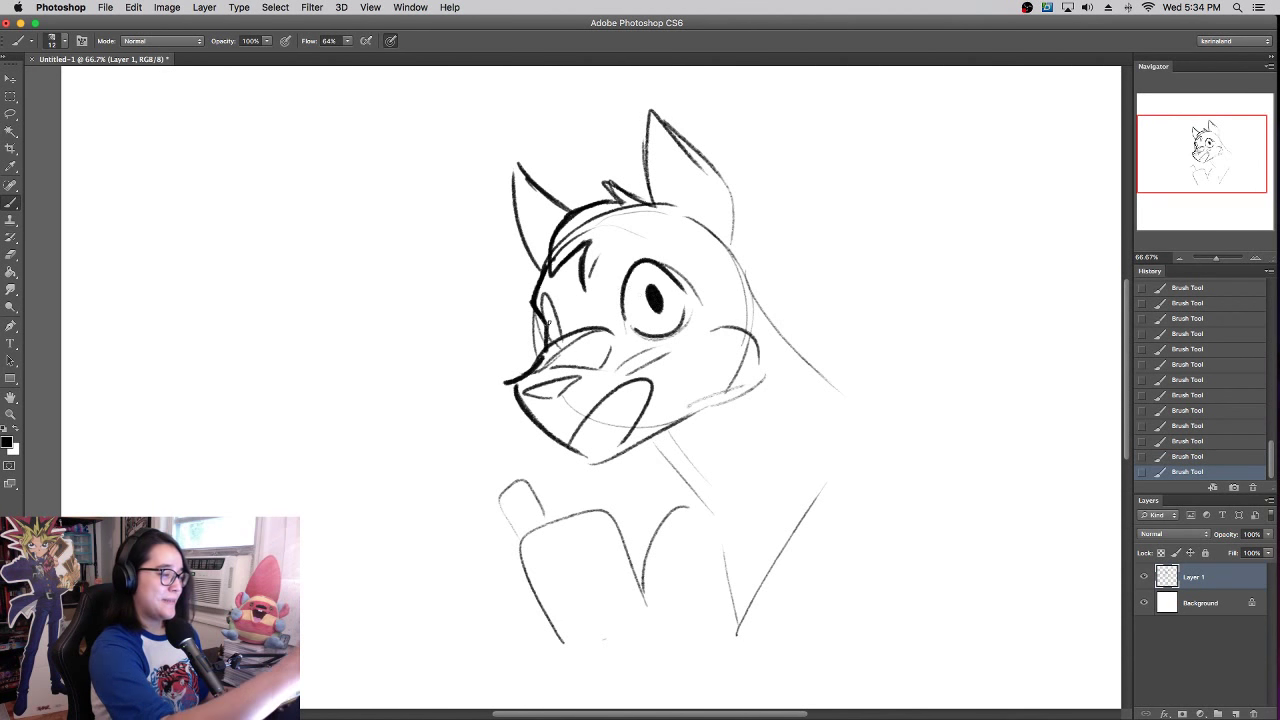
- Draw the pupil in the far eye and a small highlight in the near eye
drag(549, 321, 552, 318)
drag(634, 290, 649, 280)
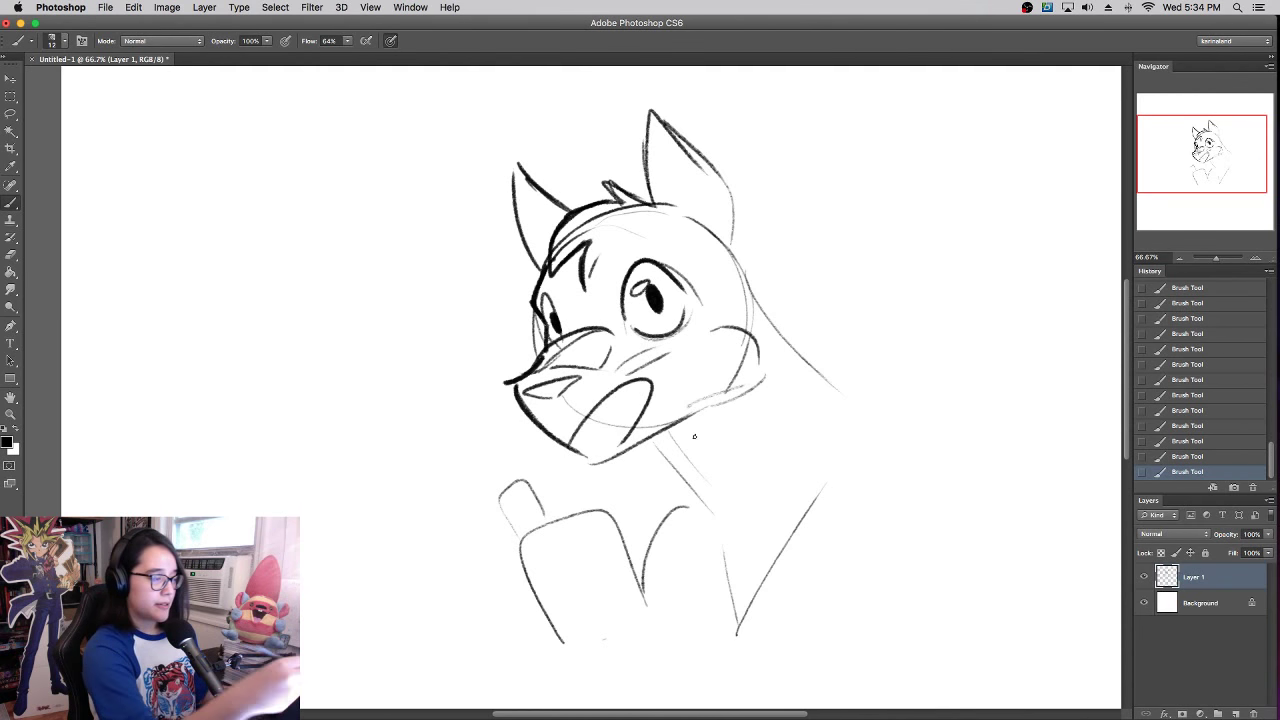
- Sketch the front and back of the neck with small fur notches, and a large rounded shoulder below it
mouse_move(650, 443)
mouse_down()
mouse_move(697, 493)
mouse_move(708, 540)
mouse_up()
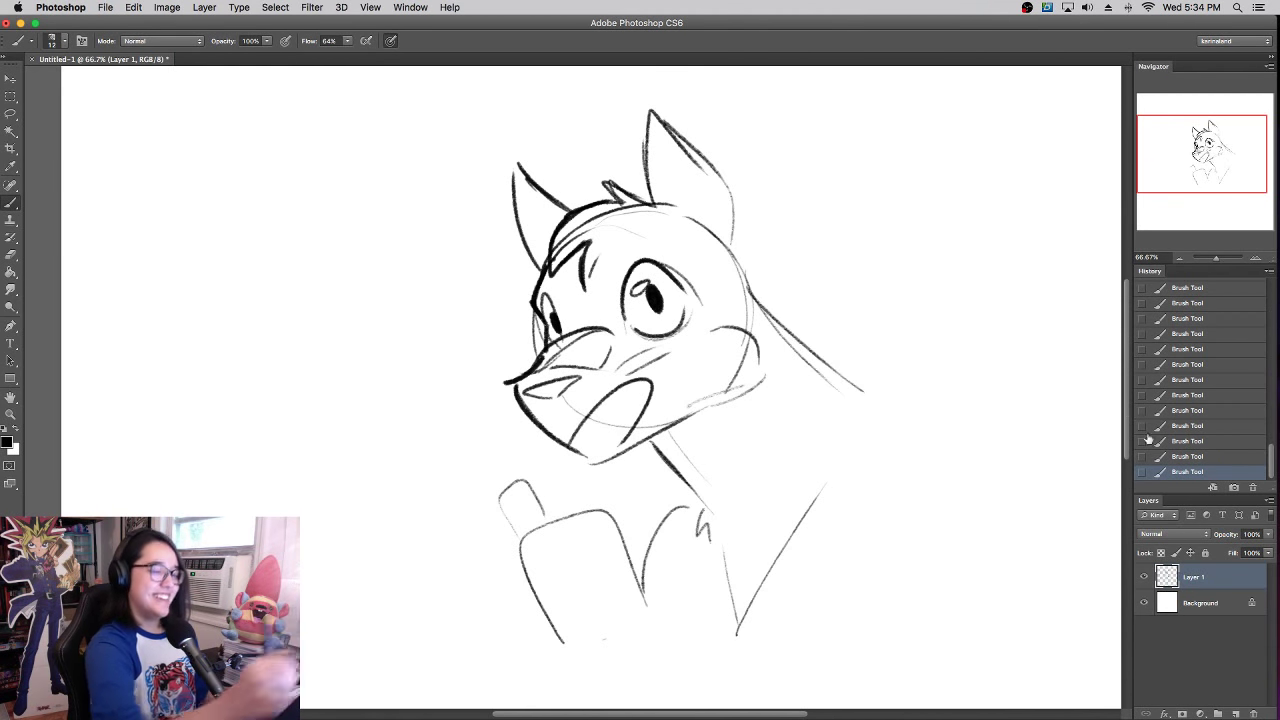
key(ctrl+z)
drag(733, 256, 850, 430)
drag(816, 572, 965, 558)
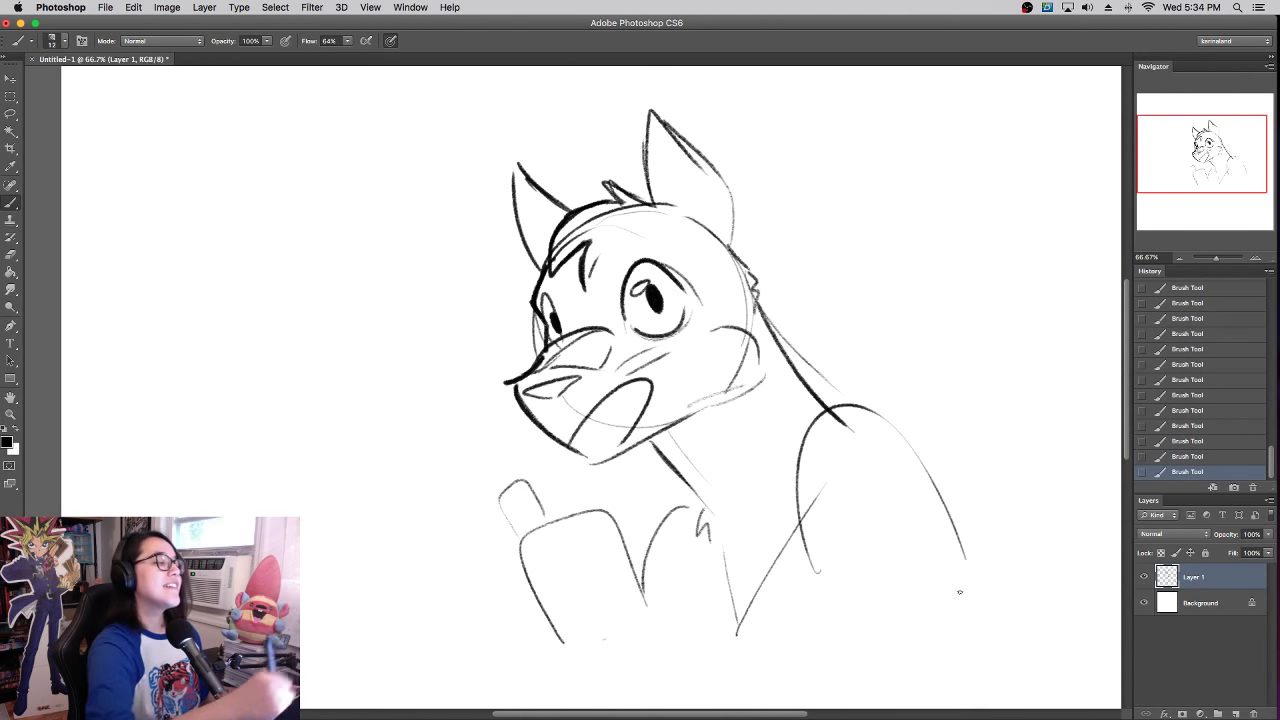
- Draw a small heart on each side of the head and add jagged chest fur below the neck
mouse_move(451, 300)
mouse_down()
mouse_move(458, 336)
mouse_move(452, 302)
mouse_up()
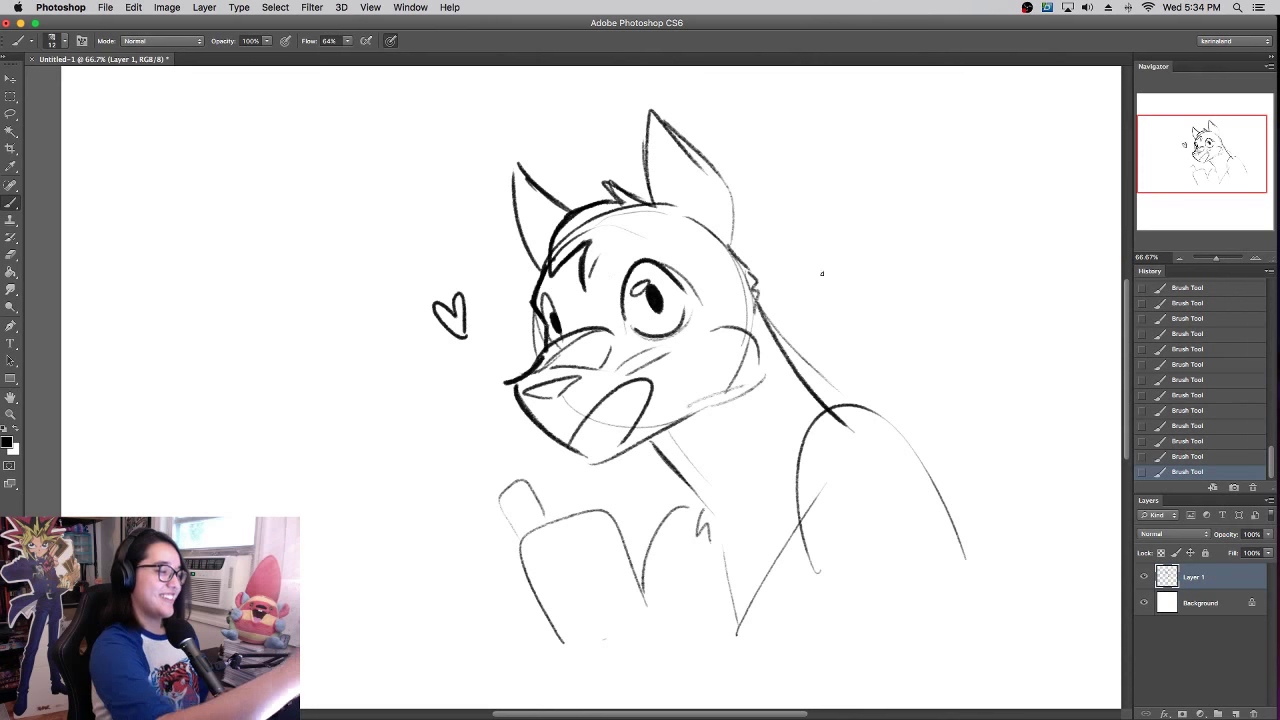
mouse_move(864, 262)
mouse_down()
mouse_move(876, 296)
mouse_move(866, 266)
mouse_up()
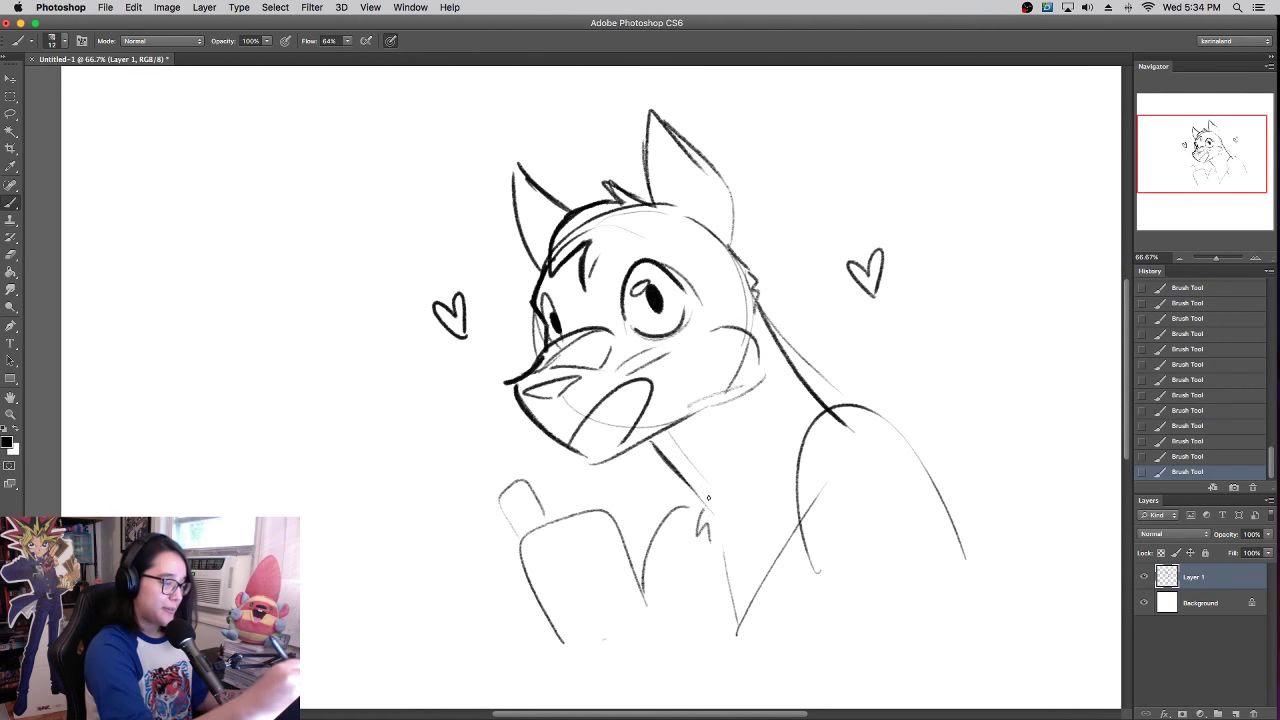
mouse_move(687, 466)
mouse_down()
mouse_move(737, 482)
mouse_move(784, 519)
mouse_up()
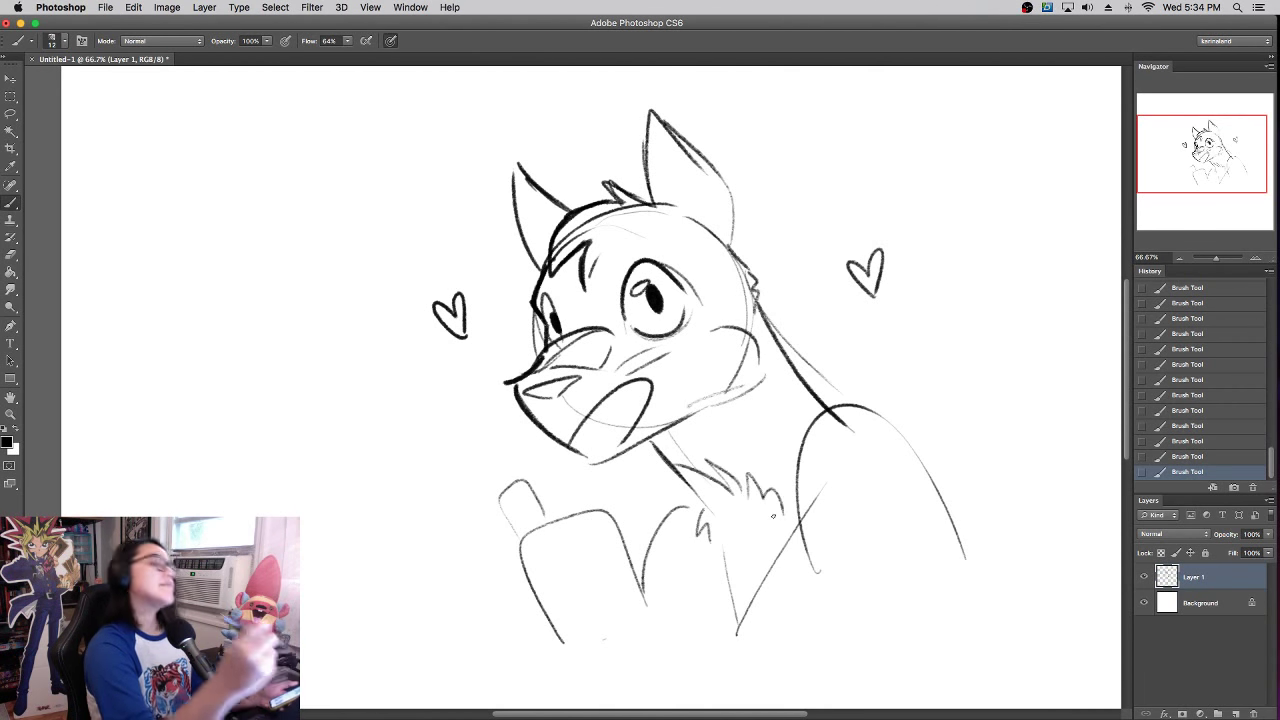
- Move the whole sketch up and to the left on the canvas to make room for the body
click(1180, 258)
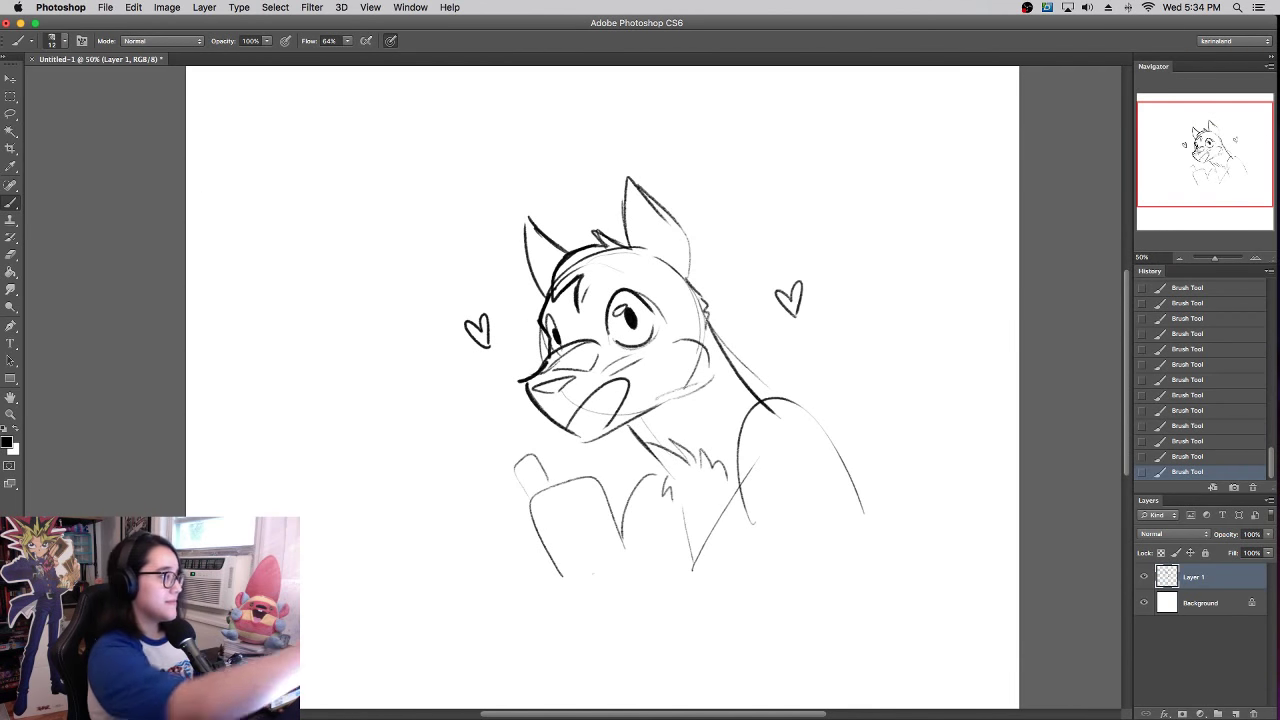
key(v)
drag(574, 276, 474, 195)
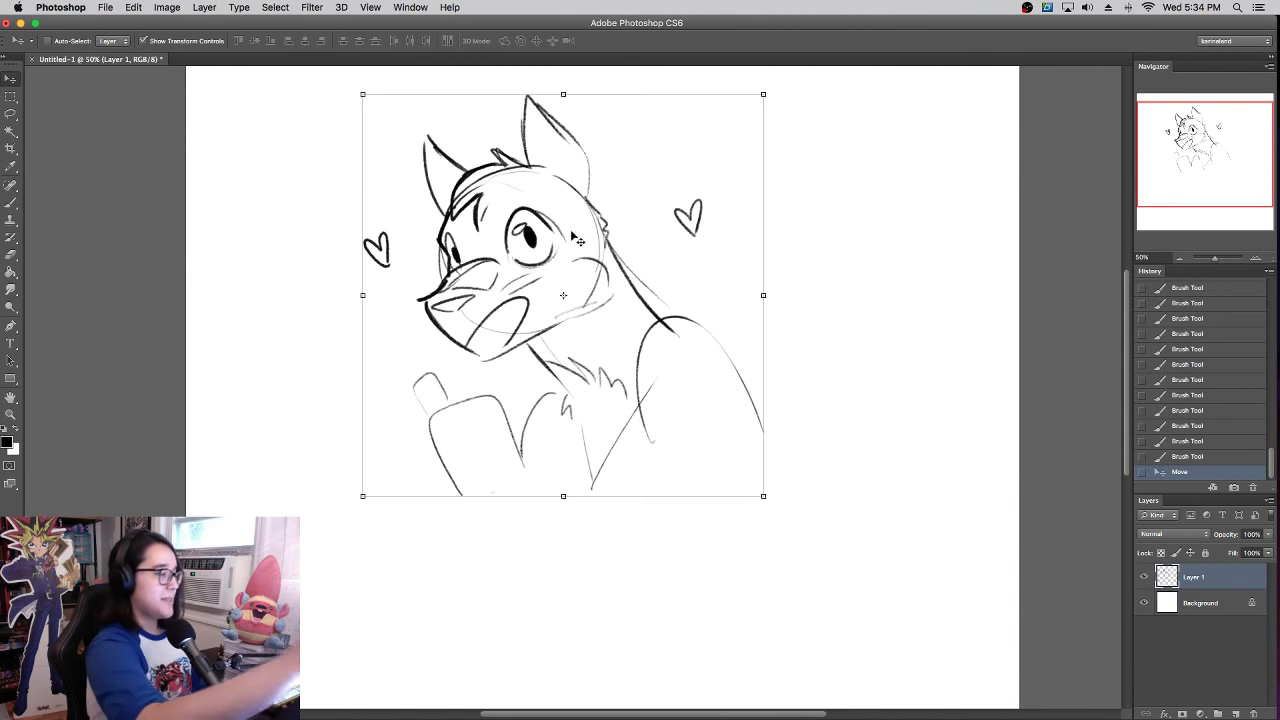
- Sketch the start of the back, the upper front leg and a forearm lying flat beneath the bottle with the Brush tool
click(11, 203)
drag(657, 316, 790, 344)
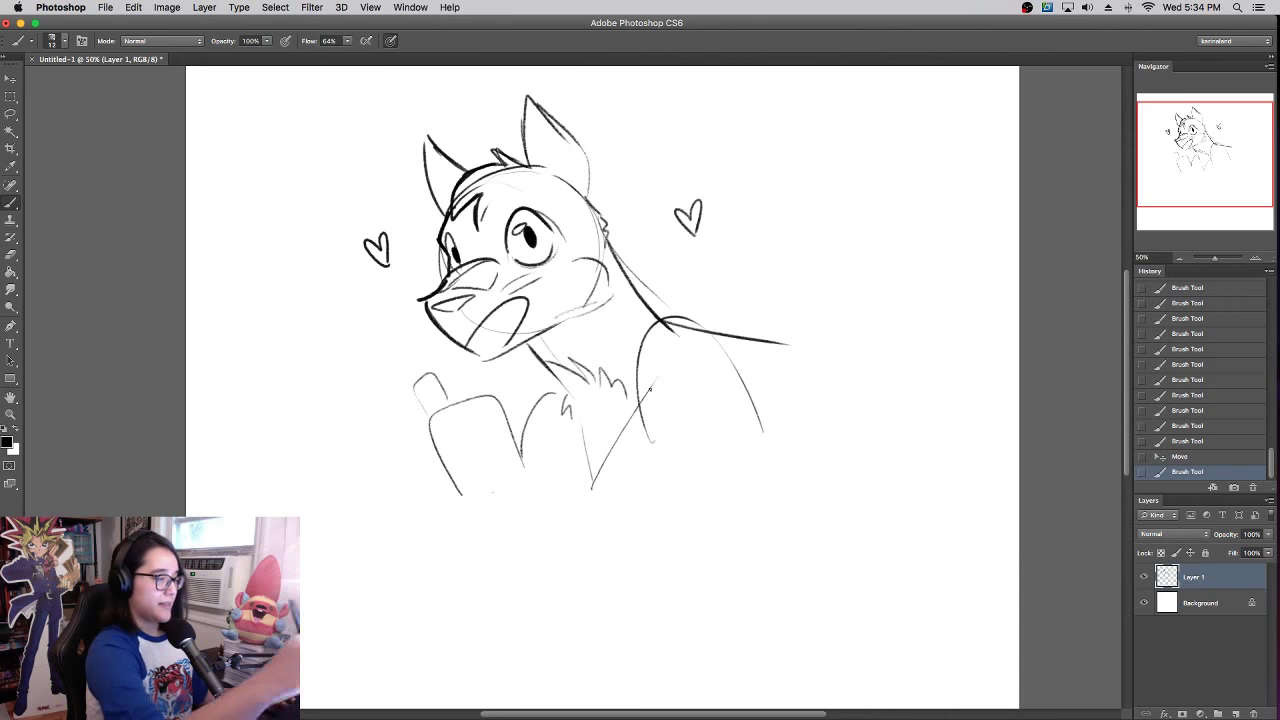
drag(545, 388, 537, 440)
mouse_move(706, 340)
mouse_down()
mouse_move(714, 496)
mouse_move(646, 542)
mouse_move(459, 563)
mouse_move(571, 492)
mouse_move(687, 558)
mouse_move(506, 560)
mouse_up()
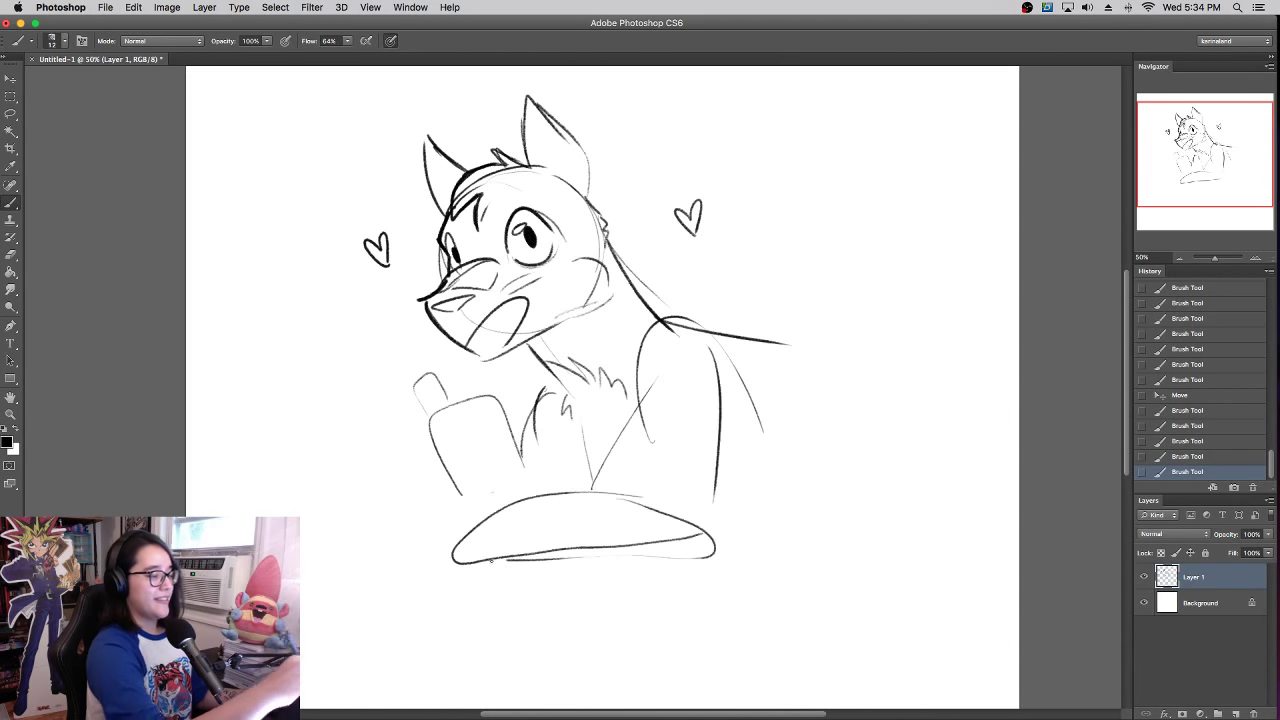
mouse_move(715, 565)
mouse_down()
mouse_move(737, 403)
mouse_move(655, 325)
mouse_move(618, 490)
mouse_up()
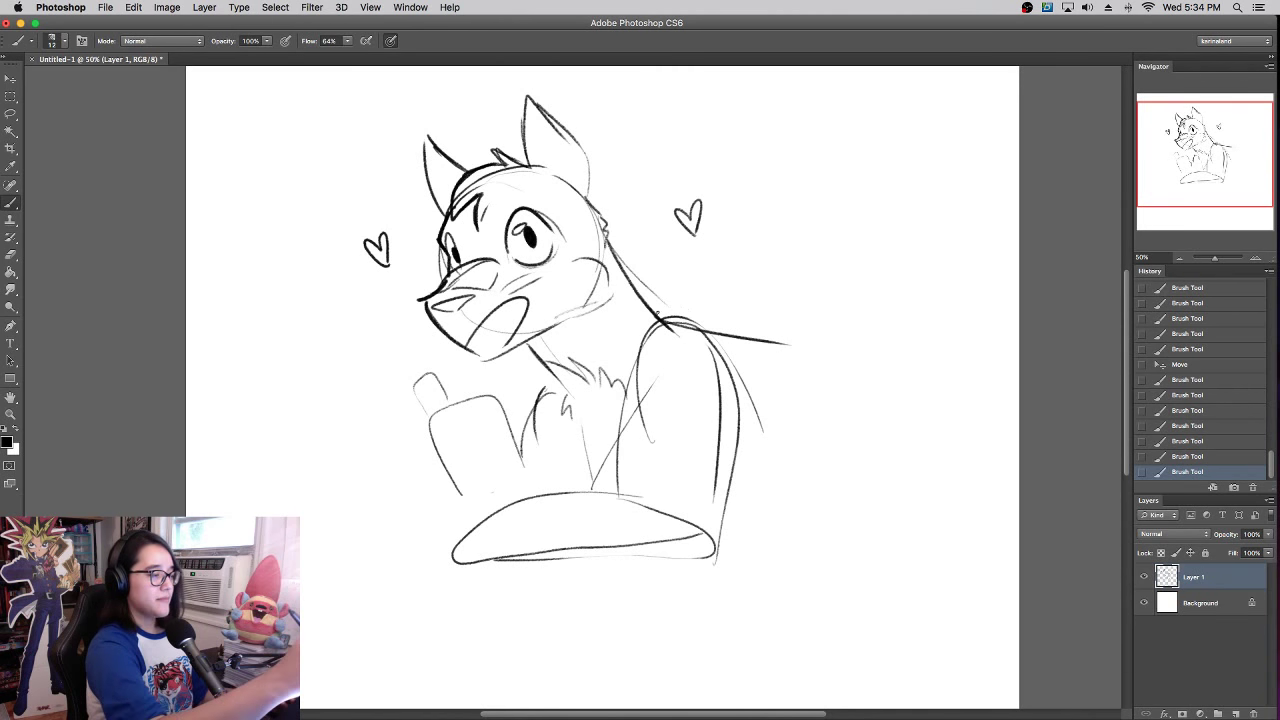
- Sketch the rounded back and rump of the lying body, with the bent thigh and hind paw
mouse_move(658, 314)
mouse_down()
mouse_move(790, 338)
mouse_move(868, 445)
mouse_up()
click(1185, 441)
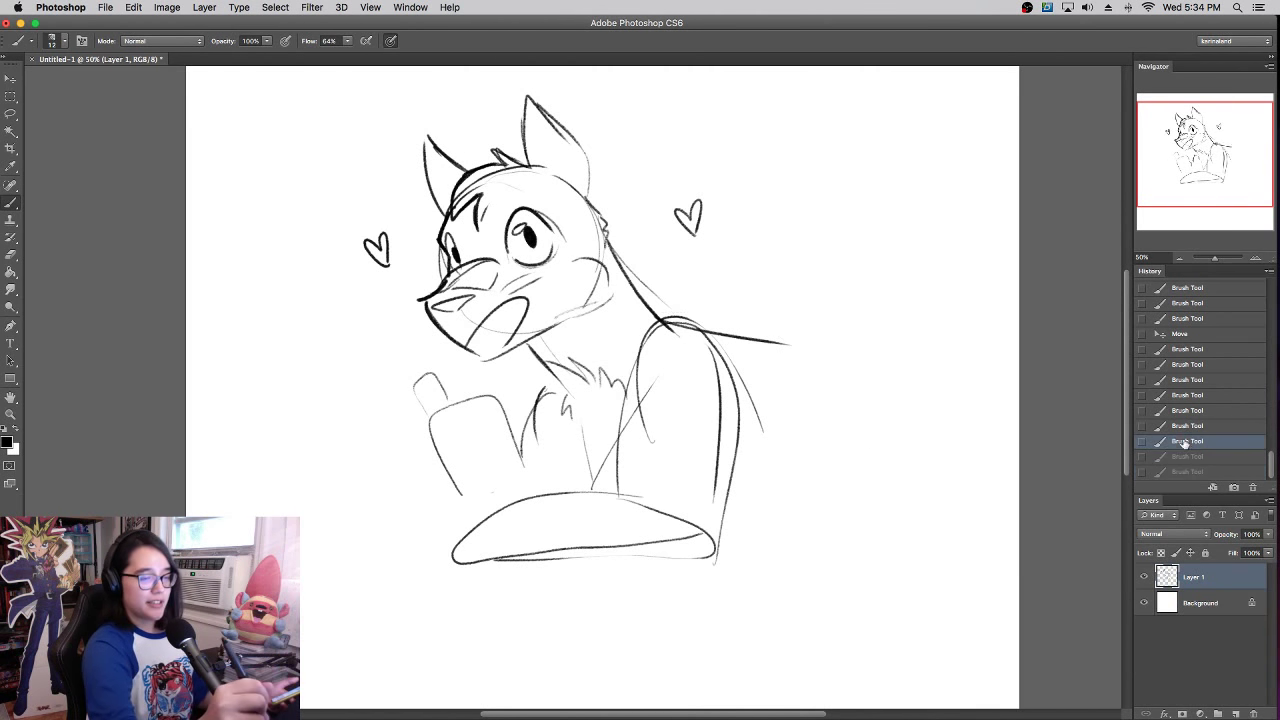
mouse_move(643, 297)
mouse_down()
mouse_move(744, 331)
mouse_move(856, 410)
mouse_move(862, 481)
mouse_move(762, 524)
mouse_up()
mouse_move(798, 352)
mouse_down()
mouse_move(876, 491)
mouse_move(715, 537)
mouse_up()
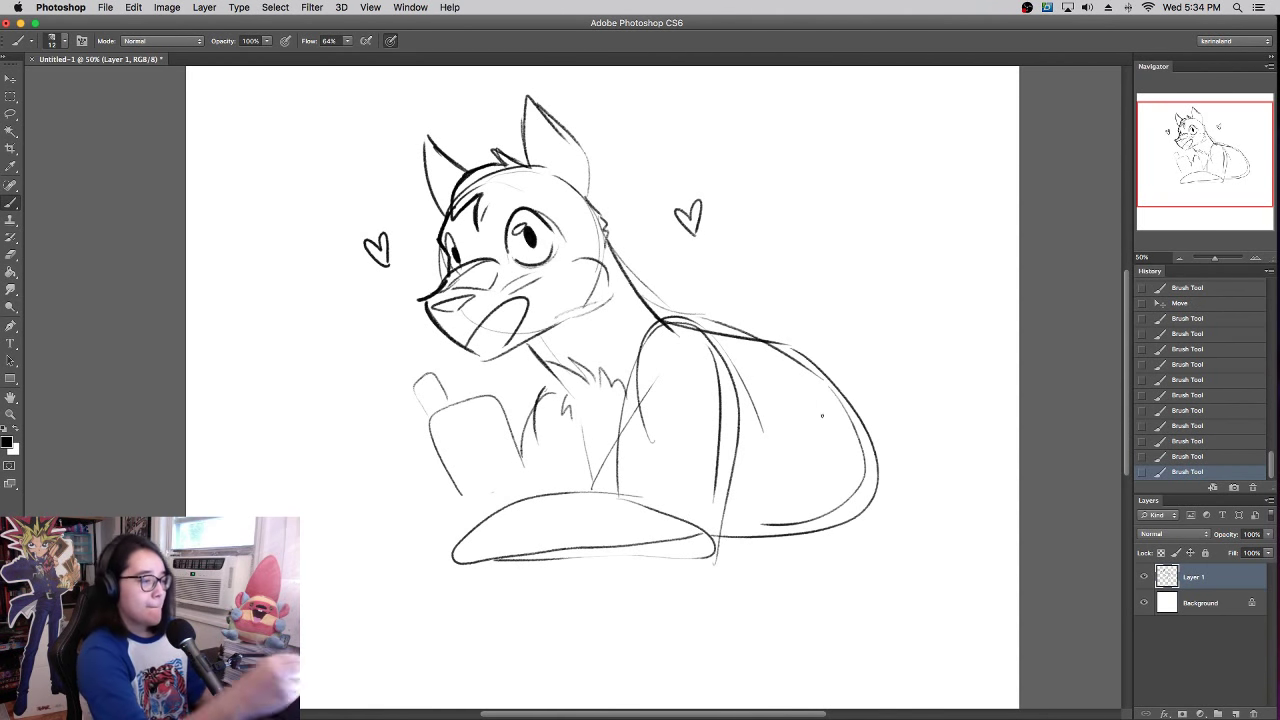
mouse_move(845, 426)
mouse_down()
mouse_move(751, 494)
mouse_move(763, 514)
mouse_move(802, 405)
mouse_move(843, 425)
mouse_up()
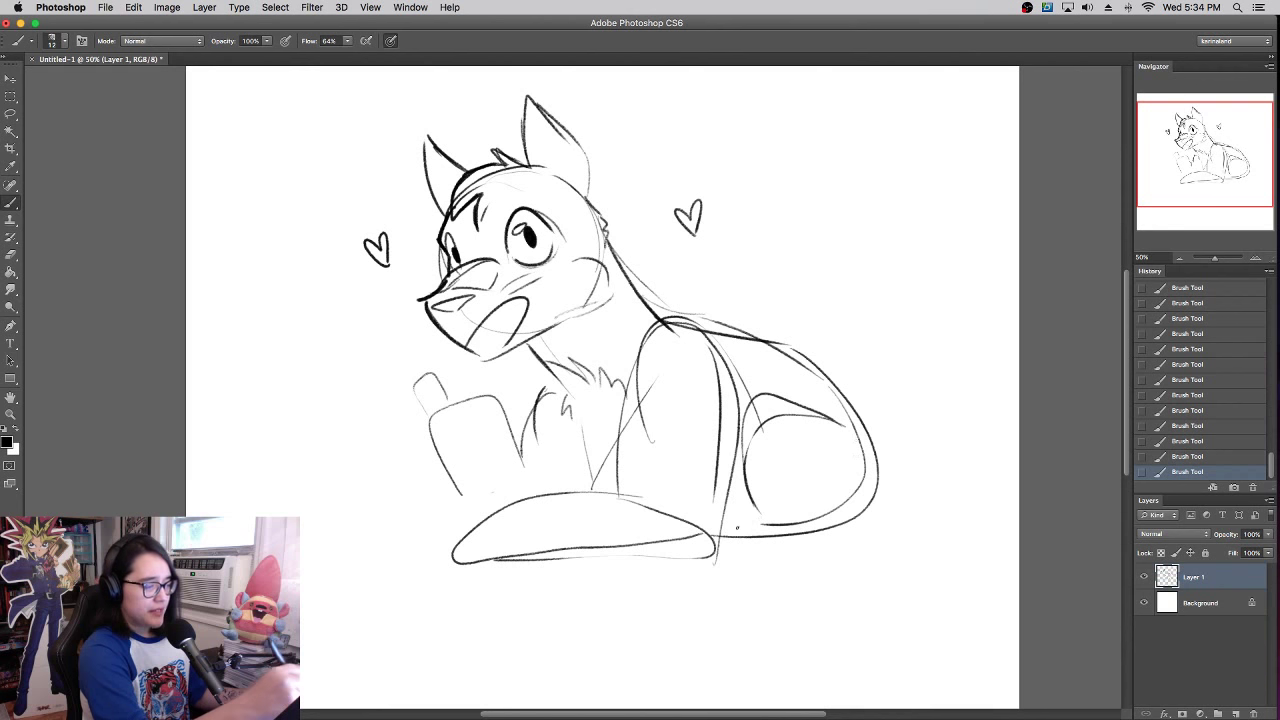
mouse_move(760, 500)
mouse_down()
mouse_move(720, 545)
mouse_move(800, 508)
mouse_up()
mouse_move(720, 545)
mouse_down()
mouse_move(870, 532)
mouse_move(860, 510)
mouse_move(878, 450)
mouse_up()
mouse_move(432, 540)
mouse_down()
mouse_move(376, 555)
mouse_move(250, 370)
mouse_move(338, 416)
mouse_move(414, 400)
mouse_up()
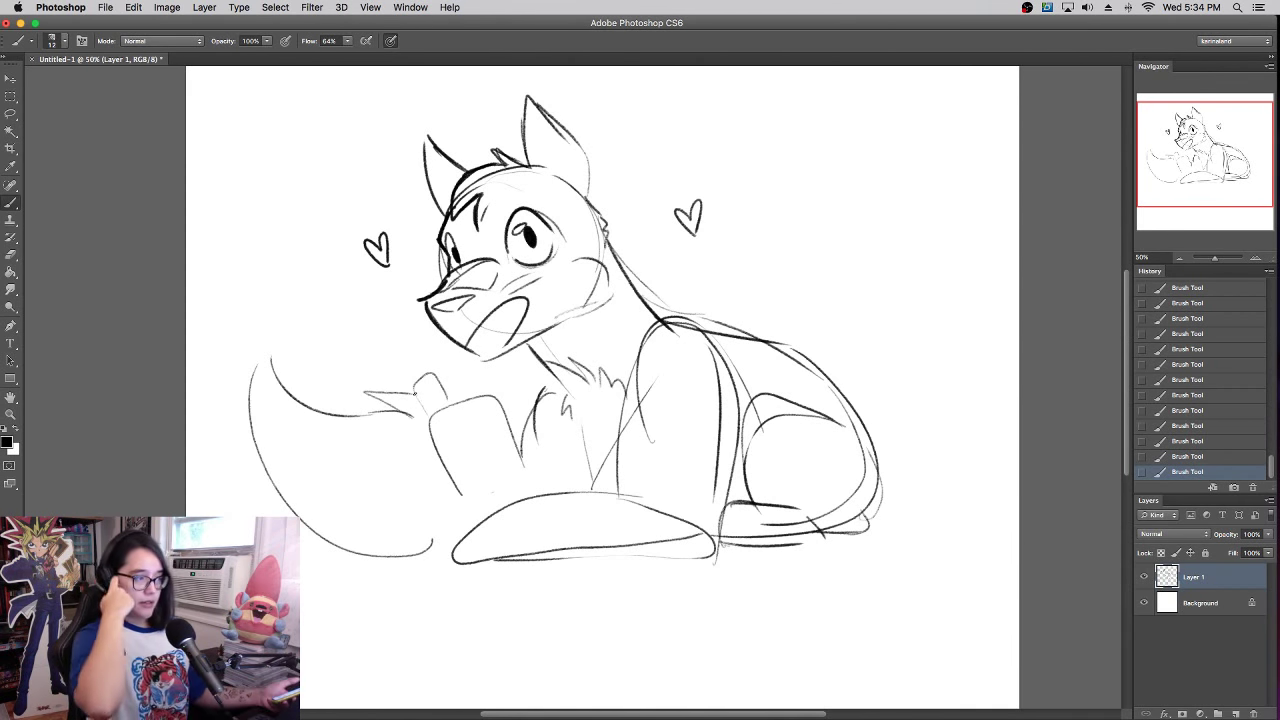
click(1180, 456)
click(1180, 441)
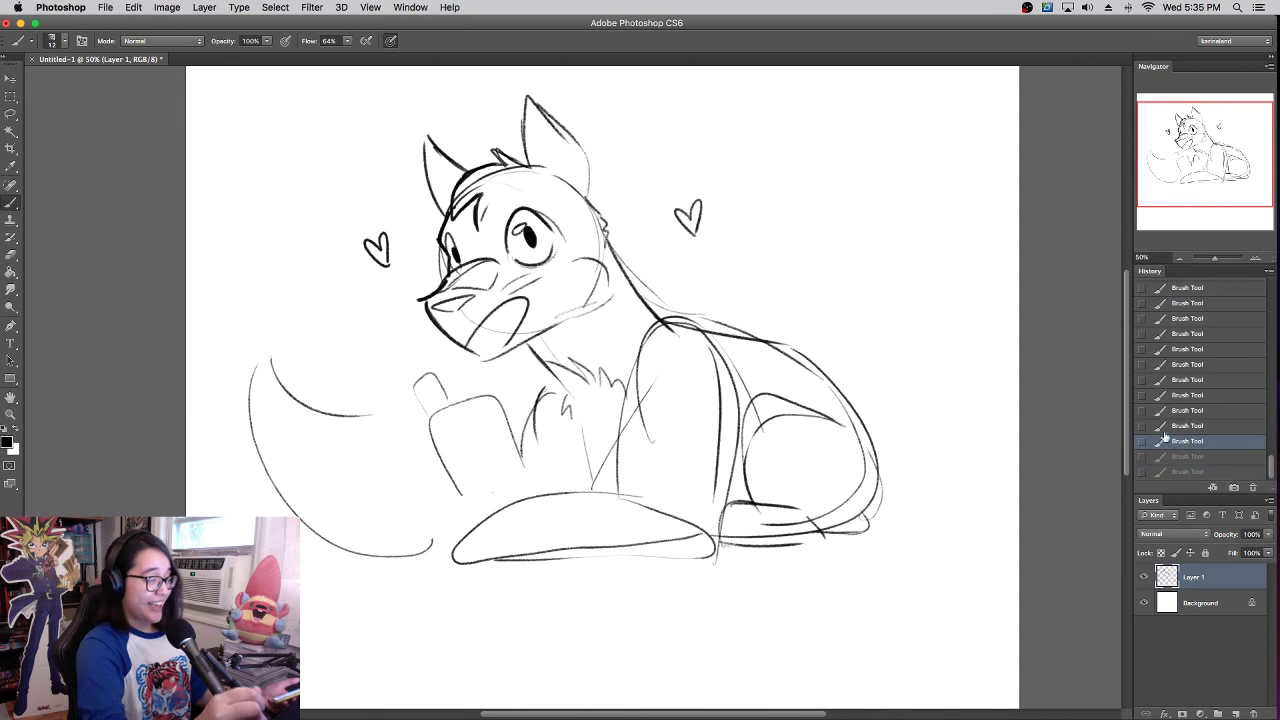
click(1175, 426)
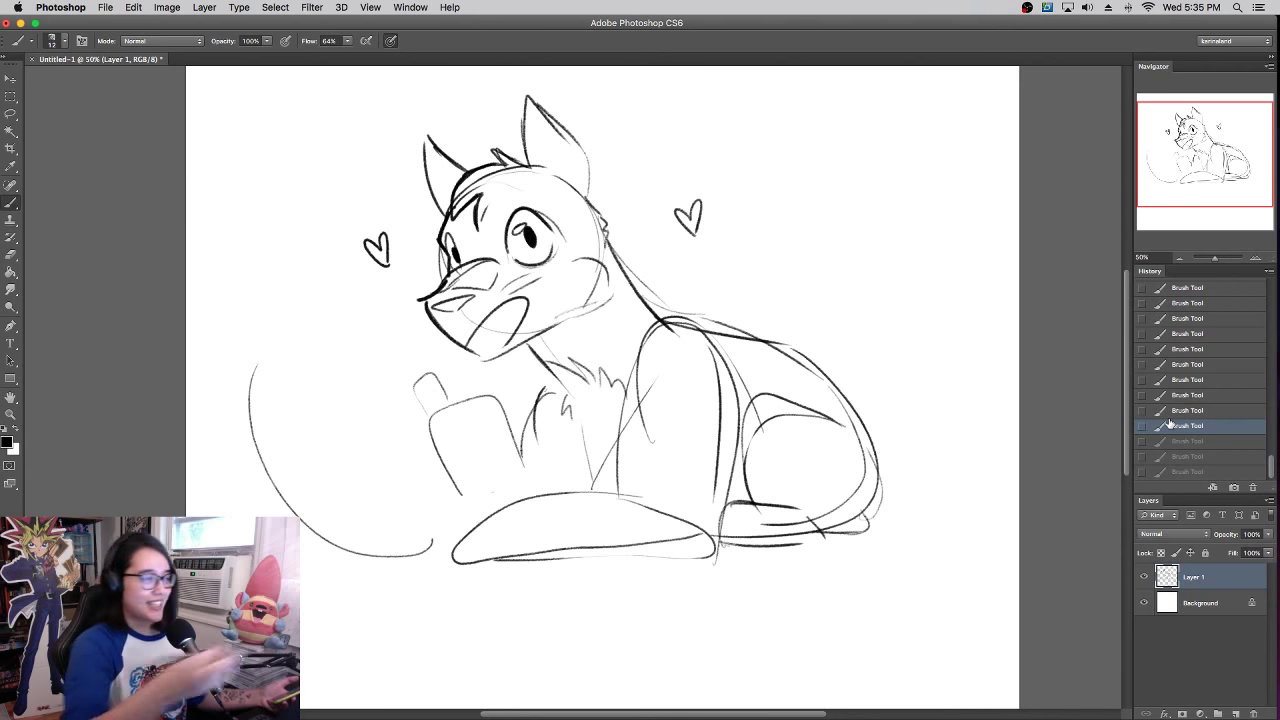
click(1182, 411)
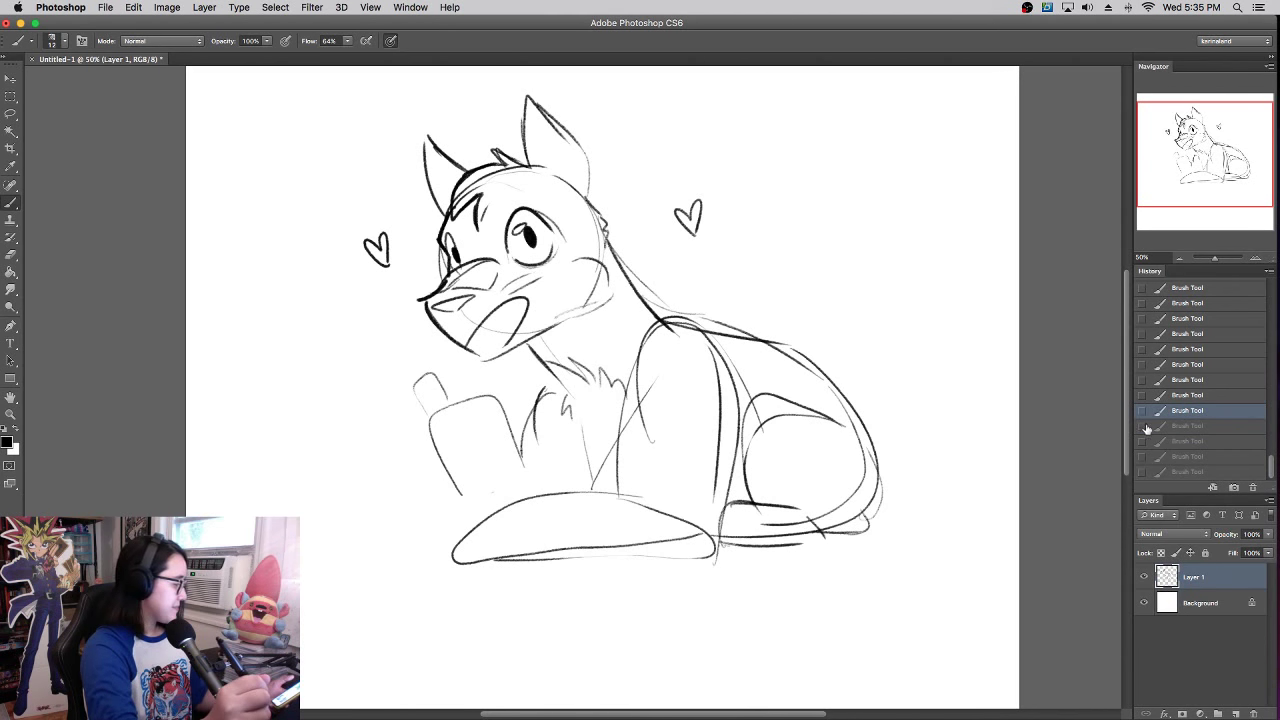
- Sketch a bushy tail emerging behind the rump and curling up past the bottle, and complete the bottle with label lines and a base
drag(834, 378, 880, 472)
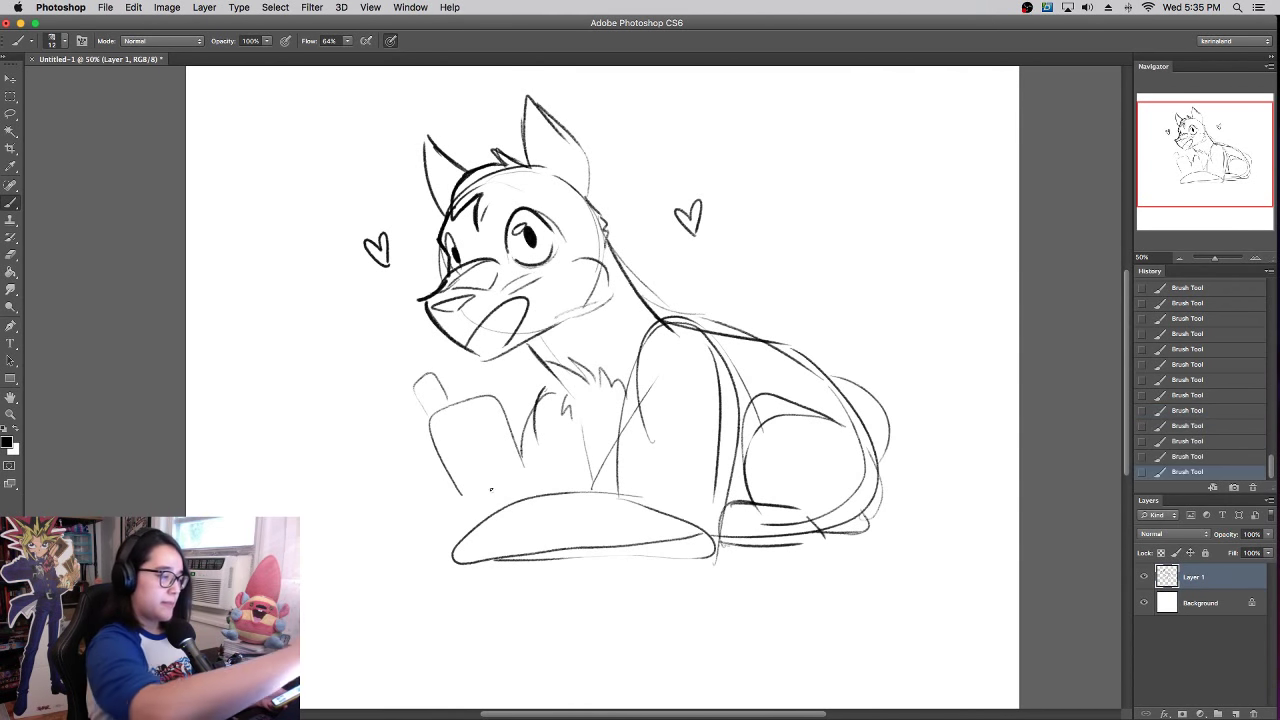
mouse_move(456, 558)
mouse_down()
mouse_move(287, 421)
mouse_move(397, 323)
mouse_move(380, 319)
mouse_move(404, 405)
mouse_up()
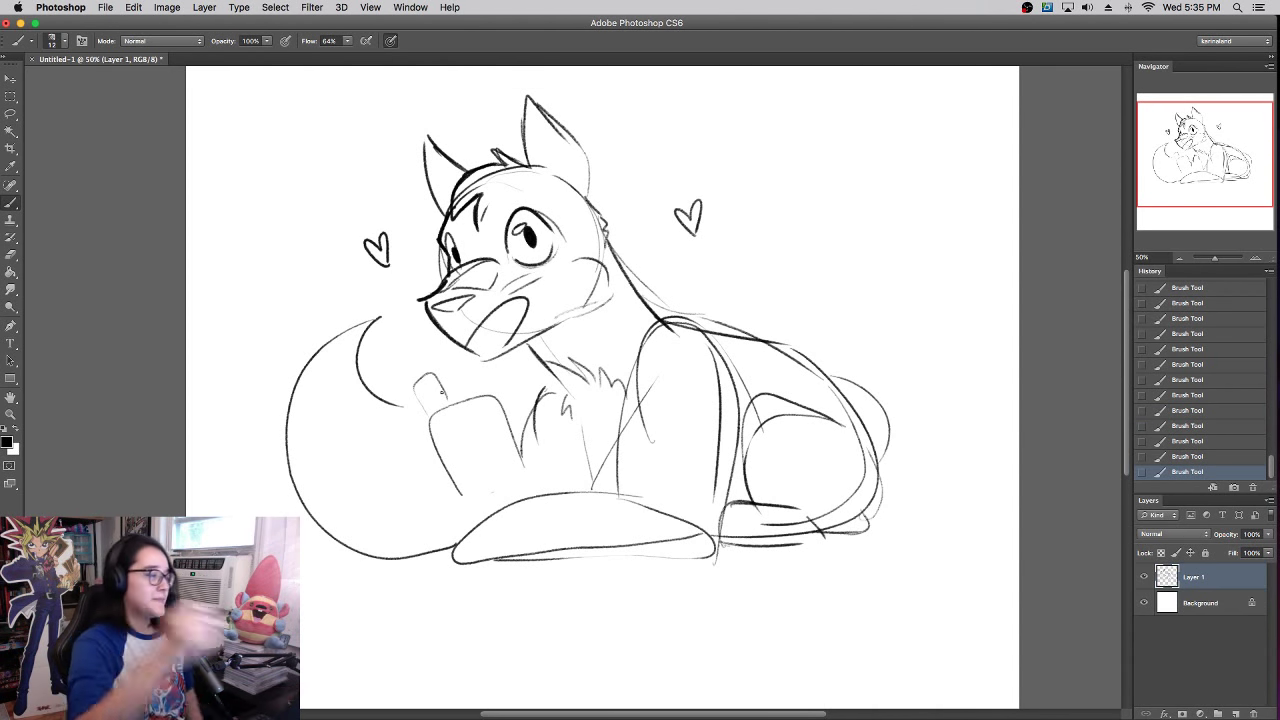
mouse_move(459, 428)
mouse_down()
mouse_move(506, 412)
mouse_move(513, 438)
mouse_up()
drag(463, 504, 528, 480)
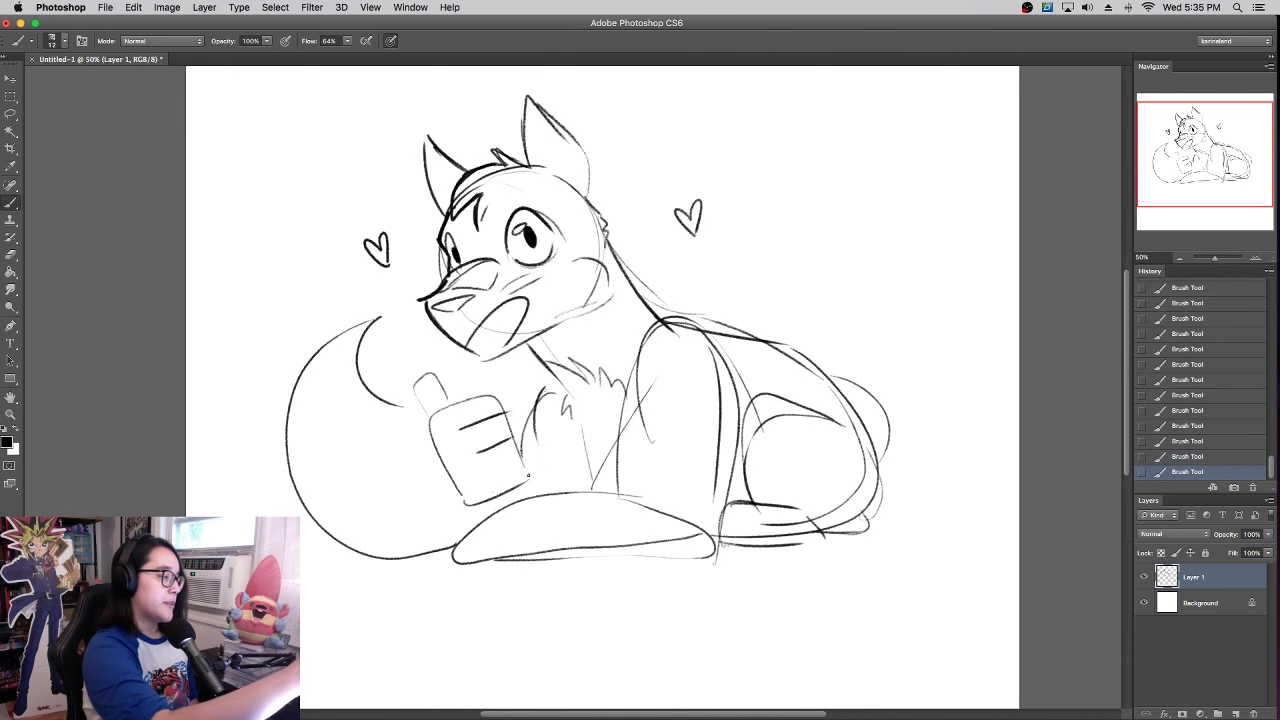
drag(508, 420, 530, 478)
- Sketch the far foreleg behind the bottle, add toes to the front paw, and clean up and redraw the near foreleg's elbow
mouse_move(452, 476)
mouse_down()
mouse_move(481, 525)
mouse_move(534, 489)
mouse_up()
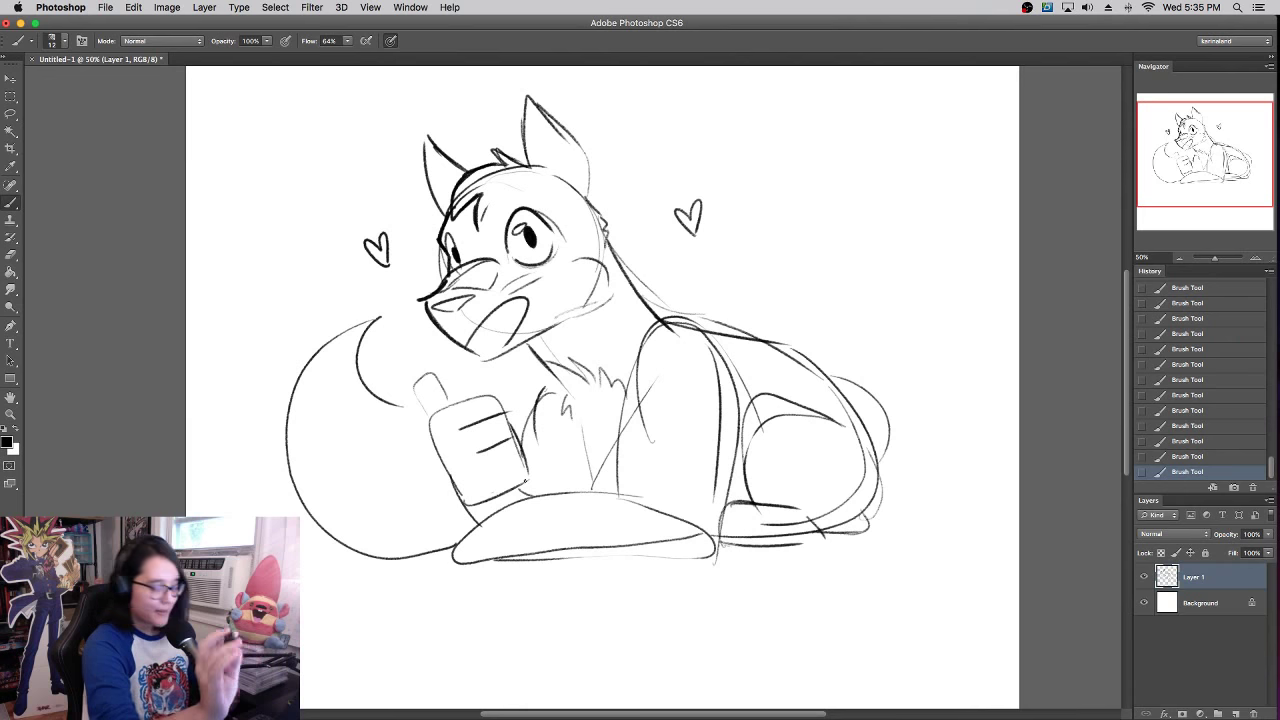
mouse_move(486, 538)
mouse_down()
mouse_move(475, 561)
mouse_move(502, 558)
mouse_move(458, 560)
mouse_up()
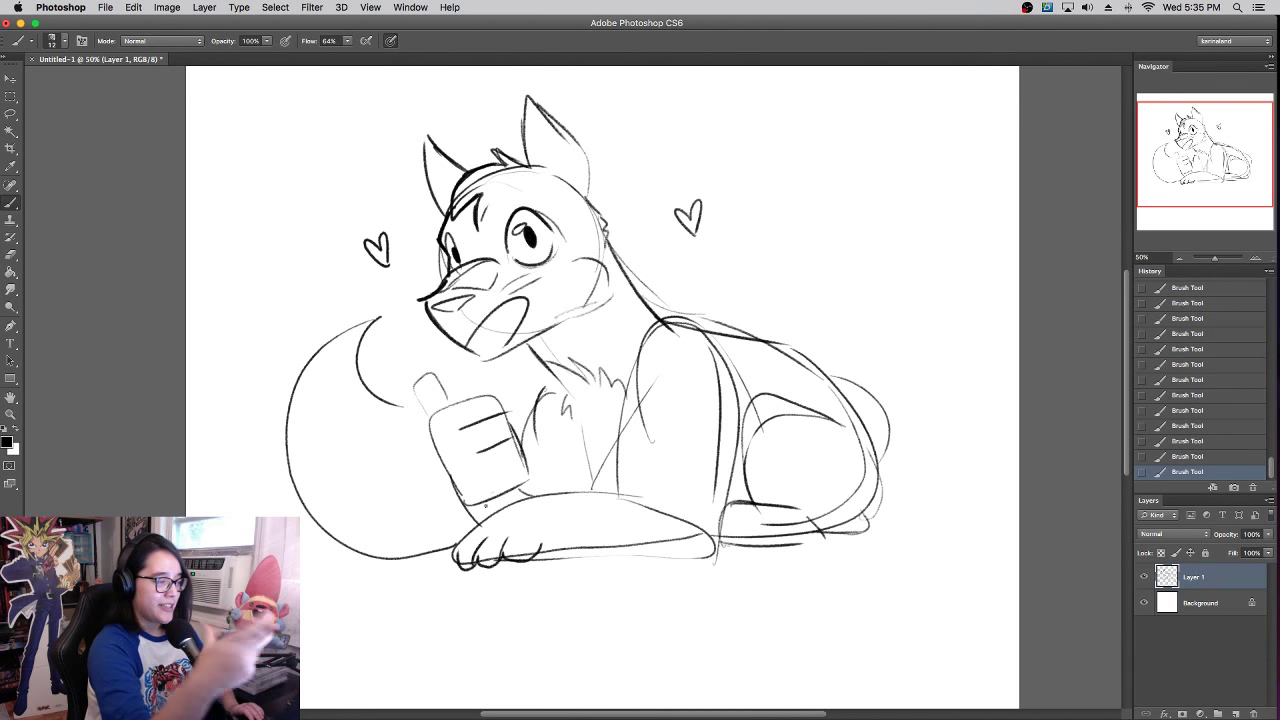
mouse_move(666, 515)
mouse_down()
mouse_move(702, 532)
mouse_move(513, 549)
mouse_move(716, 551)
mouse_move(738, 413)
mouse_up()
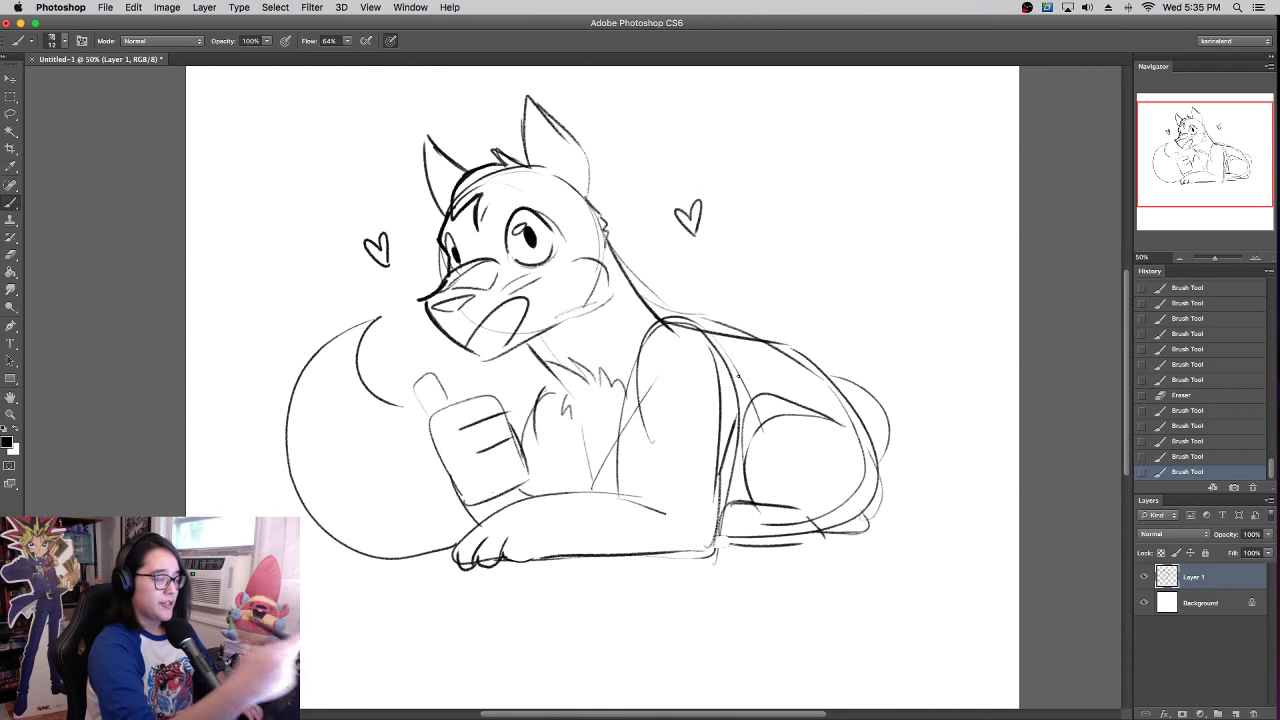
- Erase the overlapping construction lines around the shoulder, neck and back, and redraw the back line with a fur tuft above the shoulder
mouse_move(649, 442)
mouse_down()
mouse_move(640, 366)
mouse_move(702, 343)
mouse_move(740, 400)
mouse_move(748, 384)
mouse_up()
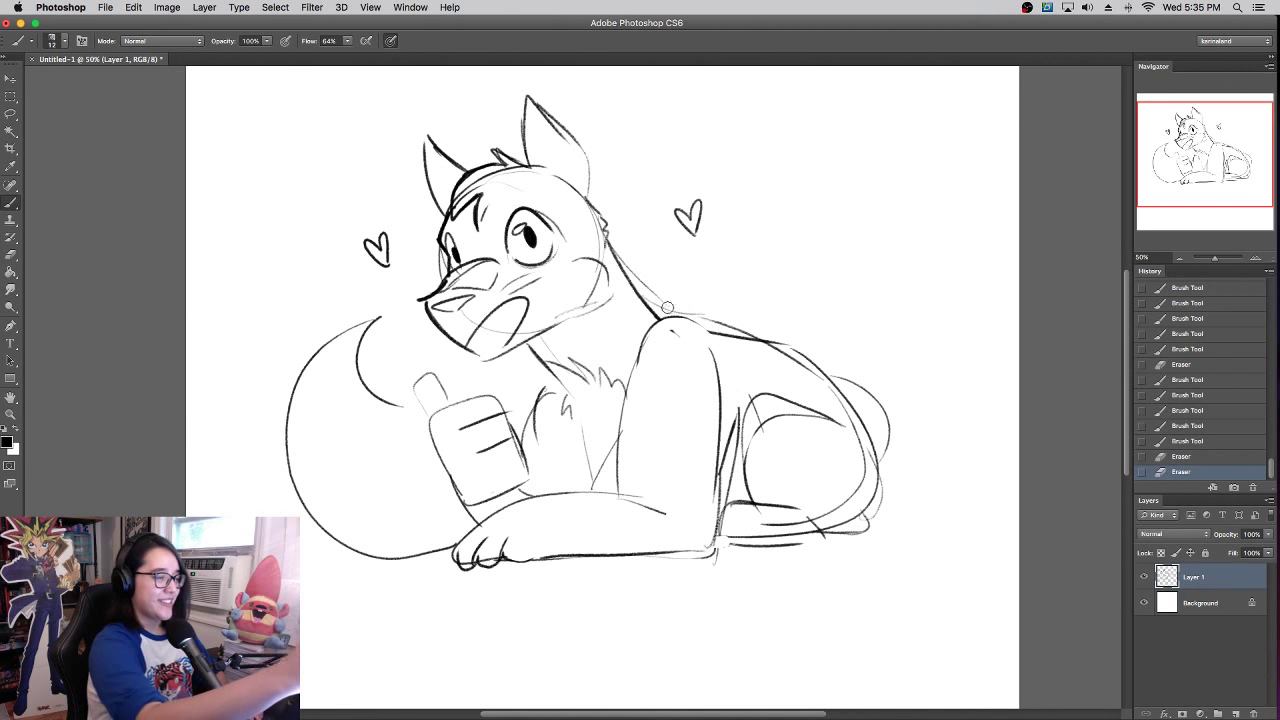
mouse_move(667, 307)
mouse_down()
mouse_move(652, 314)
mouse_move(617, 238)
mouse_up()
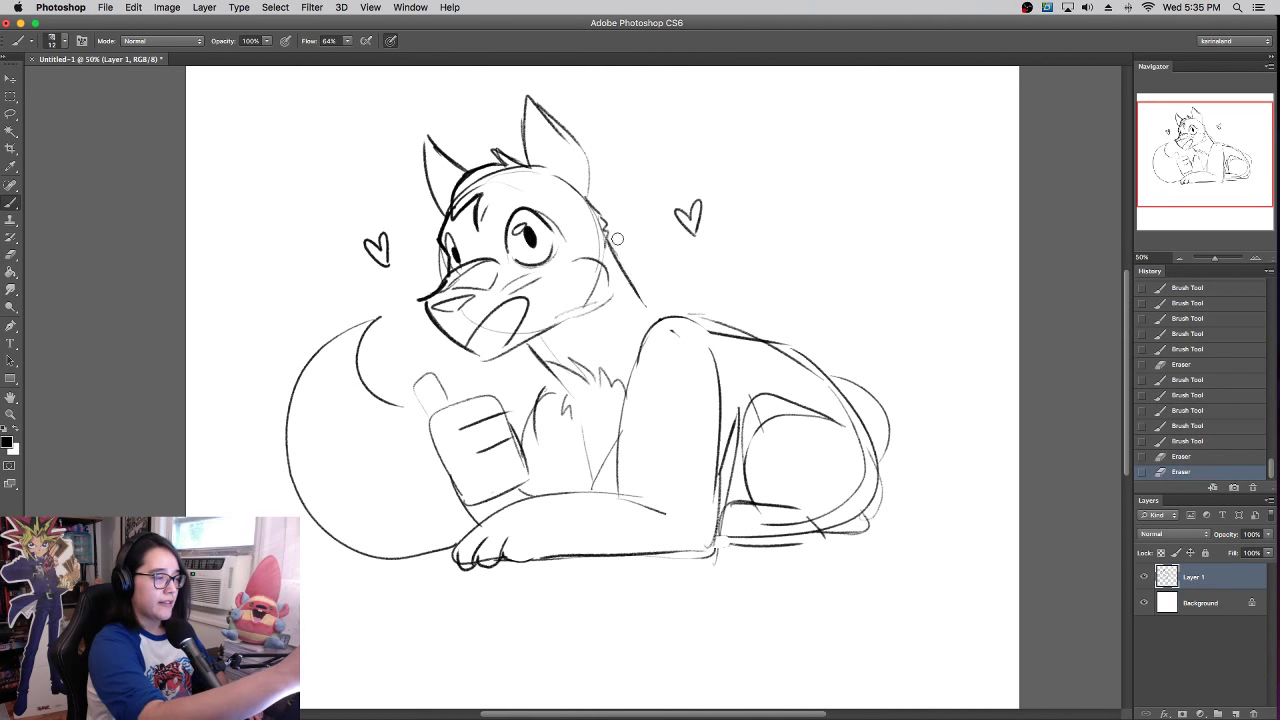
drag(696, 309, 794, 369)
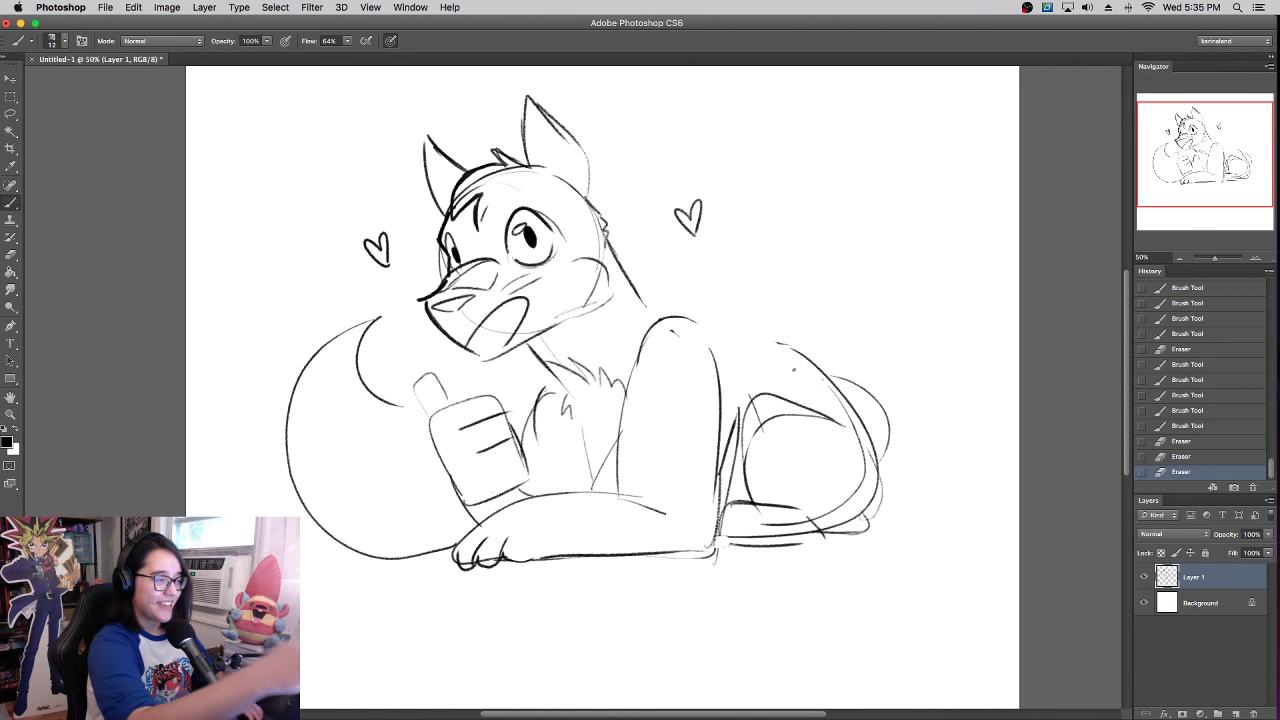
mouse_move(646, 310)
mouse_down()
mouse_move(669, 304)
mouse_move(802, 353)
mouse_up()
key(super+z)
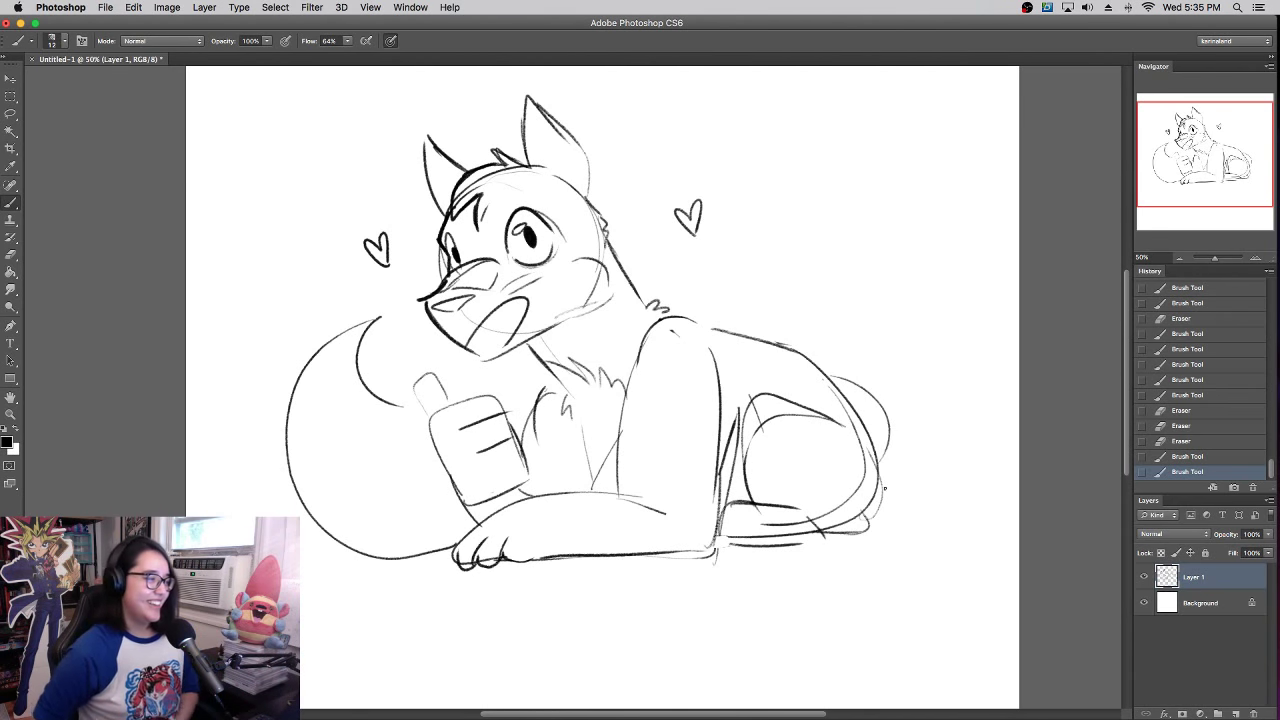
- Hand-letter "I'M NOT SICK ANYMORE" on three lines in the empty space beside the dog's head
drag(667, 143, 667, 166)
mouse_move(677, 142)
mouse_down()
mouse_move(708, 160)
mouse_move(778, 140)
mouse_up()
mouse_move(770, 141)
mouse_down()
mouse_move(745, 189)
mouse_move(768, 188)
mouse_up()
drag(787, 170, 789, 186)
drag(801, 162, 800, 184)
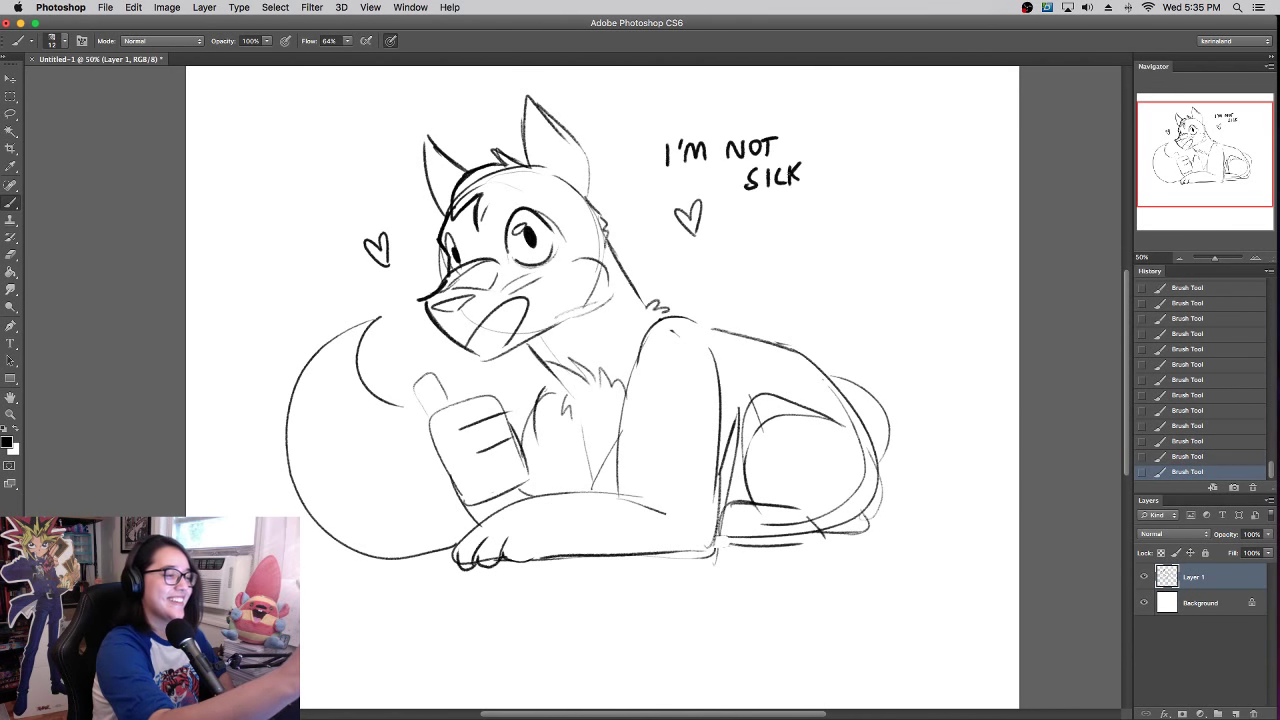
mouse_move(754, 228)
mouse_down()
mouse_move(786, 206)
mouse_move(795, 216)
mouse_up()
mouse_move(802, 205)
mouse_down()
mouse_move(794, 227)
mouse_move(826, 226)
mouse_move(836, 208)
mouse_up()
drag(846, 226, 864, 224)
drag(864, 200, 876, 199)
drag(864, 212, 878, 223)
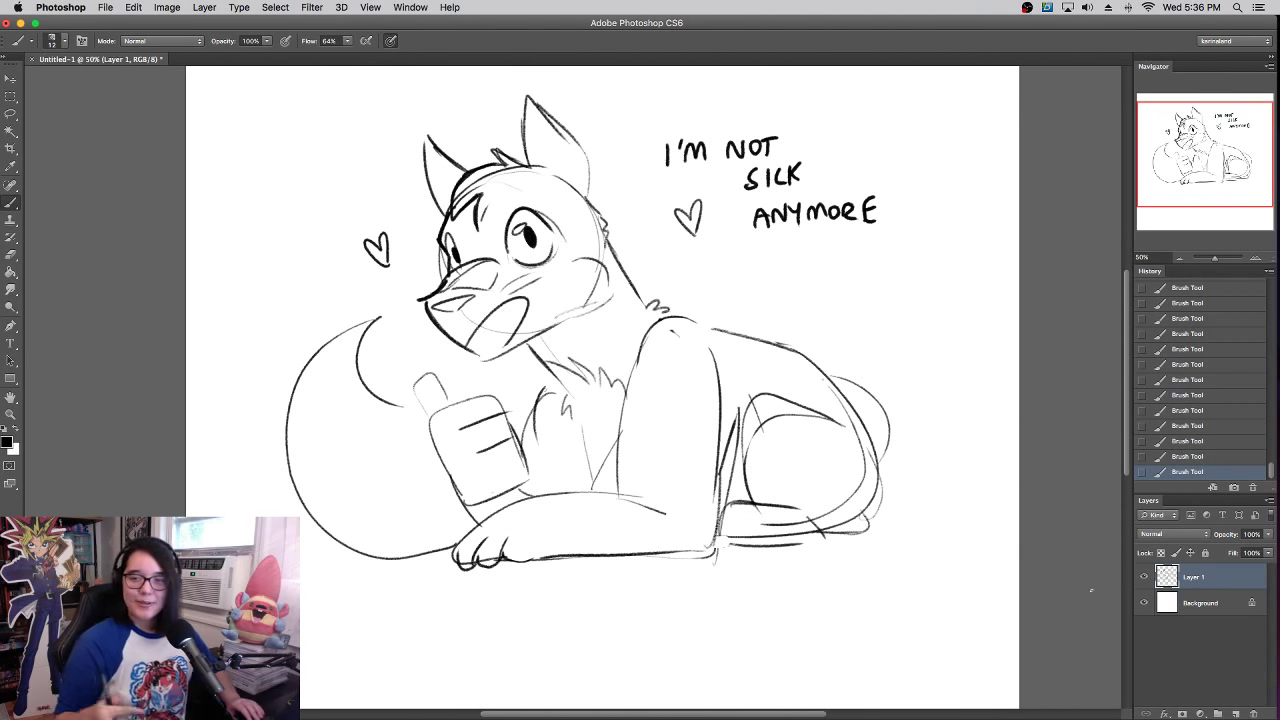
- Lower the sketch layer's opacity to 12% and add a new layer above it
click(1268, 534)
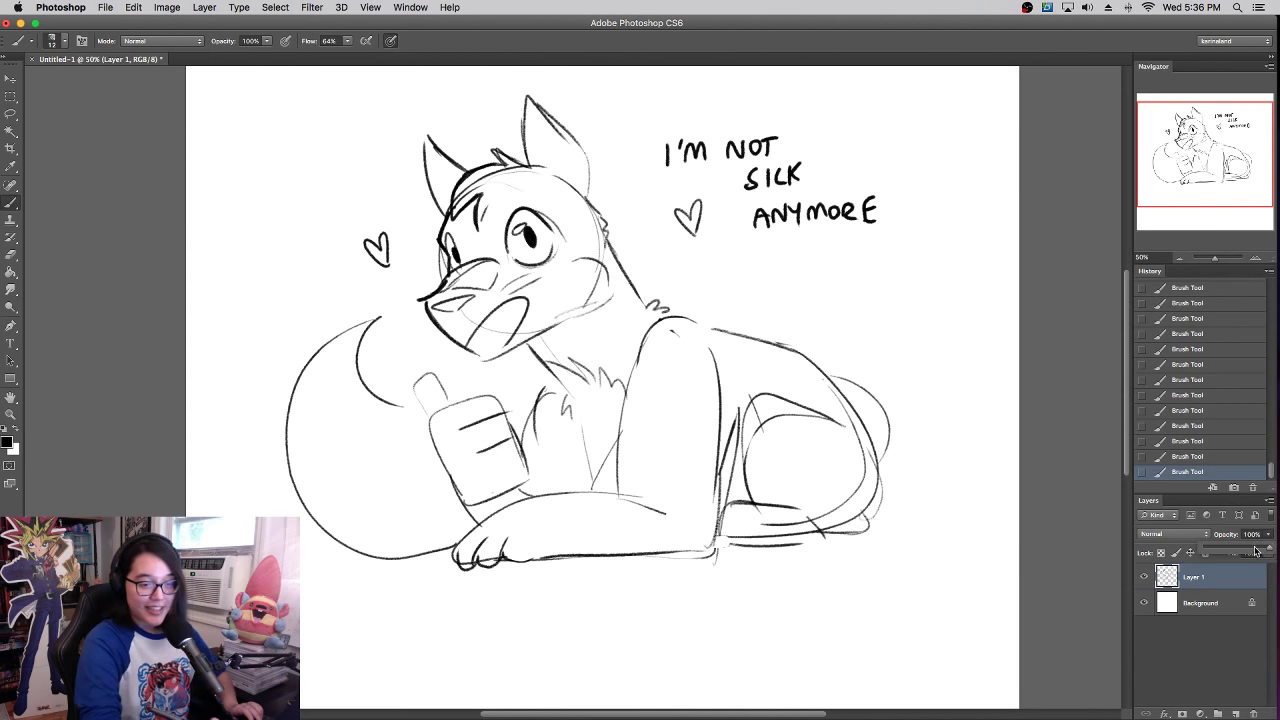
drag(1265, 548, 1210, 552)
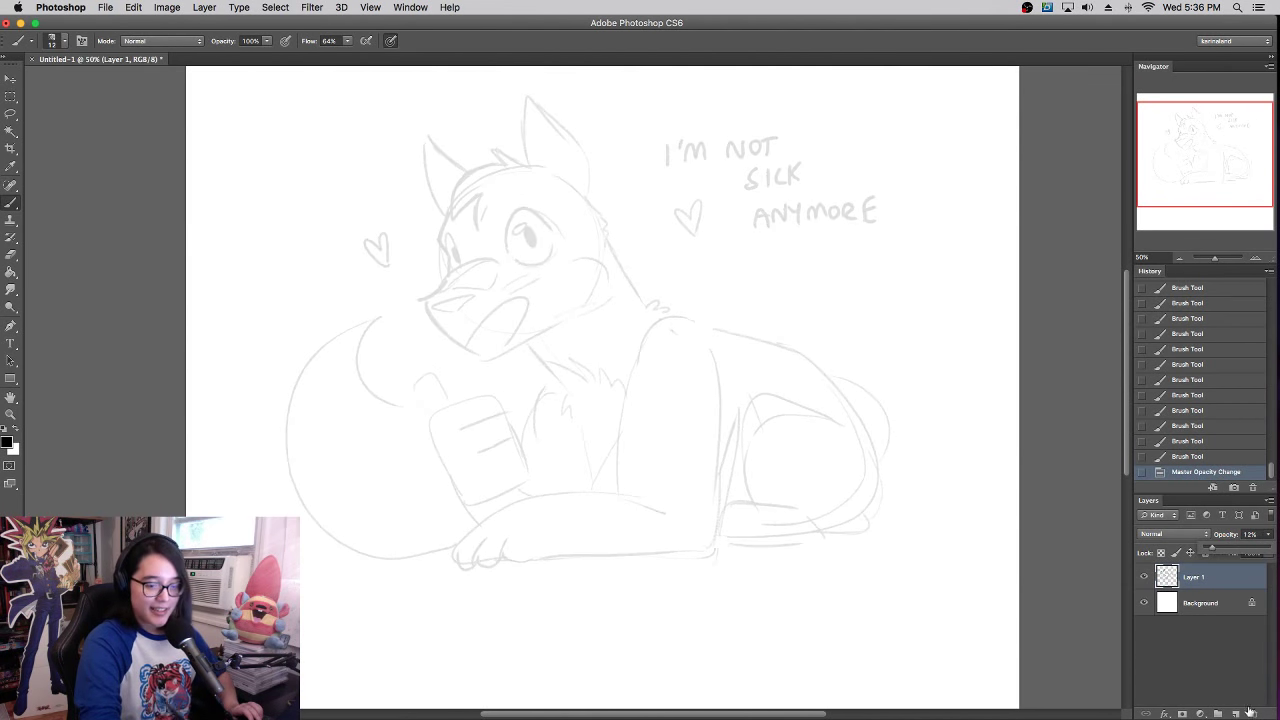
click(1236, 714)
- Set up for inking the dog's head on the new layer with the Kyle's Manga - Razor brush
click(1255, 260)
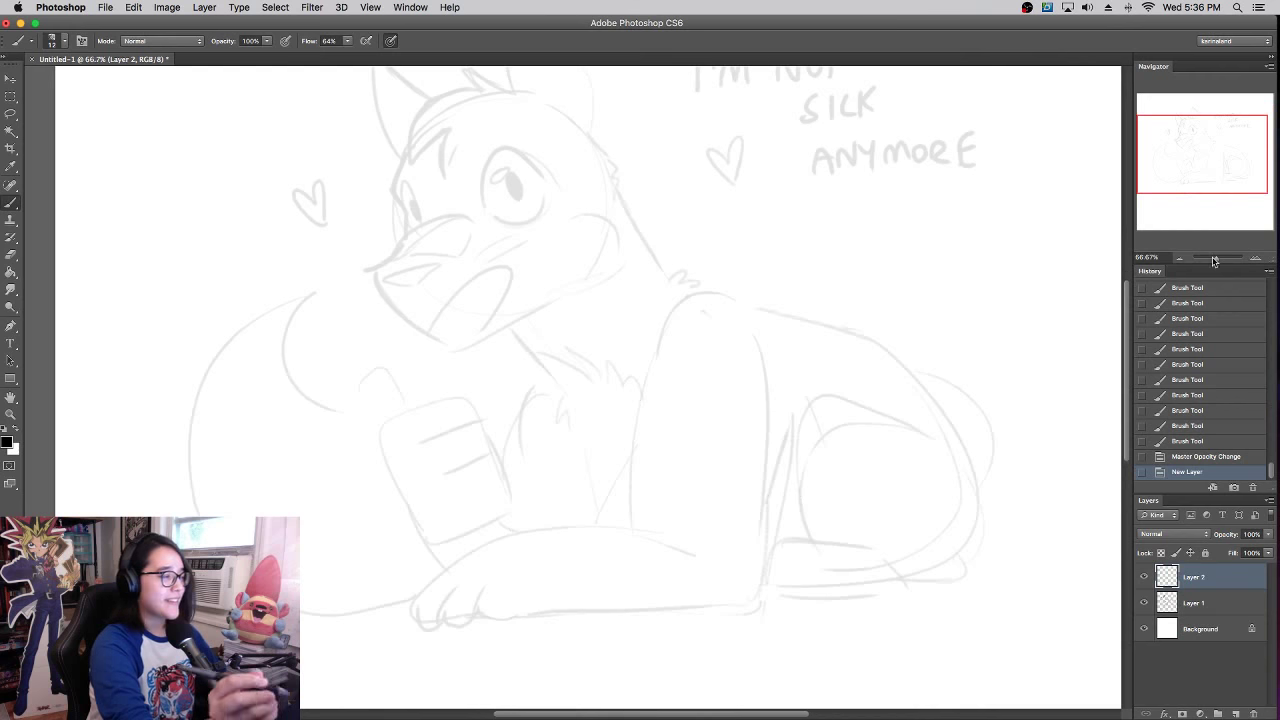
click(1255, 260)
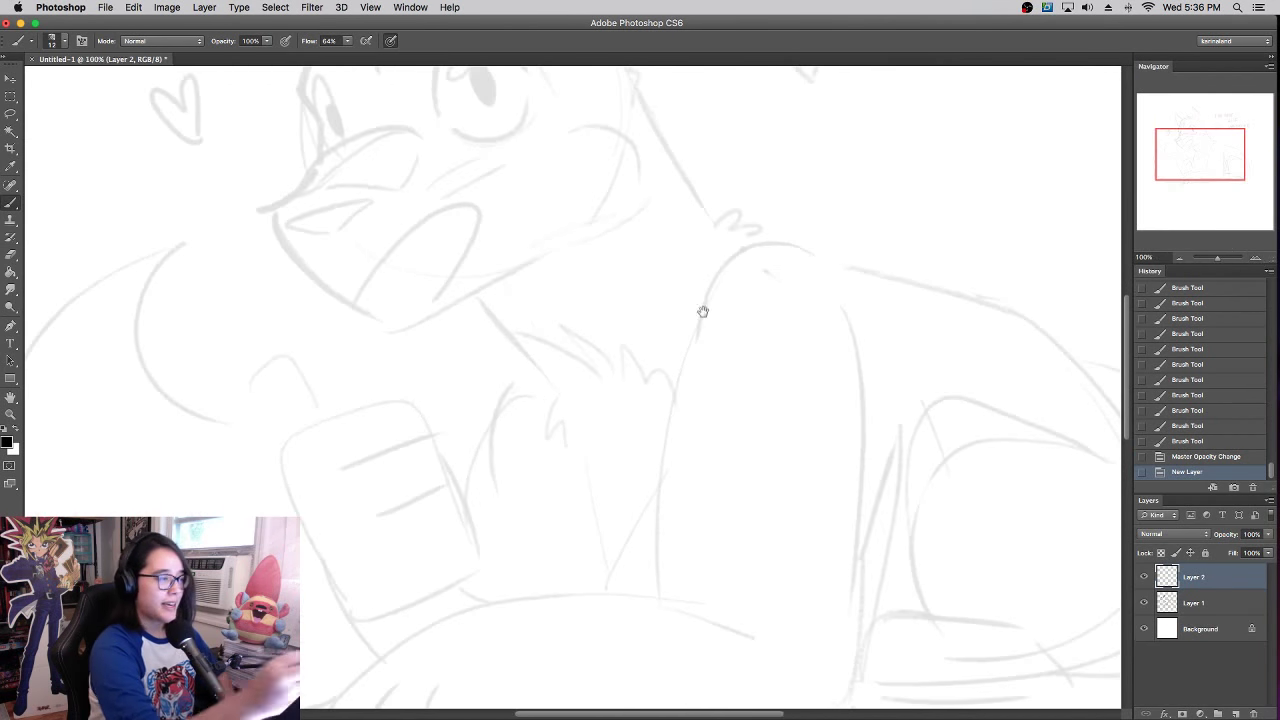
drag(703, 309, 913, 566)
click(31, 41)
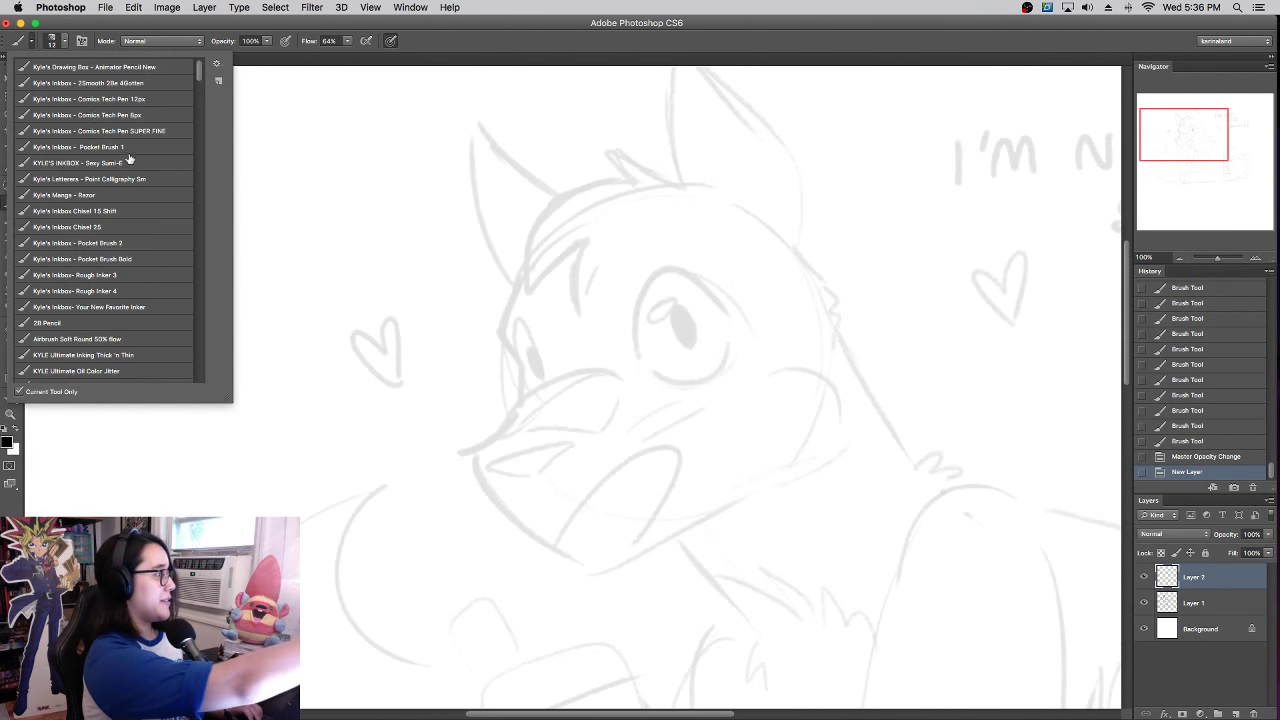
click(114, 196)
click(903, 43)
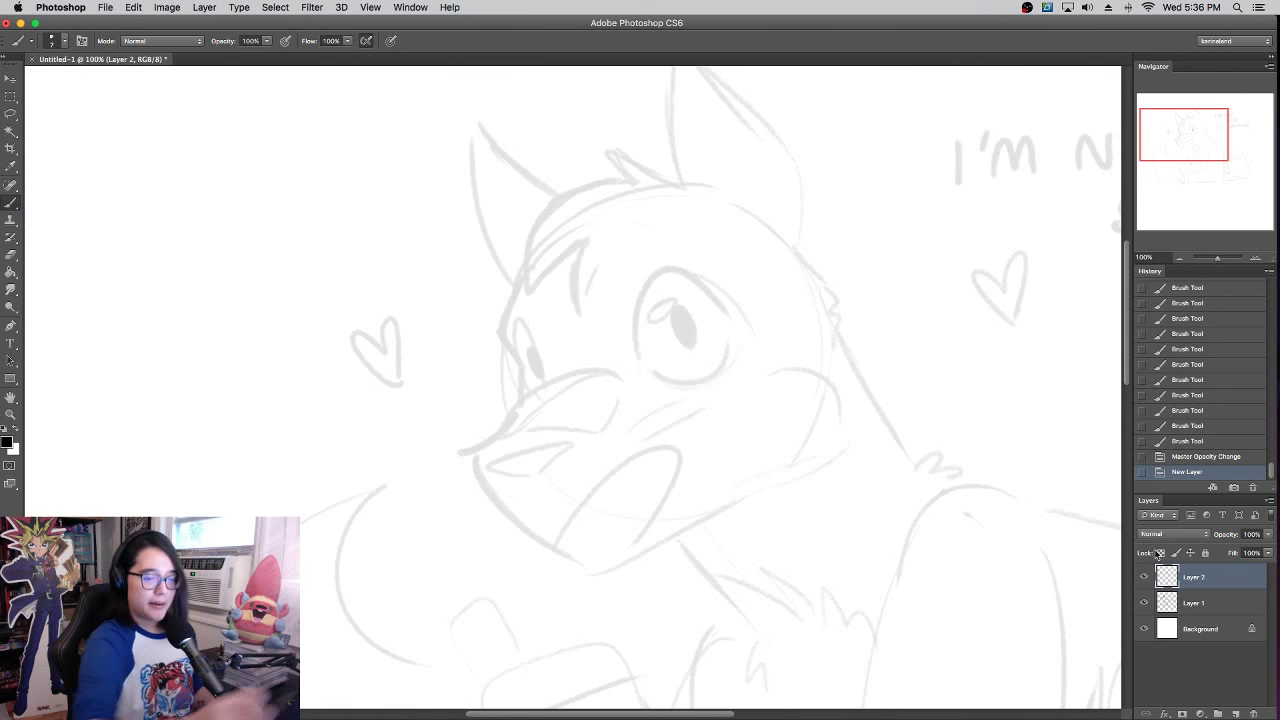
click(1145, 578)
click(1145, 580)
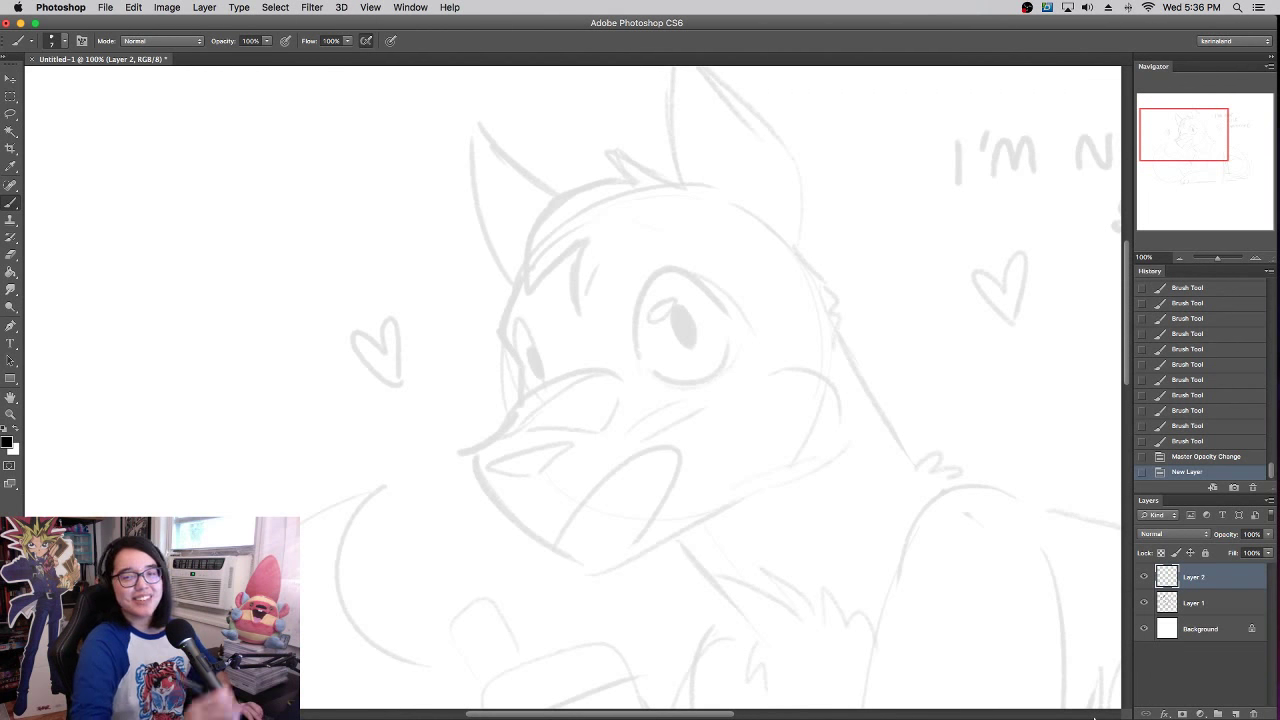
- Ink the near eye's outline with a curved upper line and a separate lower curve, redoing uneven strokes
drag(640, 355, 737, 325)
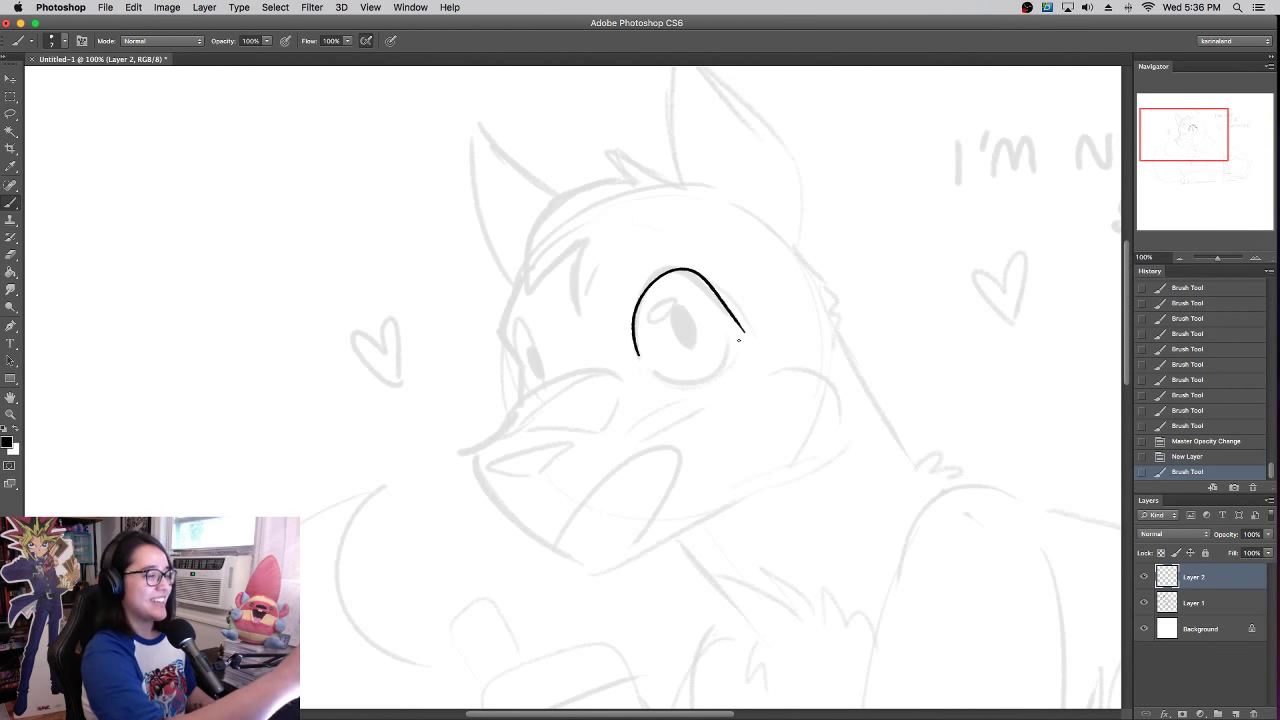
key(super+z)
drag(638, 352, 736, 324)
key(super+z)
drag(634, 350, 735, 317)
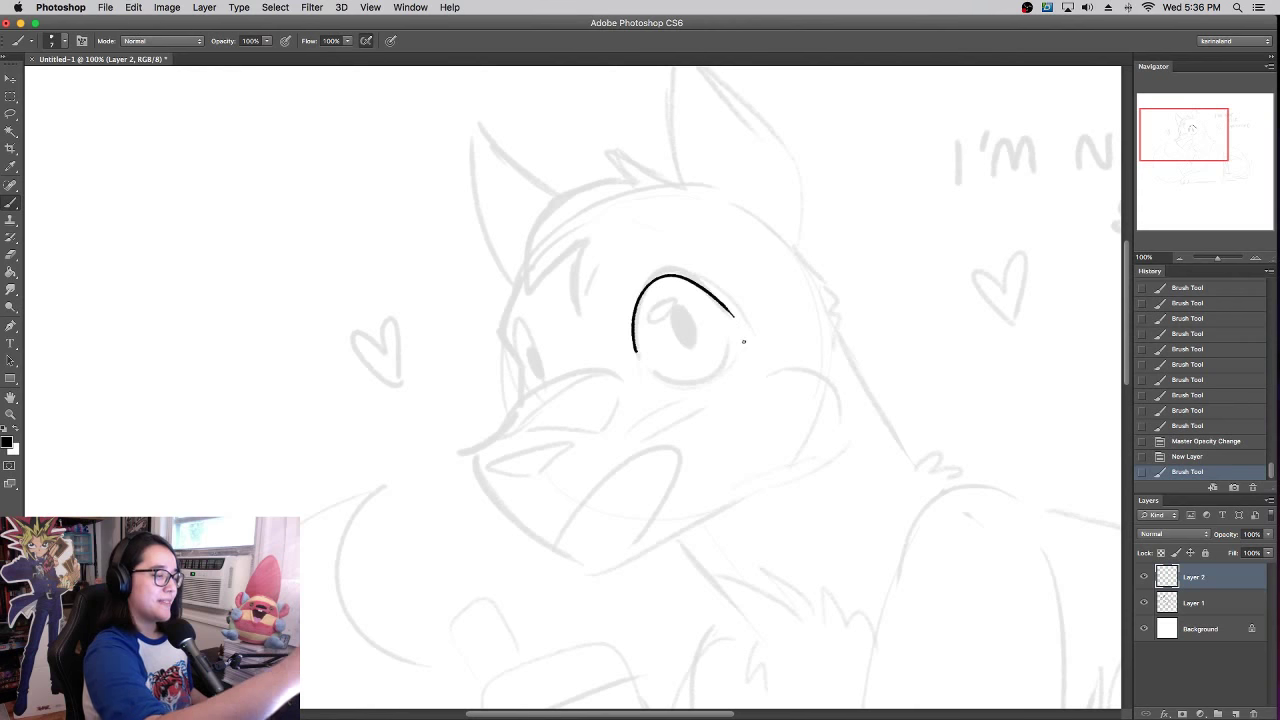
mouse_move(645, 365)
mouse_down()
mouse_move(730, 330)
mouse_move(676, 382)
mouse_move(733, 330)
mouse_up()
key(super+z)
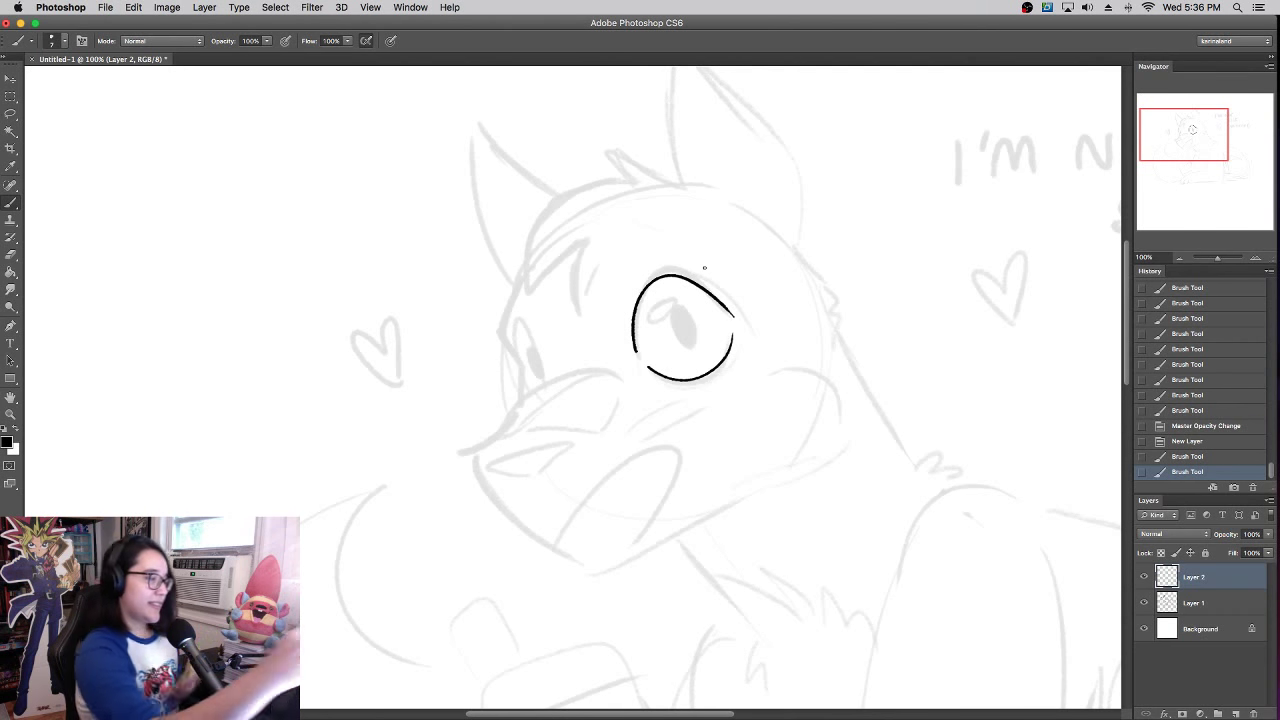
drag(630, 350, 727, 274)
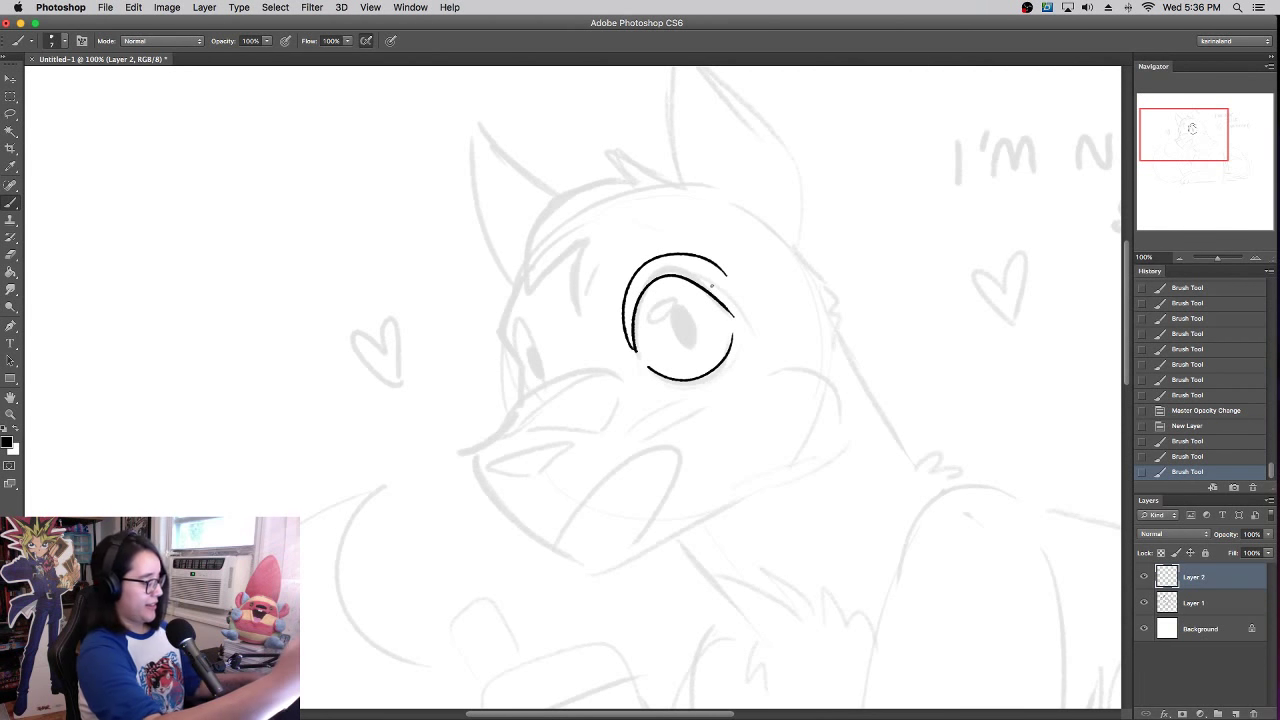
key(super+z)
key(super+z)
key(super+z)
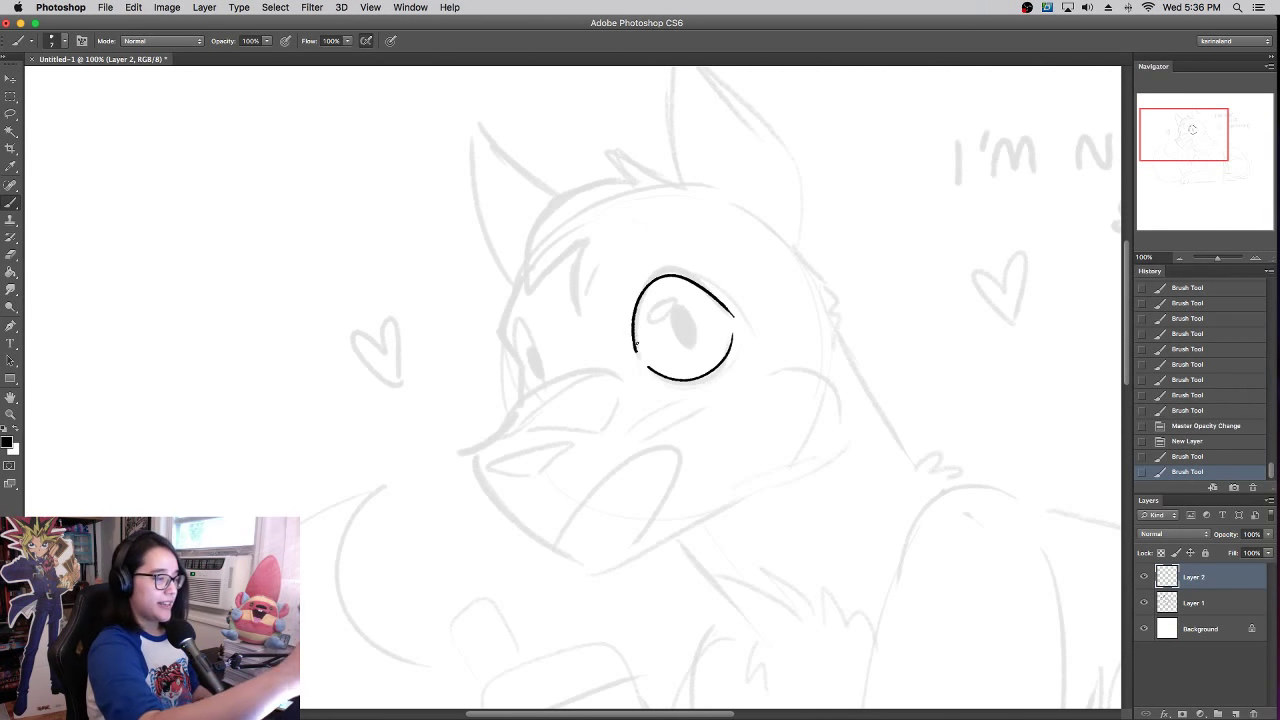
mouse_move(640, 276)
mouse_down()
mouse_move(630, 350)
mouse_move(682, 262)
mouse_move(730, 312)
mouse_up()
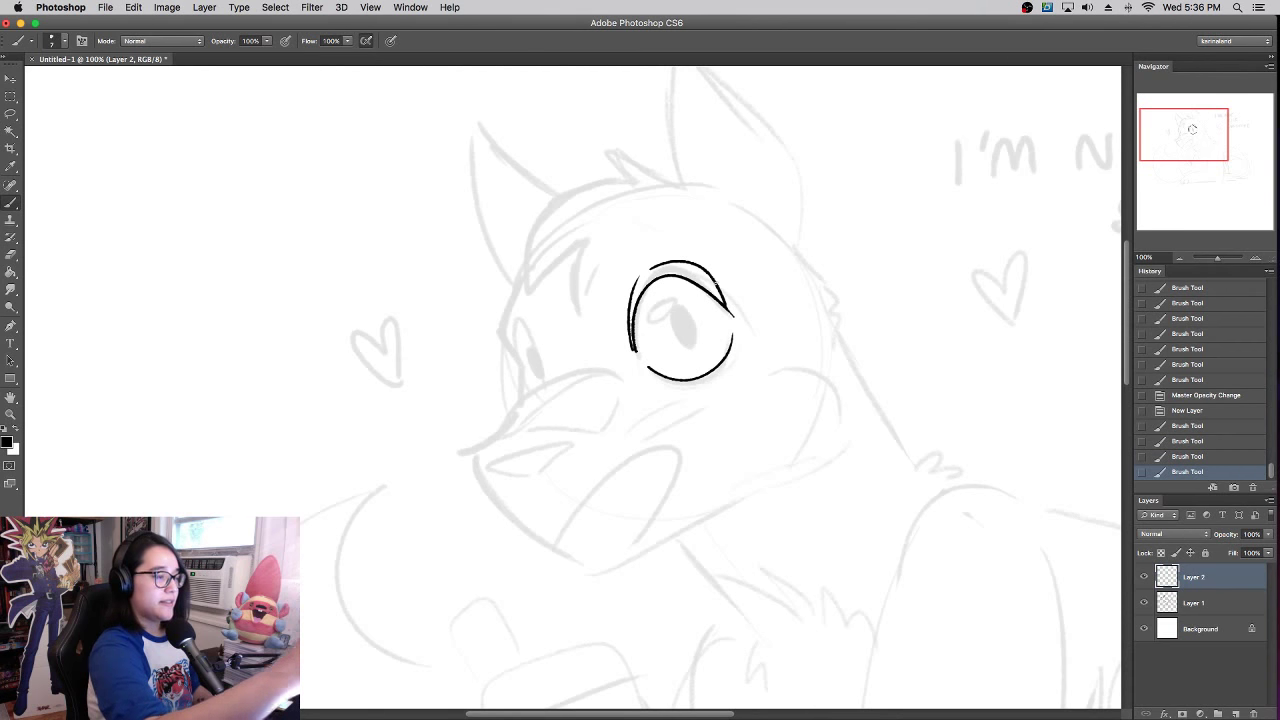
click(1162, 456)
click(1160, 441)
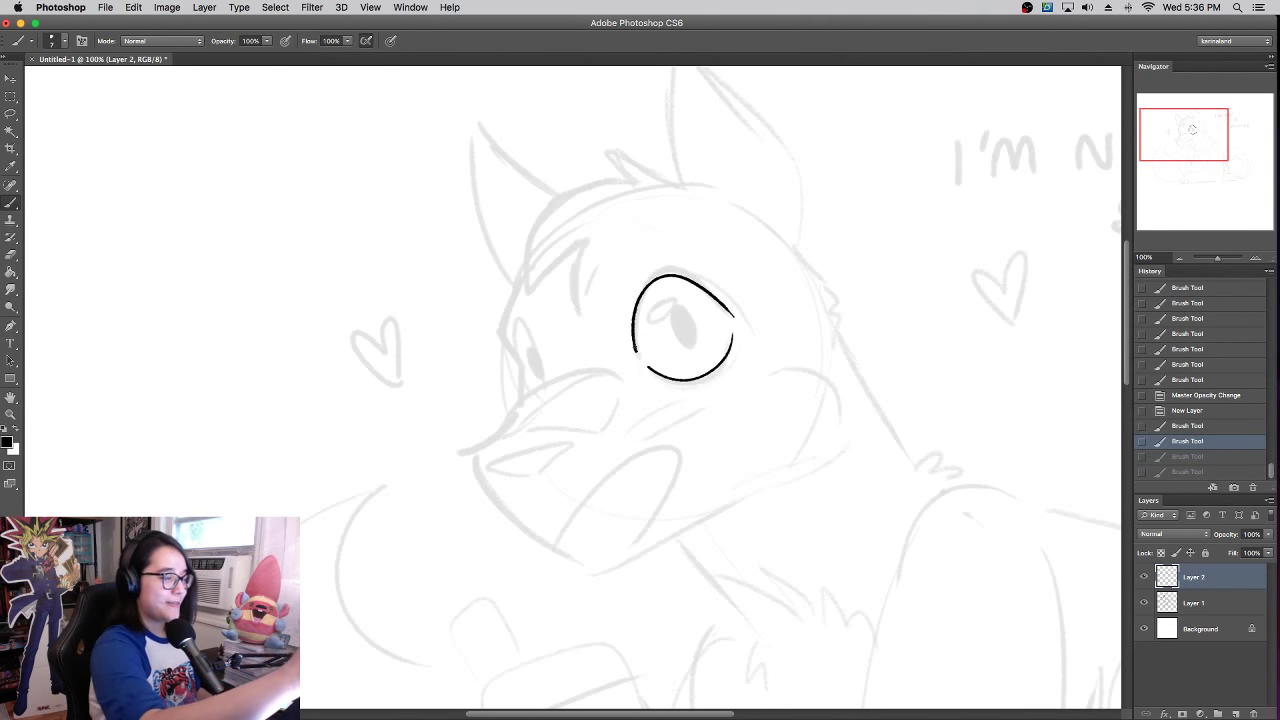
- Ink the outer eyelid arc around the near eye, and add its solid black pupil and oval highlight
drag(634, 352, 634, 286)
key(super+z)
mouse_move(635, 353)
mouse_down()
mouse_move(628, 284)
mouse_move(700, 265)
mouse_up()
key(super+z)
mouse_move(628, 287)
mouse_down()
mouse_move(705, 268)
mouse_move(635, 274)
mouse_move(733, 316)
mouse_up()
key(super+z)
key(super+z)
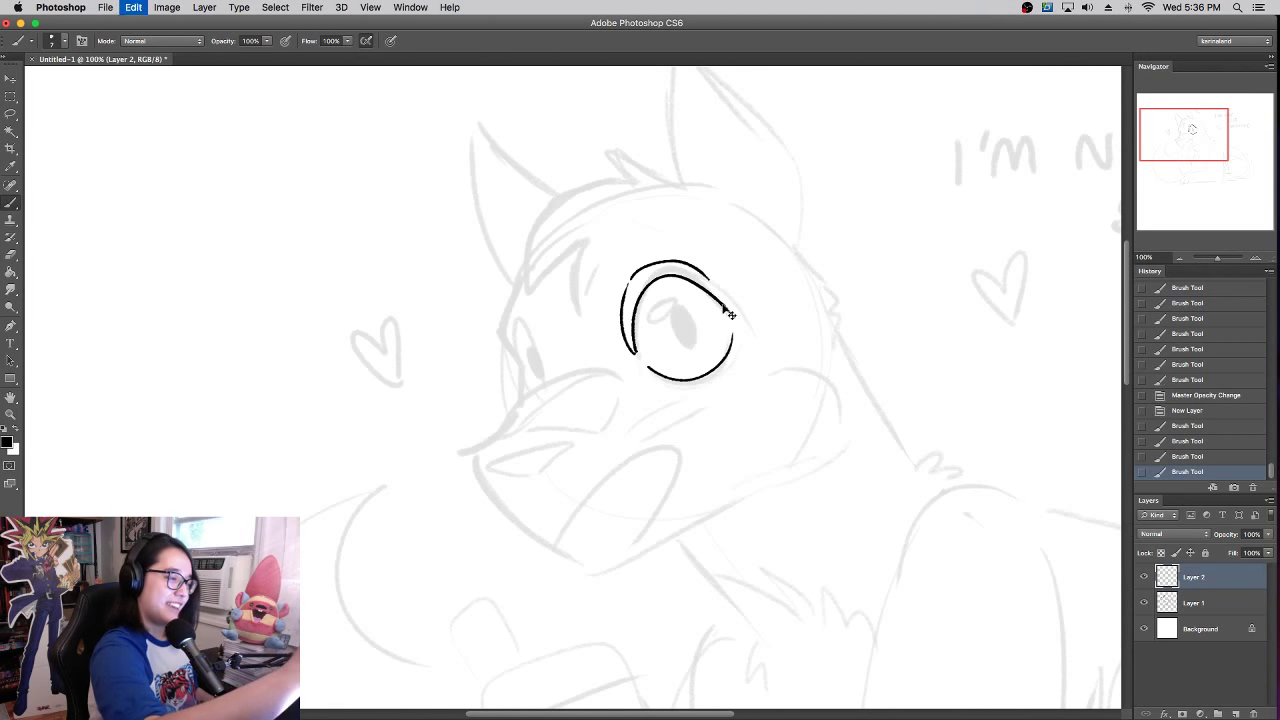
drag(690, 265, 726, 307)
drag(626, 289, 650, 267)
key(super+z)
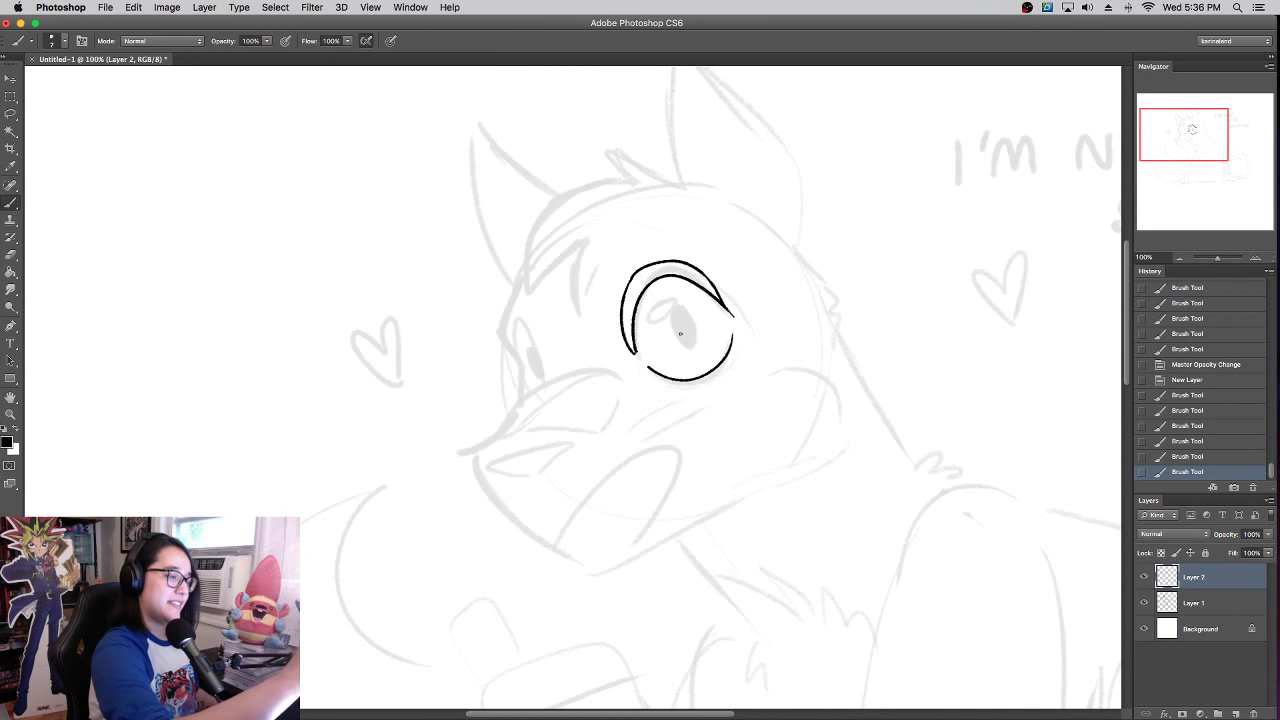
mouse_move(678, 308)
mouse_down()
mouse_move(689, 333)
mouse_move(670, 302)
mouse_up()
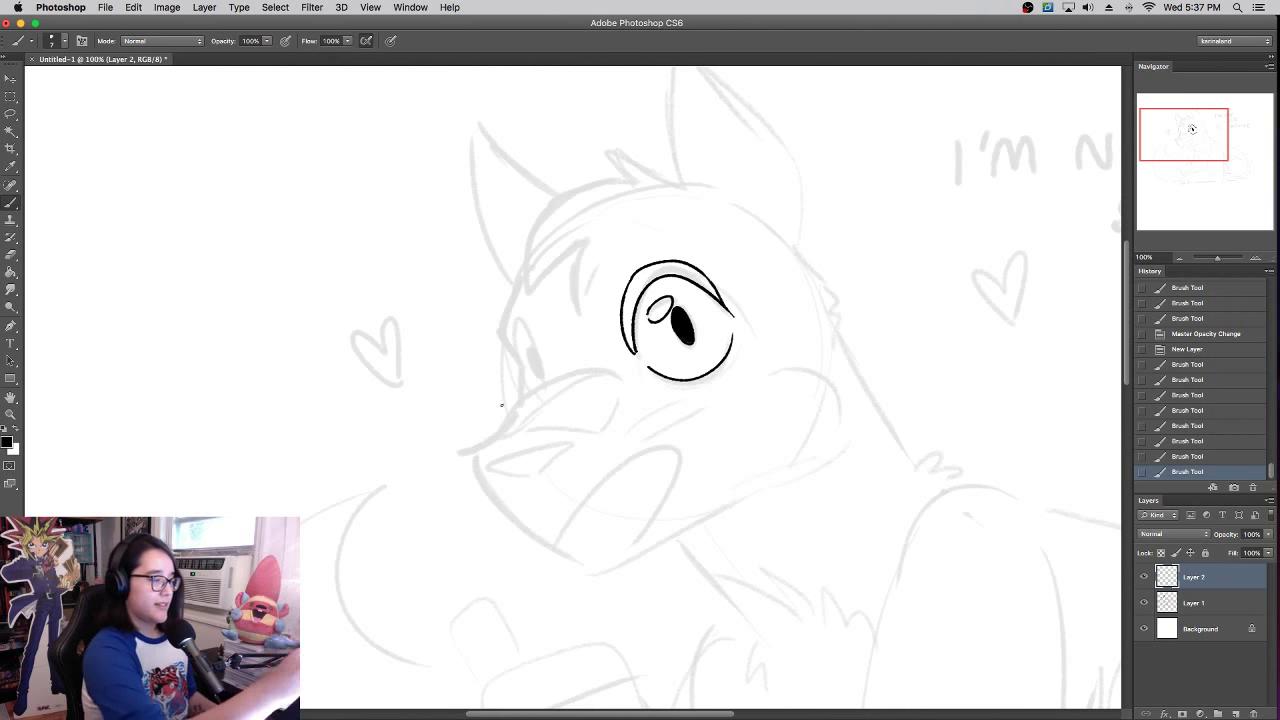
- Ink the muzzle's profile from the far eye down around the nose and along the front of the upper jaw
mouse_move(528, 376)
mouse_down()
mouse_move(503, 428)
mouse_move(469, 456)
mouse_move(527, 531)
mouse_up()
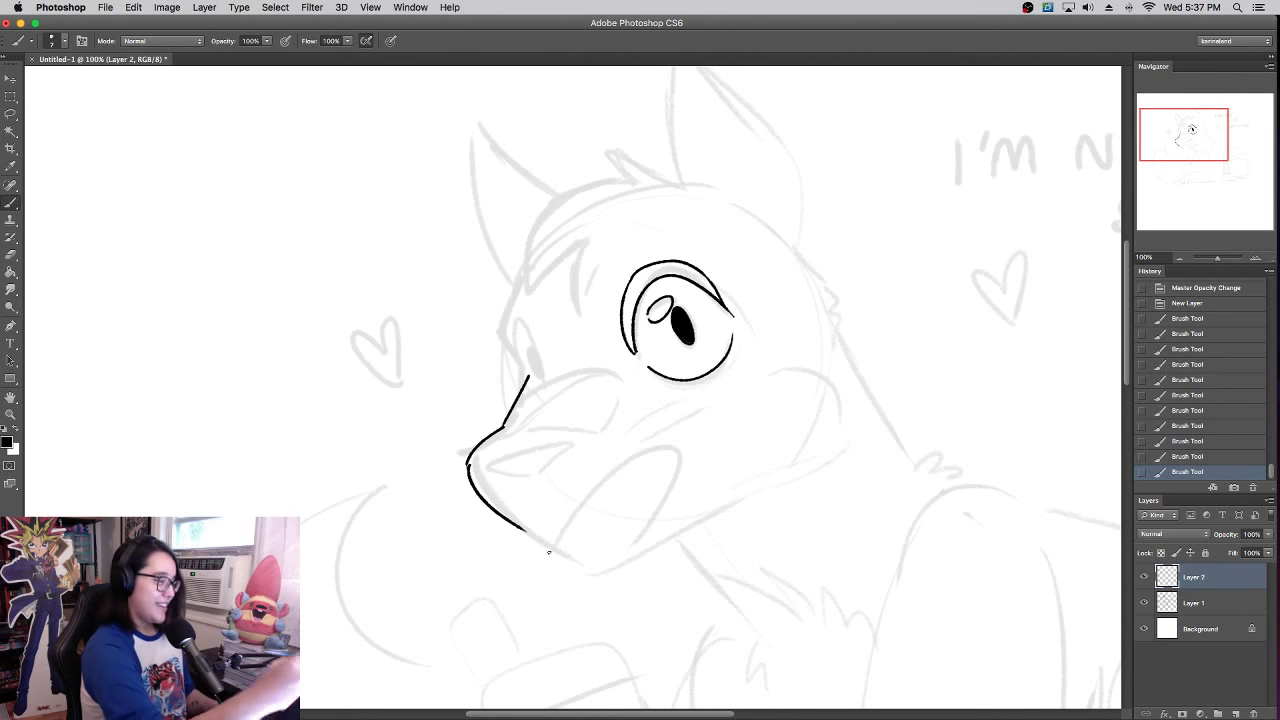
key(super+z)
drag(468, 457, 467, 470)
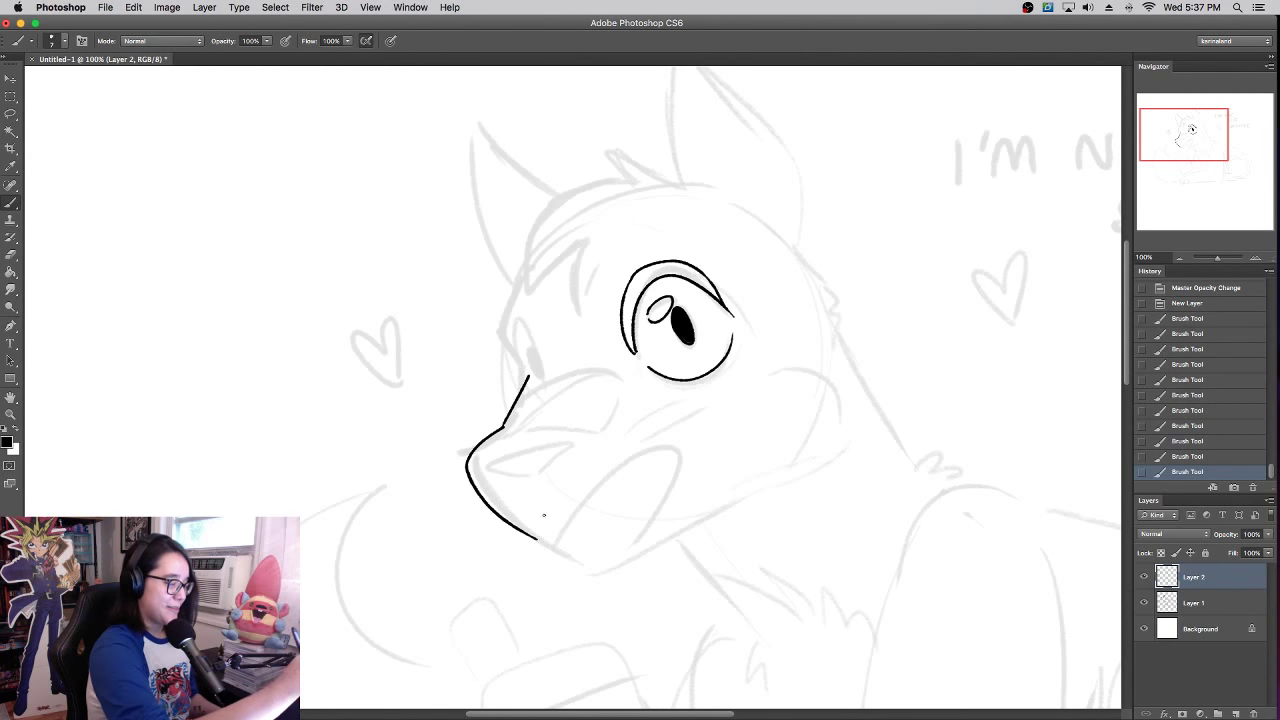
- Ink the open mouth and the lower jaw, continuing the jawline back toward the cheek and thickening the chin
mouse_move(550, 543)
mouse_down()
mouse_move(656, 498)
mouse_move(592, 556)
mouse_up()
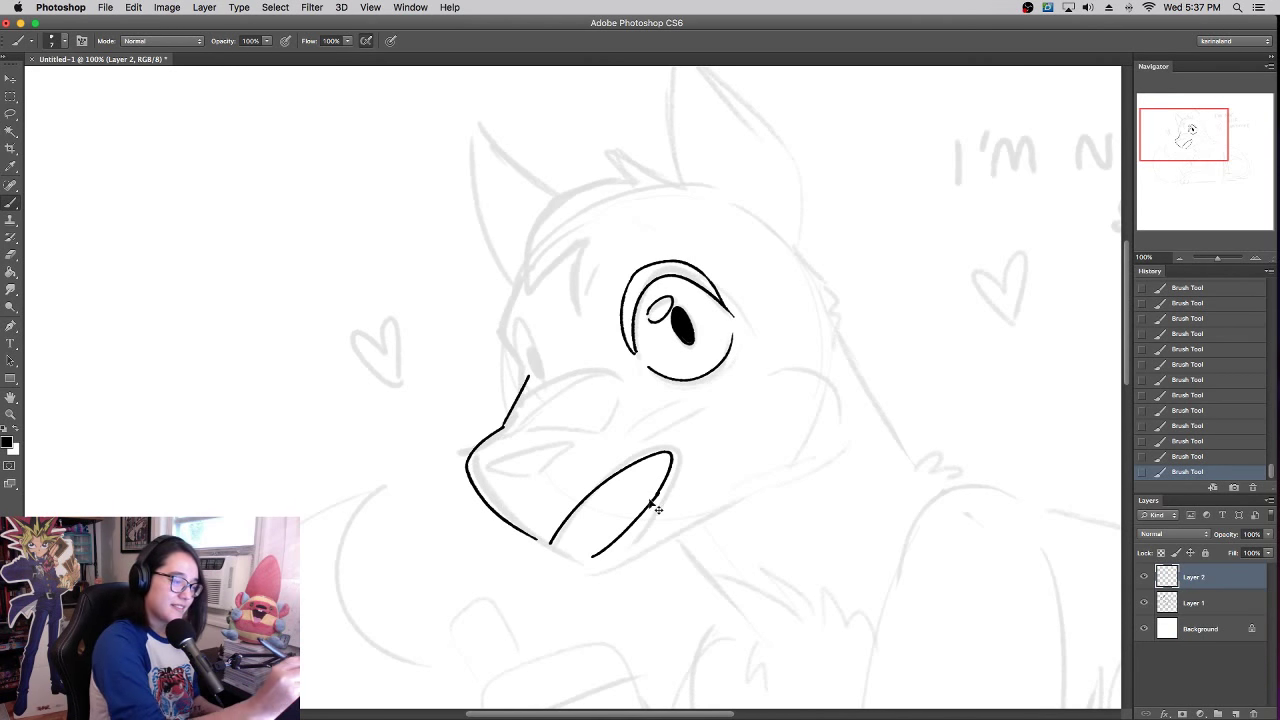
key(super+z)
mouse_move(660, 492)
mouse_down()
mouse_move(578, 565)
mouse_move(606, 577)
mouse_move(771, 477)
mouse_up()
key(super+z)
drag(604, 575, 782, 466)
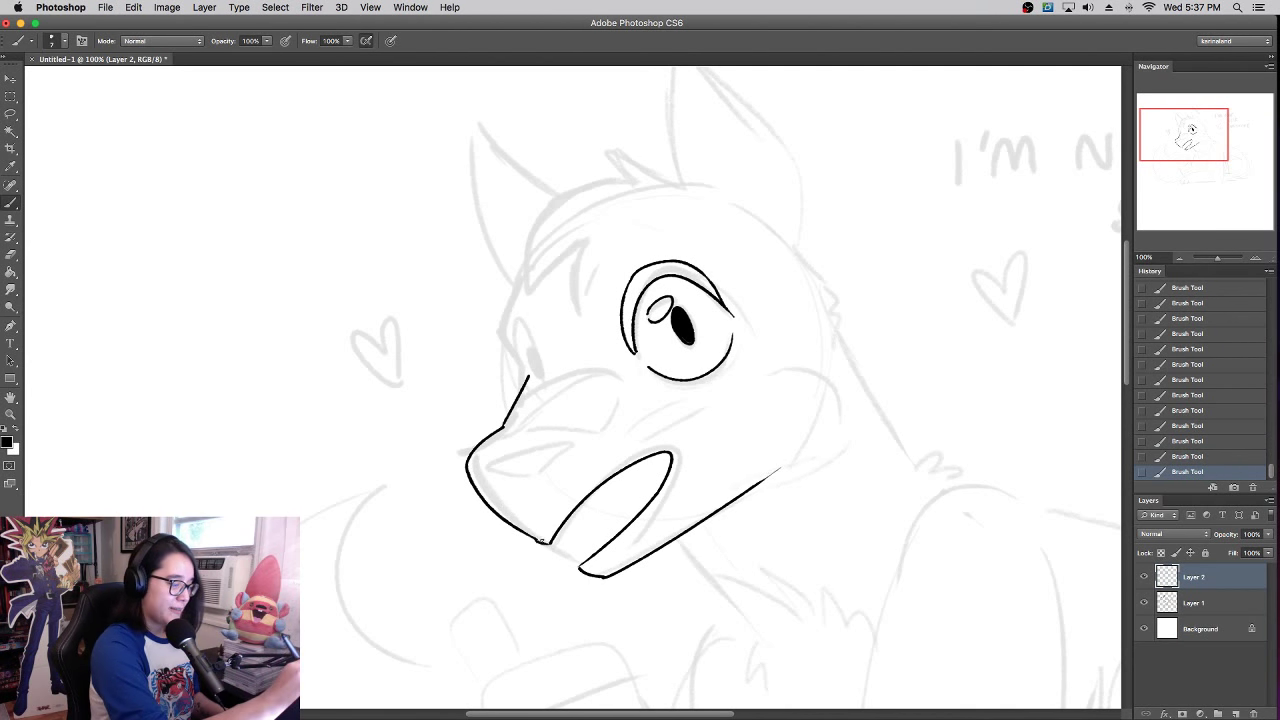
drag(540, 540, 606, 577)
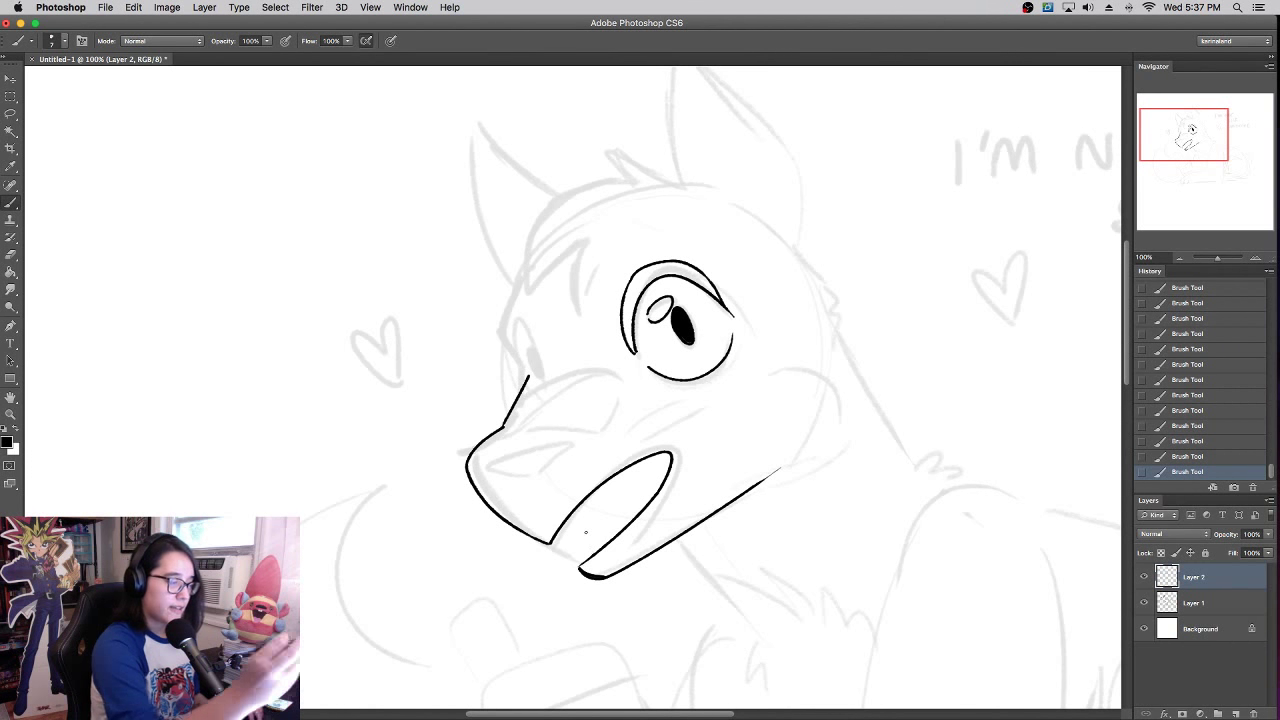
- Ink two pointed upper teeth and the inner contour lines along the back of the open mouth
drag(558, 535, 612, 496)
key(super+z)
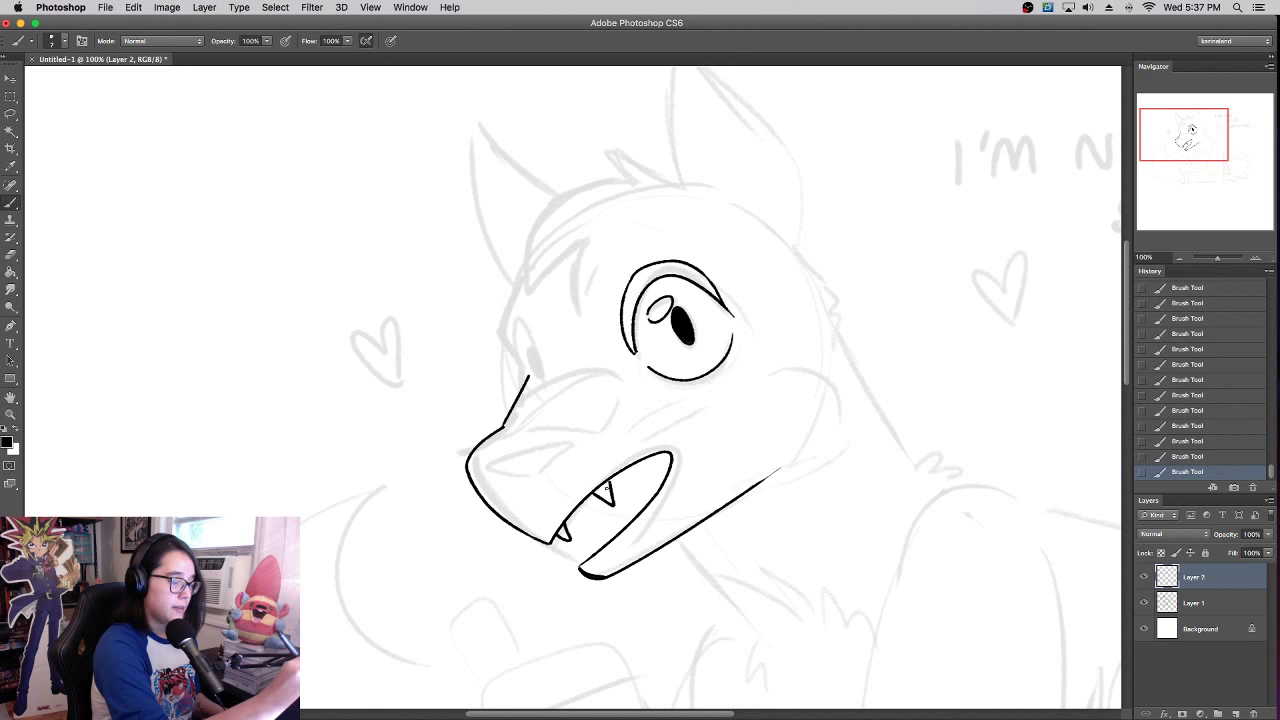
drag(668, 456, 616, 534)
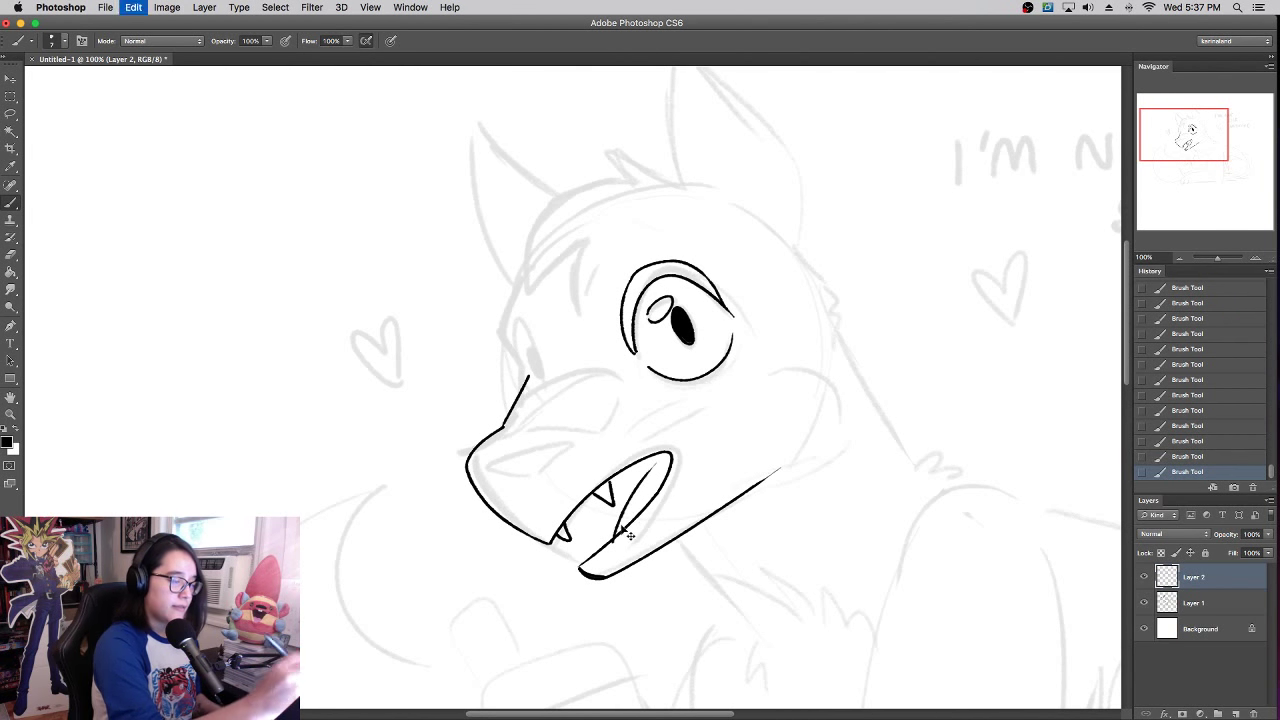
key(ctrl+z)
drag(666, 458, 616, 534)
drag(668, 457, 640, 492)
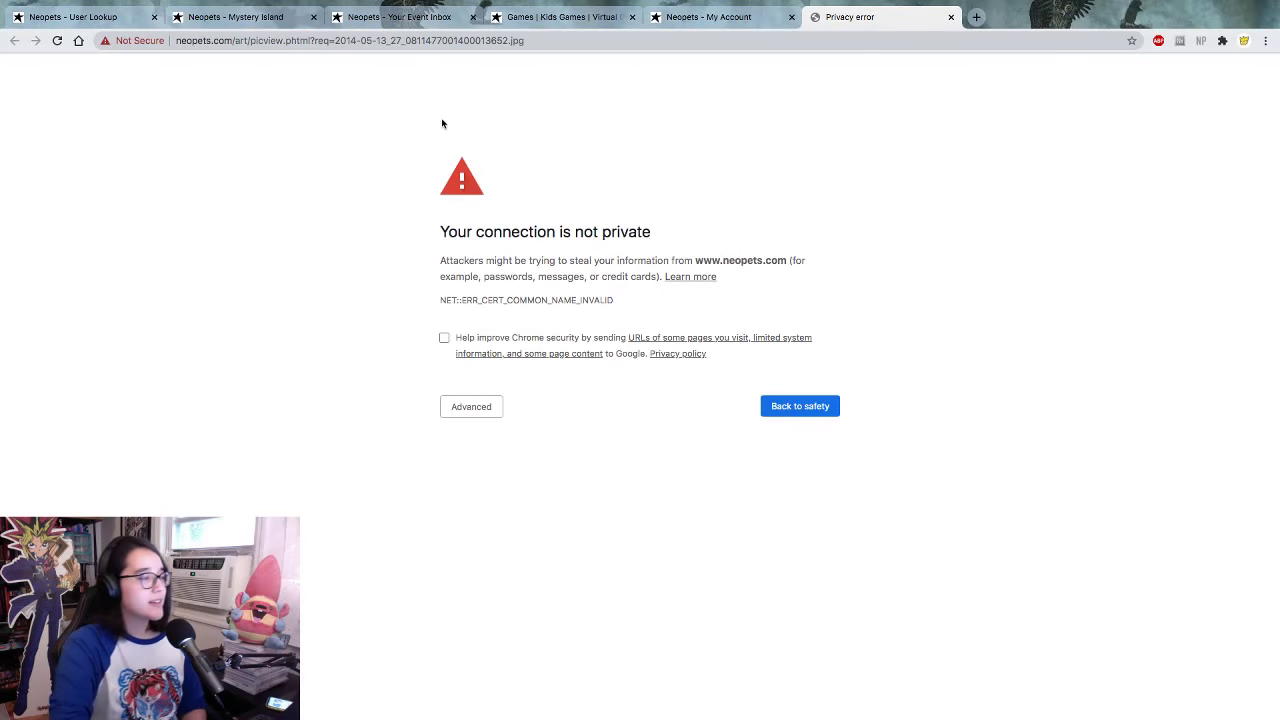
- Switch to the web browser and close the Privacy error tab
middle_click(899, 19)
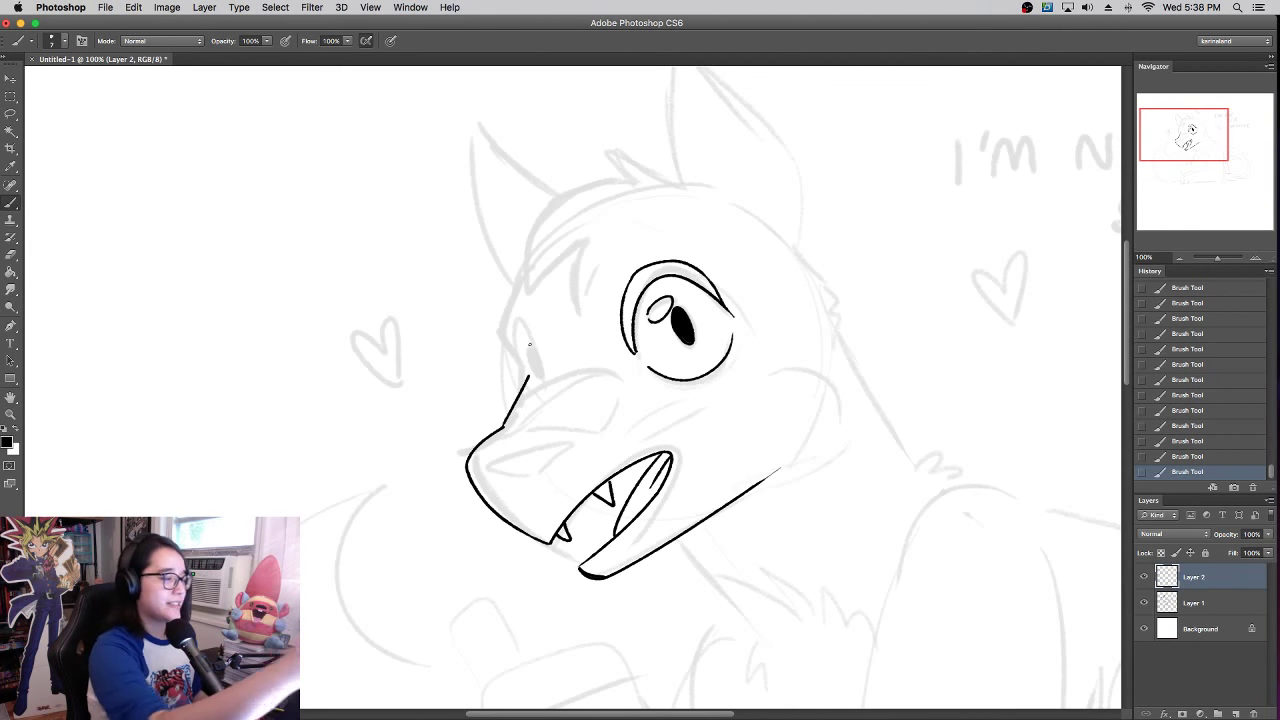
- Ink the far eye with its black pupil and outer eyelid, and outline the triangular shape on the nose
drag(516, 346, 541, 375)
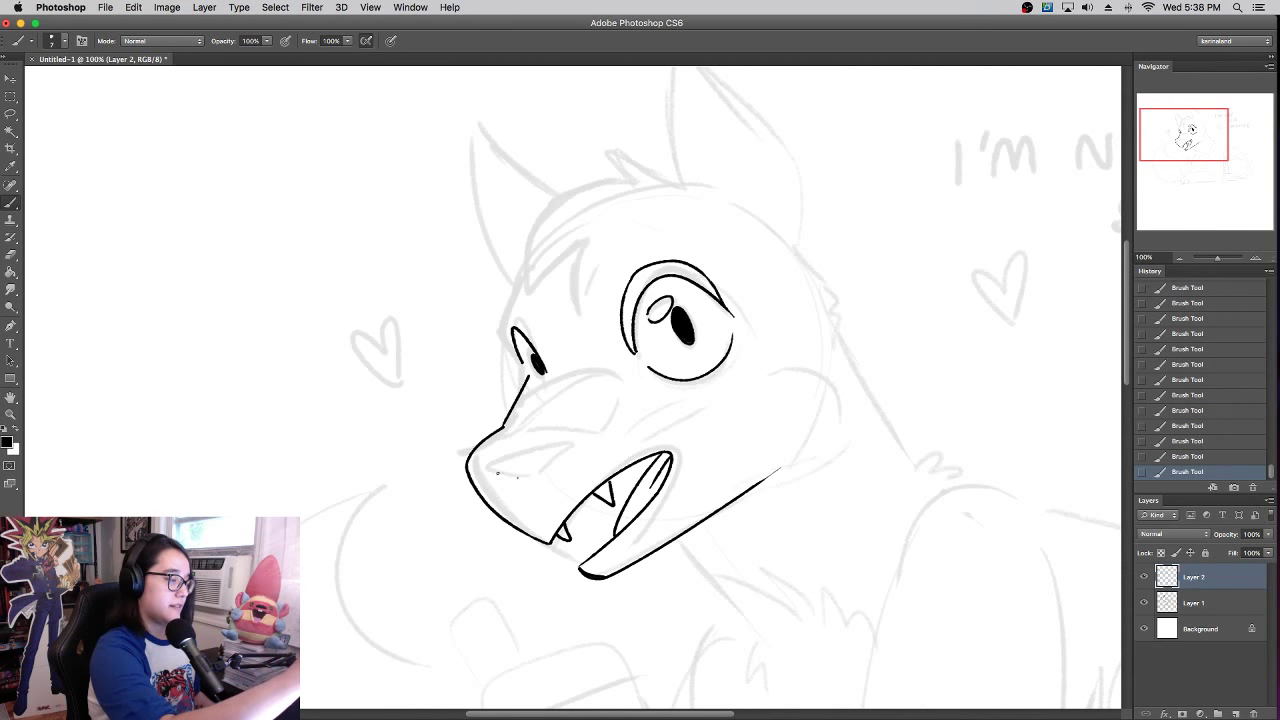
mouse_move(498, 473)
mouse_down()
mouse_move(546, 439)
mouse_move(523, 488)
mouse_move(551, 440)
mouse_up()
key(alt+super+z)
key(alt+super+z)
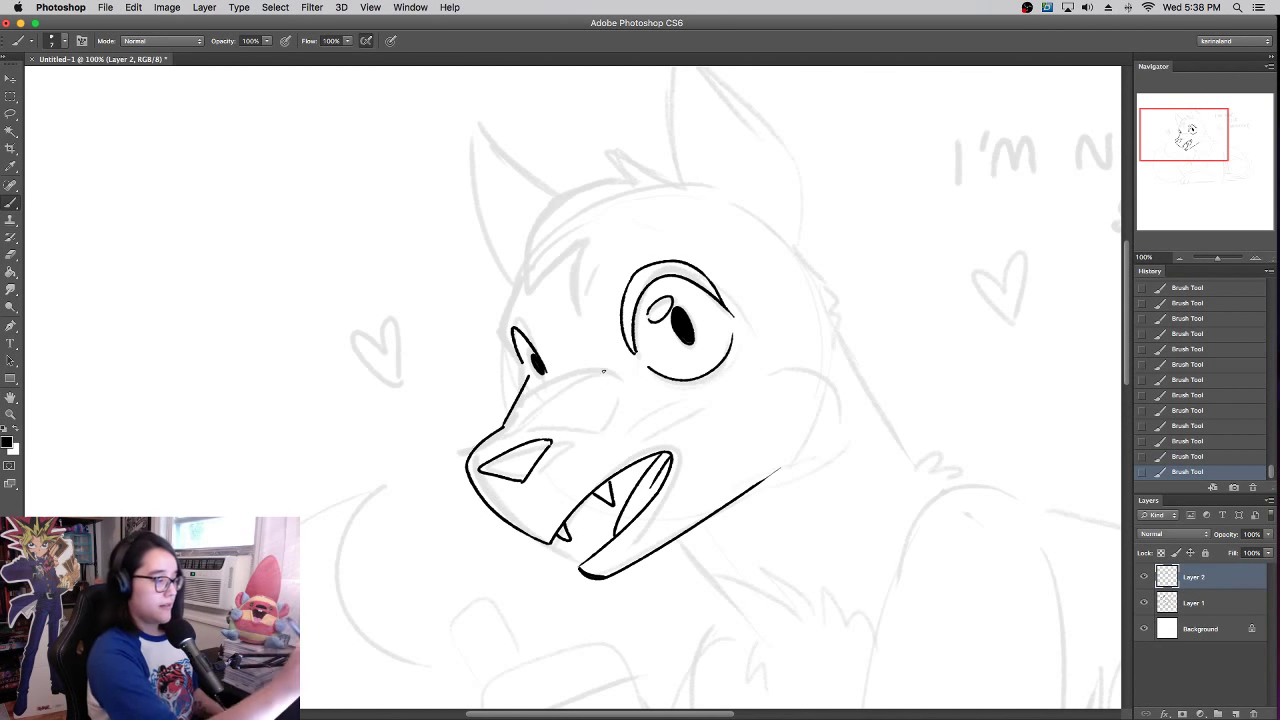
mouse_move(507, 342)
mouse_down()
mouse_move(510, 322)
mouse_move(536, 352)
mouse_move(523, 322)
mouse_up()
key(super+z)
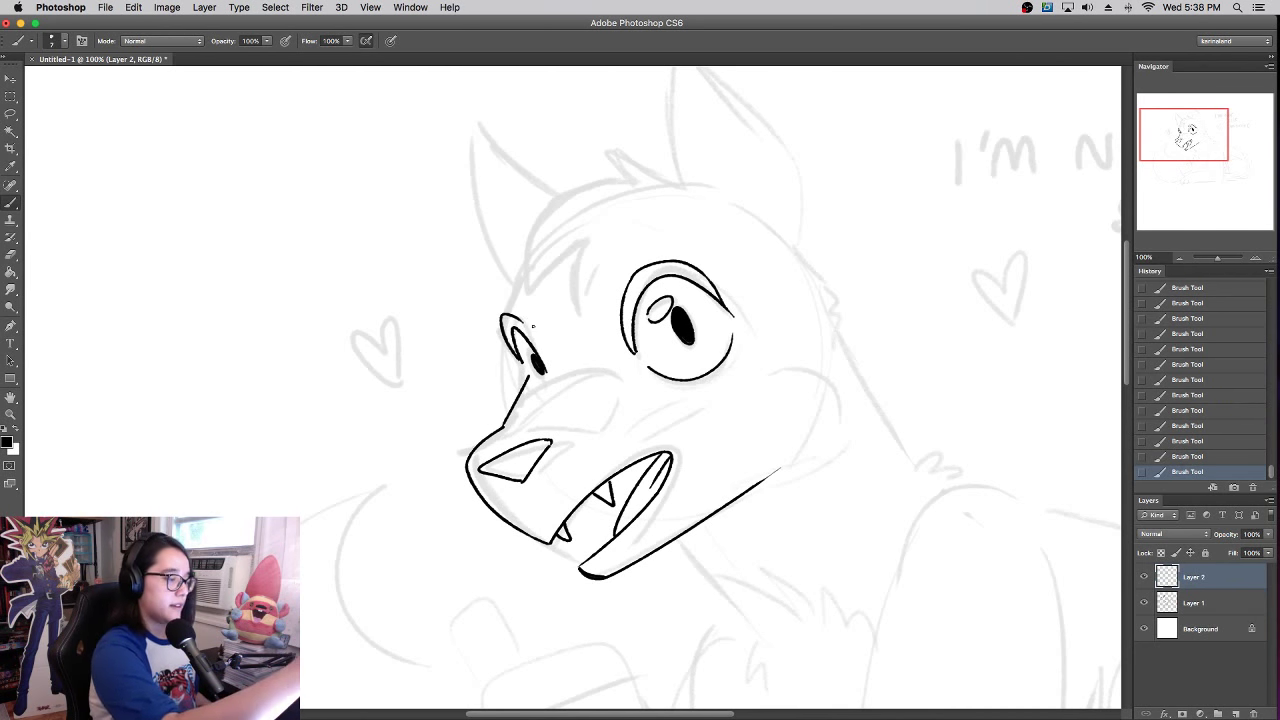
- Ink the top of the head with its hair tuft, the forehead line and the zigzag fur marking above the eyes
mouse_move(657, 187)
mouse_down()
mouse_move(613, 158)
mouse_move(629, 183)
mouse_move(546, 204)
mouse_move(522, 268)
mouse_move(566, 236)
mouse_move(552, 308)
mouse_up()
key(super+z)
mouse_move(552, 308)
mouse_down()
mouse_move(580, 268)
mouse_move(509, 316)
mouse_up()
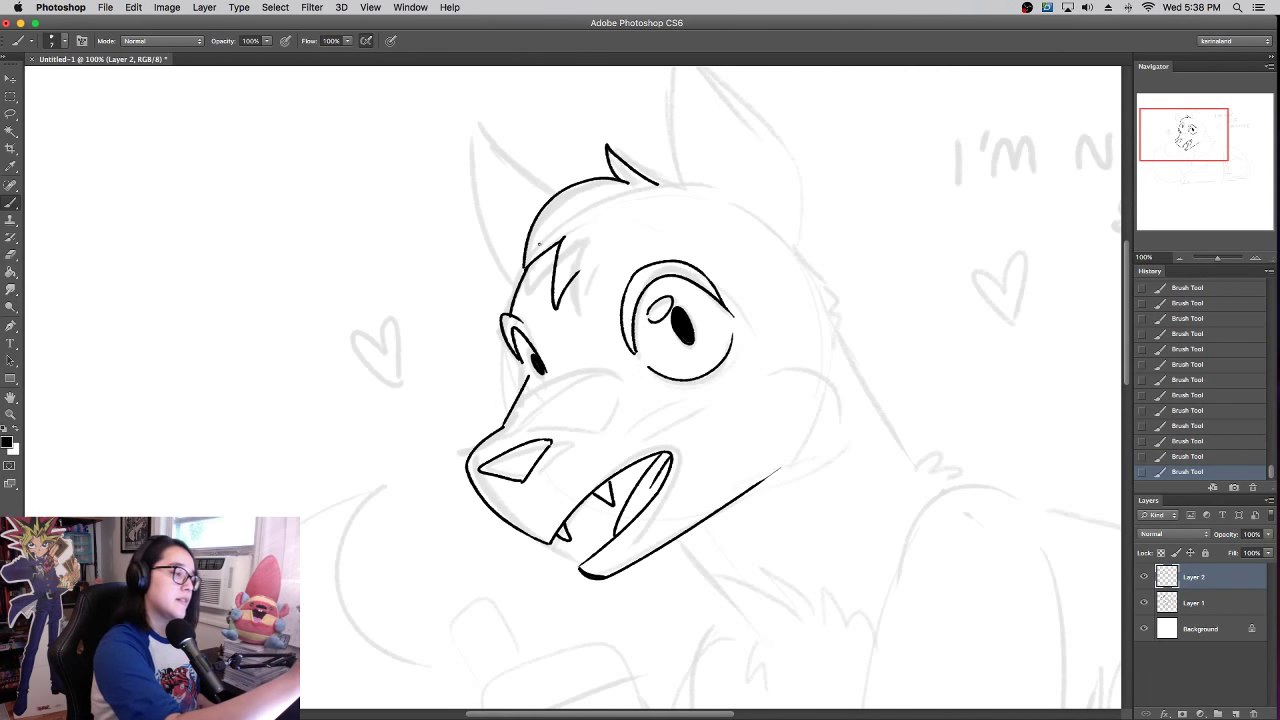
- Ink the far ear's outline and its jagged inner fur, extending the ear's edge to meet the head
drag(806, 289, 822, 337)
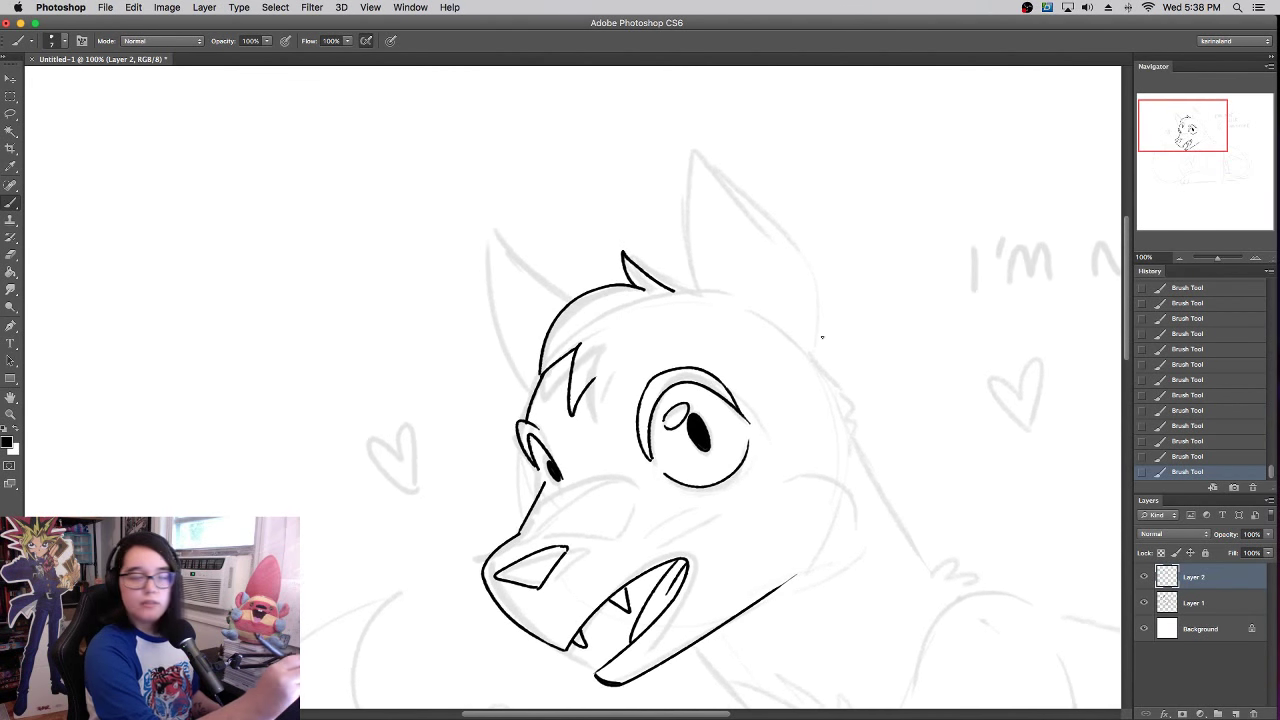
drag(500, 263, 533, 396)
key(super+z)
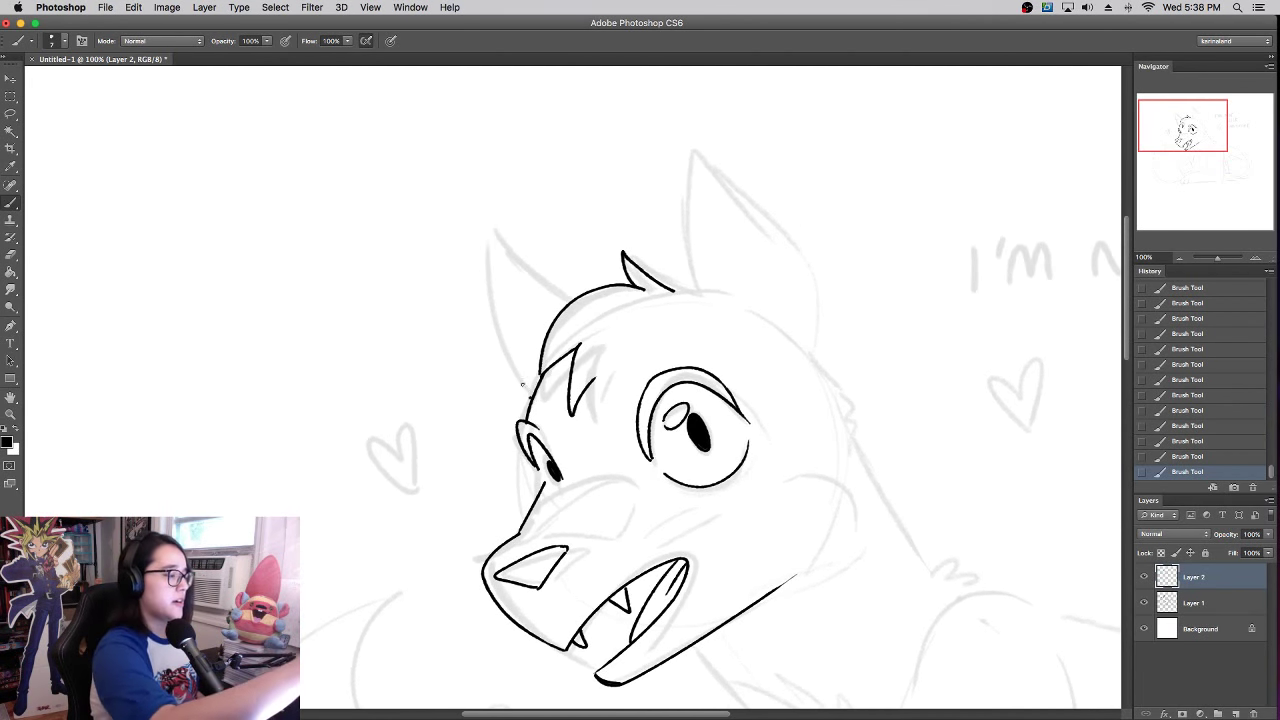
mouse_move(491, 243)
mouse_down()
mouse_move(532, 397)
mouse_move(573, 290)
mouse_up()
drag(493, 250, 537, 300)
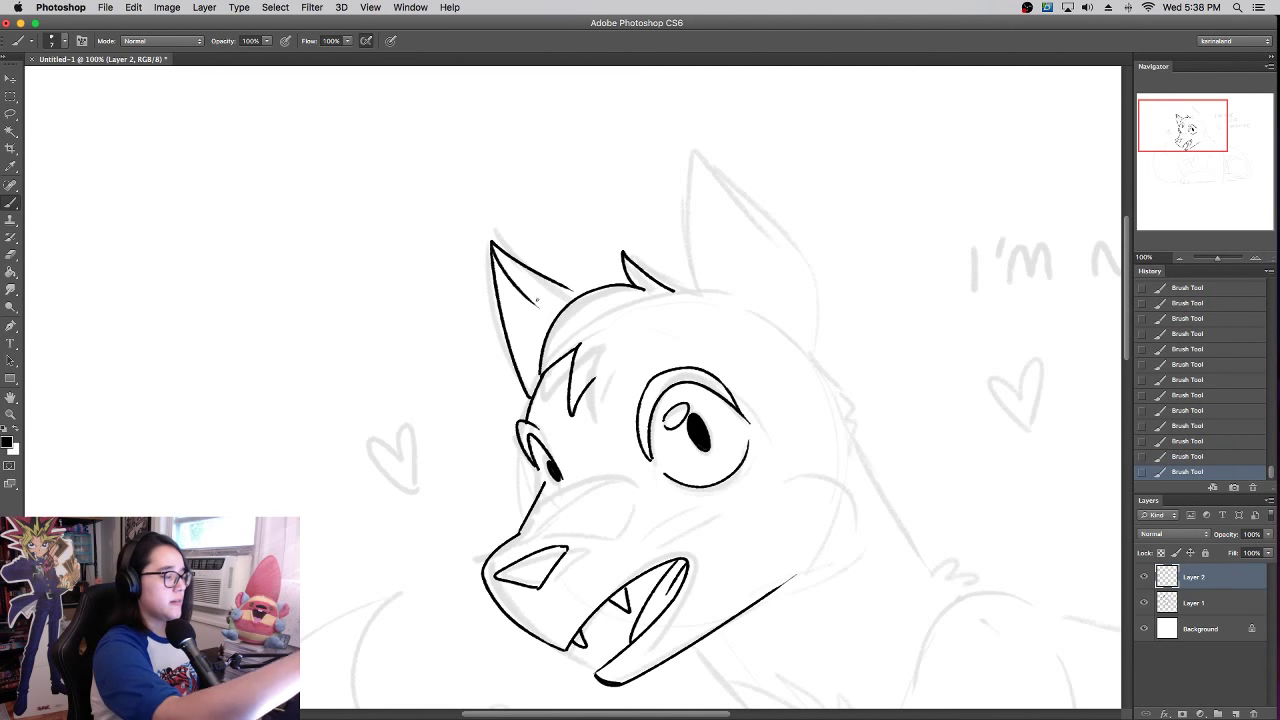
key(super+z)
drag(492, 244, 542, 337)
key(super+z)
key(super+z)
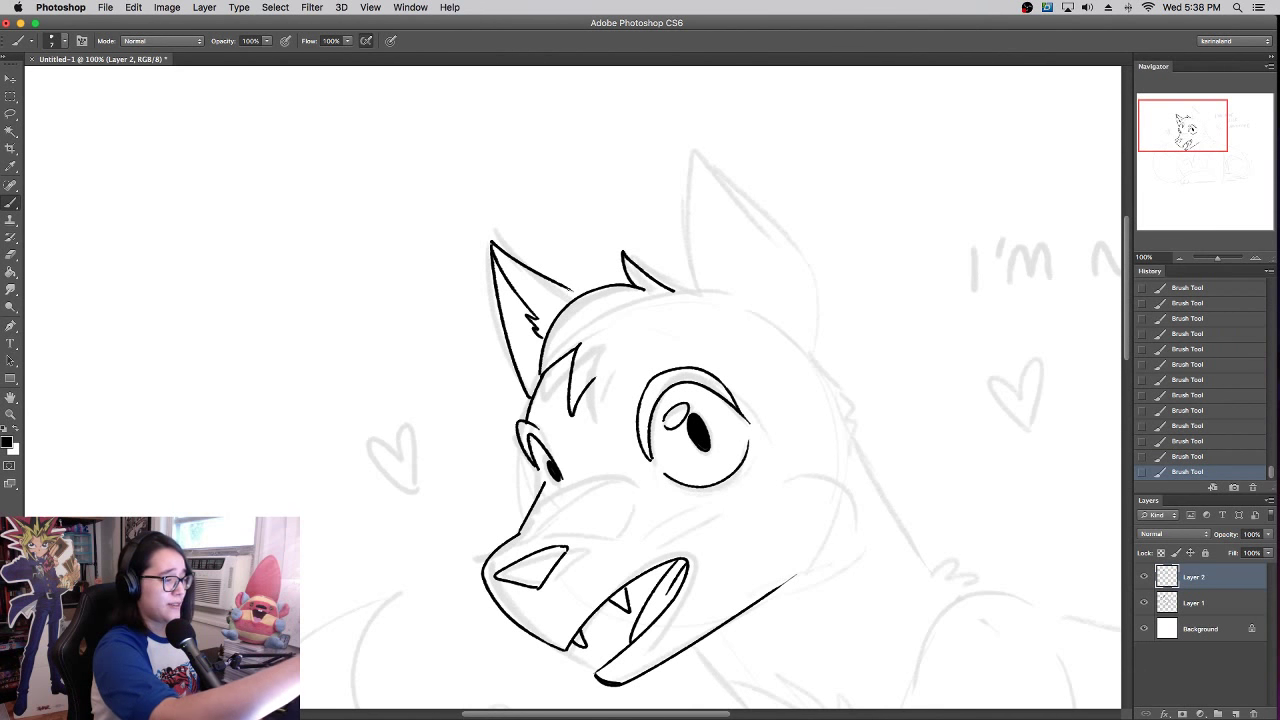
key(super+z)
drag(568, 289, 584, 297)
- Ink the near ear's pointed outline down to the back of the head, and add its inner edge and jagged fur
mouse_move(688, 297)
mouse_down()
mouse_move(697, 150)
mouse_move(805, 278)
mouse_up()
key(super+z)
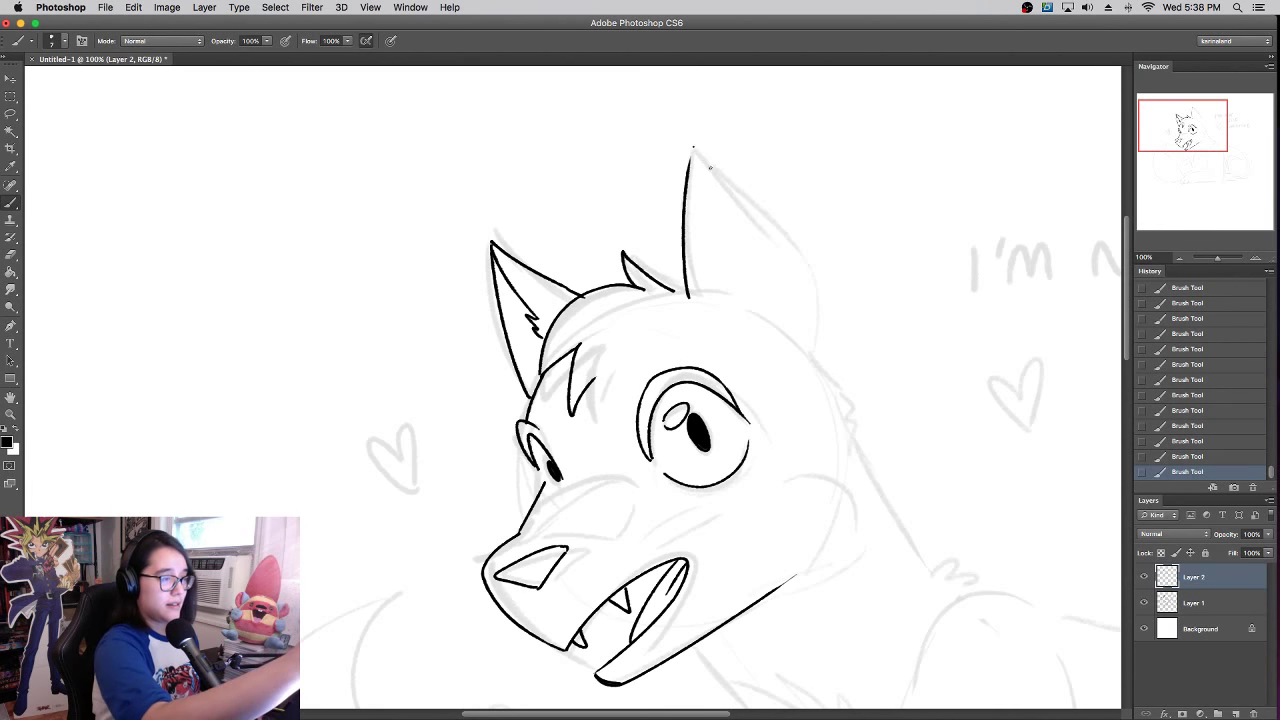
mouse_move(694, 148)
mouse_down()
mouse_move(842, 292)
mouse_move(792, 242)
mouse_move(820, 380)
mouse_up()
key(super+z)
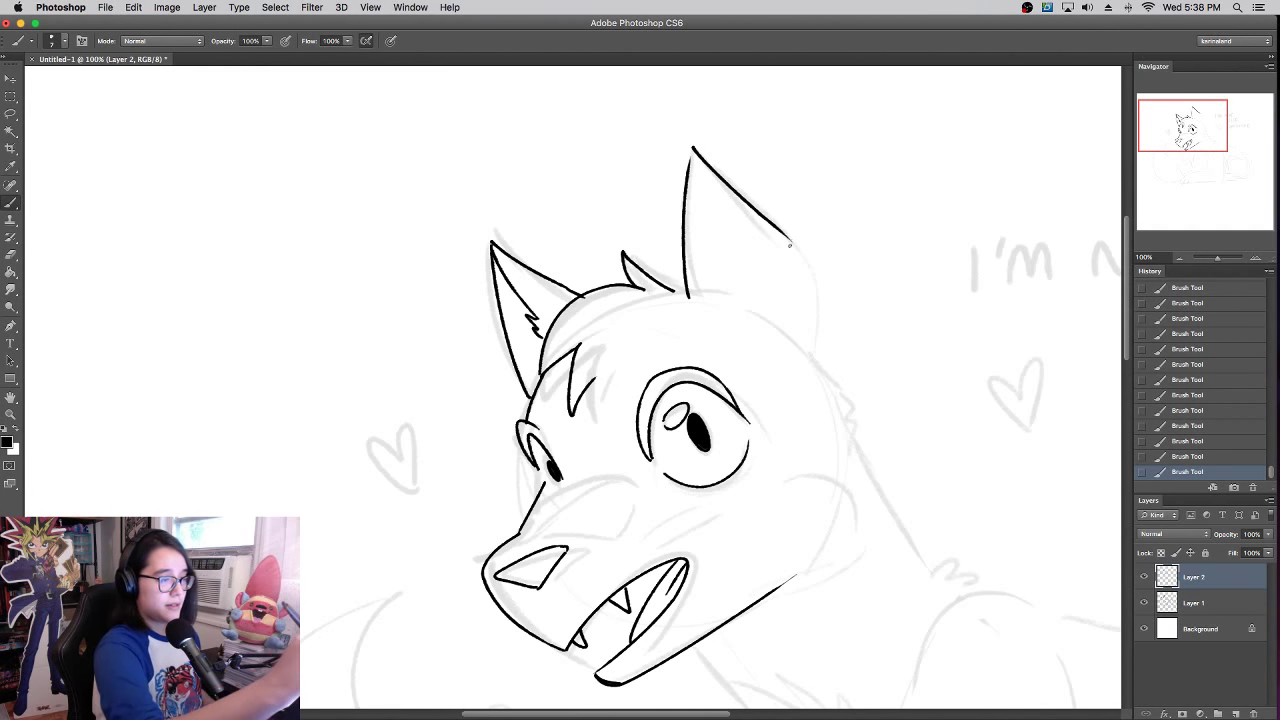
drag(791, 240, 818, 365)
mouse_move(690, 224)
mouse_down()
mouse_move(697, 158)
mouse_move(758, 268)
mouse_move(740, 306)
mouse_up()
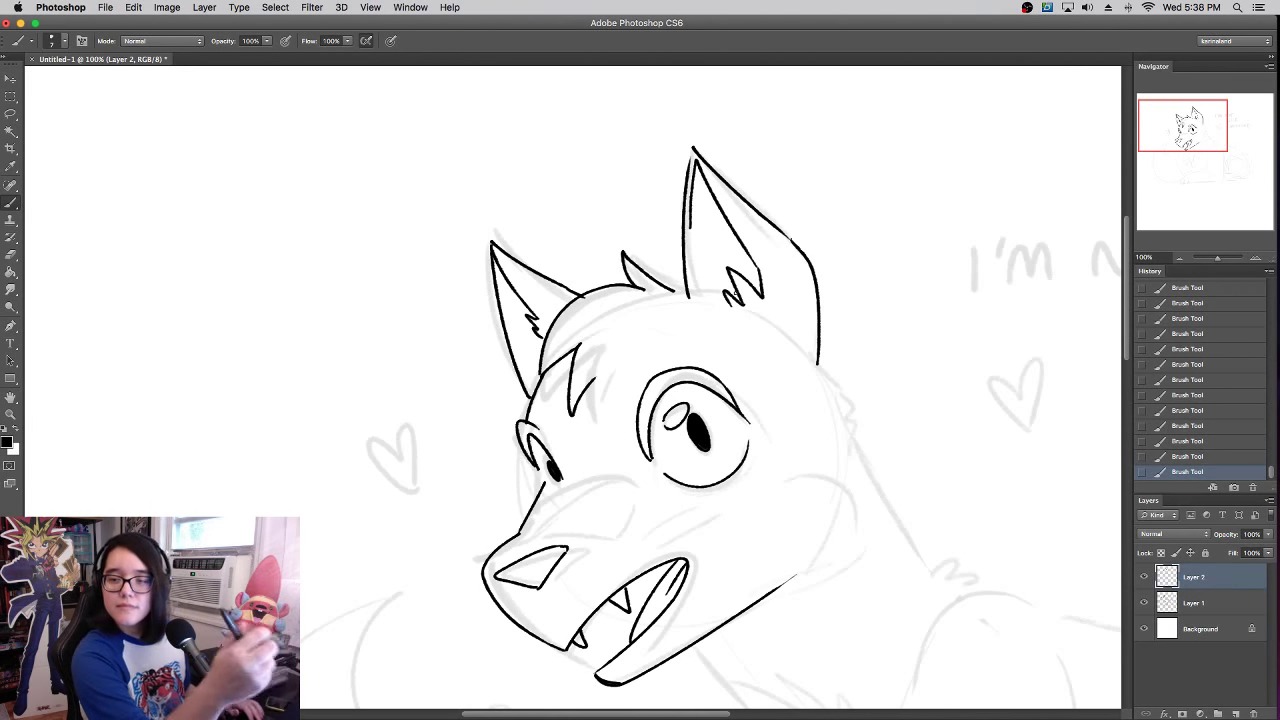
- Add short fur strokes at the near ear's base and ink the back of the head with a jagged fur tuft below the ear
key(super+z)
mouse_move(727, 286)
mouse_down()
mouse_move(743, 305)
mouse_move(698, 226)
mouse_up()
drag(698, 297, 712, 285)
key(super+z)
drag(819, 366, 856, 446)
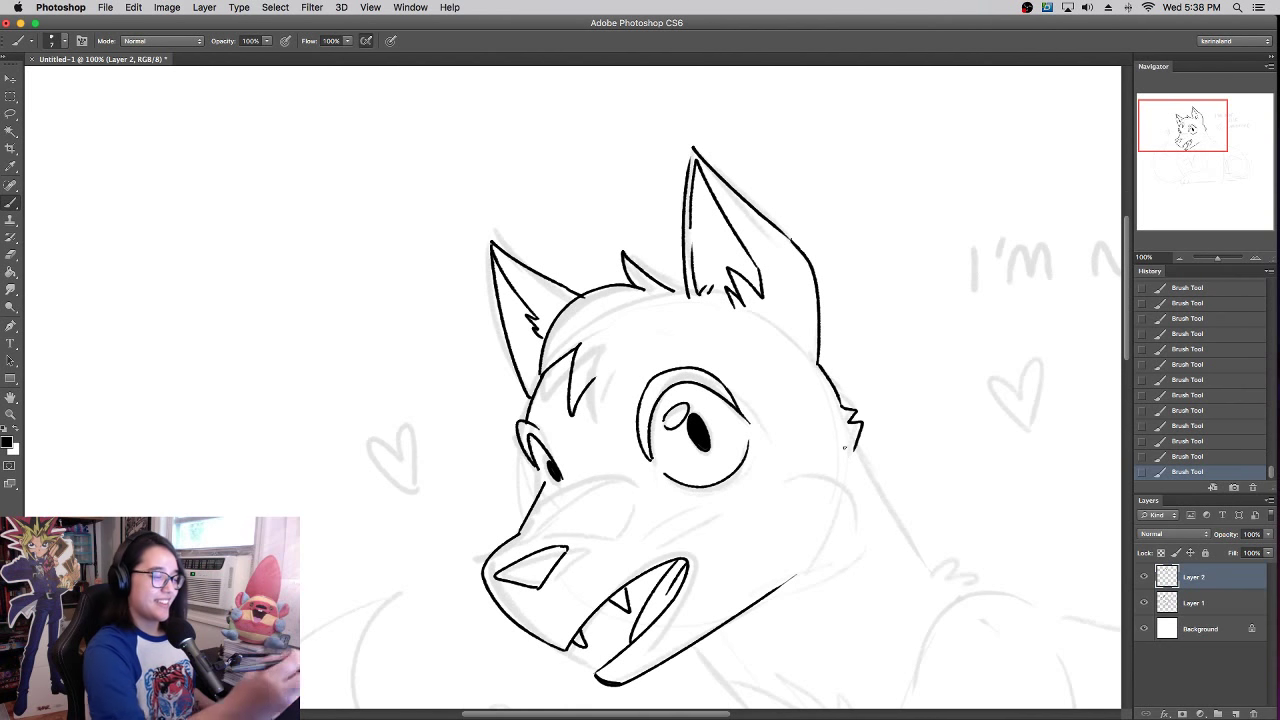
- Ink the short curved line on the muzzle's bridge and the cheek line with its fur point curving toward the jaw
drag(618, 483, 585, 530)
mouse_move(838, 414)
mouse_down()
mouse_move(842, 255)
mouse_move(858, 200)
mouse_up()
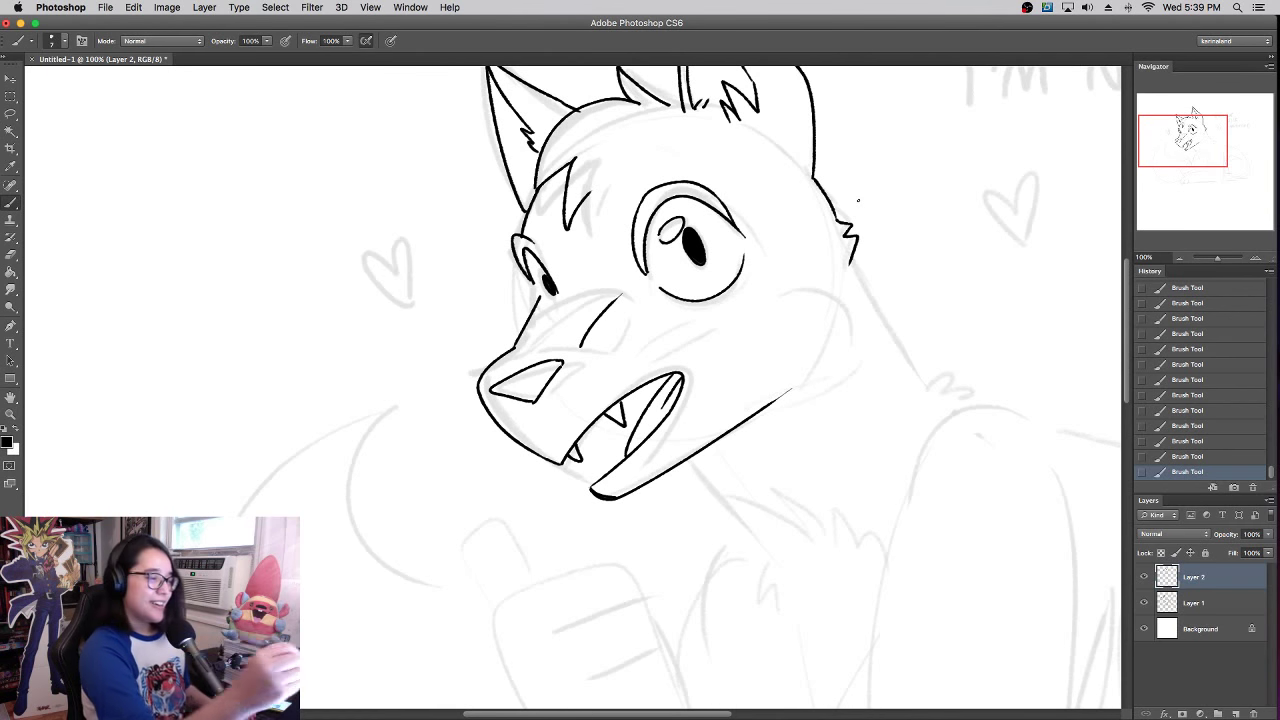
mouse_move(757, 268)
mouse_down()
mouse_move(846, 288)
mouse_move(855, 305)
mouse_move(812, 369)
mouse_up()
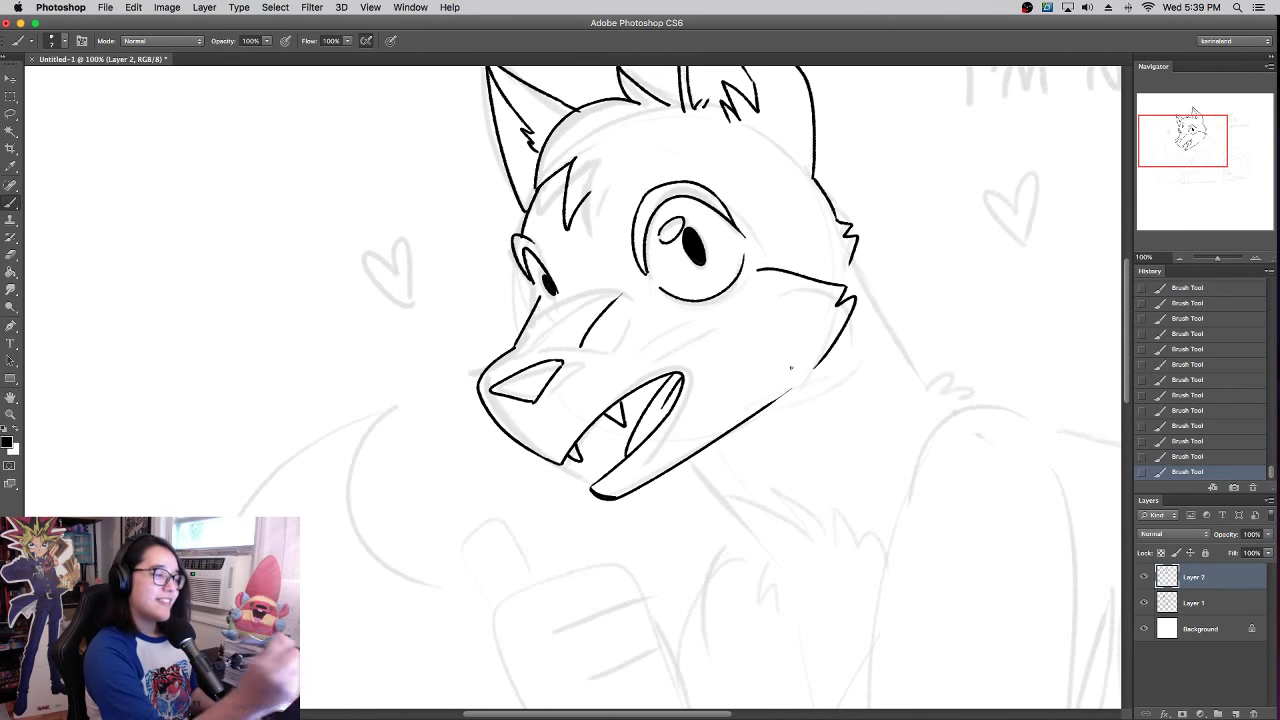
- Ink the throat line below the jaw, the spiky chest fur and the chest's curve running down to the foreleg
mouse_move(688, 460)
mouse_down()
mouse_move(760, 522)
mouse_move(737, 502)
mouse_up()
key(super+z)
scroll(603, 359, down, 5)
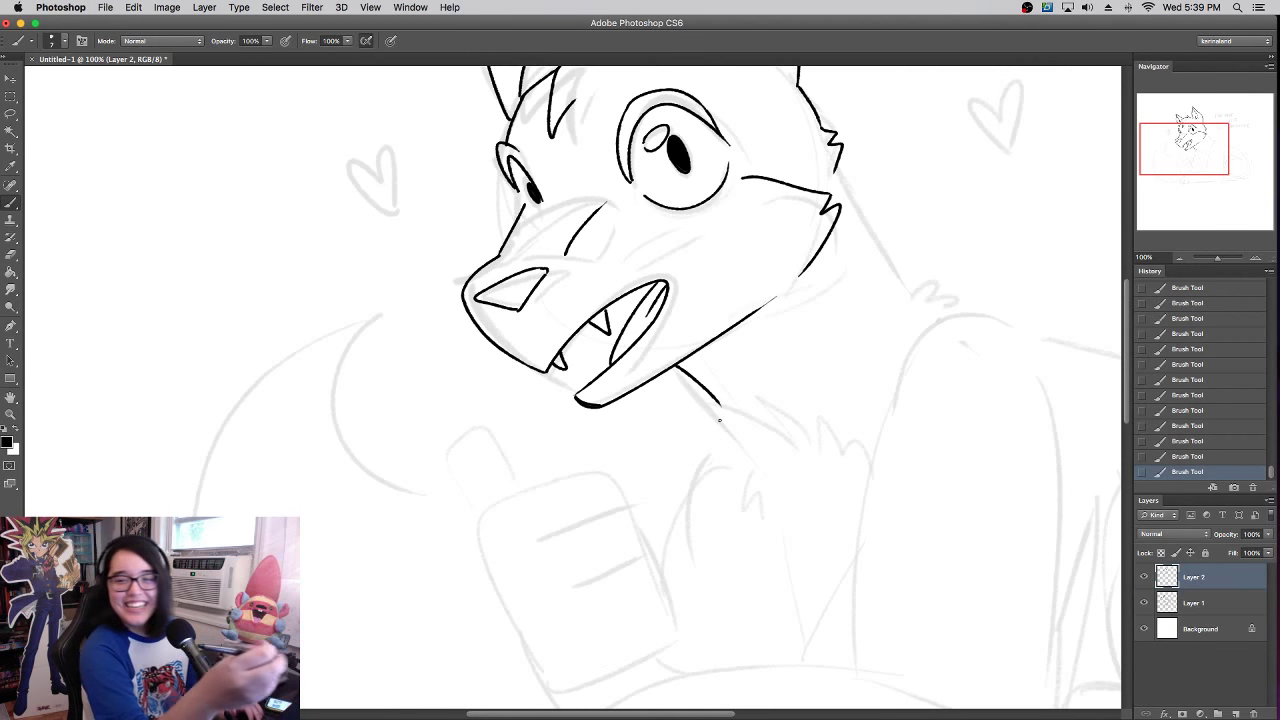
mouse_move(743, 463)
mouse_down()
mouse_move(703, 412)
mouse_move(814, 425)
mouse_move(814, 400)
mouse_move(840, 446)
mouse_up()
key(super+z)
key(alt+super+z)
drag(743, 466, 770, 566)
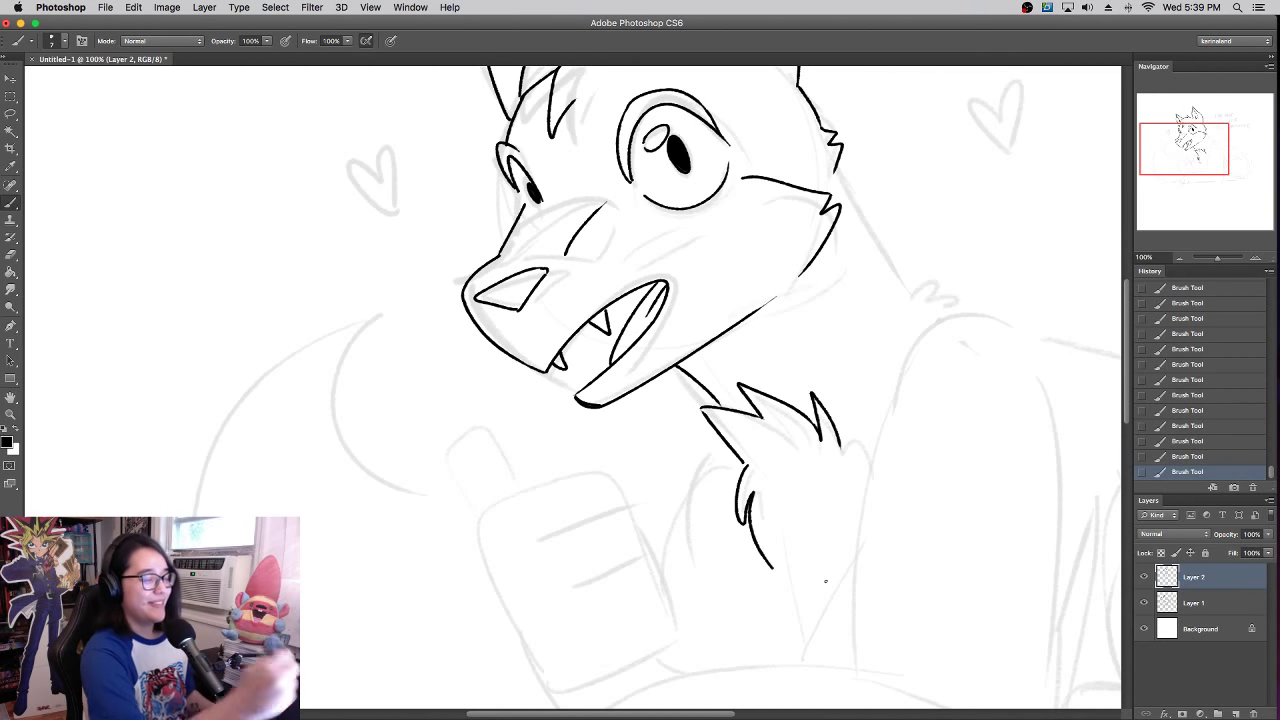
key(alt+super+z)
mouse_move(742, 466)
mouse_down()
mouse_move(768, 588)
mouse_move(838, 651)
mouse_up()
- Ink the back of the neck from the head fur down to a small fur tuft at the shoulders
scroll(866, 374, up, 3)
scroll(866, 374, right, 4)
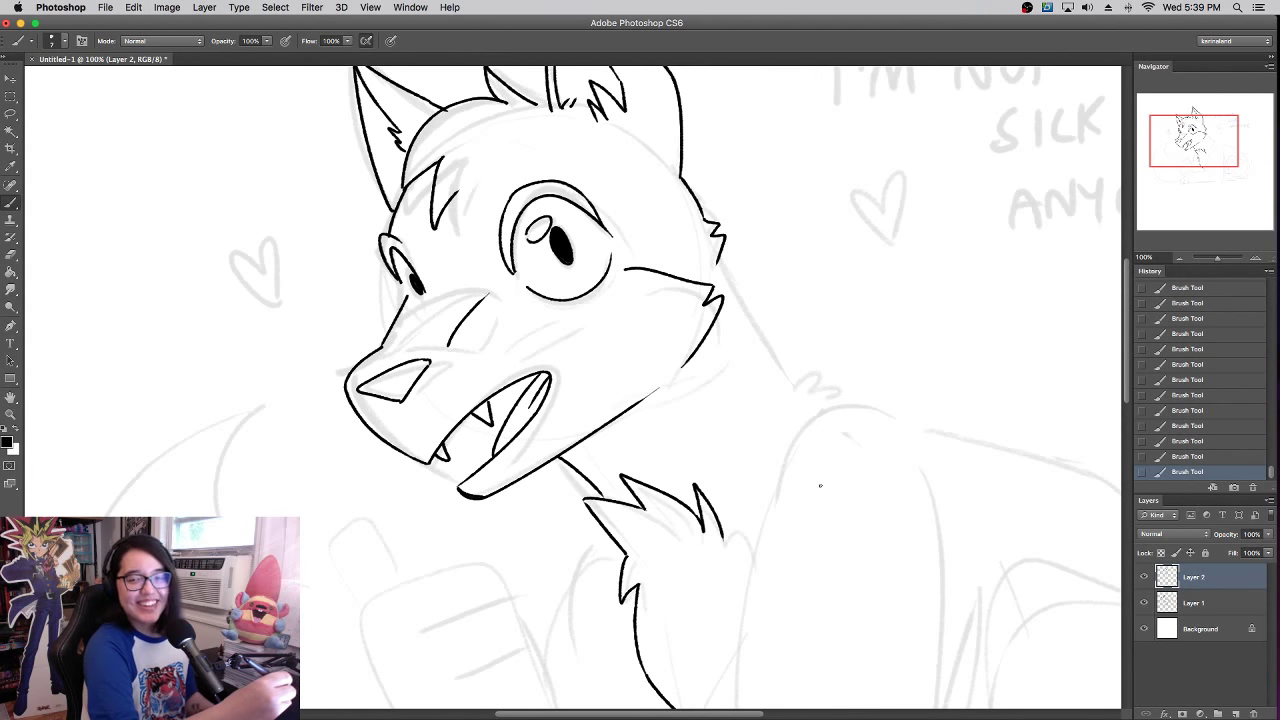
mouse_move(718, 264)
mouse_down()
mouse_move(806, 369)
mouse_move(842, 378)
mouse_up()
- Ink the back in a smooth contour from the shoulder tuft over the rump to the base of the haunch
scroll(886, 325, down, 3)
scroll(886, 325, right, 4)
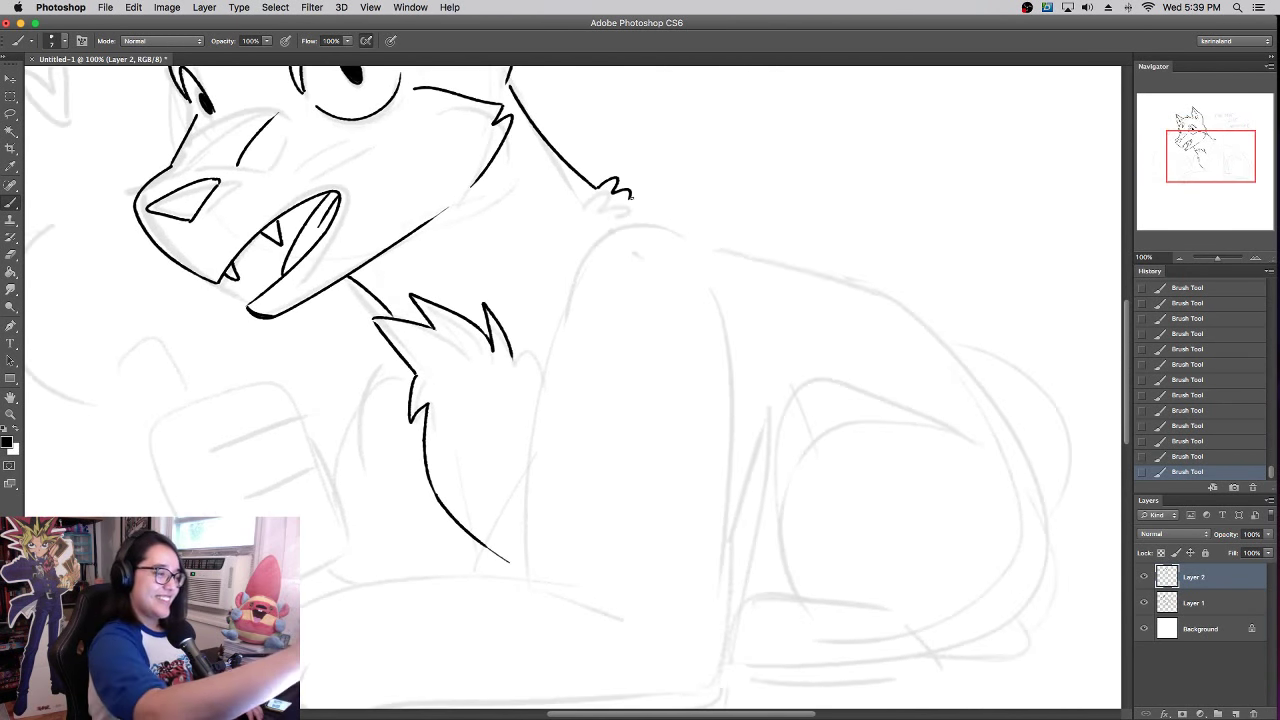
drag(630, 196, 945, 335)
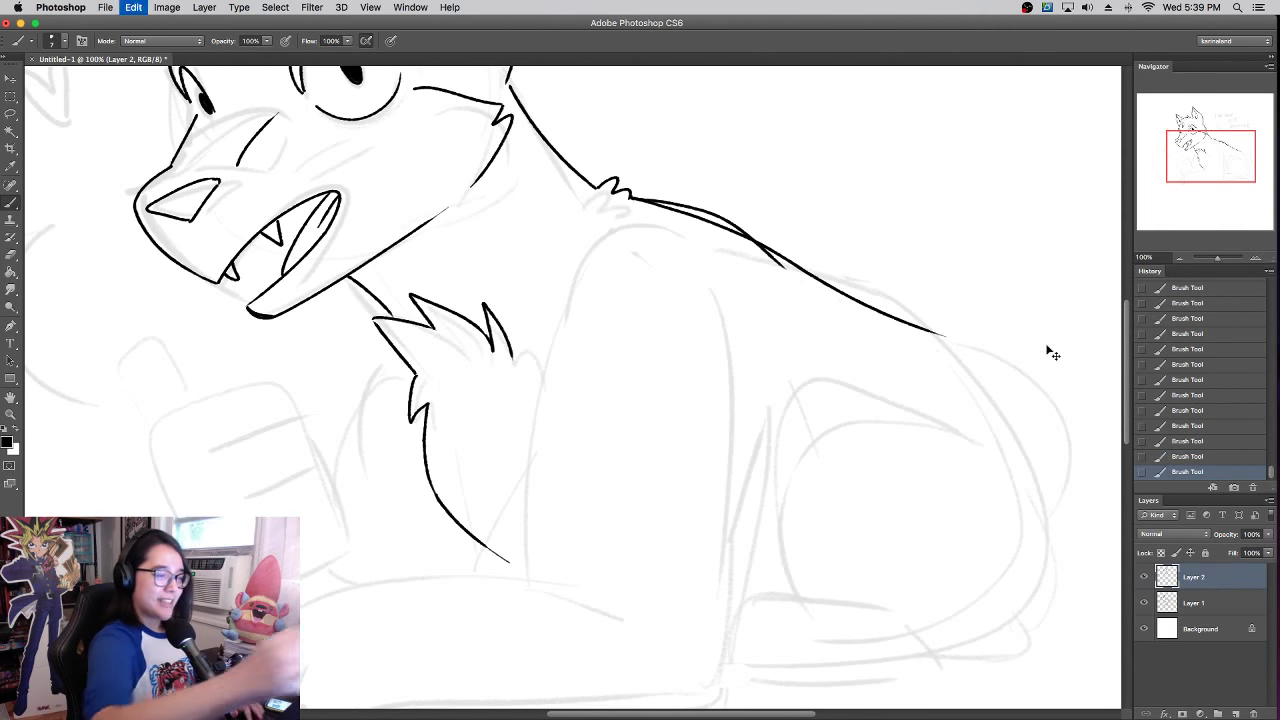
key(super+z)
mouse_move(630, 196)
mouse_down()
mouse_move(800, 250)
mouse_move(914, 329)
mouse_up()
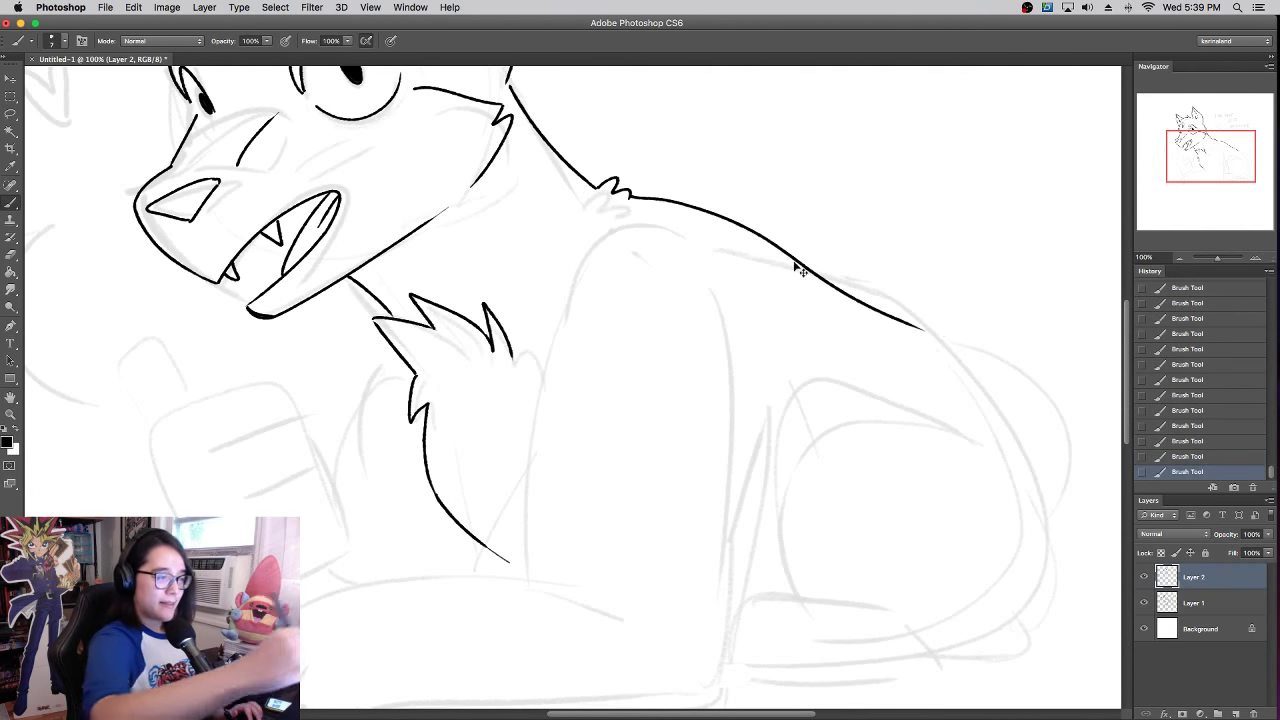
key(super+z)
mouse_move(630, 196)
mouse_down()
mouse_move(848, 285)
mouse_move(1057, 607)
mouse_up()
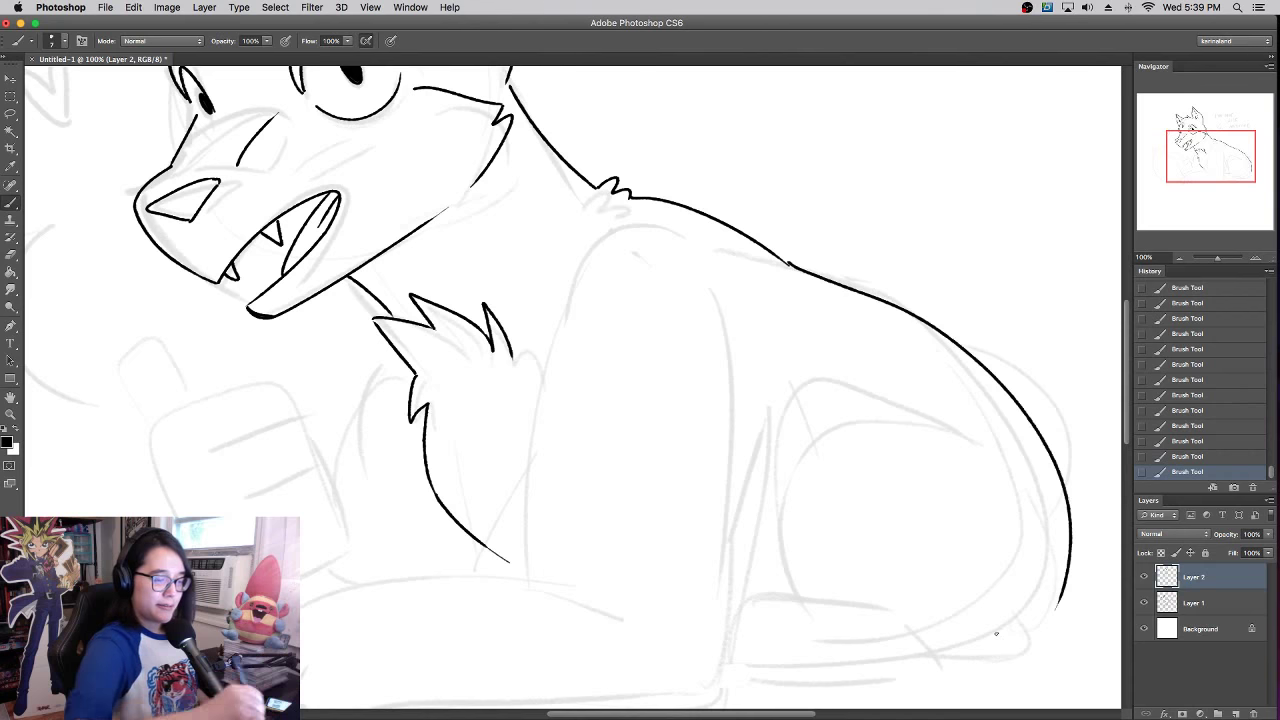
key(super+z)
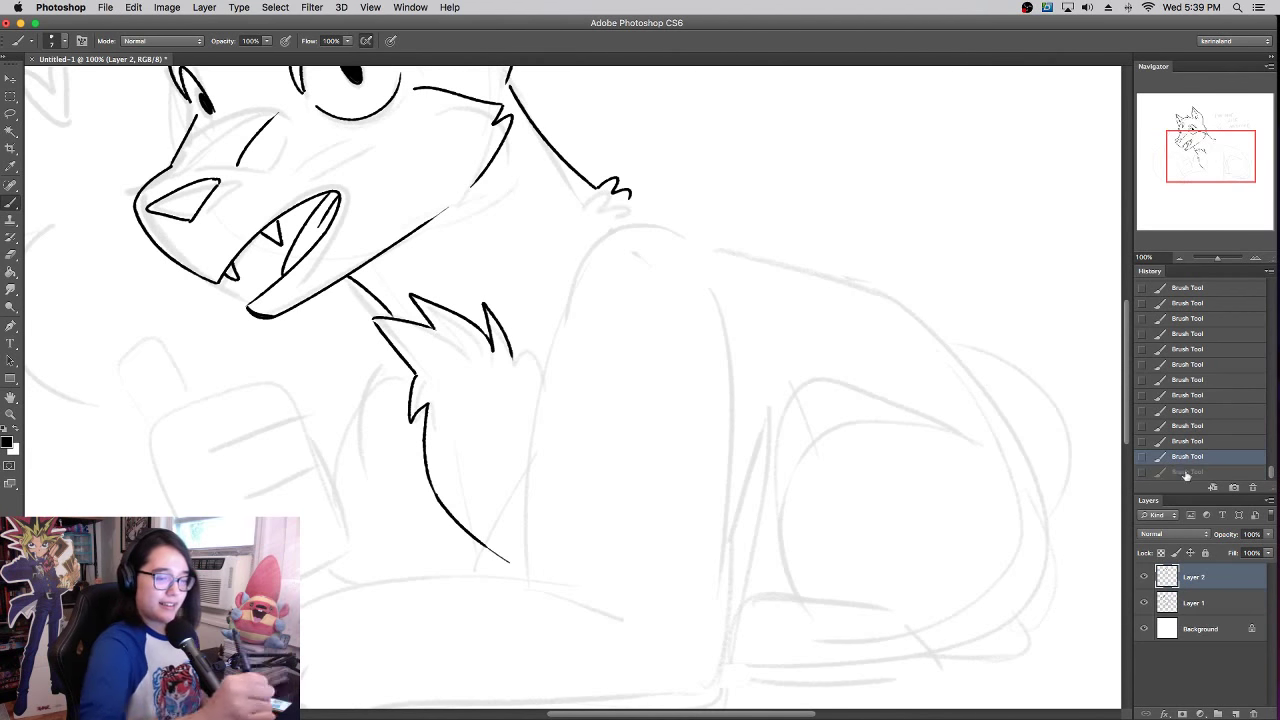
mouse_move(790, 266)
mouse_down()
mouse_move(988, 353)
mouse_move(1005, 607)
mouse_up()
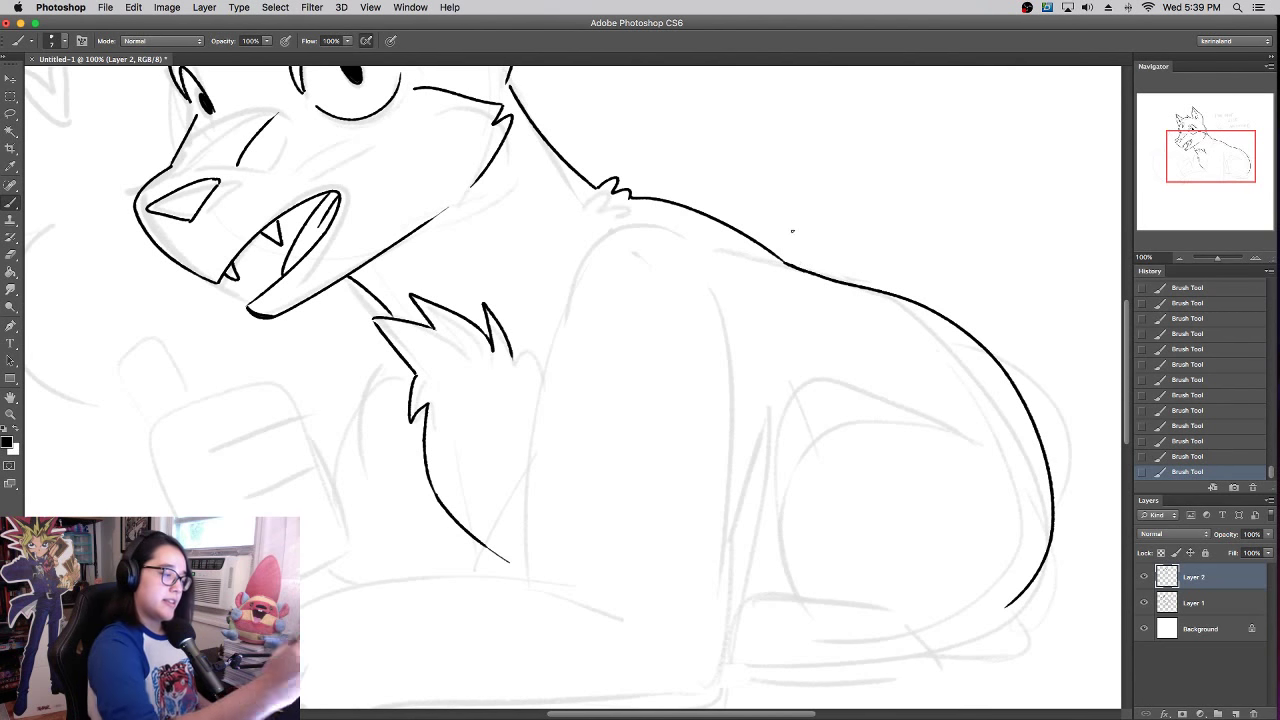
- Ink the front edge of the near front leg from the forearm up over the rounded shoulder
mouse_move(530, 568)
mouse_down()
mouse_move(620, 230)
mouse_move(645, 231)
mouse_up()
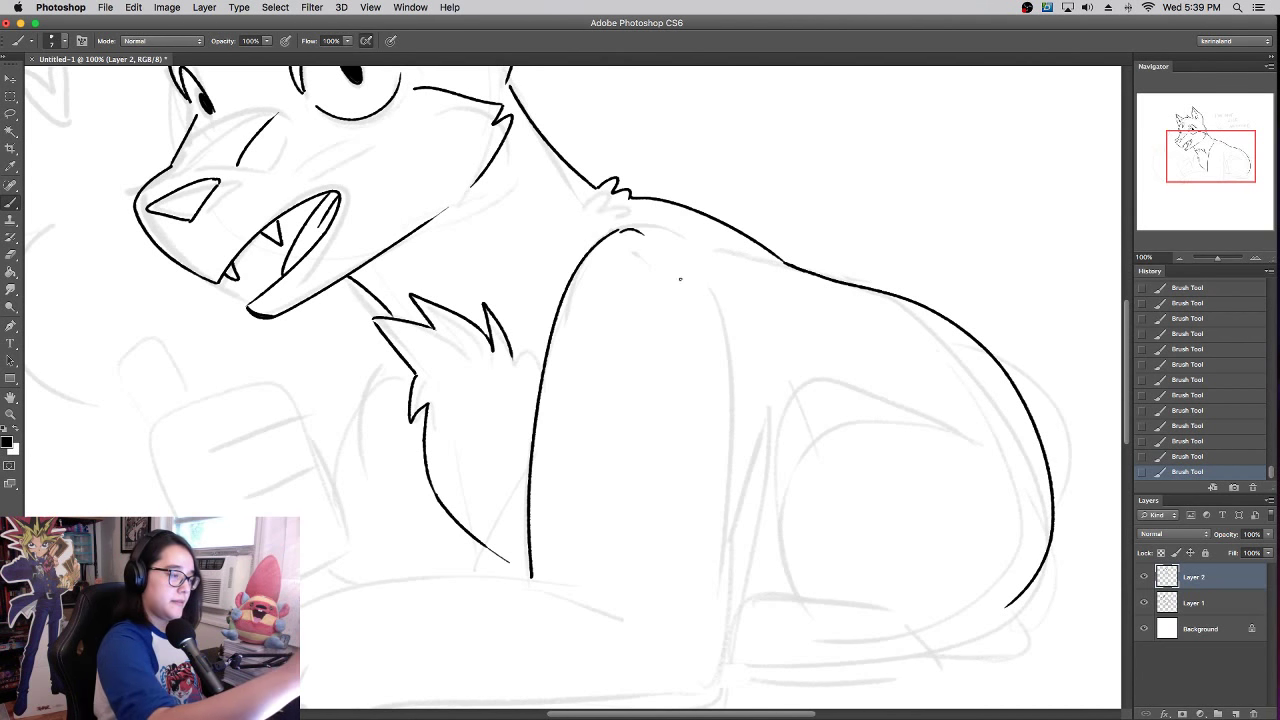
drag(818, 298, 950, 174)
key(super+z)
drag(753, 105, 788, 118)
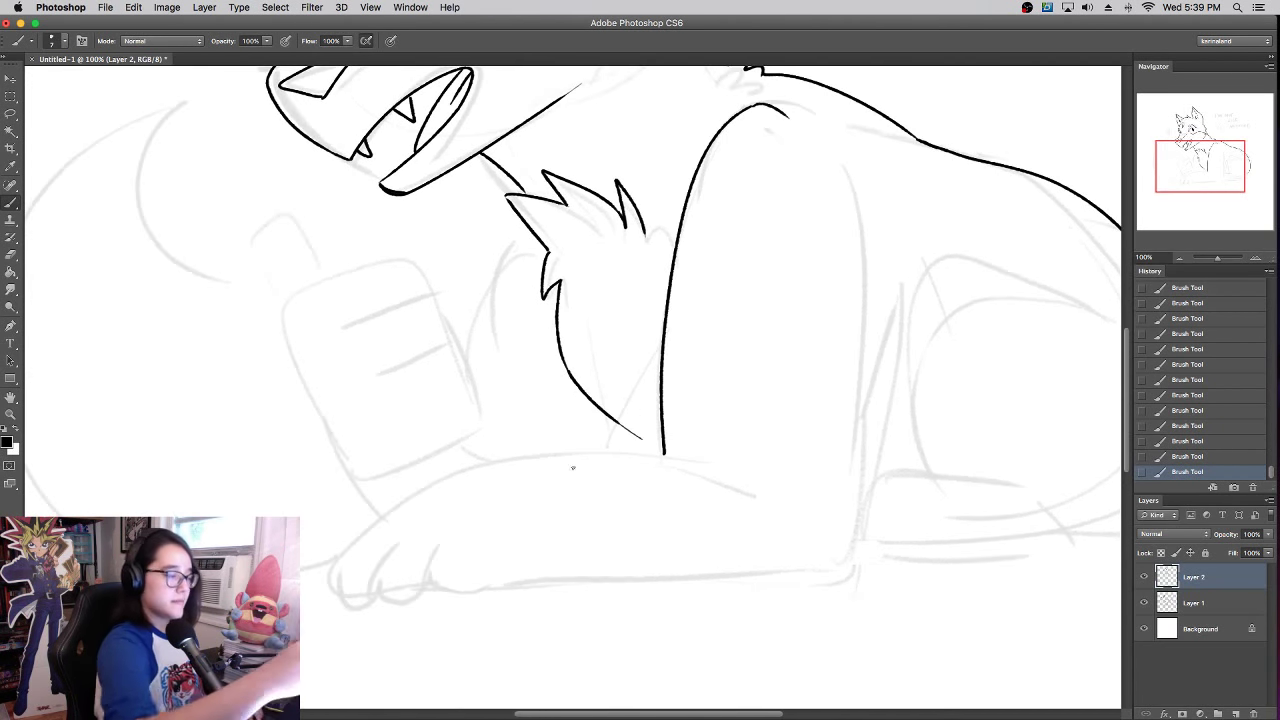
- Ink the near forearm with its paw, toes, underside and elbow, and extend the chest line to meet the forearm
mouse_move(724, 465)
mouse_down()
mouse_move(563, 452)
mouse_move(356, 601)
mouse_up()
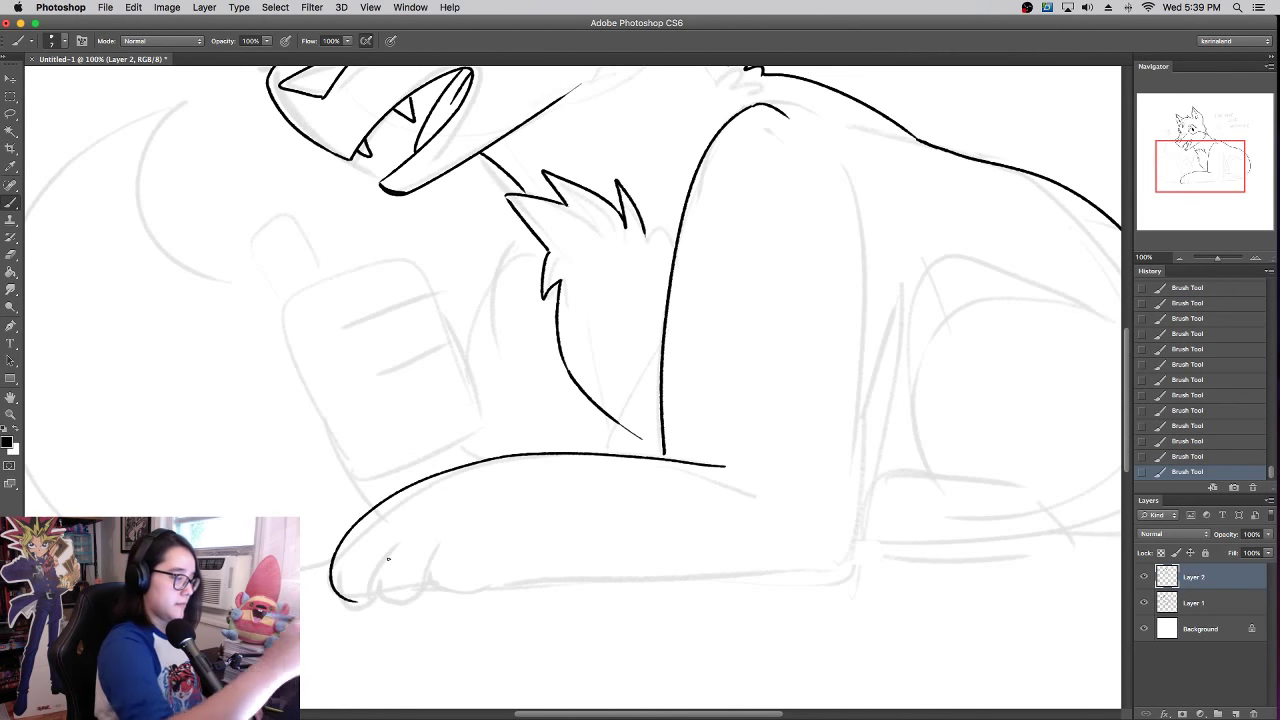
mouse_move(369, 539)
mouse_down()
mouse_move(480, 579)
mouse_move(858, 559)
mouse_up()
key(super+z)
mouse_move(481, 580)
mouse_down()
mouse_move(874, 482)
mouse_move(858, 276)
mouse_up()
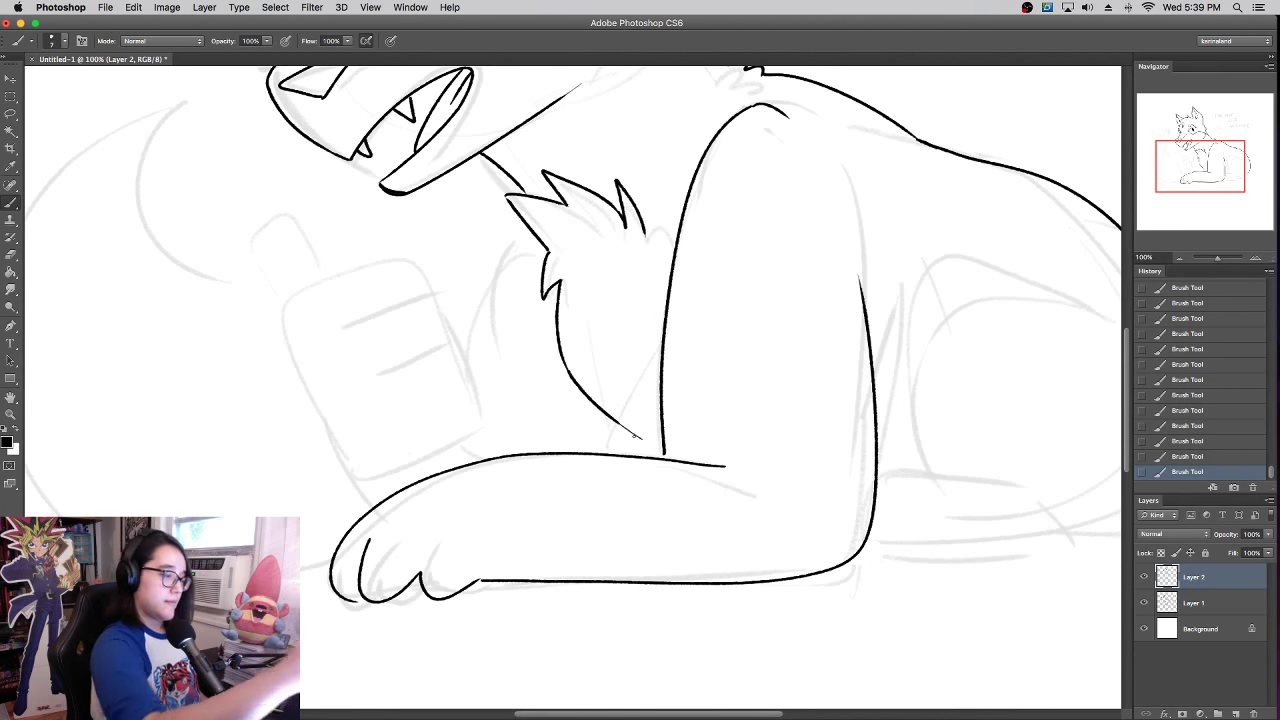
drag(642, 437, 651, 455)
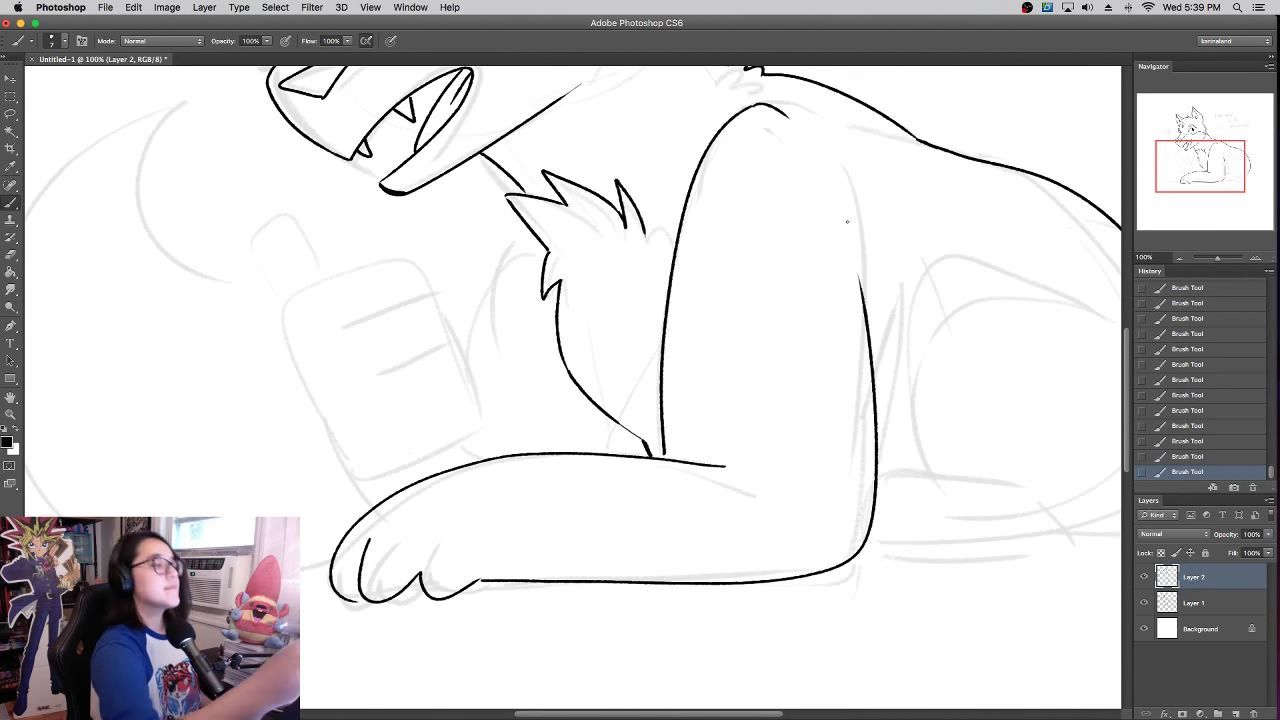
- Ink the outline of the raised far paw giving a thumbs-up, from the wrist behind the forearm to the thumb
mouse_move(857, 323)
mouse_down()
mouse_move(891, 549)
mouse_move(969, 353)
mouse_up()
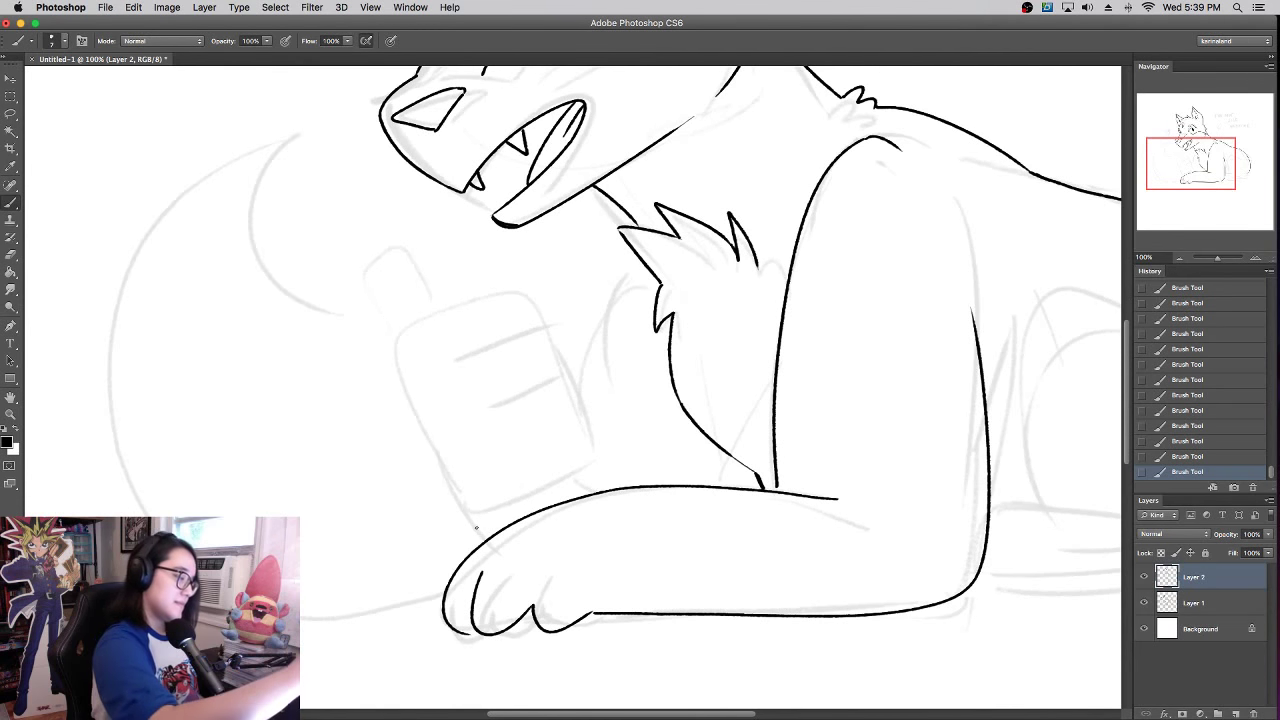
mouse_move(484, 538)
mouse_down()
mouse_move(395, 335)
mouse_move(538, 300)
mouse_move(586, 444)
mouse_move(555, 488)
mouse_move(590, 493)
mouse_up()
mouse_move(398, 336)
mouse_down()
mouse_move(364, 256)
mouse_move(396, 328)
mouse_up()
key(super+z)
mouse_move(362, 250)
mouse_down()
mouse_move(428, 252)
mouse_move(418, 240)
mouse_move(447, 301)
mouse_up()
key(super+z)
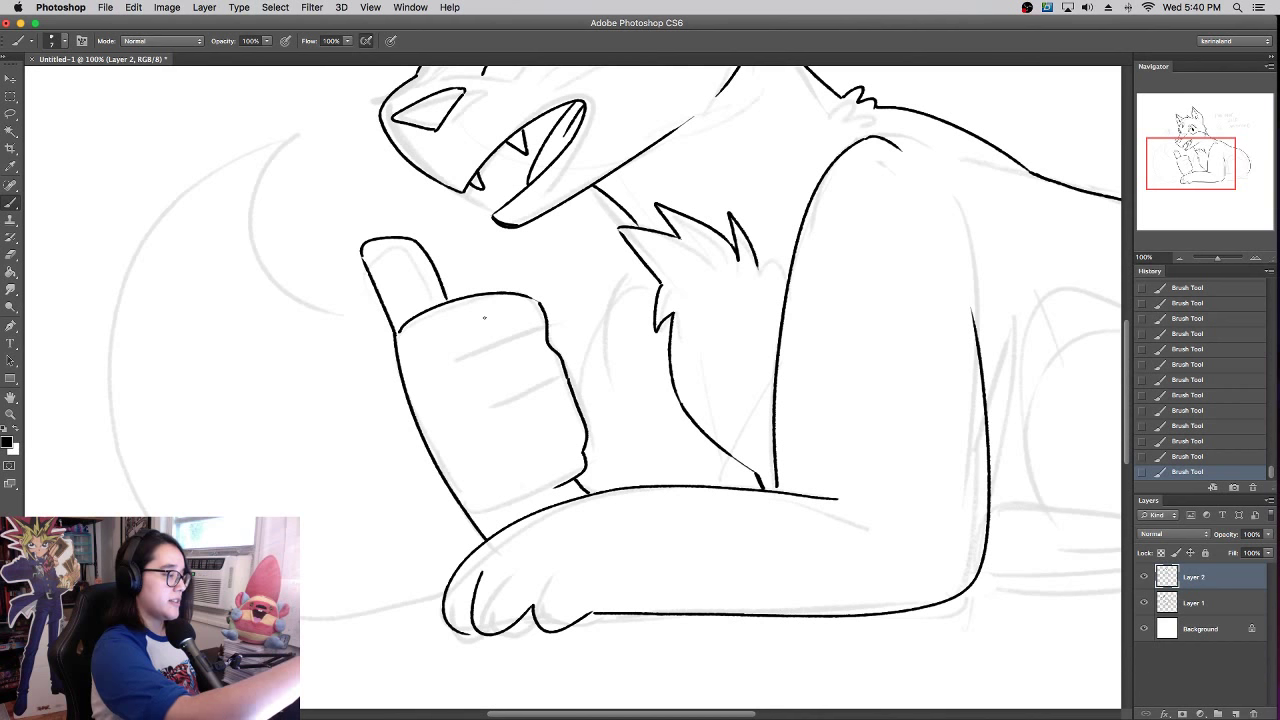
- Ink the finger lines on the raised fist and erase the rough line at its lower edge near the wrist
drag(545, 338, 489, 357)
key(super+z)
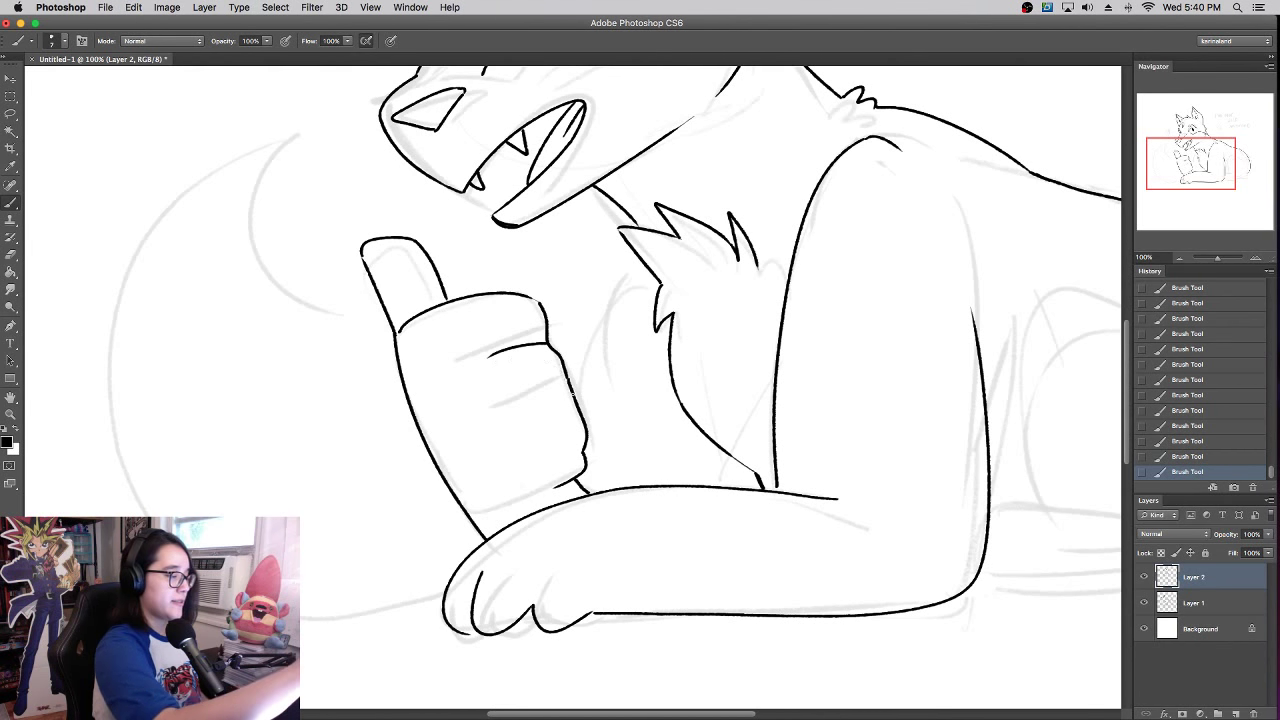
drag(522, 416, 576, 402)
drag(585, 452, 556, 462)
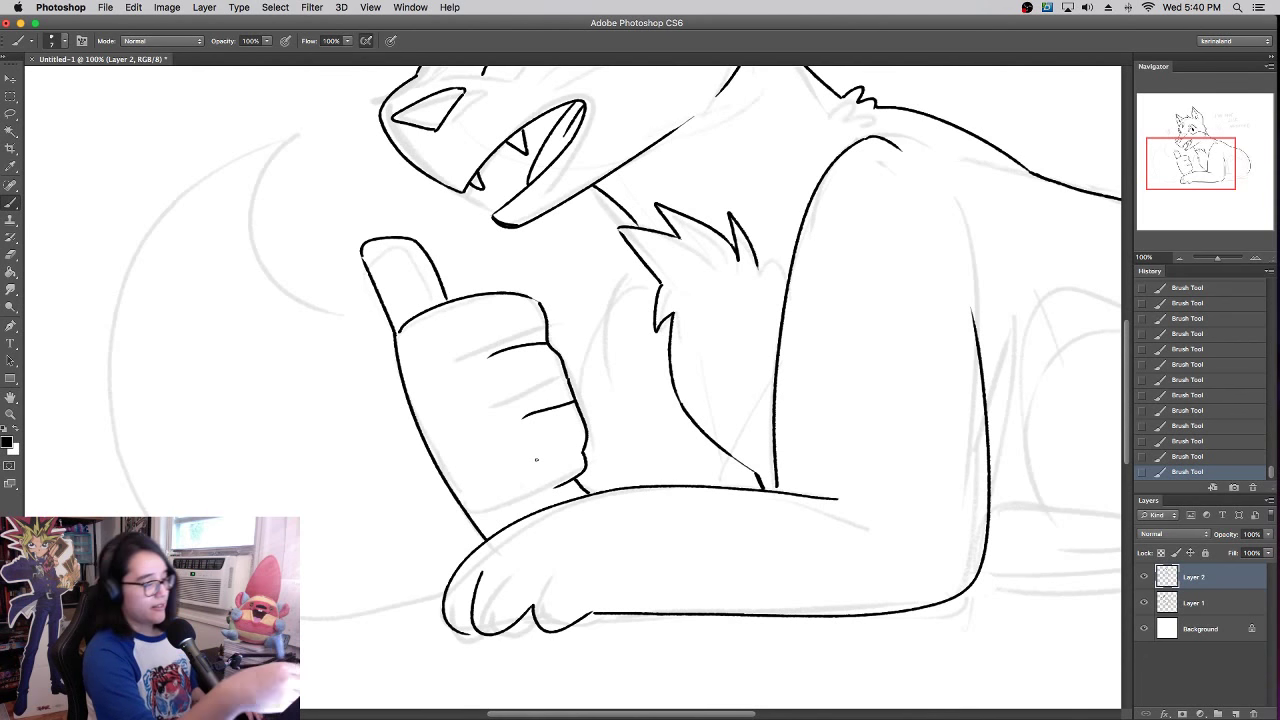
key(e)
mouse_move(557, 482)
mouse_down()
mouse_move(583, 462)
mouse_move(573, 478)
mouse_move(588, 492)
mouse_up()
- Ink the far arm's curved line from the chest fur down to the raised fist
scroll(579, 476, up, 5)
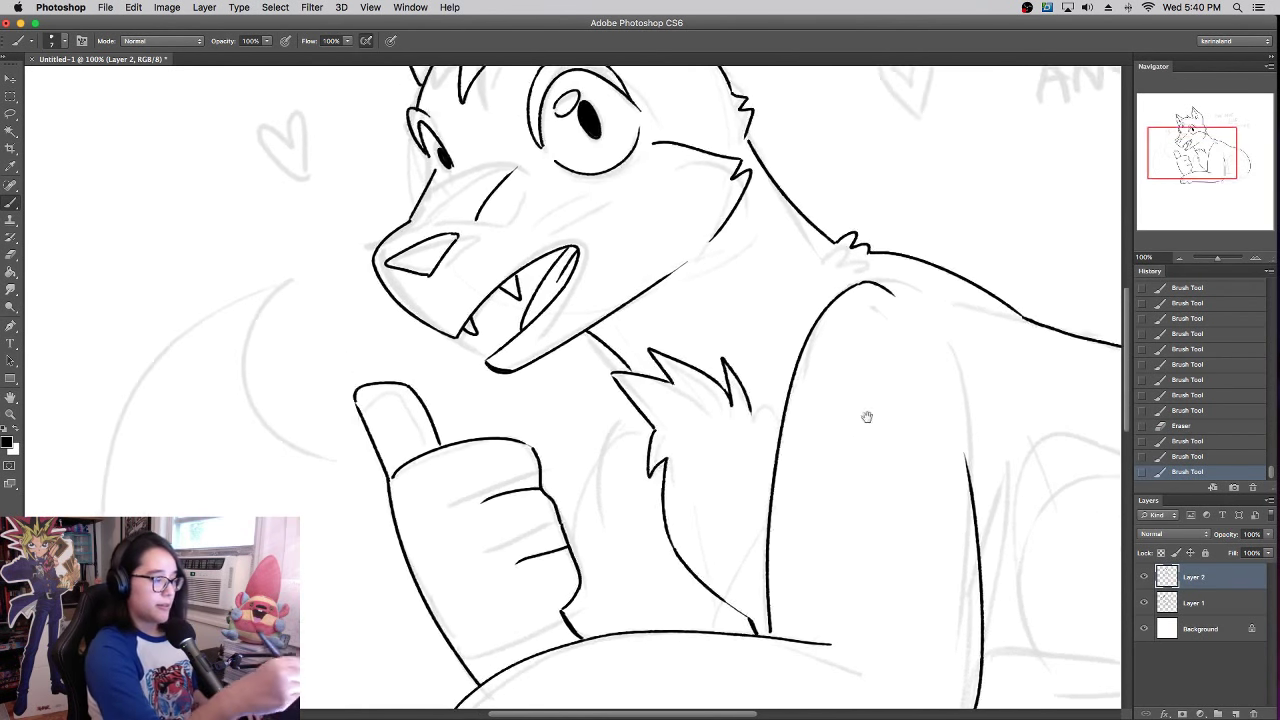
drag(621, 417, 568, 534)
key(super+z)
key(super+z)
key(super+z)
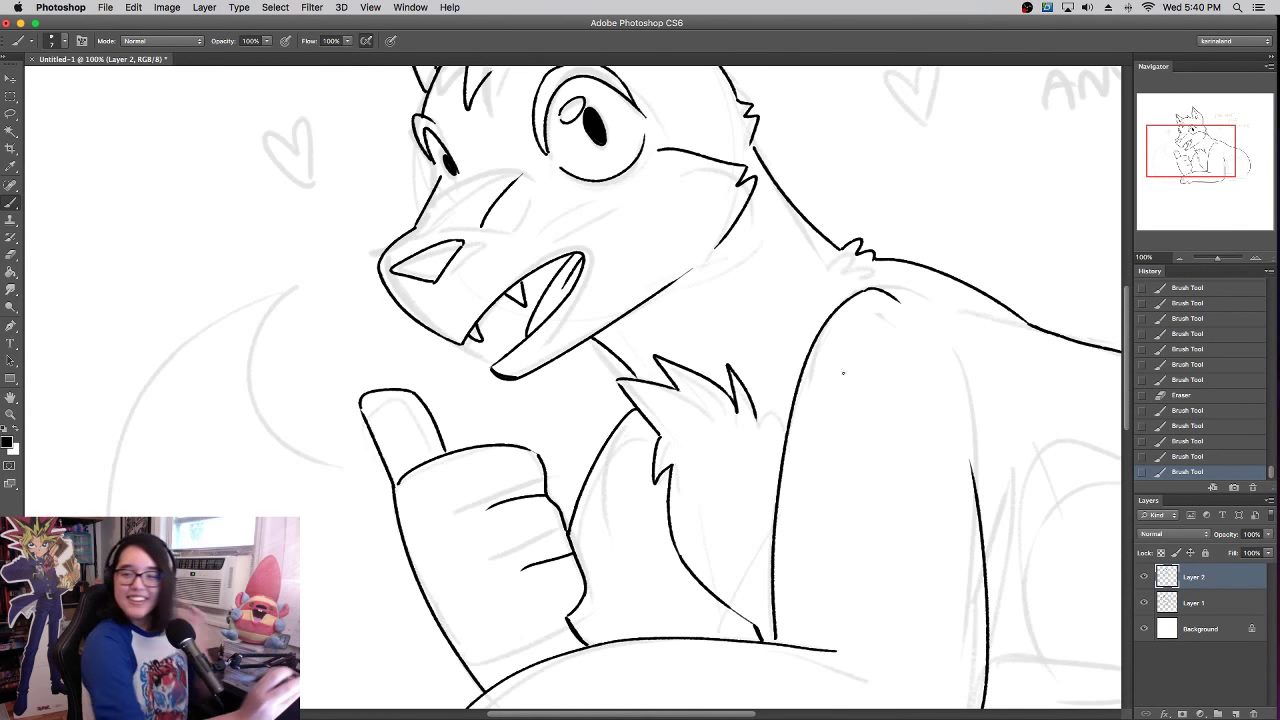
- Ink the haunch's rounded thigh line and the hind foot with its heel, sole and two toe lines
scroll(871, 392, right, 10)
scroll(871, 392, down, 3)
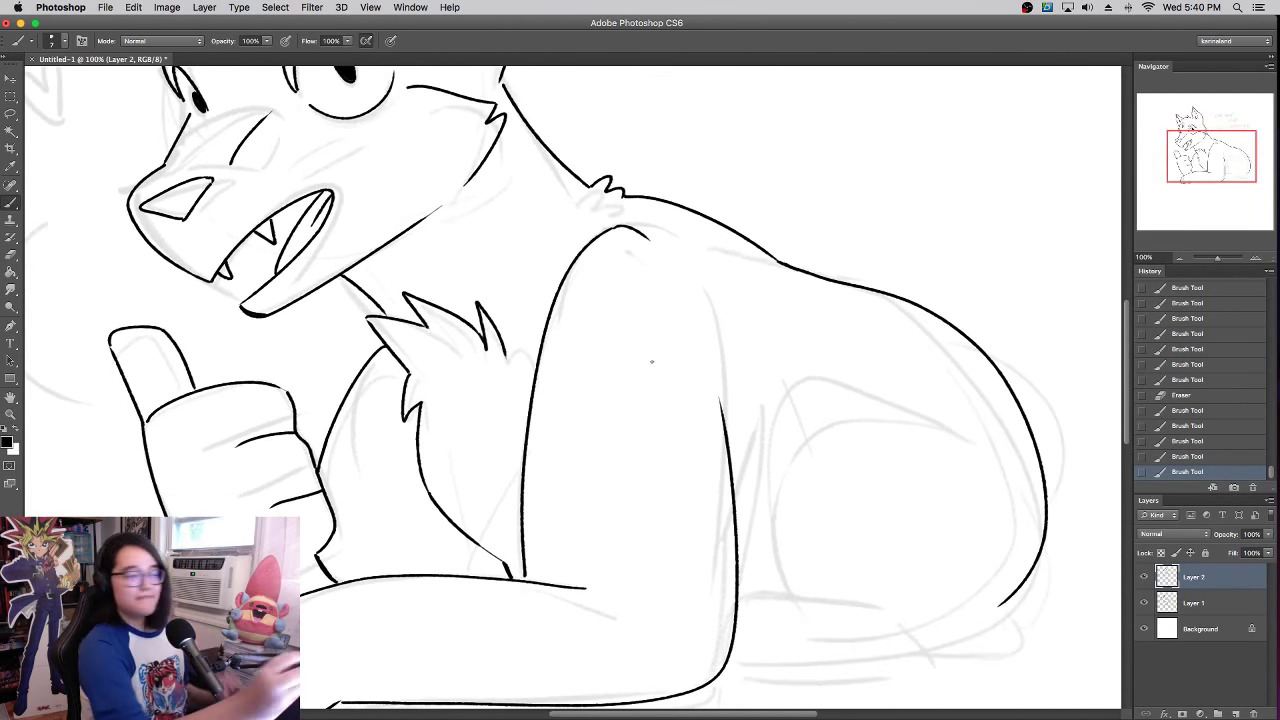
mouse_move(645, 533)
mouse_down()
mouse_move(628, 422)
mouse_move(834, 378)
mouse_up()
drag(612, 537, 758, 550)
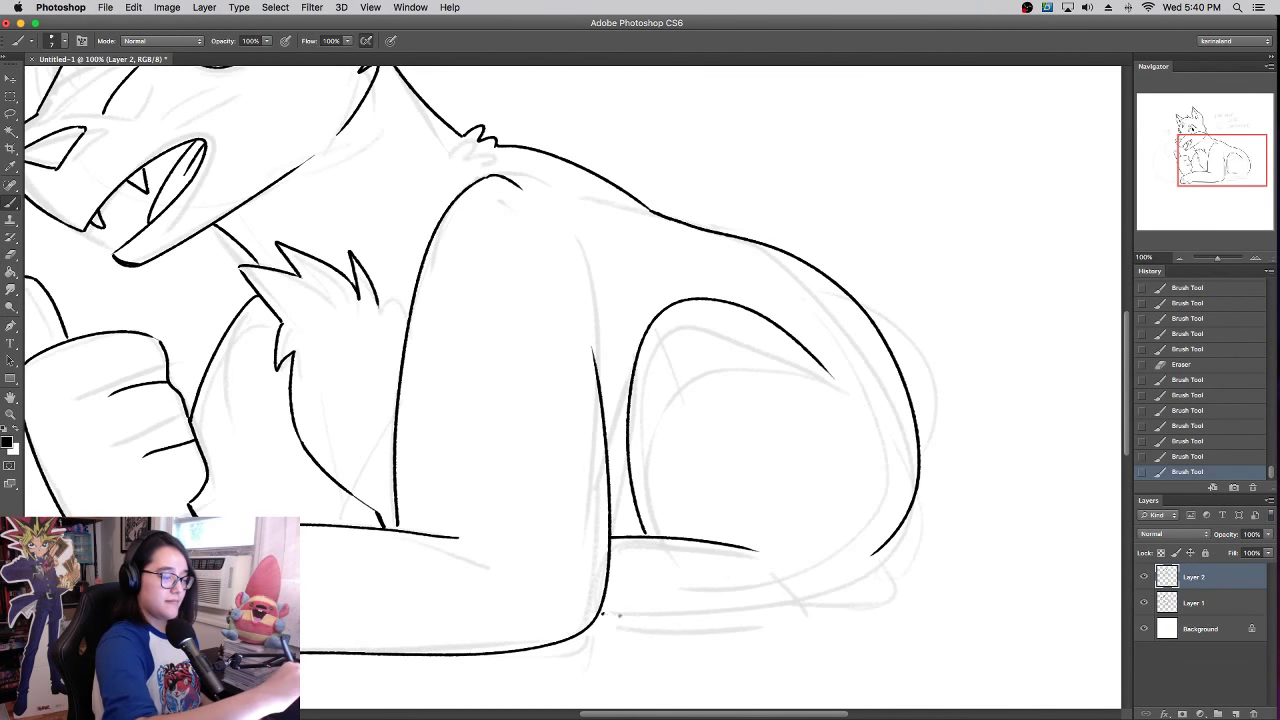
mouse_move(602, 613)
mouse_down()
mouse_move(846, 617)
mouse_move(875, 565)
mouse_move(886, 588)
mouse_up()
mouse_move(605, 605)
mouse_down()
mouse_move(600, 618)
mouse_move(632, 557)
mouse_up()
drag(662, 614, 674, 557)
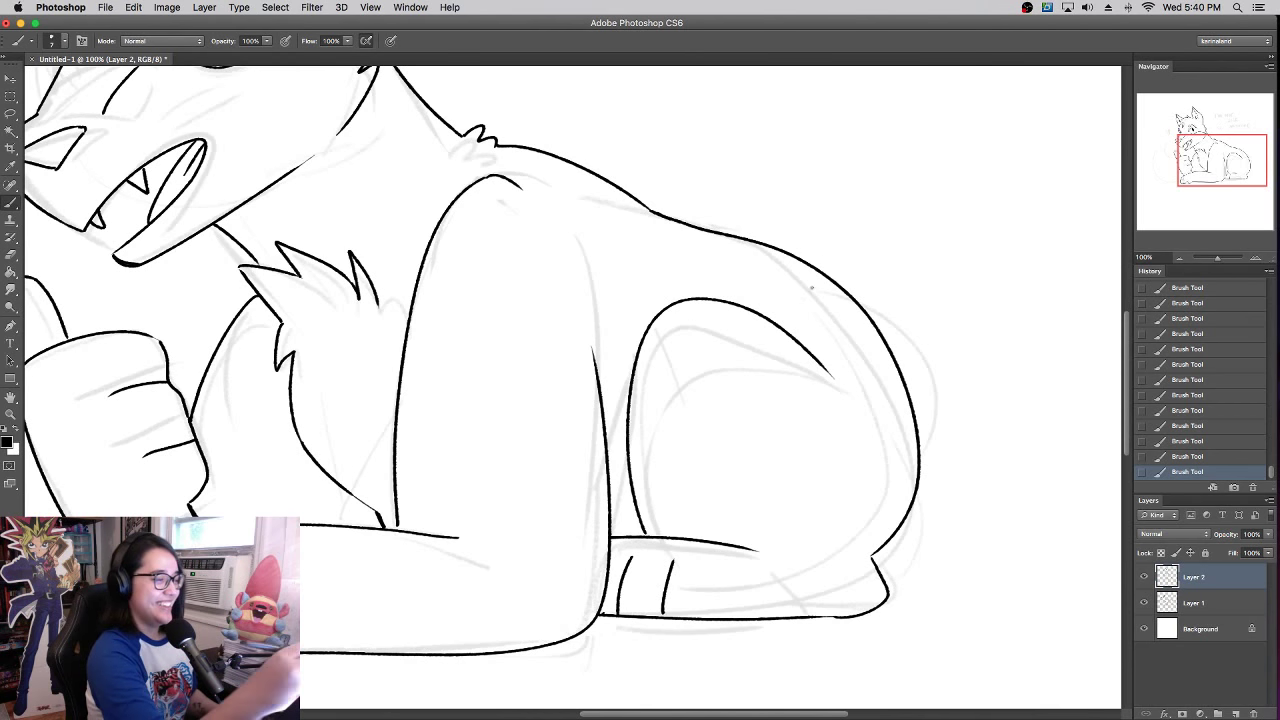
- Add a small fur tuft at the end of the thigh line and ink the tail's curve with a fur notch behind the rump
mouse_move(831, 375)
mouse_down()
mouse_move(847, 390)
mouse_move(841, 381)
mouse_up()
key(super+z)
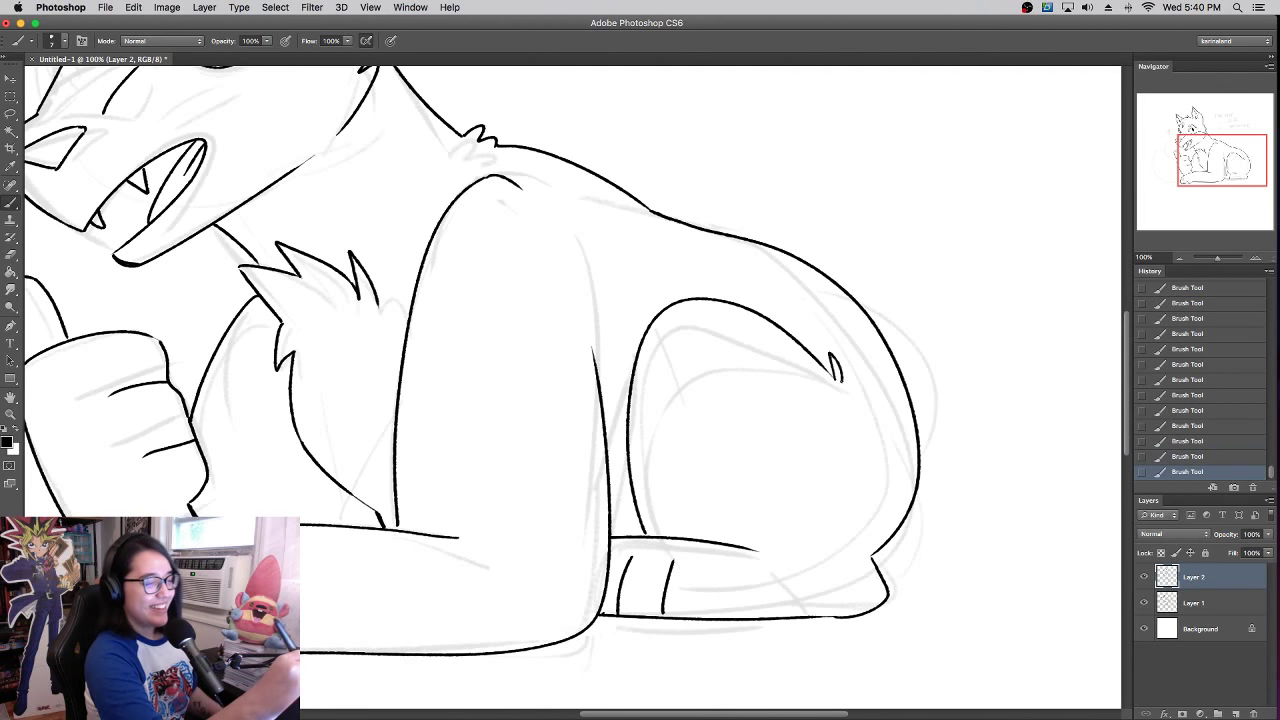
mouse_move(882, 333)
mouse_down()
mouse_move(974, 410)
mouse_move(980, 449)
mouse_move(914, 585)
mouse_move(889, 554)
mouse_move(898, 590)
mouse_up()
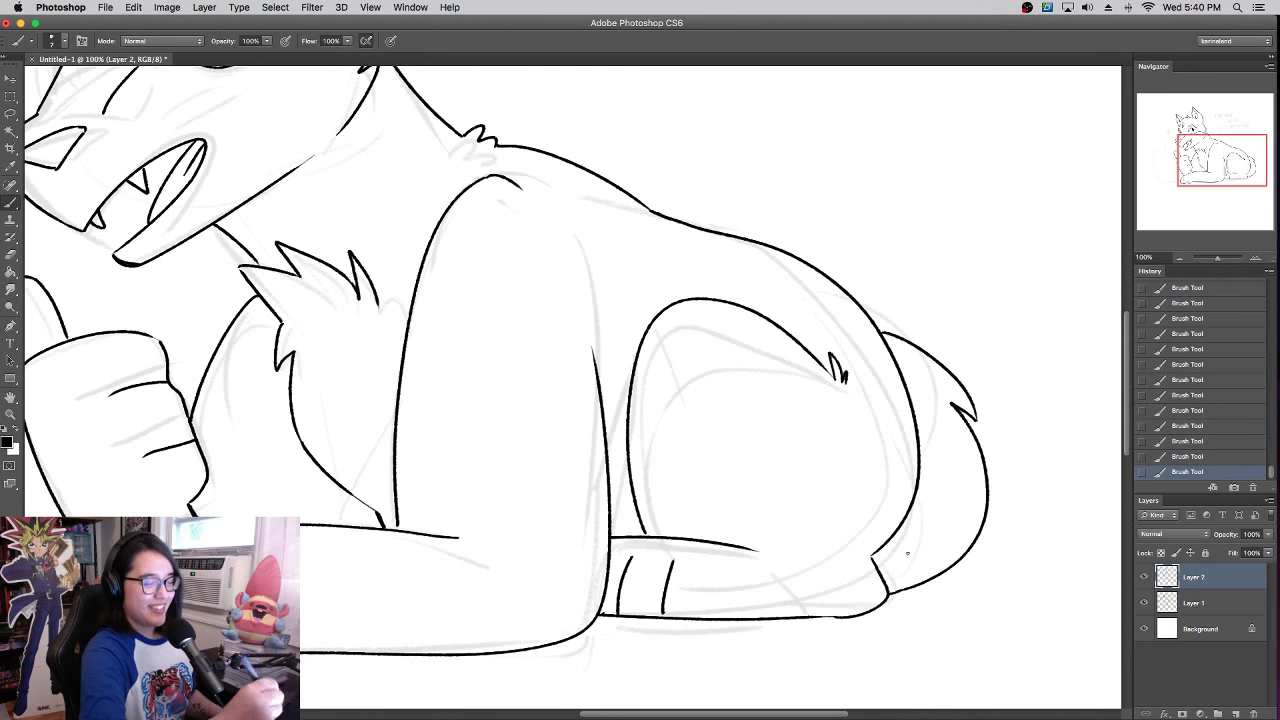
- Ink the large rounded tail end curling in front of the dog, with its pointed tip and jagged fur marking
click(1180, 258)
drag(656, 319, 922, 408)
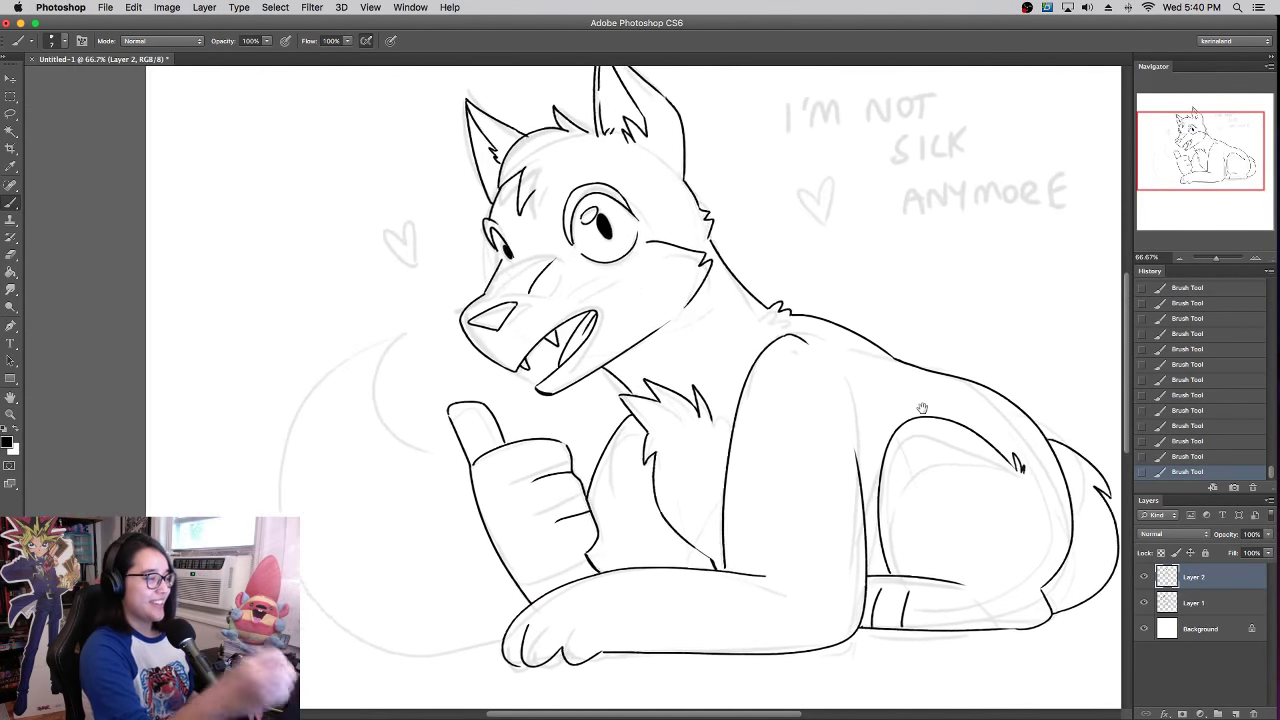
mouse_move(545, 652)
mouse_down()
mouse_move(496, 656)
mouse_move(466, 333)
mouse_move(484, 460)
mouse_move(508, 453)
mouse_move(471, 427)
mouse_move(503, 453)
mouse_up()
key(super+z)
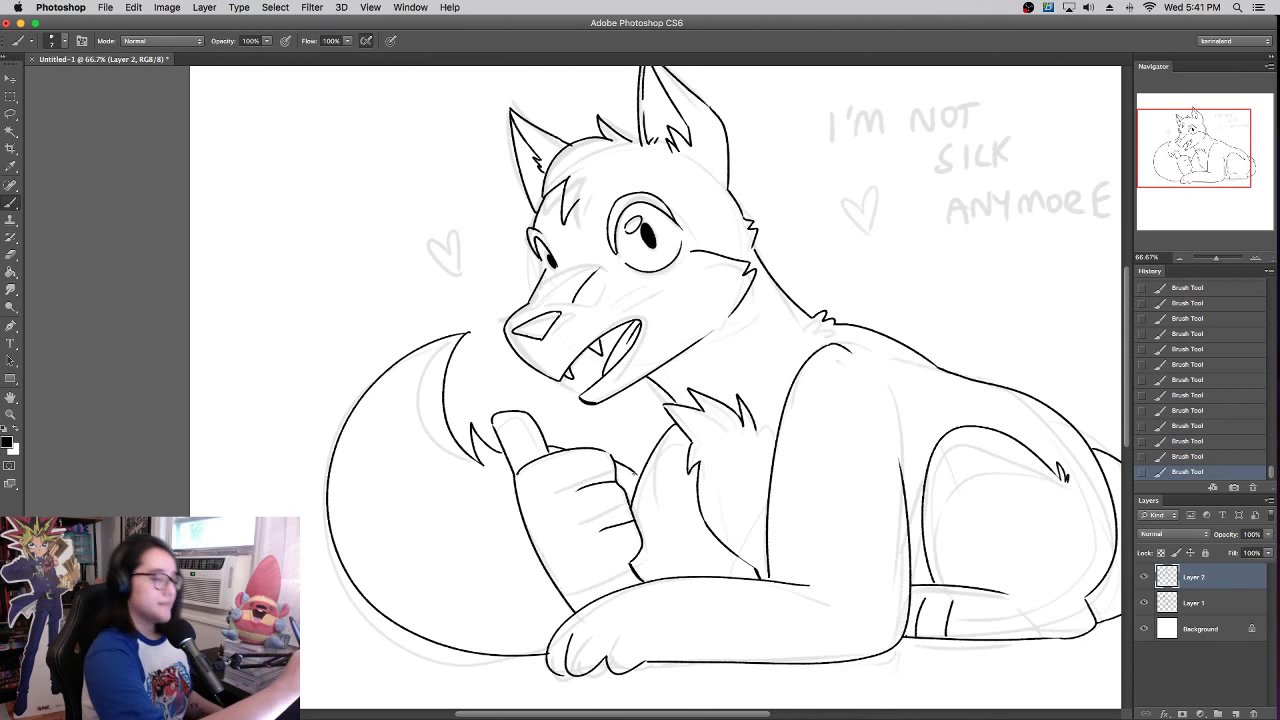
- Thicken the outline at the upper knuckle corner of the raised fist
drag(971, 336, 847, 308)
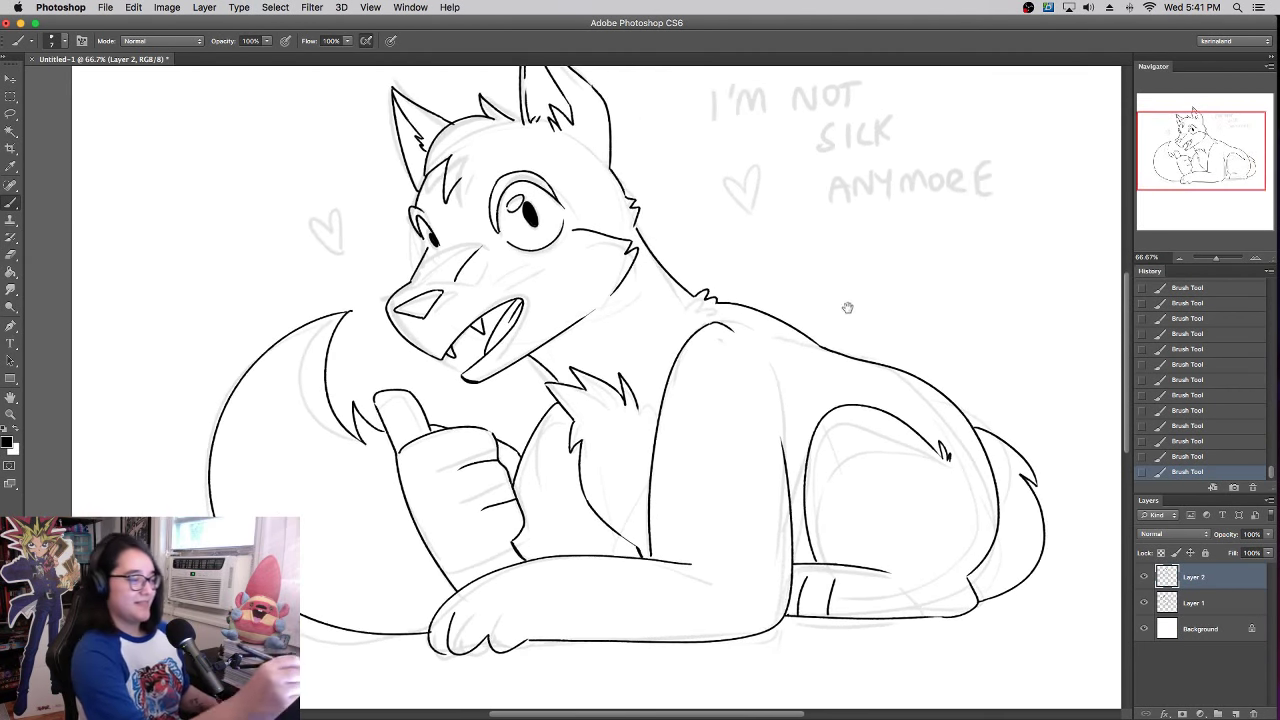
click(1256, 258)
click(1256, 258)
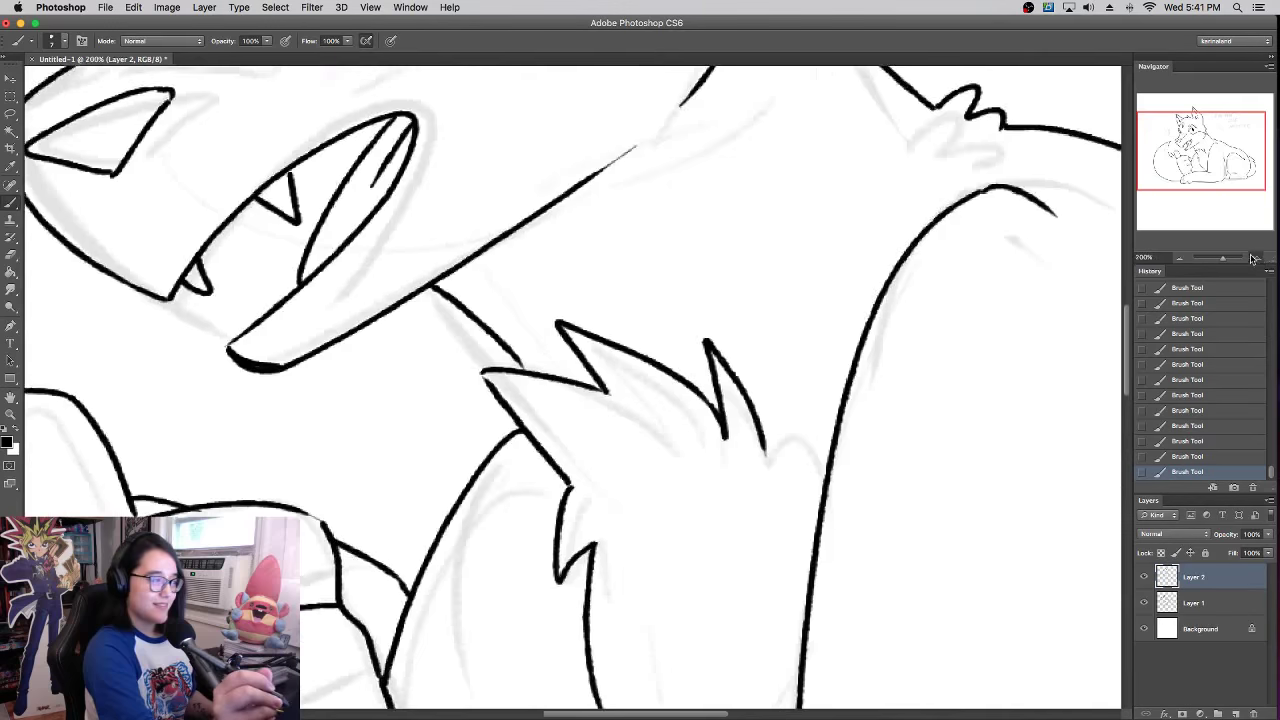
click(1255, 259)
drag(646, 423, 980, 173)
drag(516, 312, 561, 354)
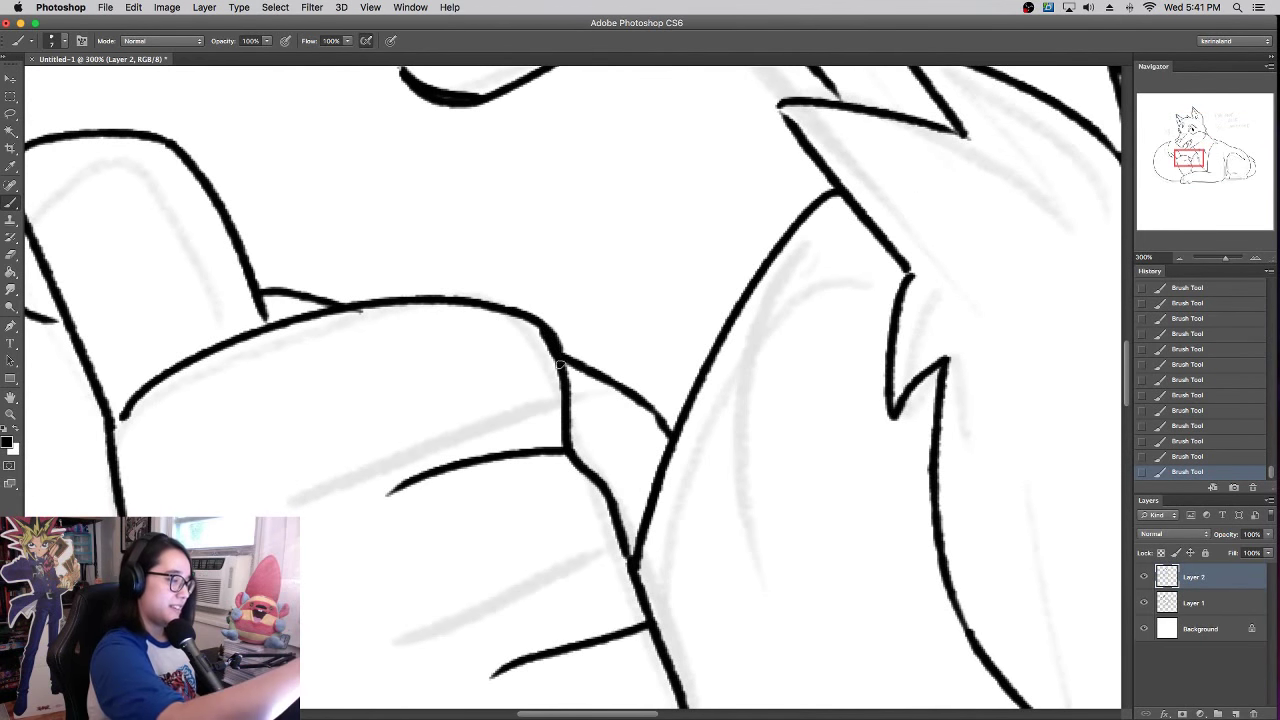
drag(522, 314, 674, 435)
key(super+z)
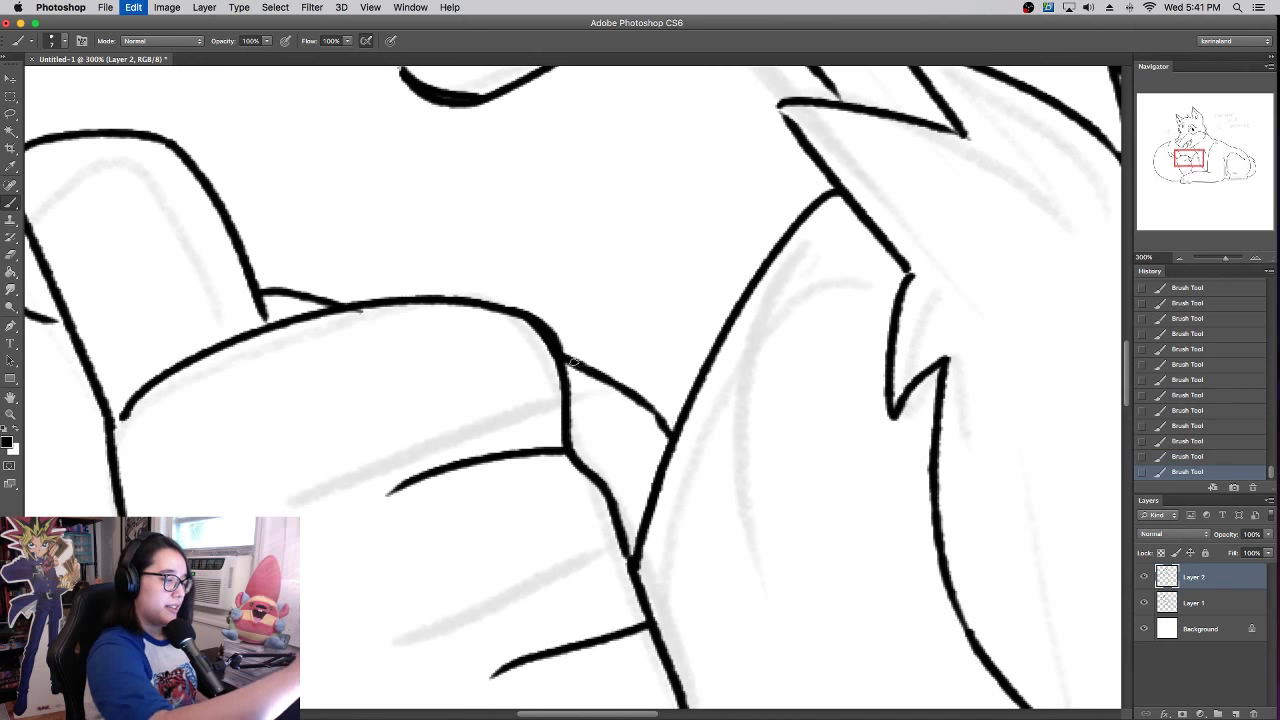
- Thicken the far arm's line between the raised fist and the chest, and the edge of the pointed chest fur above it
mouse_move(563, 354)
mouse_down()
mouse_move(674, 432)
mouse_move(814, 190)
mouse_up()
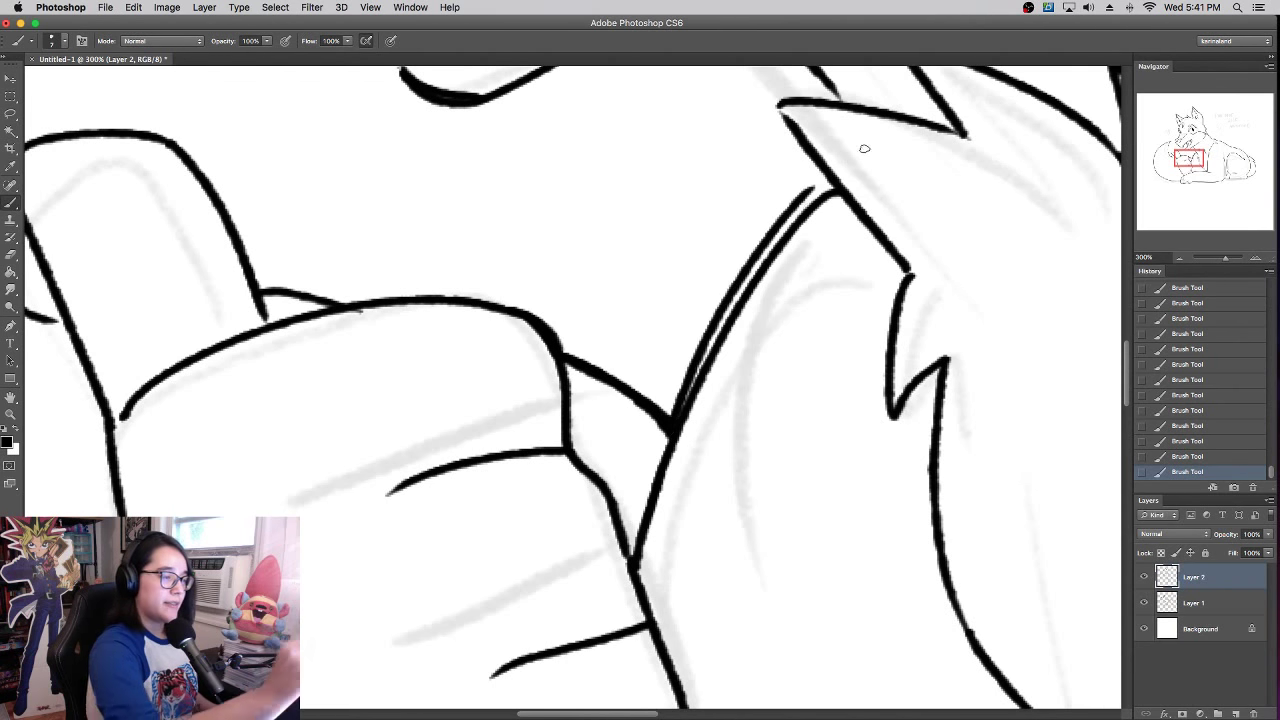
key(super+z)
drag(676, 418, 836, 192)
drag(842, 238, 737, 537)
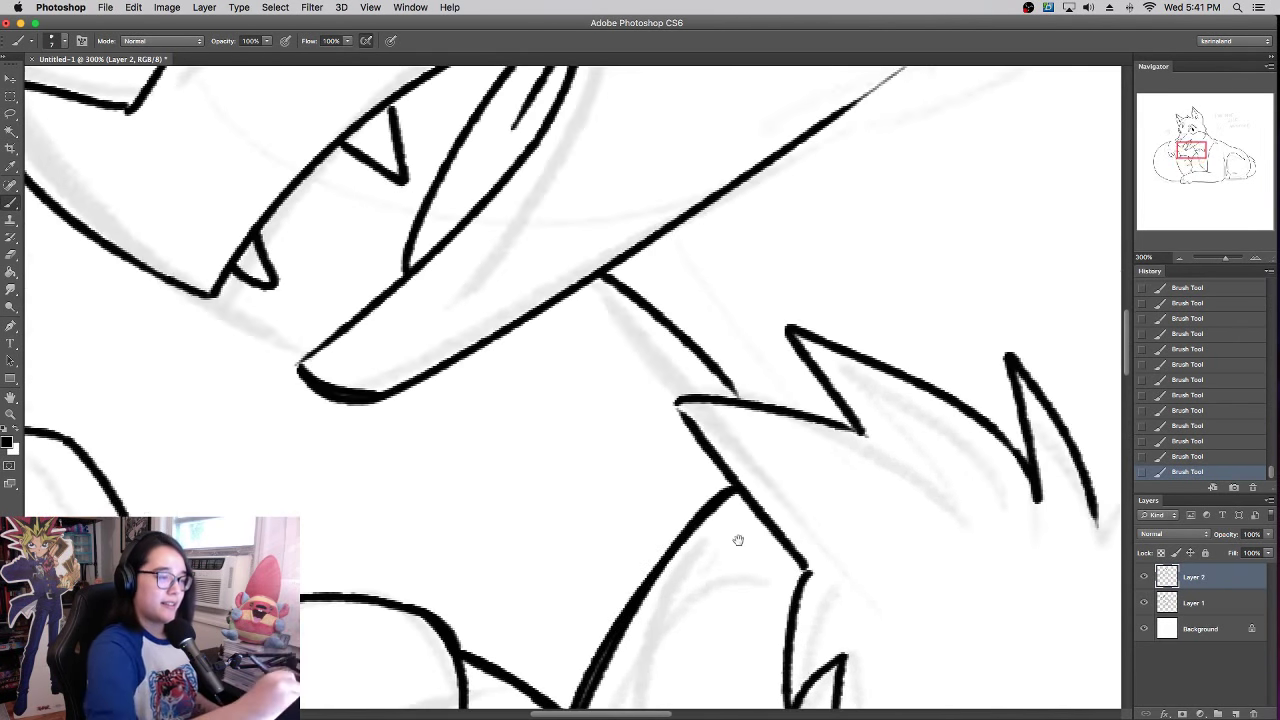
mouse_move(728, 489)
mouse_down()
mouse_move(673, 410)
mouse_move(742, 398)
mouse_move(1048, 475)
mouse_up()
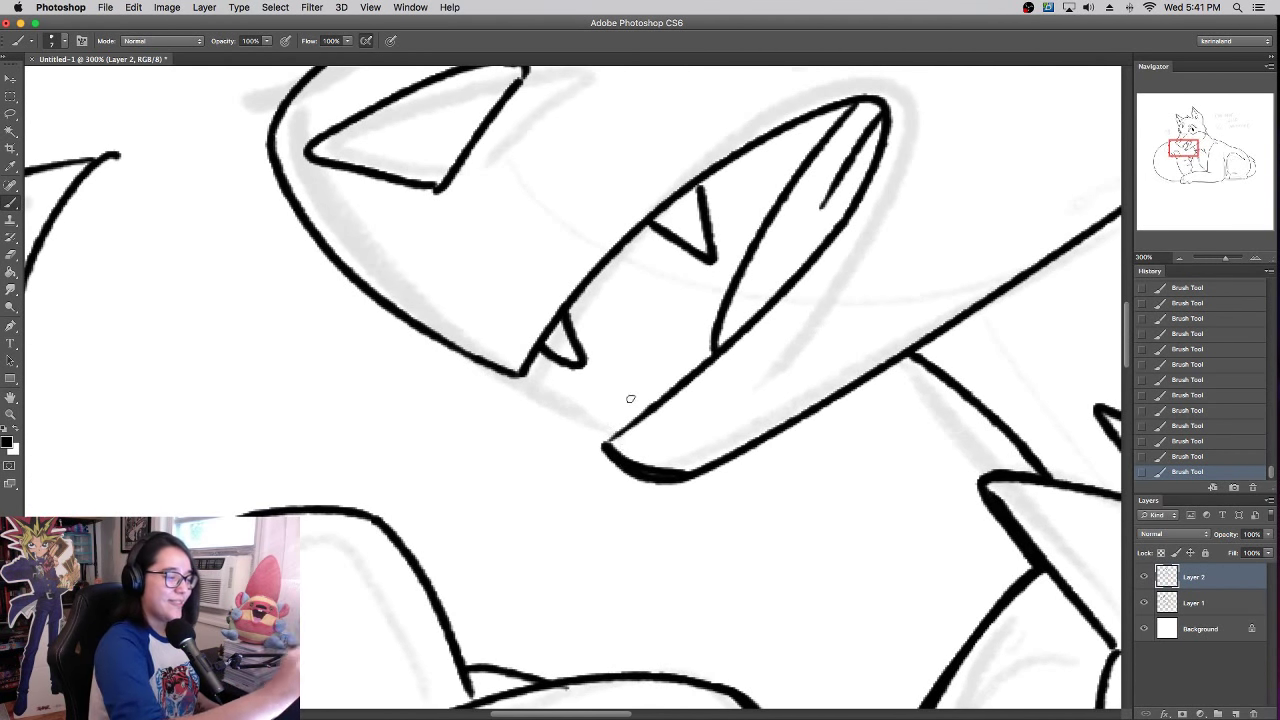
- Thicken the lower lip line and the curved tongue line inside the open mouth
mouse_move(605, 442)
mouse_down()
mouse_move(699, 366)
mouse_move(800, 167)
mouse_move(805, 178)
mouse_move(775, 202)
mouse_move(858, 103)
mouse_up()
key(super+z)
drag(768, 215, 860, 102)
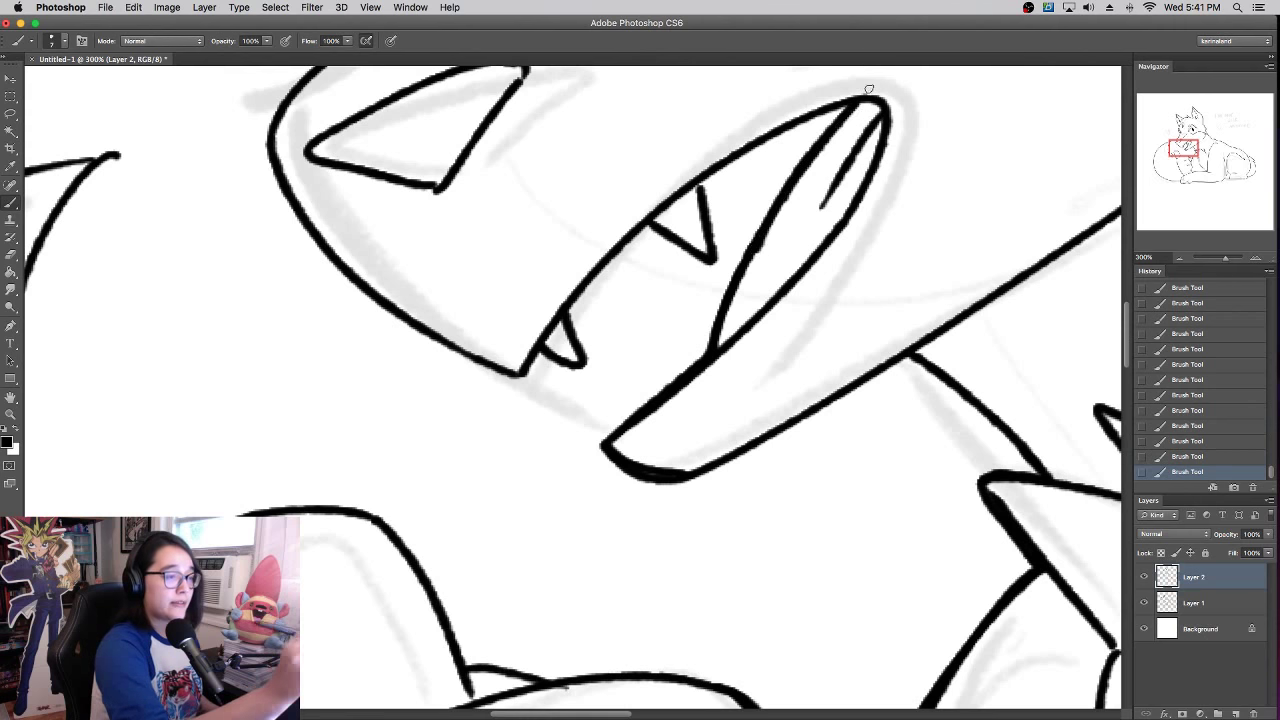
key(super+z)
drag(760, 246, 860, 106)
key(super+z)
drag(764, 221, 850, 106)
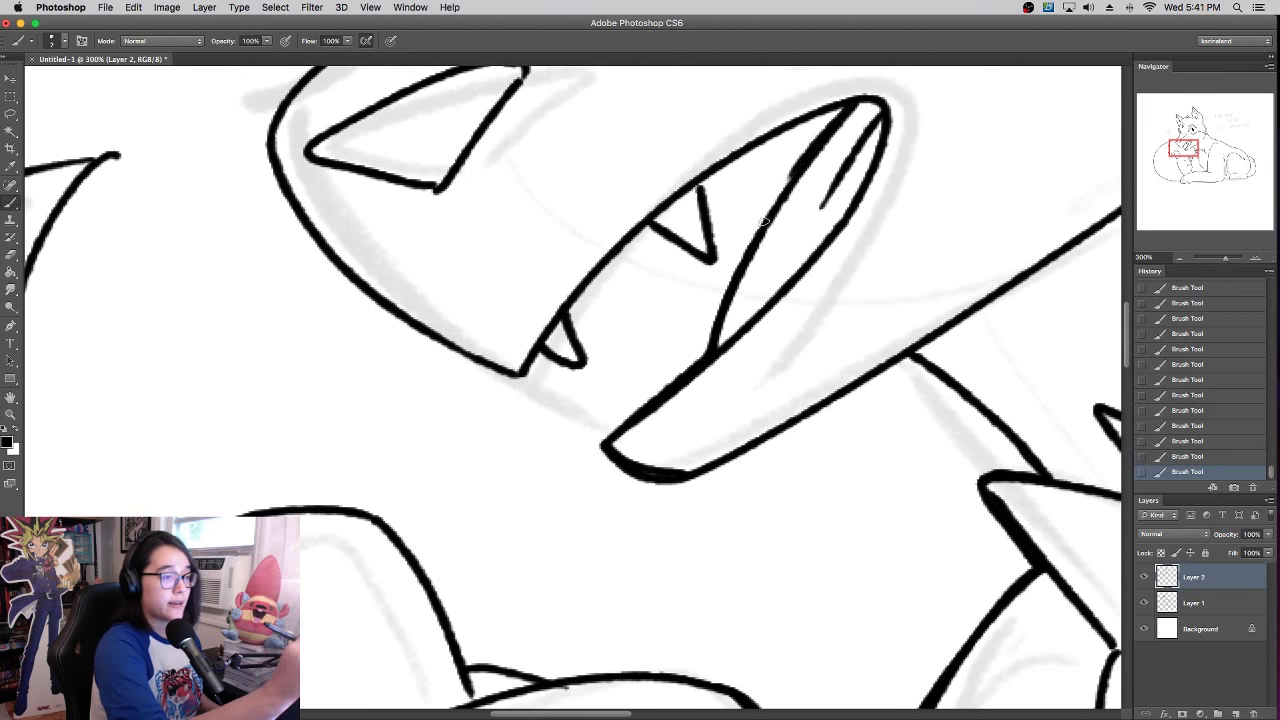
key(super+z)
drag(748, 250, 855, 103)
- Thicken the two fangs and the short lip edge beside the front fang
drag(702, 182, 709, 255)
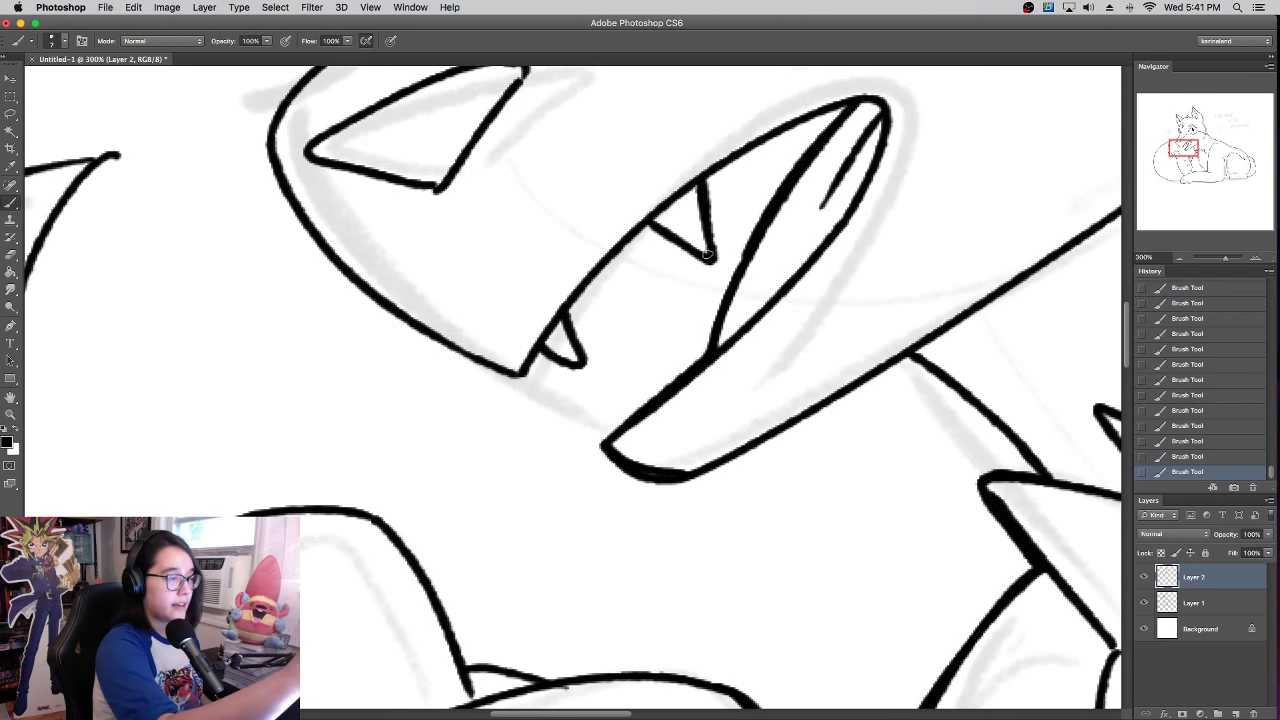
drag(648, 225, 711, 261)
mouse_move(530, 368)
mouse_down()
mouse_move(545, 352)
mouse_move(578, 364)
mouse_move(563, 285)
mouse_up()
- Thicken the face outline beside the far eye and ink the small curve under its pupil
scroll(563, 285, up, 10)
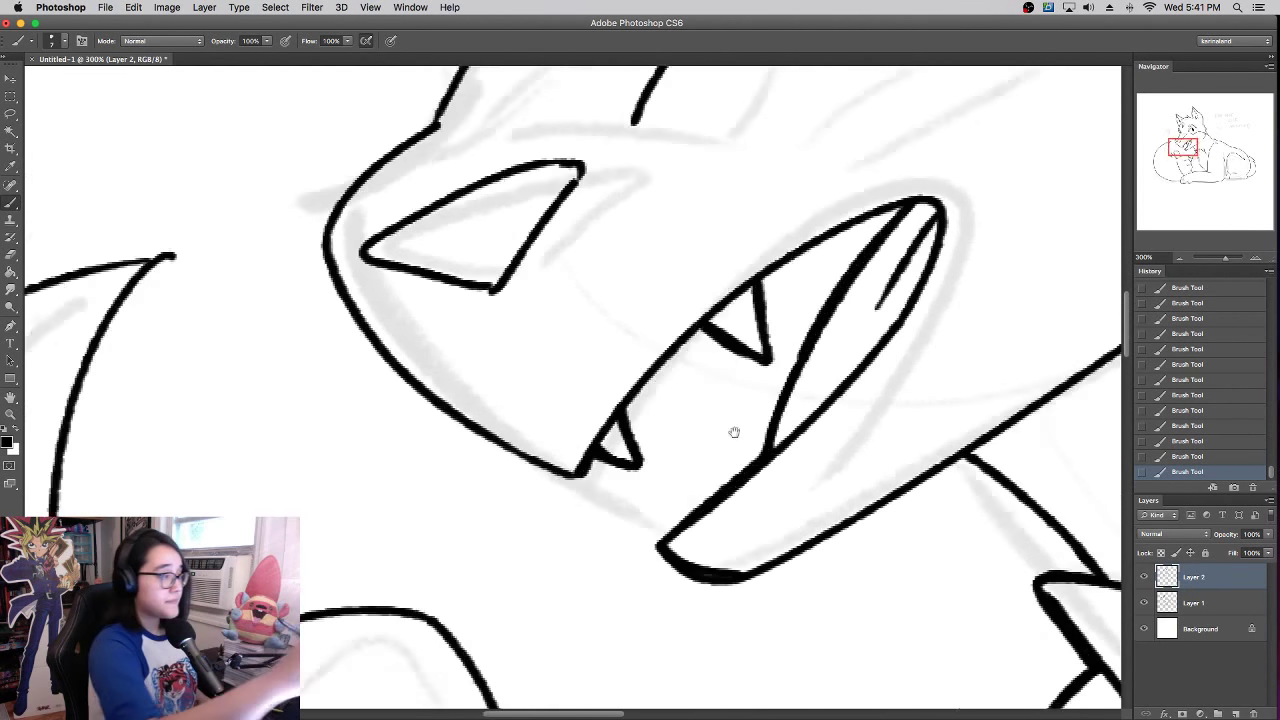
drag(695, 267, 668, 212)
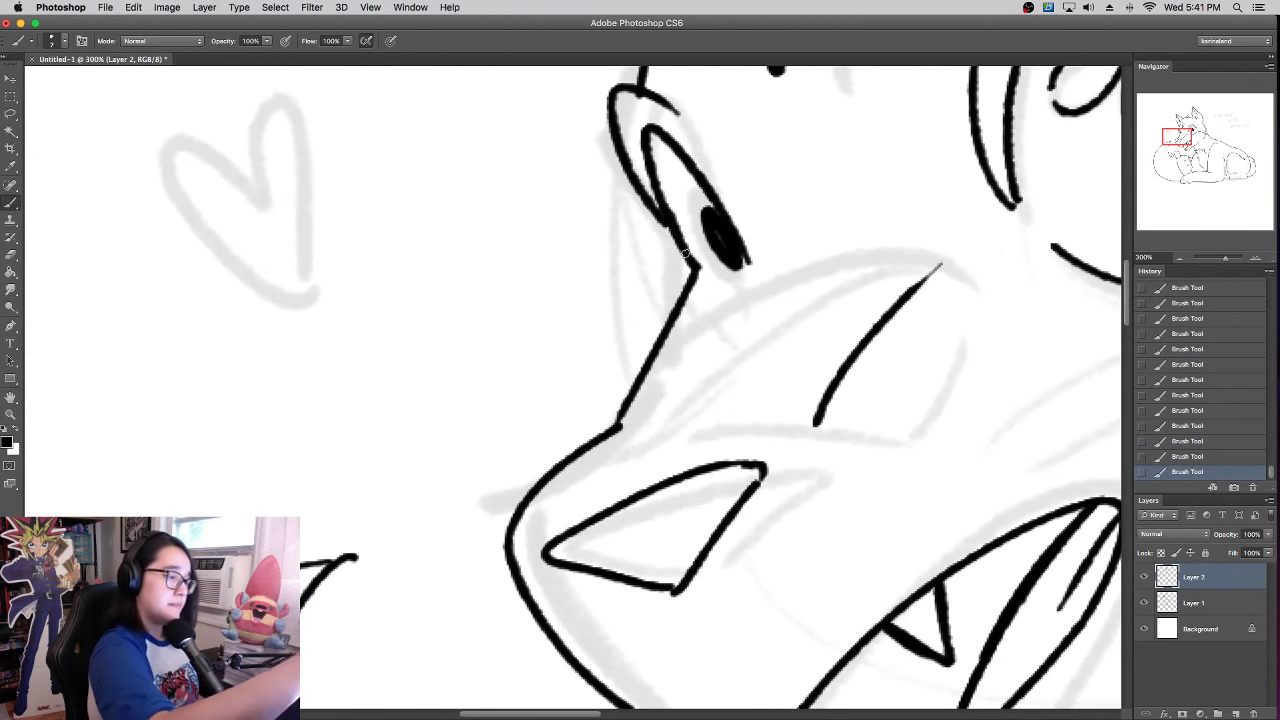
key(super+z)
drag(695, 270, 651, 168)
scroll(651, 163, up, 5)
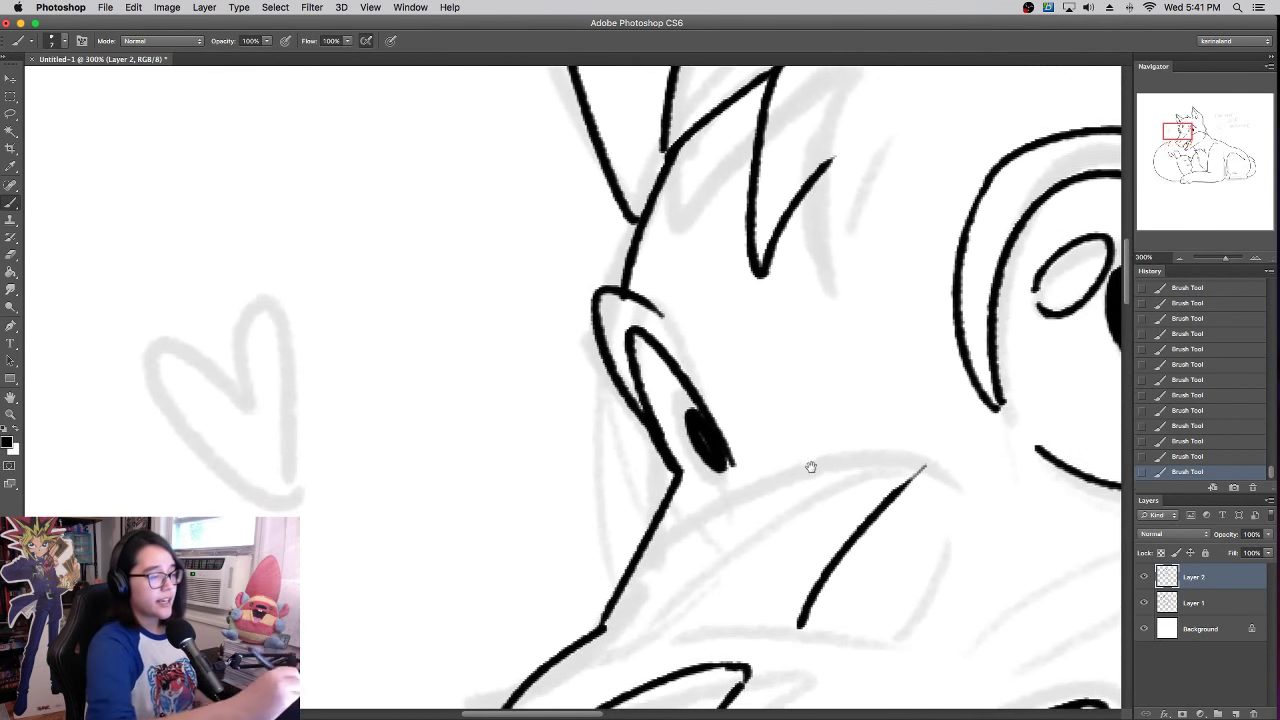
mouse_move(730, 462)
mouse_down()
mouse_move(738, 478)
mouse_move(708, 491)
mouse_up()
- Erase the overshooting stroke at the tail's pointed tip and redraw the tip as a clean point
mouse_move(821, 356)
mouse_down()
mouse_move(831, 500)
mouse_move(893, 262)
mouse_up()
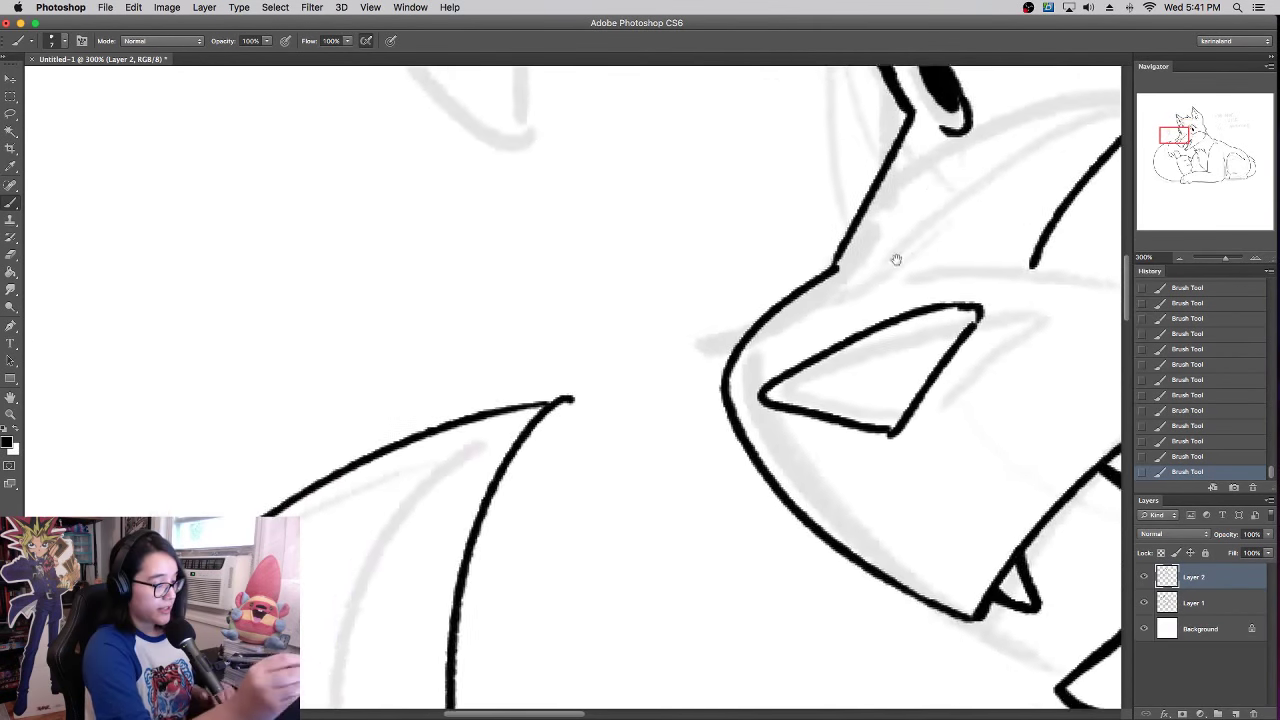
drag(986, 200, 986, 342)
key(e)
drag(778, 241, 725, 263)
key(b)
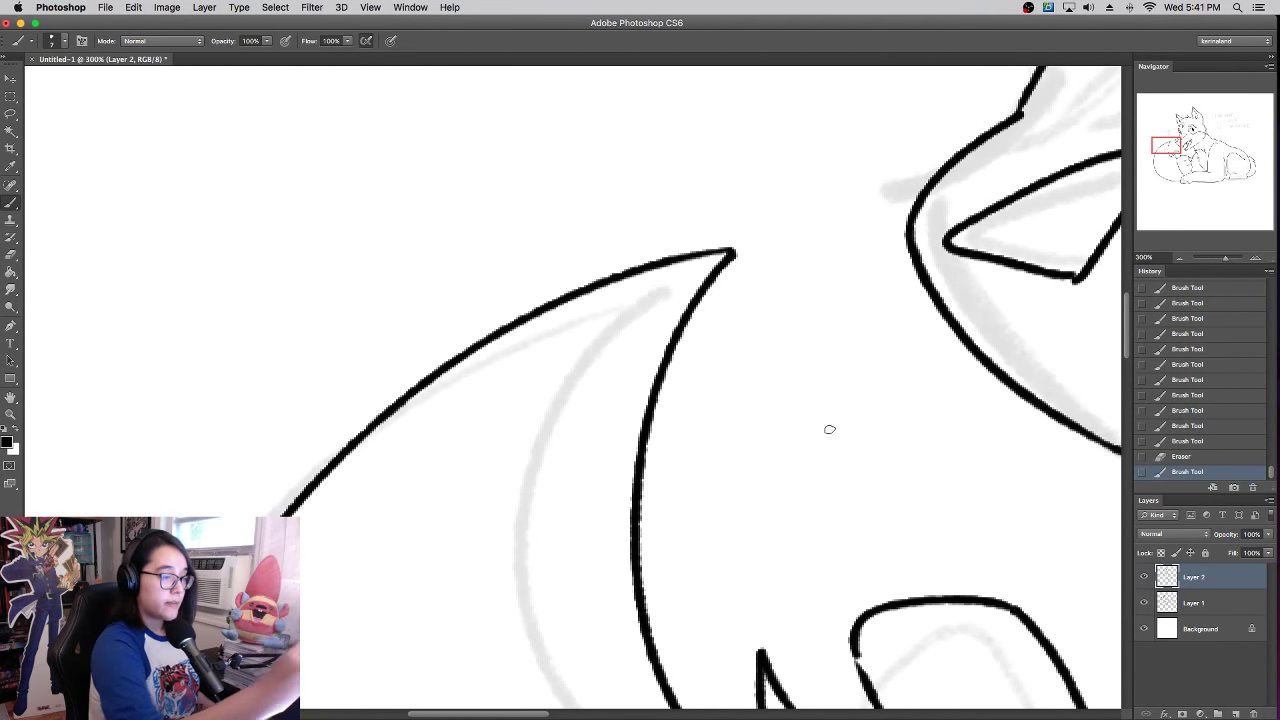
mouse_move(829, 429)
mouse_down()
mouse_move(797, 206)
mouse_move(794, 486)
mouse_up()
drag(645, 259, 704, 407)
key(super+z)
- Erase the end of the tail line where it crosses into the front paw
click(1181, 253)
click(1181, 253)
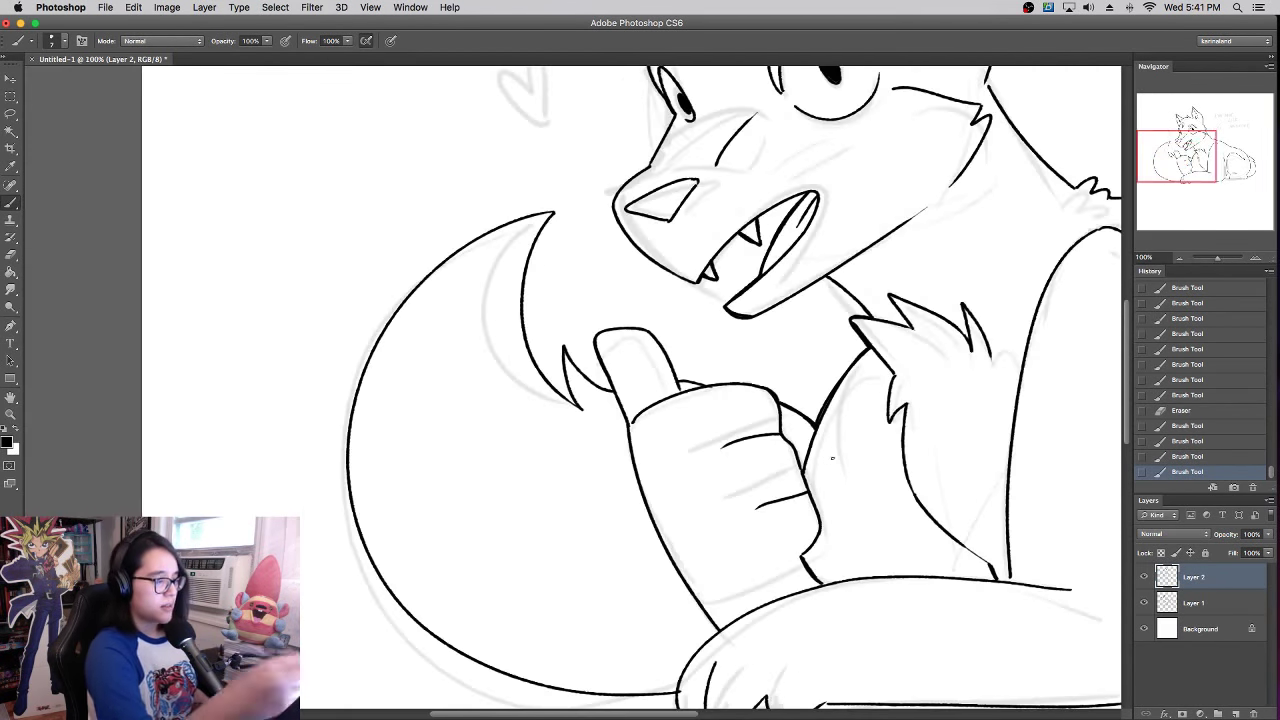
drag(863, 460, 824, 290)
click(1256, 257)
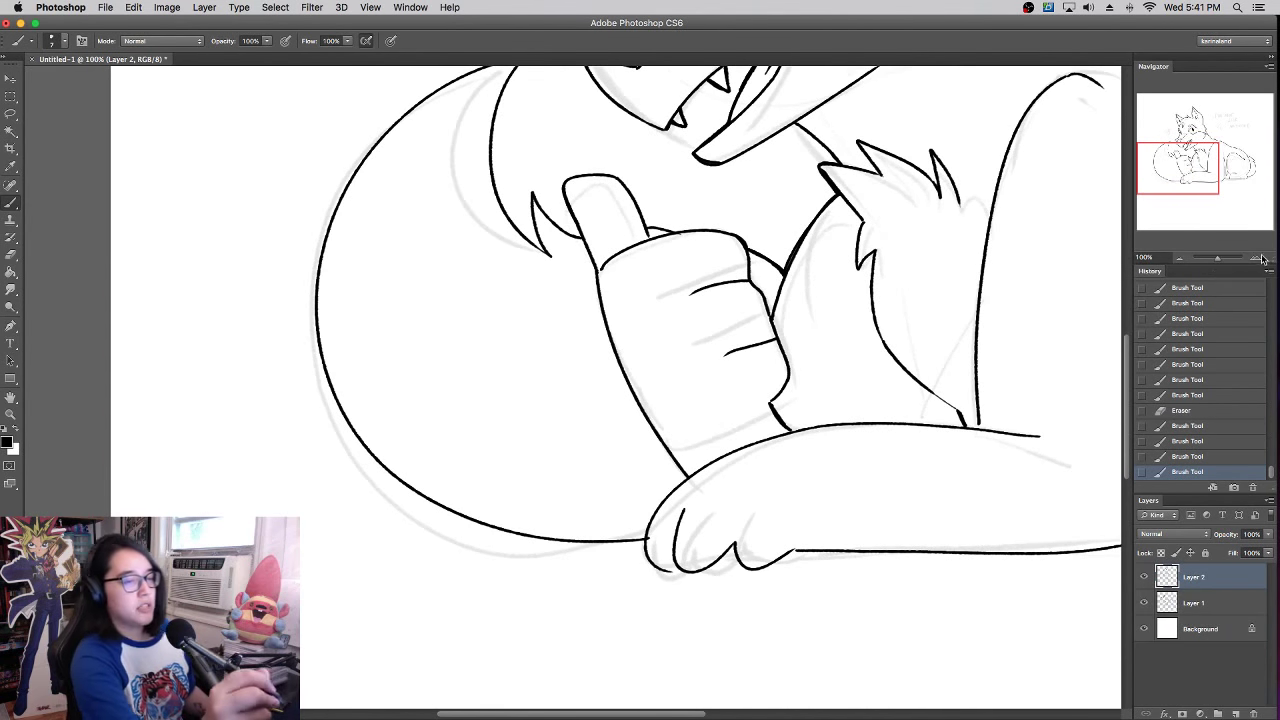
drag(851, 494, 872, 202)
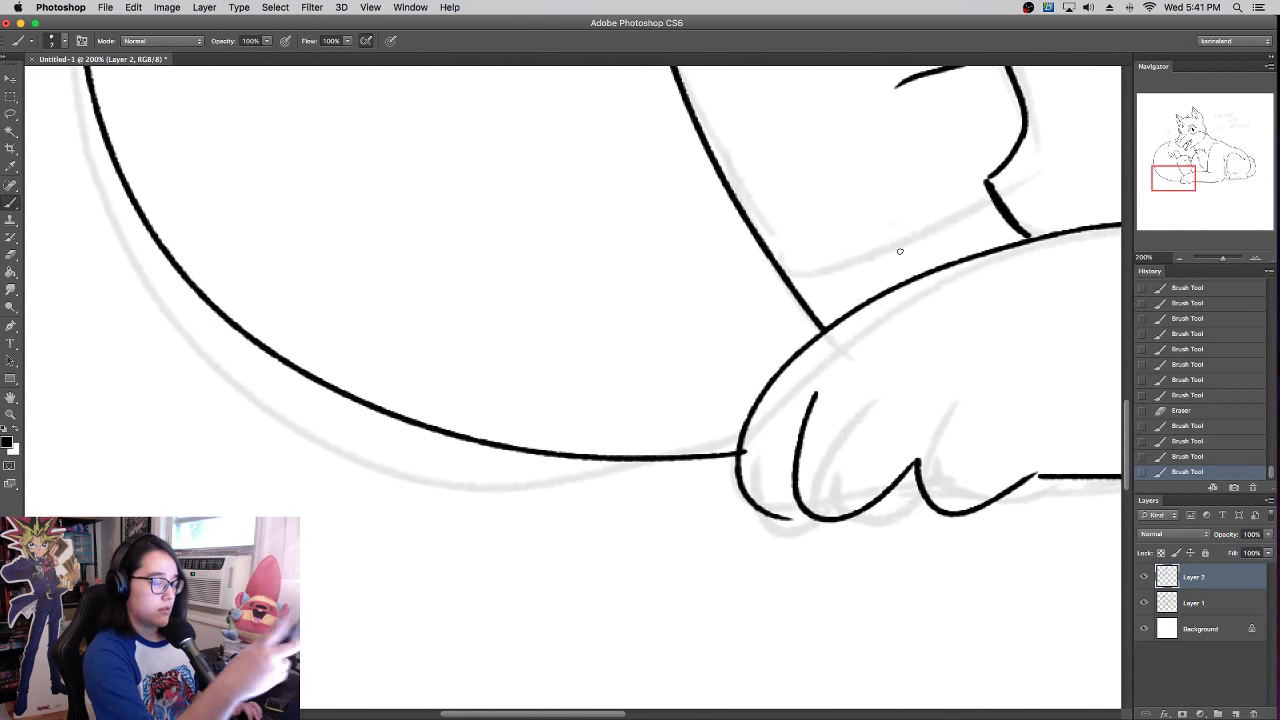
key(e)
drag(752, 455, 763, 449)
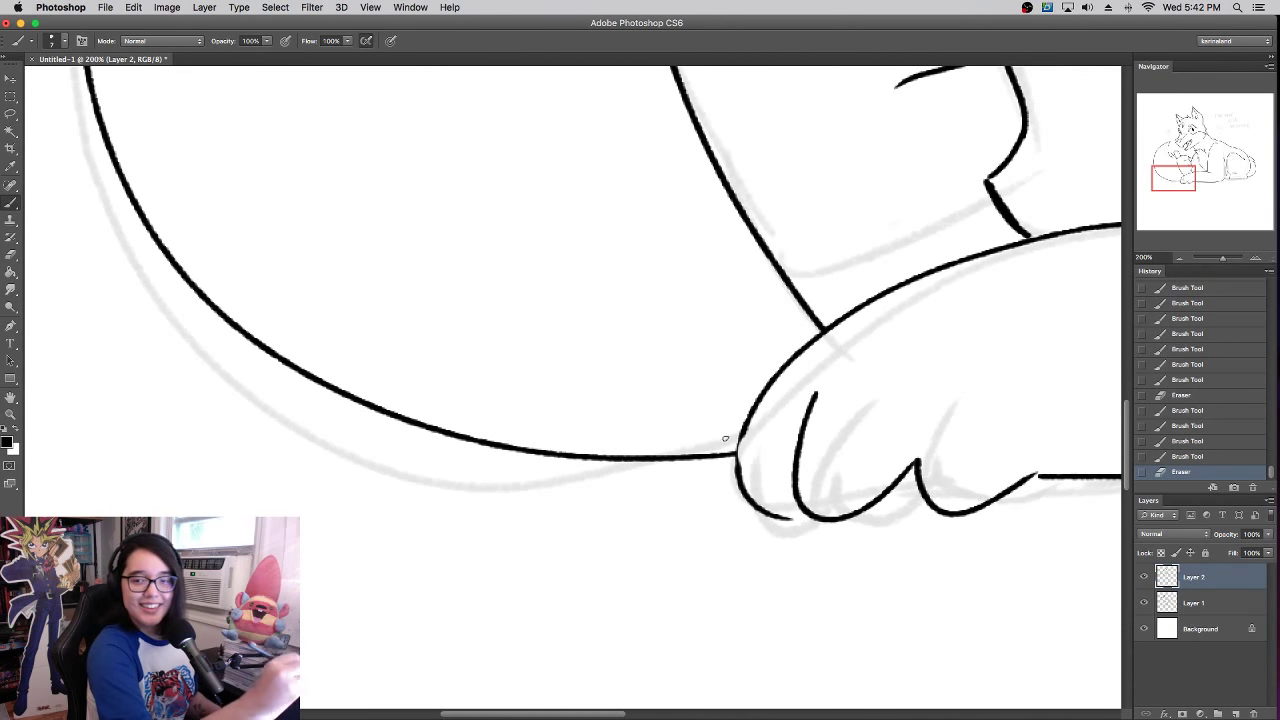
- Thicken the front paw's outermost toe and close the gap between it and the neighbouring toe
drag(740, 475, 746, 430)
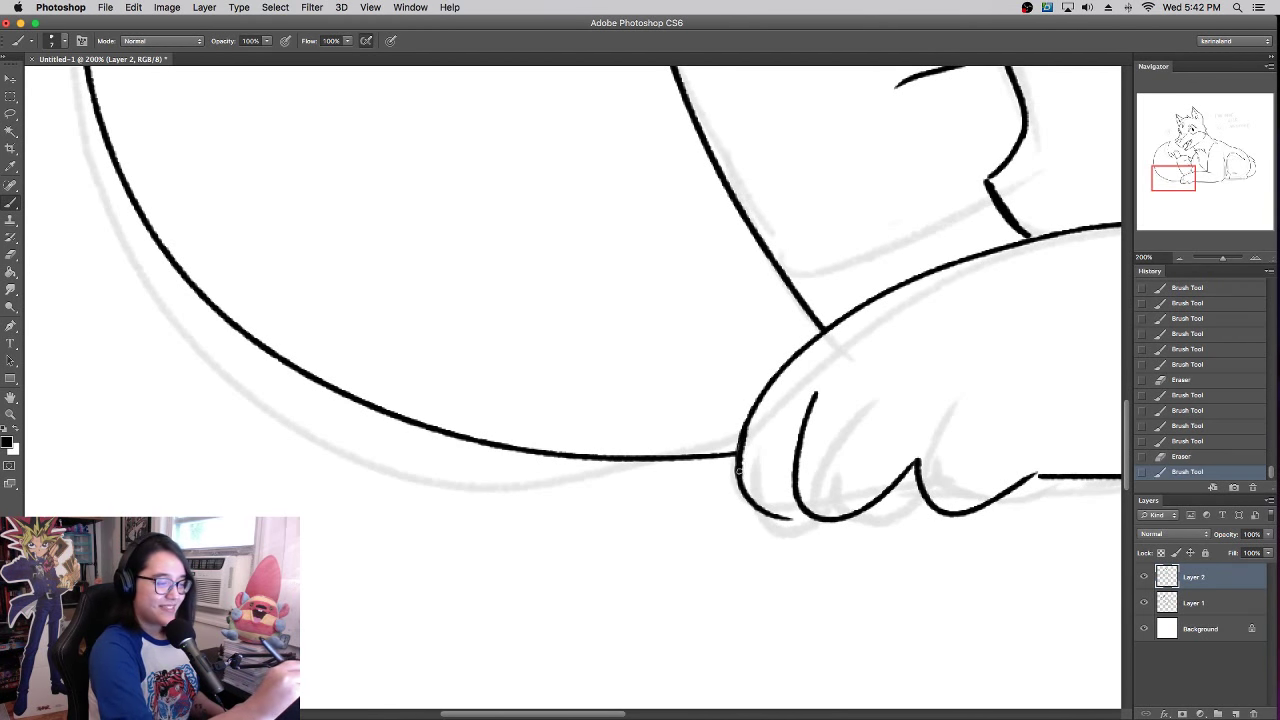
drag(786, 518, 808, 515)
drag(741, 459, 779, 519)
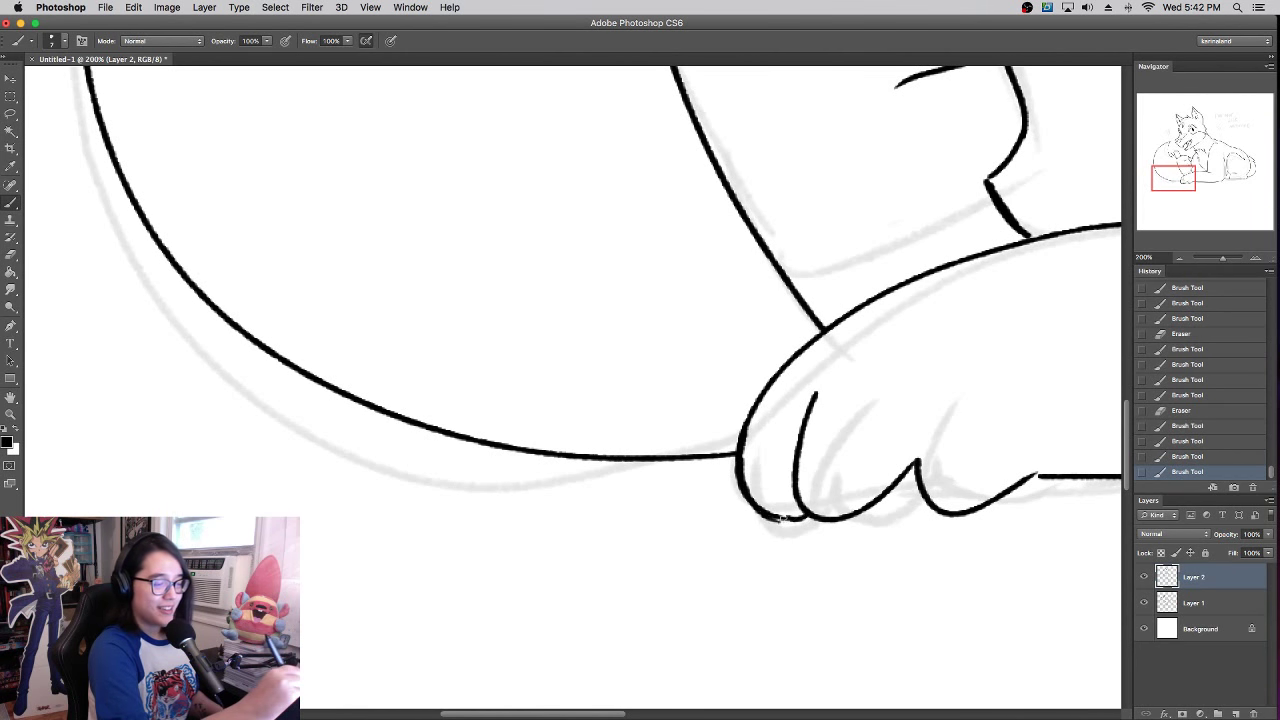
key(super+z)
mouse_move(740, 461)
mouse_down()
mouse_move(759, 507)
mouse_move(808, 514)
mouse_up()
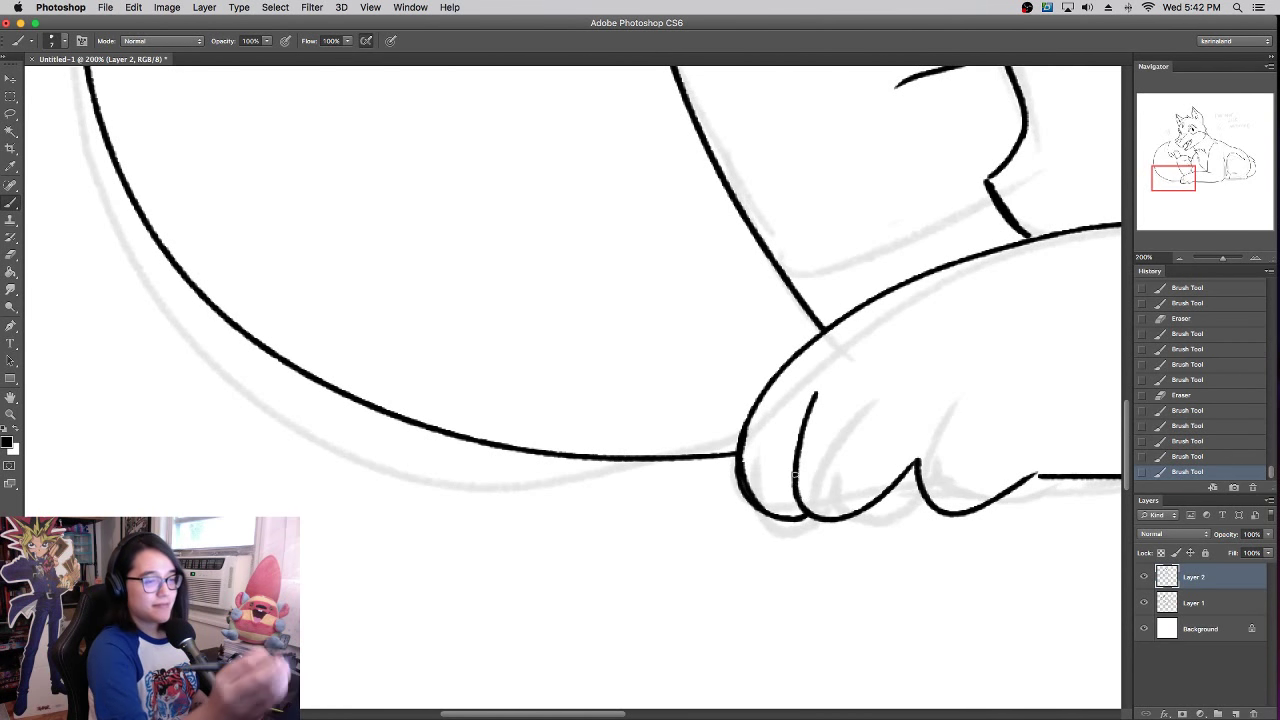
- Add a small jagged fur tuft on top of the head, joining the hair to the near ear's base
click(1180, 259)
click(1180, 259)
drag(898, 400, 805, 695)
drag(836, 446, 906, 480)
click(1255, 260)
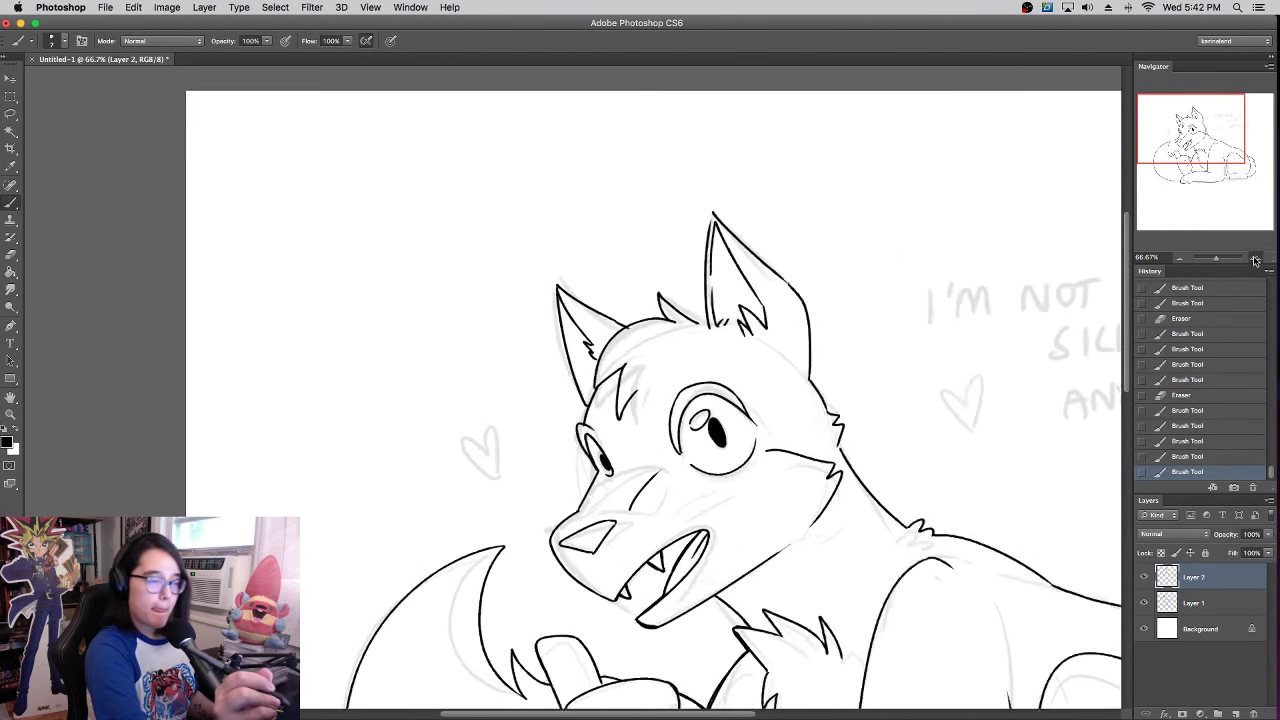
click(1255, 260)
click(1255, 260)
drag(914, 289, 786, 428)
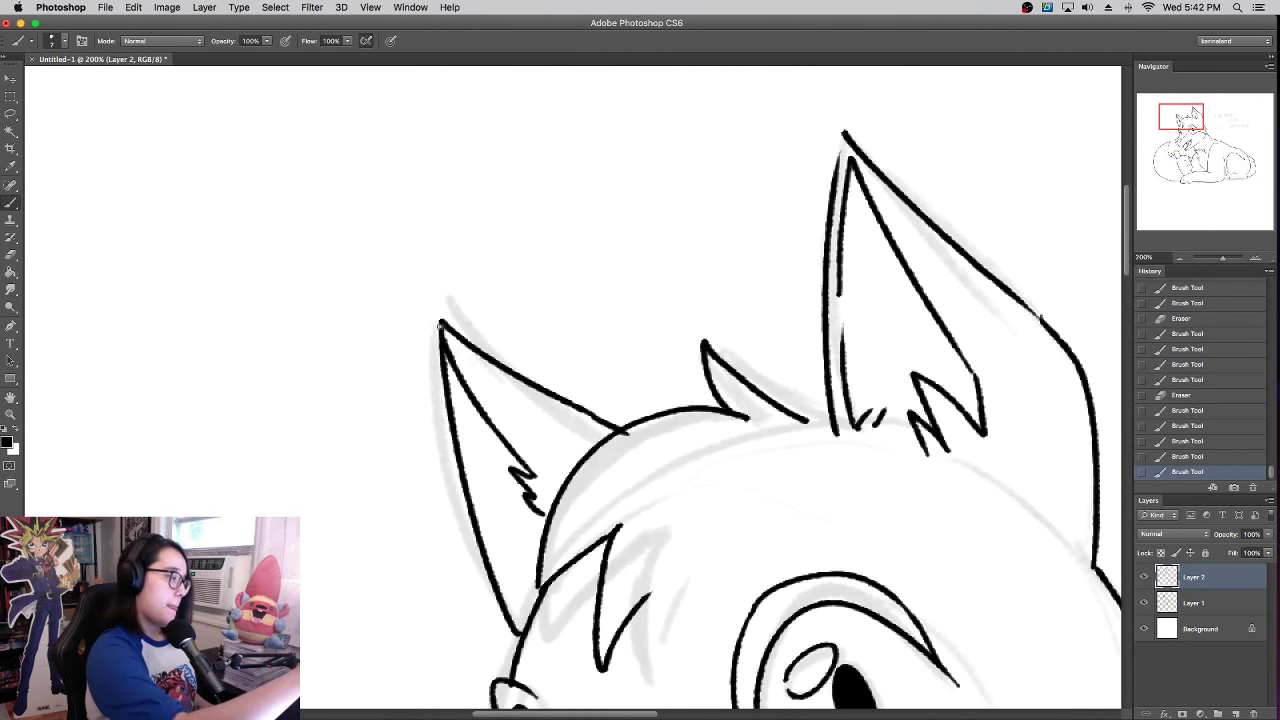
drag(441, 326, 443, 347)
key(super+z)
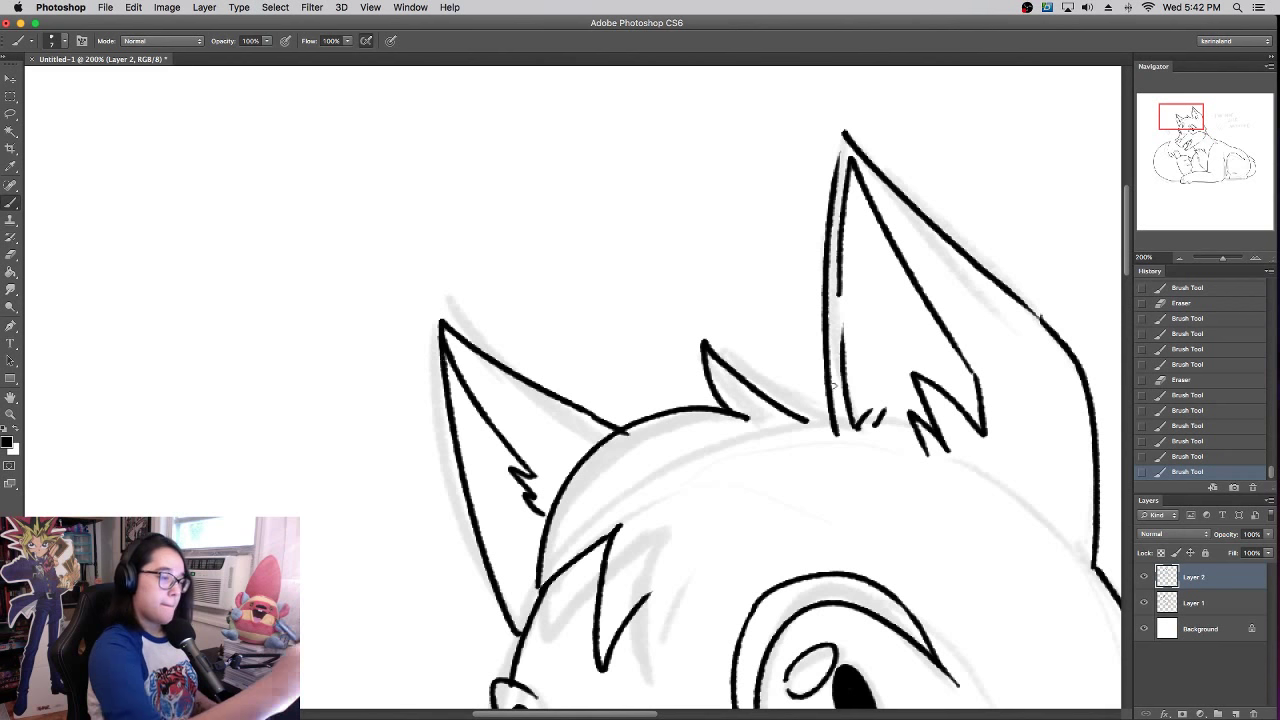
mouse_move(808, 420)
mouse_down()
mouse_move(795, 384)
mouse_move(825, 395)
mouse_up()
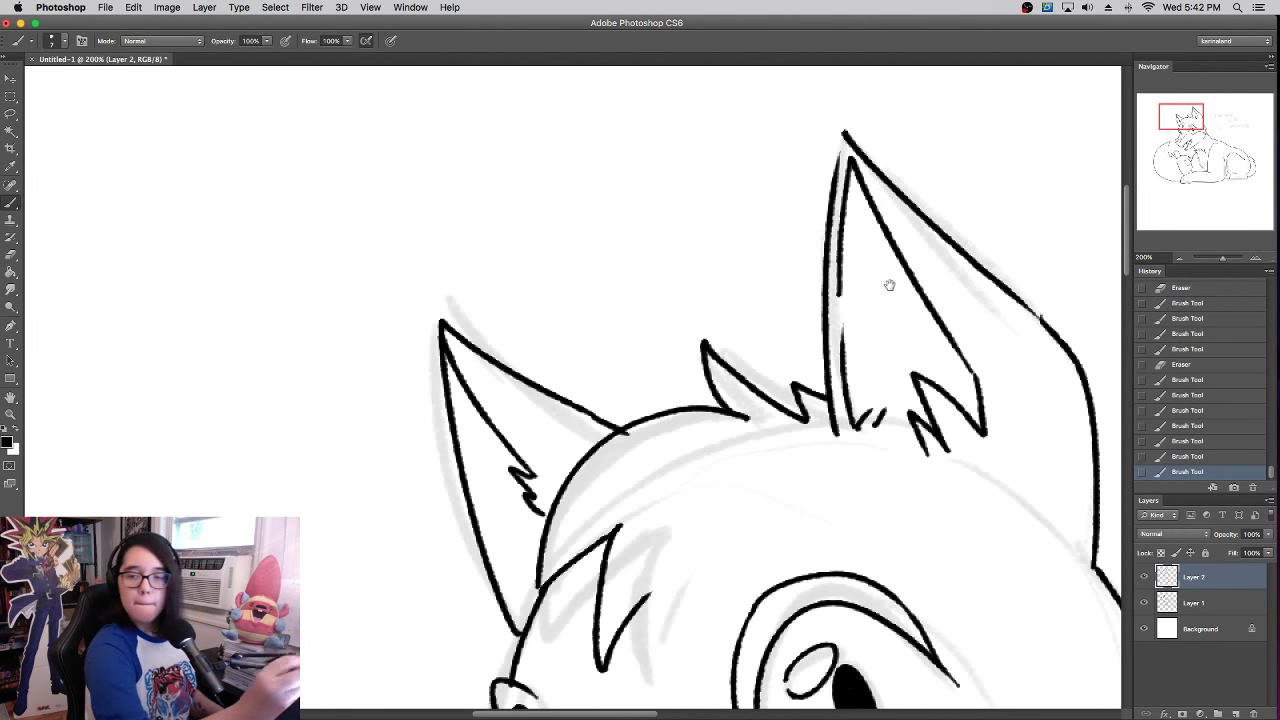
- Thicken the near ear's front edge up to a closed tip and smooth the join in its back edge
drag(885, 292, 765, 484)
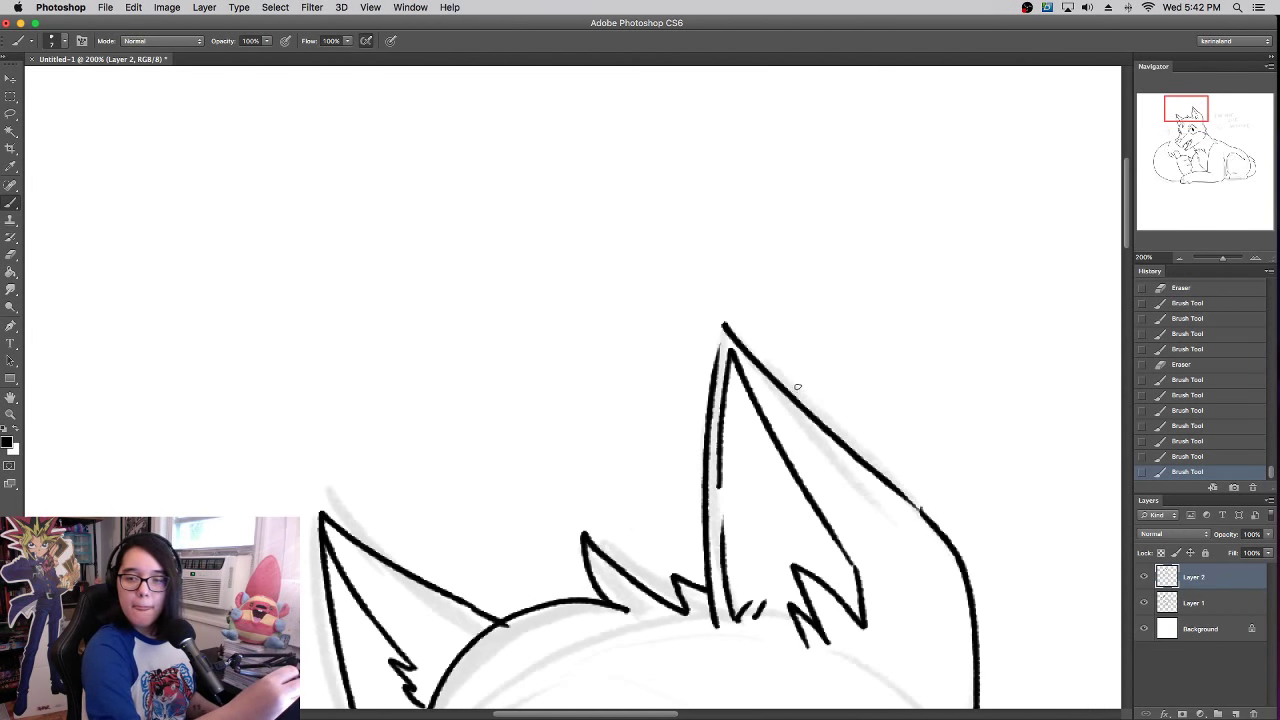
drag(705, 586, 724, 332)
key(super+z)
mouse_move(708, 584)
mouse_down()
mouse_move(727, 320)
mouse_move(717, 354)
mouse_up()
key(super+z)
key(super+z)
drag(877, 471, 945, 539)
key(super+z)
key(super+z)
- Clean the bump on the near ear's back edge with the Eraser and thicken the corner at the ear's base
scroll(850, 452, down, 5)
scroll(850, 452, right, 5)
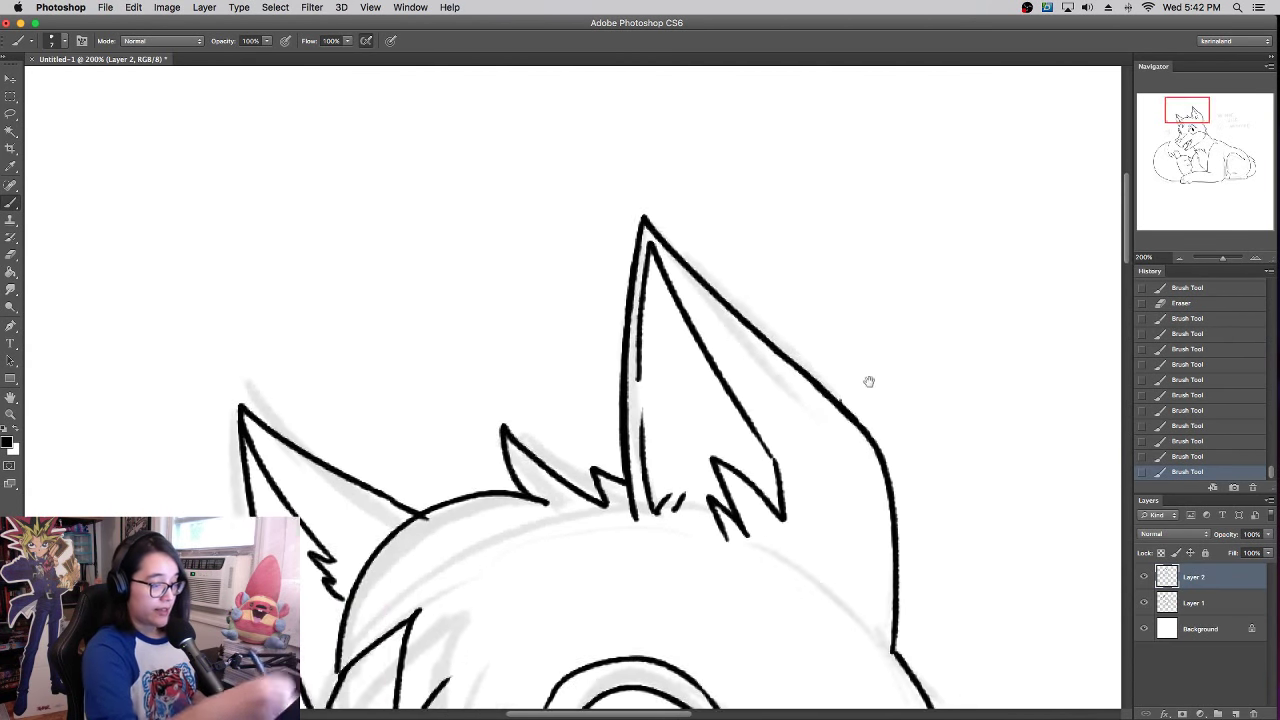
key(e)
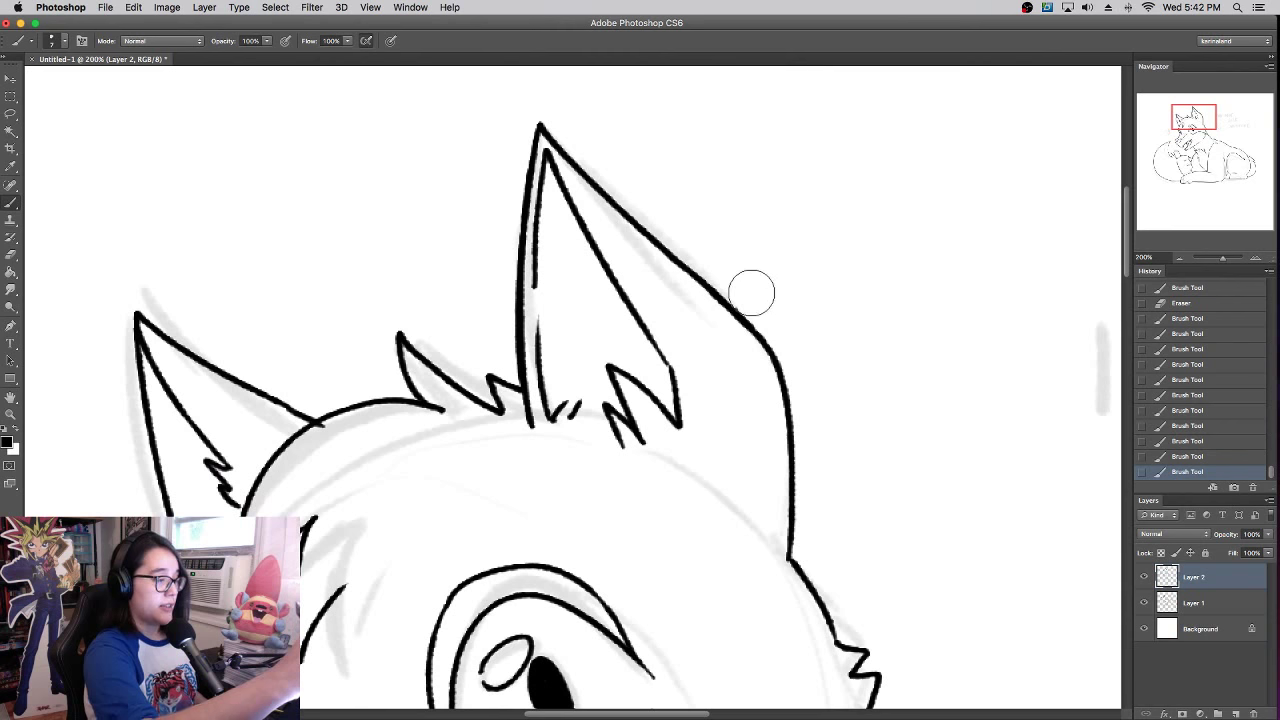
drag(749, 289, 762, 272)
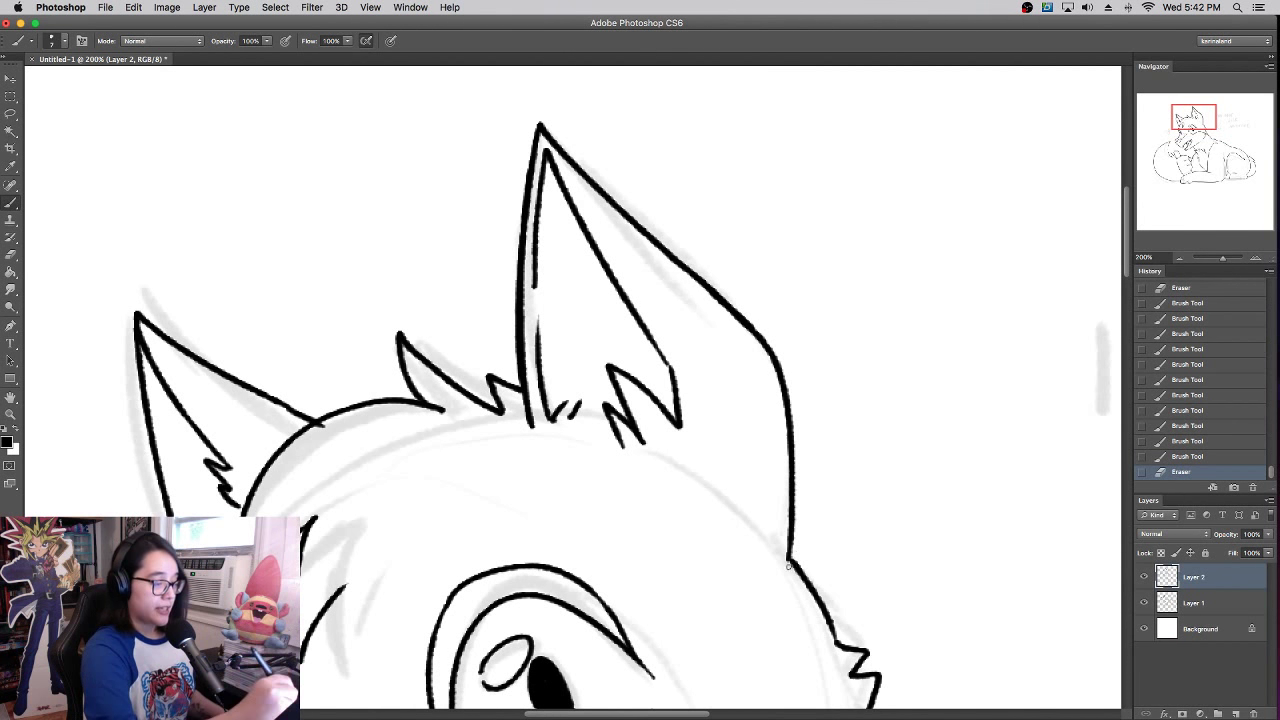
drag(788, 560, 812, 598)
- Thicken the jagged fur at the back of the head and connect it to the neck line with a small tuft
scroll(808, 360, down, 6)
scroll(808, 360, right, 2)
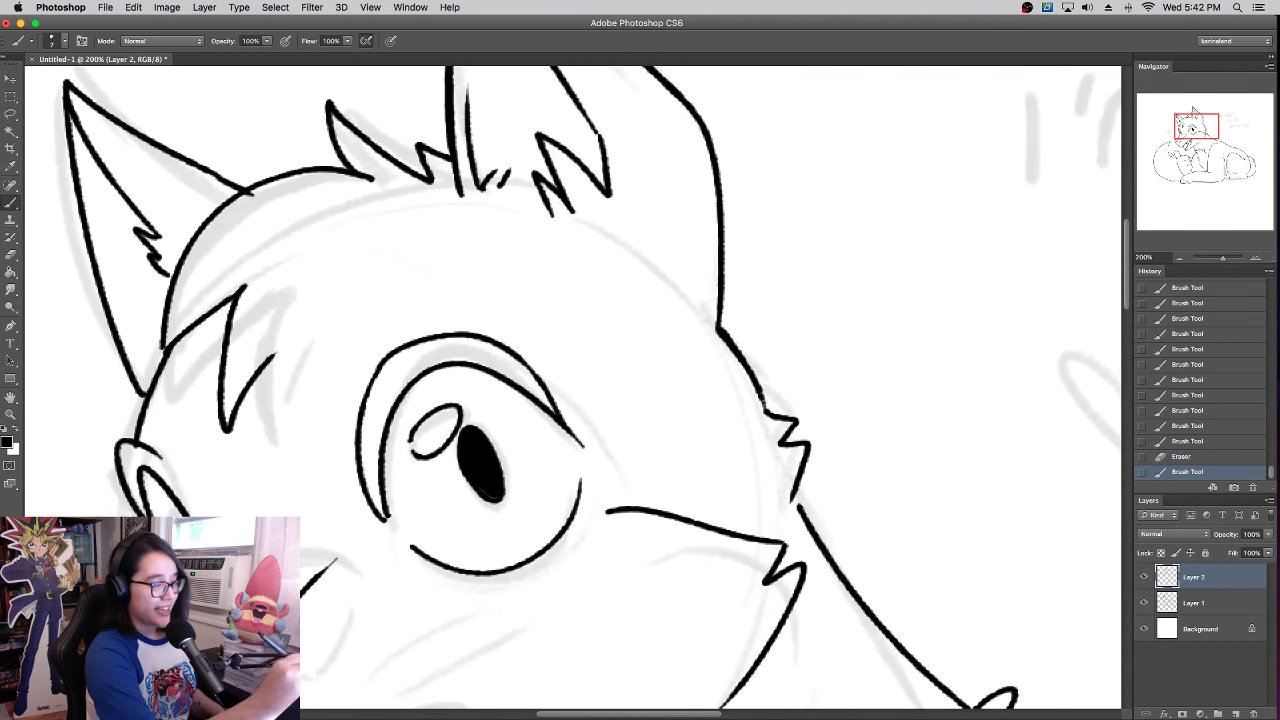
mouse_move(760, 391)
mouse_down()
mouse_move(766, 411)
mouse_move(800, 417)
mouse_move(782, 430)
mouse_move(810, 443)
mouse_move(792, 502)
mouse_up()
key(super+z)
key(super+z)
key(super+z)
drag(810, 443, 800, 507)
key(super+z)
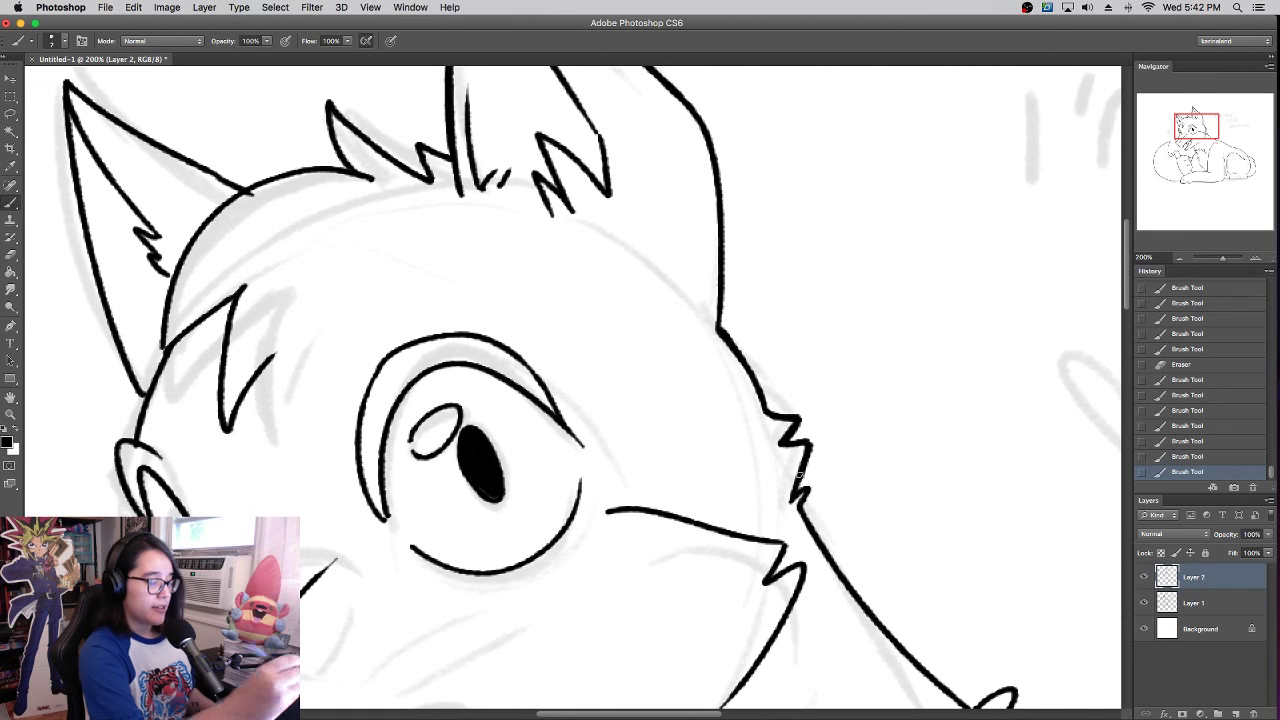
- Touch up the join between the shoulder fur tuft and the dog's back line
drag(895, 430, 766, 258)
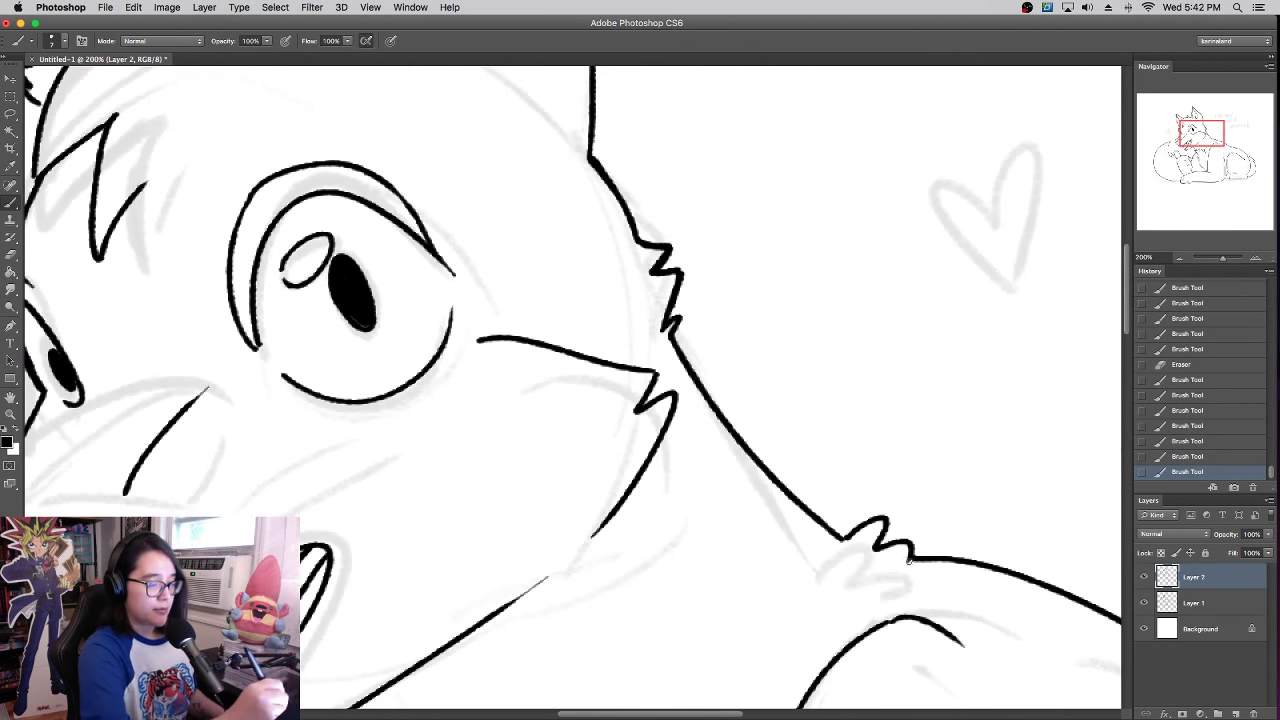
drag(909, 561, 912, 558)
drag(934, 469, 763, 357)
drag(892, 409, 681, 291)
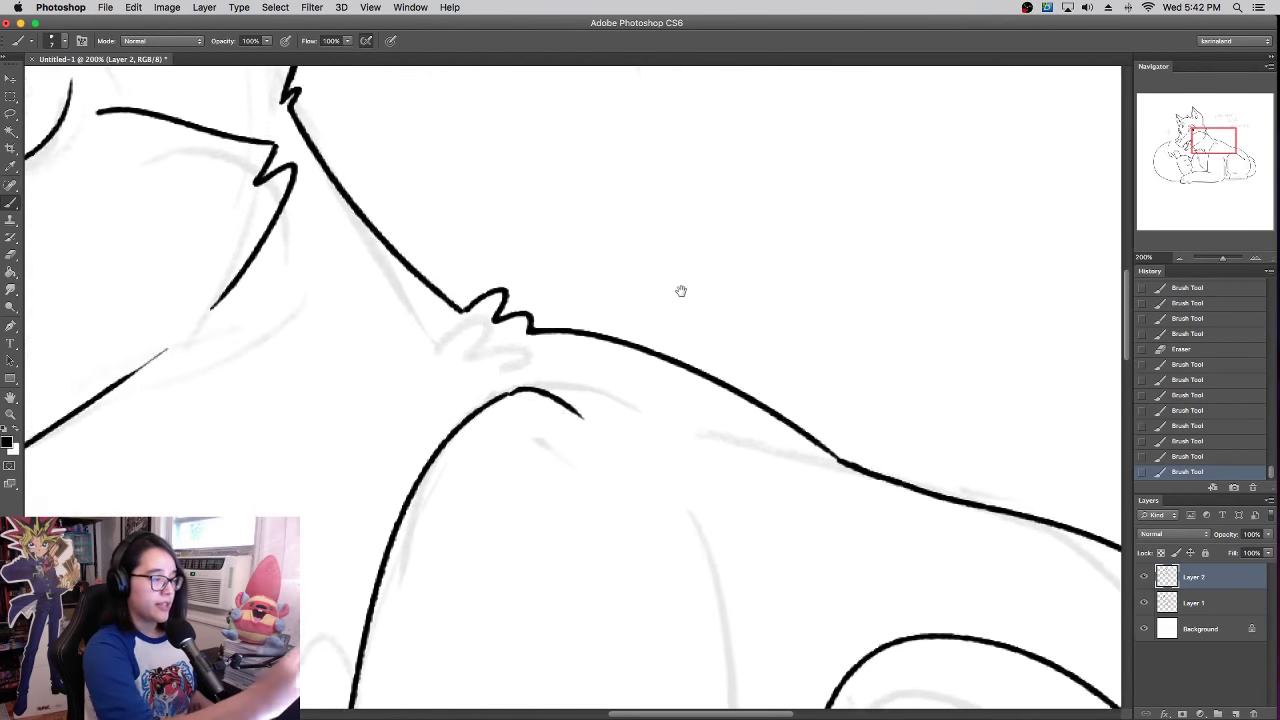
drag(908, 423, 737, 334)
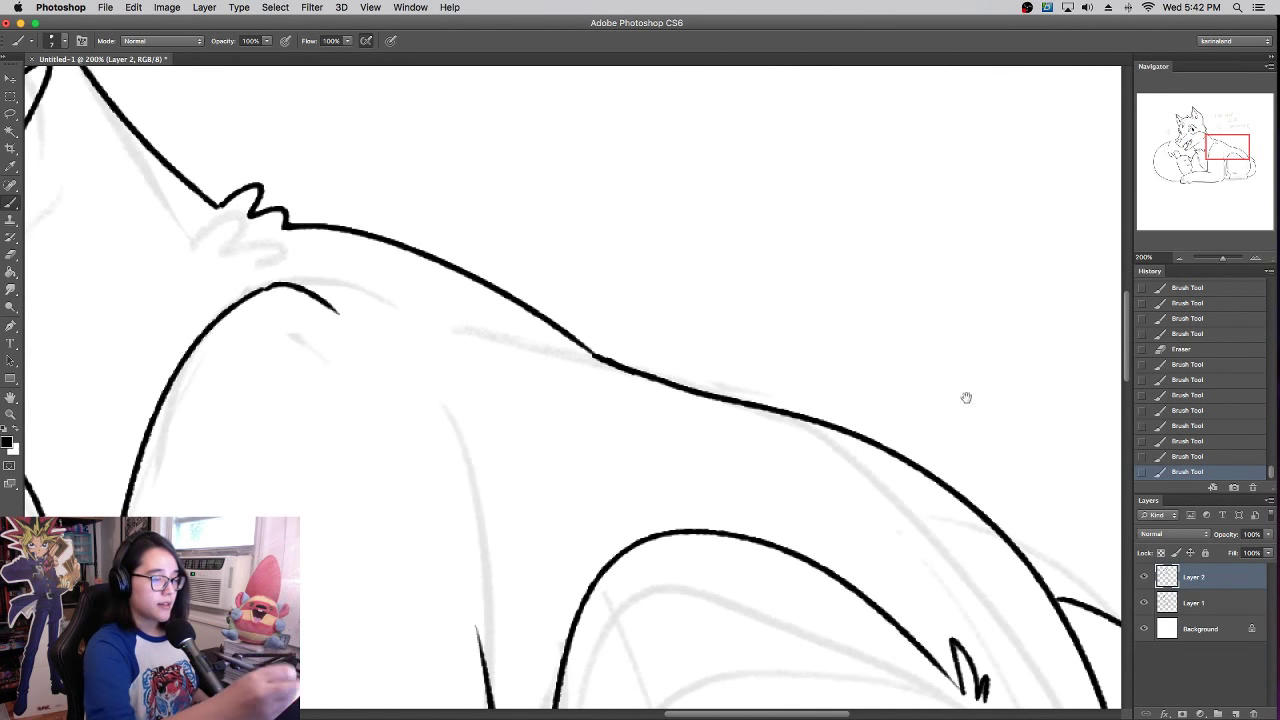
- Touch up the join where the tail meets the dog's rump and the pointed tip of the tail's fur notch
drag(966, 398, 497, 165)
drag(831, 471, 845, 401)
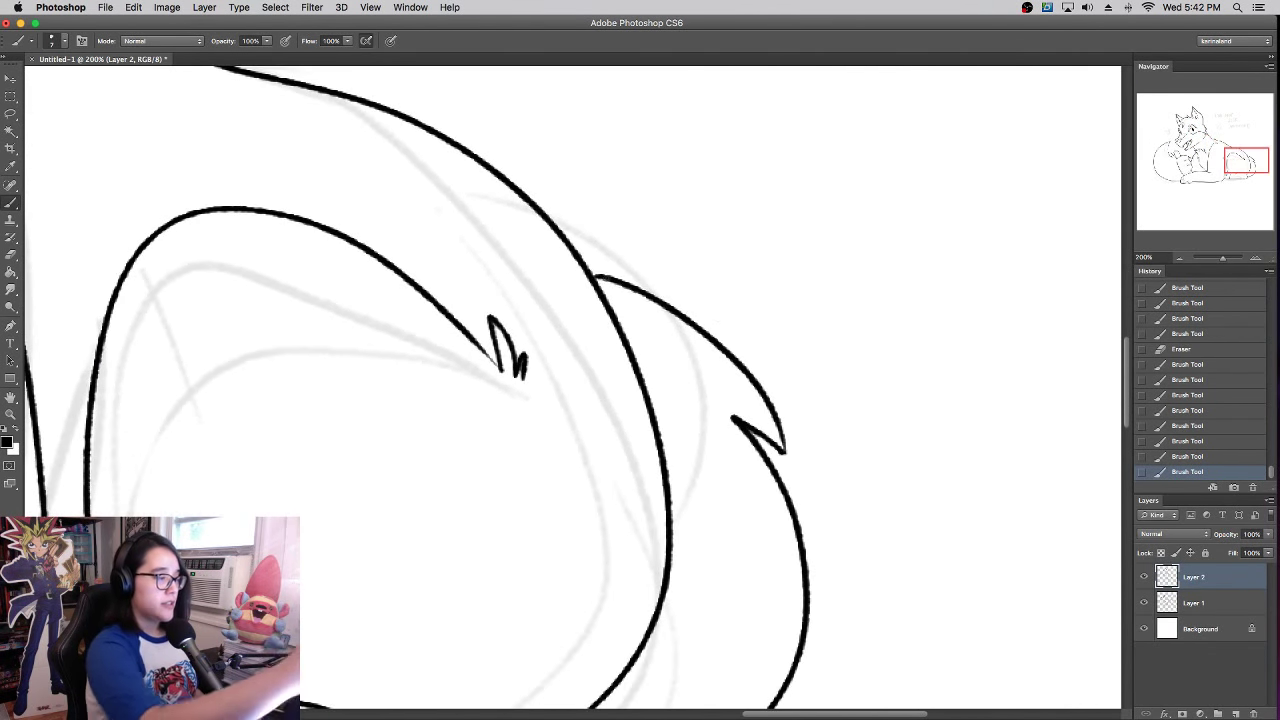
drag(596, 275, 600, 274)
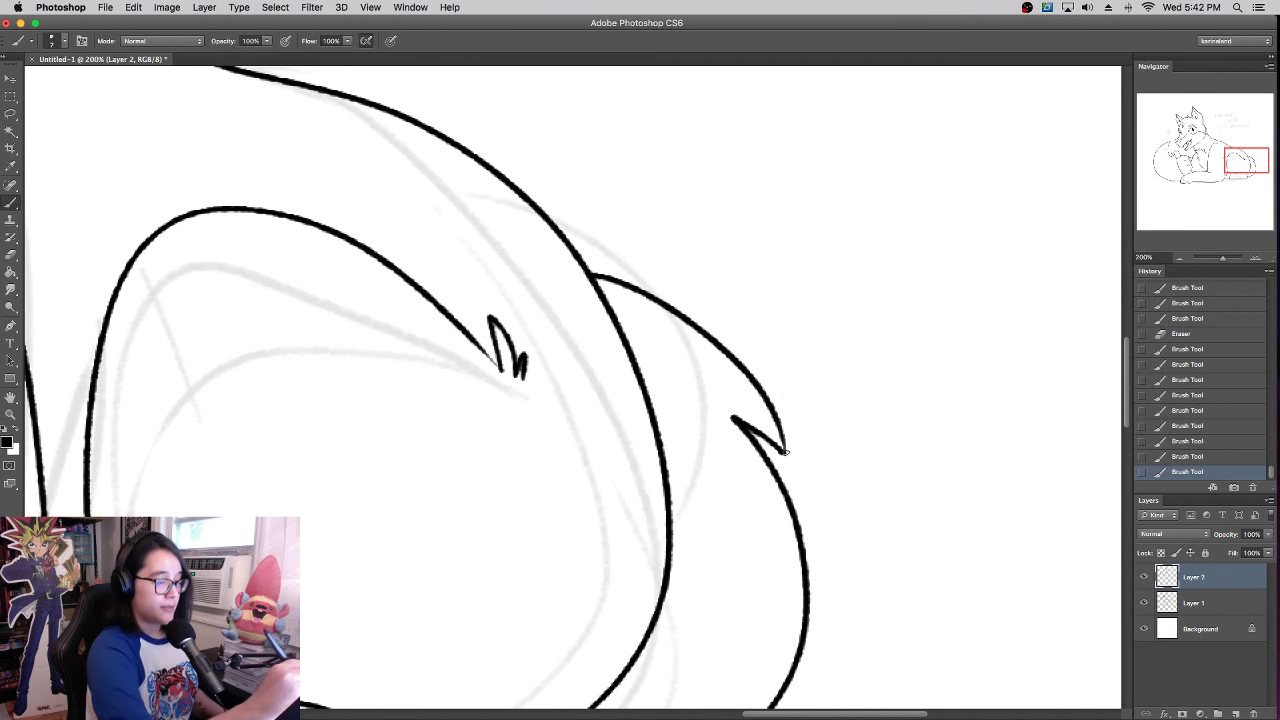
drag(786, 453, 781, 426)
key(super+z)
drag(880, 504, 989, 239)
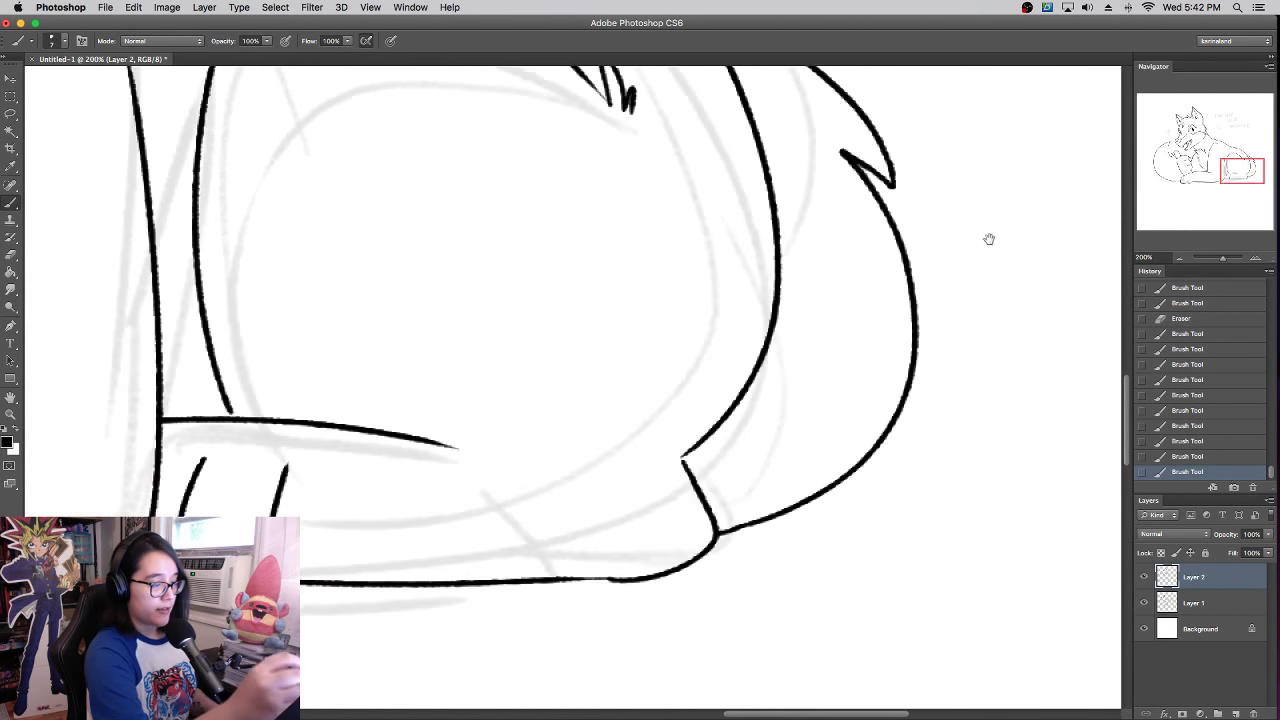
- Thicken the thin join in the hind foot's underside line near the heel
drag(749, 464, 997, 397)
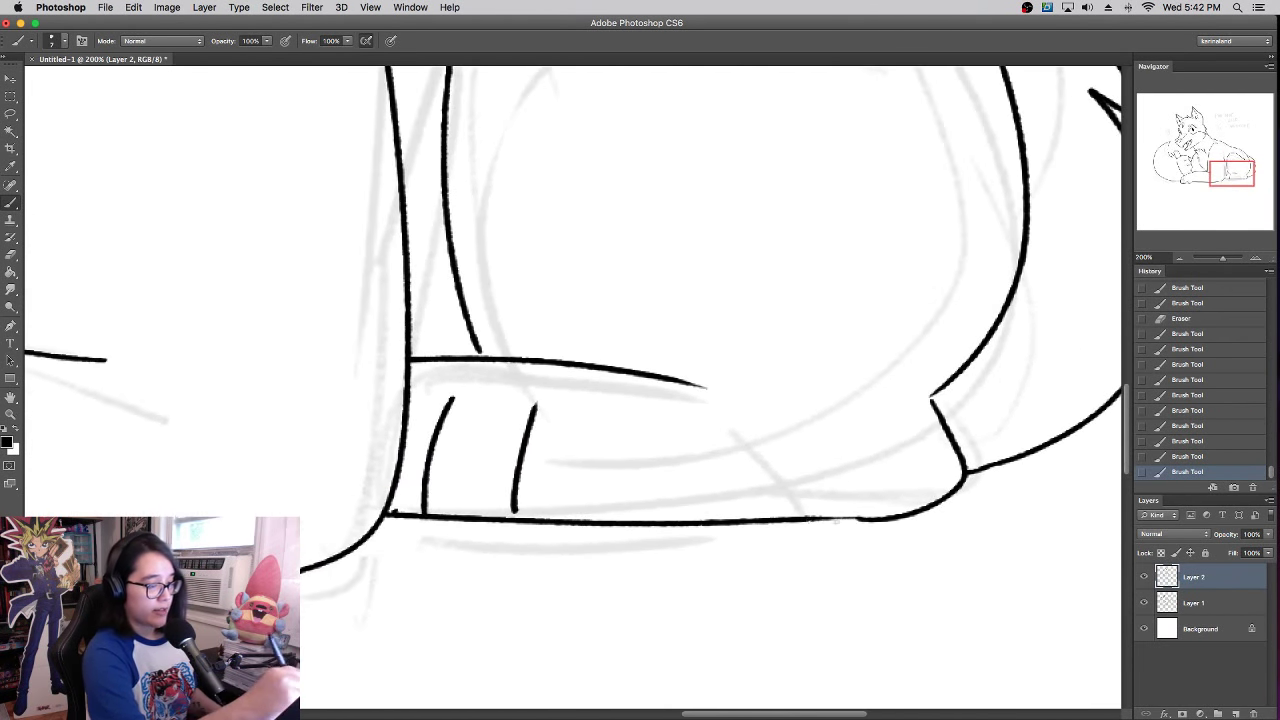
key(super+z)
drag(808, 519, 864, 519)
key(super+z)
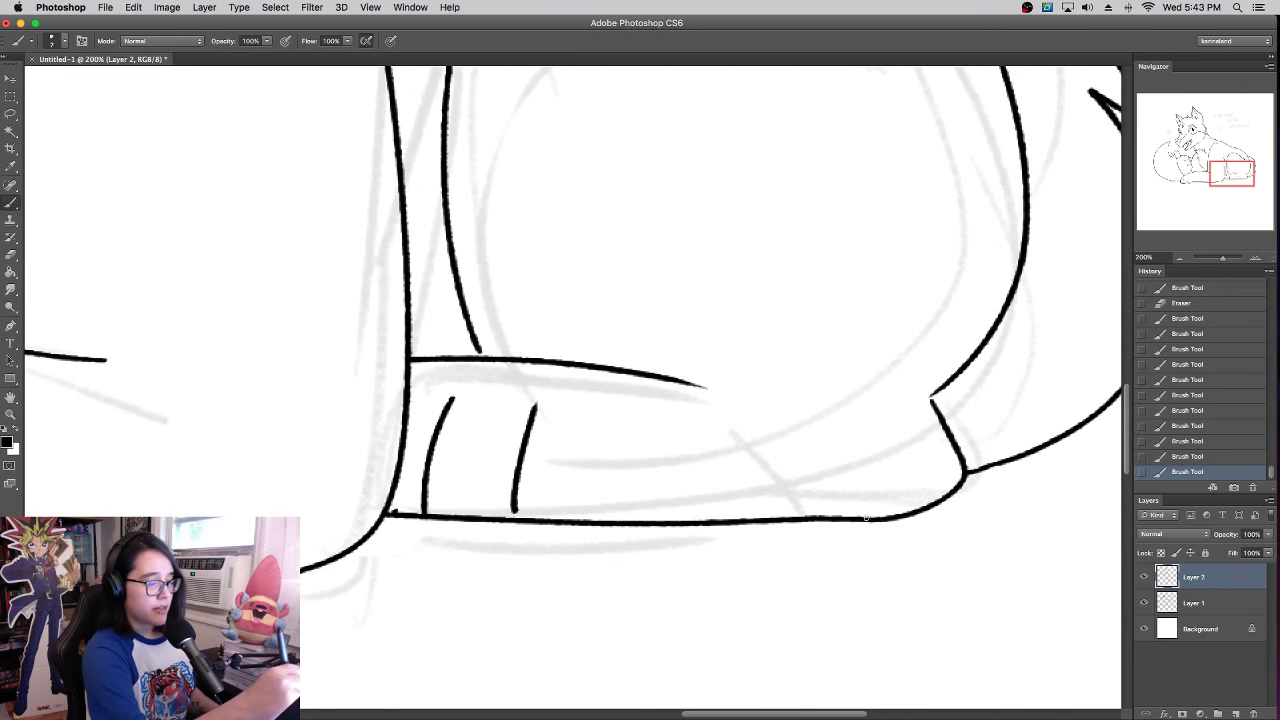
- Clean the bump where the hind foot's underside meets the front leg with the Eraser, and close the corner above the heel
drag(407, 505, 402, 501)
key(super+z)
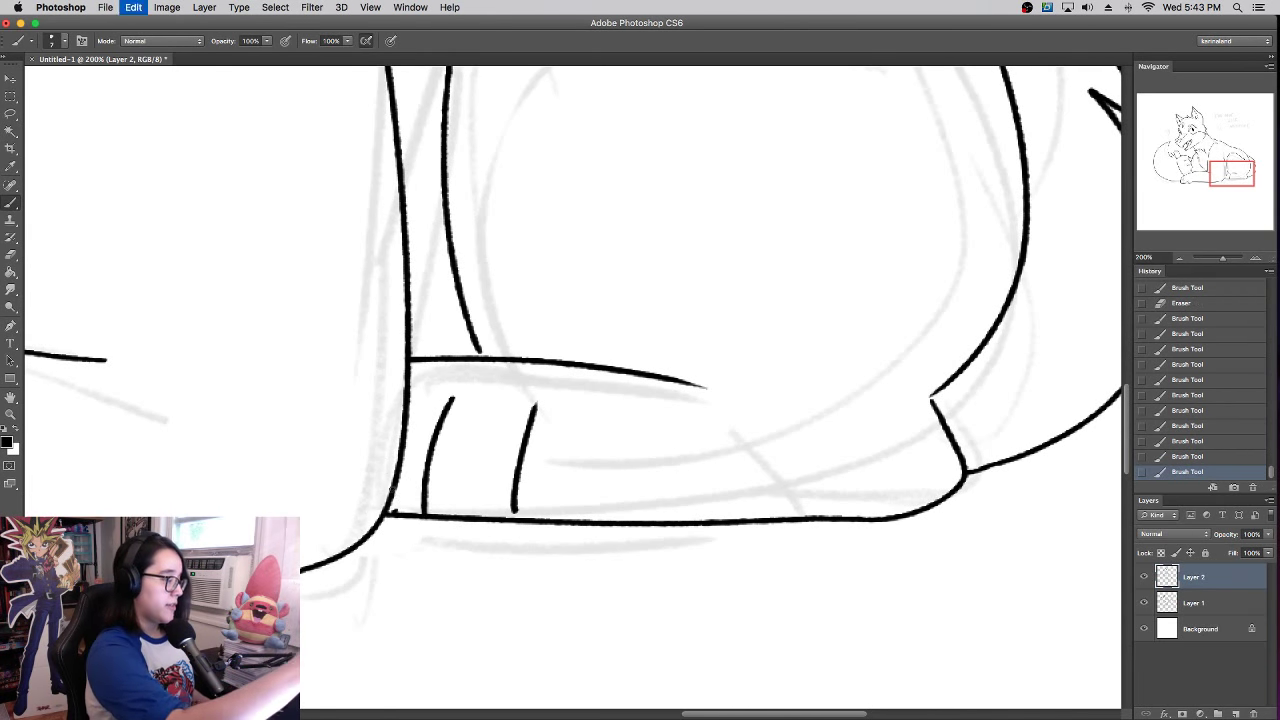
key(e)
right_click(585, 386)
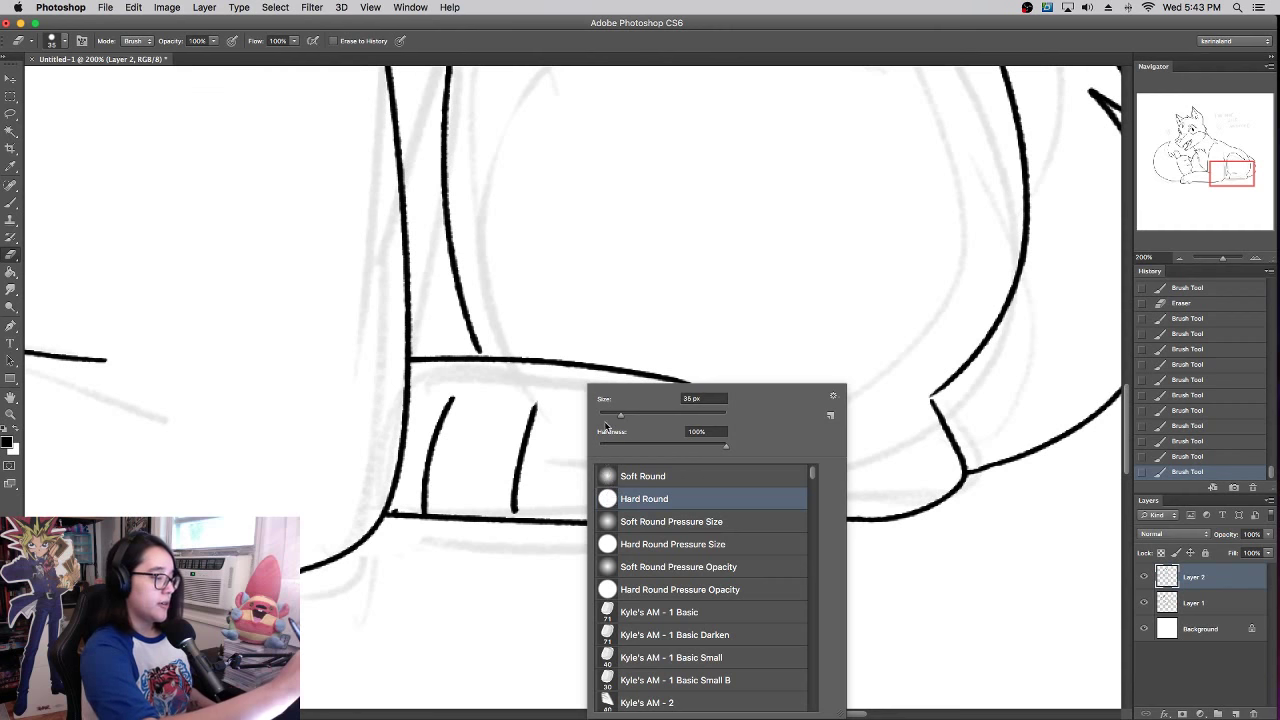
click(402, 502)
key(super+z)
mouse_move(400, 506)
mouse_down()
mouse_move(397, 484)
mouse_move(424, 518)
mouse_up()
click(11, 203)
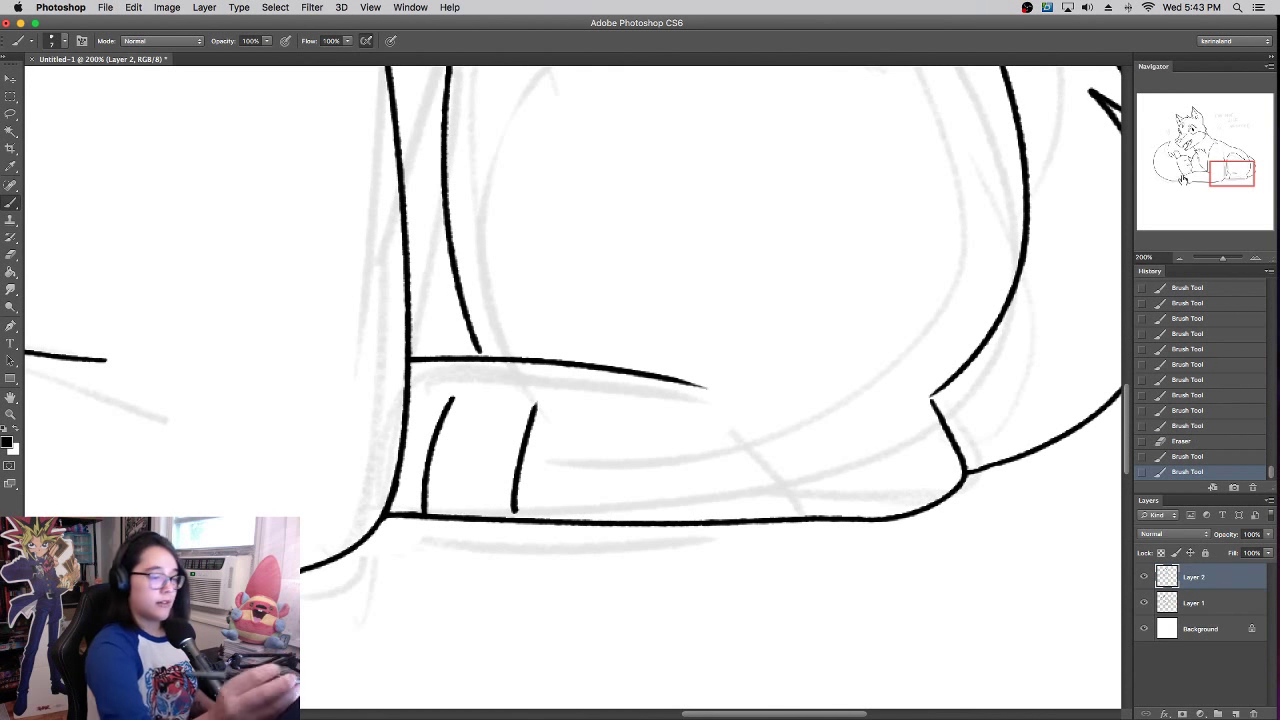
drag(932, 396, 934, 402)
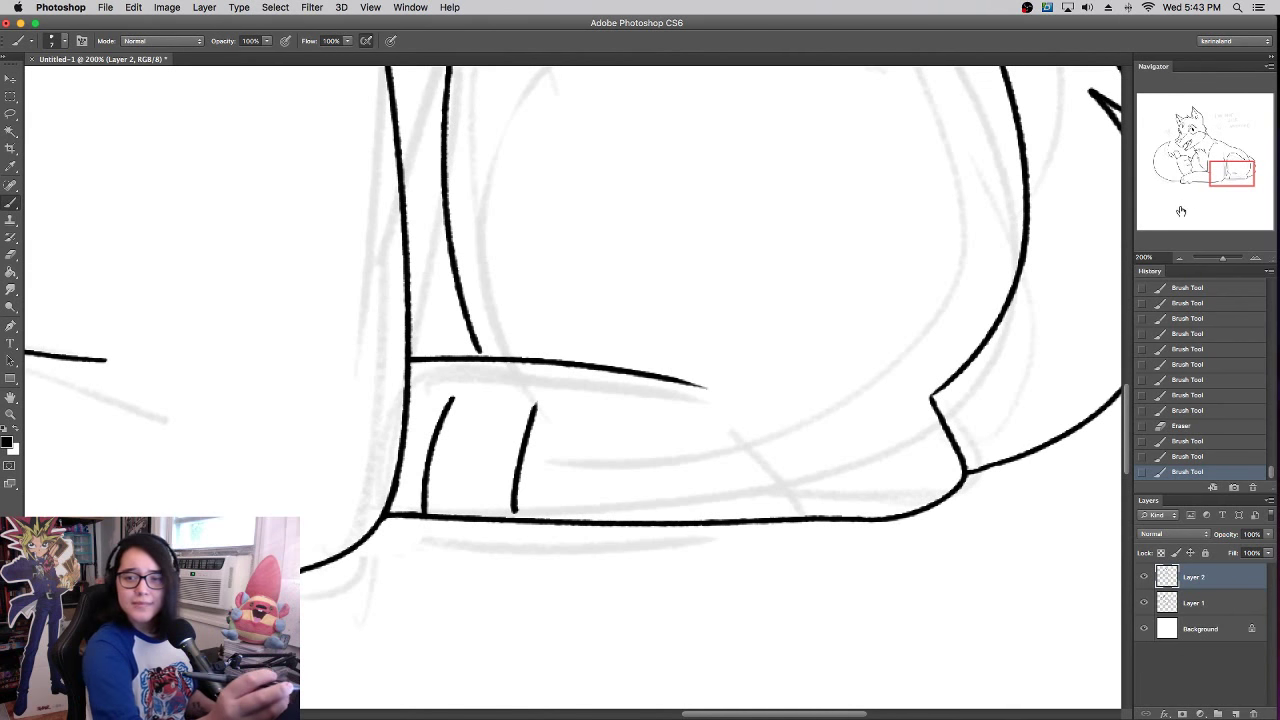
- Clean the top outline of the thumbs-up fist with the Eraser and retouch its line with the brush
drag(1222, 258, 1220, 264)
mouse_move(834, 312)
mouse_down()
mouse_move(951, 371)
mouse_move(918, 381)
mouse_move(1062, 330)
mouse_up()
click(1255, 259)
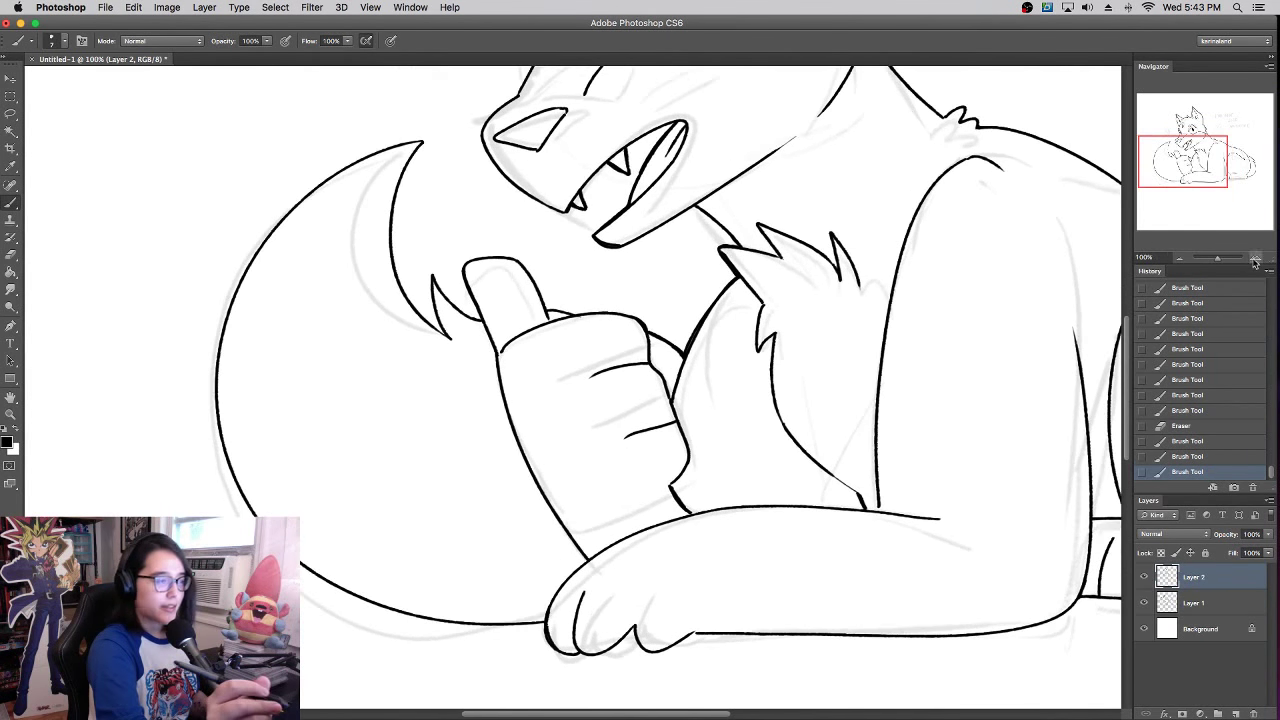
key(e)
drag(581, 326, 564, 313)
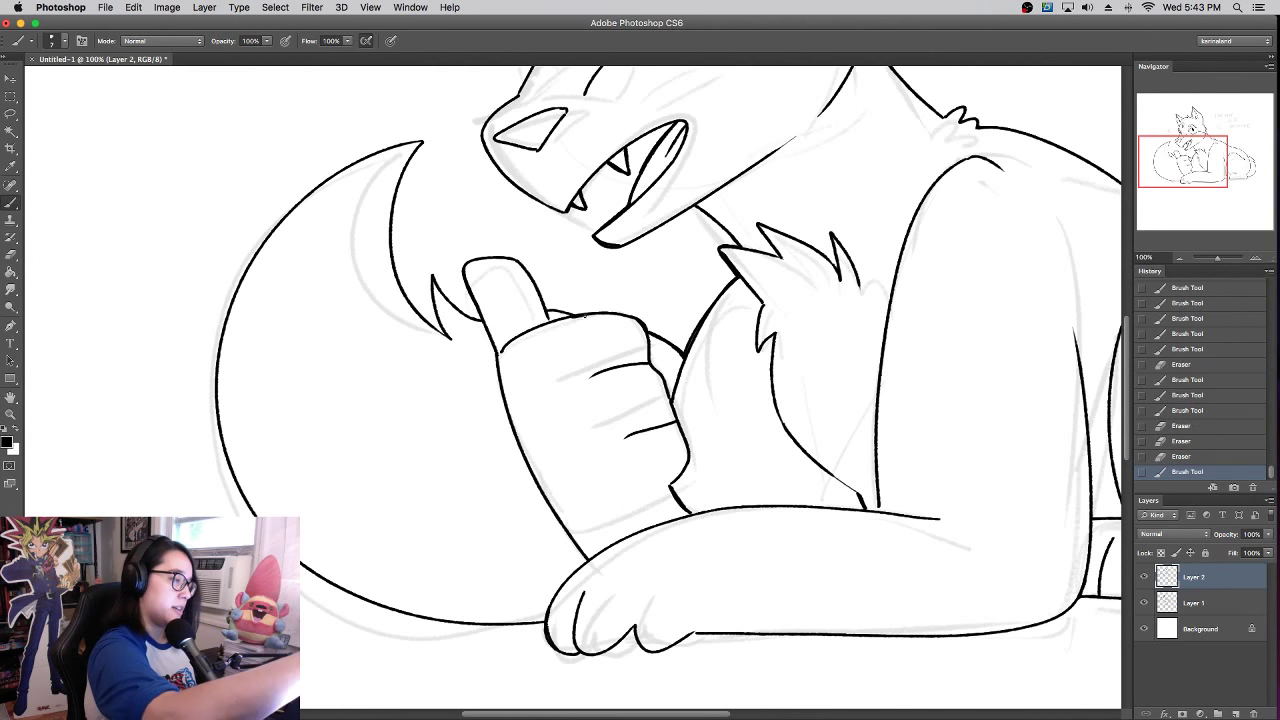
key(super+z)
key(super+z)
key(super+z)
key(super+z)
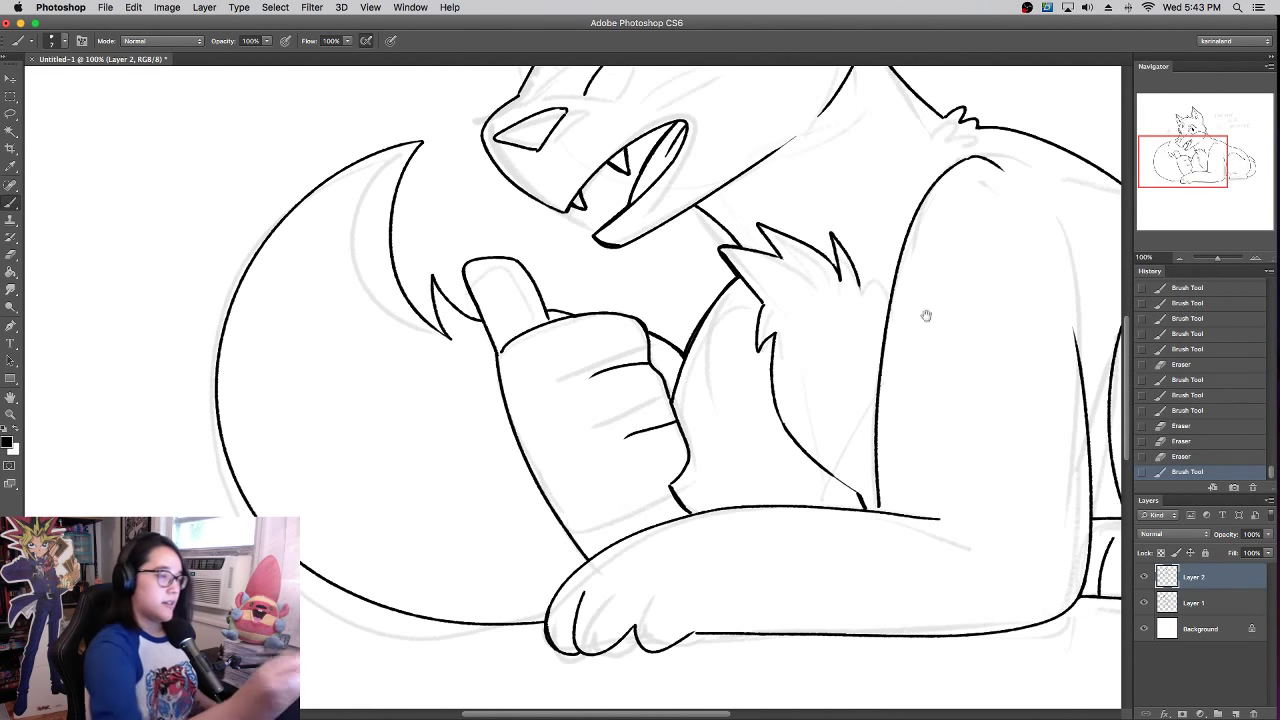
- Draw the lower curve of the far eye to close its outline beside the muzzle
drag(926, 316, 891, 630)
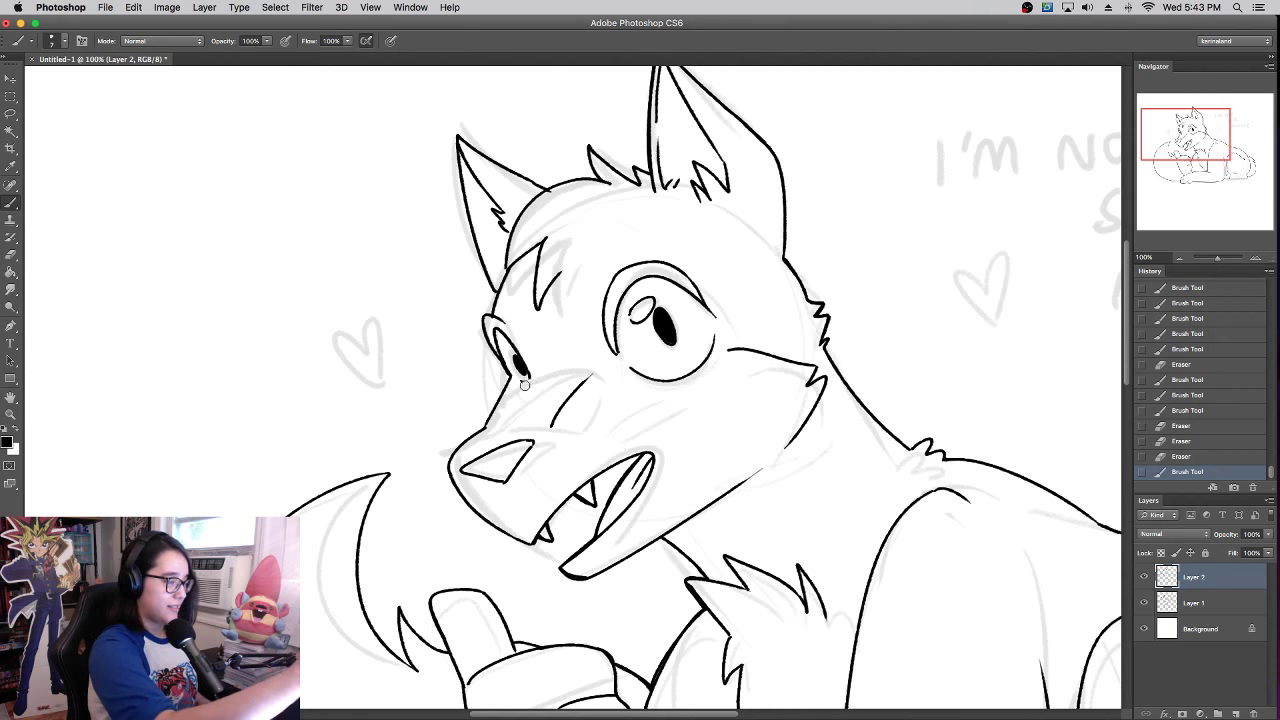
drag(524, 382, 532, 400)
key(super+z)
key(super+z)
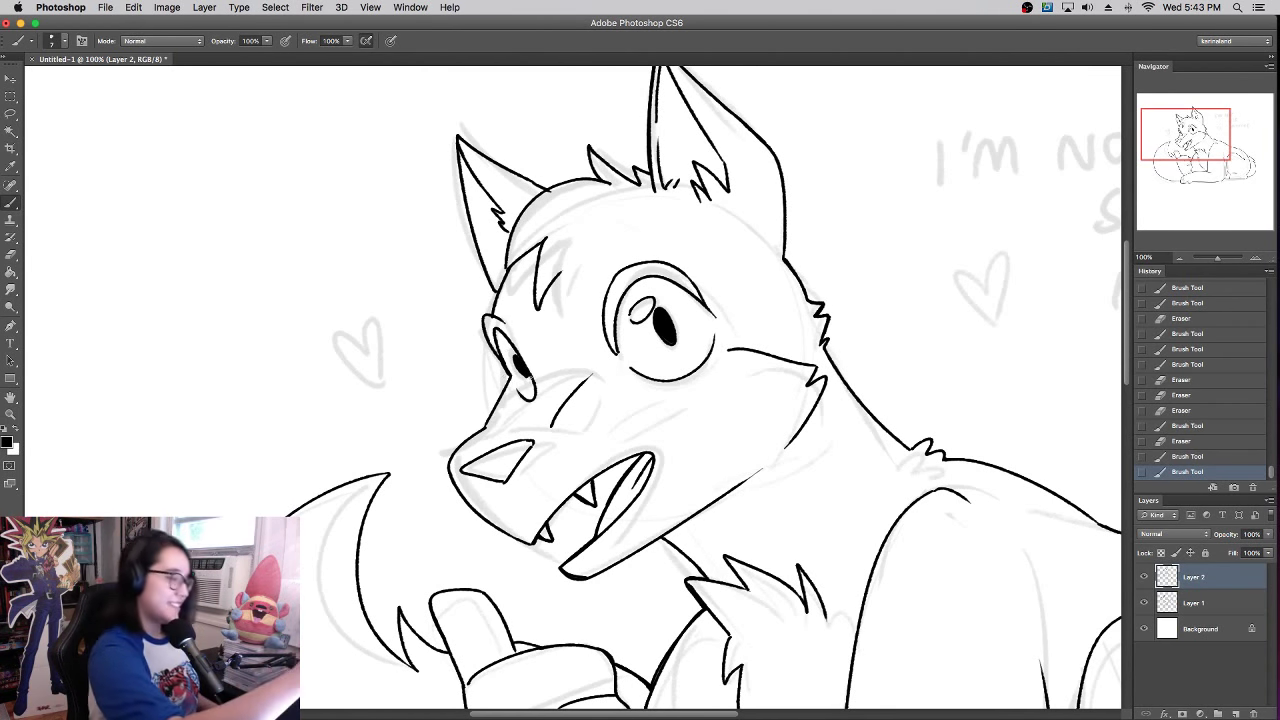
- Draw a small rounded highlight at the upper edge of the far eye's pupil
mouse_move(510, 342)
mouse_down()
mouse_move(526, 380)
mouse_move(504, 358)
mouse_up()
key(super+z)
key(super+z)
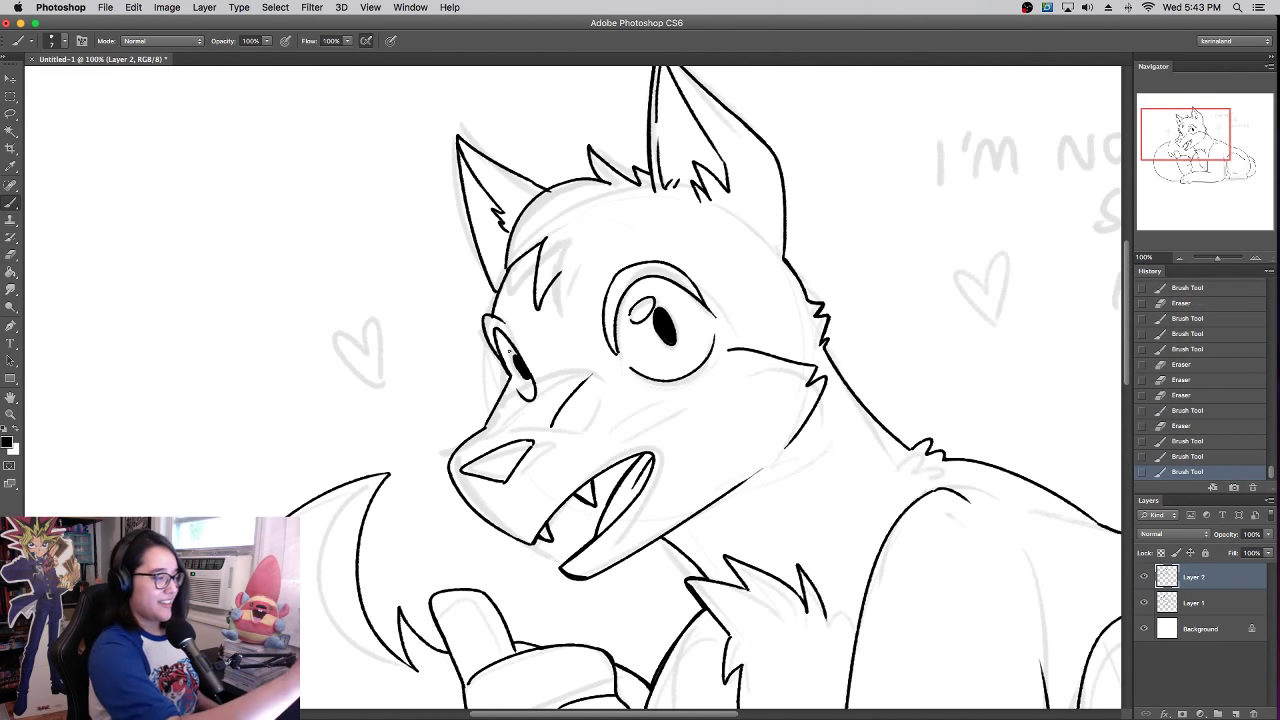
key(super+z)
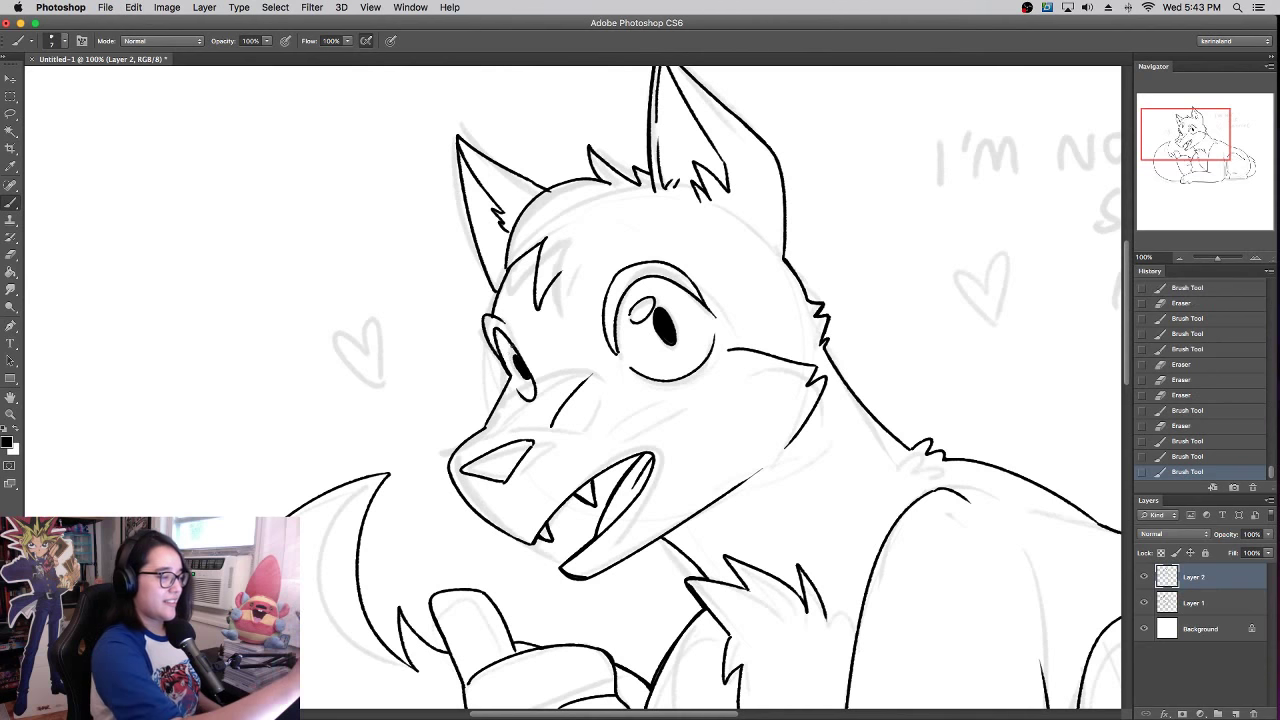
drag(513, 346, 508, 358)
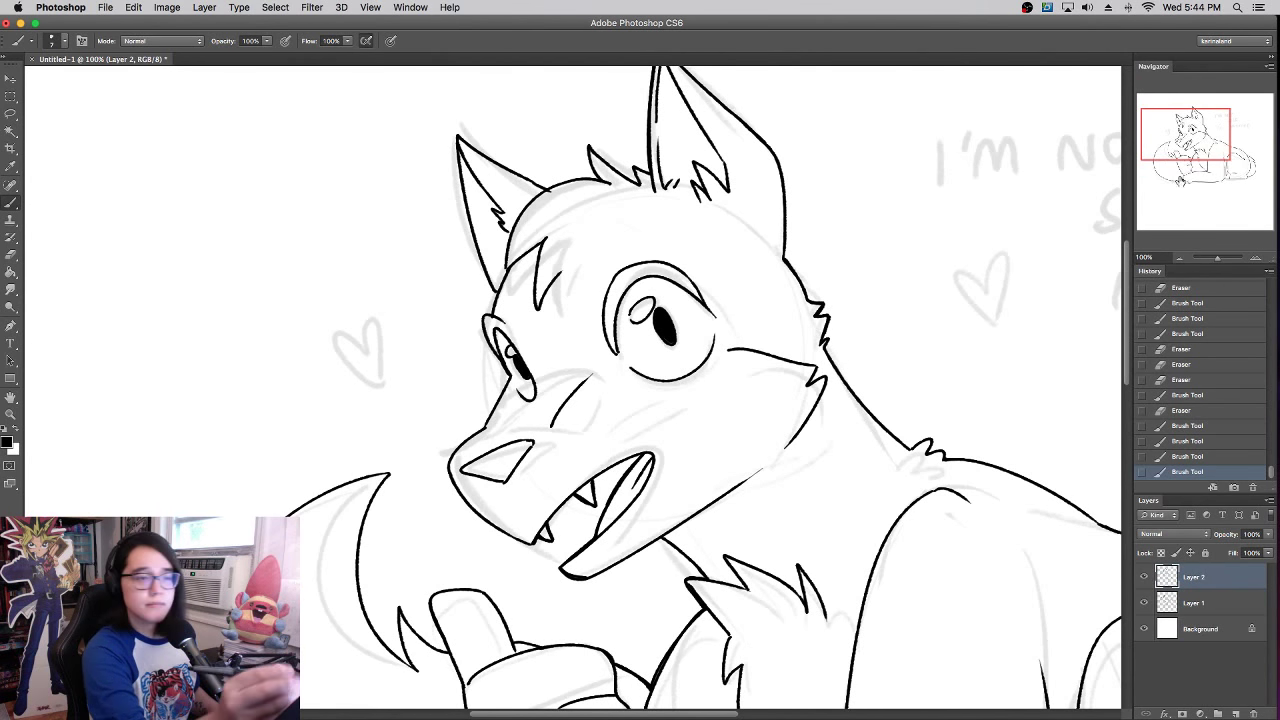
- Touch up the join between the resting front paw's toes and the forearm's underside line
scroll(573, 390, down, 10)
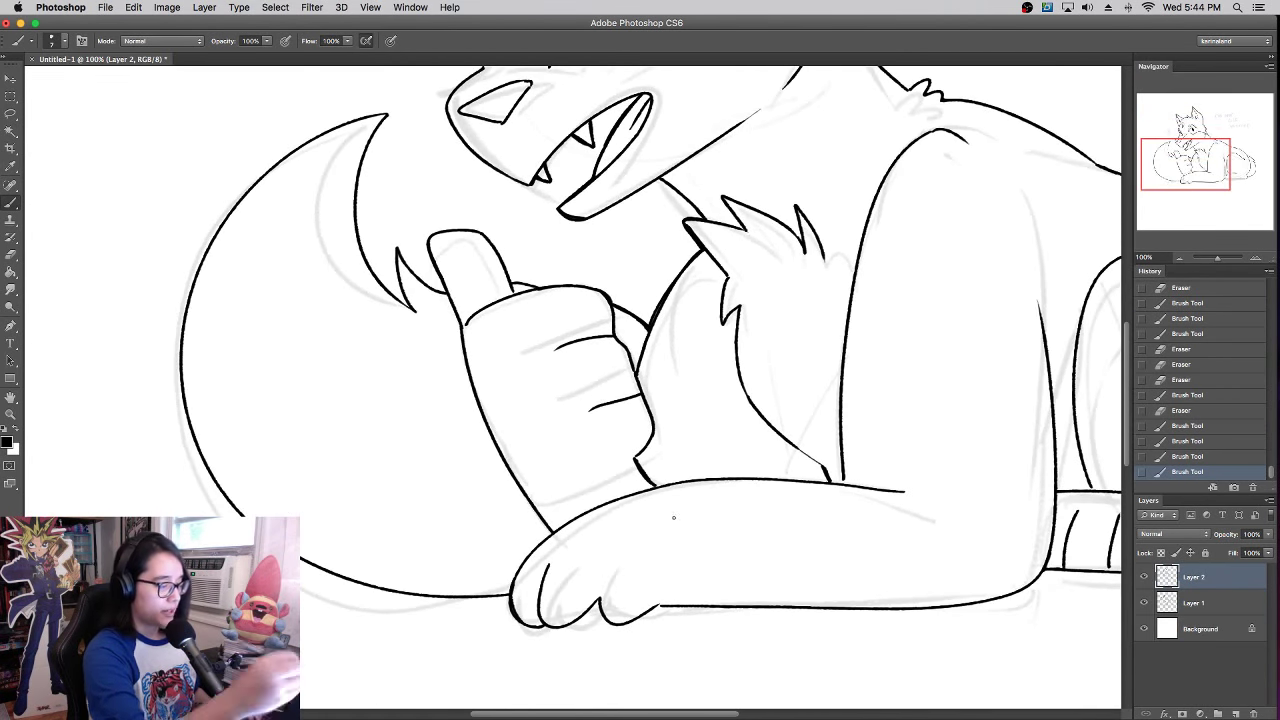
scroll(673, 517, down, 5)
key(super+z)
drag(598, 457, 626, 449)
scroll(618, 435, up, 8)
scroll(618, 435, right, 5)
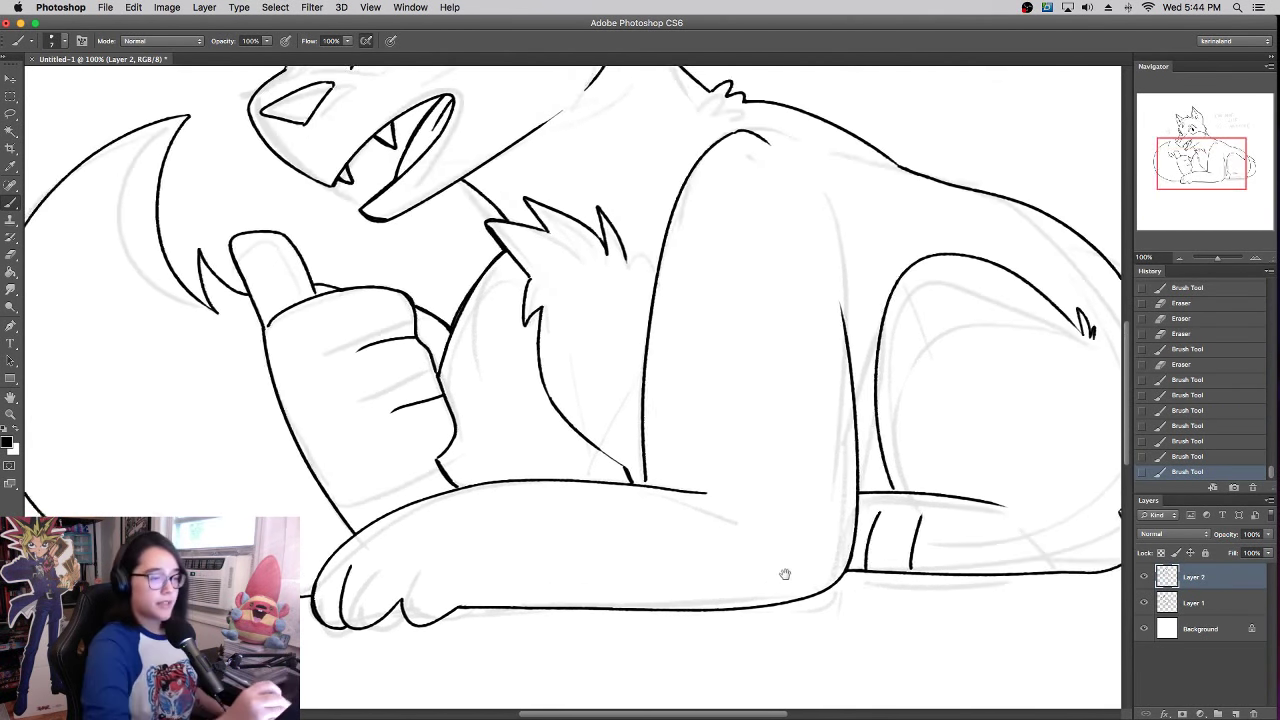
- Select the empty area outside the dog's outline on Layer 2 with the Magic Wand
key(l)
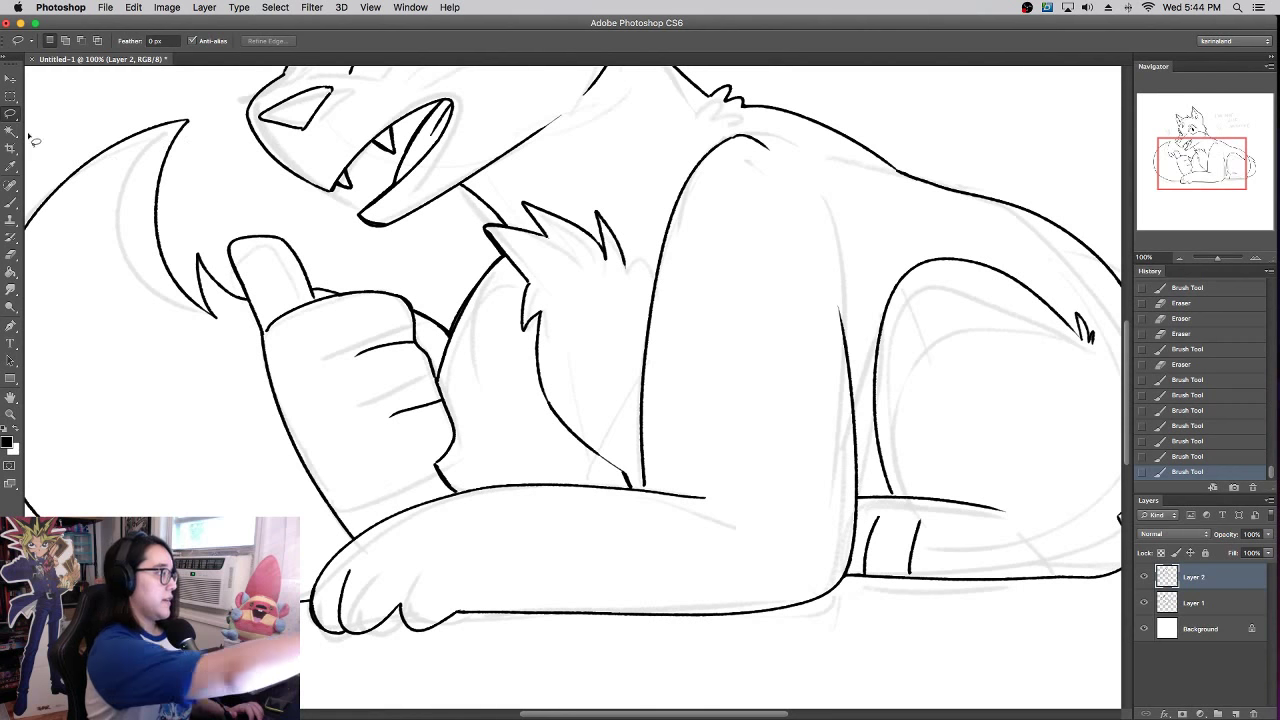
key(w)
click(945, 634)
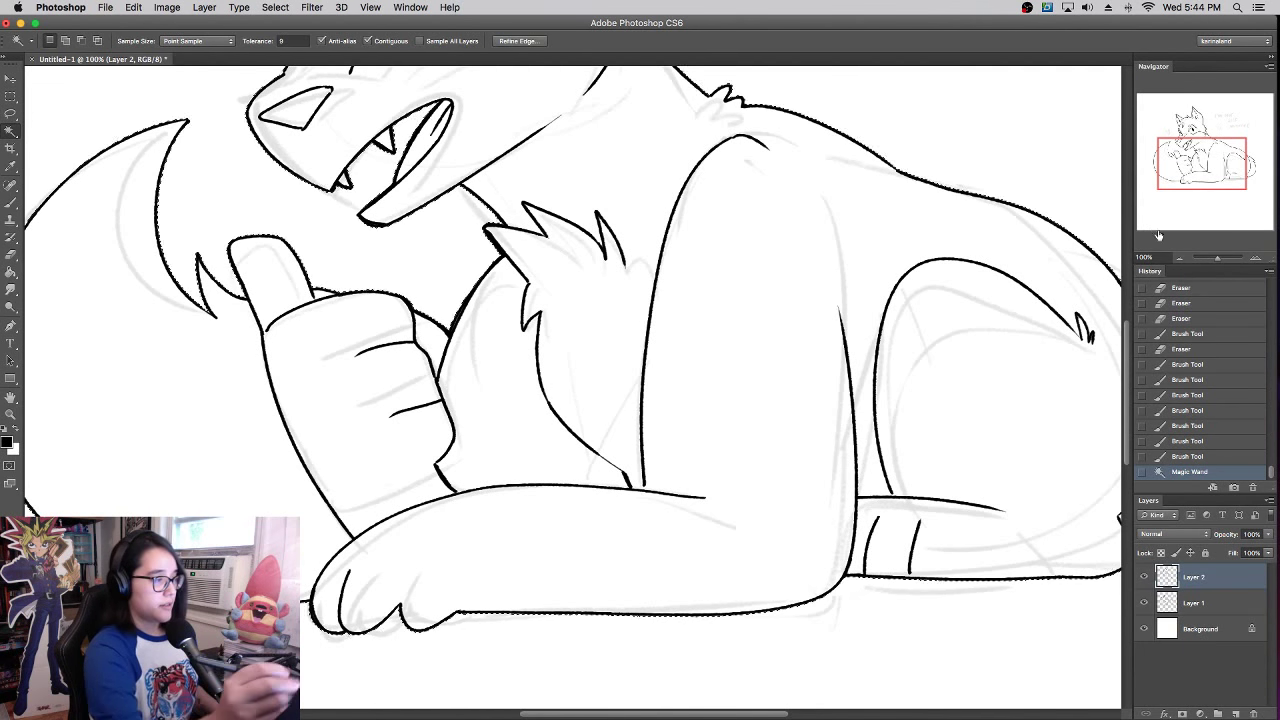
click(1179, 258)
click(1179, 260)
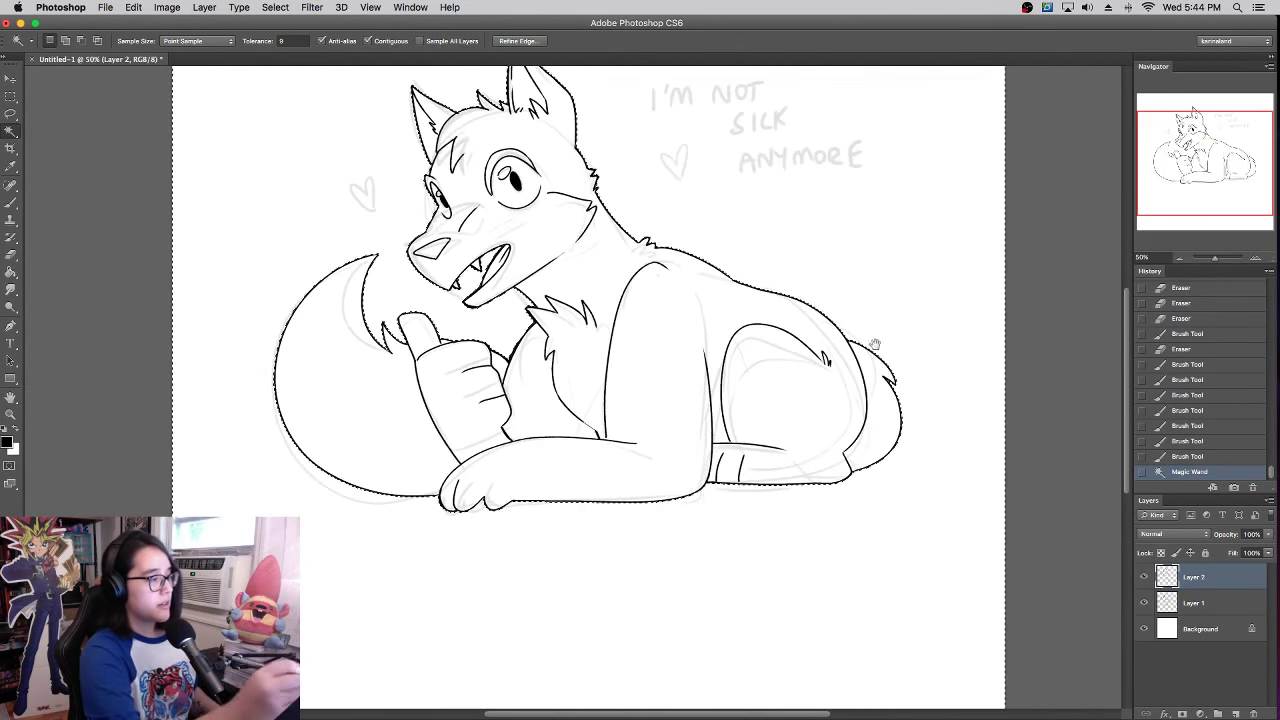
drag(886, 342, 916, 451)
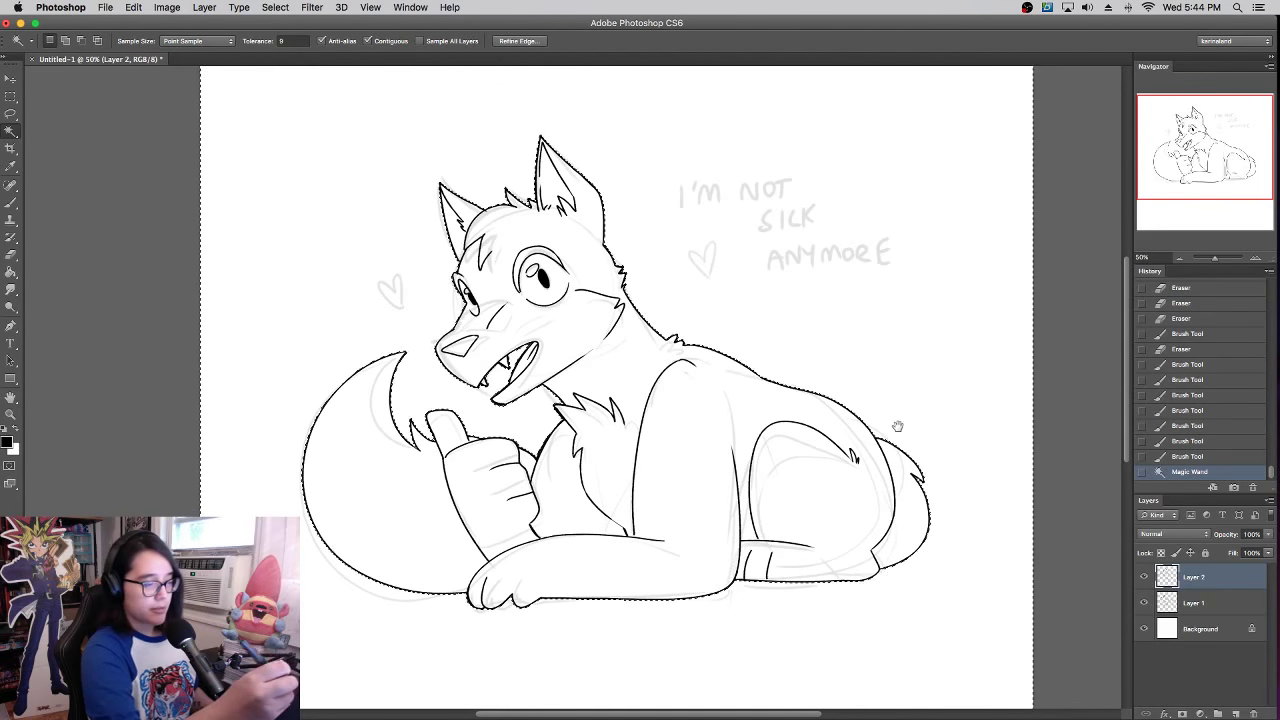
click(1255, 260)
drag(824, 355, 800, 274)
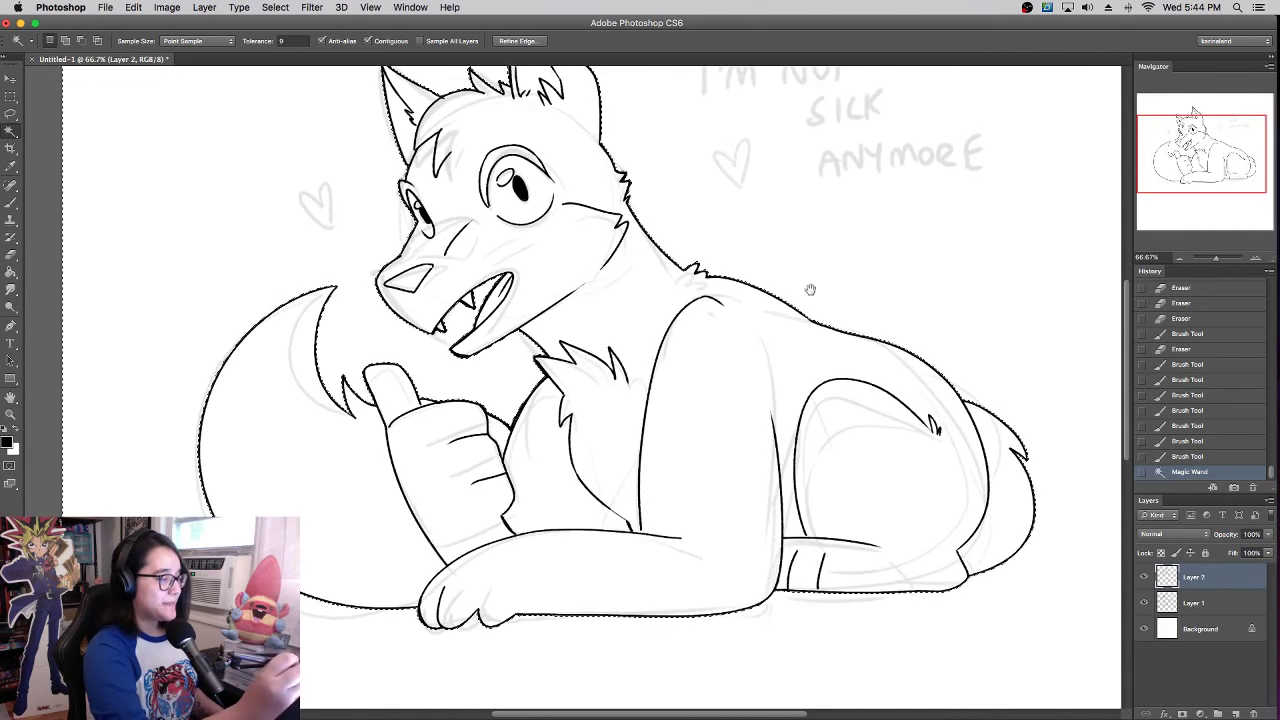
- Expand the selection by 1 pixel and invert it so that it covers the dog
click(311, 7)
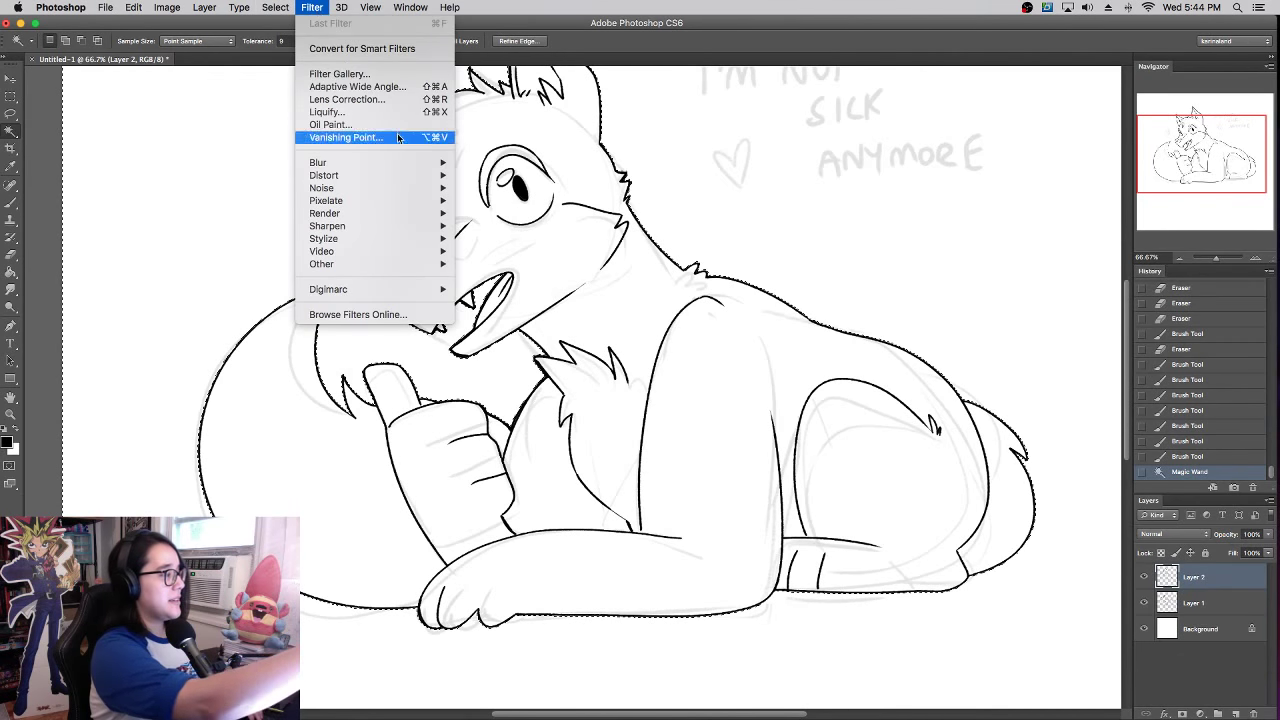
mouse_move(340, 175)
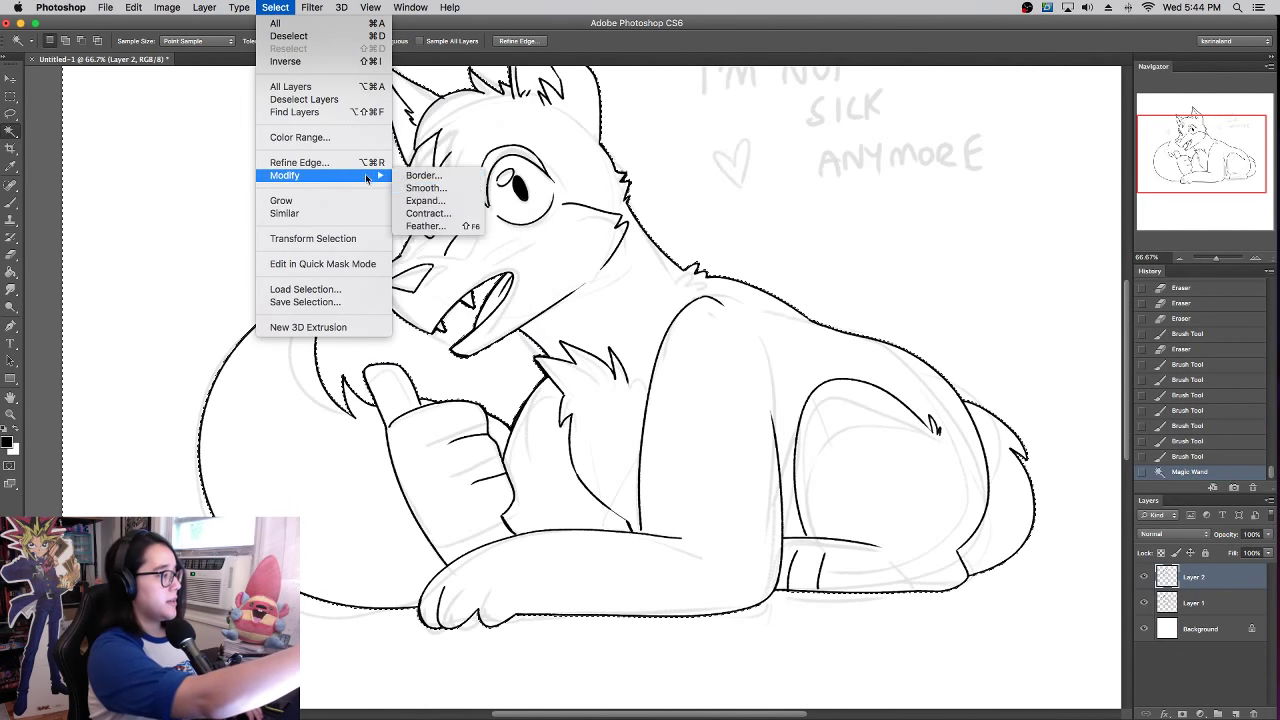
click(422, 201)
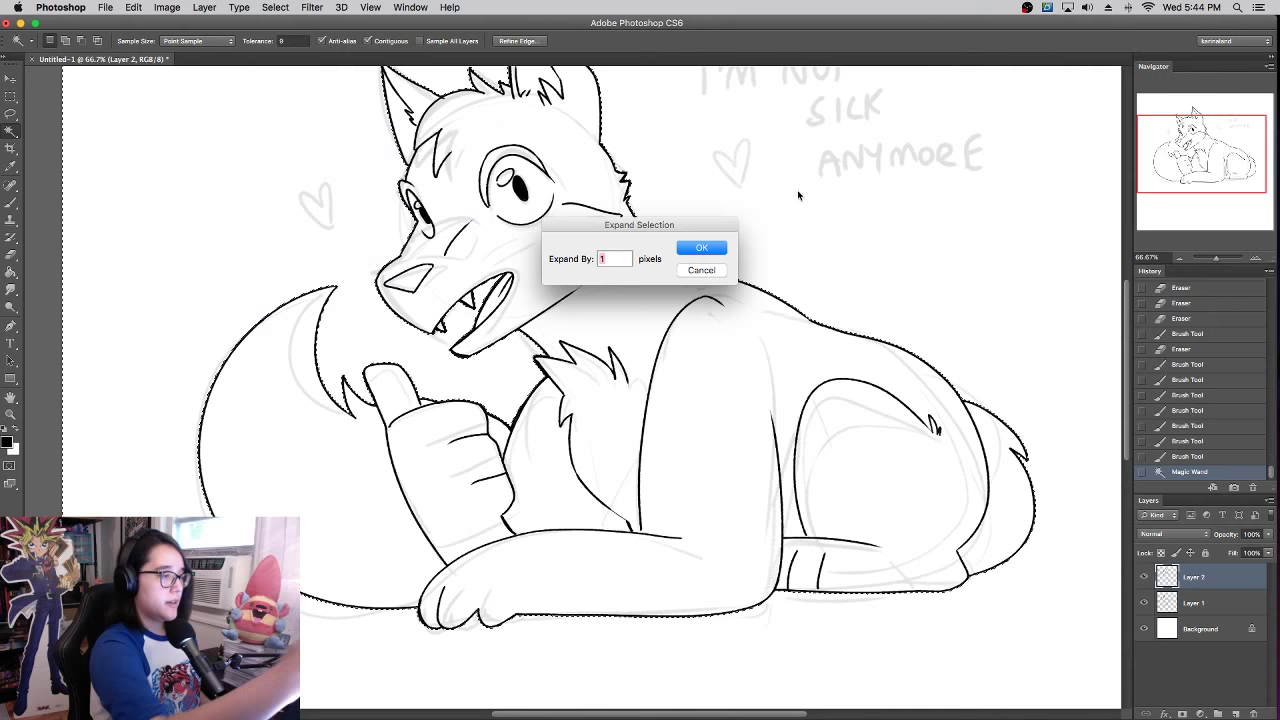
click(716, 250)
key(g)
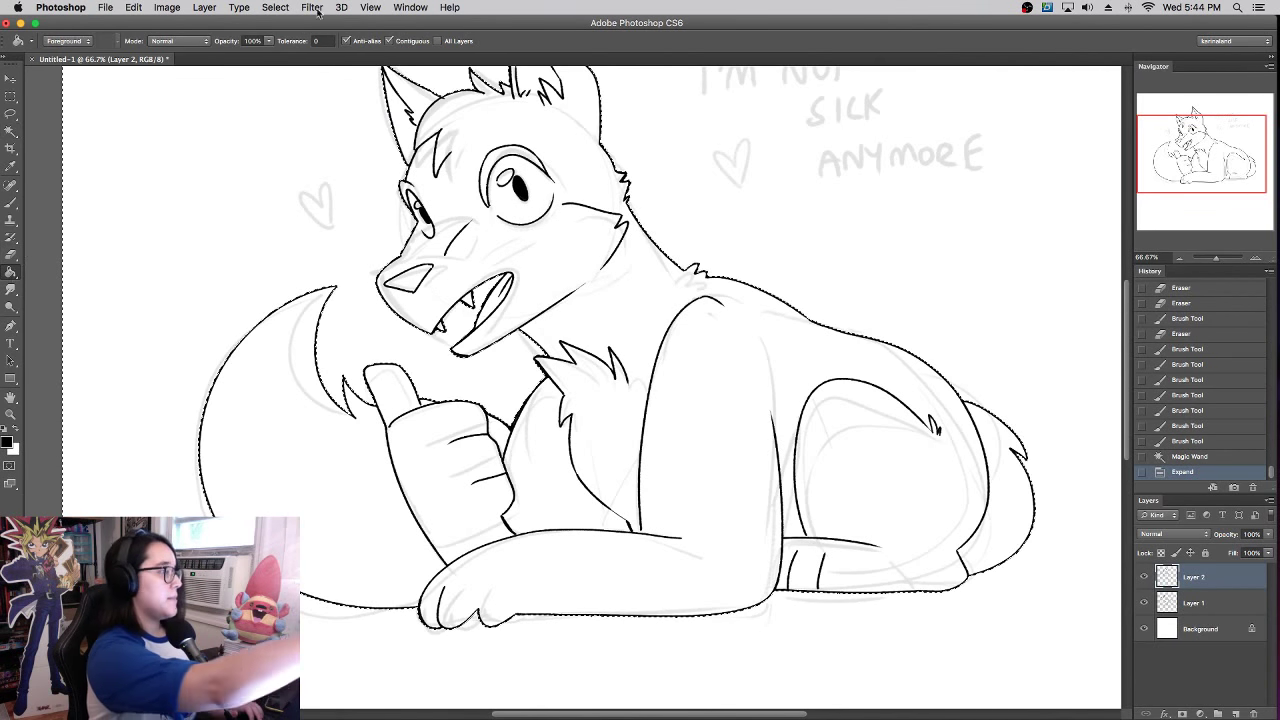
click(313, 8)
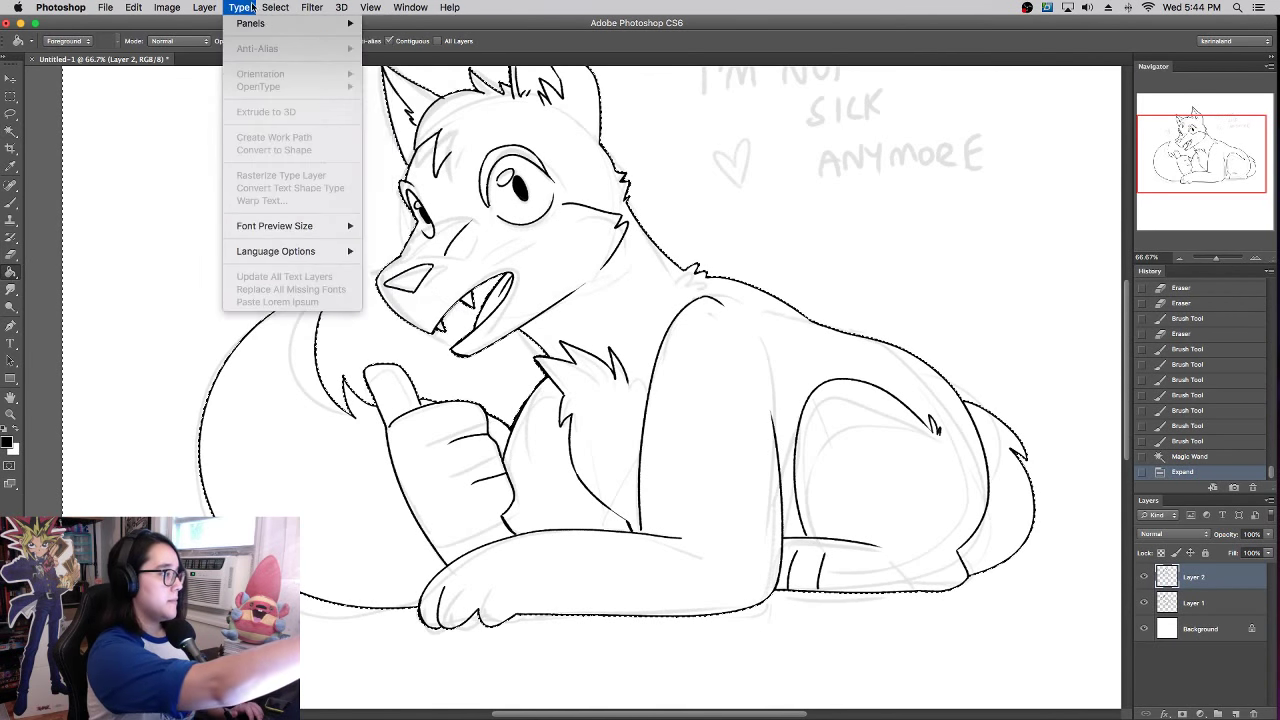
mouse_move(333, 7)
mouse_move(284, 7)
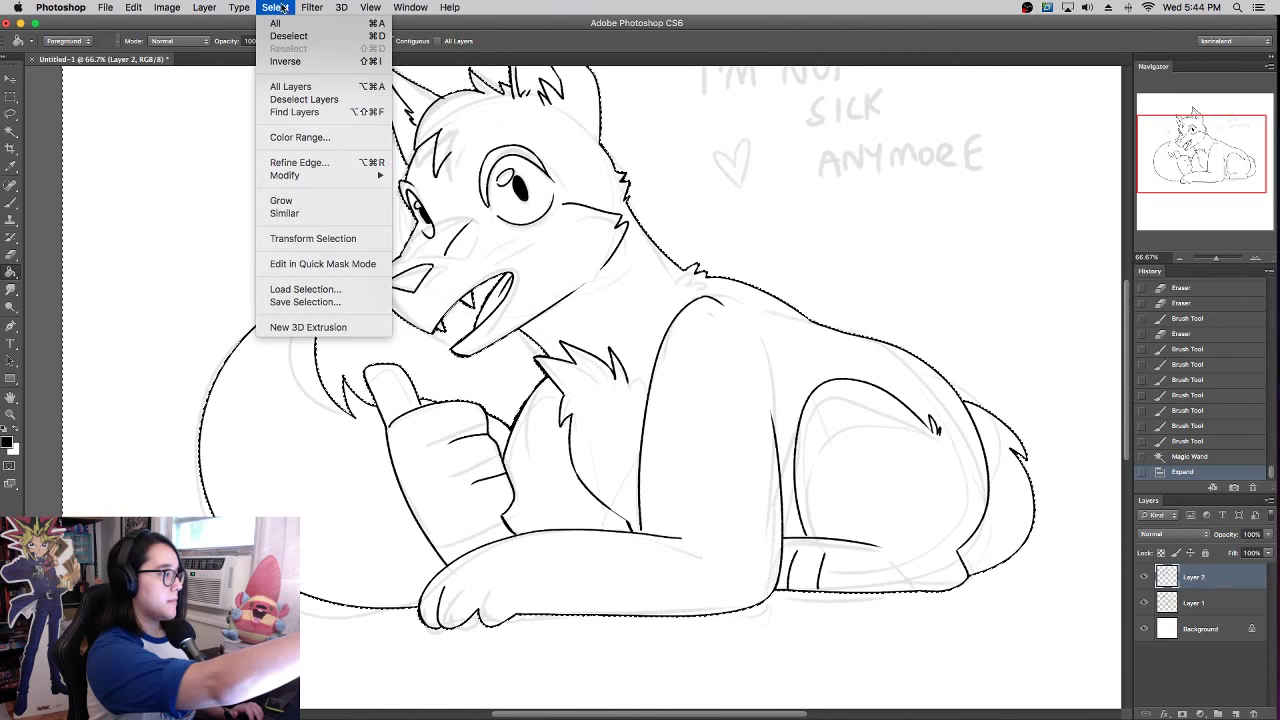
click(312, 60)
- Add a new layer between the line art and the sketch layer, and hide the sketch on Layer 1
click(1200, 603)
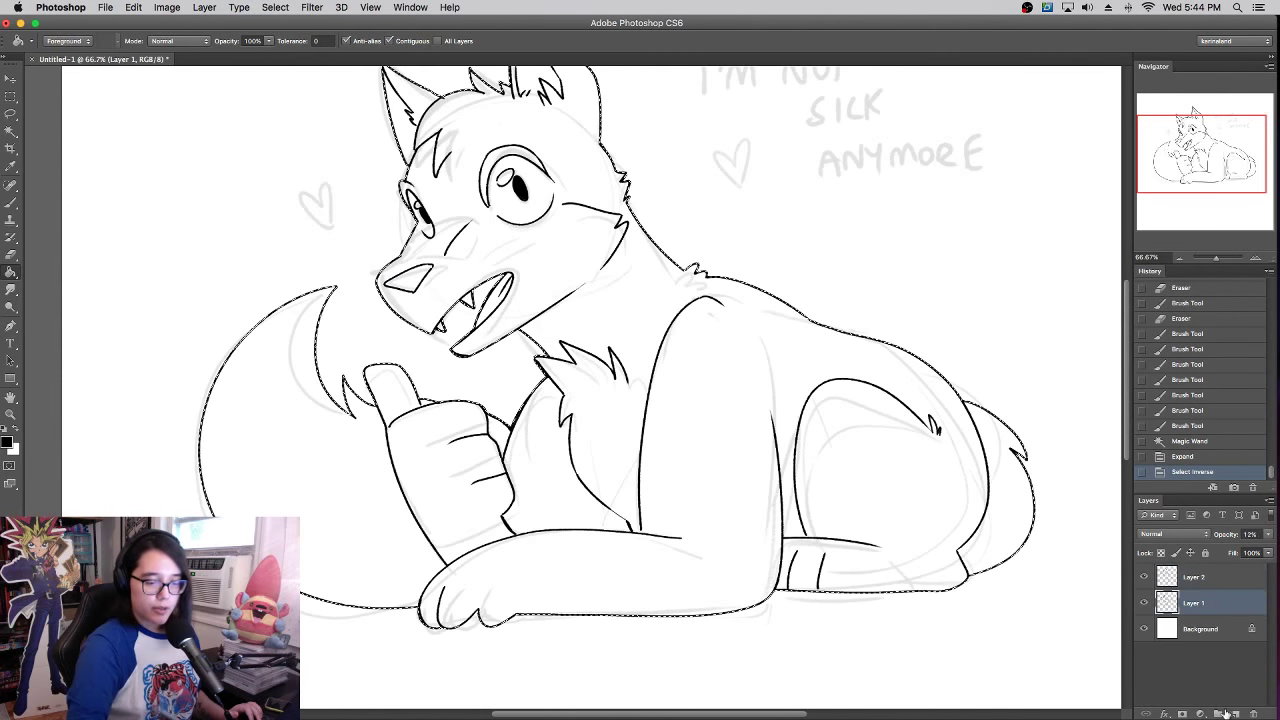
click(1234, 712)
click(1144, 628)
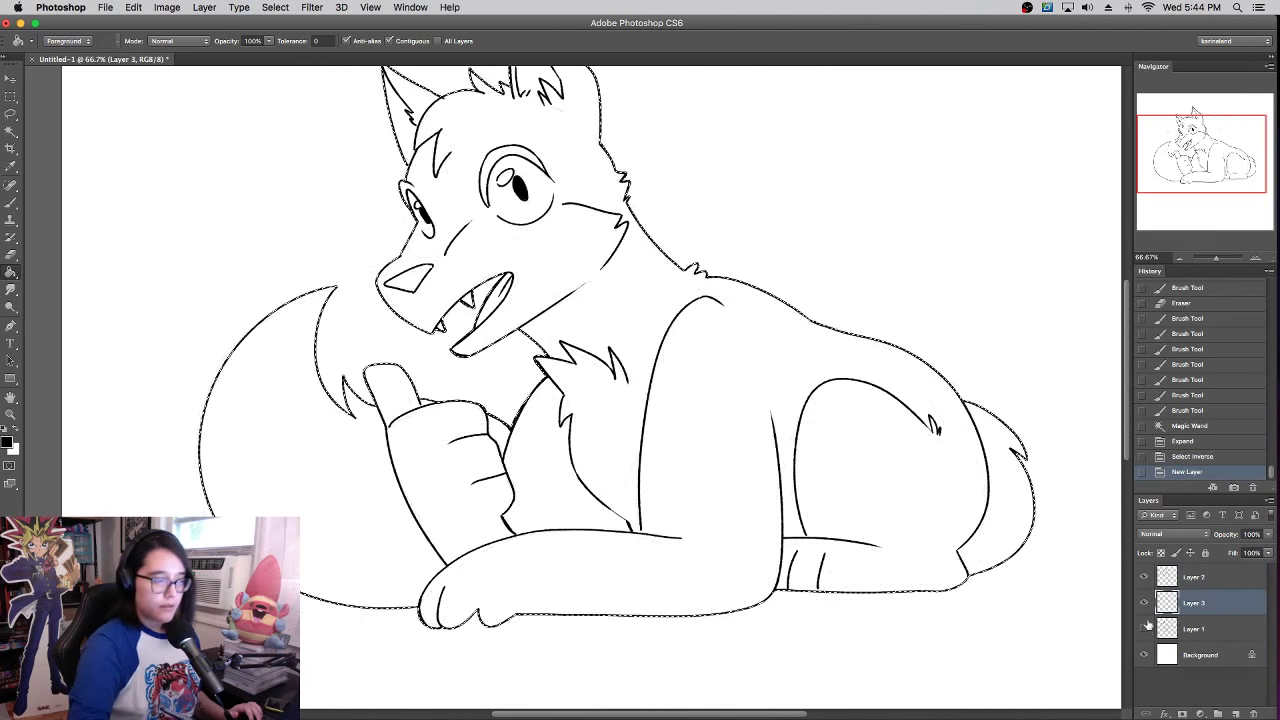
- Fill the selected dog silhouette on Layer 3 with muted green #89b7a6 and deselect
drag(842, 340, 831, 390)
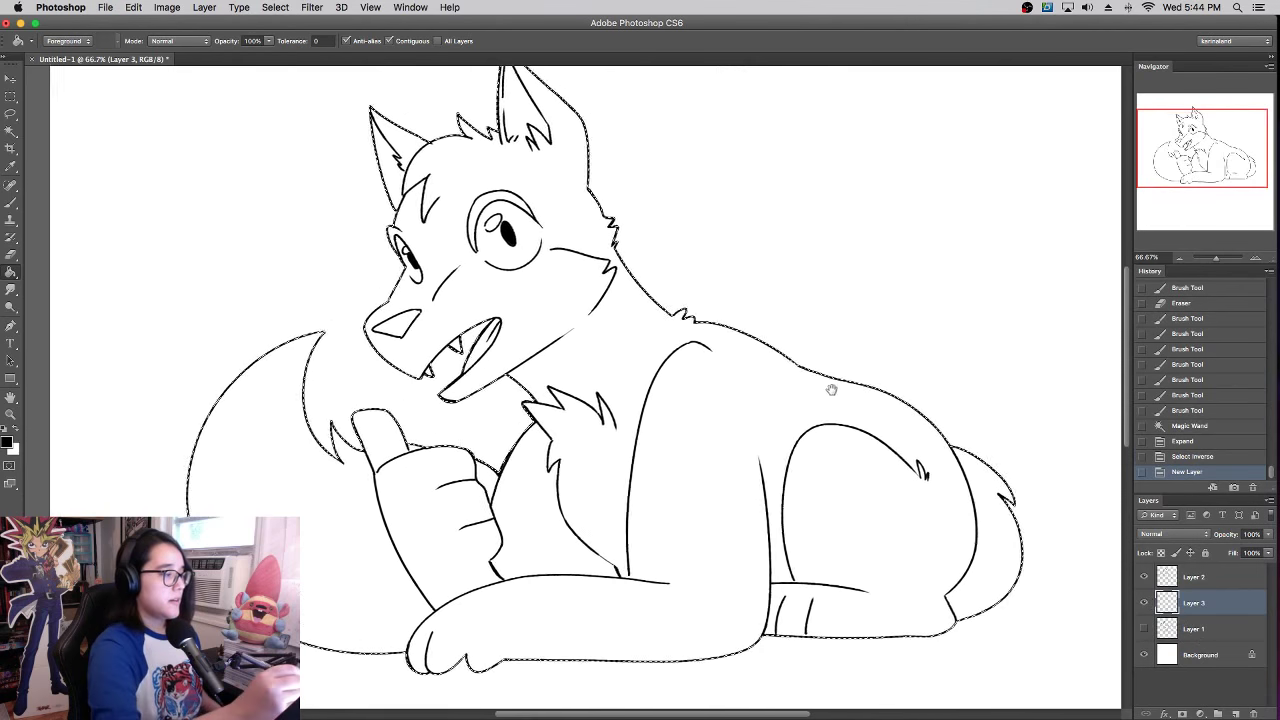
click(7, 441)
click(323, 573)
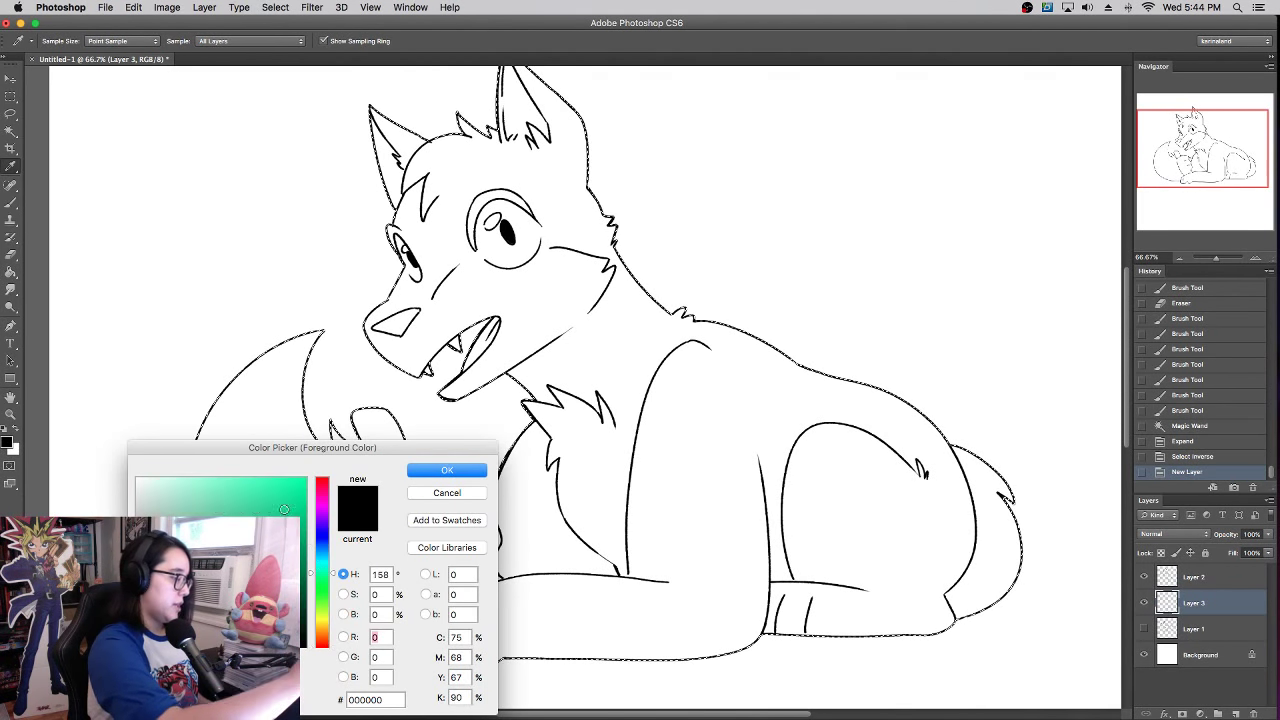
click(192, 520)
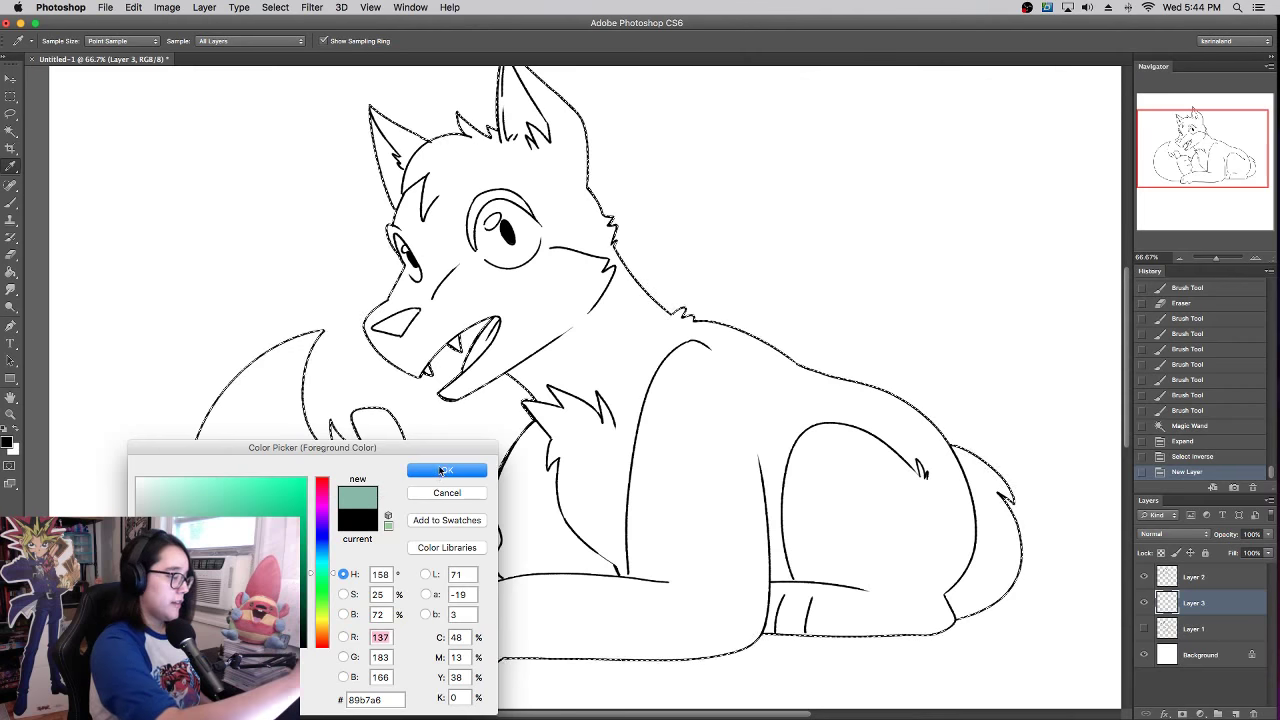
key(Return)
key(g)
click(691, 443)
key(super+d)
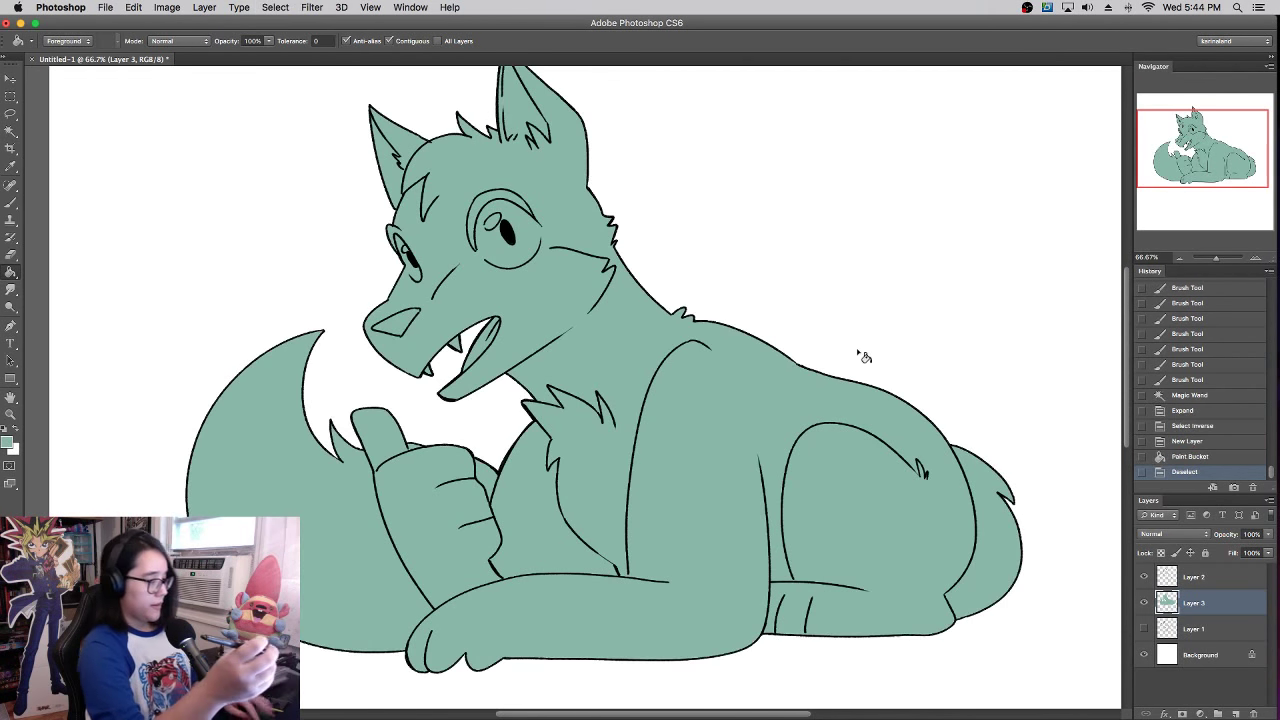
- Brush pale mint #c5e1d7 outlines for a chest fur tuft beside the front leg and the belly patch ahead of the thigh
click(11, 203)
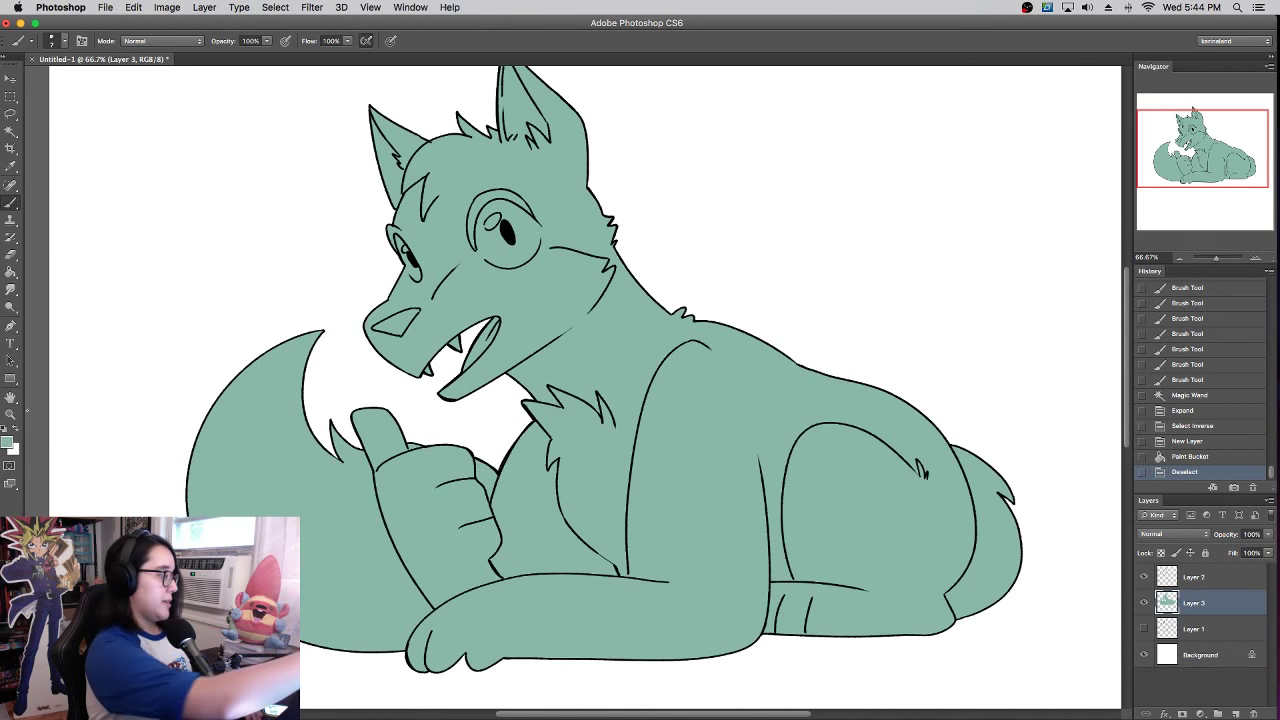
click(9, 441)
click(162, 495)
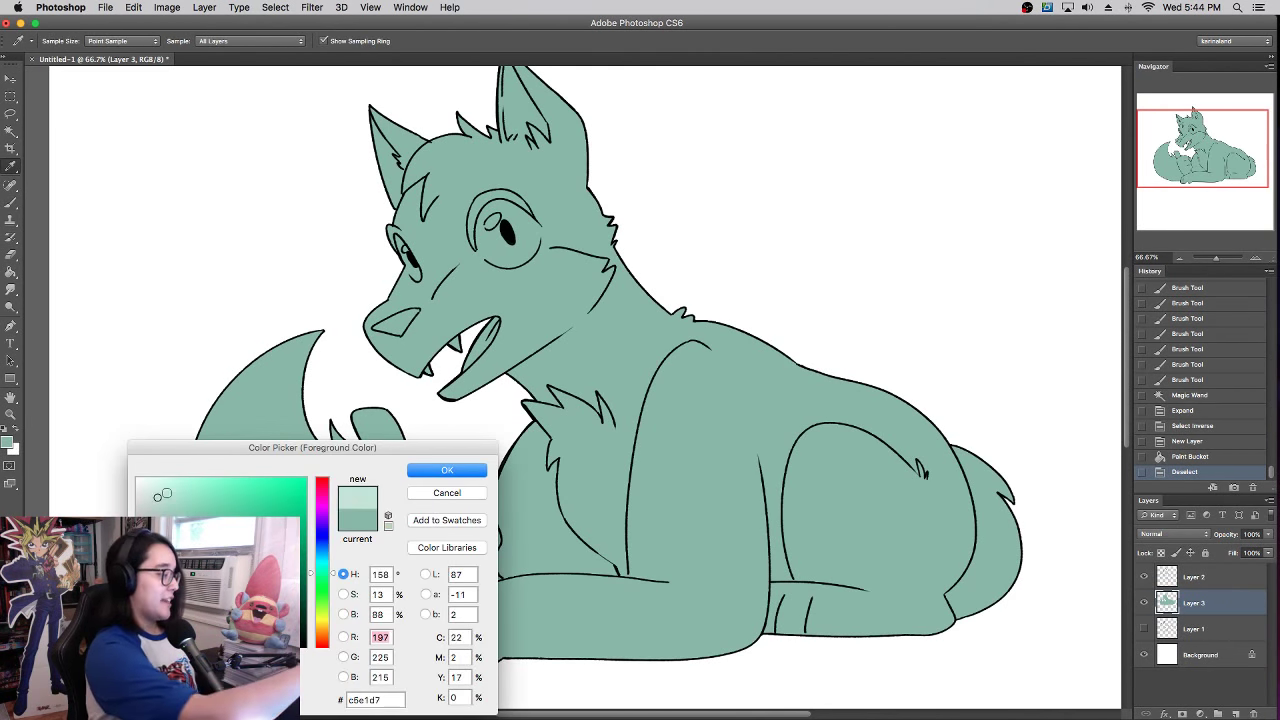
click(447, 471)
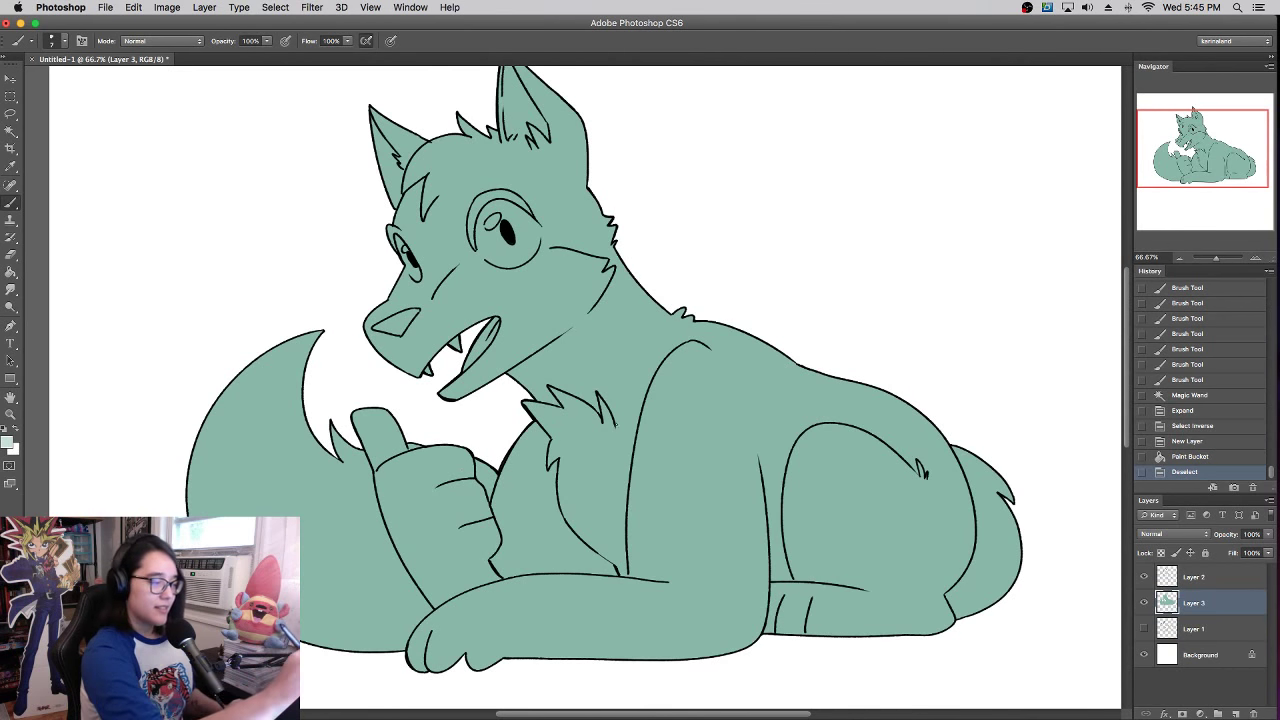
drag(619, 405, 632, 426)
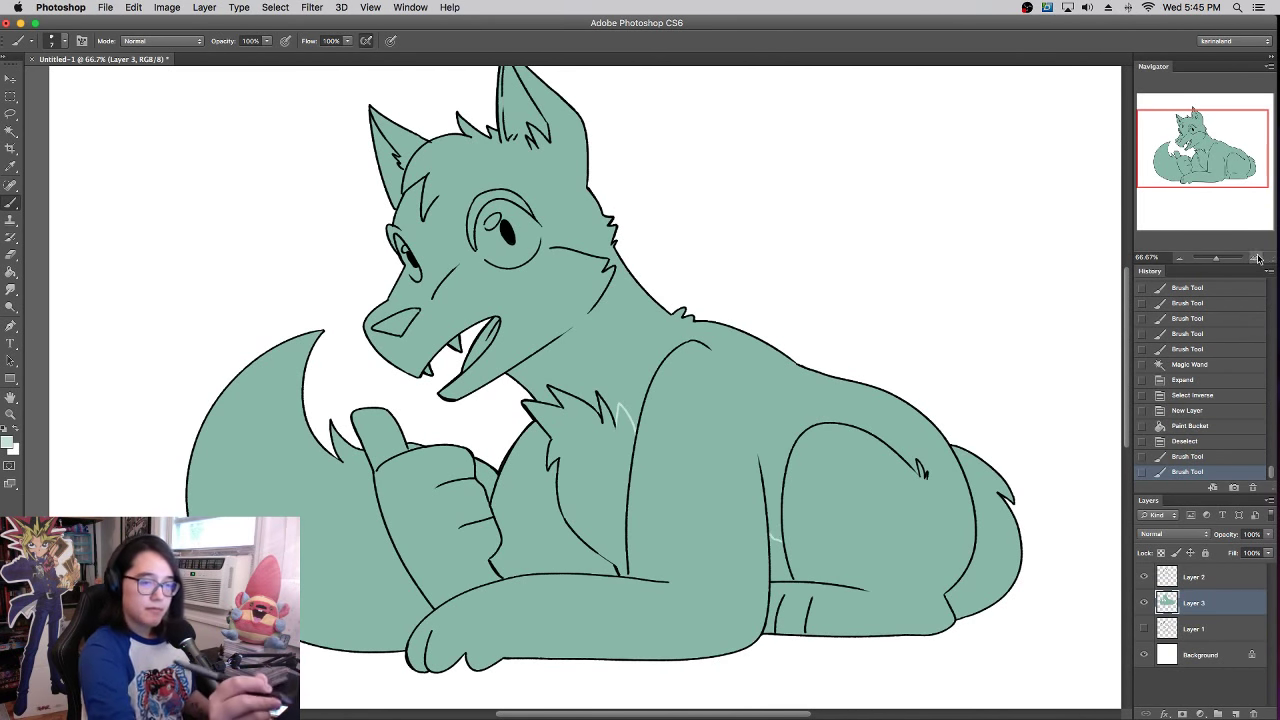
key(super+equal)
drag(886, 528, 647, 336)
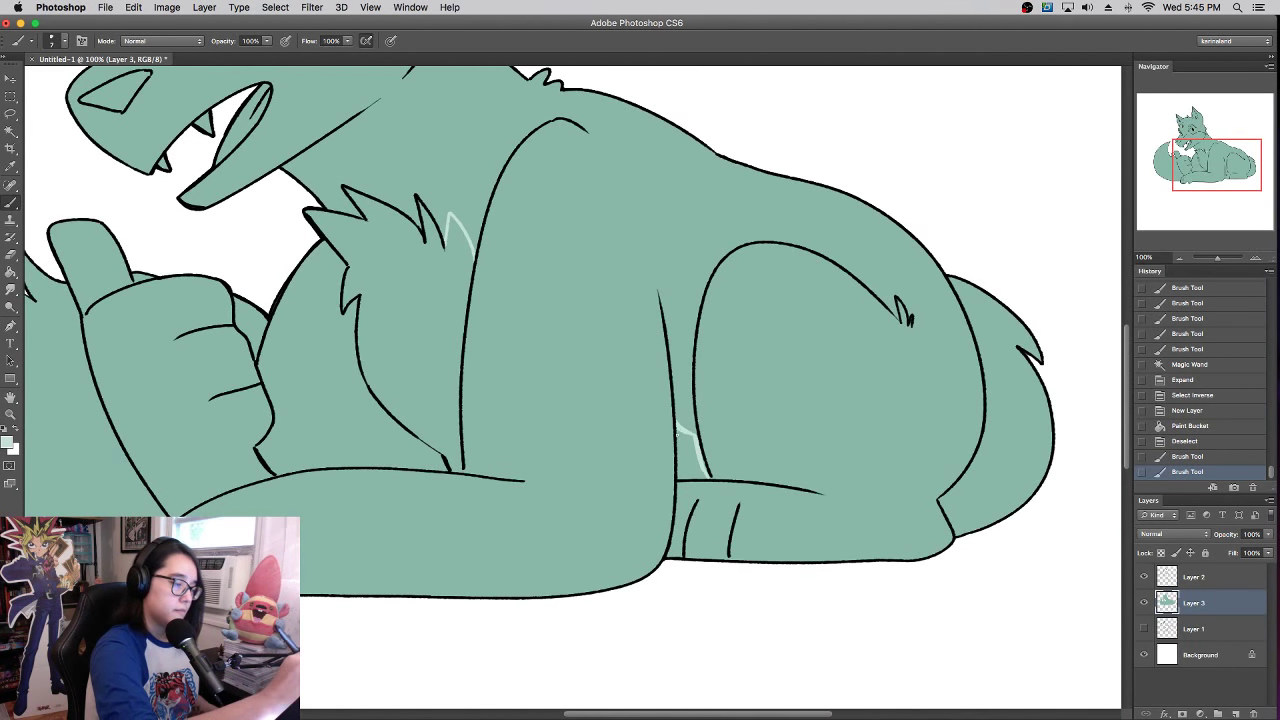
drag(684, 479, 706, 477)
drag(604, 332, 702, 436)
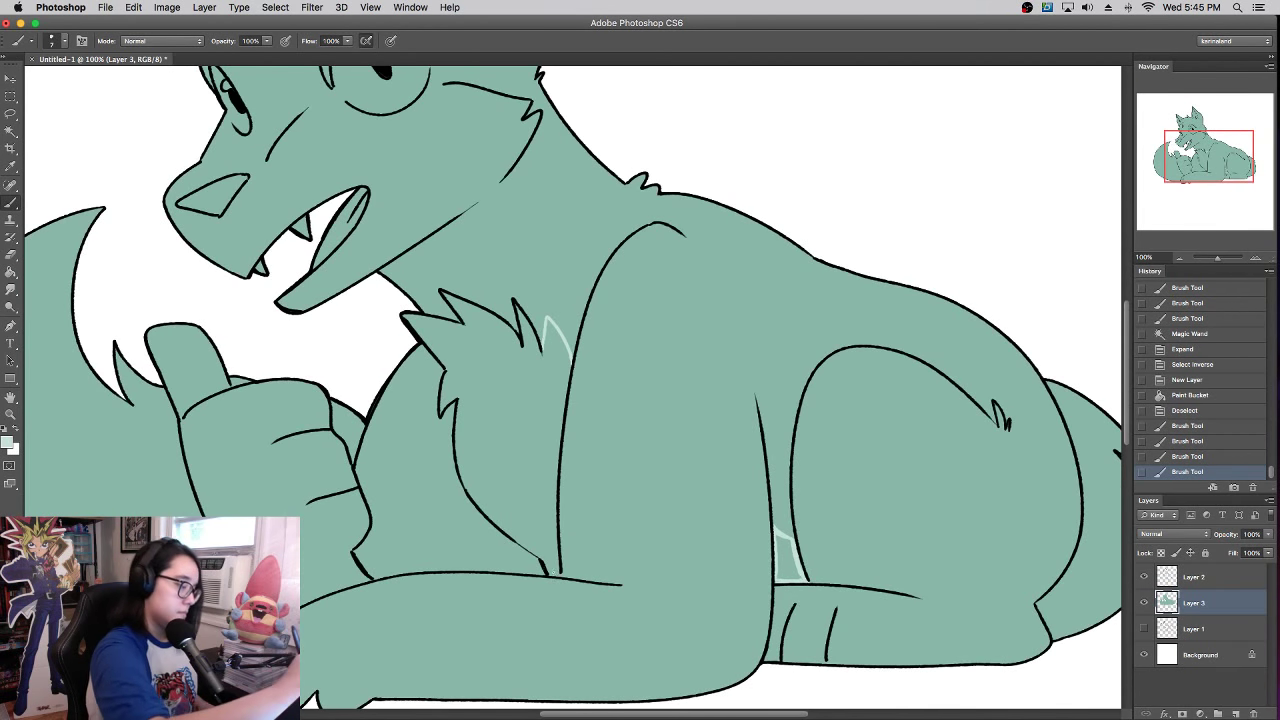
- Paint pale mint into the chest fur's bottom corner, its side tuft and the pointed tips along its upper edge
drag(549, 560, 553, 571)
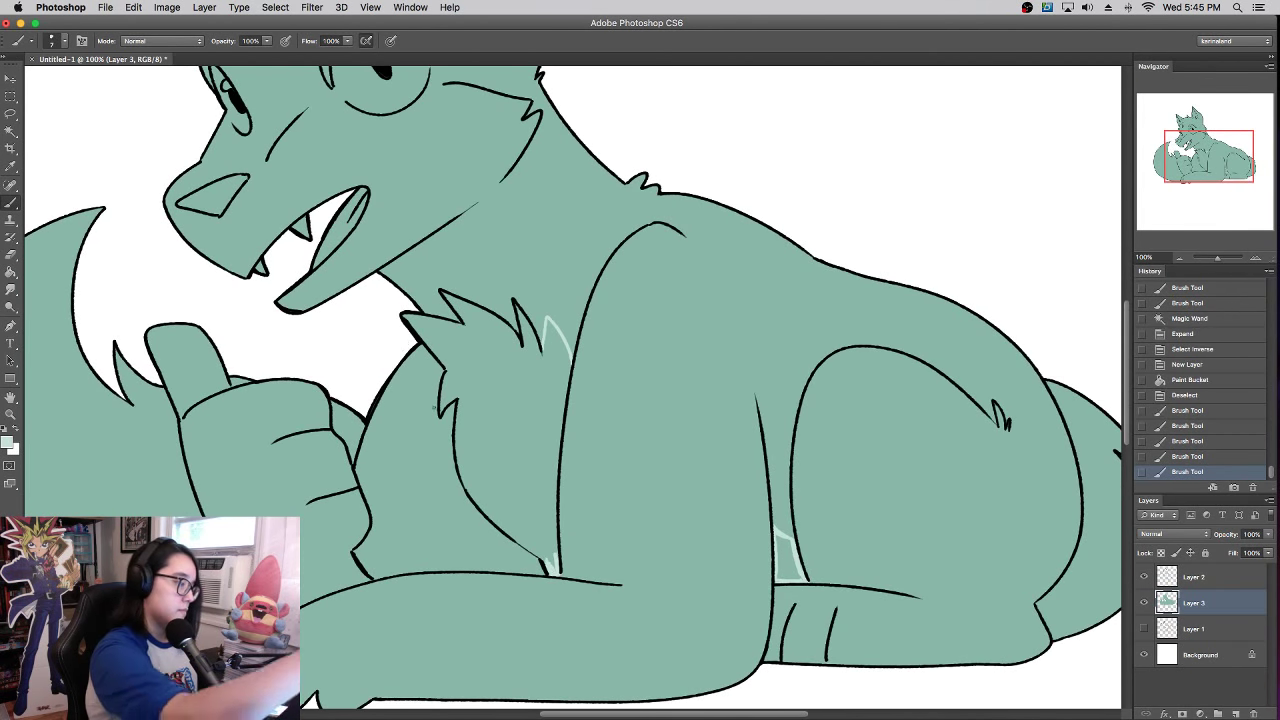
drag(449, 396, 443, 385)
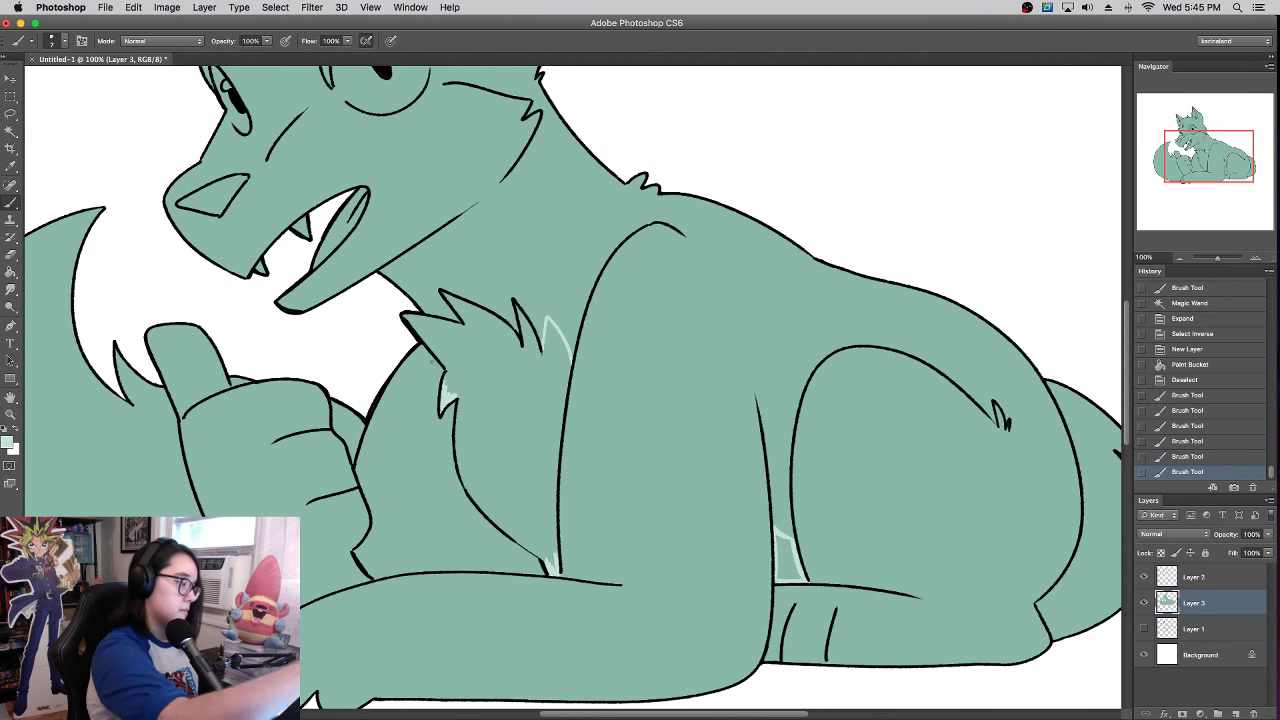
mouse_move(410, 318)
mouse_down()
mouse_move(426, 327)
mouse_move(467, 308)
mouse_move(520, 334)
mouse_up()
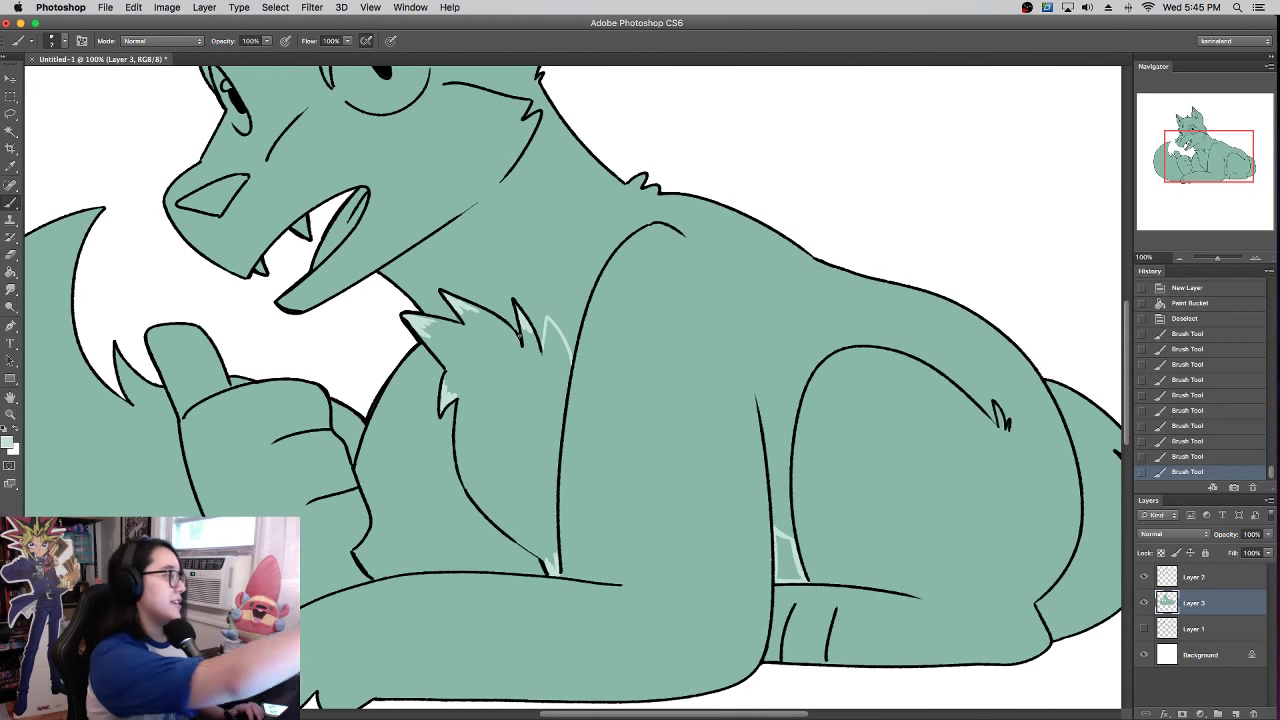
- Switch to a broader 20 px brush and fill the whole chest fur and the belly patch with pale mint
click(32, 41)
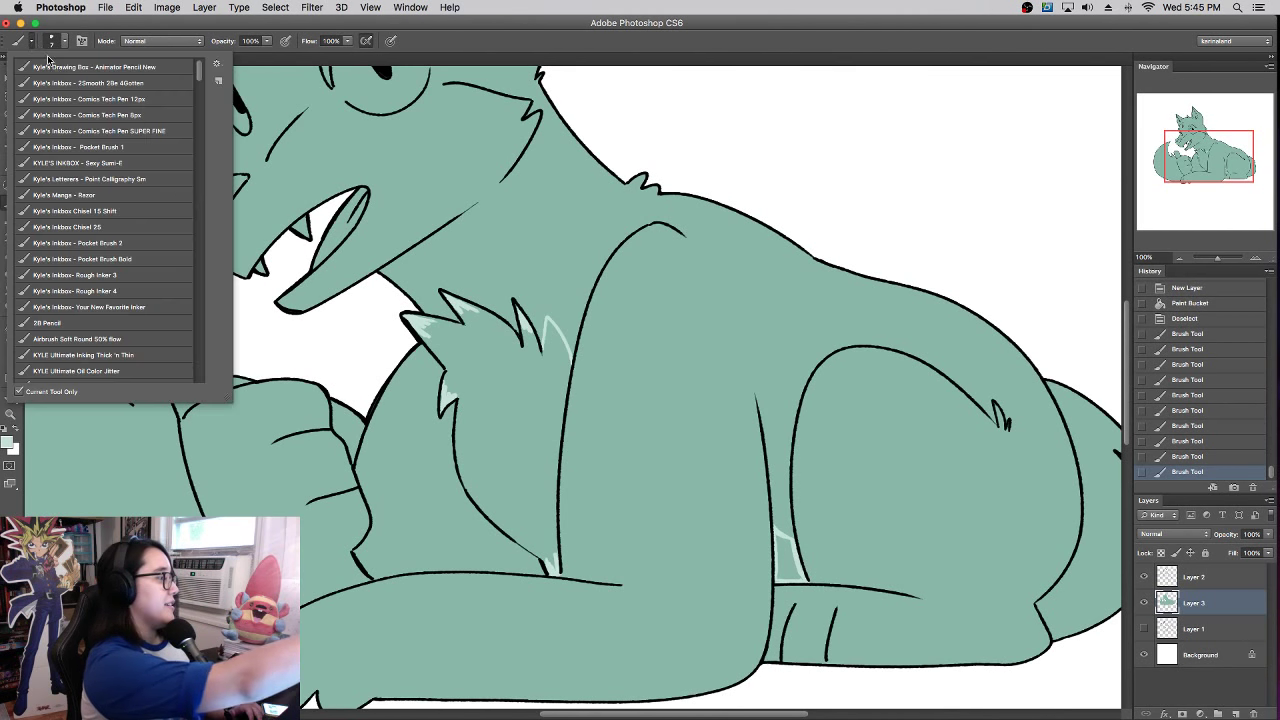
click(139, 82)
mouse_move(535, 466)
mouse_down()
mouse_move(492, 438)
mouse_move(530, 492)
mouse_up()
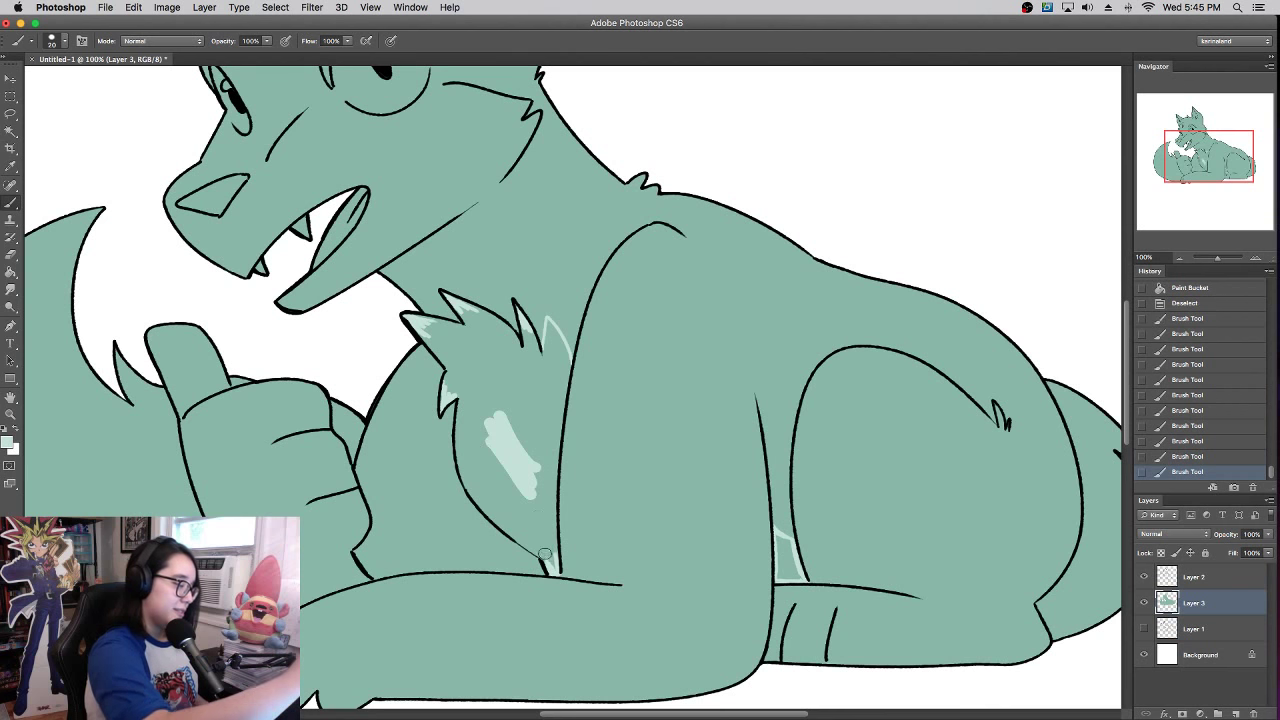
drag(545, 550, 552, 566)
mouse_move(548, 556)
mouse_down()
mouse_move(526, 488)
mouse_move(551, 442)
mouse_move(549, 496)
mouse_move(563, 373)
mouse_up()
drag(552, 440, 563, 364)
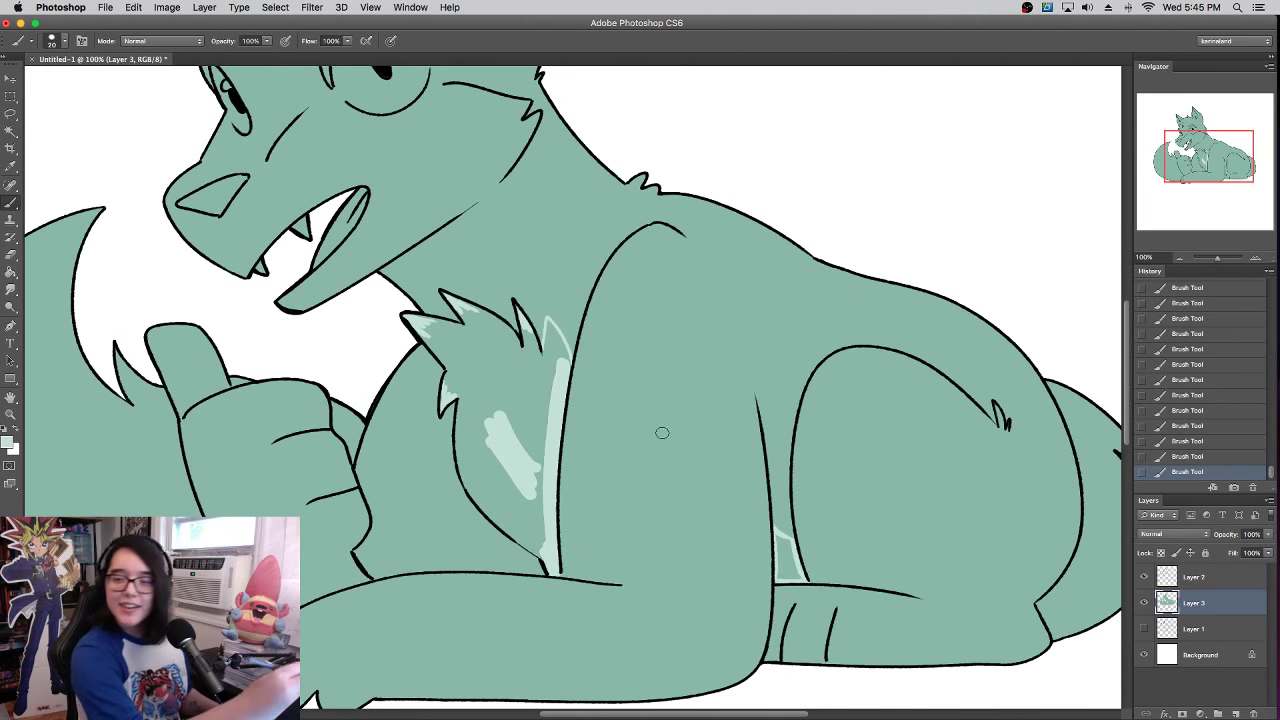
drag(542, 551, 494, 488)
mouse_move(494, 488)
mouse_down()
mouse_move(529, 539)
mouse_move(462, 462)
mouse_move(500, 480)
mouse_move(543, 531)
mouse_move(528, 421)
mouse_move(485, 460)
mouse_up()
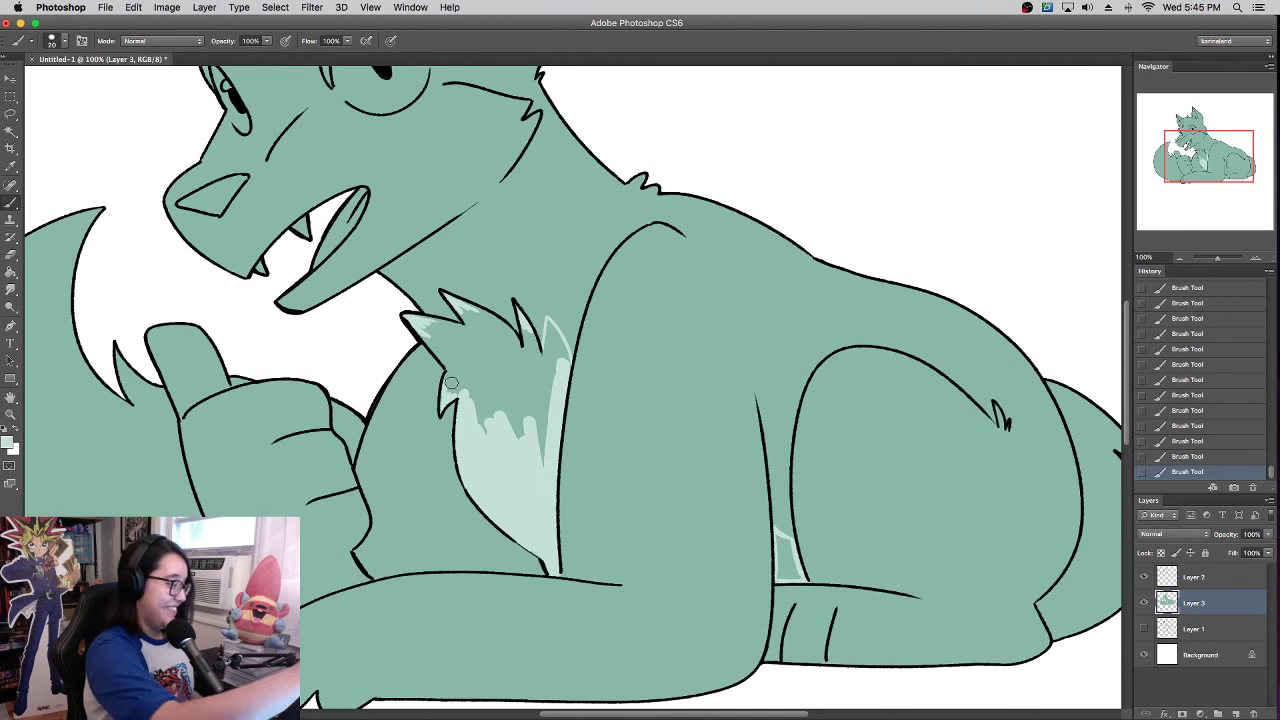
mouse_move(452, 384)
mouse_down()
mouse_move(489, 427)
mouse_move(468, 379)
mouse_move(448, 393)
mouse_move(438, 332)
mouse_move(425, 329)
mouse_move(457, 360)
mouse_move(437, 327)
mouse_move(476, 331)
mouse_move(458, 308)
mouse_move(480, 325)
mouse_move(470, 311)
mouse_move(531, 358)
mouse_move(524, 326)
mouse_move(548, 345)
mouse_move(553, 327)
mouse_move(547, 357)
mouse_move(550, 322)
mouse_move(565, 362)
mouse_move(557, 343)
mouse_move(538, 440)
mouse_move(507, 430)
mouse_move(469, 344)
mouse_move(477, 395)
mouse_move(520, 416)
mouse_move(496, 340)
mouse_move(537, 366)
mouse_up()
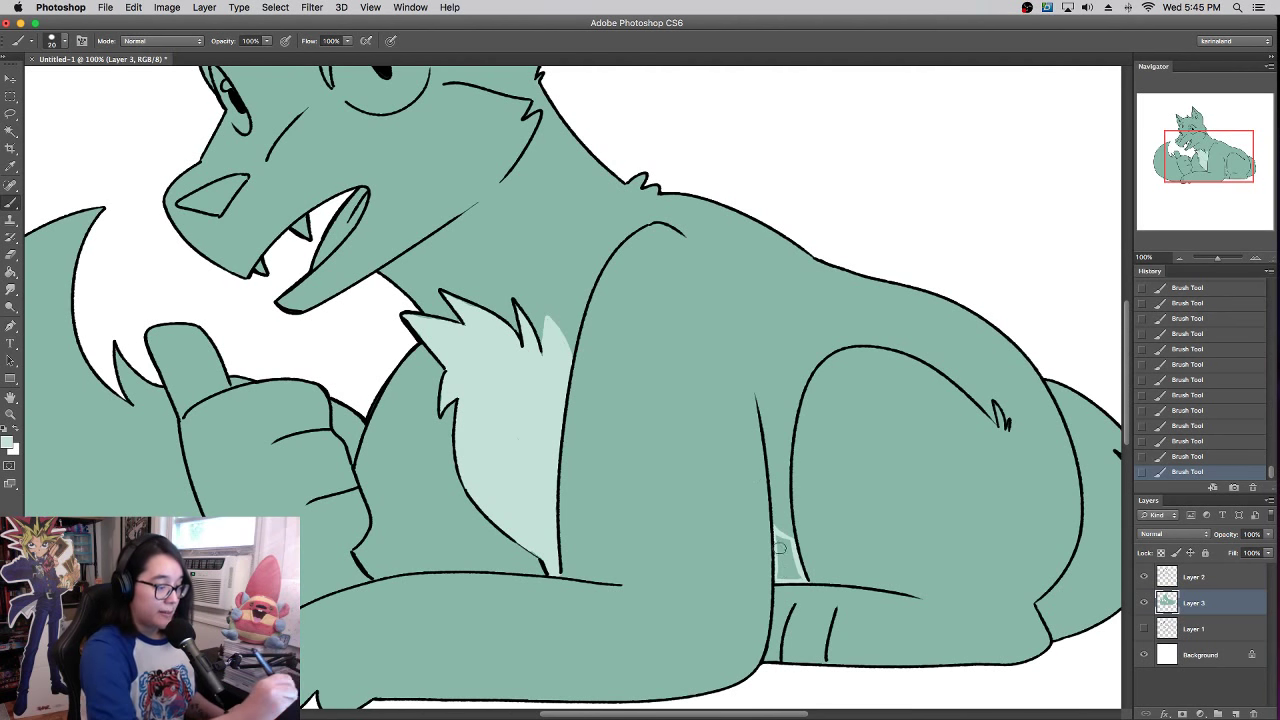
mouse_move(780, 548)
mouse_down()
mouse_move(782, 575)
mouse_move(800, 578)
mouse_move(785, 541)
mouse_up()
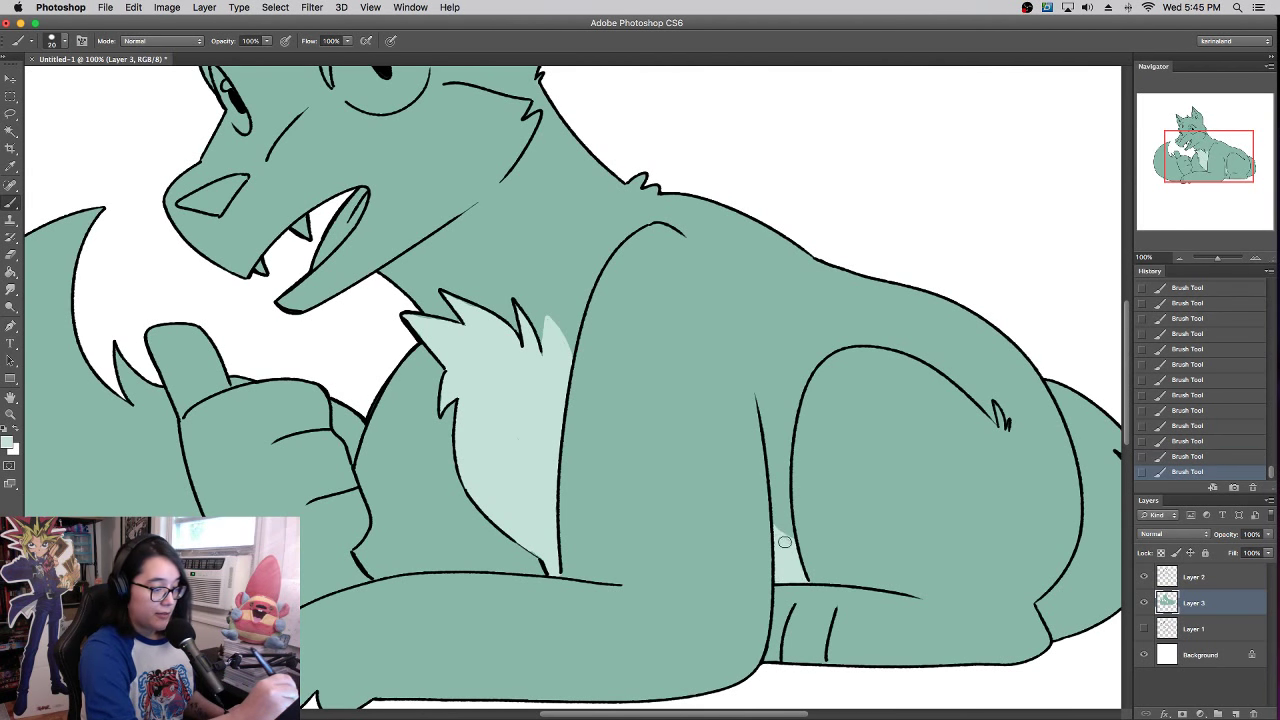
- Lock Layer 3's transparent pixels and outline the pale muzzle marking along the snout, under the near eye and across the cheek
scroll(792, 580, up, 6)
scroll(792, 580, left, 6)
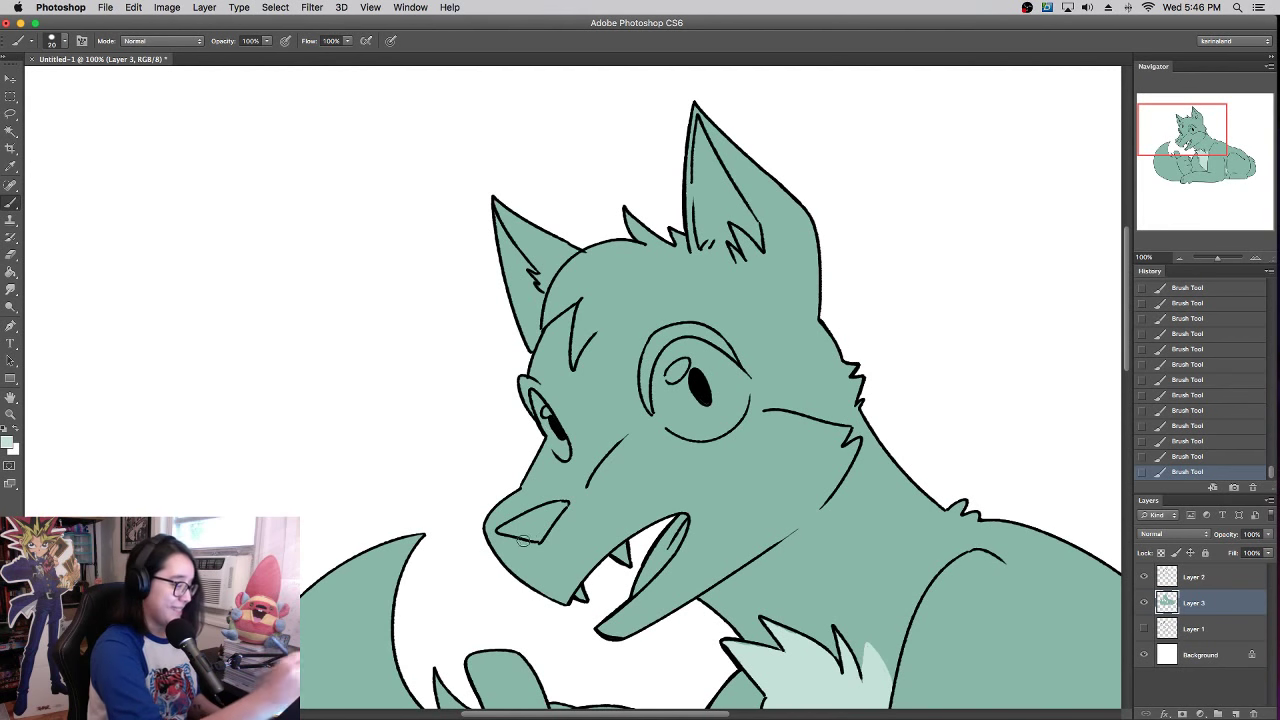
drag(498, 550, 522, 529)
key(super+z)
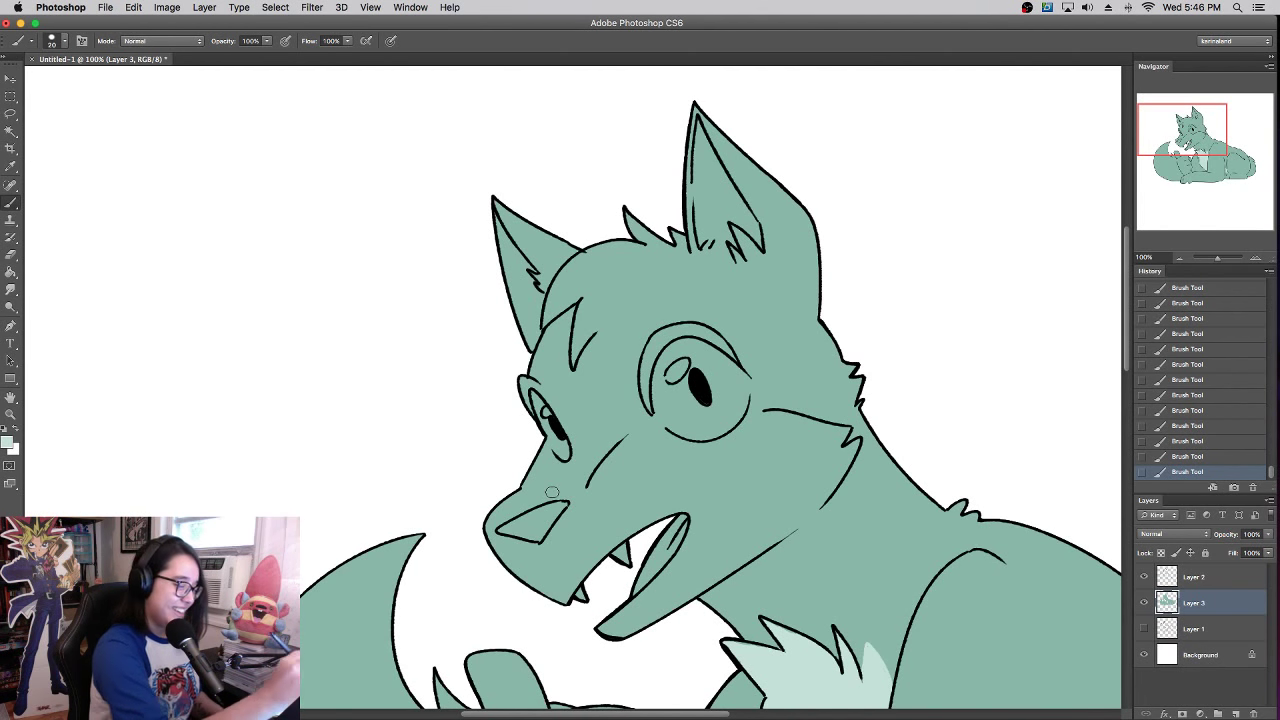
click(1162, 554)
mouse_move(497, 554)
mouse_down()
mouse_move(556, 537)
mouse_move(528, 536)
mouse_move(625, 494)
mouse_move(593, 502)
mouse_move(619, 455)
mouse_move(659, 428)
mouse_move(615, 464)
mouse_move(675, 423)
mouse_move(846, 432)
mouse_up()
key(super+z)
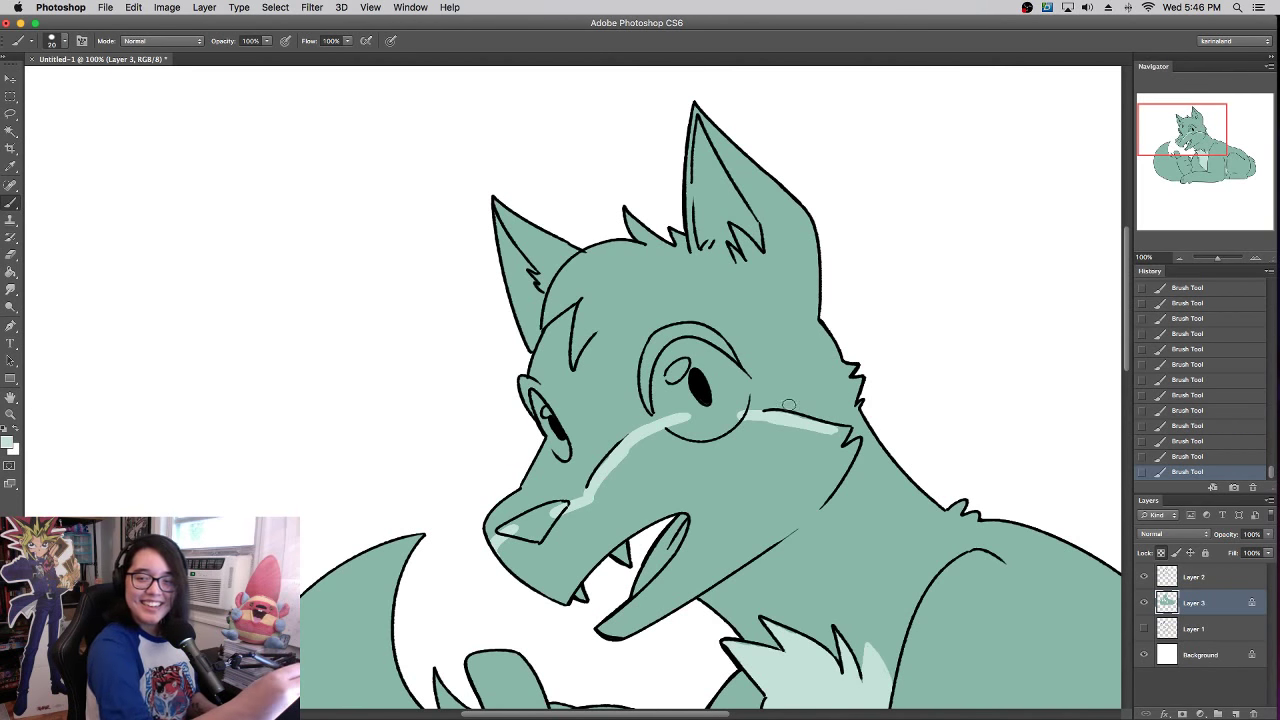
- Outline the pale muzzle marking along the lower jaw and up to the pointed cheek fur
drag(766, 449, 766, 411)
drag(614, 578, 798, 456)
drag(708, 537, 819, 450)
drag(756, 498, 850, 410)
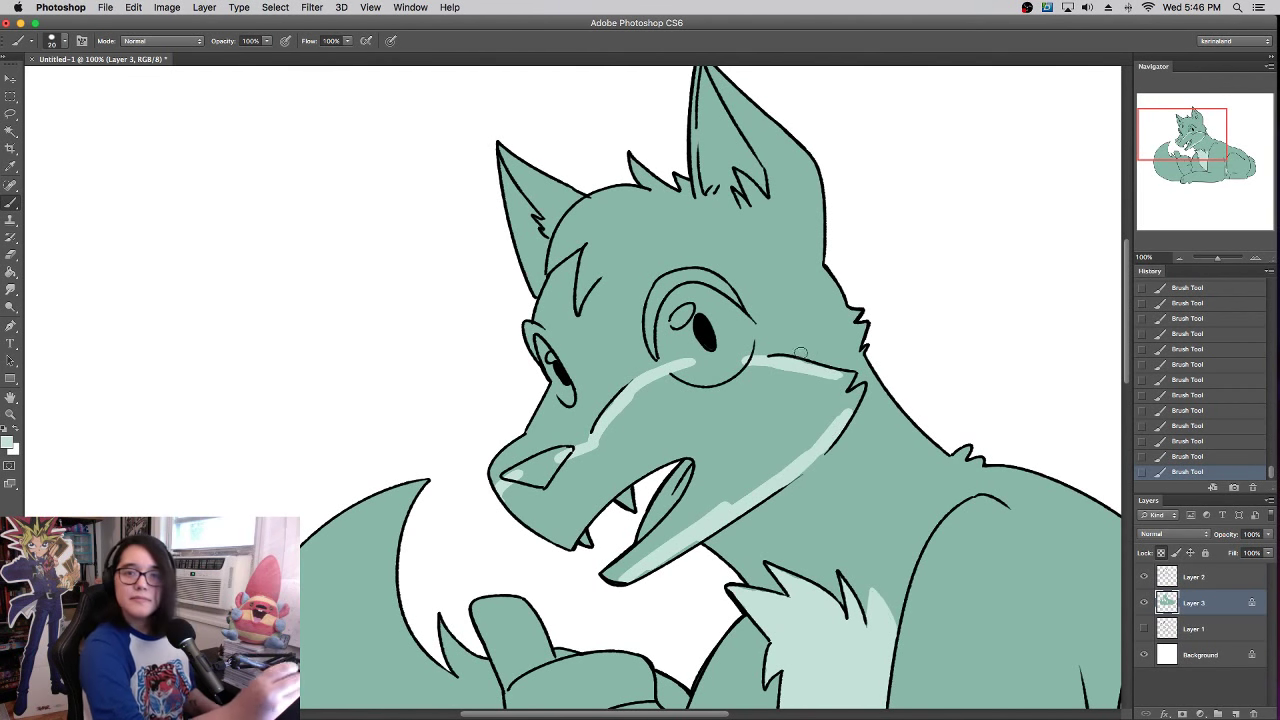
mouse_move(761, 451)
mouse_down()
mouse_move(845, 415)
mouse_move(847, 471)
mouse_up()
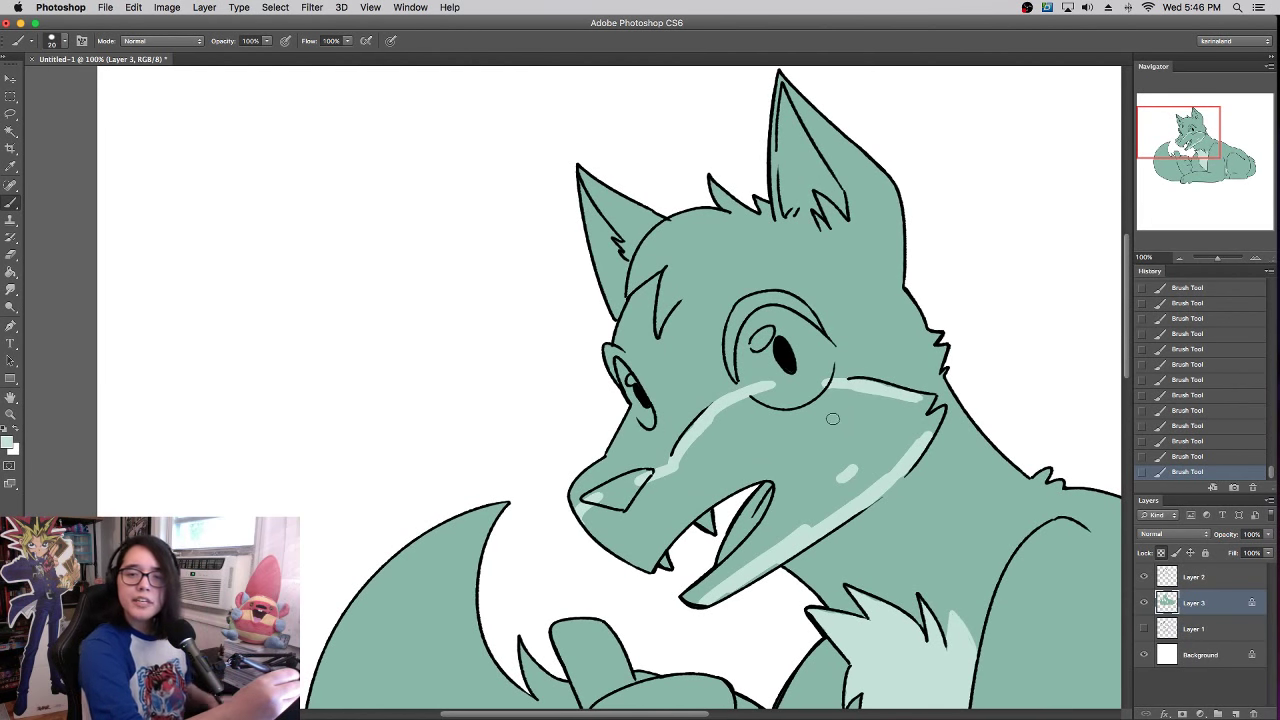
drag(805, 404, 805, 417)
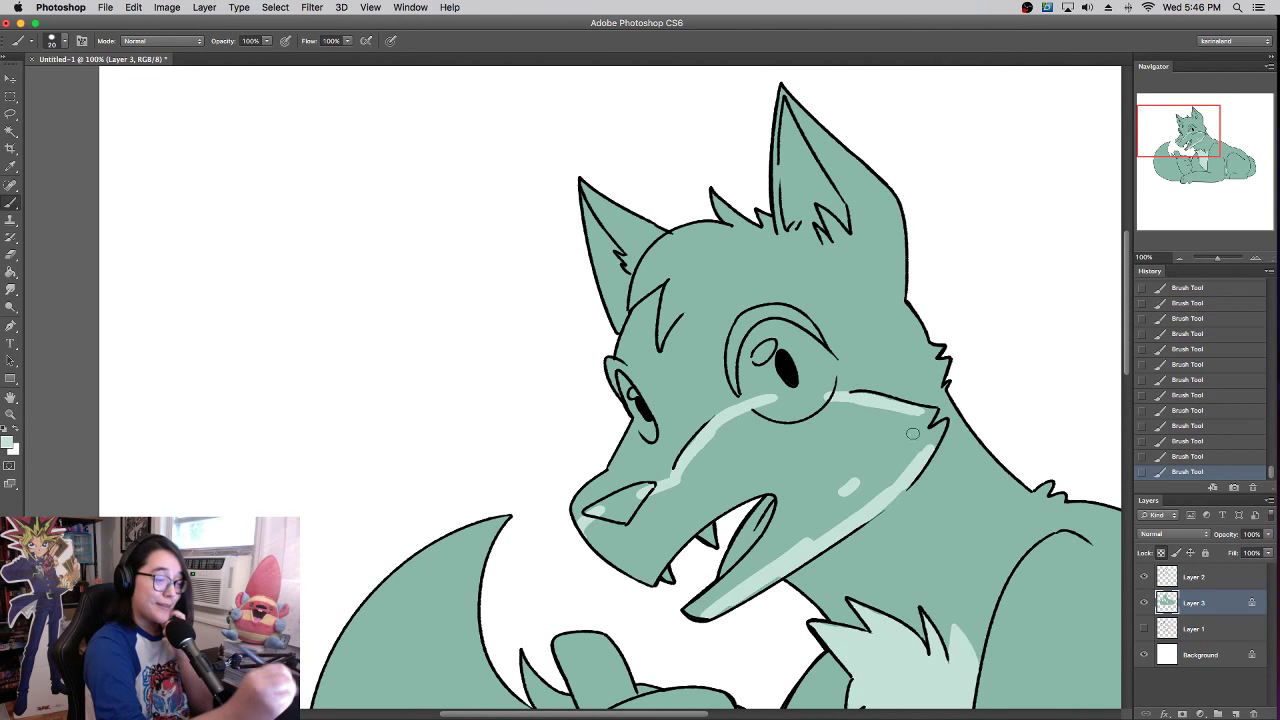
mouse_move(940, 422)
mouse_down()
mouse_move(944, 446)
mouse_move(927, 435)
mouse_move(932, 412)
mouse_move(897, 443)
mouse_up()
- Enlarge the brush to 63 px and fill the muzzle, jaw and cheek with pale mint
right_click(795, 488)
click(850, 416)
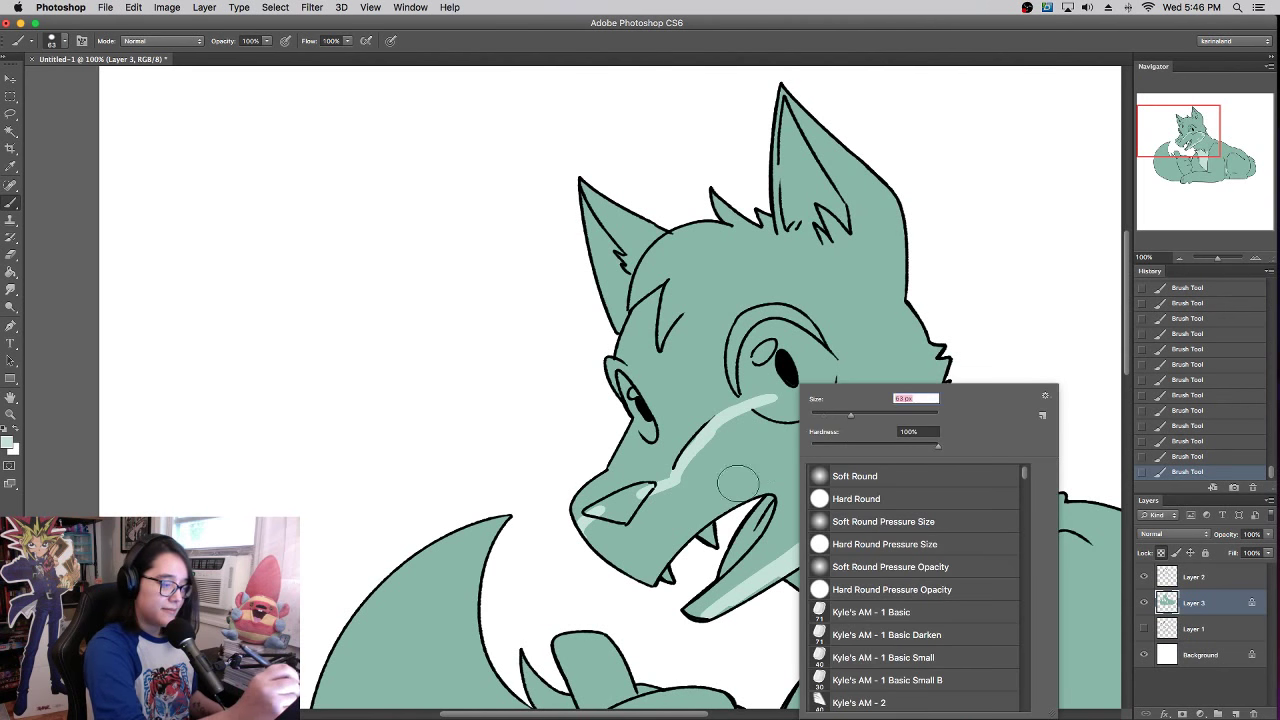
mouse_move(602, 538)
mouse_down()
mouse_move(675, 593)
mouse_move(751, 554)
mouse_move(694, 606)
mouse_move(710, 607)
mouse_move(844, 501)
mouse_move(905, 428)
mouse_move(841, 424)
mouse_move(651, 519)
mouse_move(698, 521)
mouse_move(783, 465)
mouse_move(842, 451)
mouse_move(724, 461)
mouse_move(786, 414)
mouse_up()
- Choose a bright red foreground color and paint the near eye's iris with it
click(8, 441)
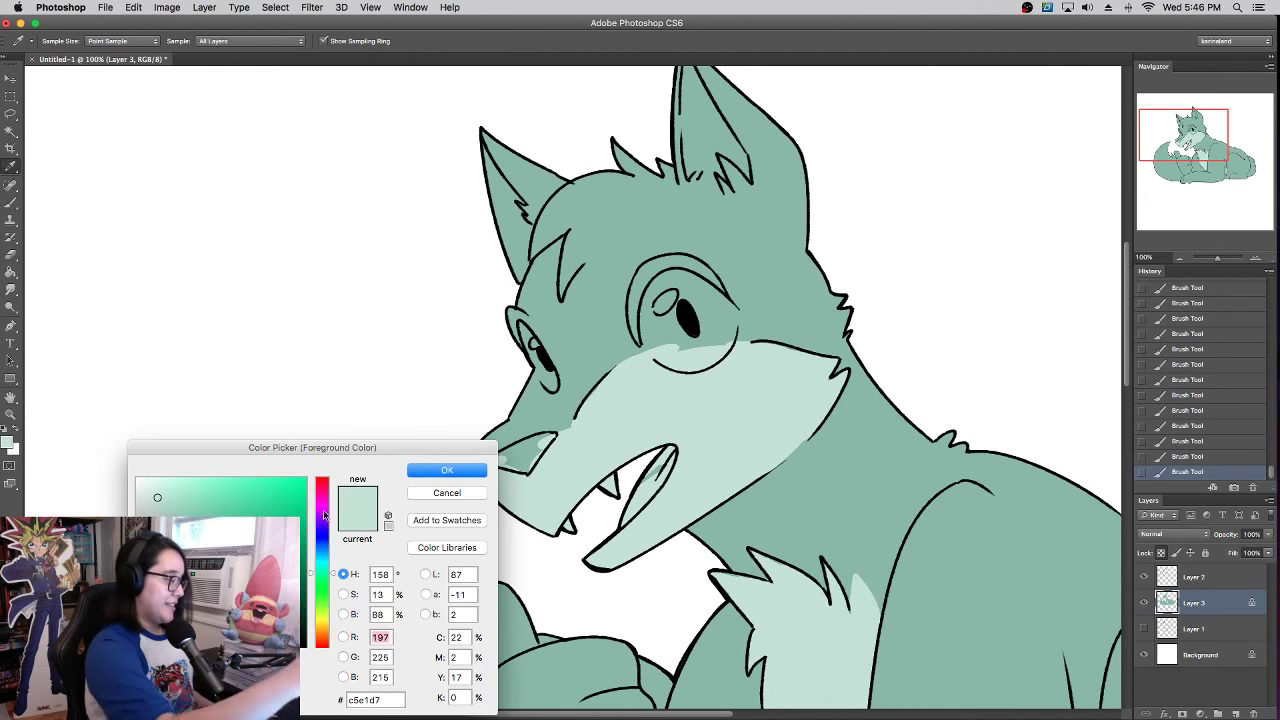
drag(324, 514, 324, 479)
click(270, 500)
click(447, 470)
mouse_move(662, 312)
mouse_down()
mouse_move(690, 338)
mouse_move(685, 315)
mouse_up()
- Reduce the brush to 10 px and fill the far eye with red
right_click(690, 335)
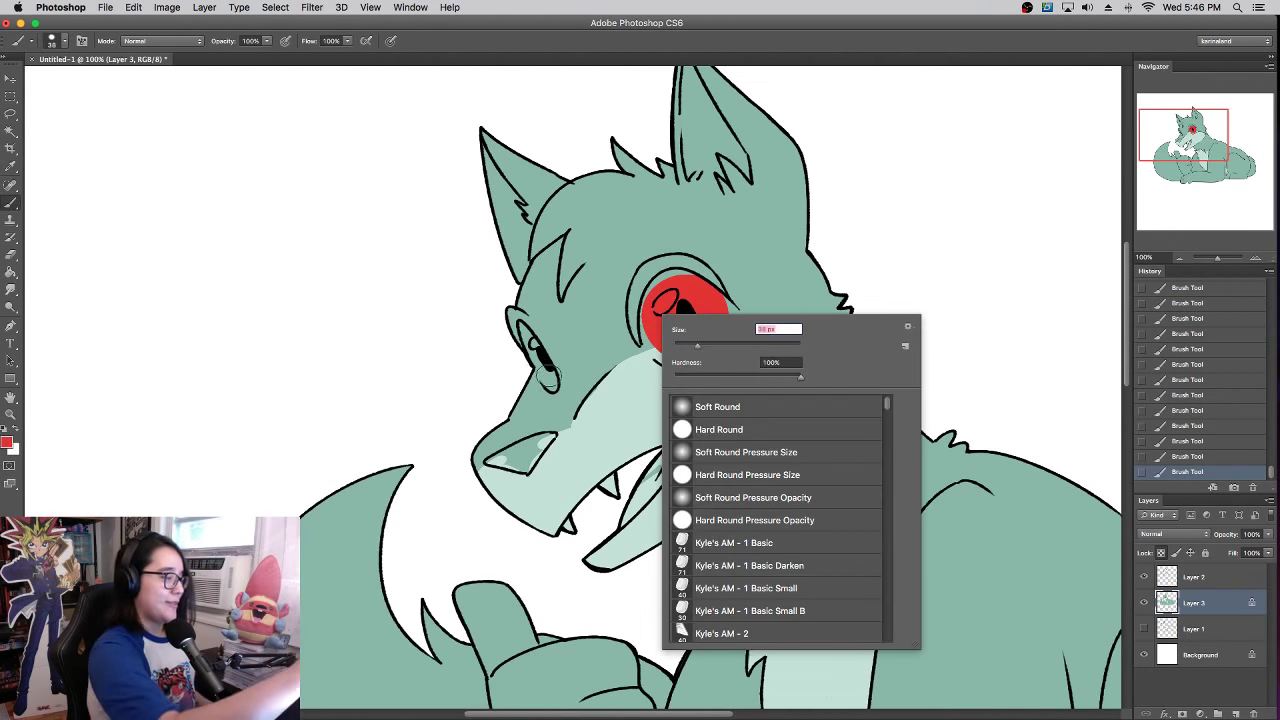
drag(548, 377, 538, 354)
right_click(533, 342)
drag(586, 398, 568, 397)
click(543, 372)
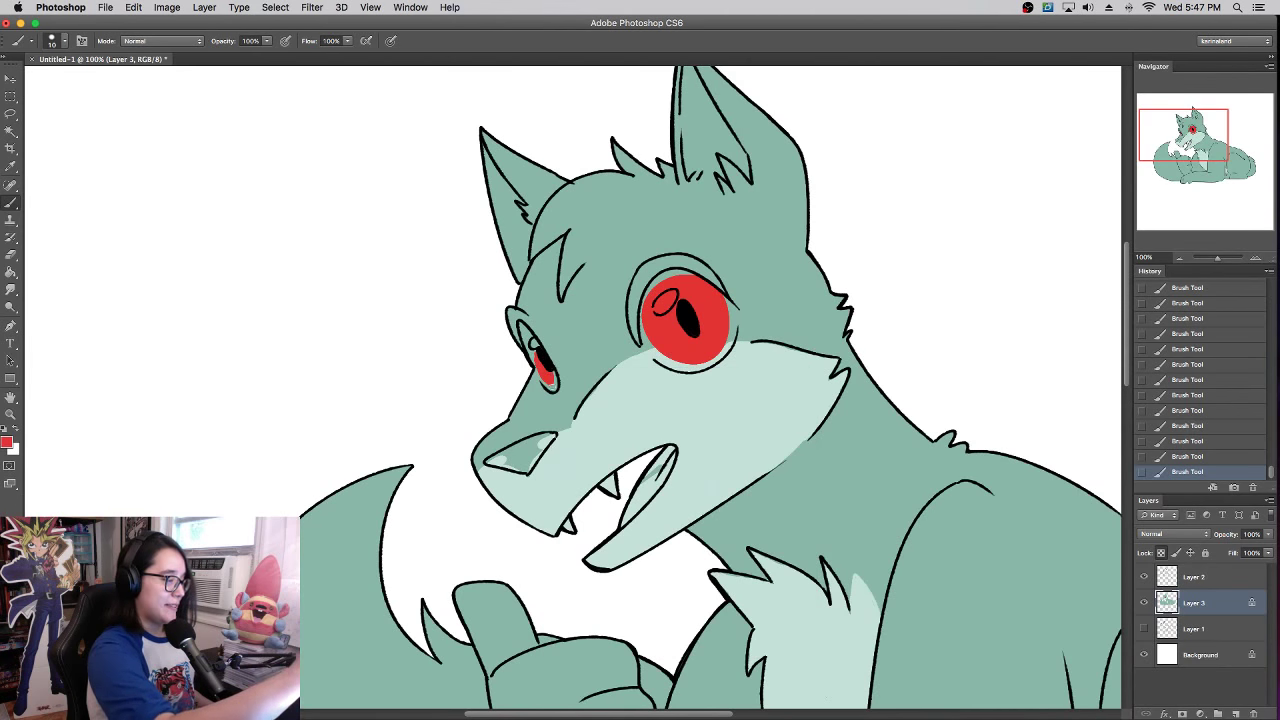
drag(521, 326, 540, 372)
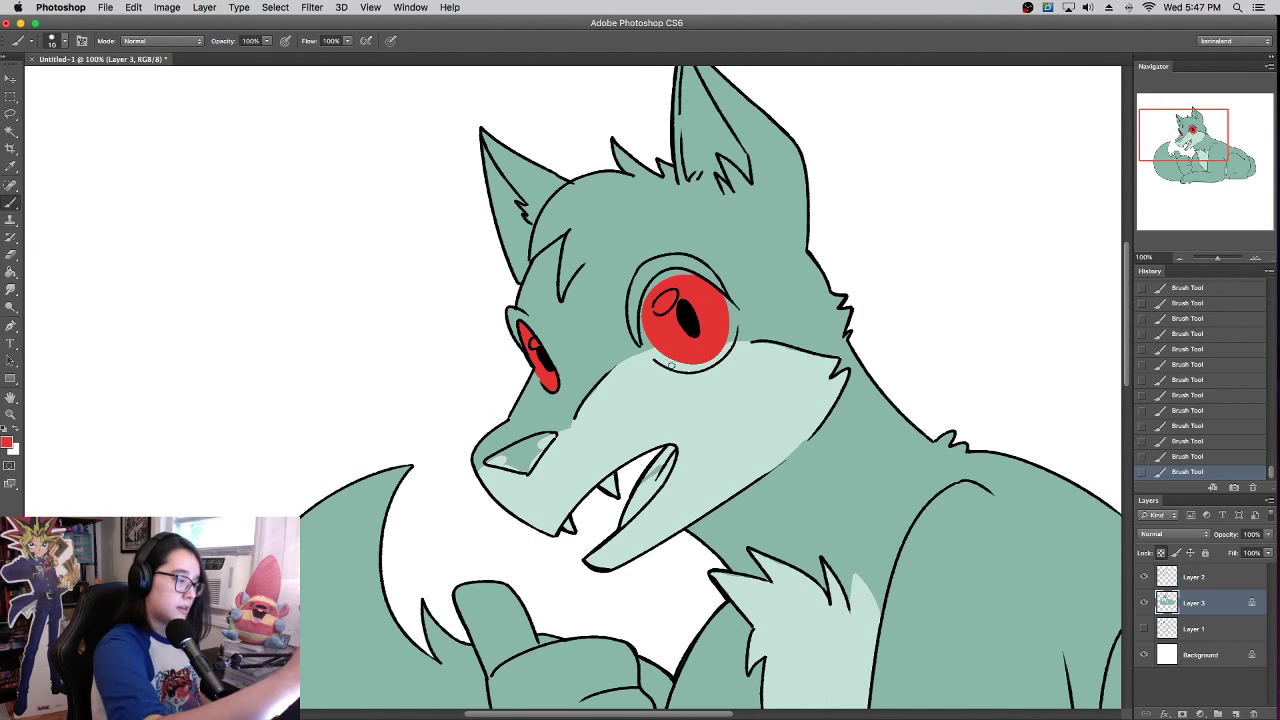
- Extend the red to the near eye's outline, covering the gaps along its lower and upper edges
mouse_move(671, 366)
mouse_down()
mouse_move(648, 352)
mouse_move(680, 368)
mouse_move(696, 344)
mouse_up()
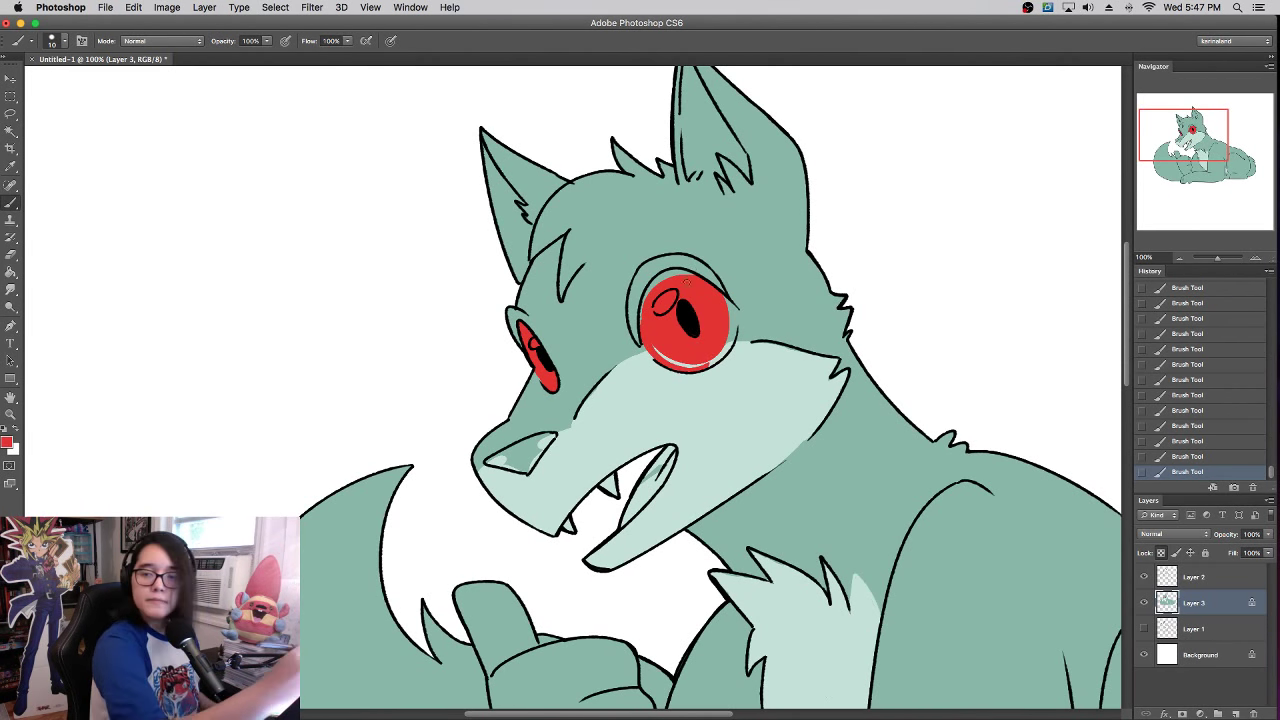
drag(687, 283, 832, 328)
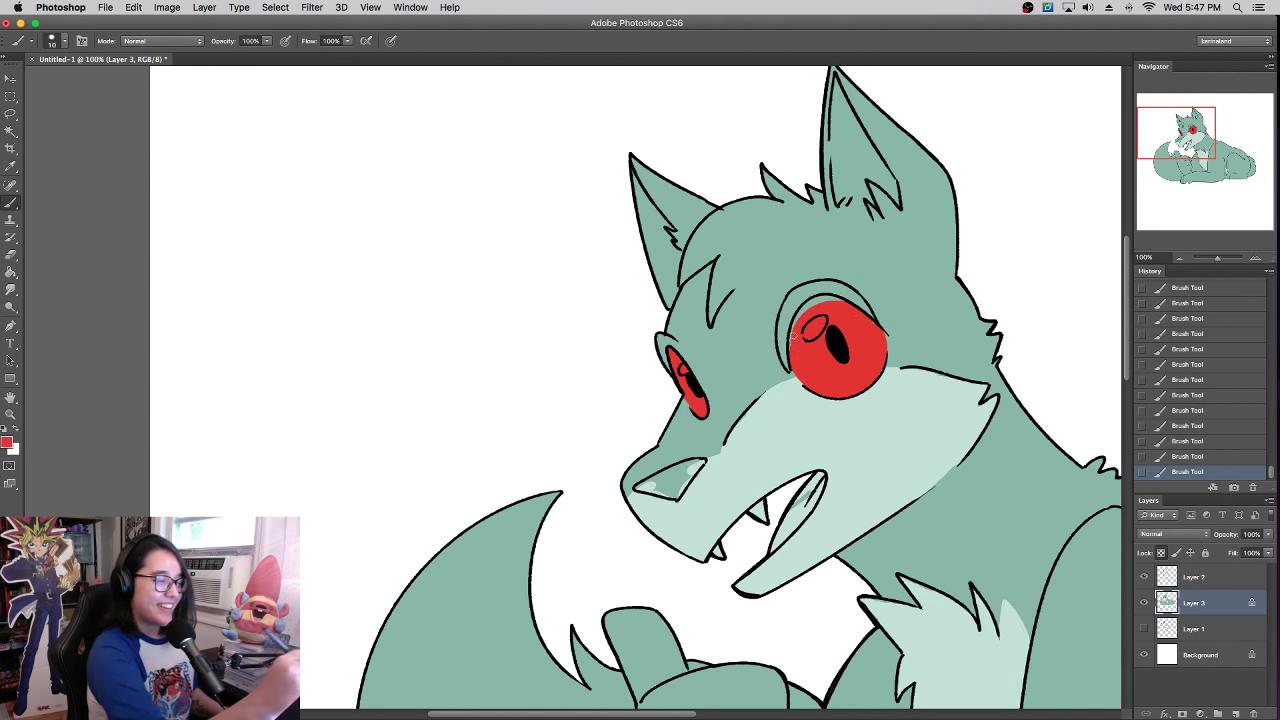
drag(796, 334, 790, 328)
drag(818, 302, 818, 305)
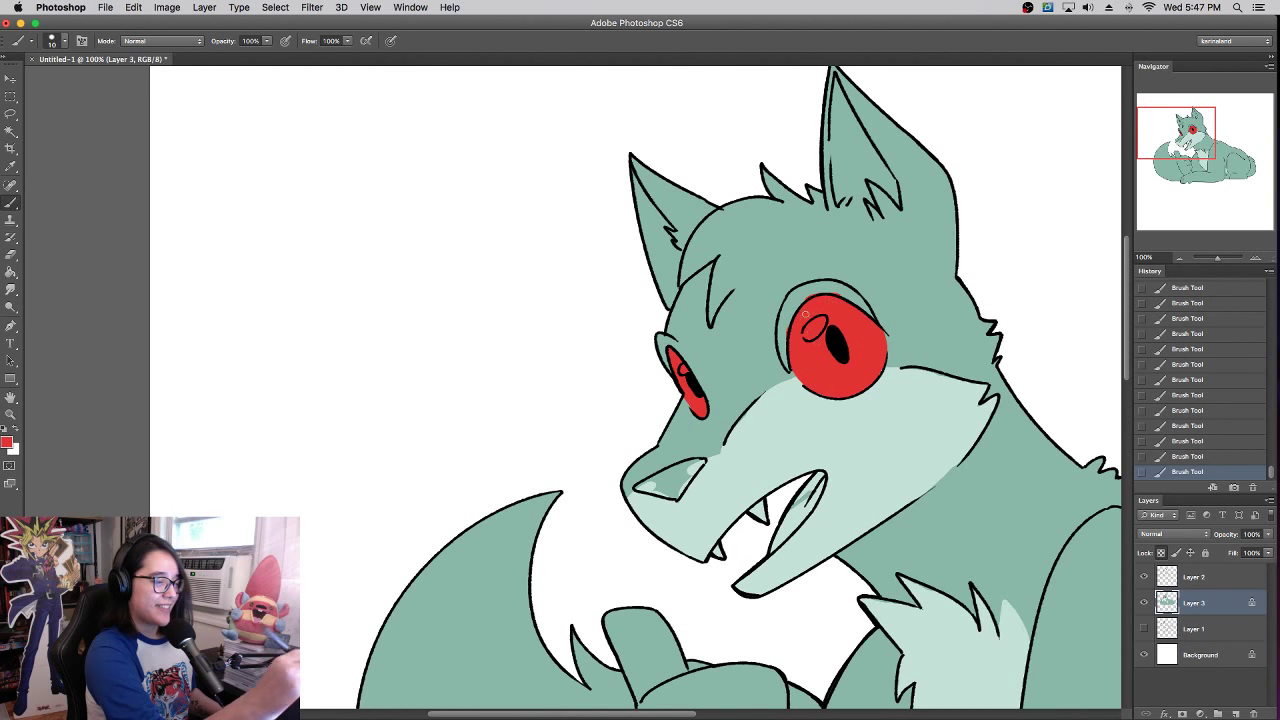
- Sample white from the canvas and fill the highlight shapes in both eyes
alt+click(680, 380)
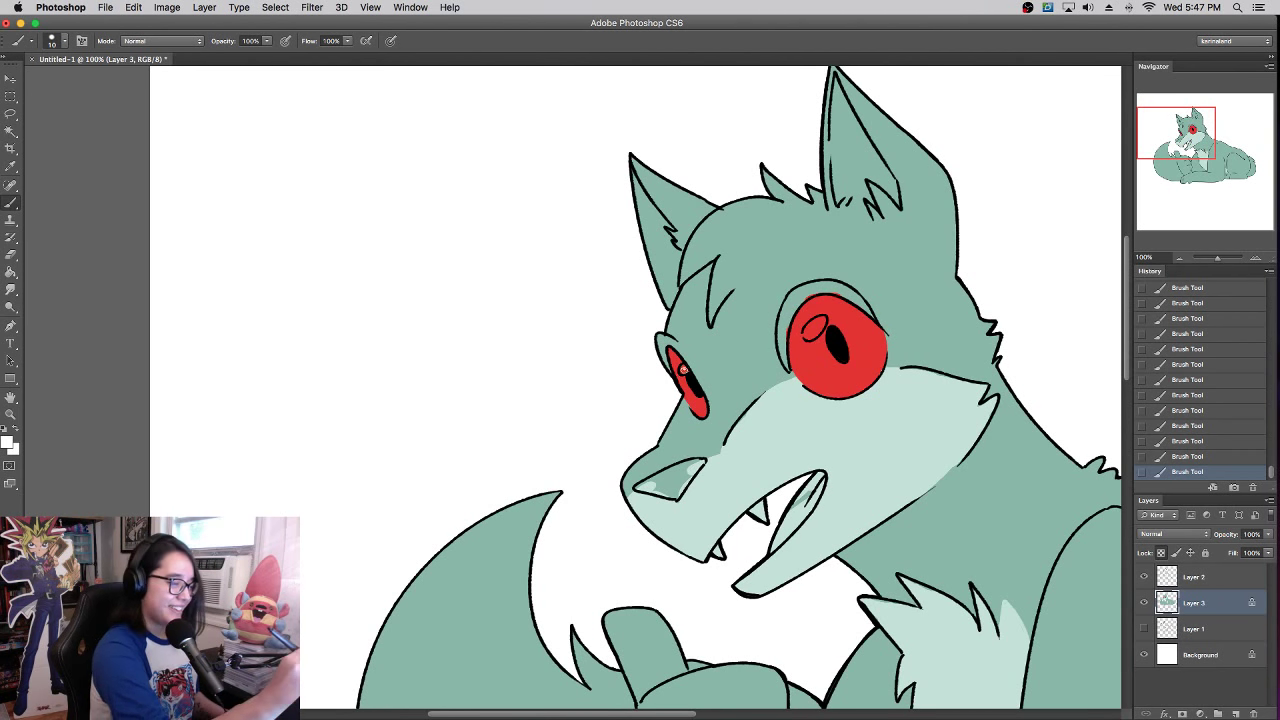
drag(813, 326, 818, 326)
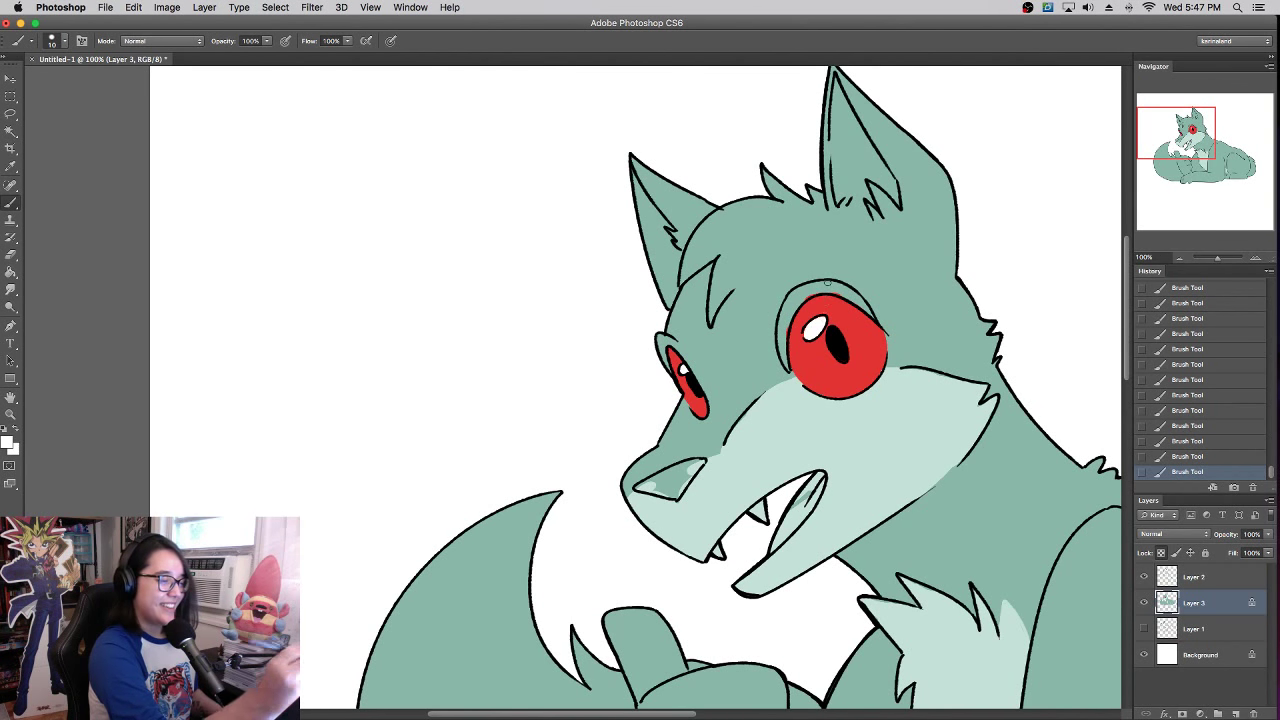
- Choose the muted gray-green #71877f as foreground color and paint the eyelids above both eyes
click(8, 443)
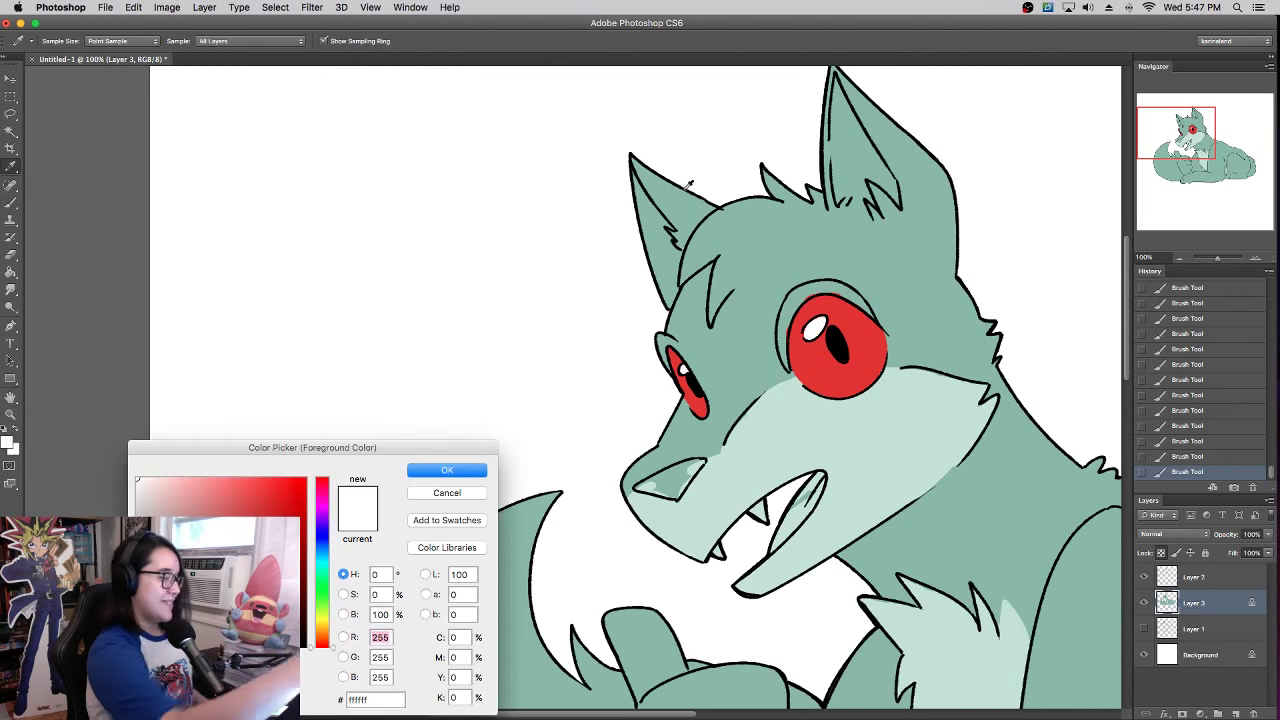
click(718, 252)
click(163, 557)
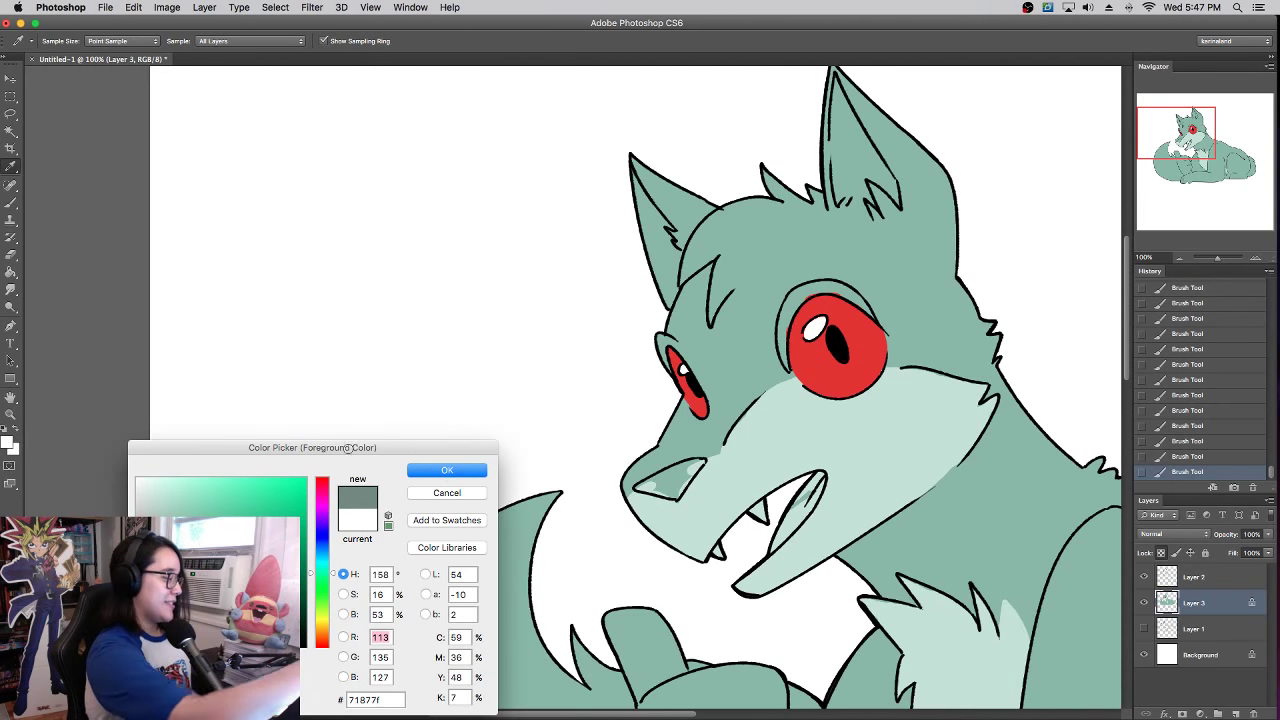
click(446, 471)
mouse_move(692, 370)
mouse_down()
mouse_move(662, 341)
mouse_move(667, 366)
mouse_move(663, 340)
mouse_up()
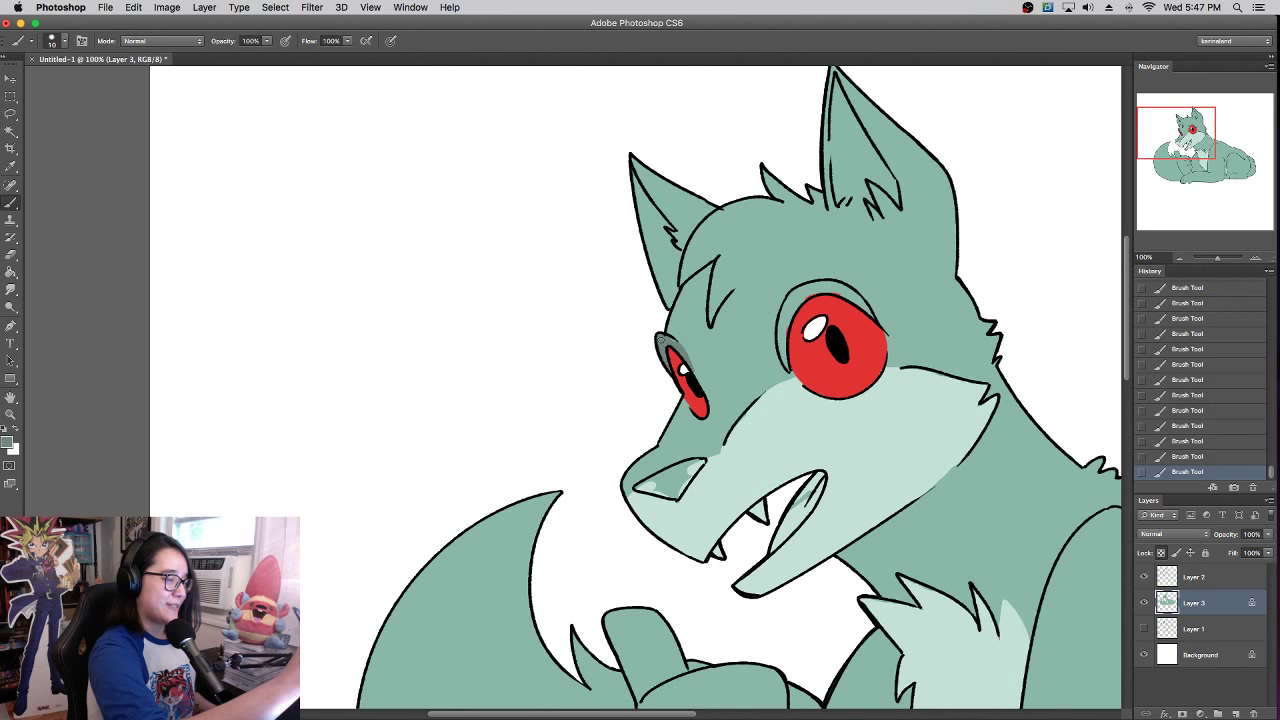
mouse_move(789, 366)
mouse_down()
mouse_move(786, 310)
mouse_move(798, 300)
mouse_move(835, 291)
mouse_move(868, 314)
mouse_move(823, 290)
mouse_up()
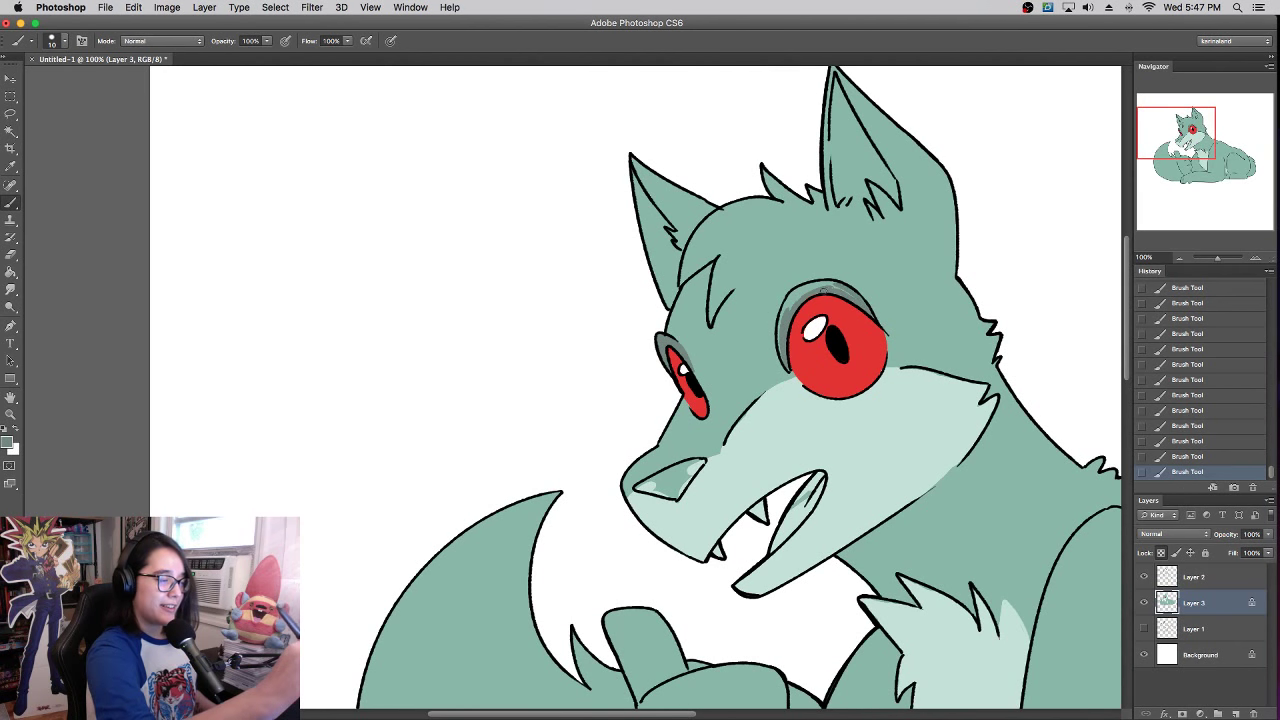
mouse_move(783, 334)
mouse_down()
mouse_move(790, 302)
mouse_move(838, 285)
mouse_move(875, 215)
mouse_up()
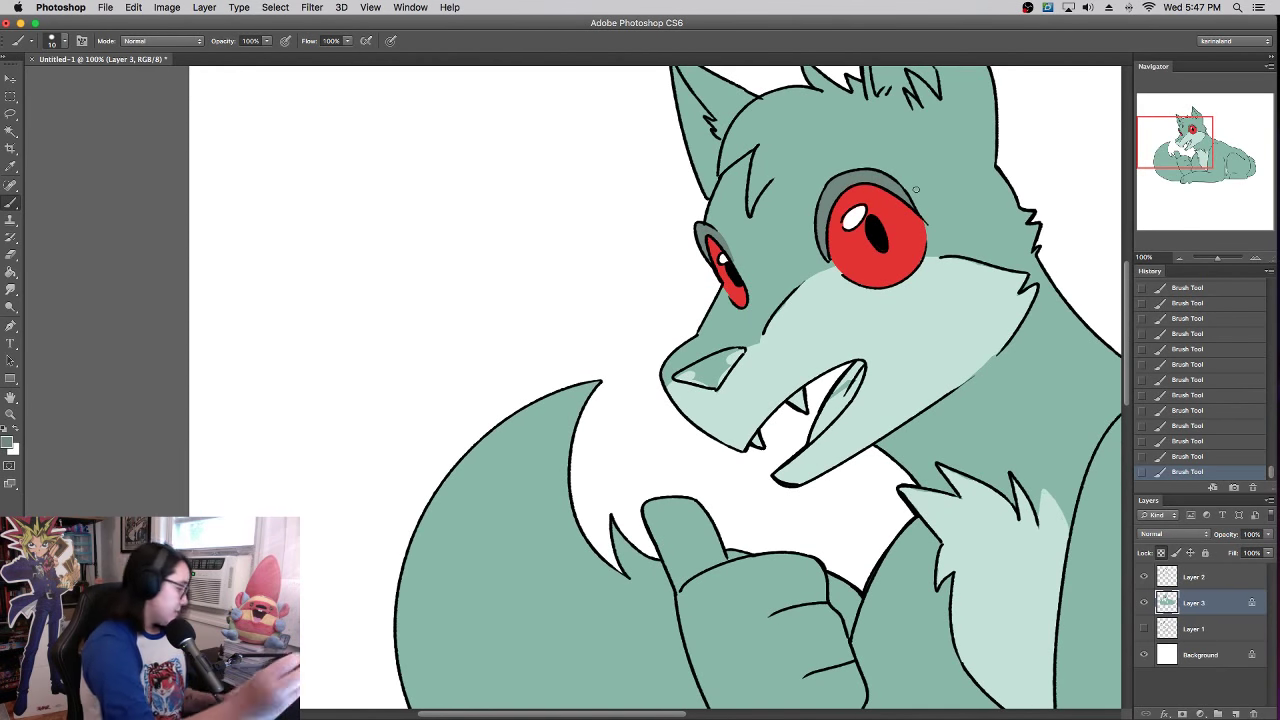
- Choose the dark gray #323735 as foreground color and fill the dog's nose with it
click(8, 443)
drag(160, 569, 149, 610)
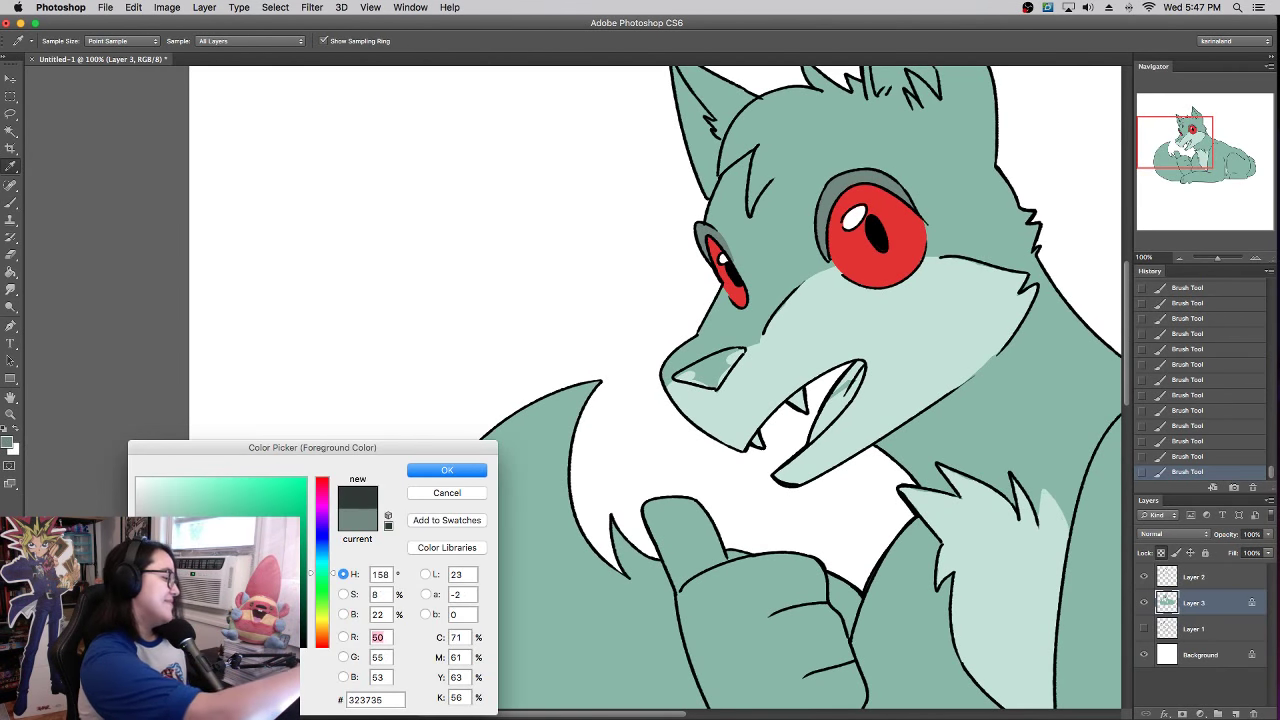
click(447, 472)
mouse_move(727, 372)
mouse_down()
mouse_move(720, 383)
mouse_move(741, 352)
mouse_move(676, 378)
mouse_move(714, 385)
mouse_move(718, 358)
mouse_move(730, 362)
mouse_move(718, 381)
mouse_up()
key(super+z)
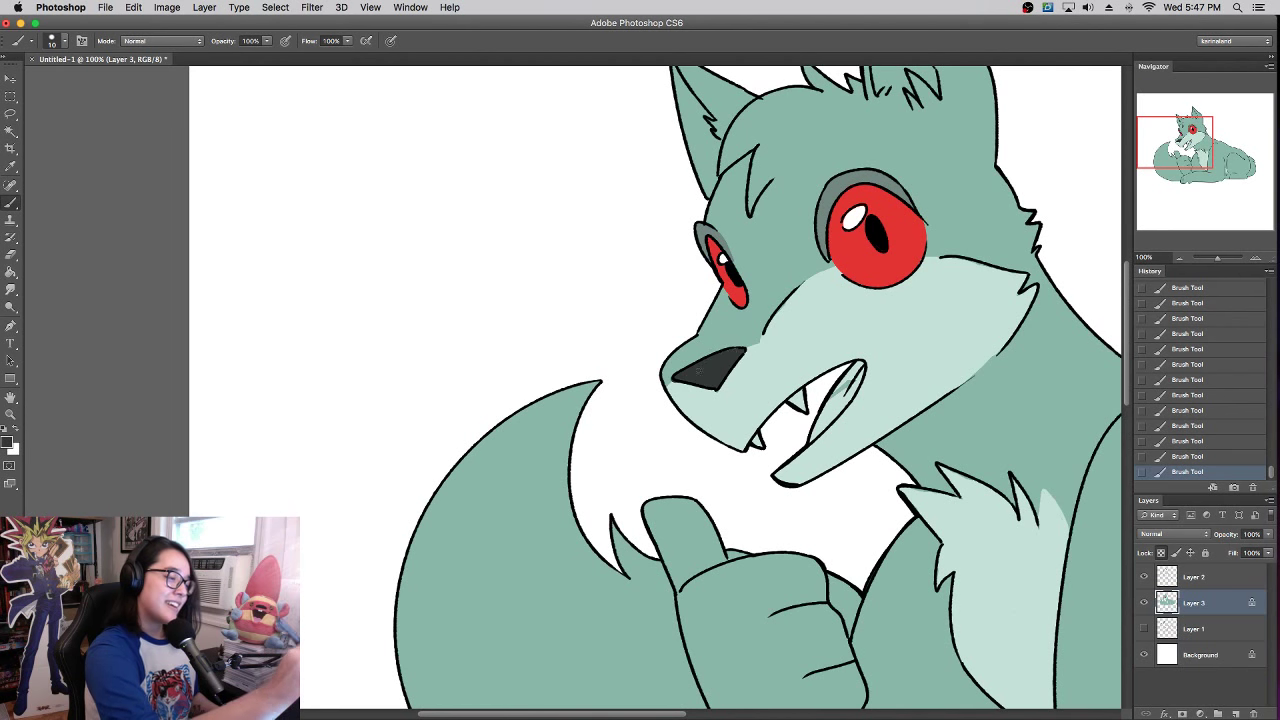
alt+click(686, 389)
alt+click(719, 369)
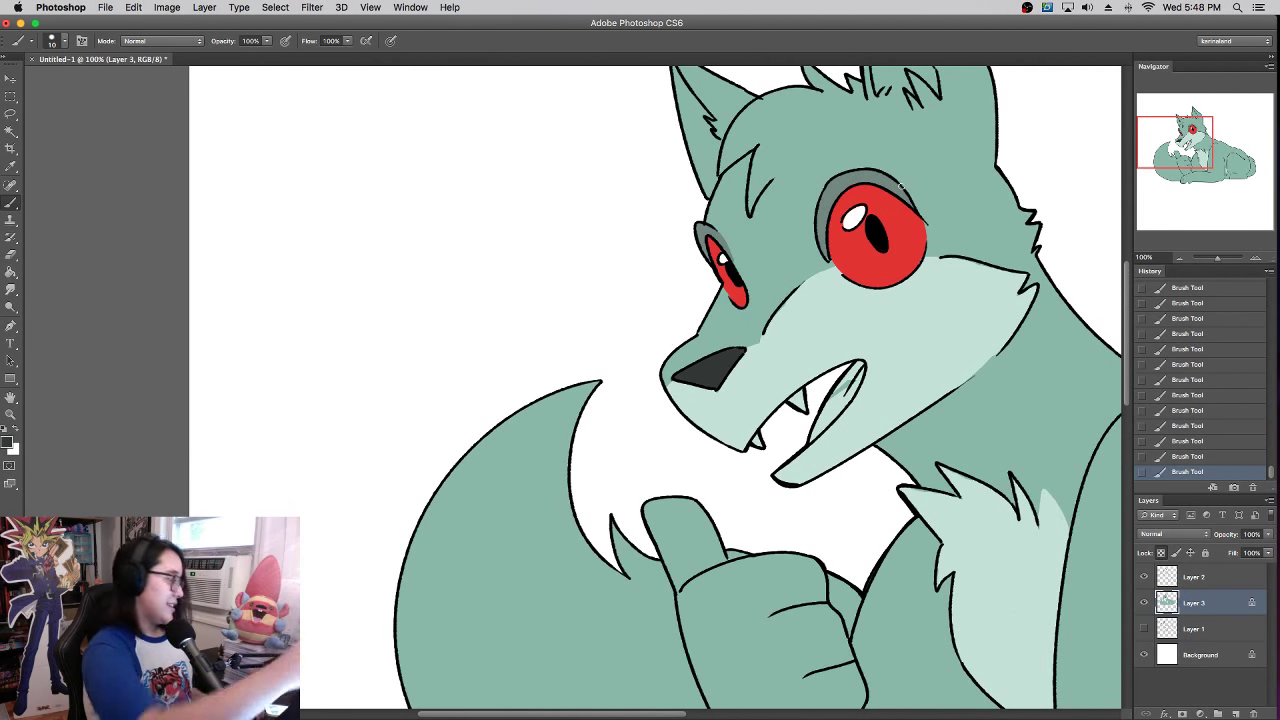
- Choose a dusty pink foreground color and fill the tongue inside the open mouth
click(11, 445)
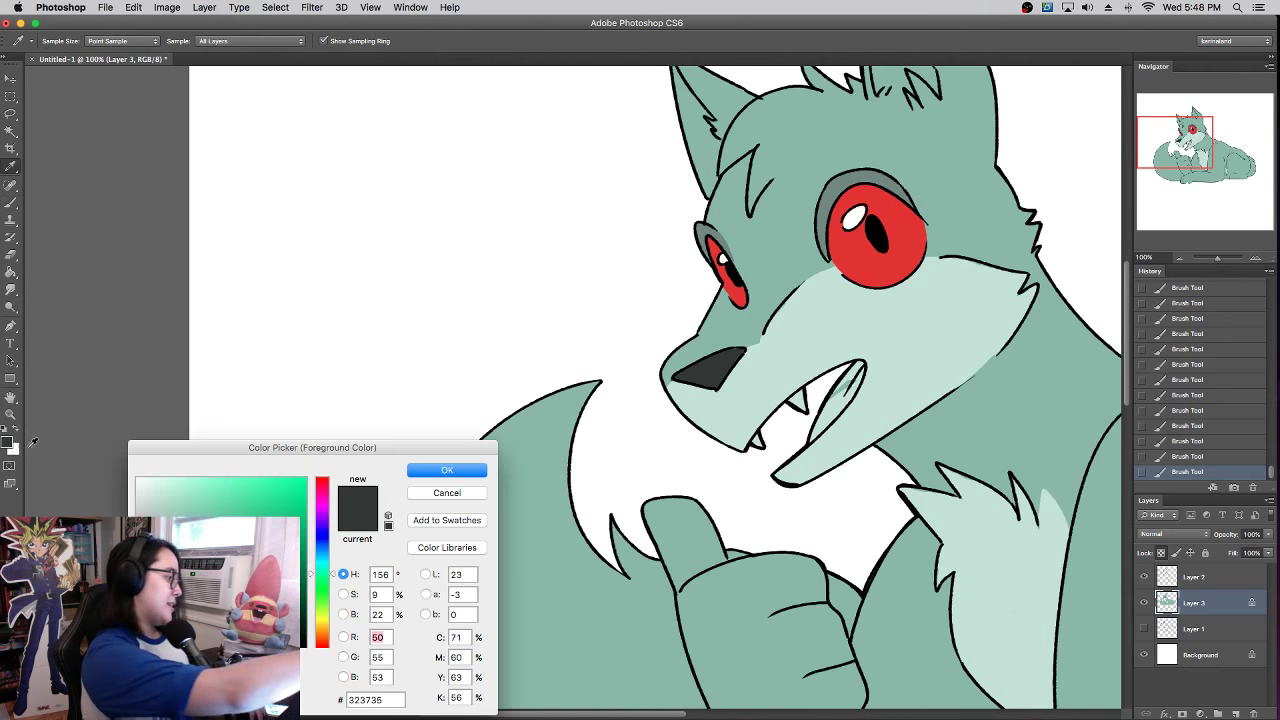
click(320, 492)
click(173, 523)
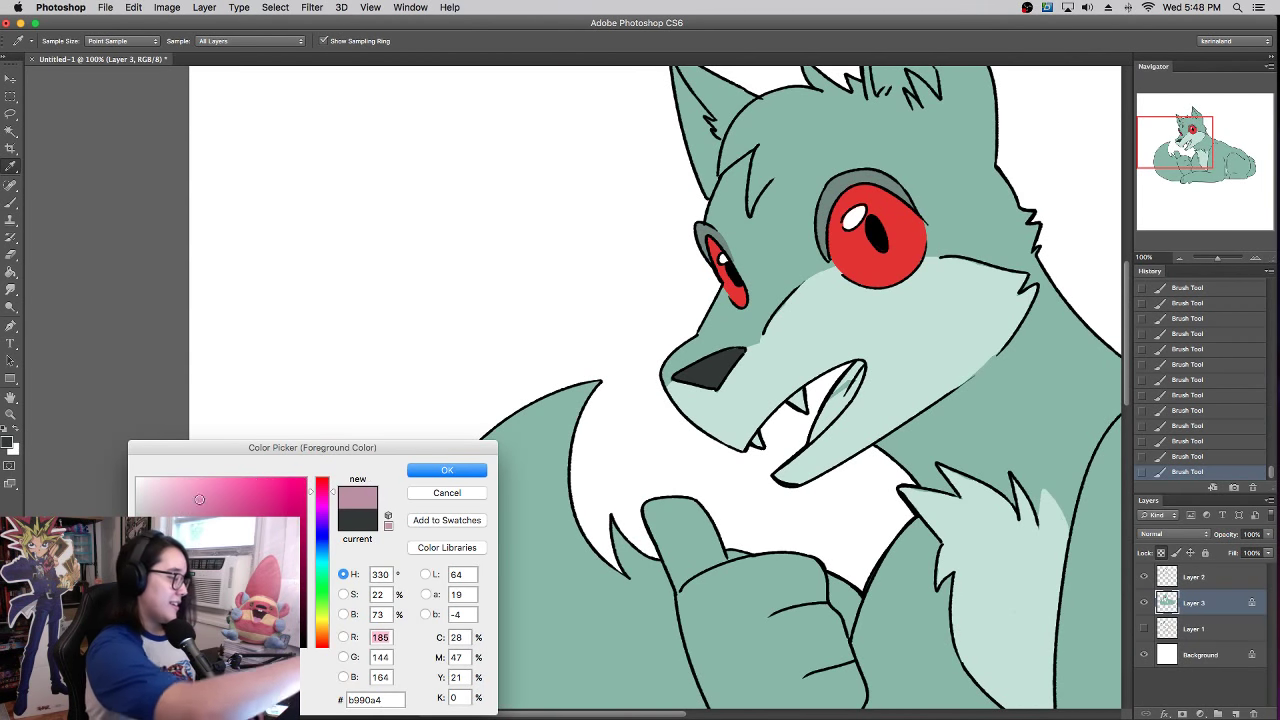
click(440, 471)
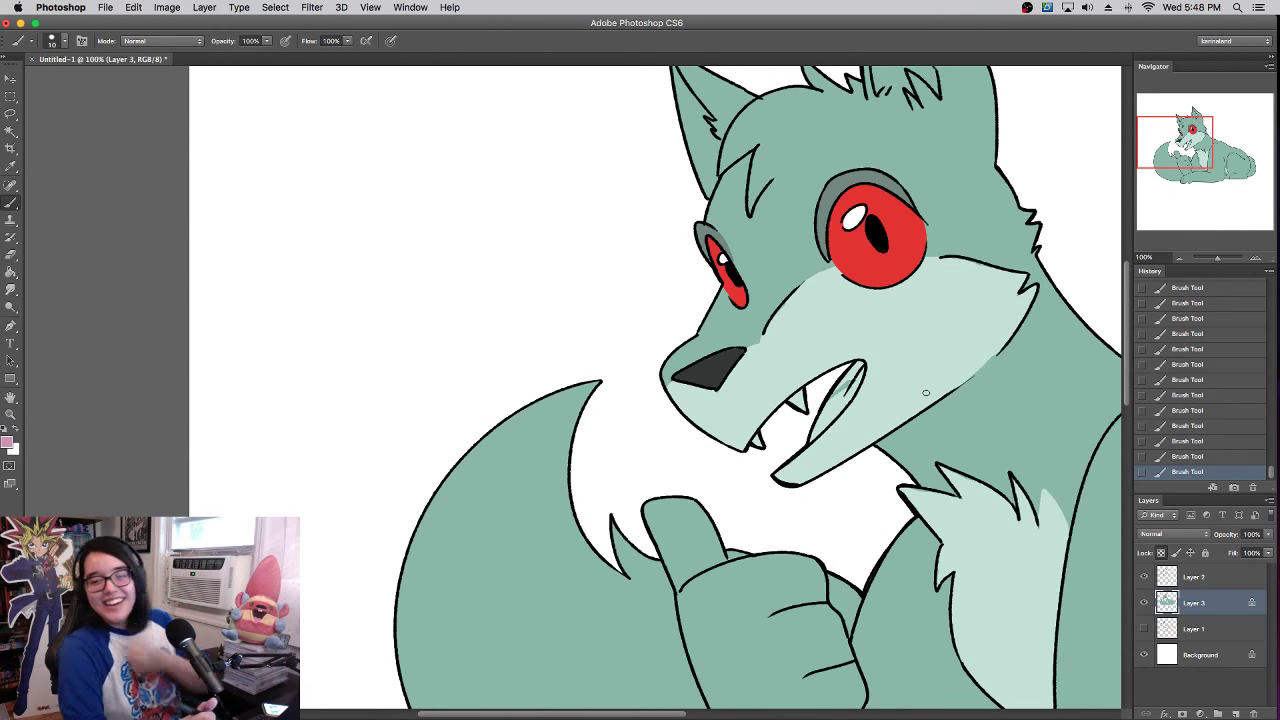
drag(820, 418, 852, 378)
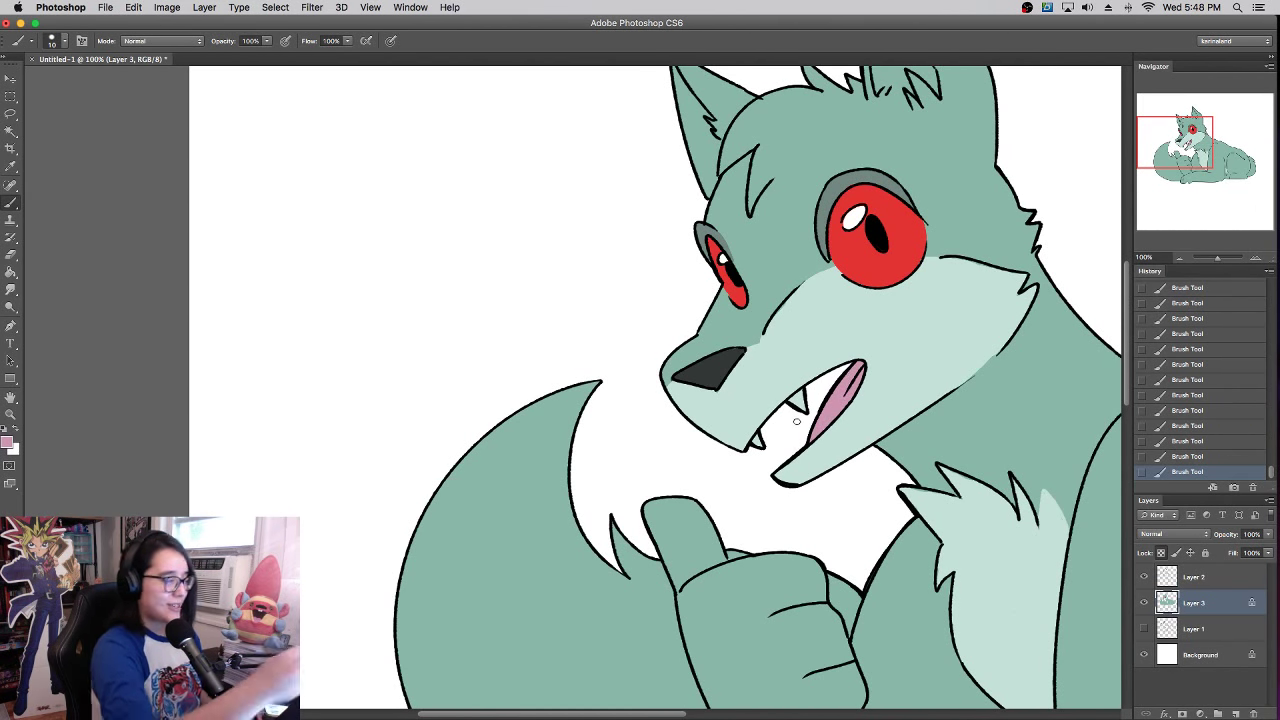
- Choose a pale cream yellow foreground color and fill the two upper fangs
click(10, 444)
click(310, 618)
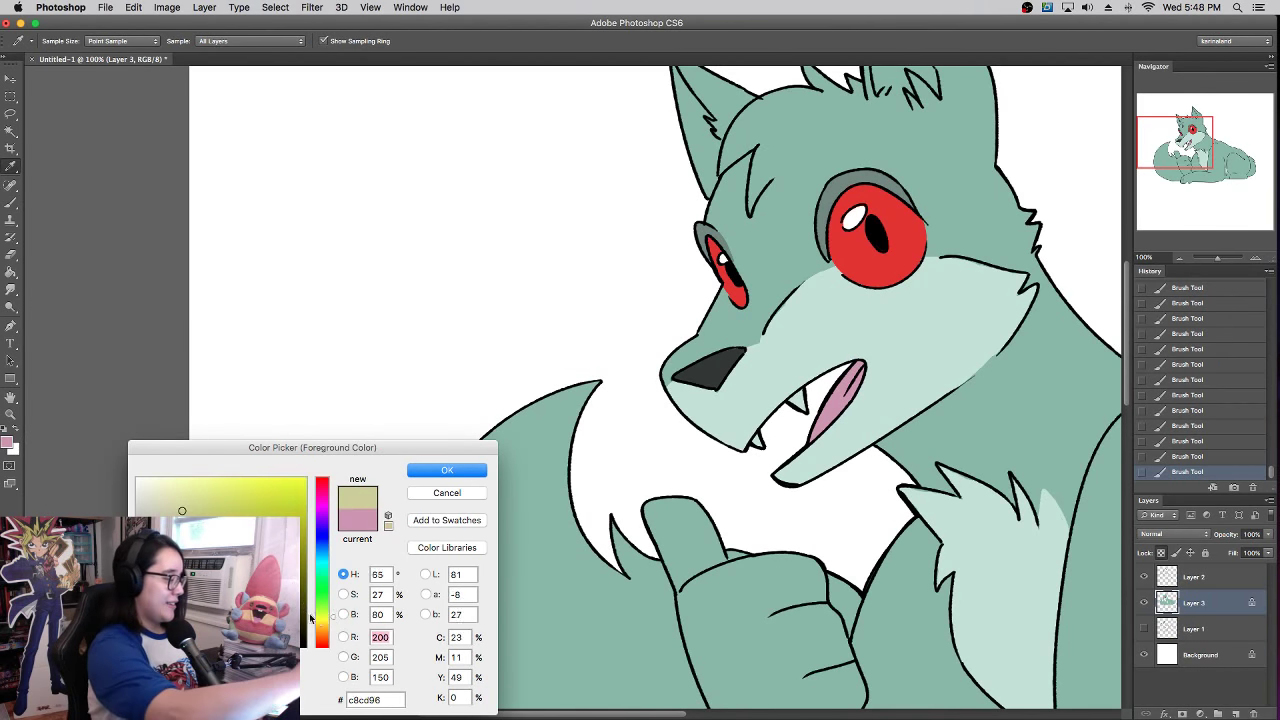
click(163, 491)
click(447, 470)
drag(763, 444, 802, 394)
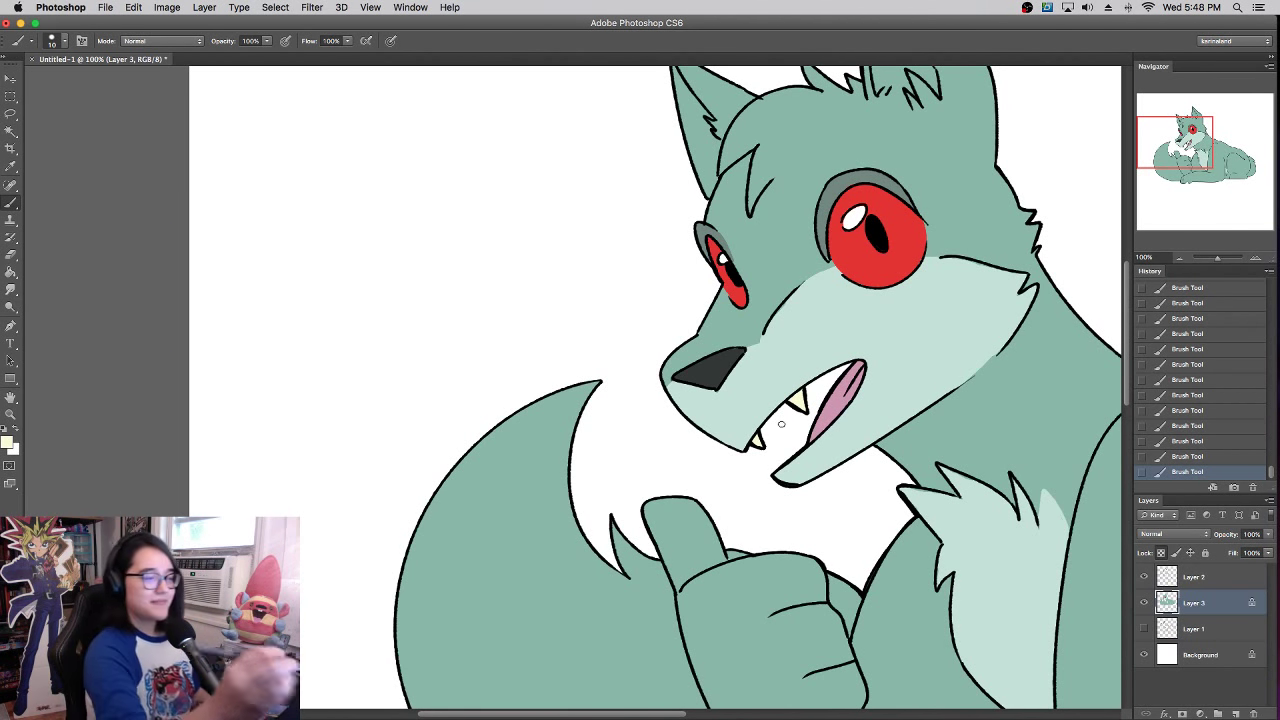
- Sample the eyelid color, pick a darker gray-green based on it, and fill the insides of both ears
scroll(781, 424, up, 5)
scroll(781, 424, right, 5)
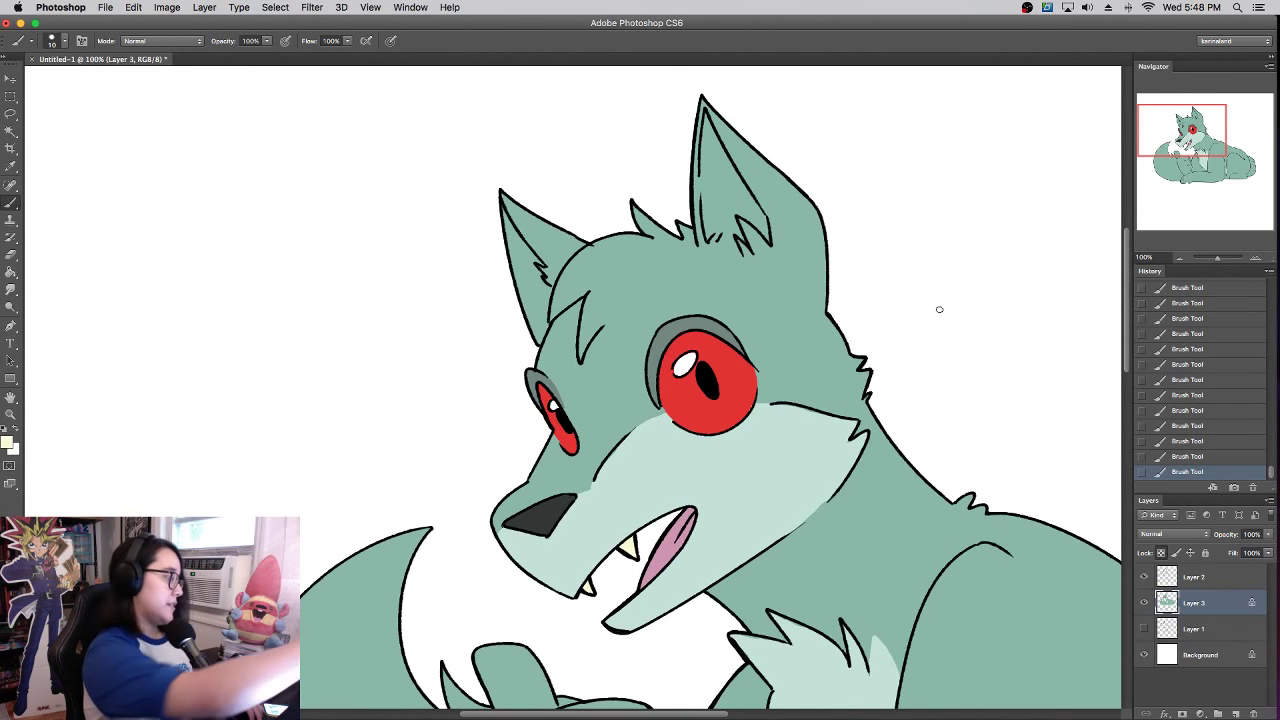
click(8, 441)
click(691, 320)
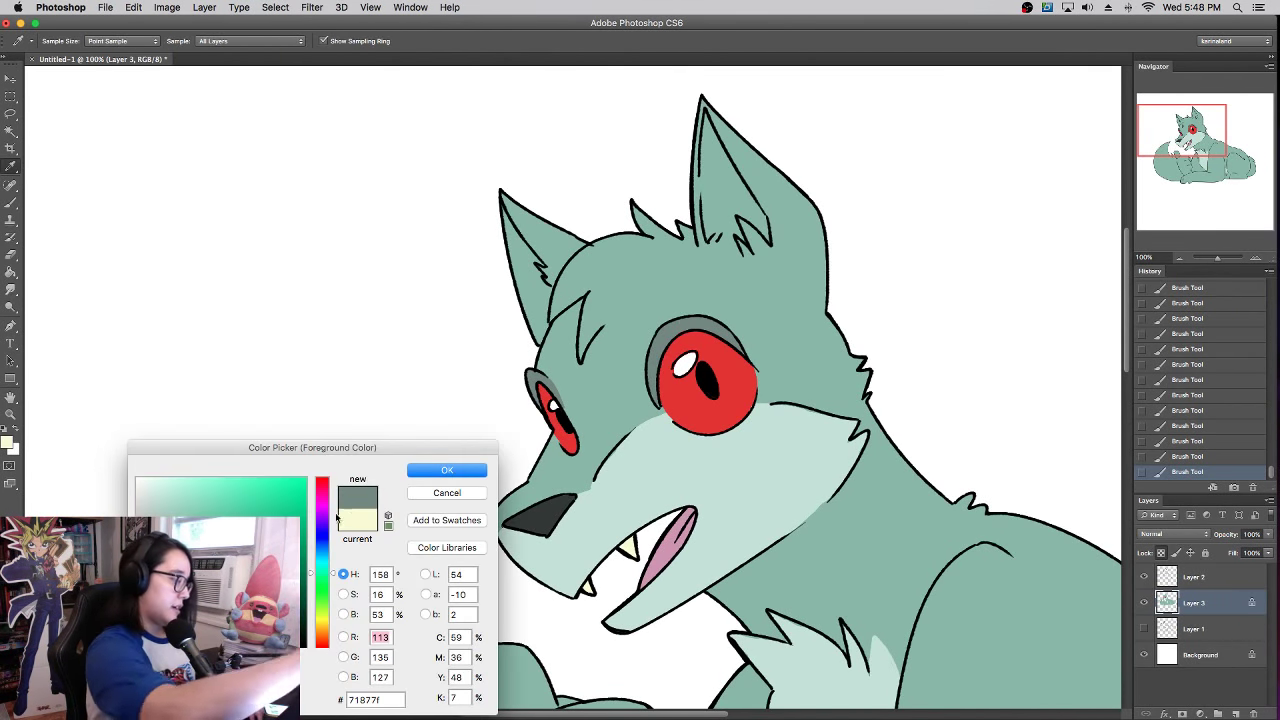
click(445, 469)
key(b)
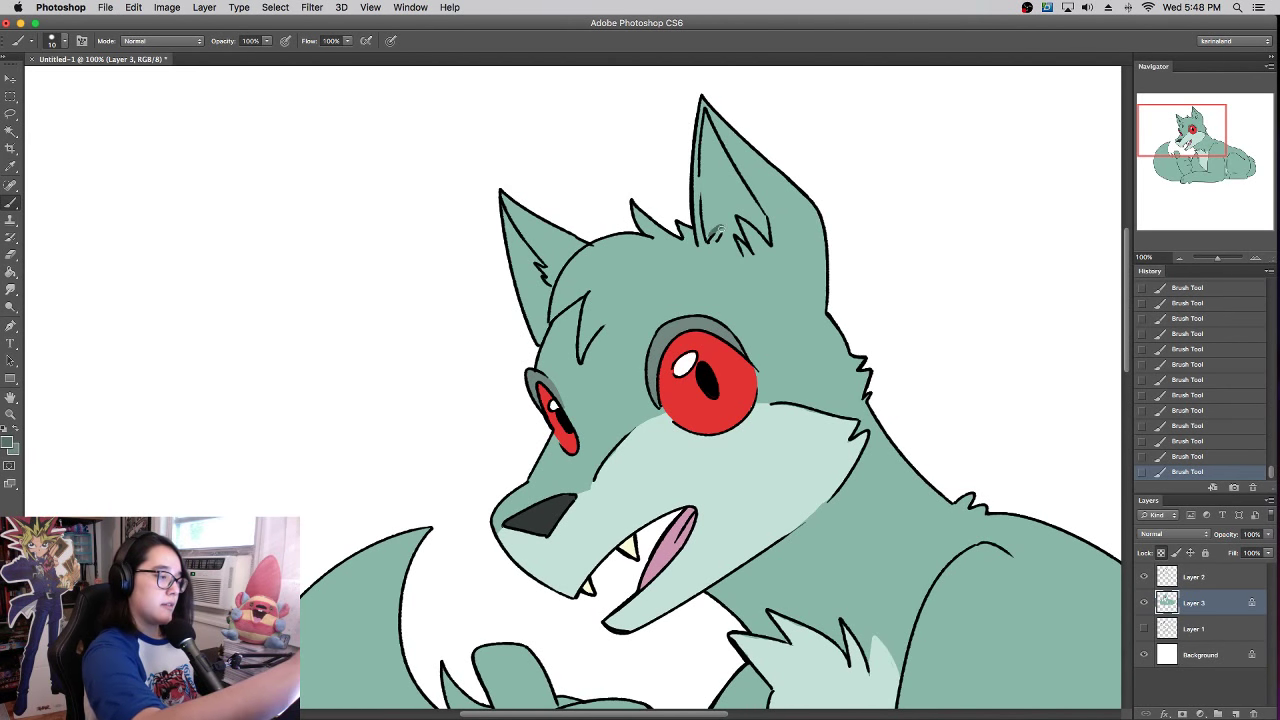
mouse_move(720, 236)
mouse_down()
mouse_move(729, 202)
mouse_move(768, 240)
mouse_move(731, 207)
mouse_move(768, 229)
mouse_move(707, 118)
mouse_move(724, 162)
mouse_up()
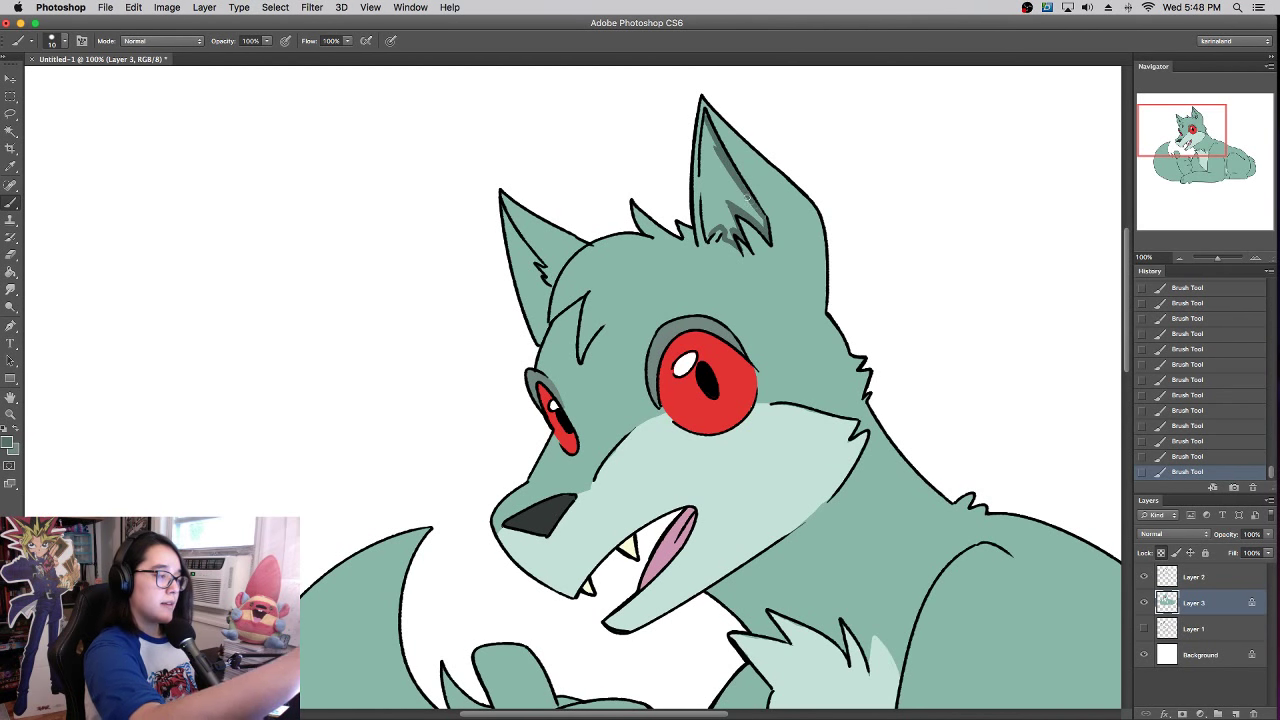
mouse_move(710, 234)
mouse_down()
mouse_move(707, 117)
mouse_move(707, 203)
mouse_move(705, 119)
mouse_up()
mouse_move(709, 196)
mouse_down()
mouse_move(708, 226)
mouse_move(726, 222)
mouse_up()
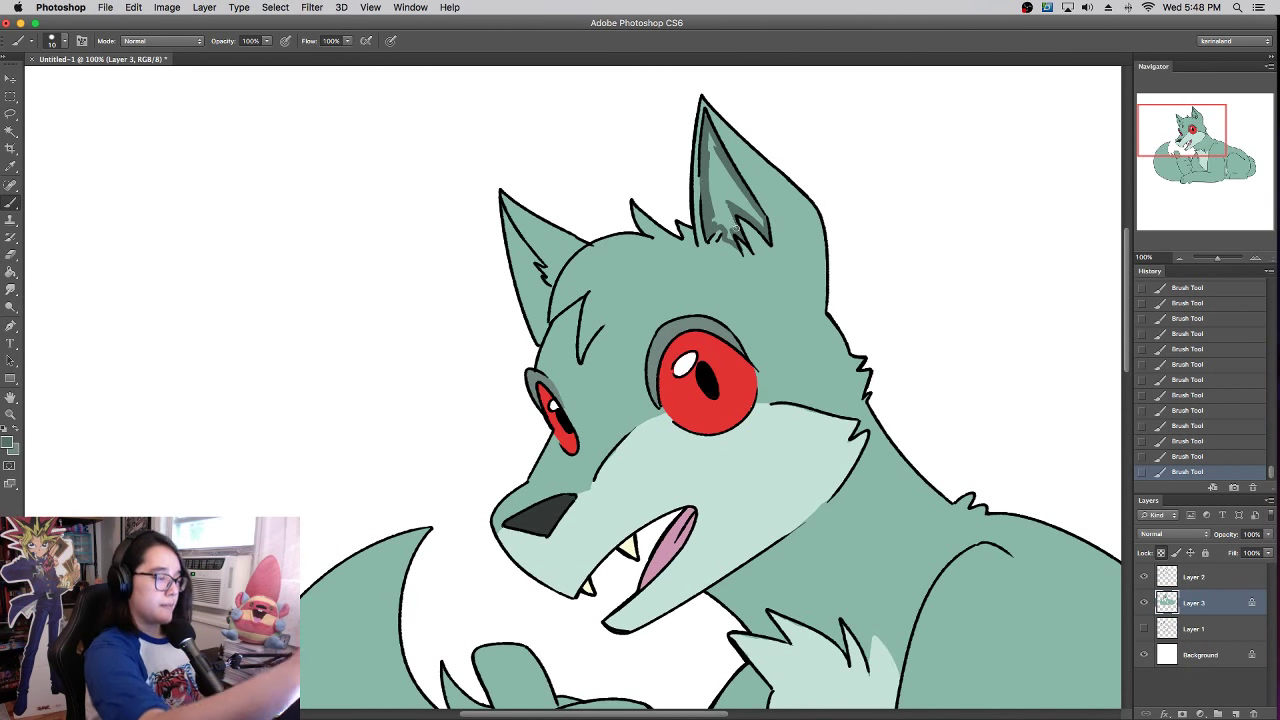
mouse_move(708, 236)
mouse_down()
mouse_move(723, 193)
mouse_move(709, 233)
mouse_move(712, 179)
mouse_move(760, 221)
mouse_move(728, 170)
mouse_move(745, 204)
mouse_move(713, 172)
mouse_up()
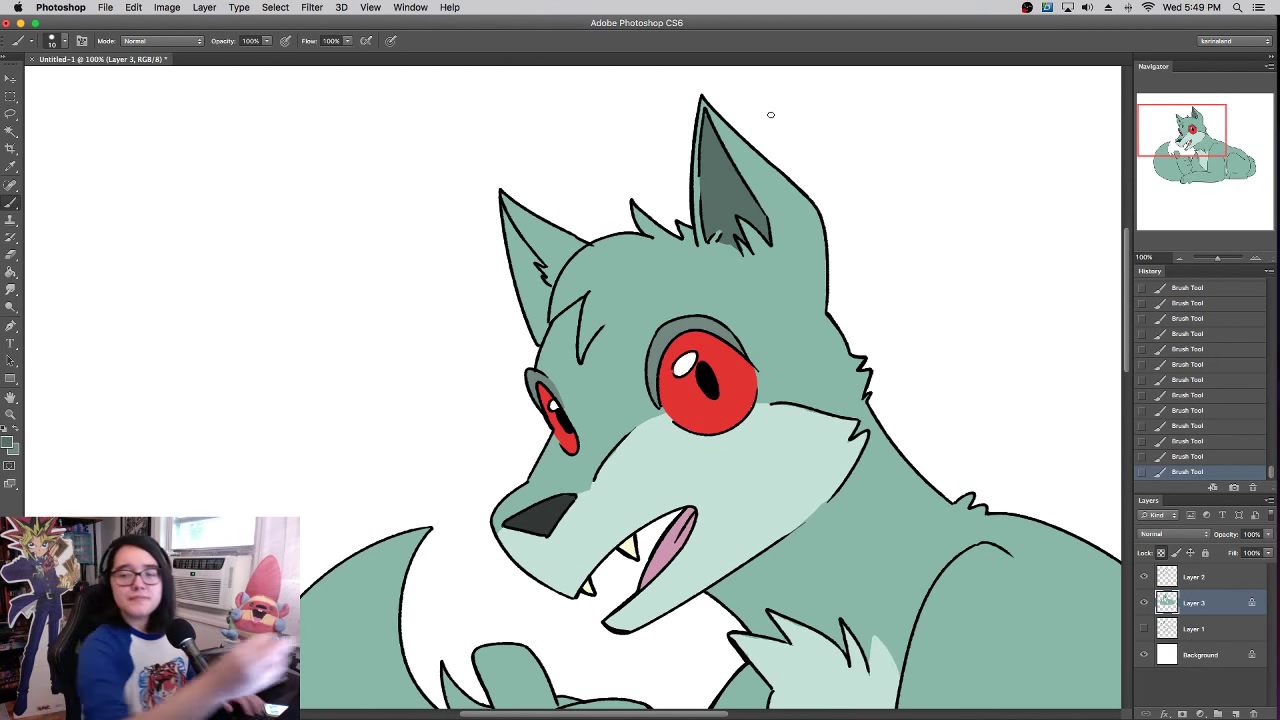
drag(720, 238, 736, 247)
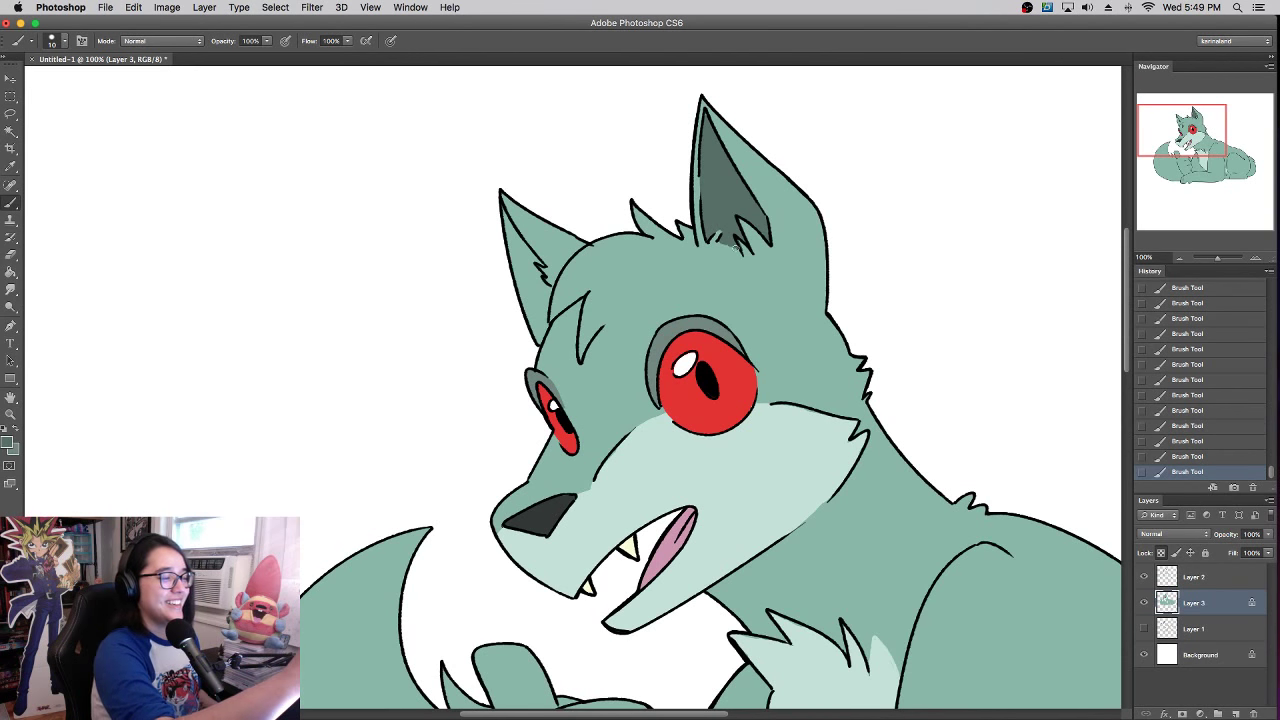
mouse_move(538, 341)
mouse_down()
mouse_move(549, 286)
mouse_move(530, 257)
mouse_move(541, 265)
mouse_move(493, 190)
mouse_move(526, 320)
mouse_move(543, 334)
mouse_move(542, 290)
mouse_move(528, 262)
mouse_move(532, 312)
mouse_move(516, 241)
mouse_up()
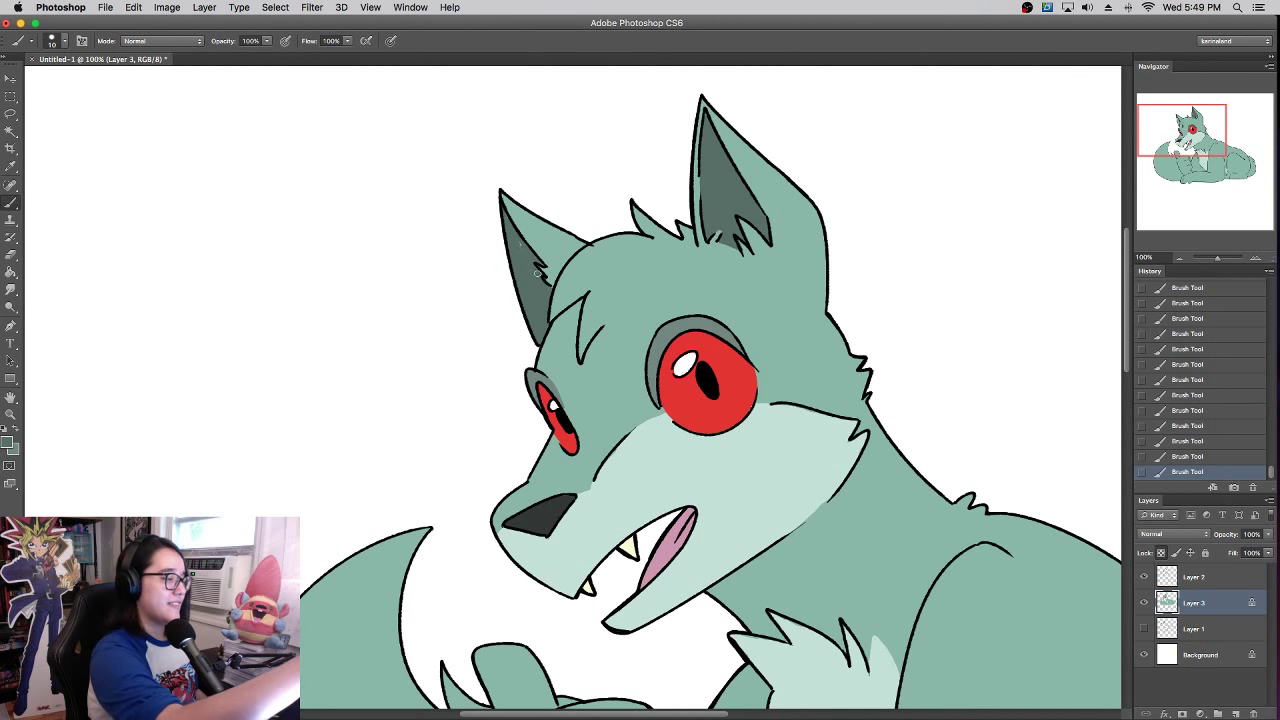
- Choose a light beige foreground color and paint the upper tips of both inner ears with a jagged lower edge
scroll(951, 349, down, 1)
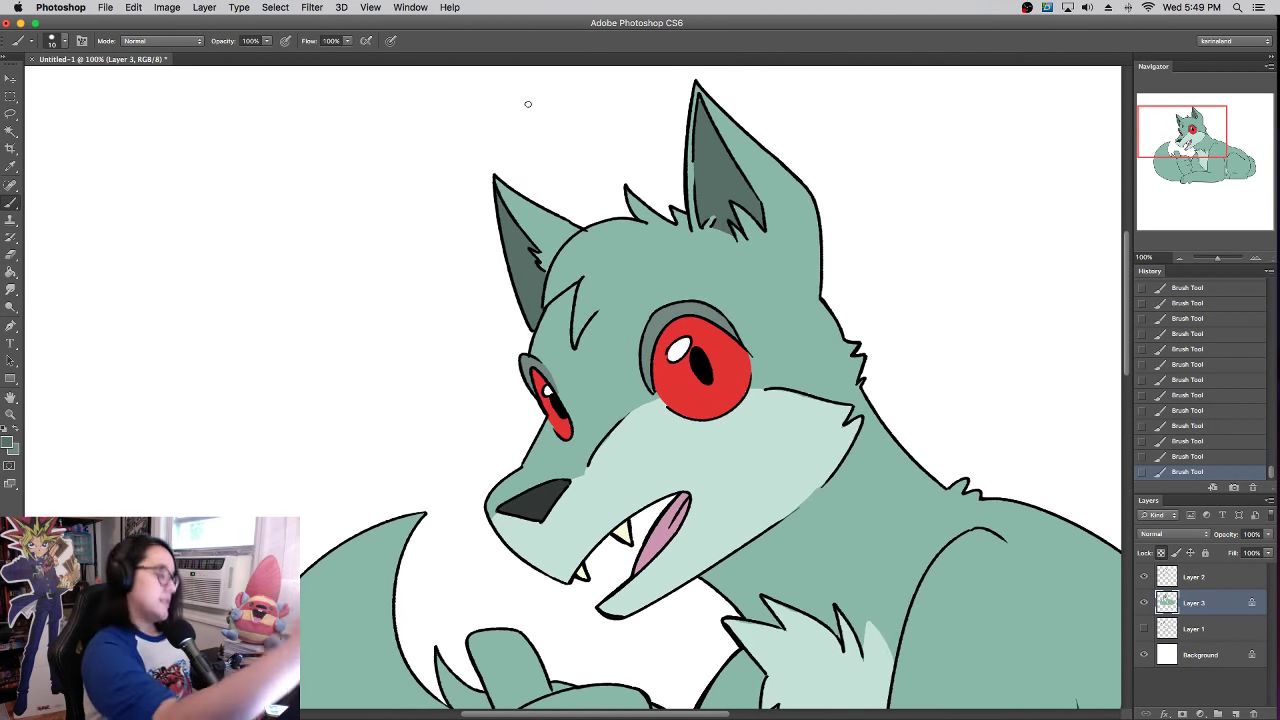
click(17, 446)
click(316, 614)
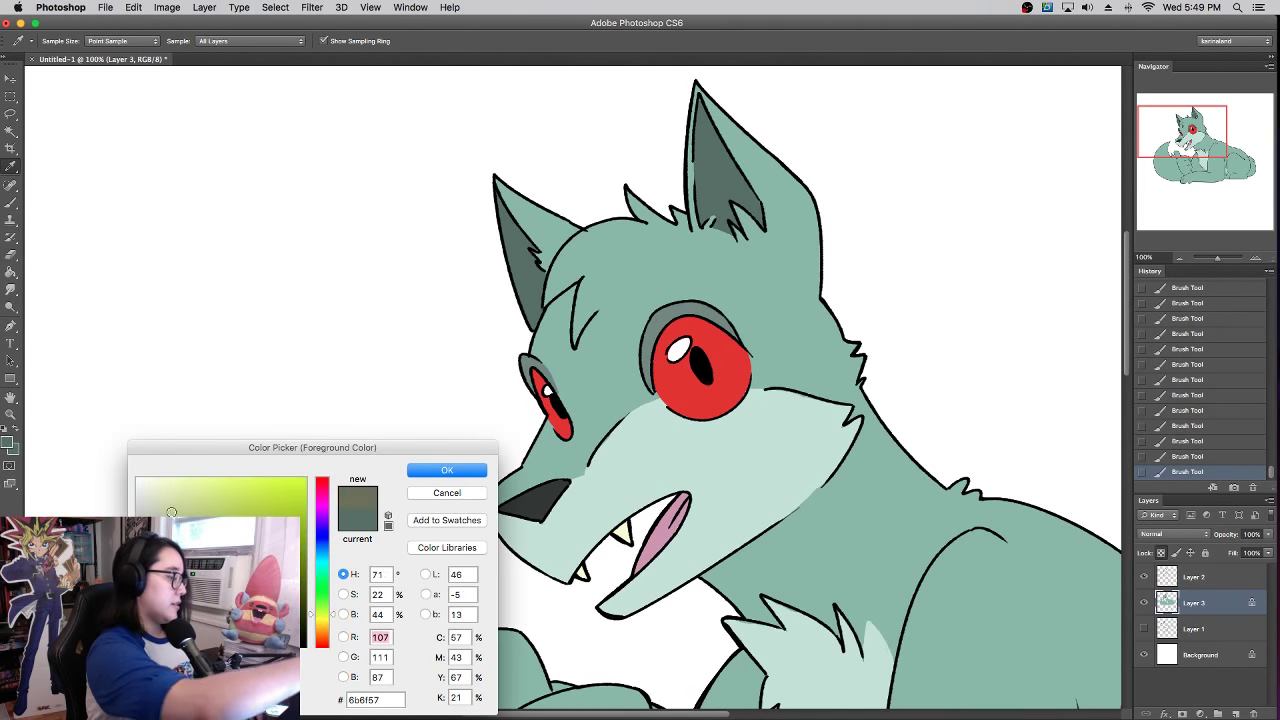
click(162, 520)
click(460, 471)
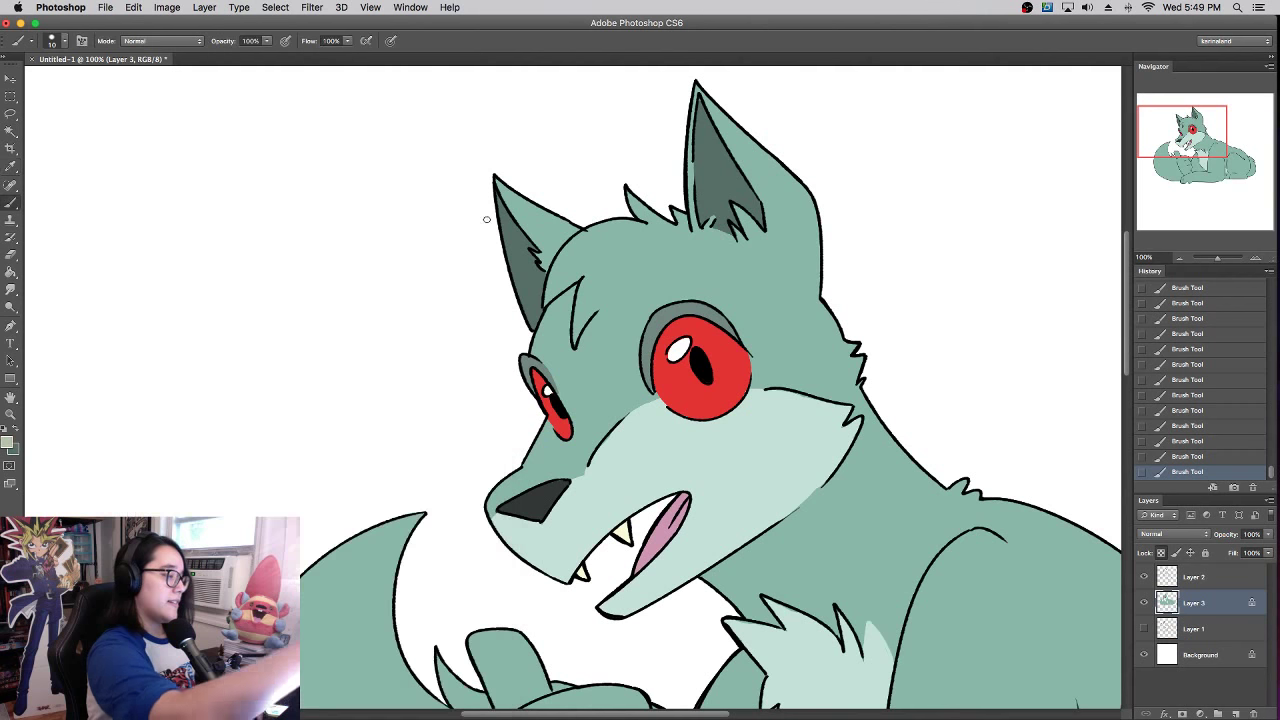
mouse_move(525, 237)
mouse_down()
mouse_move(502, 206)
mouse_move(507, 223)
mouse_up()
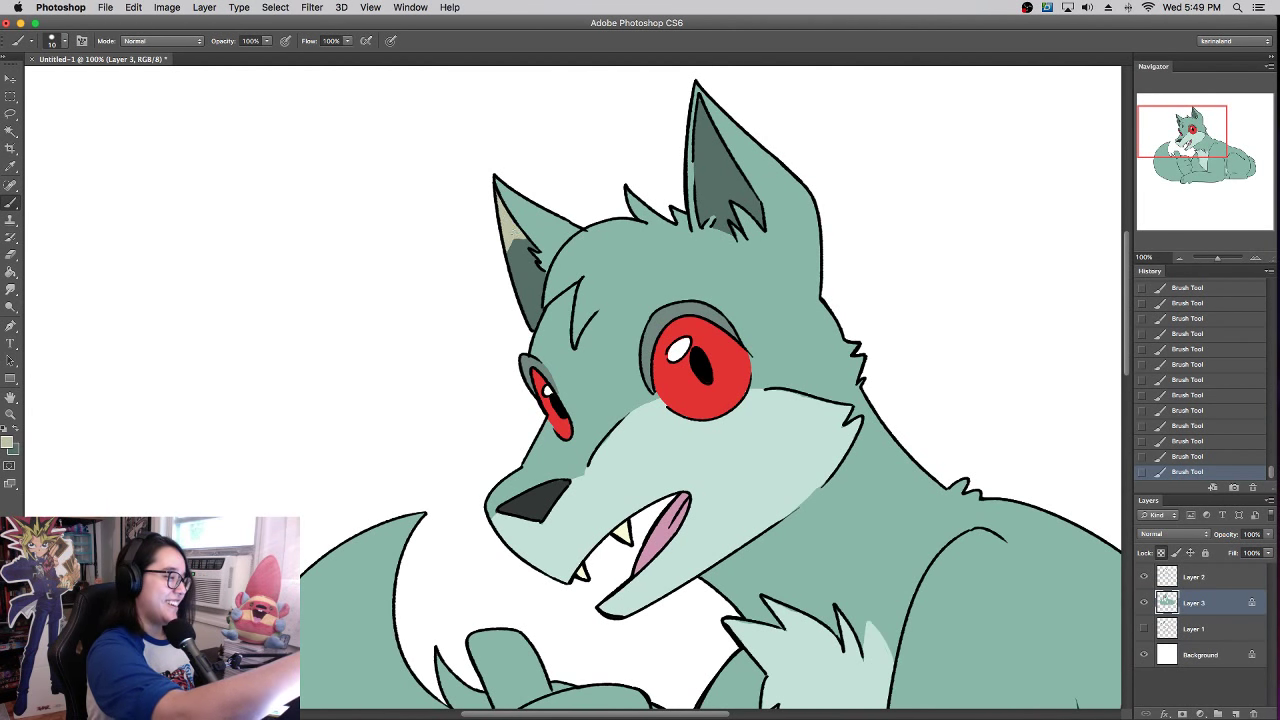
mouse_move(697, 175)
mouse_down()
mouse_move(708, 155)
mouse_move(733, 166)
mouse_move(701, 102)
mouse_up()
mouse_move(697, 170)
mouse_down()
mouse_move(701, 100)
mouse_move(697, 152)
mouse_move(701, 127)
mouse_move(720, 154)
mouse_up()
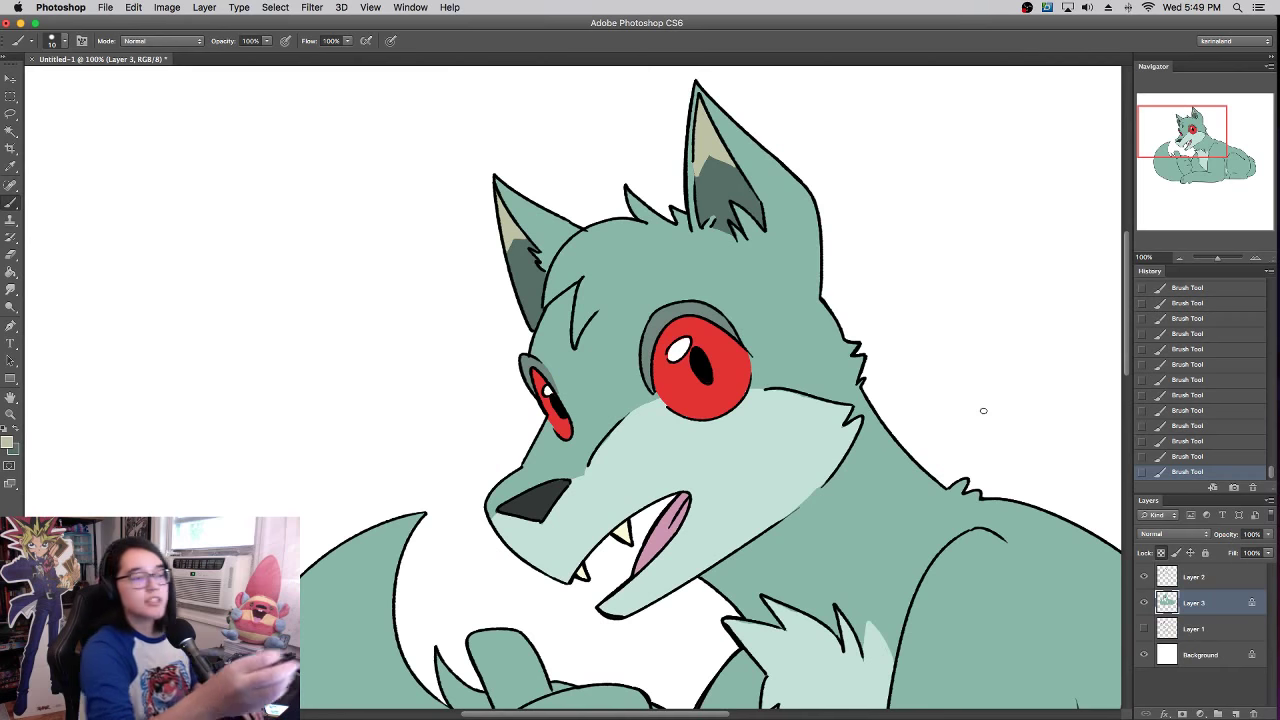
- Sample the pale mint from the muzzle, enlarge the brush to 97 px, and paint most of the tail with it
click(1179, 258)
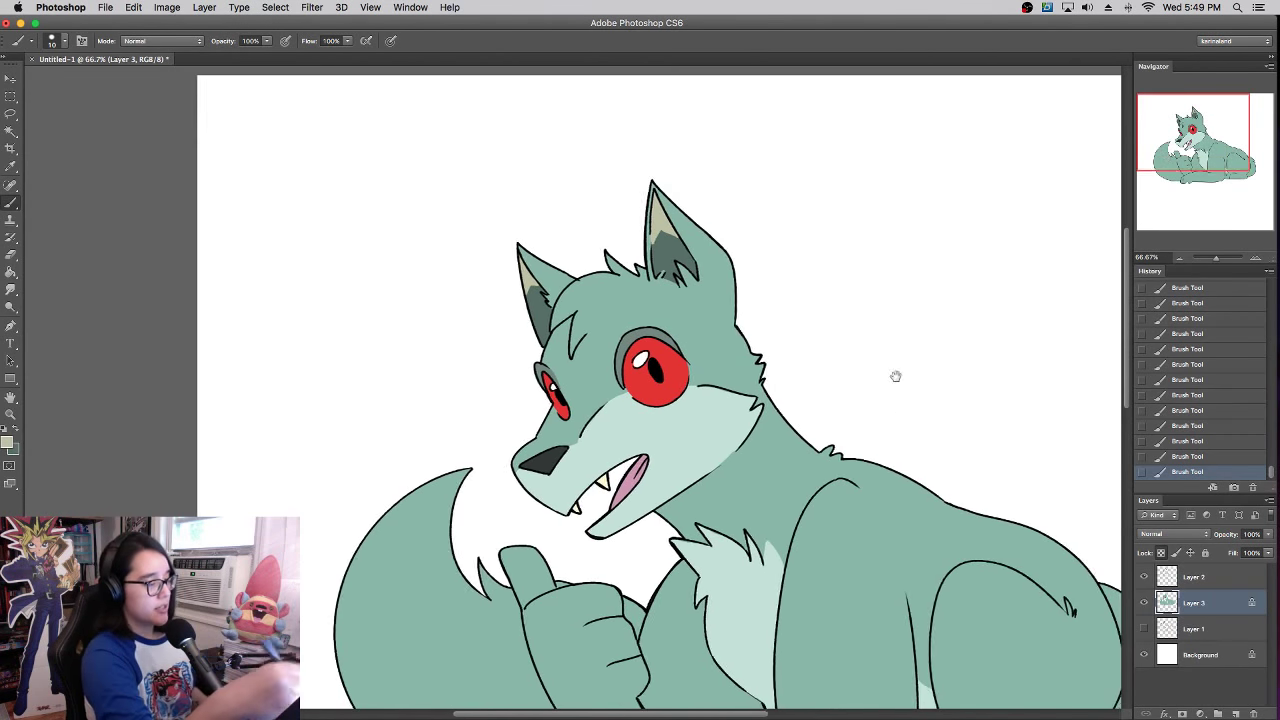
drag(894, 374, 862, 233)
drag(940, 259, 934, 349)
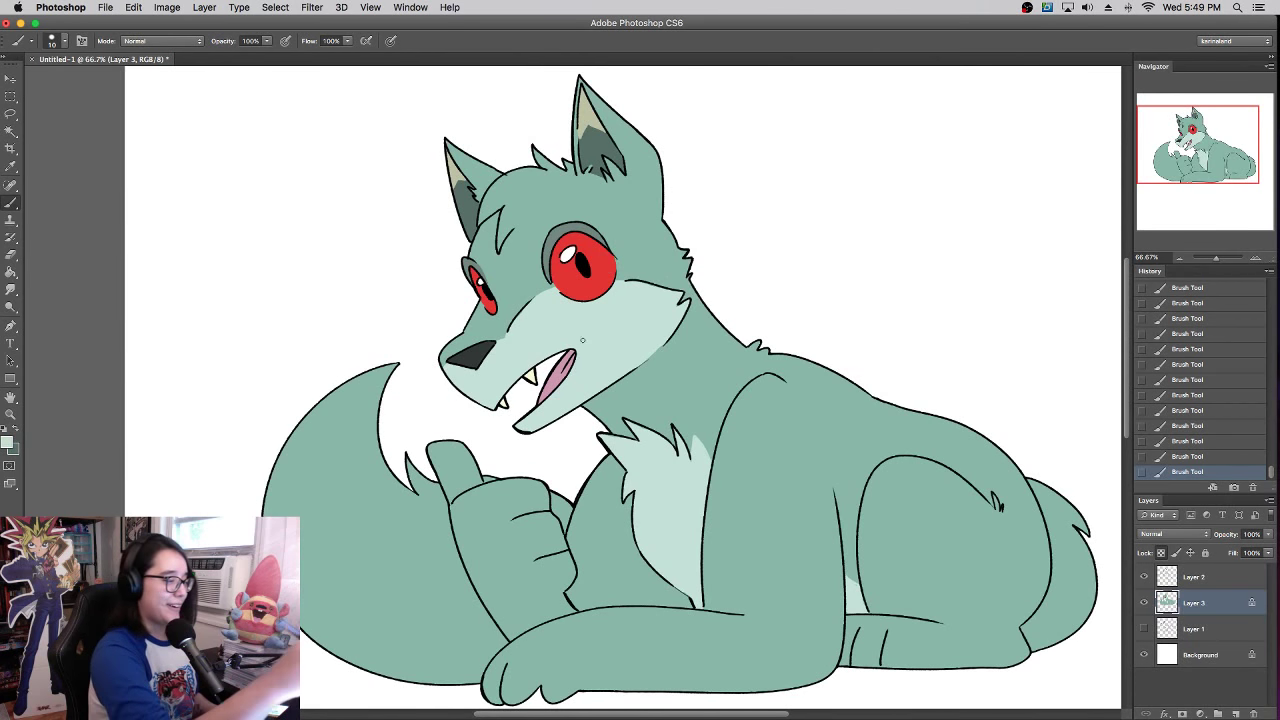
right_click(403, 569)
click(470, 414)
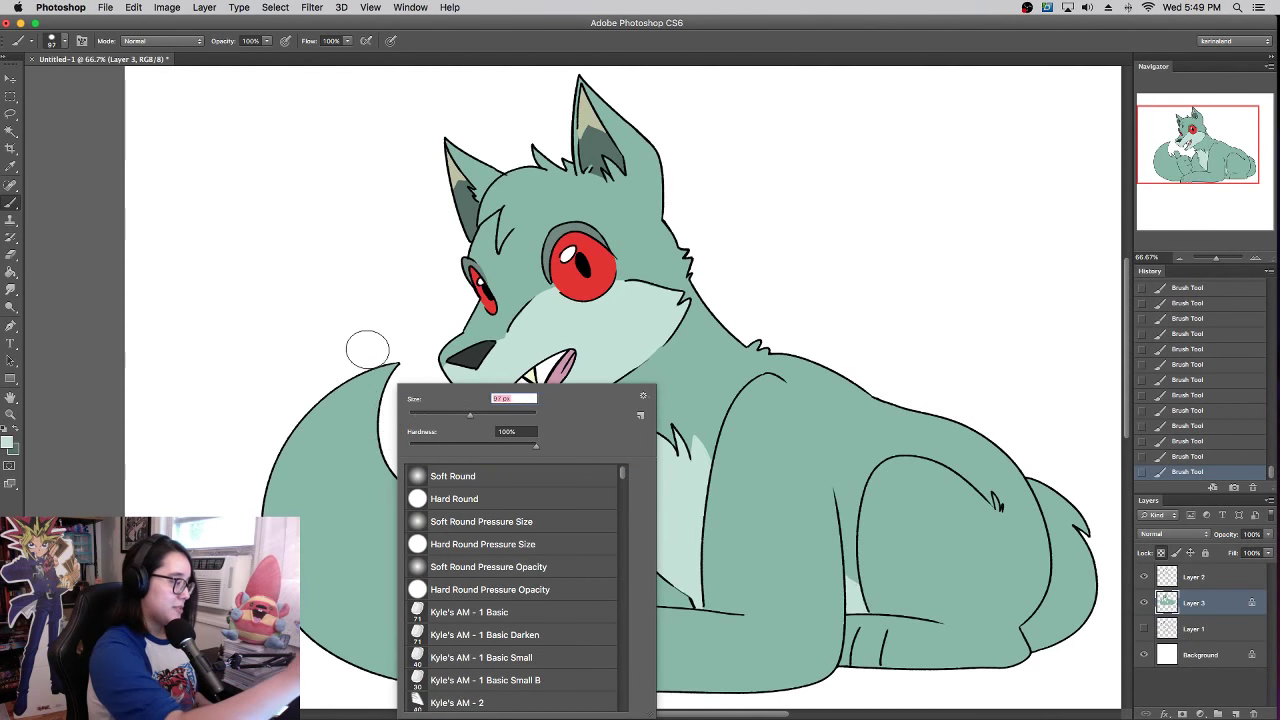
mouse_move(378, 357)
mouse_down()
mouse_move(287, 508)
mouse_move(396, 684)
mouse_move(363, 509)
mouse_move(369, 374)
mouse_move(415, 708)
mouse_move(390, 476)
mouse_up()
- Reduce the brush to 34 px and fill the rest of the tail with pale mint up to the raised arm's outline
right_click(426, 572)
click(460, 414)
click(408, 608)
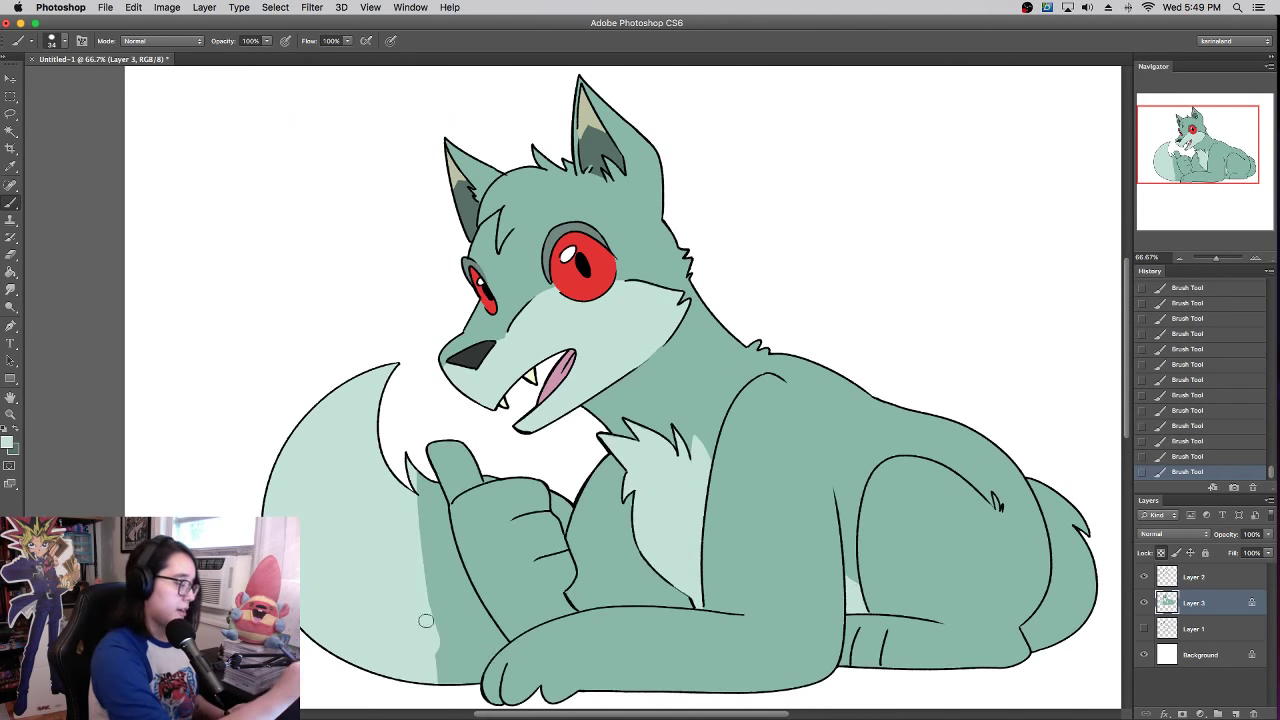
mouse_move(476, 680)
mouse_down()
mouse_move(501, 642)
mouse_move(478, 640)
mouse_move(457, 581)
mouse_move(497, 637)
mouse_move(434, 525)
mouse_move(477, 602)
mouse_move(433, 482)
mouse_move(439, 513)
mouse_move(423, 532)
mouse_move(436, 580)
mouse_move(419, 632)
mouse_move(460, 694)
mouse_move(454, 649)
mouse_move(476, 654)
mouse_move(467, 609)
mouse_move(480, 621)
mouse_move(453, 601)
mouse_up()
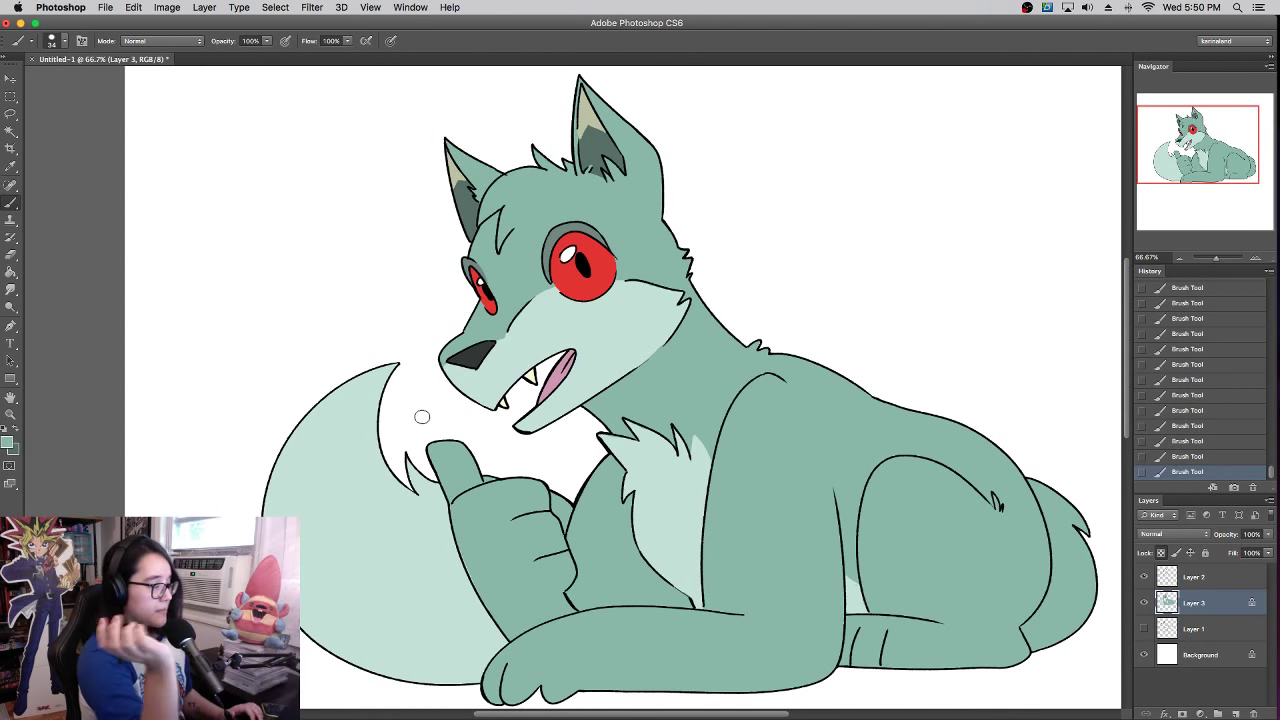
- Sample the pale mint from the tail and touch up the small belly patch beside the hind leg with a 19 px brush
alt+click(410, 524)
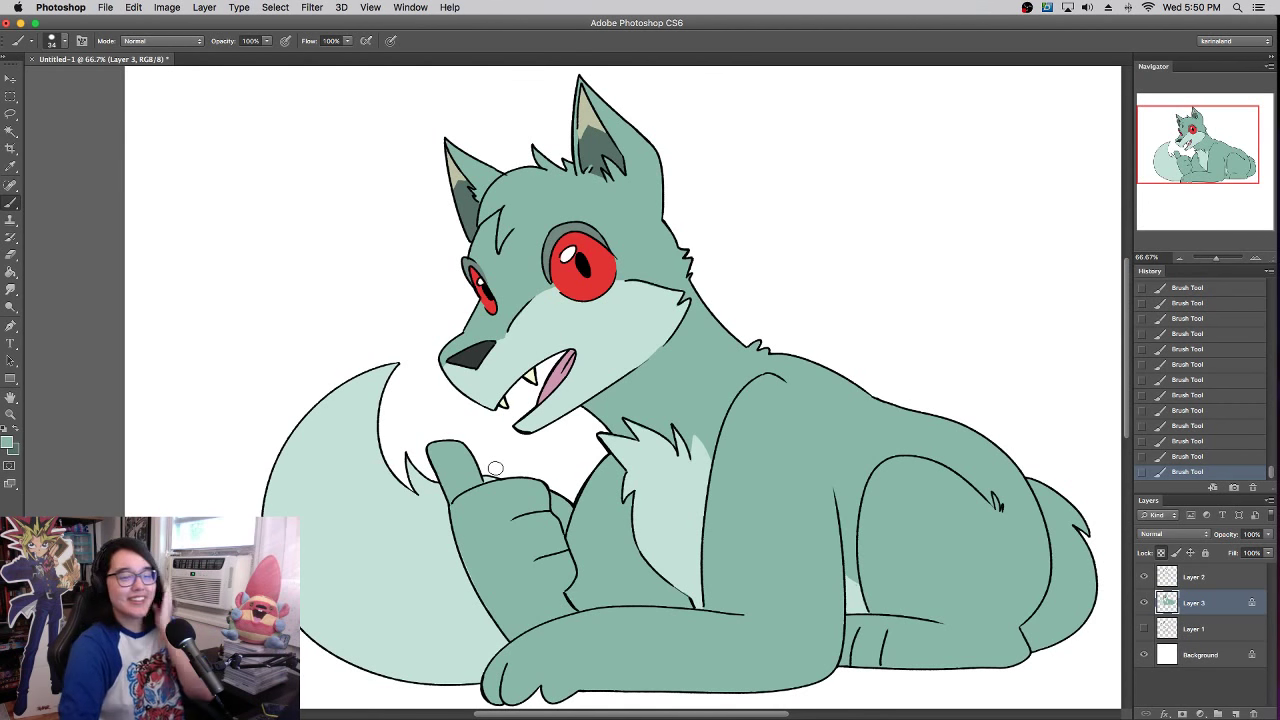
right_click(852, 496)
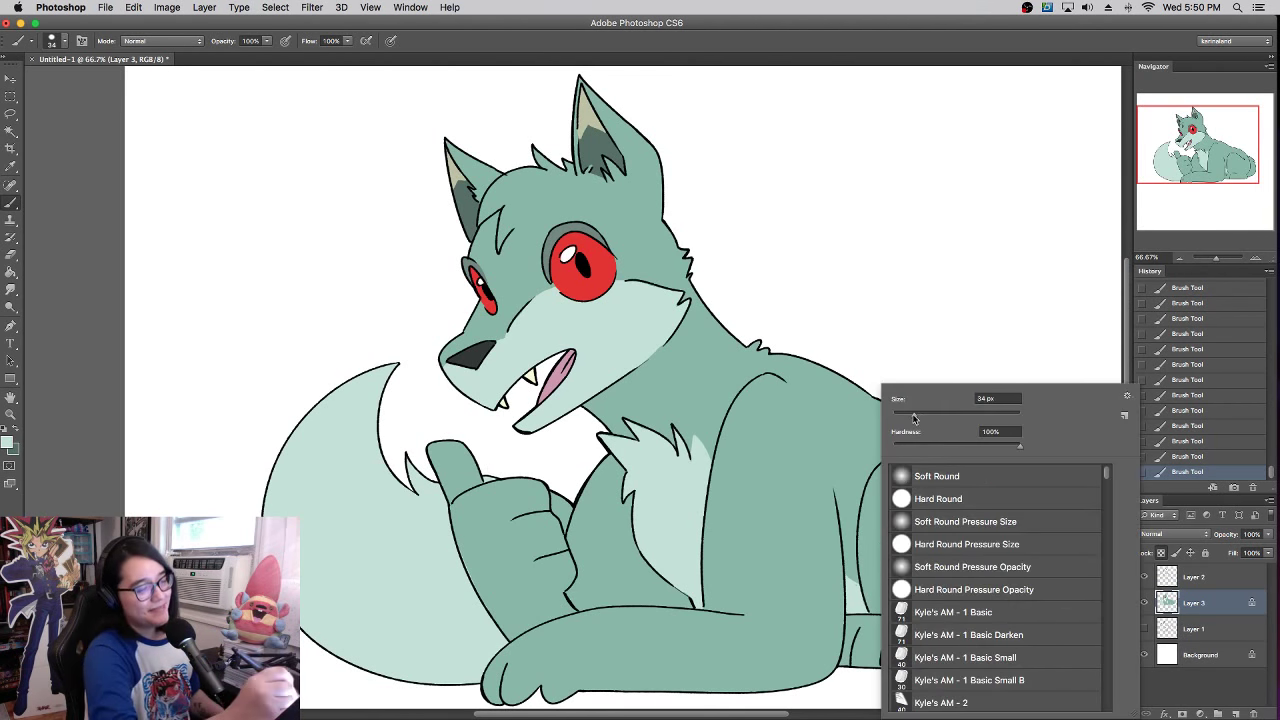
mouse_move(916, 416)
mouse_down()
mouse_move(894, 442)
mouse_move(872, 402)
mouse_up()
click(851, 586)
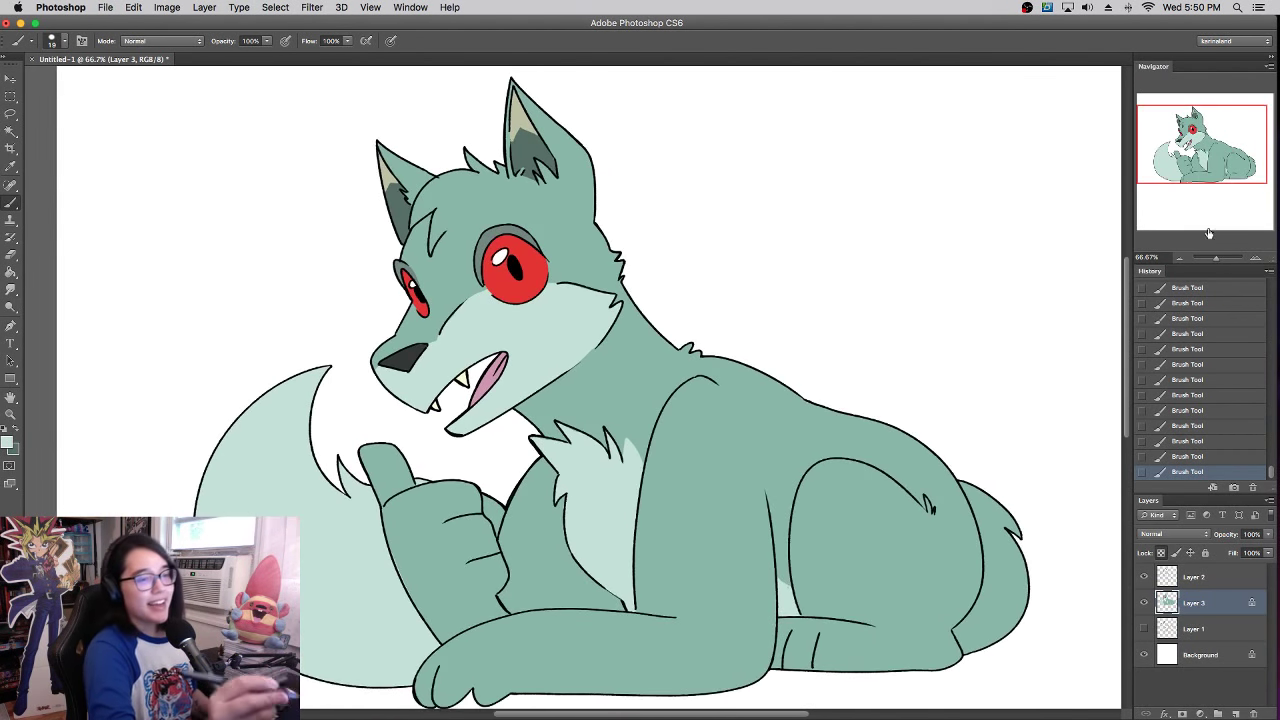
- Crop the canvas closely around the dog, leaving a small white margin on every side
mouse_move(1214, 257)
mouse_down()
mouse_move(1196, 257)
mouse_move(1212, 257)
mouse_up()
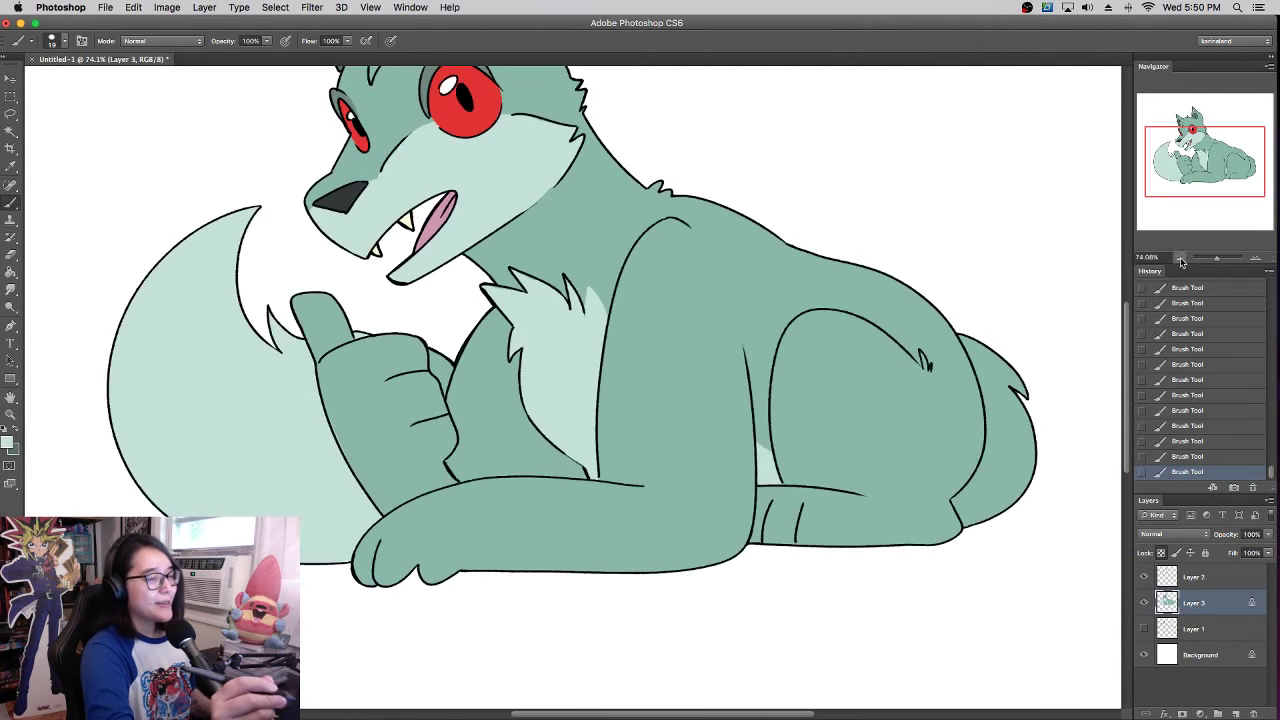
click(1179, 257)
click(16, 146)
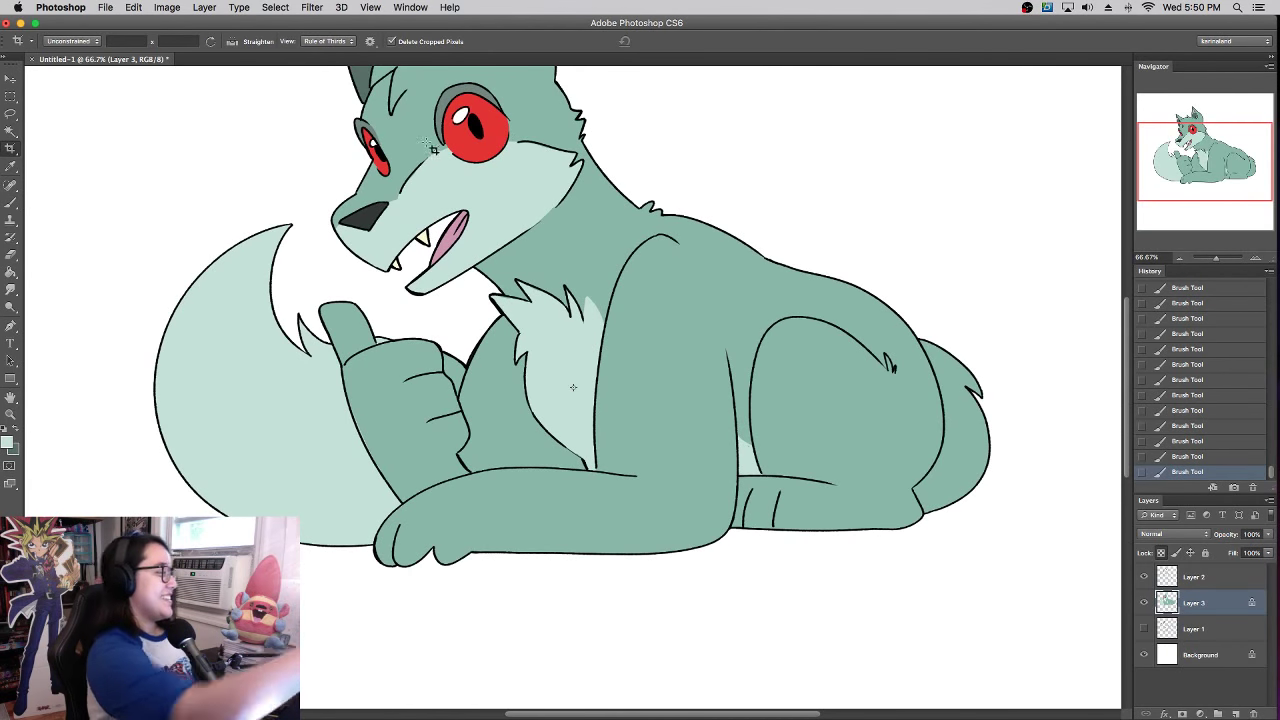
click(1179, 257)
click(1179, 257)
drag(316, 160, 797, 483)
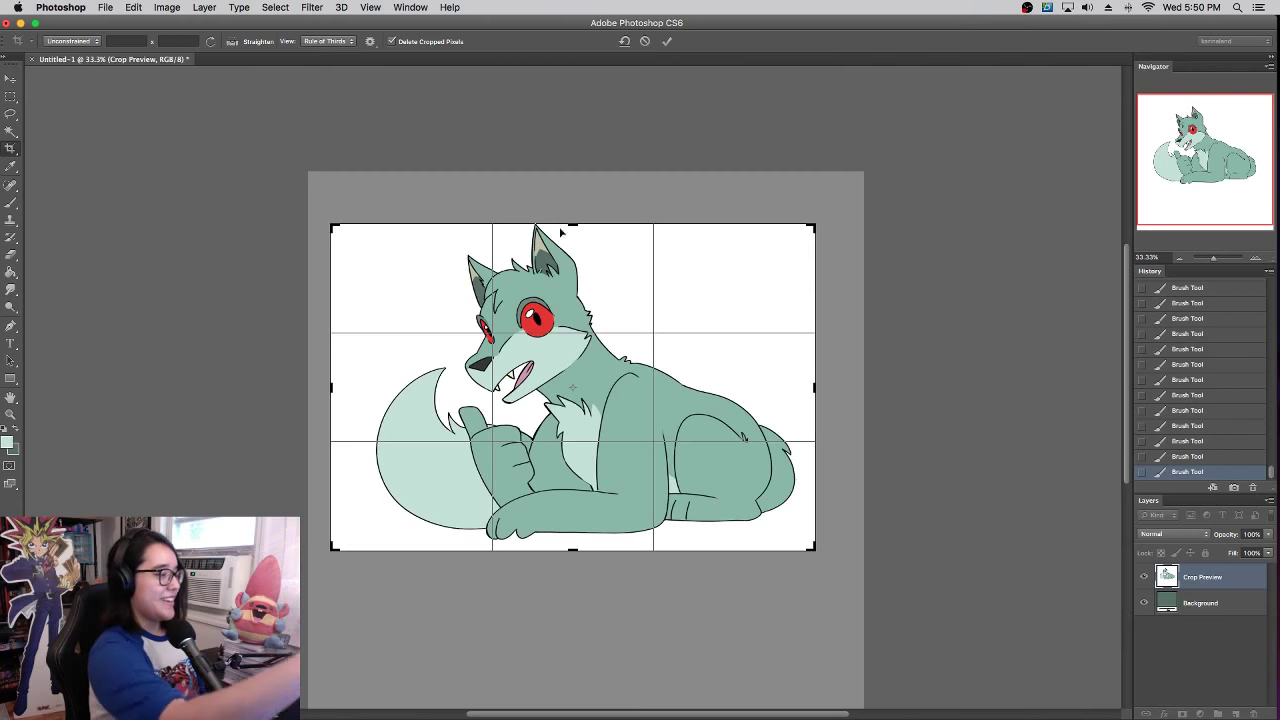
drag(565, 228, 570, 214)
mouse_move(333, 388)
mouse_down()
mouse_move(352, 390)
mouse_move(341, 392)
mouse_up()
key(Return)
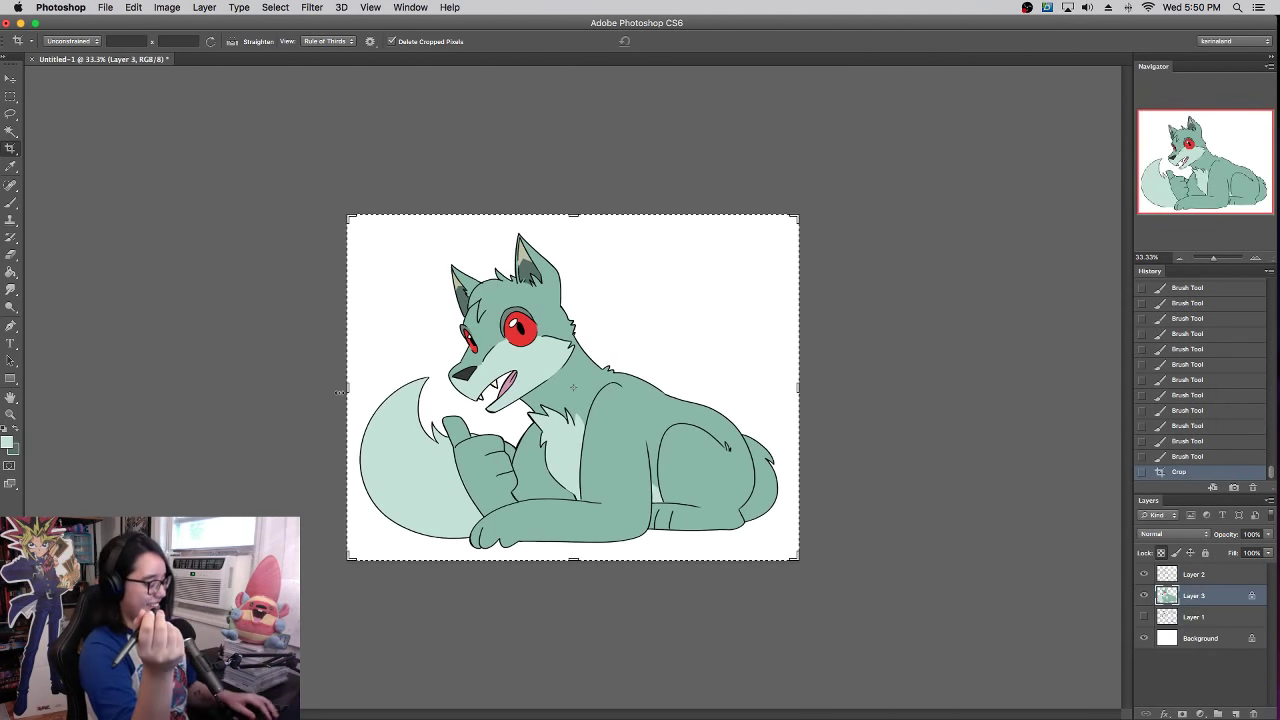
- Save the drawing to the Desktop as derek.psd in Photoshop format with layers and Maximize Compatibility enabled
key(super+s)
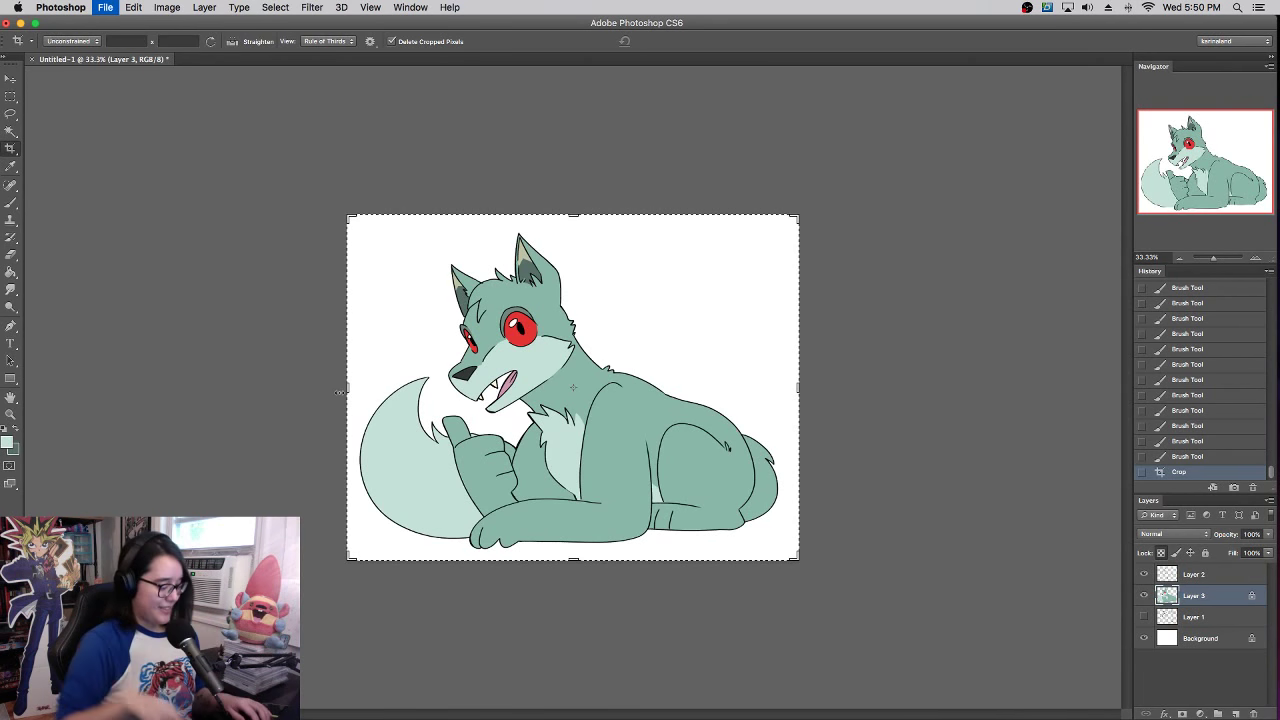
text(derek)
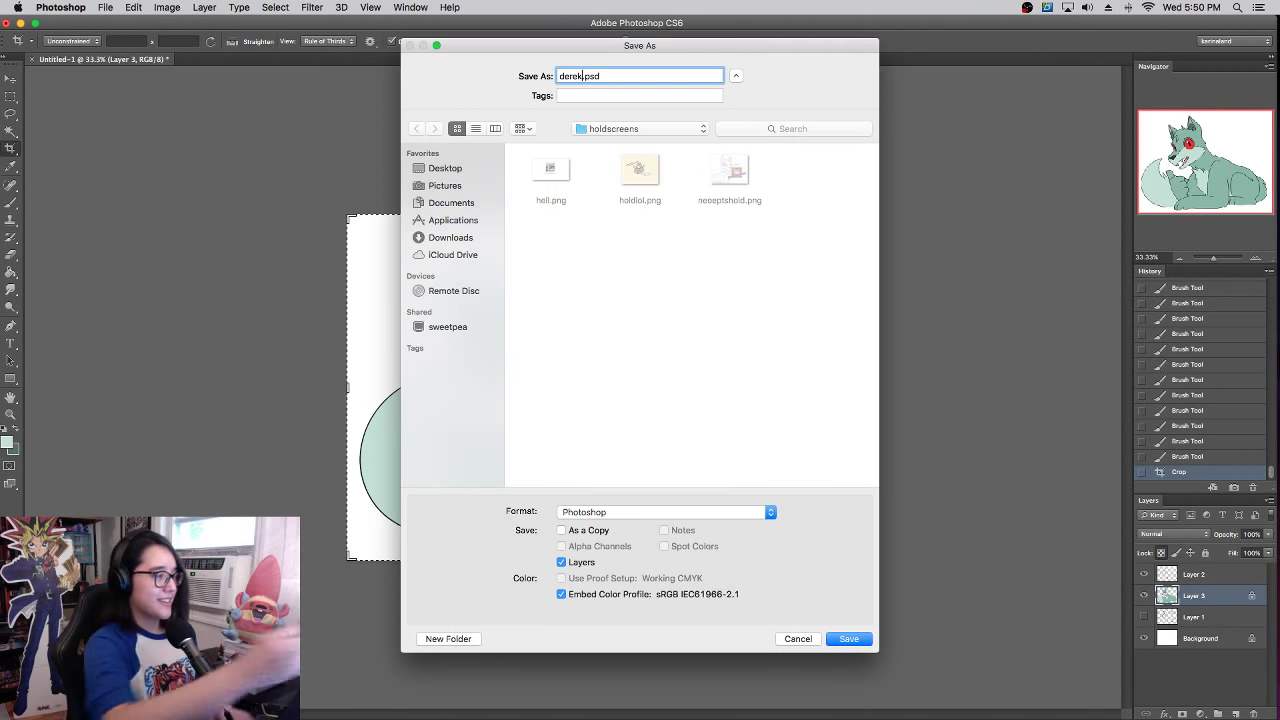
click(452, 169)
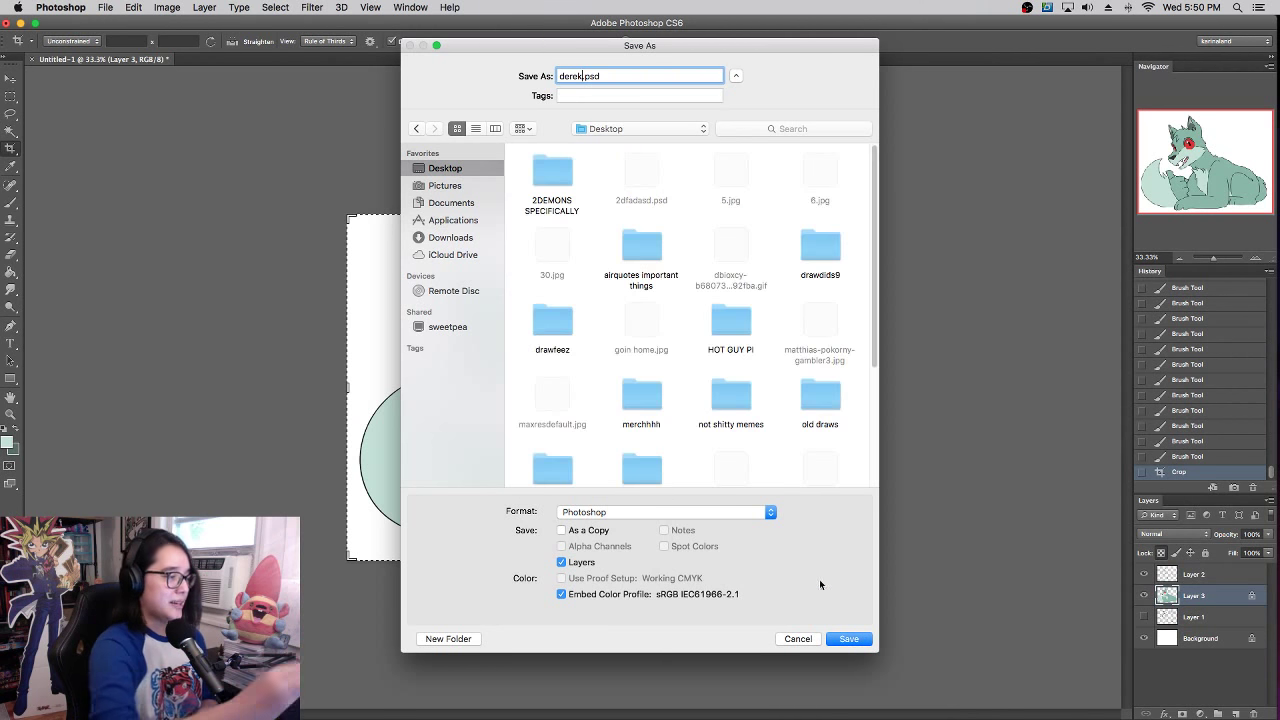
click(849, 638)
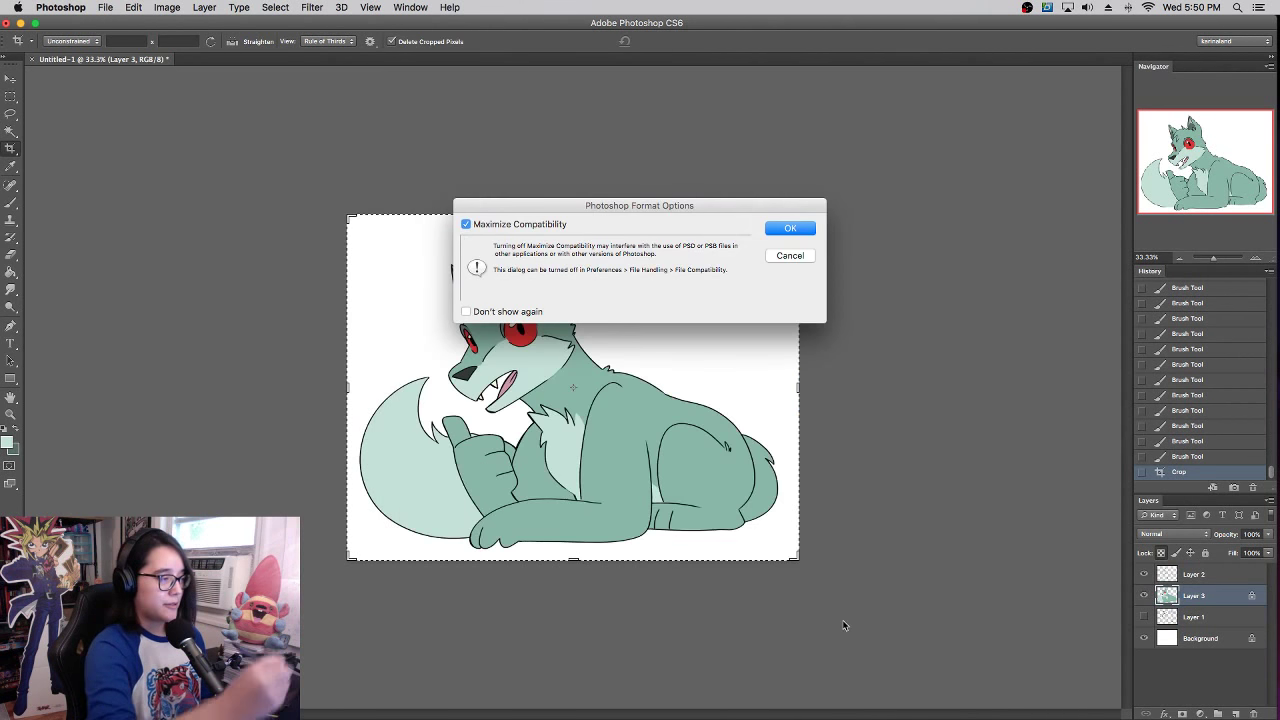
click(791, 229)
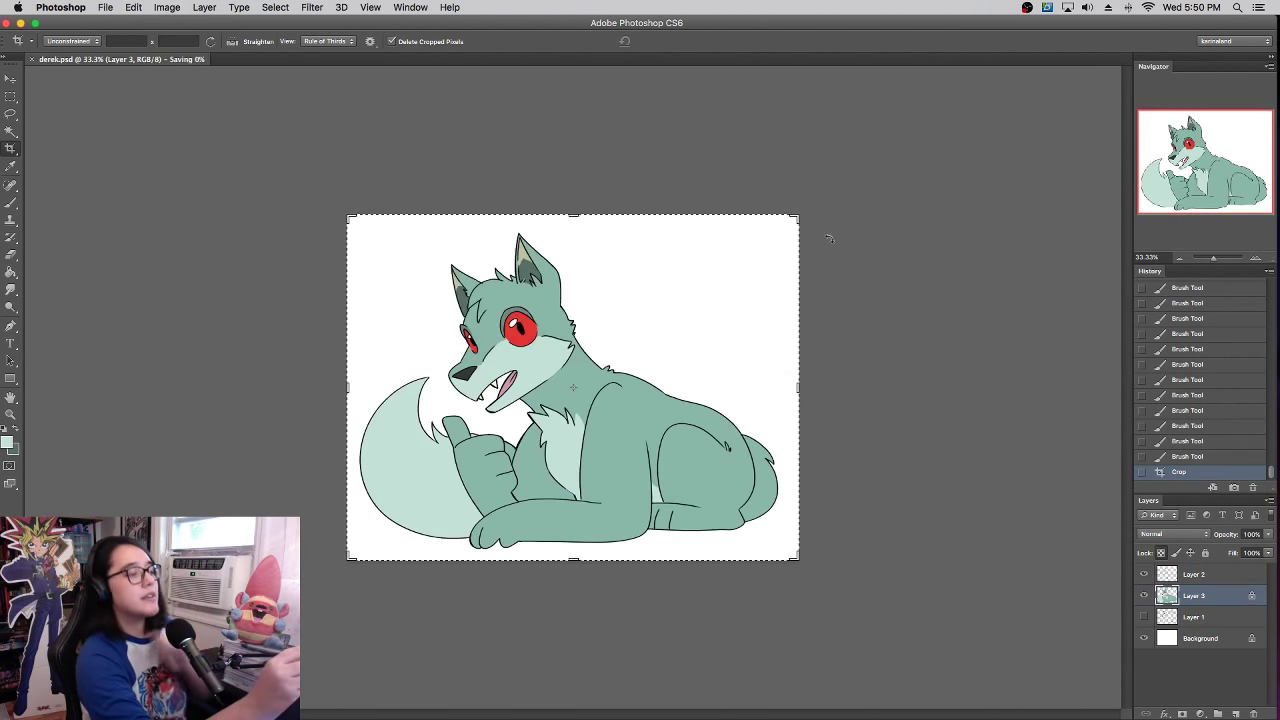
- Duplicate Layer 3 and set the copy's blending mode to Multiply
click(1254, 259)
key(b)
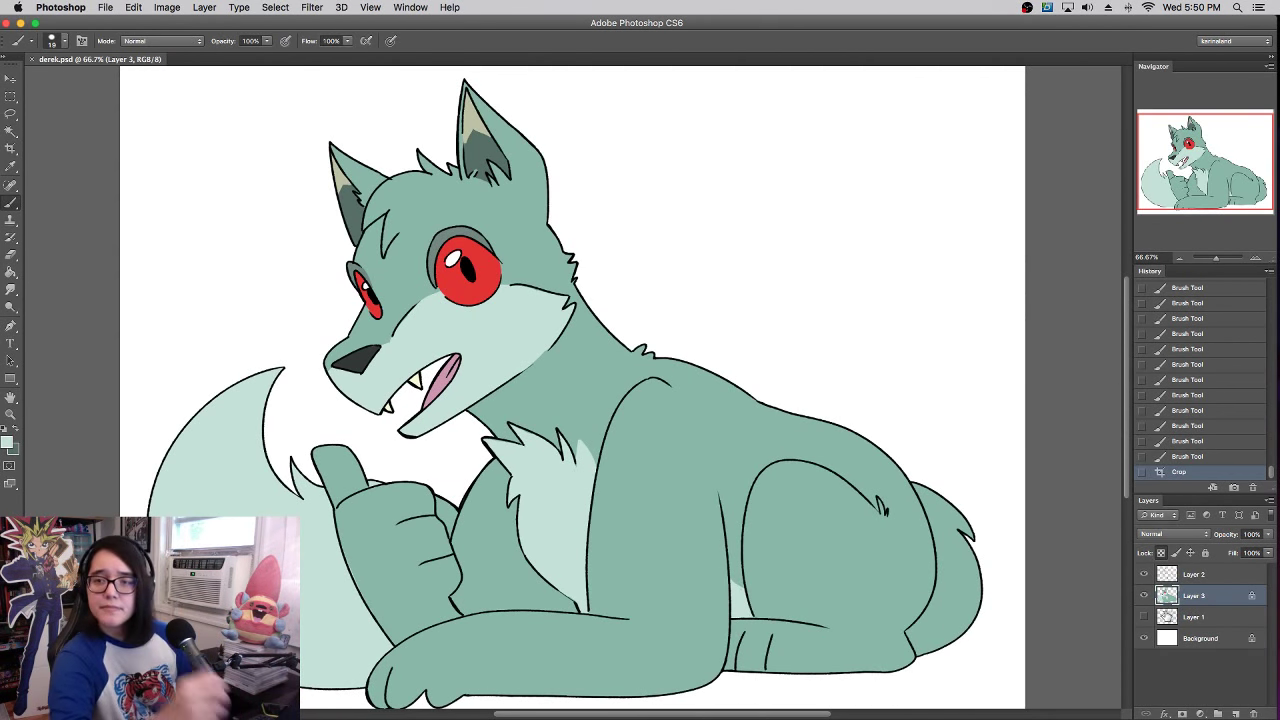
right_click(1198, 598)
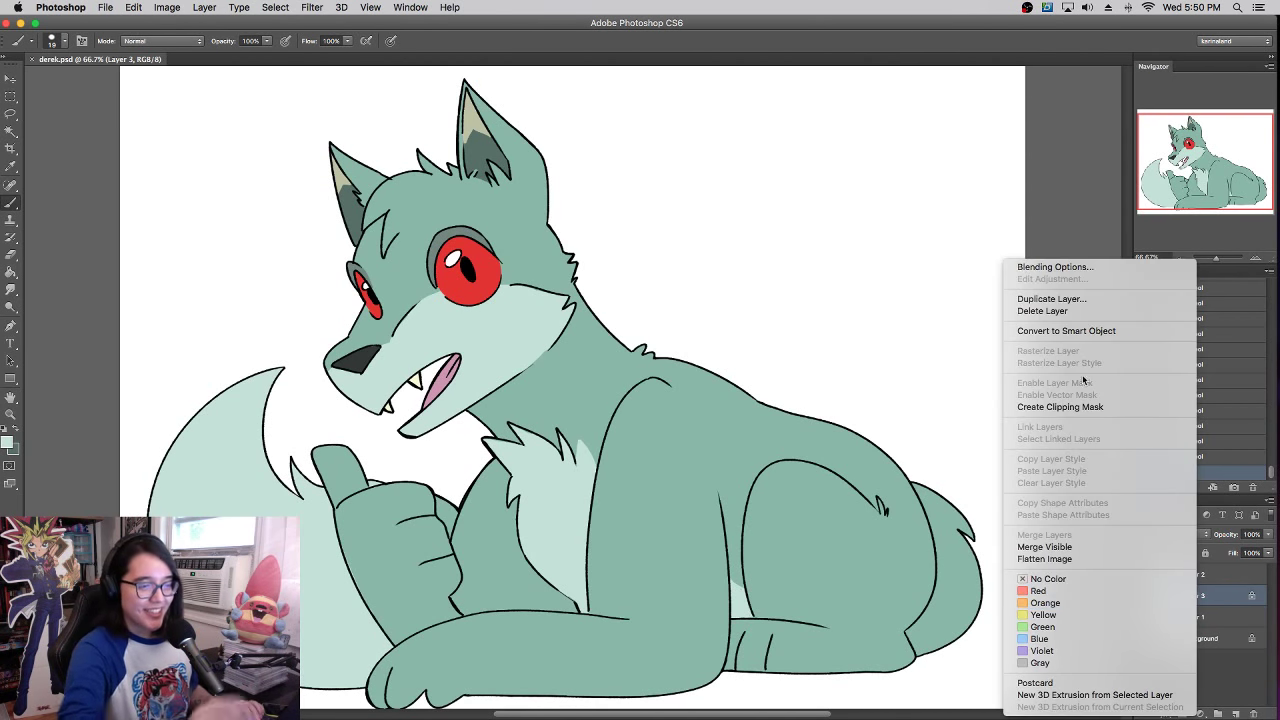
click(1050, 298)
click(775, 230)
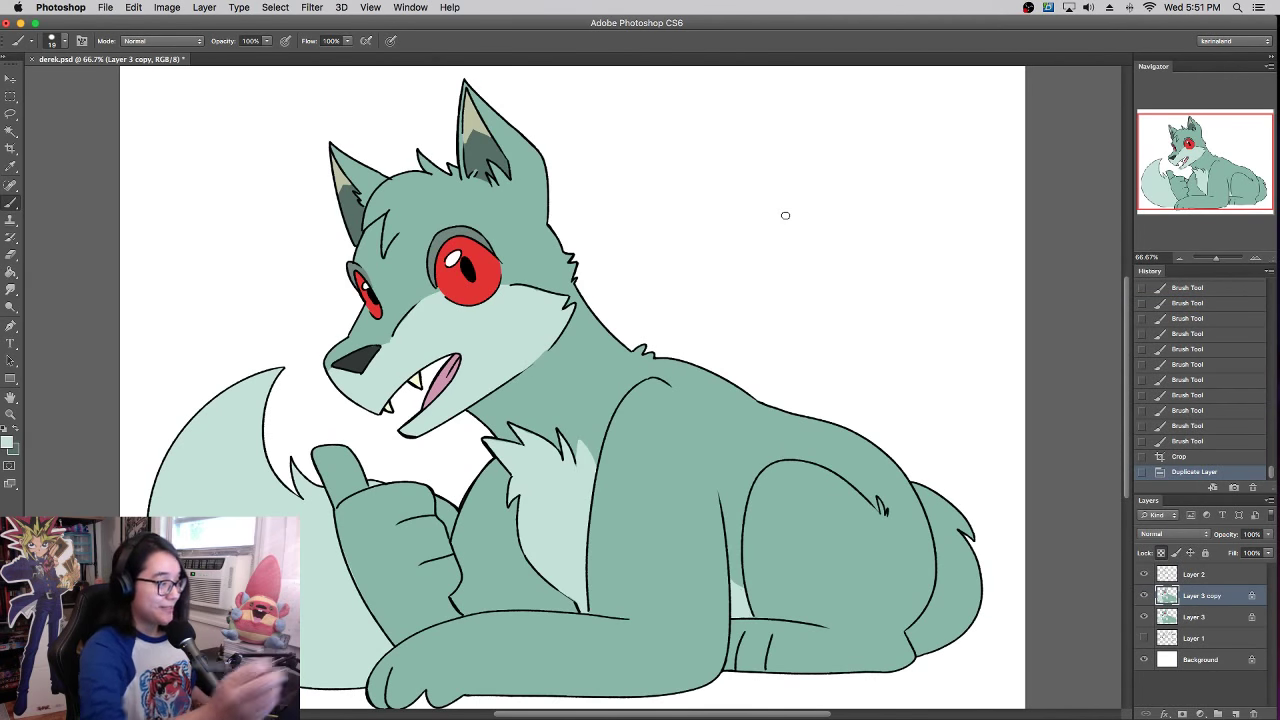
click(1175, 534)
click(1160, 577)
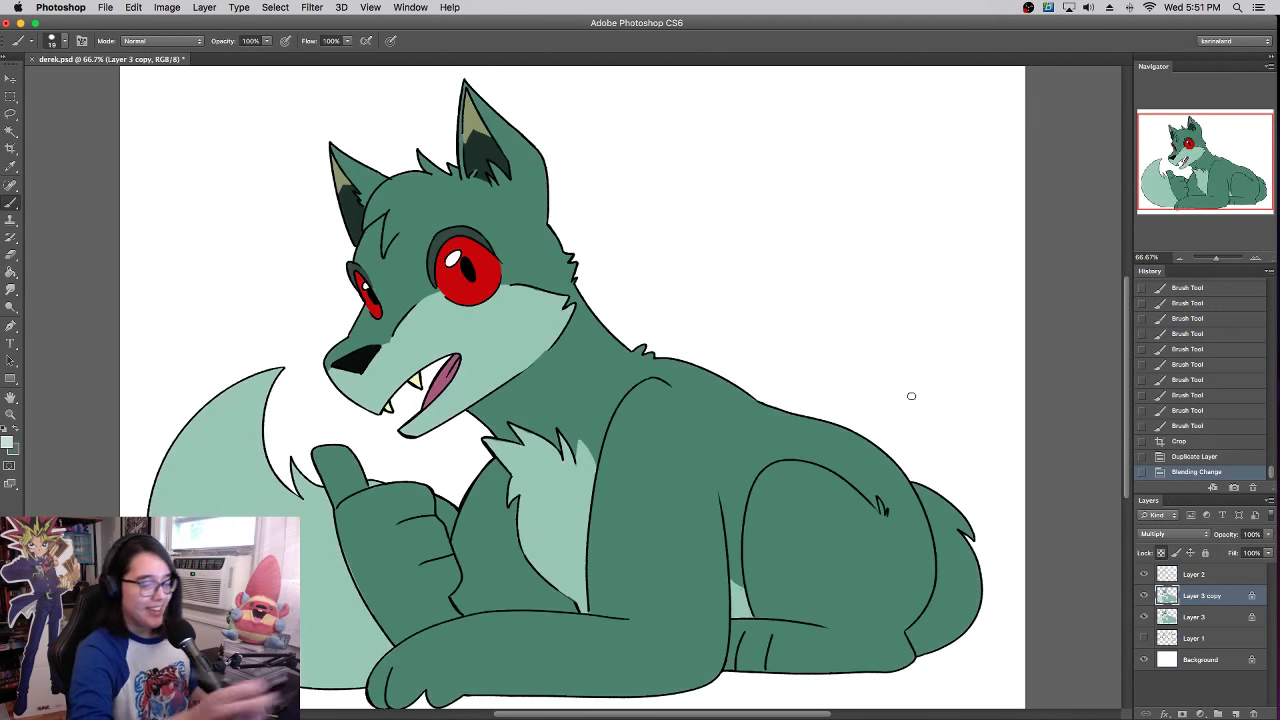
- Set the foreground color to a muted gray-green, #8f9f99
click(8, 444)
click(167, 537)
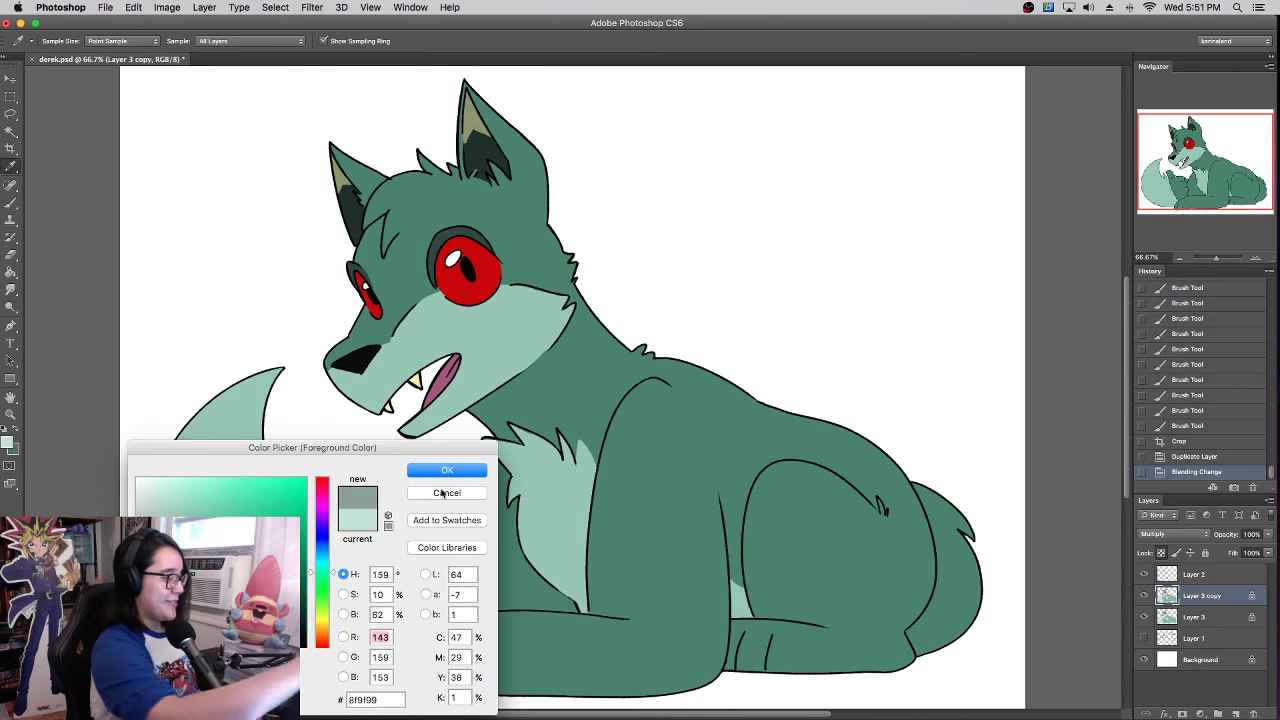
click(439, 471)
right_click(601, 396)
click(718, 414)
mouse_move(515, 162)
mouse_down()
mouse_move(349, 430)
mouse_move(227, 380)
mouse_move(229, 369)
mouse_up()
key(super+z)
key(super+z)
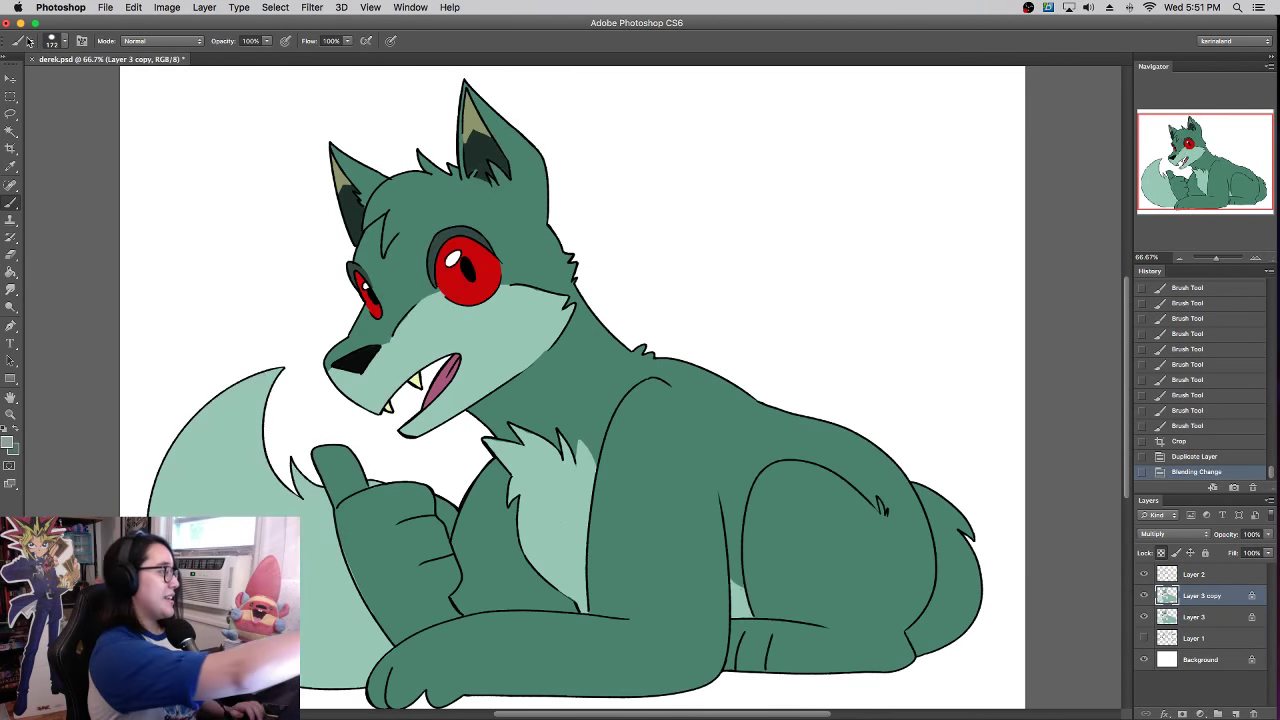
- Choose the Hard Round brush at 447 px and paint the entire dog gray-green on the Layer 3 copy
click(30, 42)
click(64, 43)
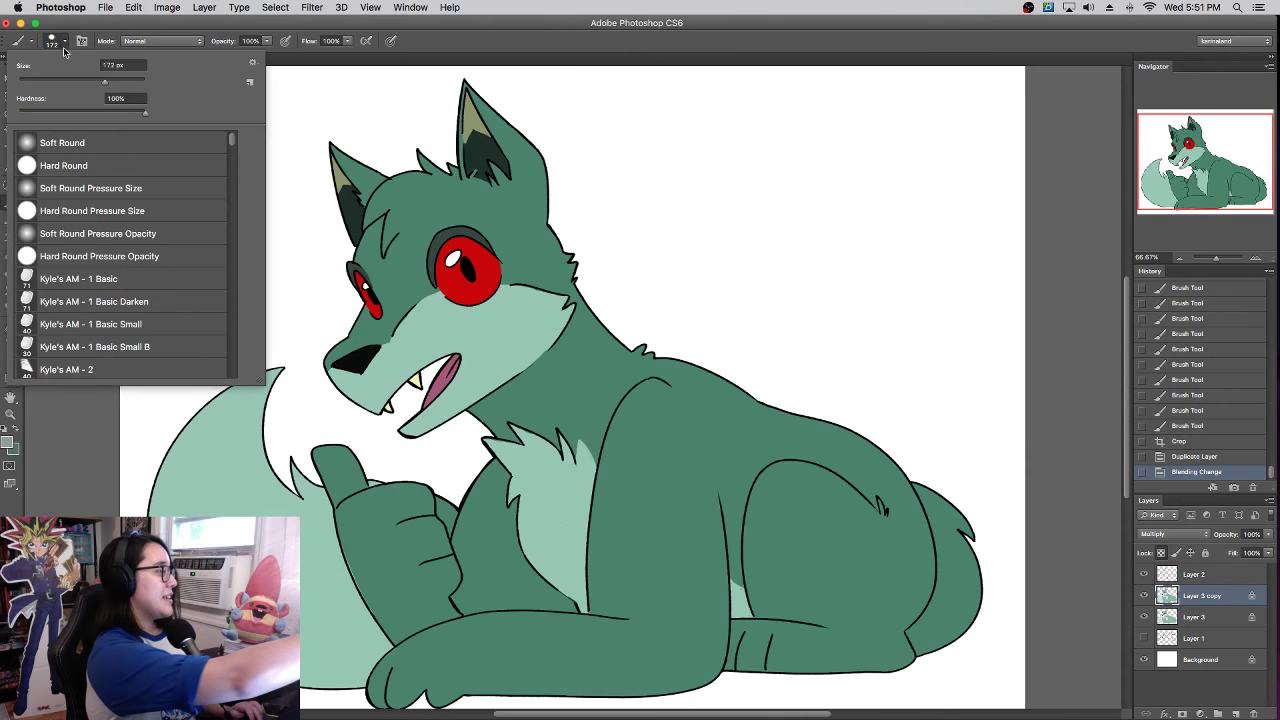
click(92, 163)
click(130, 81)
mouse_move(503, 315)
mouse_down()
mouse_move(393, 511)
mouse_move(331, 242)
mouse_move(216, 497)
mouse_move(364, 663)
mouse_move(617, 635)
mouse_move(909, 632)
mouse_move(965, 567)
mouse_move(745, 500)
mouse_move(491, 468)
mouse_move(688, 454)
mouse_move(990, 542)
mouse_move(761, 397)
mouse_move(489, 169)
mouse_move(391, 209)
mouse_move(314, 274)
mouse_move(265, 481)
mouse_move(425, 223)
mouse_move(524, 373)
mouse_move(722, 272)
mouse_move(881, 438)
mouse_up()
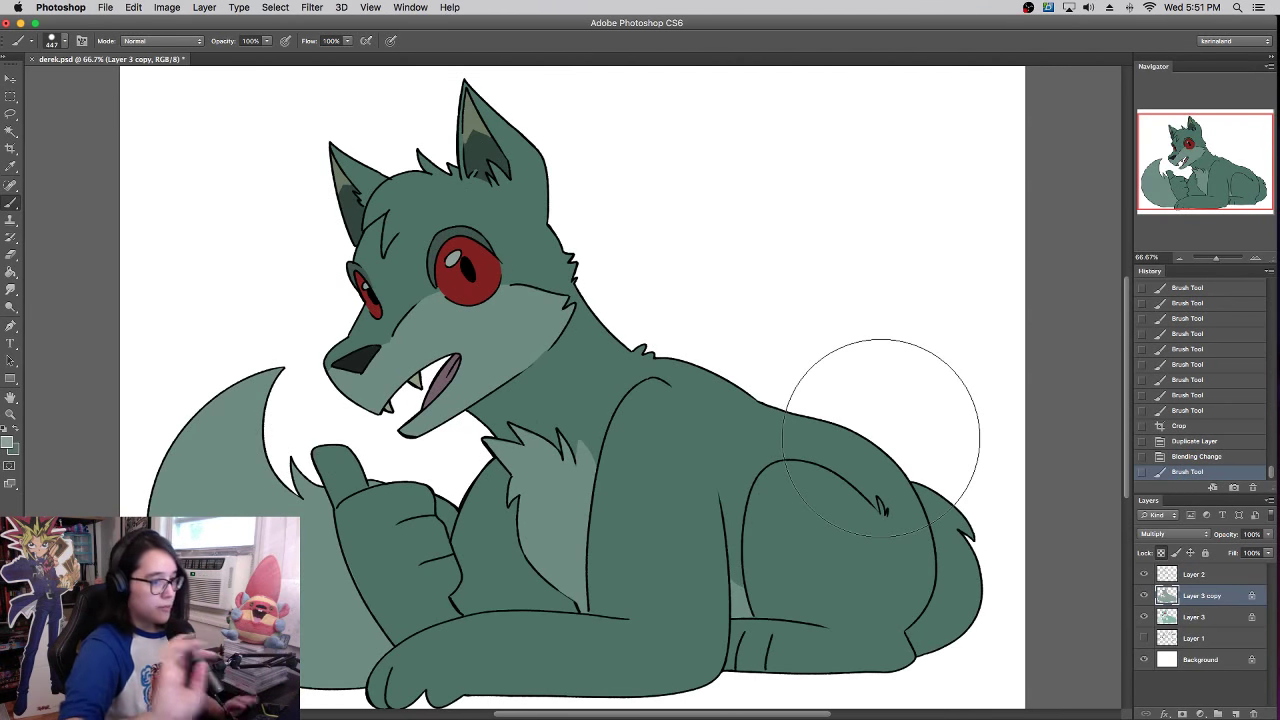
- Lighten the foreground color to #c7dad3 and fill the dog's painted shape on the Layer 3 copy with it
drag(1217, 262, 1215, 262)
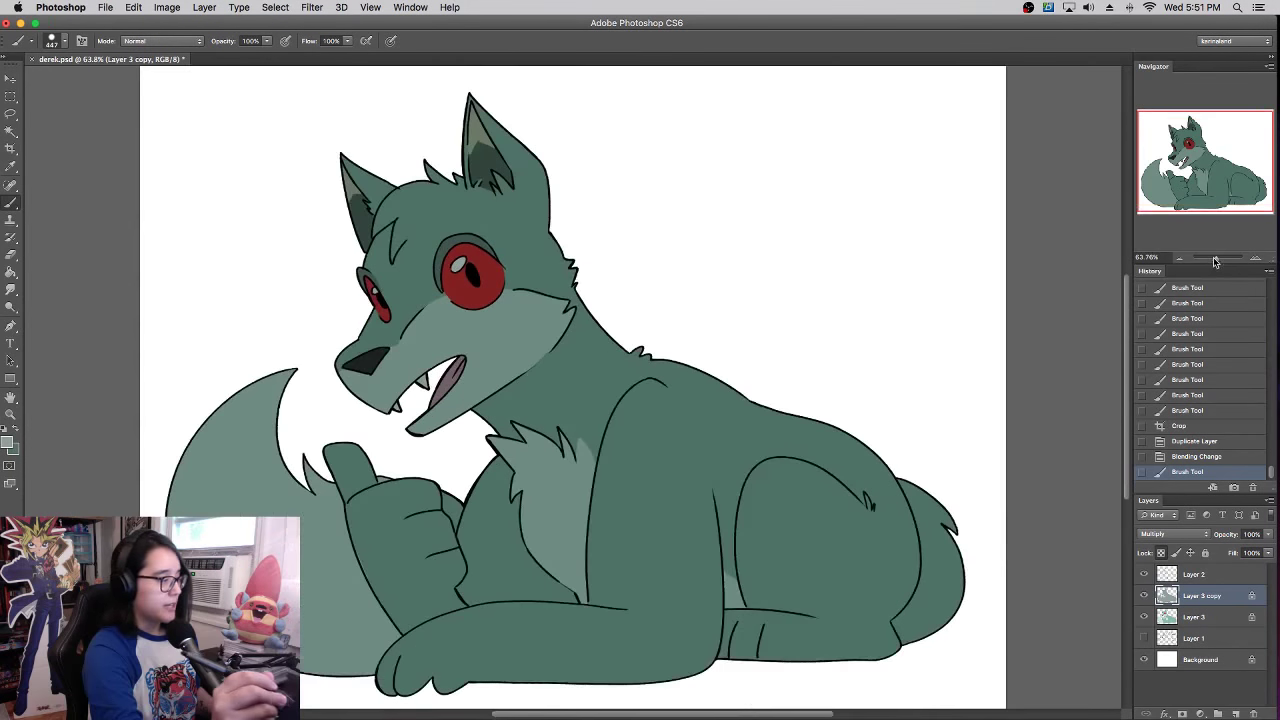
click(1180, 258)
click(11, 271)
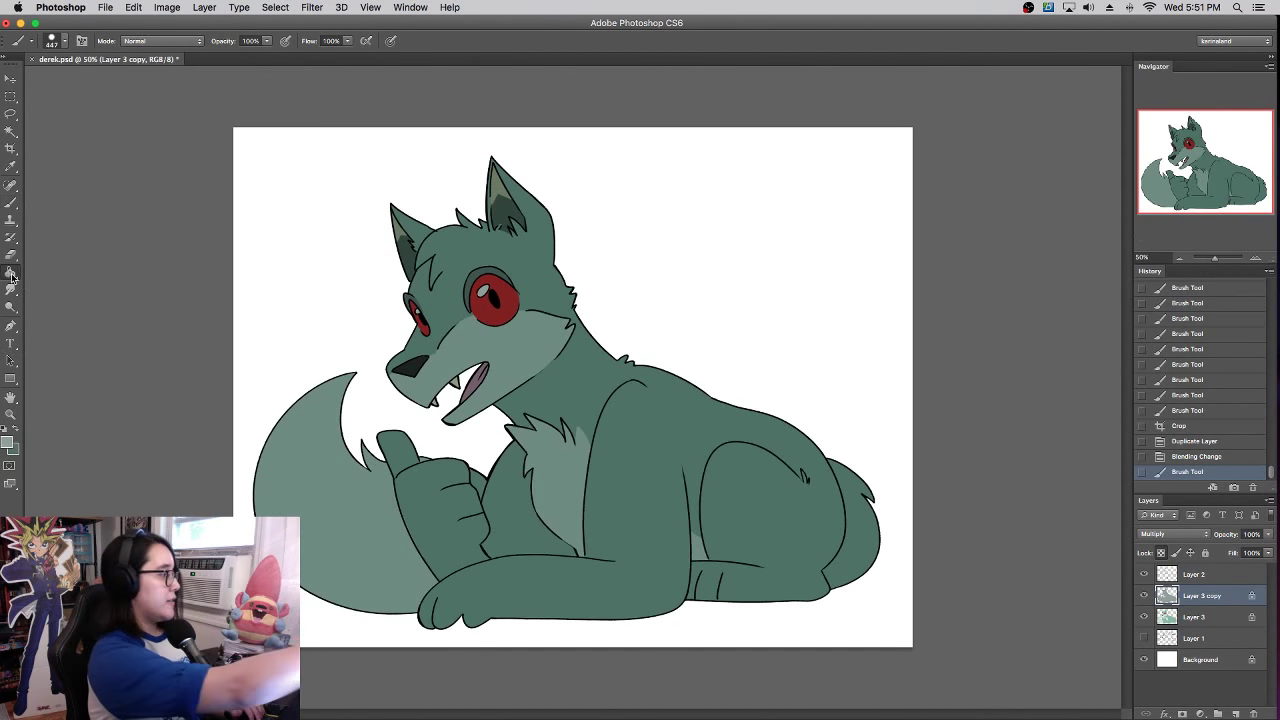
click(8, 445)
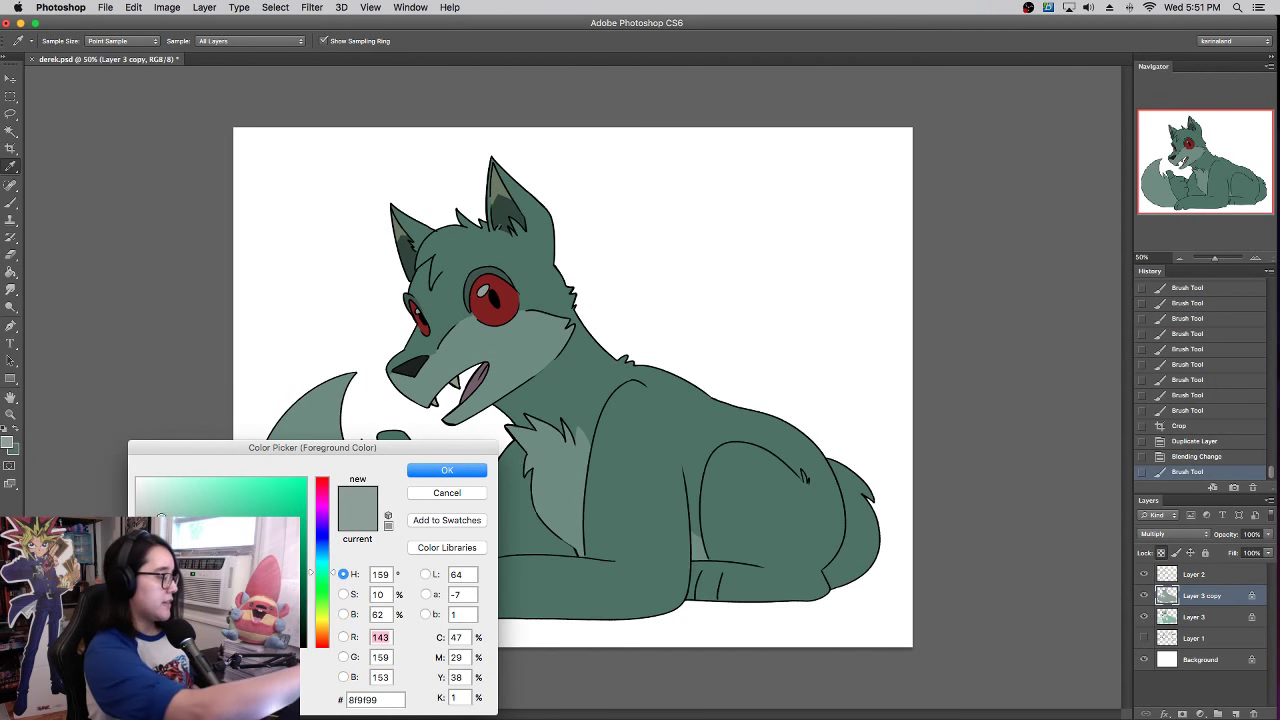
click(155, 520)
click(152, 502)
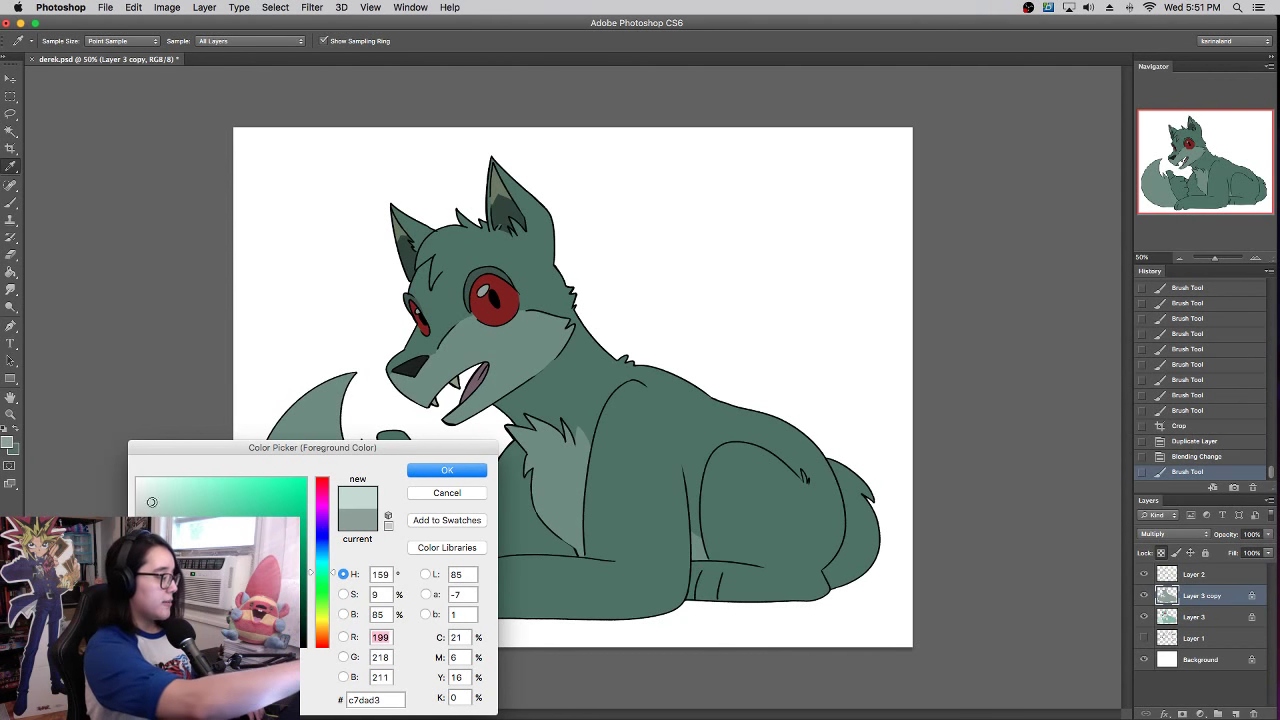
click(446, 473)
click(651, 443)
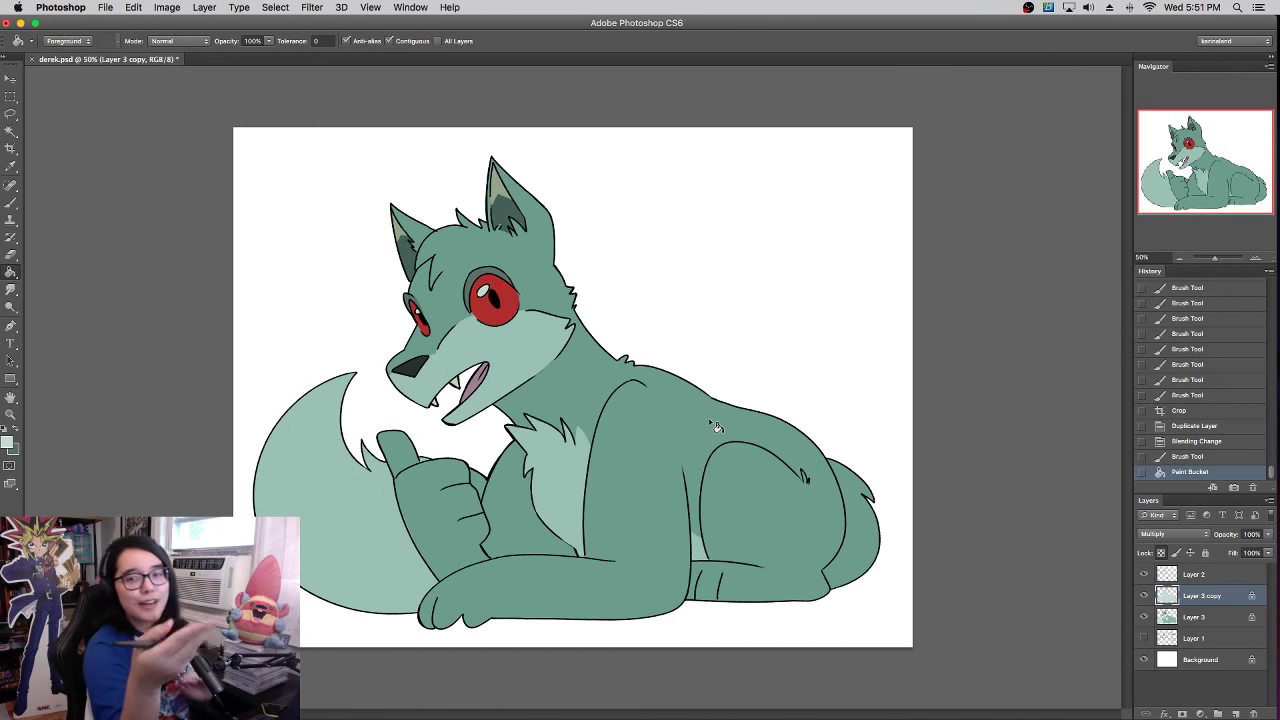
click(12, 203)
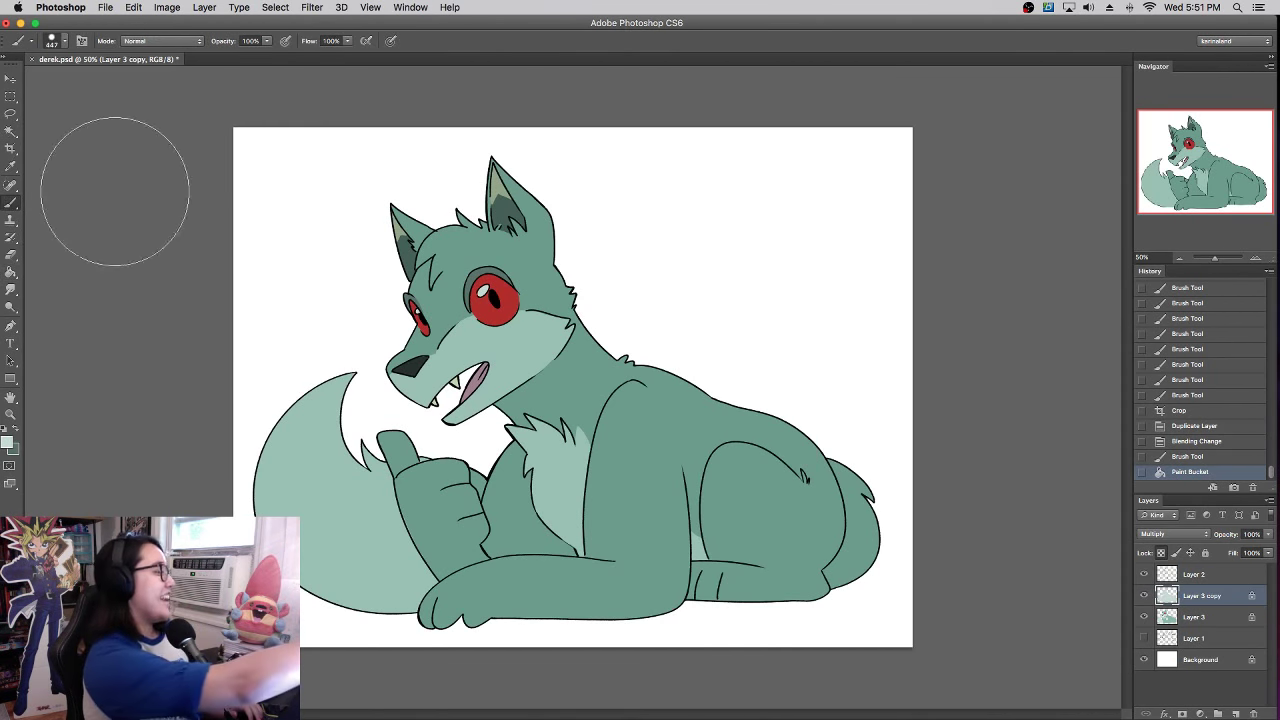
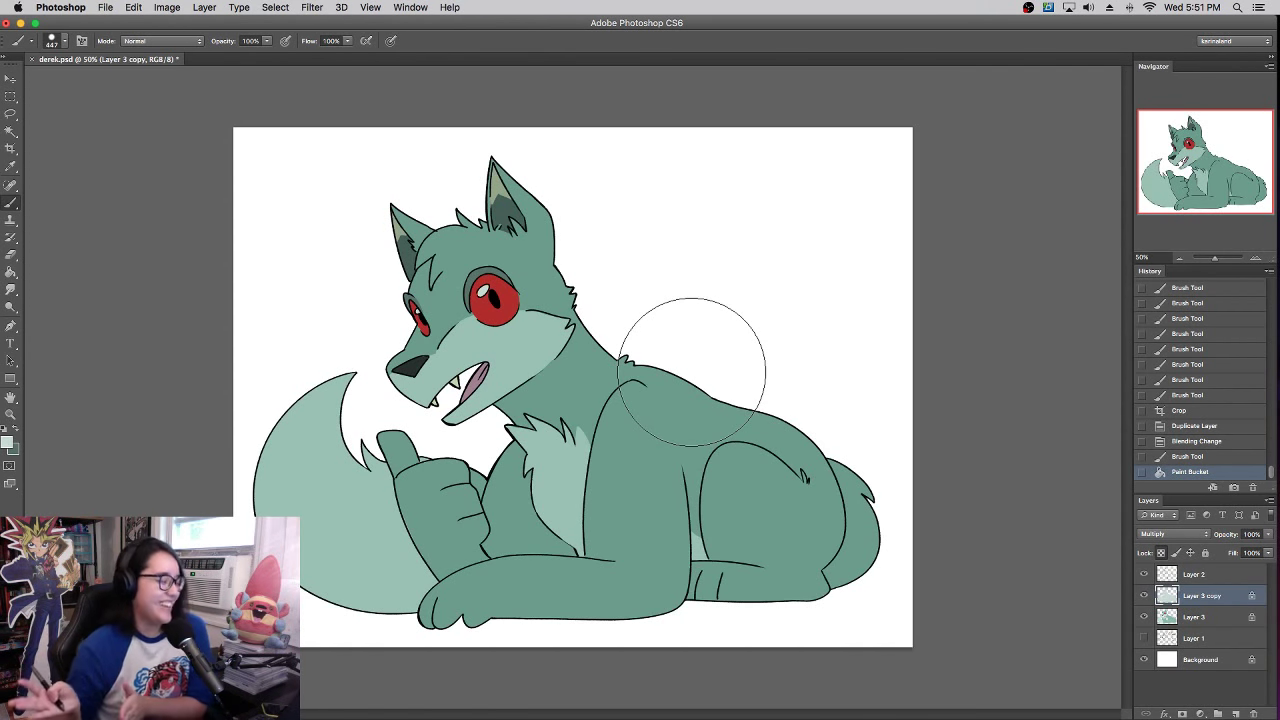
- Change the foreground color to a very light warm off-white and refill the dog's shape on the Layer 3 copy with the Paint Bucket
click(1256, 257)
click(1256, 259)
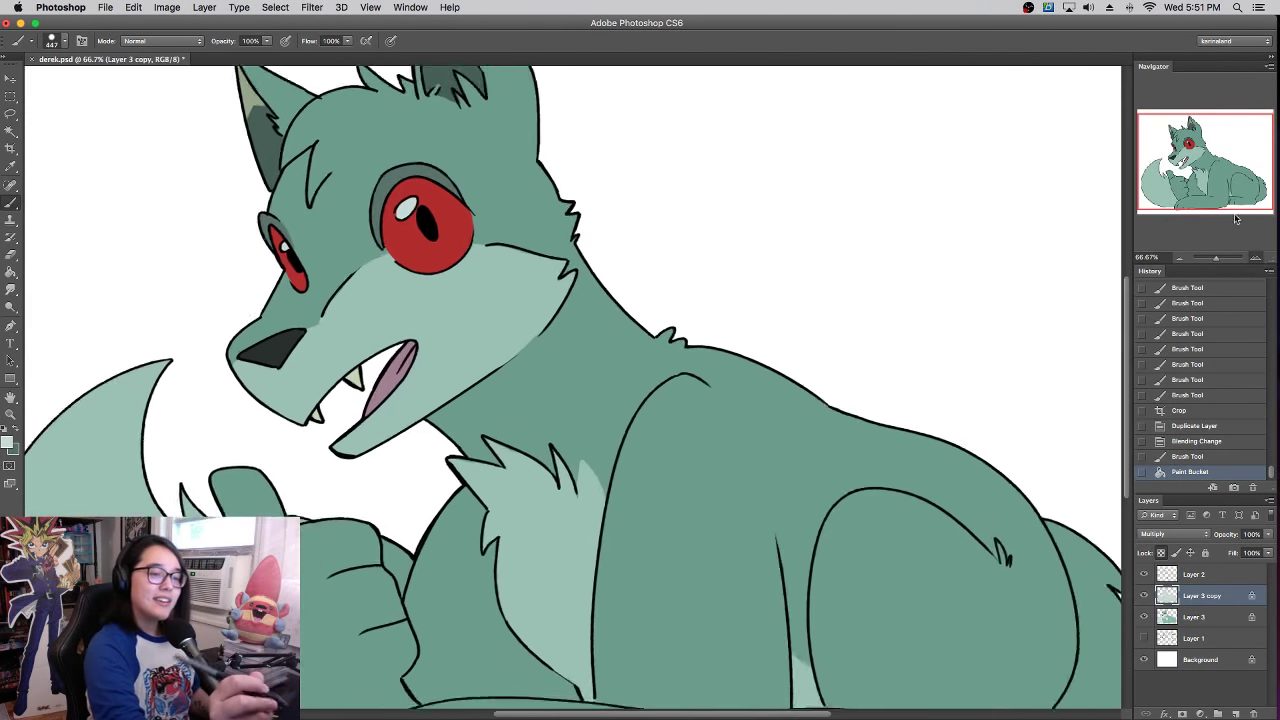
drag(1209, 170, 1183, 154)
drag(826, 331, 915, 378)
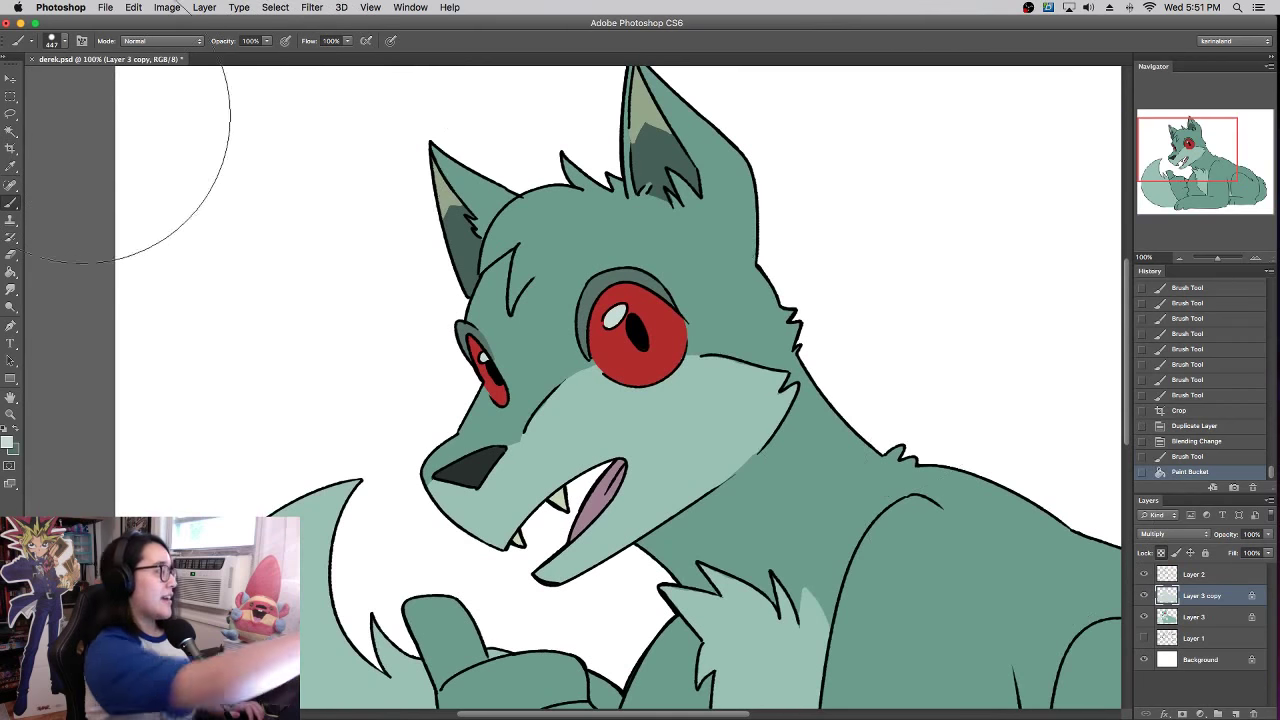
click(12, 272)
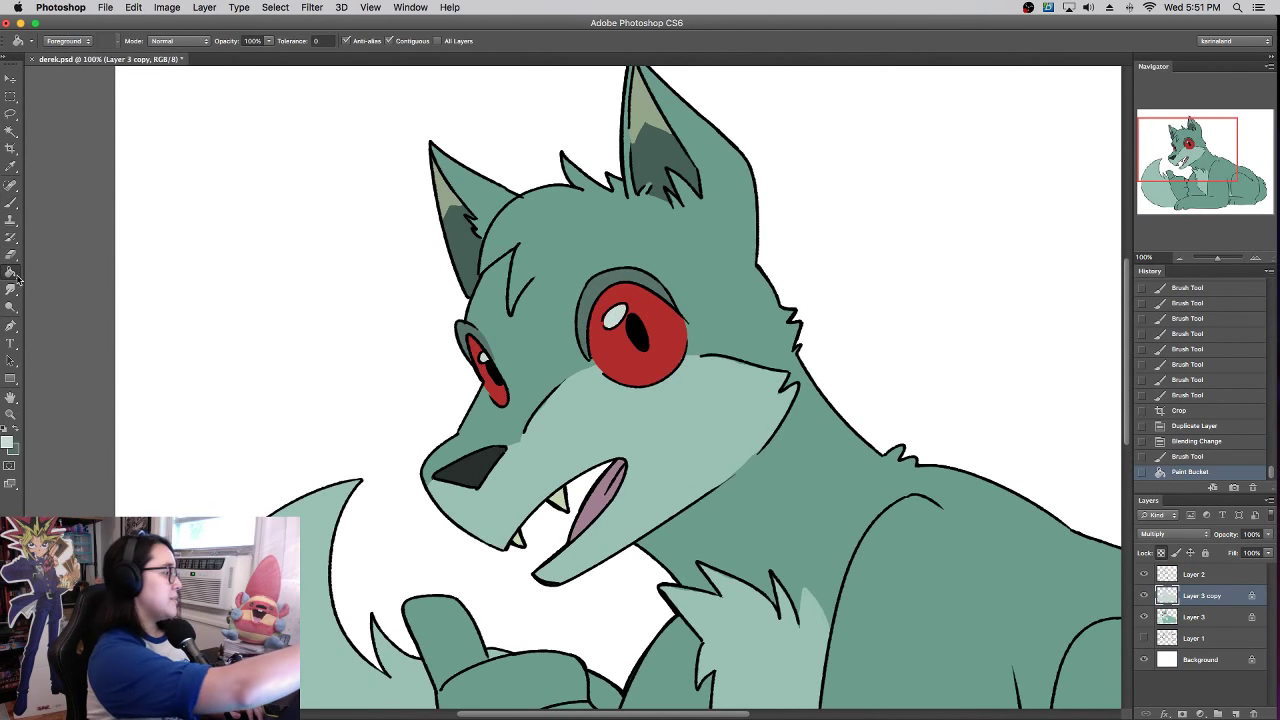
click(9, 442)
click(316, 636)
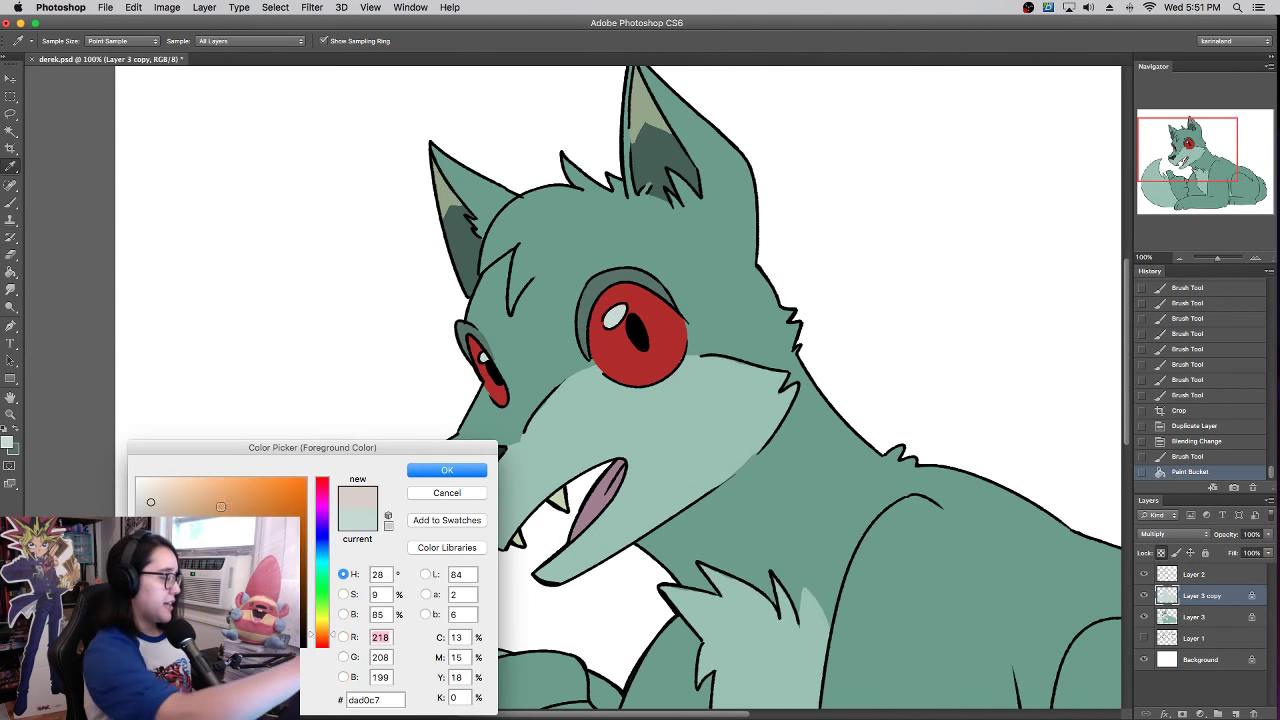
click(160, 486)
click(447, 470)
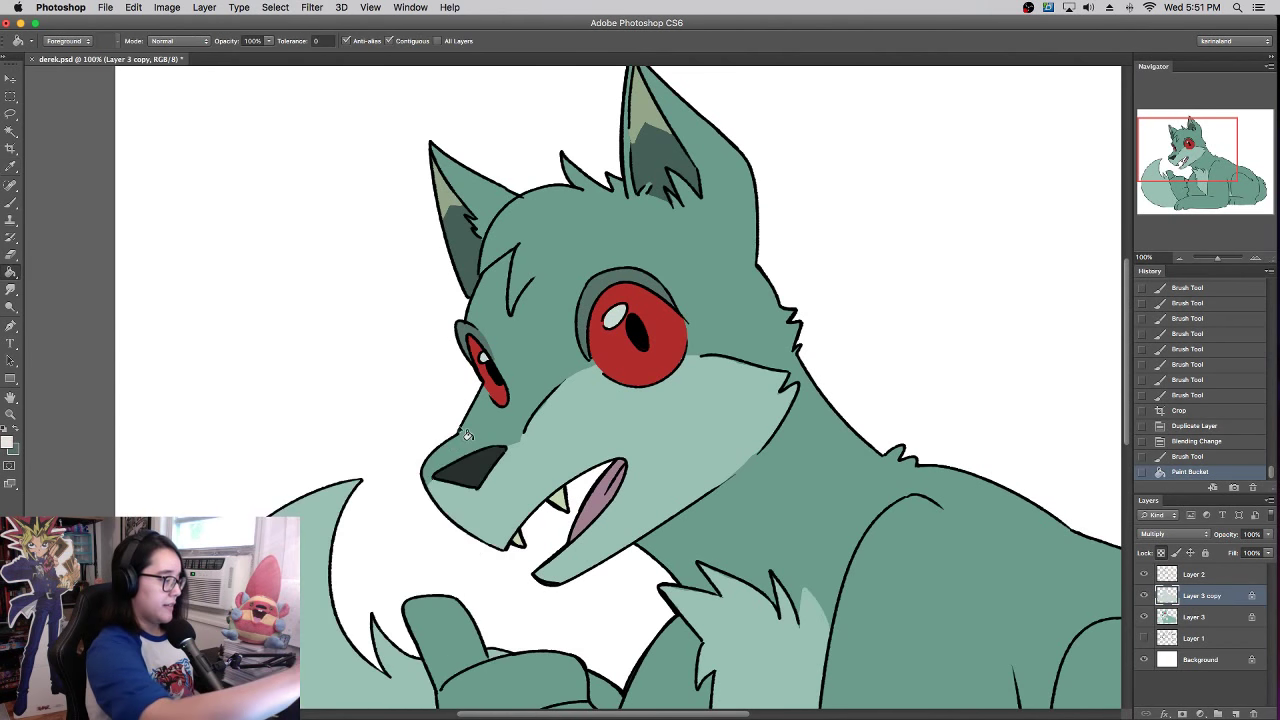
click(623, 290)
- Switch to the Brush and set the foreground color to a slightly darker warm beige for shading
scroll(769, 389, right, 5)
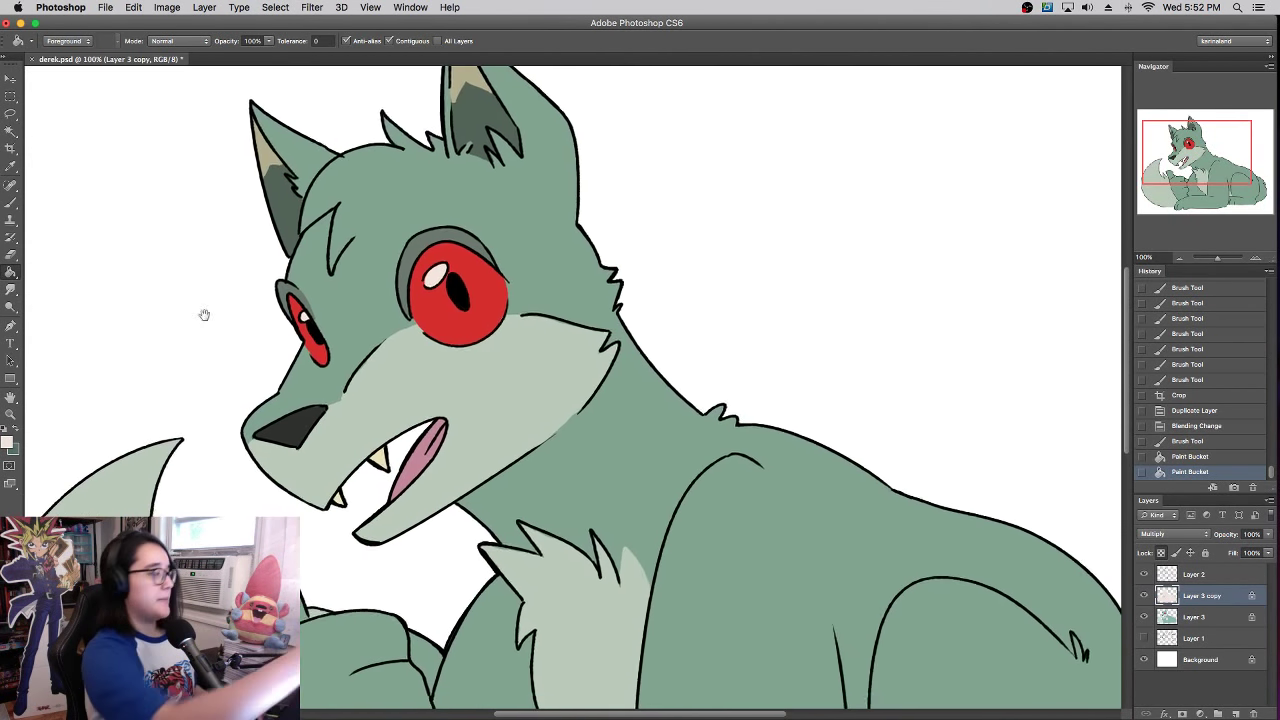
click(12, 205)
scroll(640, 420, left, 5)
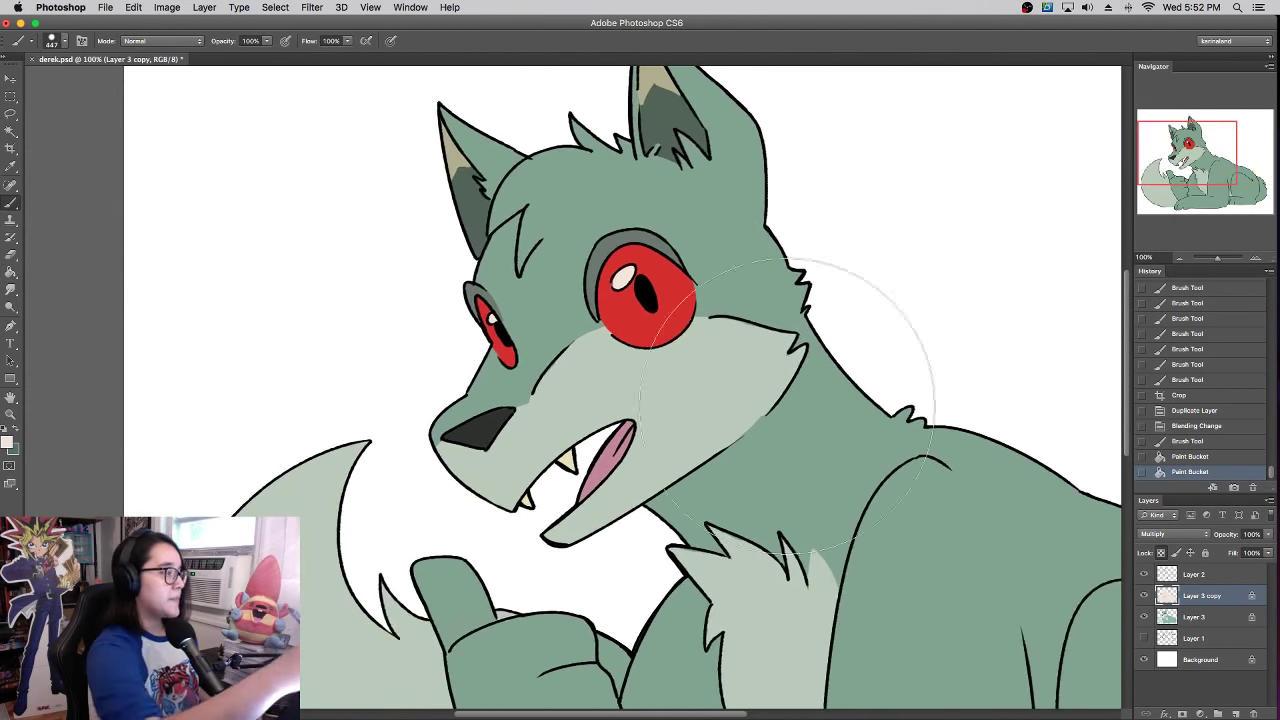
click(29, 43)
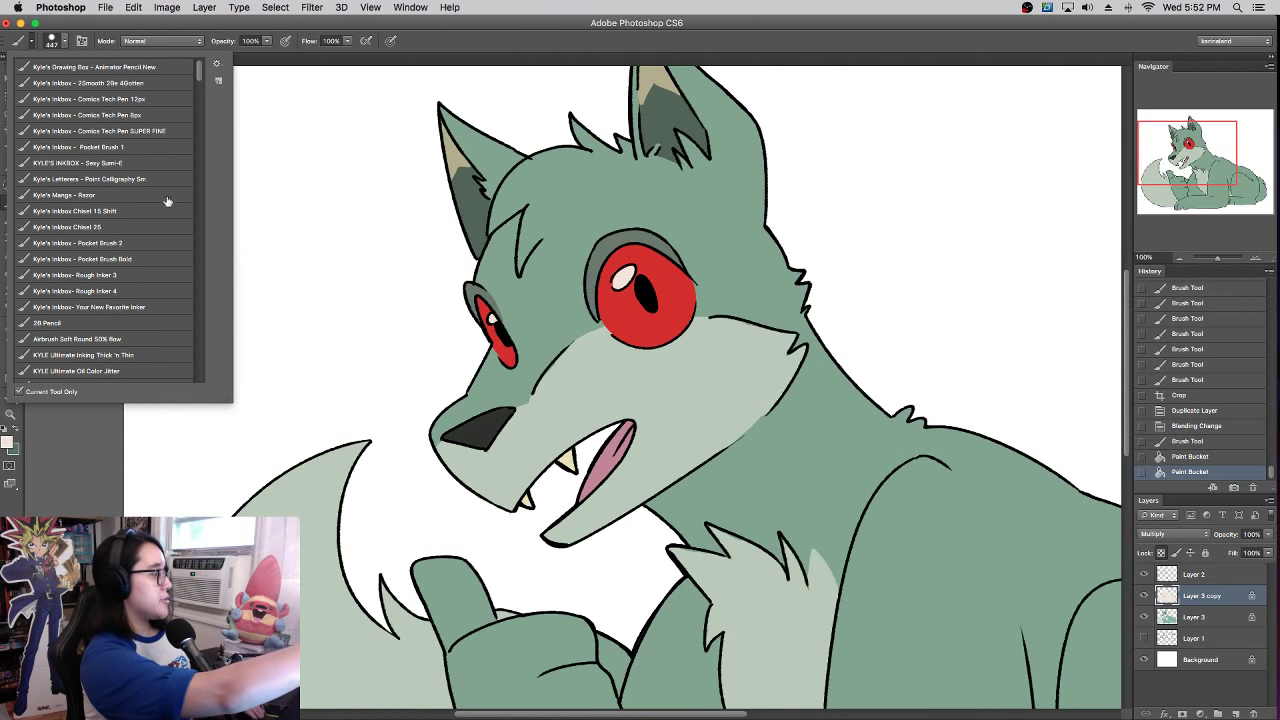
click(7, 440)
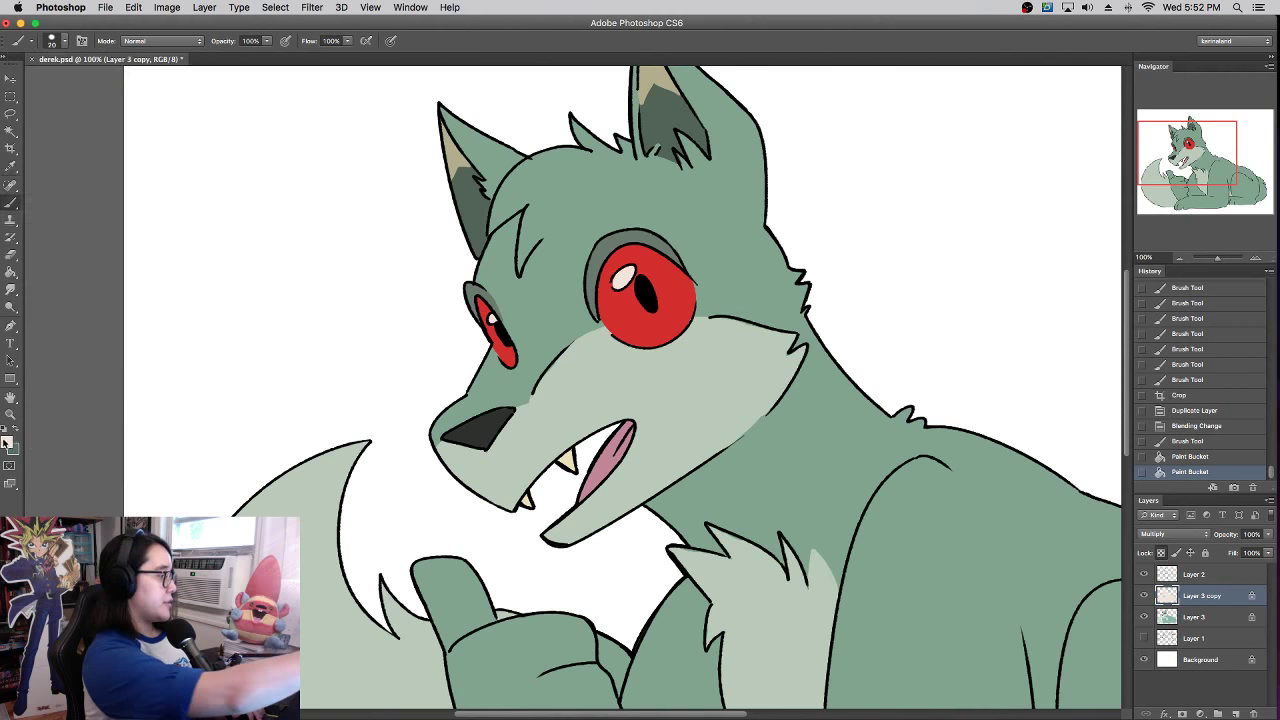
click(430, 466)
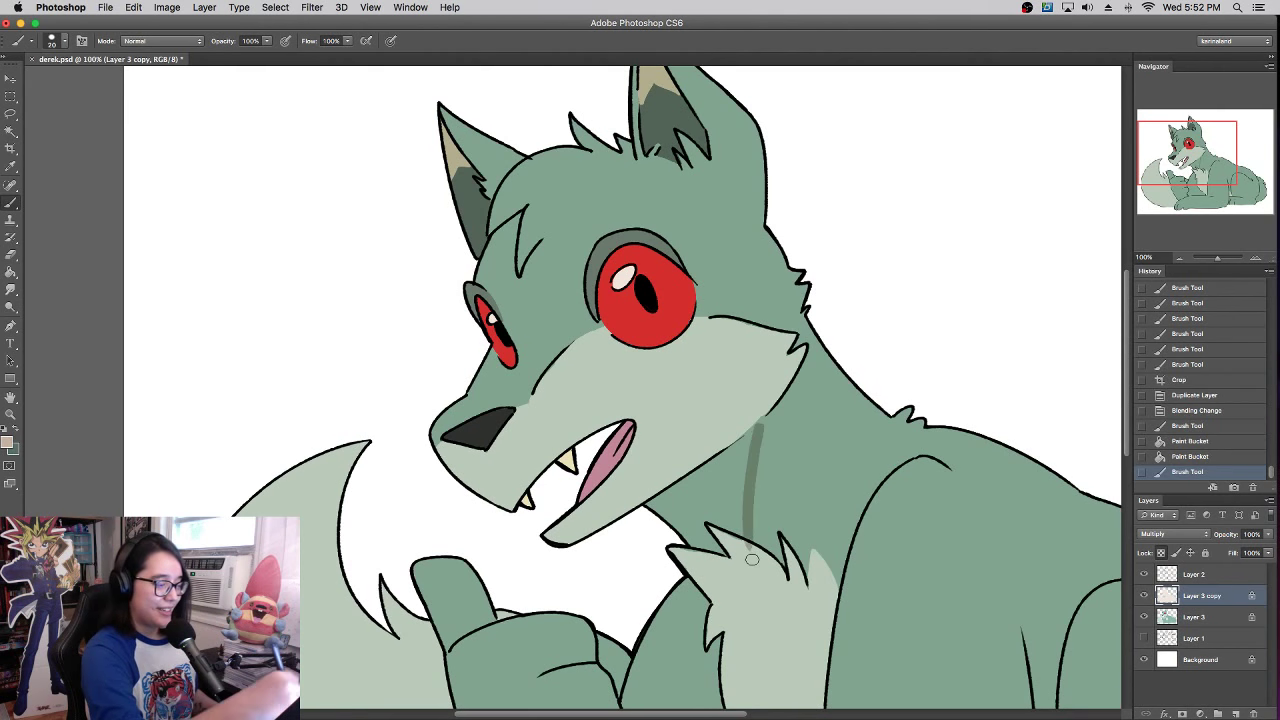
- Reduce the brush to 13 px, try a shading stroke down the neck below the jaw, and undo it
right_click(788, 448)
click(797, 417)
click(738, 444)
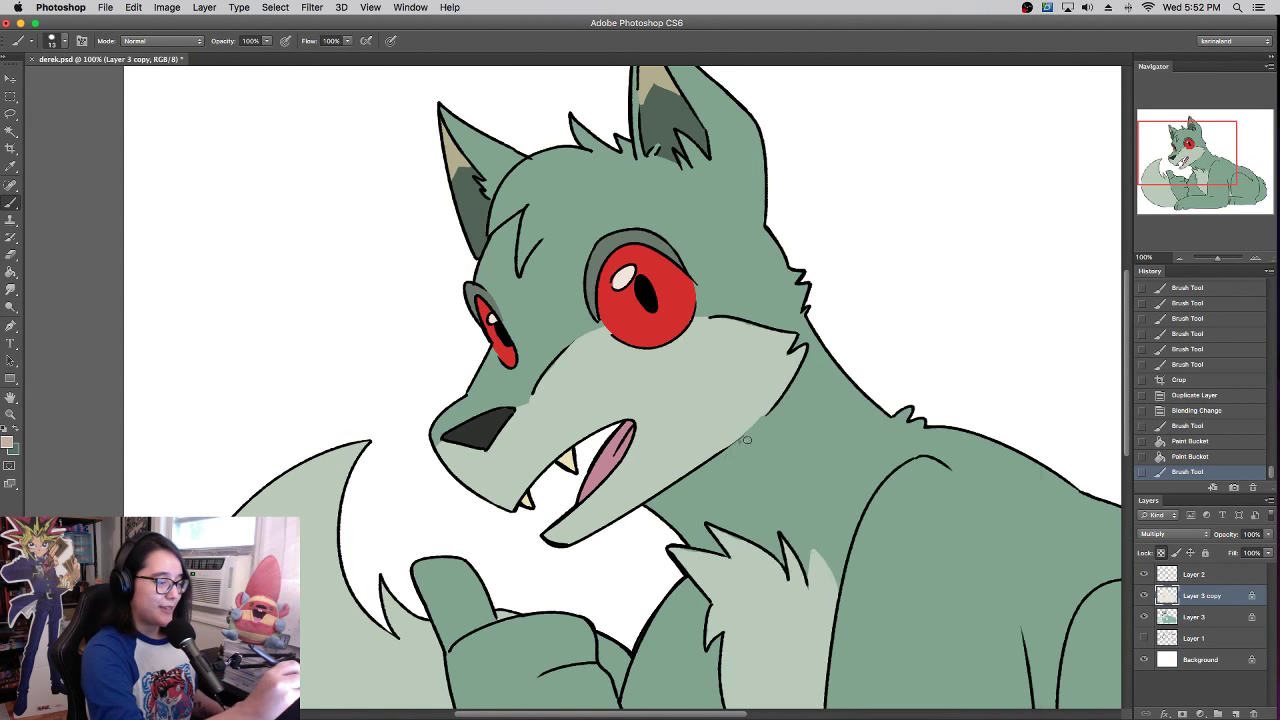
drag(744, 438, 751, 591)
drag(785, 412, 775, 323)
key(ctrl+z)
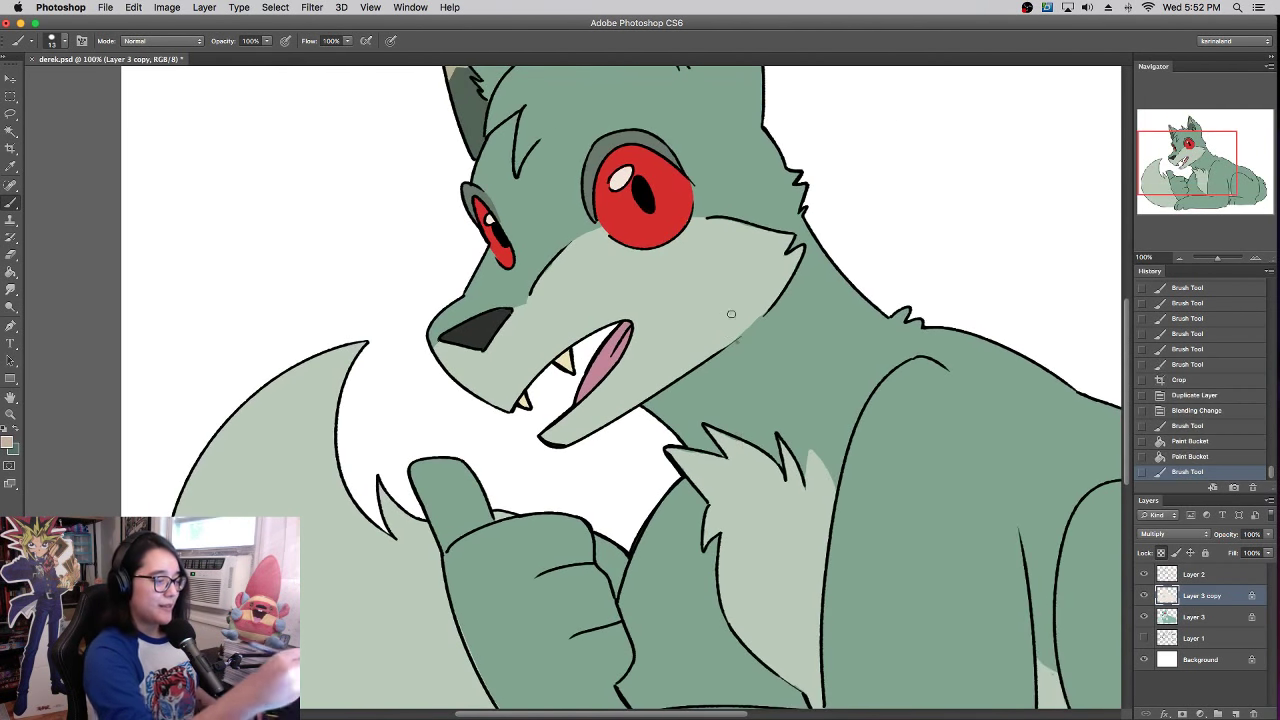
- Hide the Layer 3 copy and touch up the upper edge of the chest fur on Layer 3 with its sampled light mint
click(1144, 595)
click(1194, 616)
alt+click(742, 454)
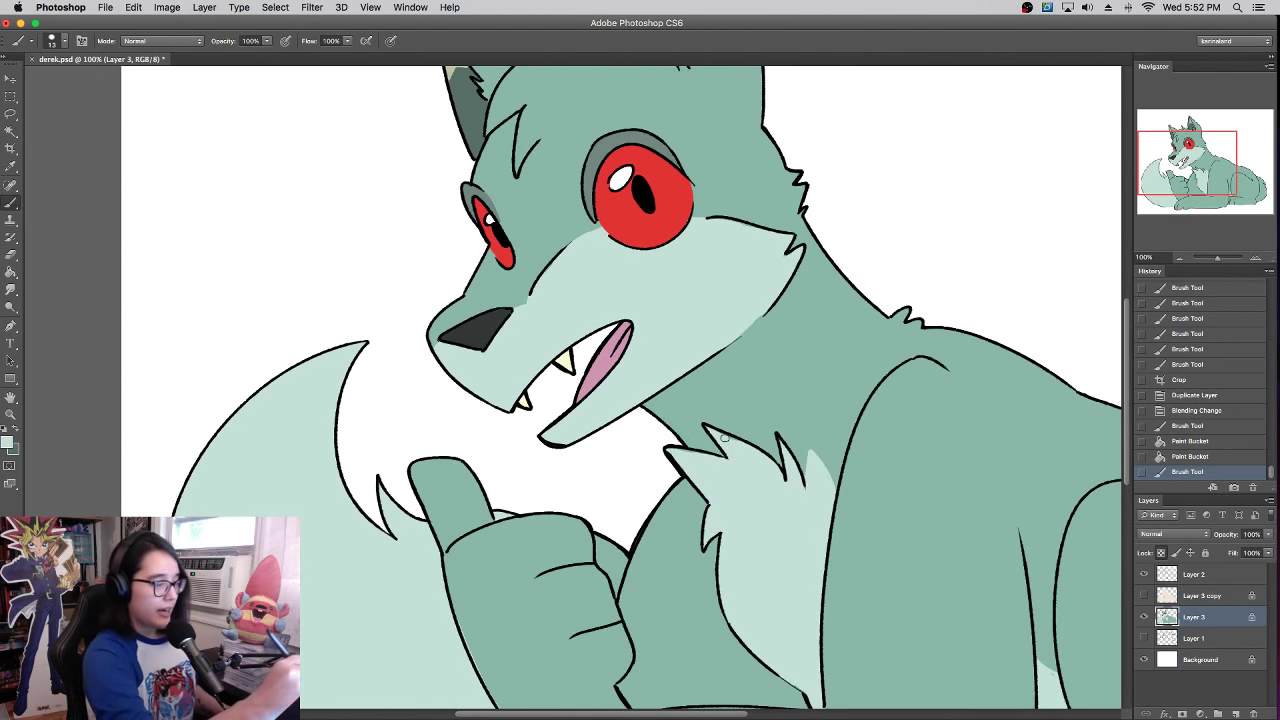
click(728, 437)
drag(729, 437, 734, 443)
drag(742, 441, 763, 447)
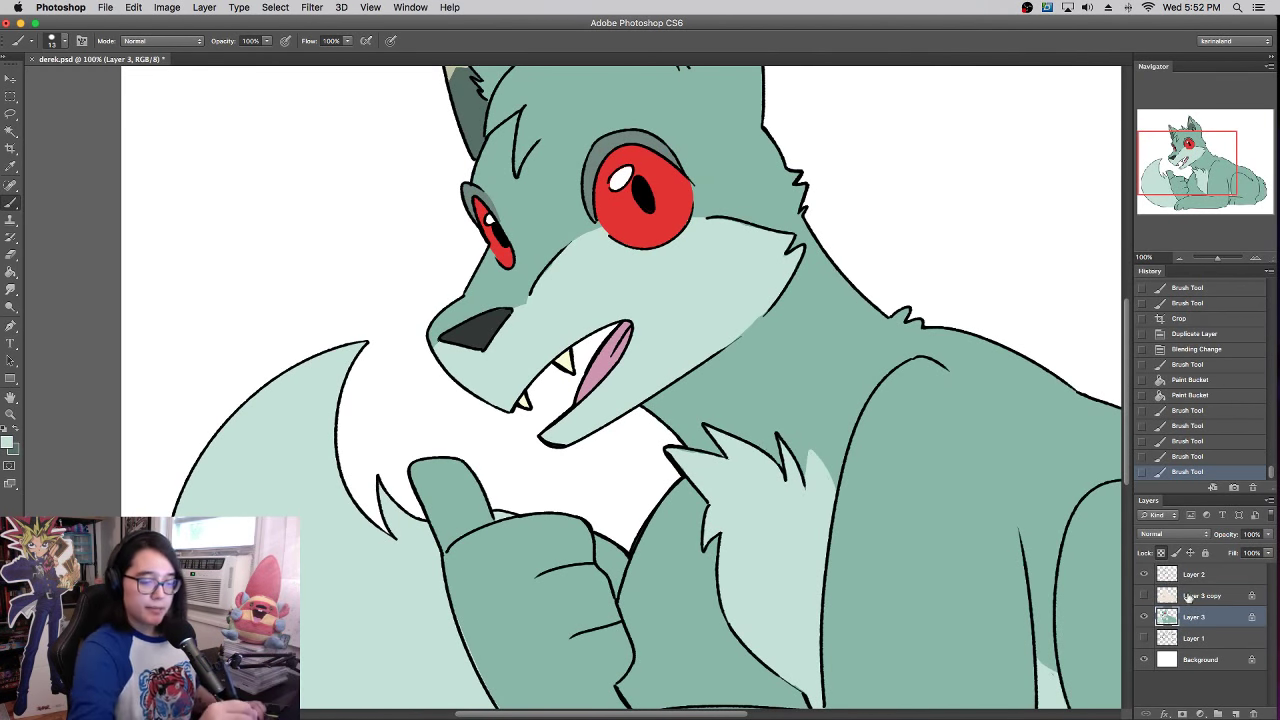
- Reselect and show the Layer 3 copy, and set the foreground color to the warm beige #e7cfb9
click(1189, 598)
click(1144, 596)
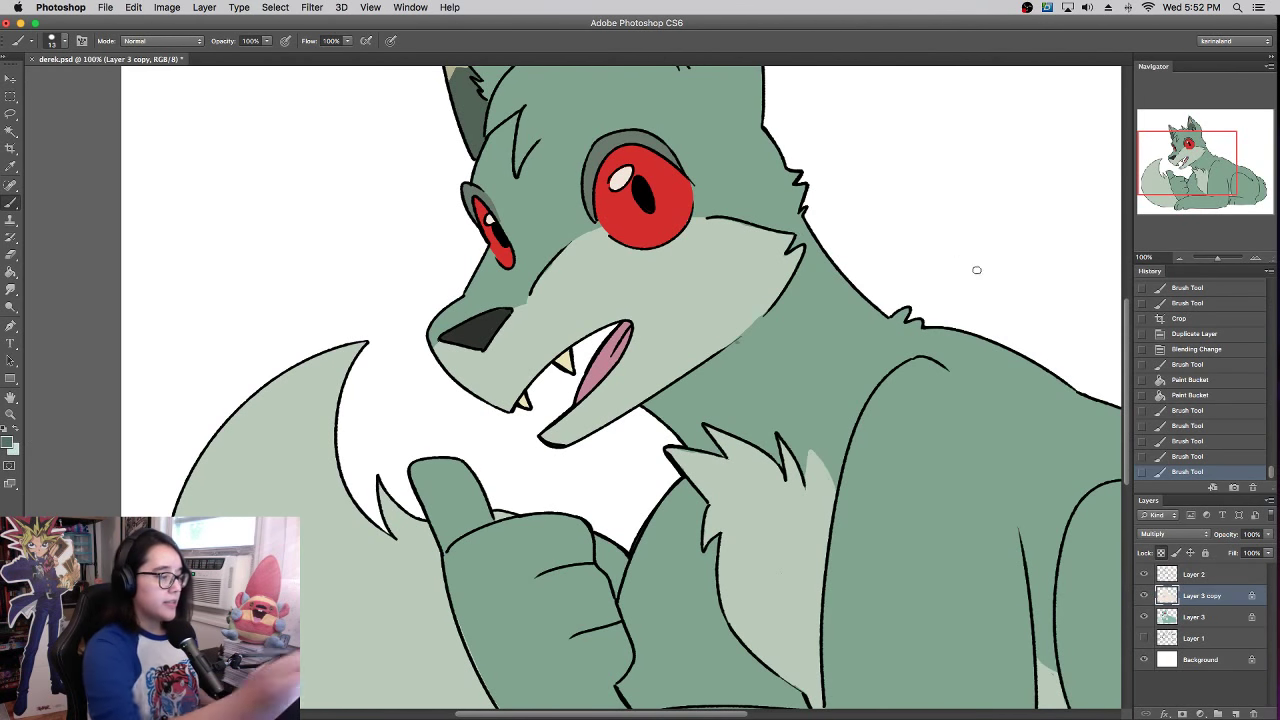
alt+click(620, 179)
click(8, 441)
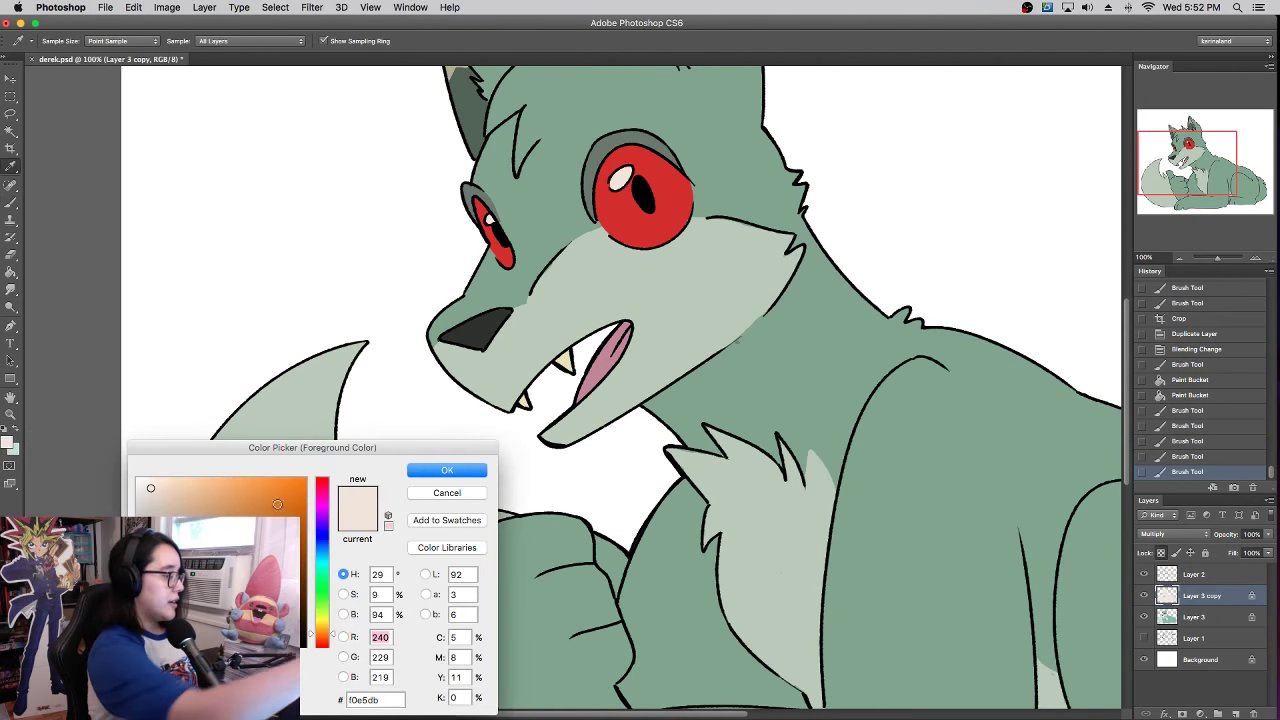
click(434, 468)
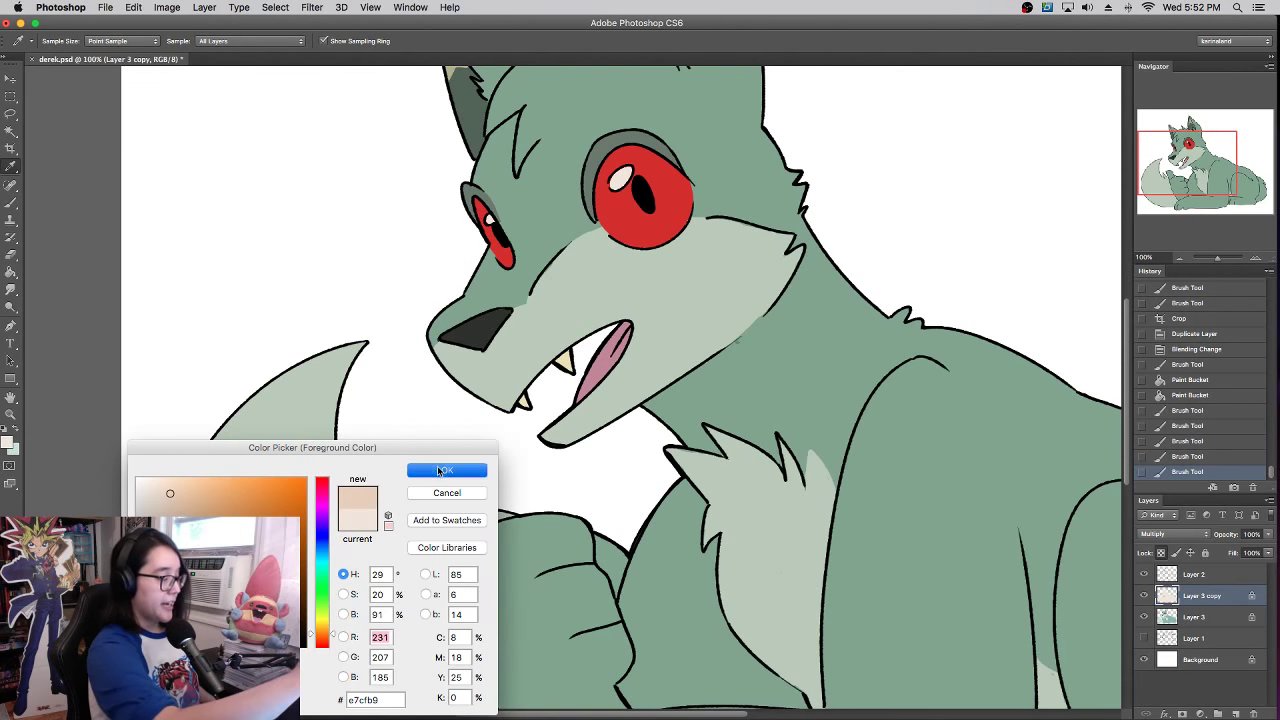
- Set the brush to 12 px and paint a triangular shadow on the neck beneath the jaw on the Layer 3 copy
right_click(745, 337)
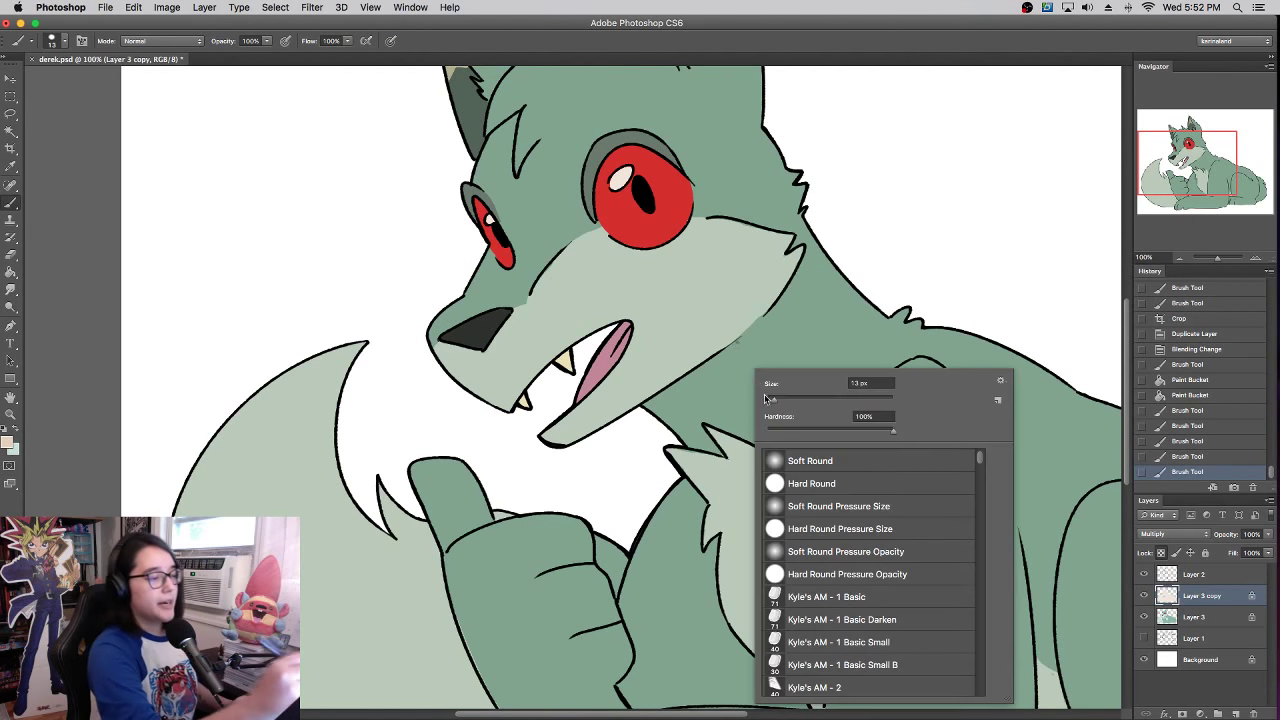
key(Down)
key(Return)
drag(737, 338, 668, 420)
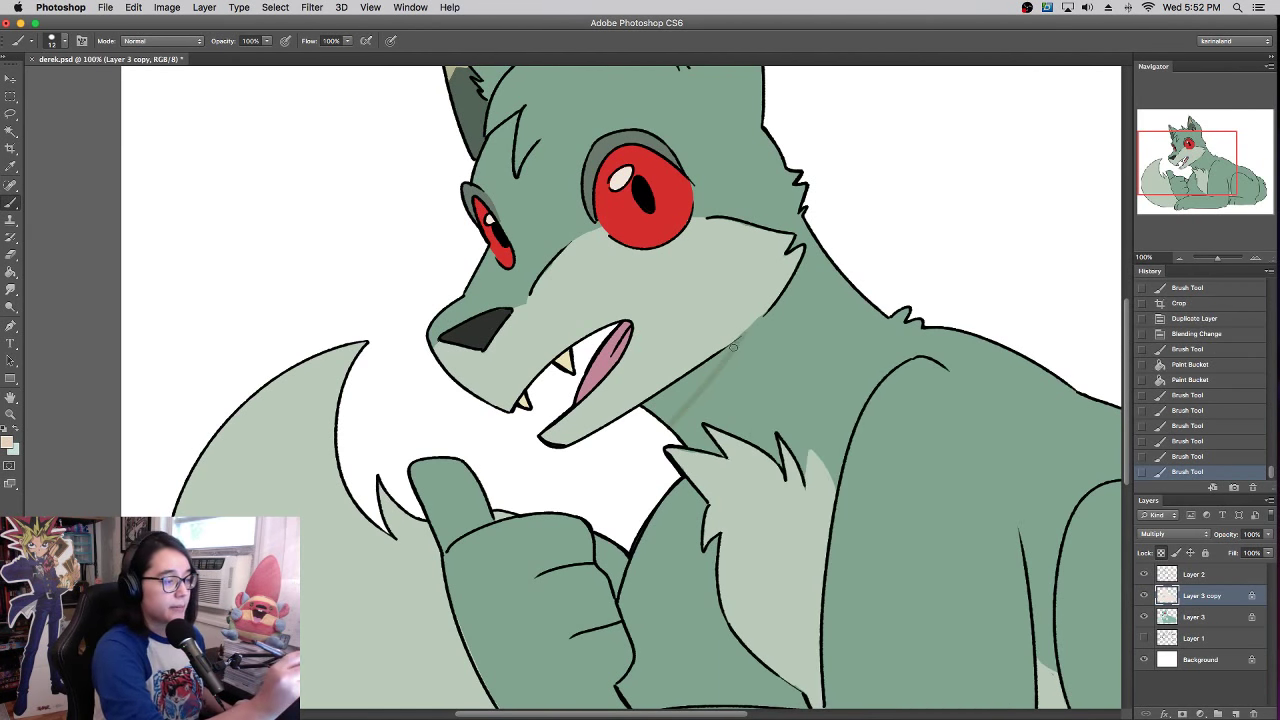
mouse_move(733, 347)
mouse_down()
mouse_move(641, 412)
mouse_move(705, 370)
mouse_move(668, 418)
mouse_up()
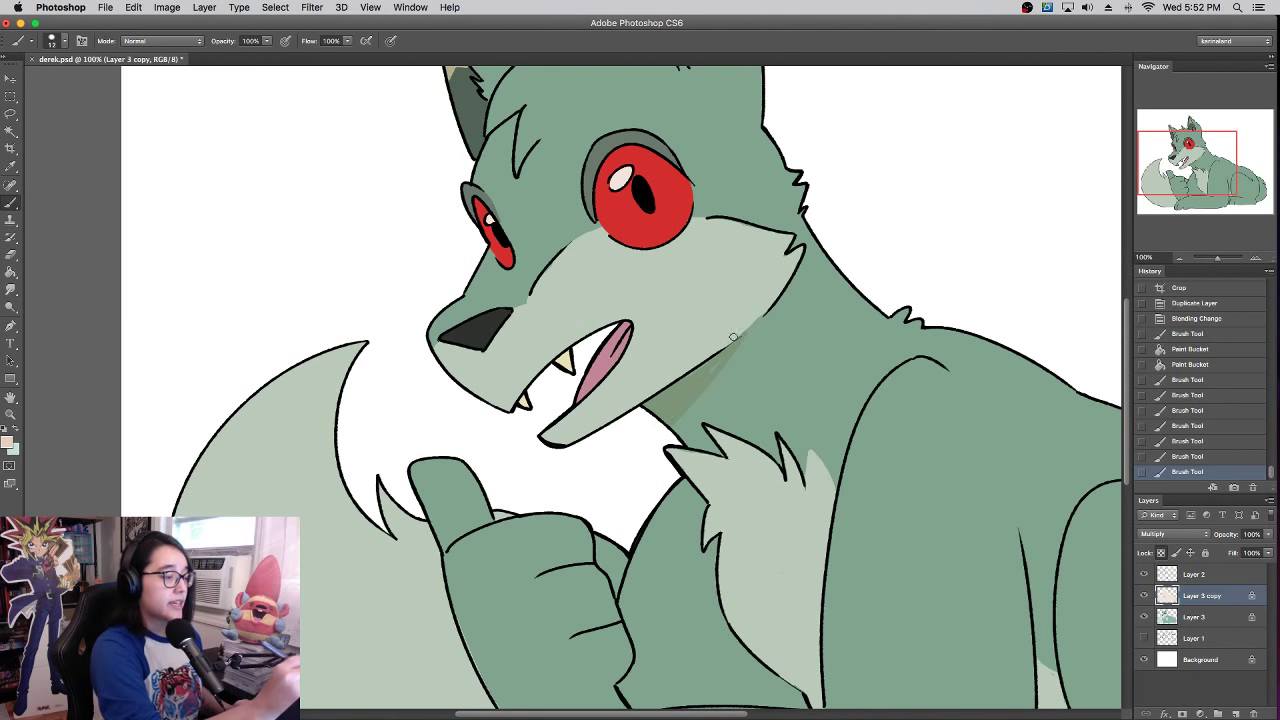
click(715, 350)
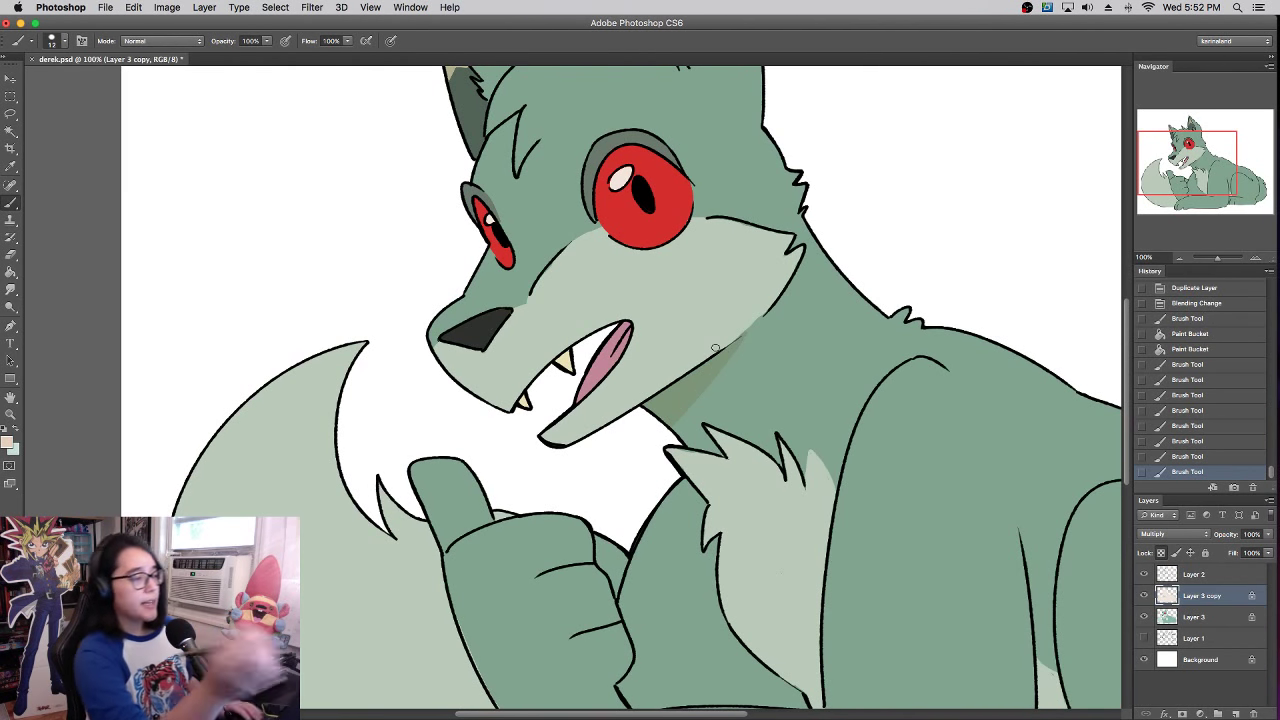
scroll(790, 400, up, 4)
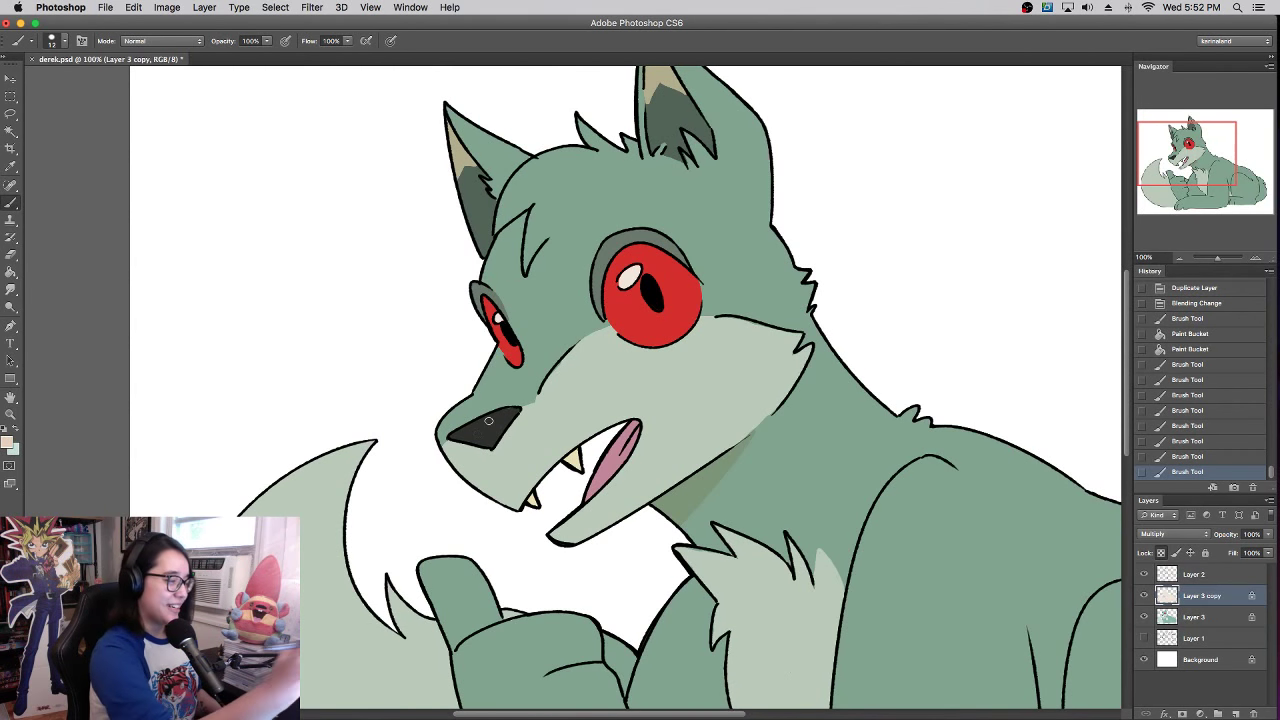
scroll(782, 307, up, 5)
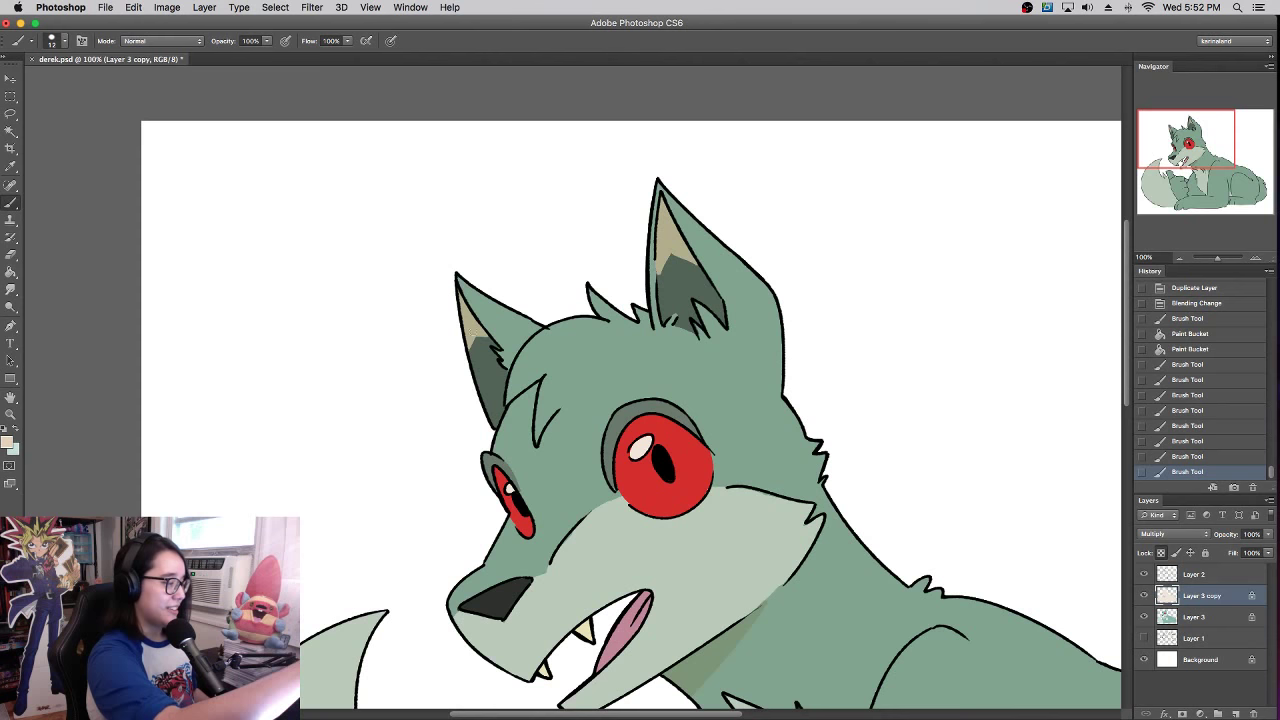
scroll(681, 401, down, 10)
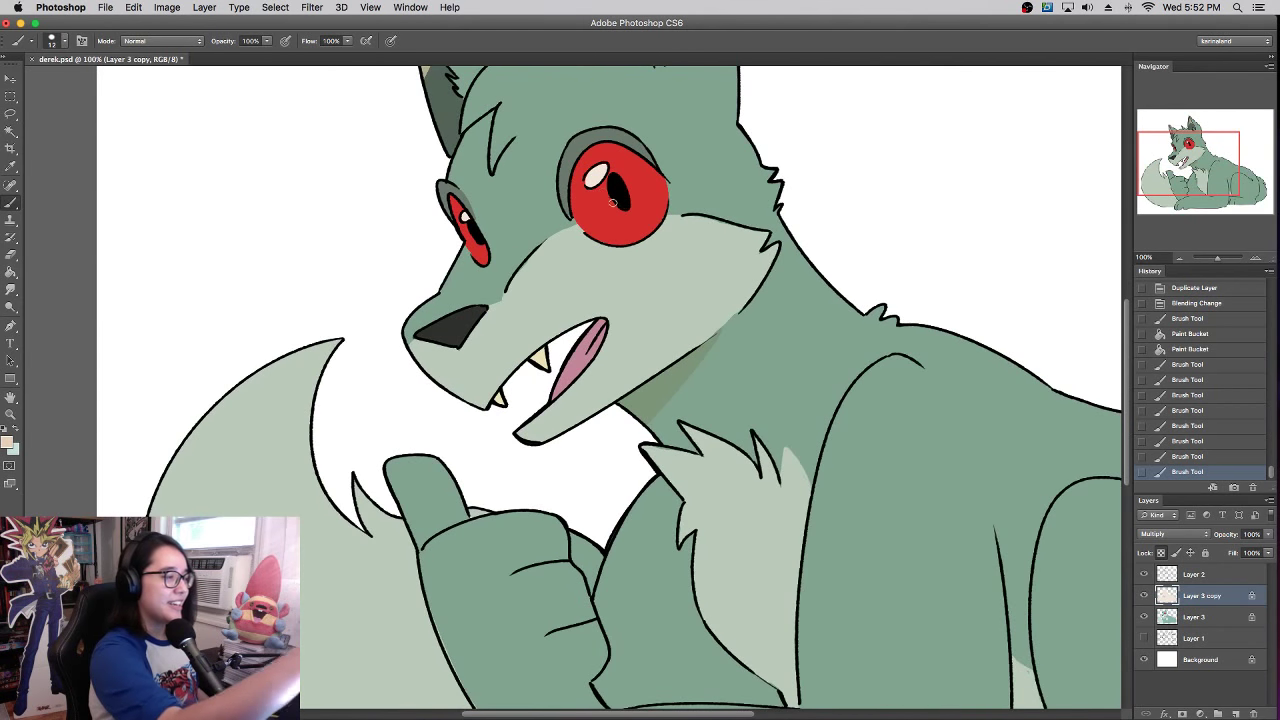
right_click(613, 203)
click(663, 238)
mouse_move(594, 192)
mouse_down()
mouse_move(618, 196)
mouse_move(594, 173)
mouse_up()
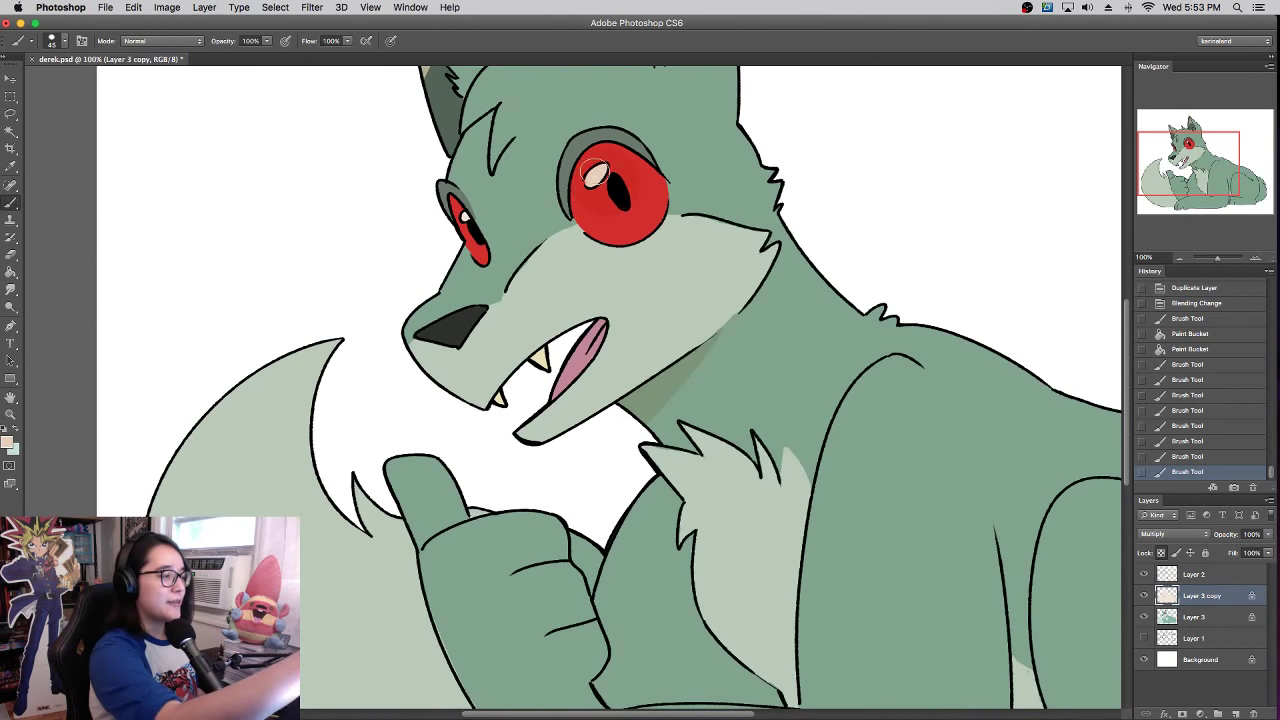
- Set the brush to 30 px and paint a shadow on the lower chest between the fur tuft and the foreleg
scroll(790, 360, down, 8)
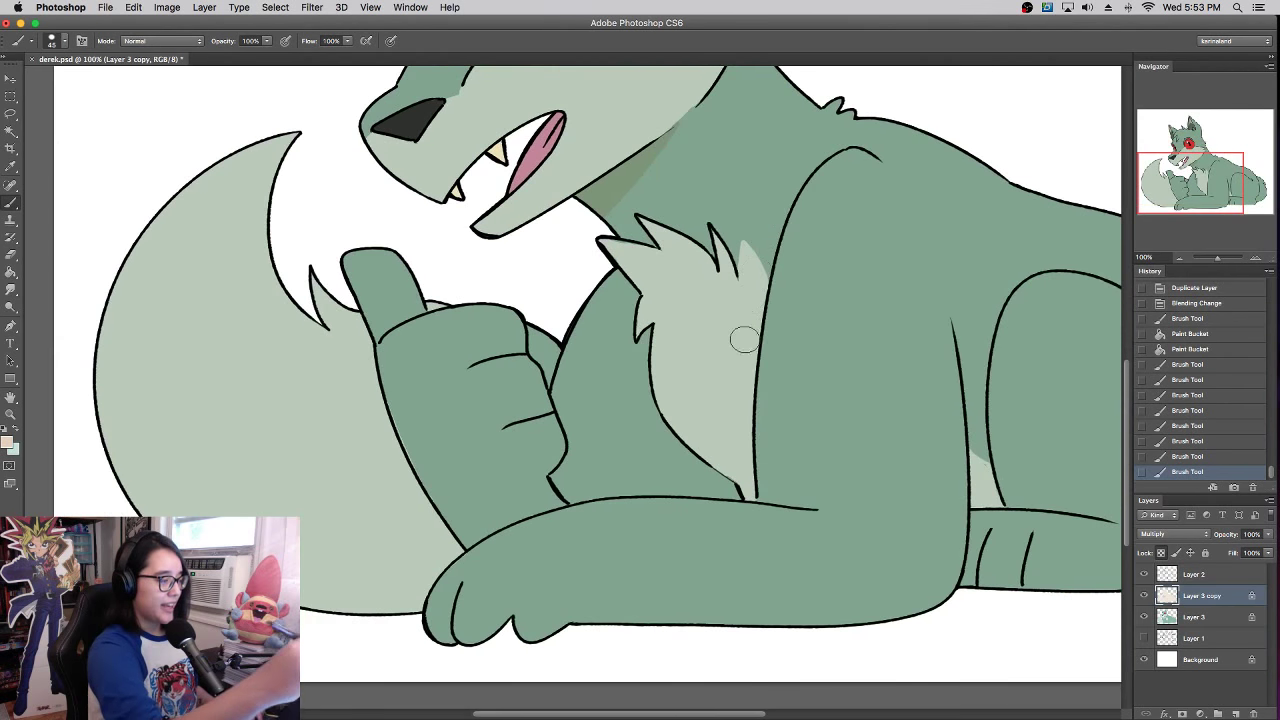
right_click(744, 340)
text(30)
key(Return)
mouse_move(673, 405)
mouse_down()
mouse_move(627, 499)
mouse_move(682, 430)
mouse_move(735, 490)
mouse_move(719, 488)
mouse_up()
- Clean up the chest shadow's spill over the fur and foreleg with the layer's light base color
key(x)
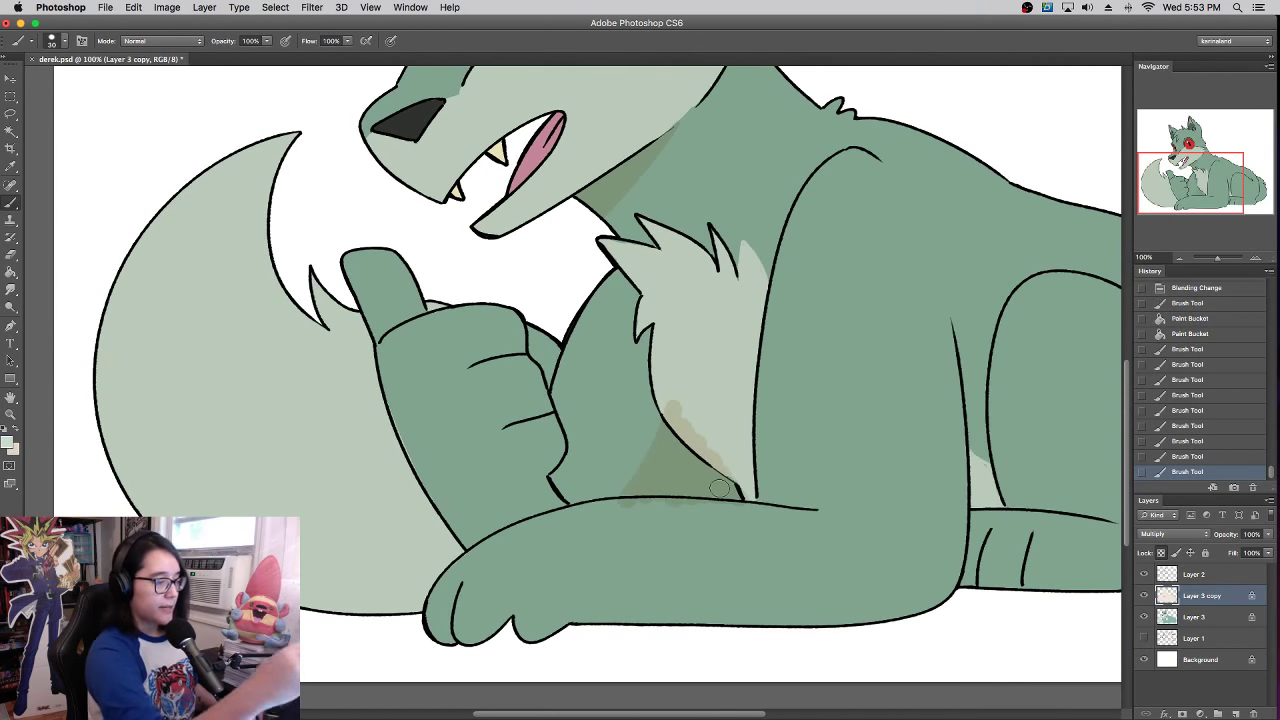
scroll(726, 543, up, 8)
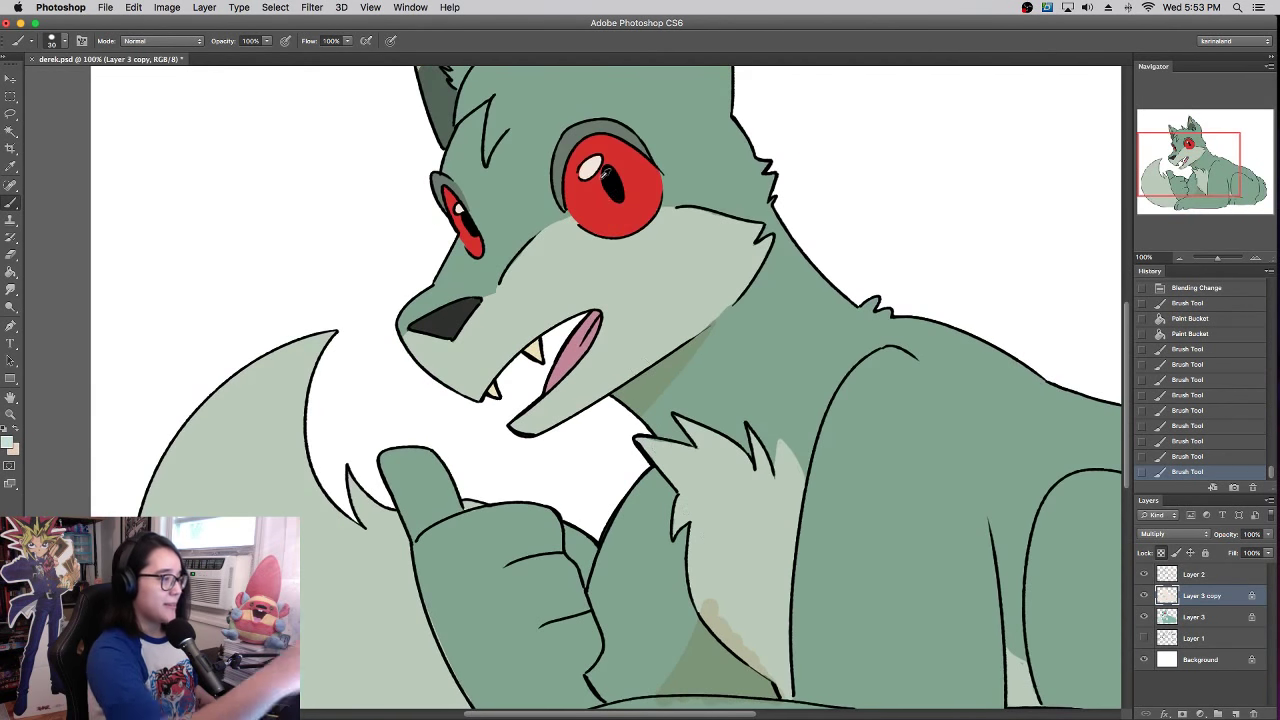
scroll(743, 349, down, 7)
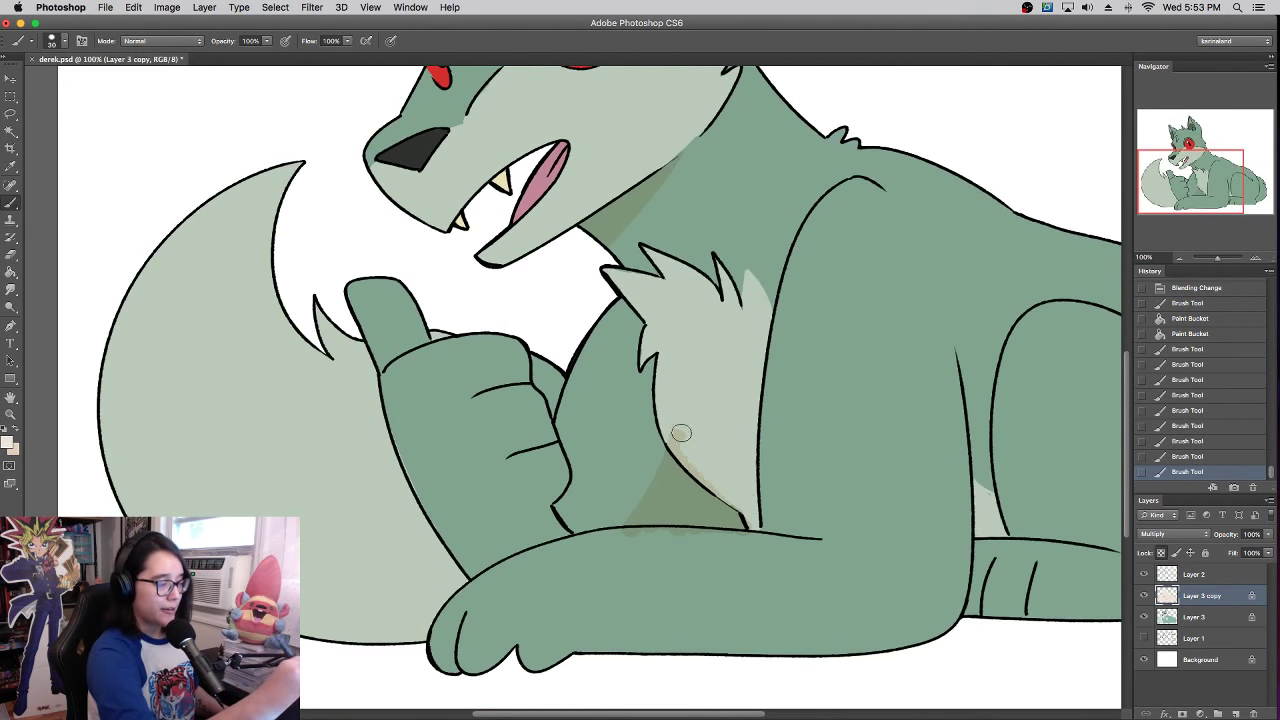
drag(681, 433, 763, 534)
drag(633, 537, 768, 548)
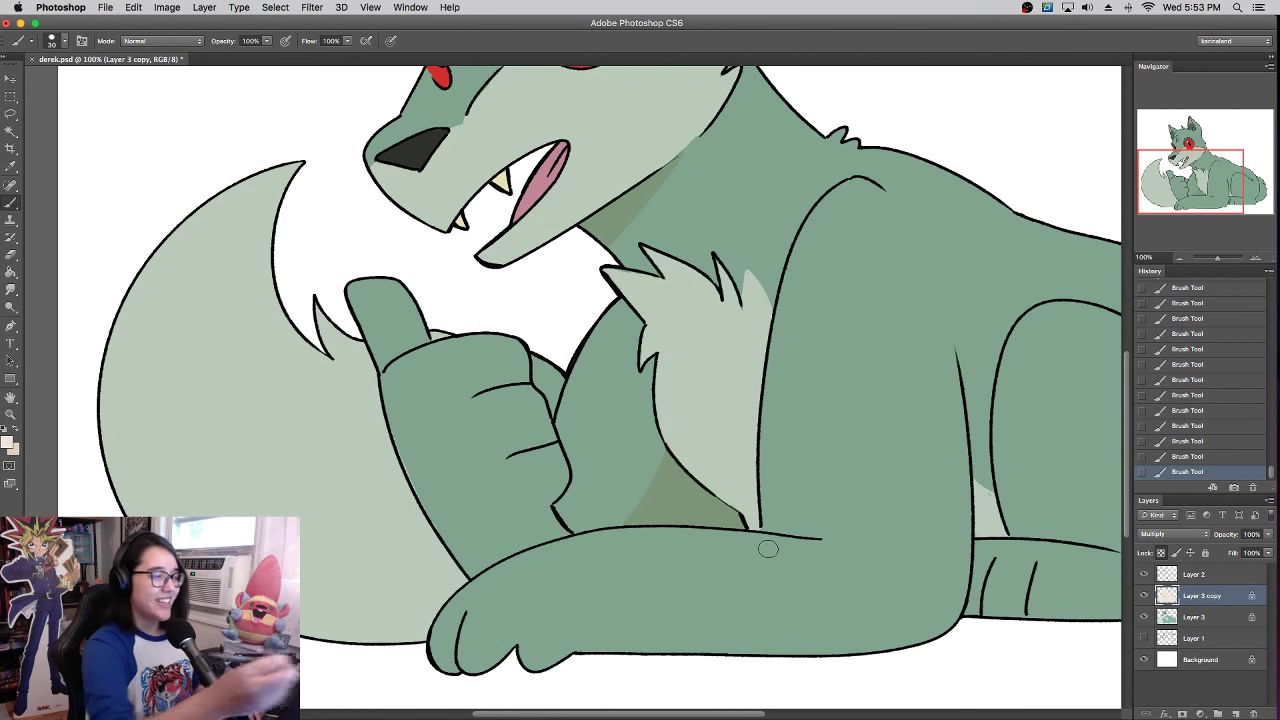
- Paint a beige shadow over the belly gap between the foreleg and the hind leg
scroll(768, 548, right, 7)
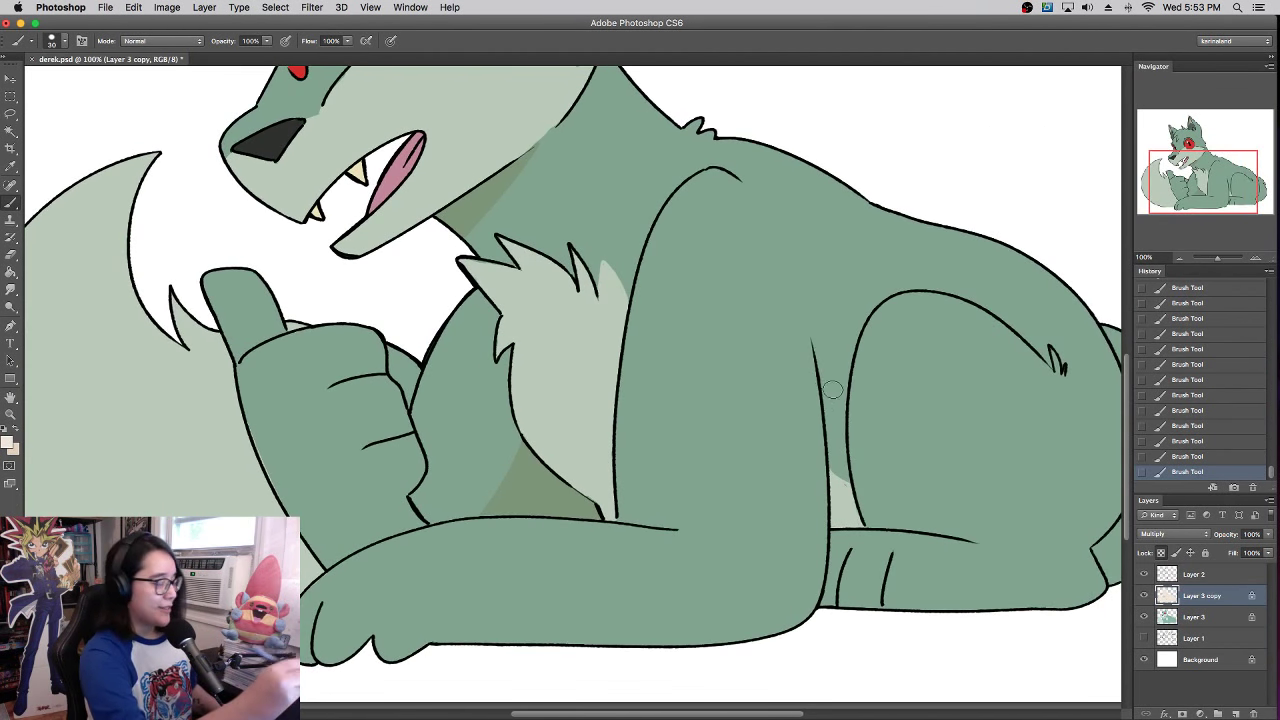
key(x)
mouse_move(824, 428)
mouse_down()
mouse_move(836, 427)
mouse_move(832, 521)
mouse_move(840, 440)
mouse_up()
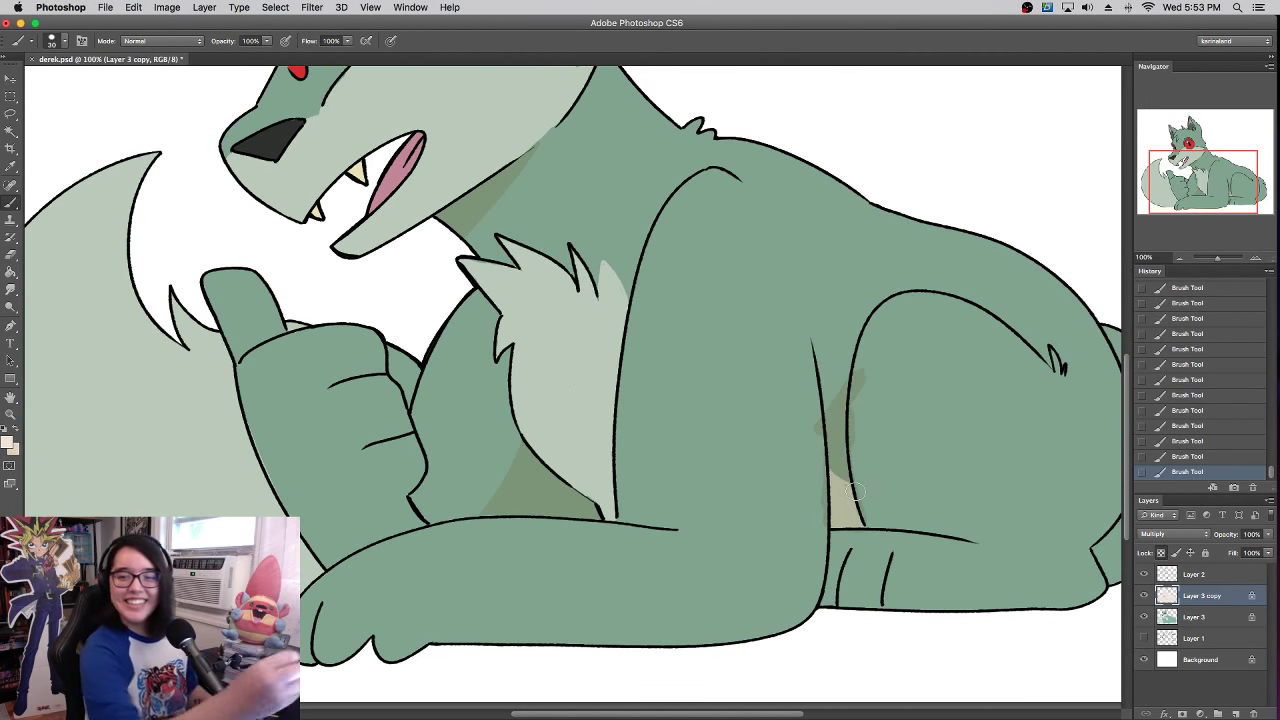
- Using a 16 px brush, paint the curved edge of a shadow along the back of the foreground front leg
right_click(797, 382)
text(16)
key(Return)
mouse_move(810, 343)
mouse_down()
mouse_move(797, 466)
mouse_move(665, 643)
mouse_up()
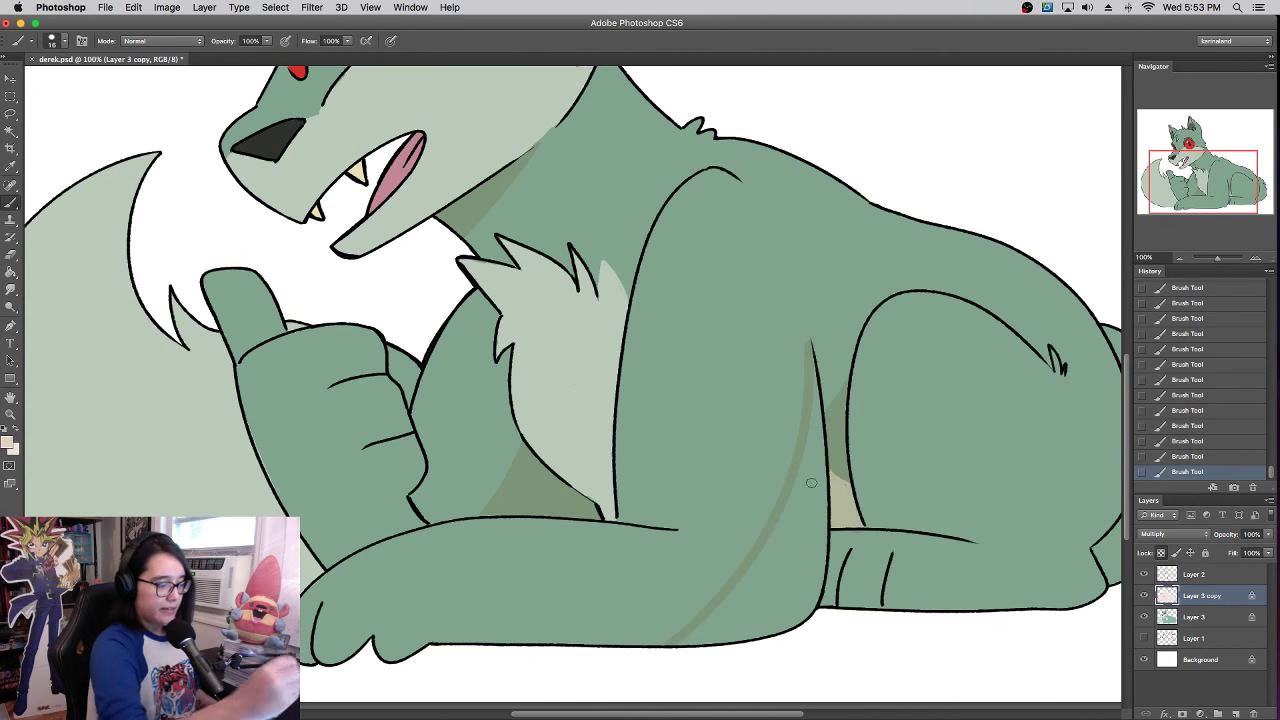
drag(811, 388, 822, 608)
- Set the brush size to 41 px and fill in the shadow on the back of the foreground front leg and elbow
right_click(824, 382)
text(41)
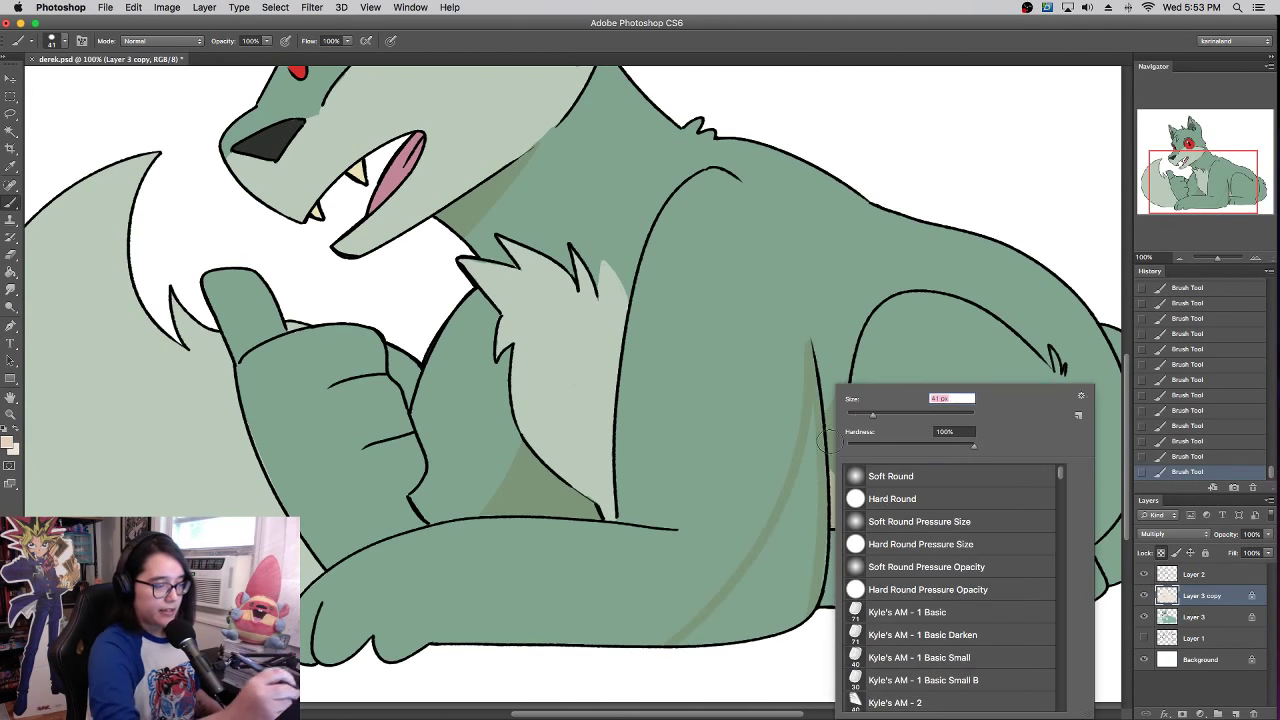
key(Return)
drag(815, 406, 736, 635)
drag(808, 483, 695, 651)
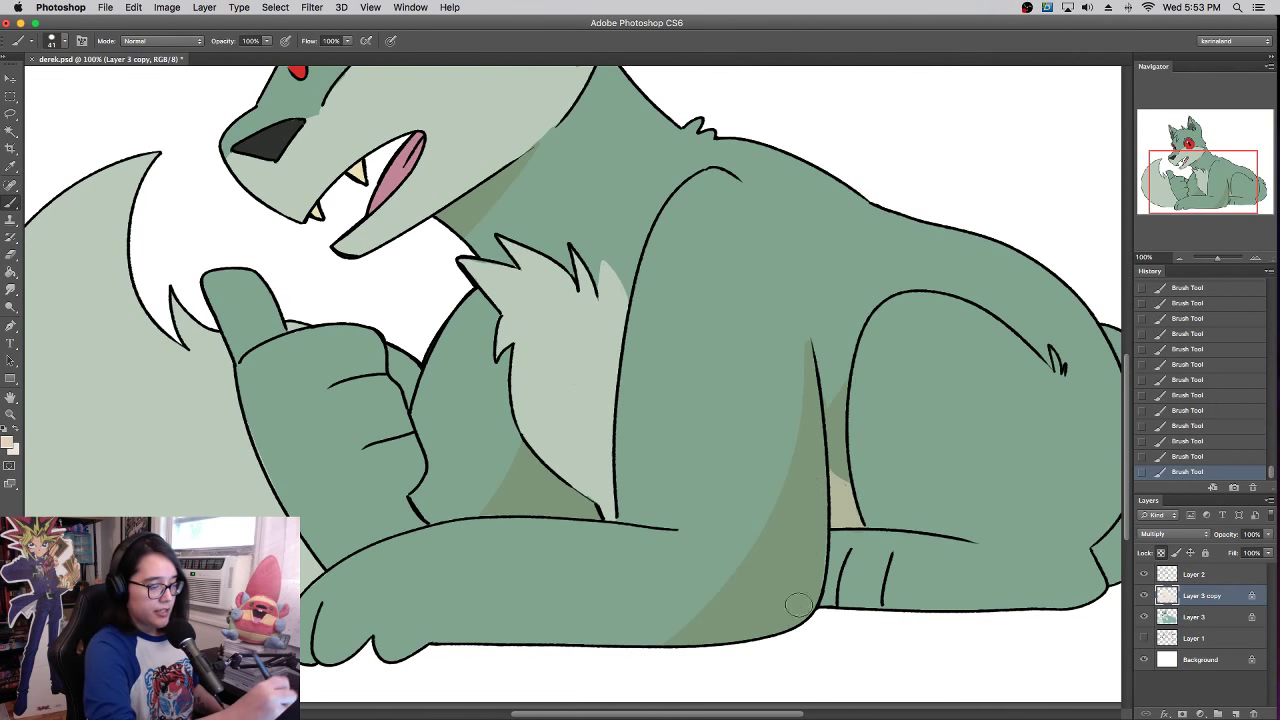
- Paint multiply shadows over the rear of the haunch, the hind foot and the tail section behind the hip
scroll(805, 477, right, 5)
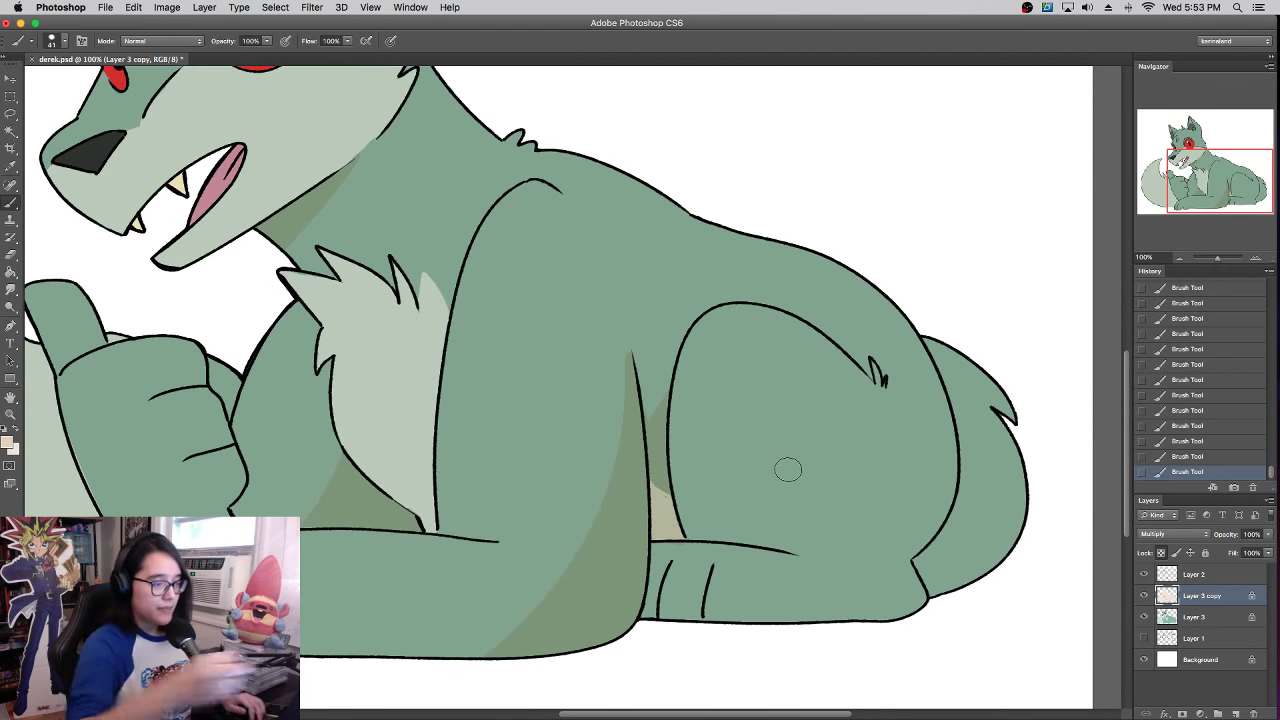
mouse_move(920, 511)
mouse_down()
mouse_move(921, 437)
mouse_move(827, 362)
mouse_move(839, 643)
mouse_move(830, 600)
mouse_up()
key(super+z)
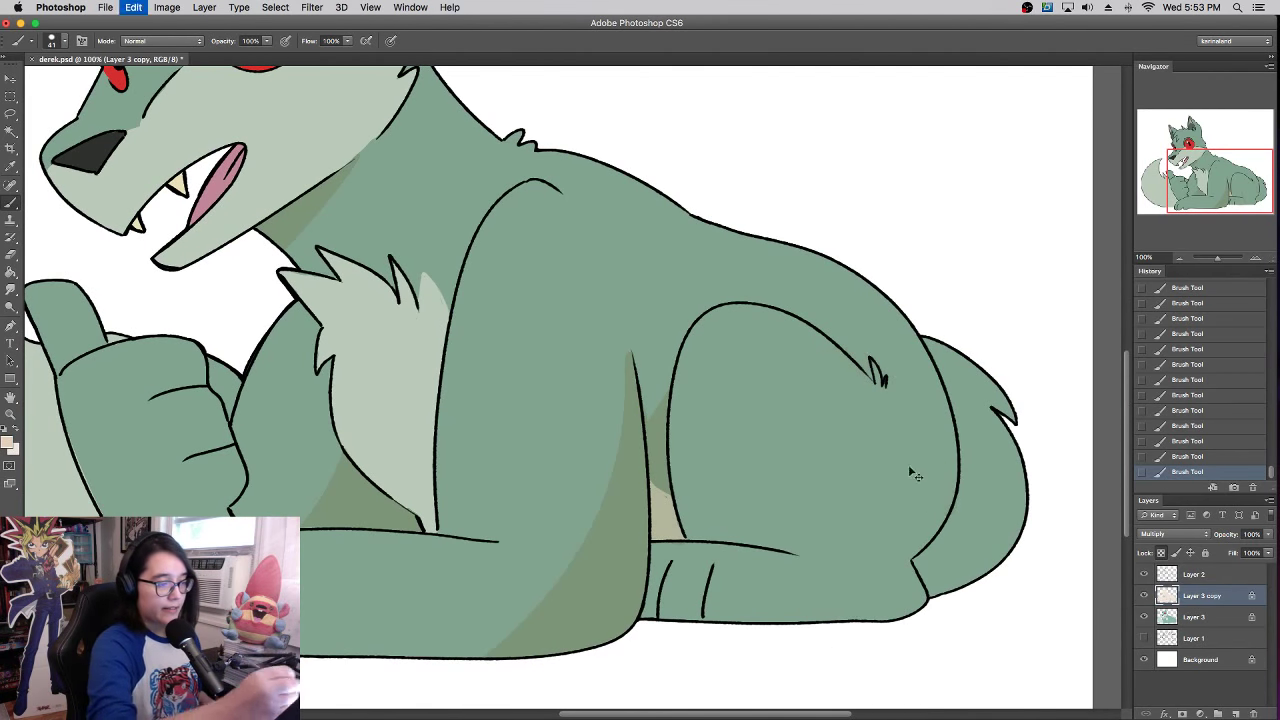
mouse_move(923, 509)
mouse_down()
mouse_move(829, 609)
mouse_move(840, 626)
mouse_up()
mouse_move(806, 373)
mouse_down()
mouse_move(820, 514)
mouse_move(910, 610)
mouse_move(886, 517)
mouse_move(900, 542)
mouse_move(904, 479)
mouse_move(826, 380)
mouse_move(894, 510)
mouse_move(920, 477)
mouse_up()
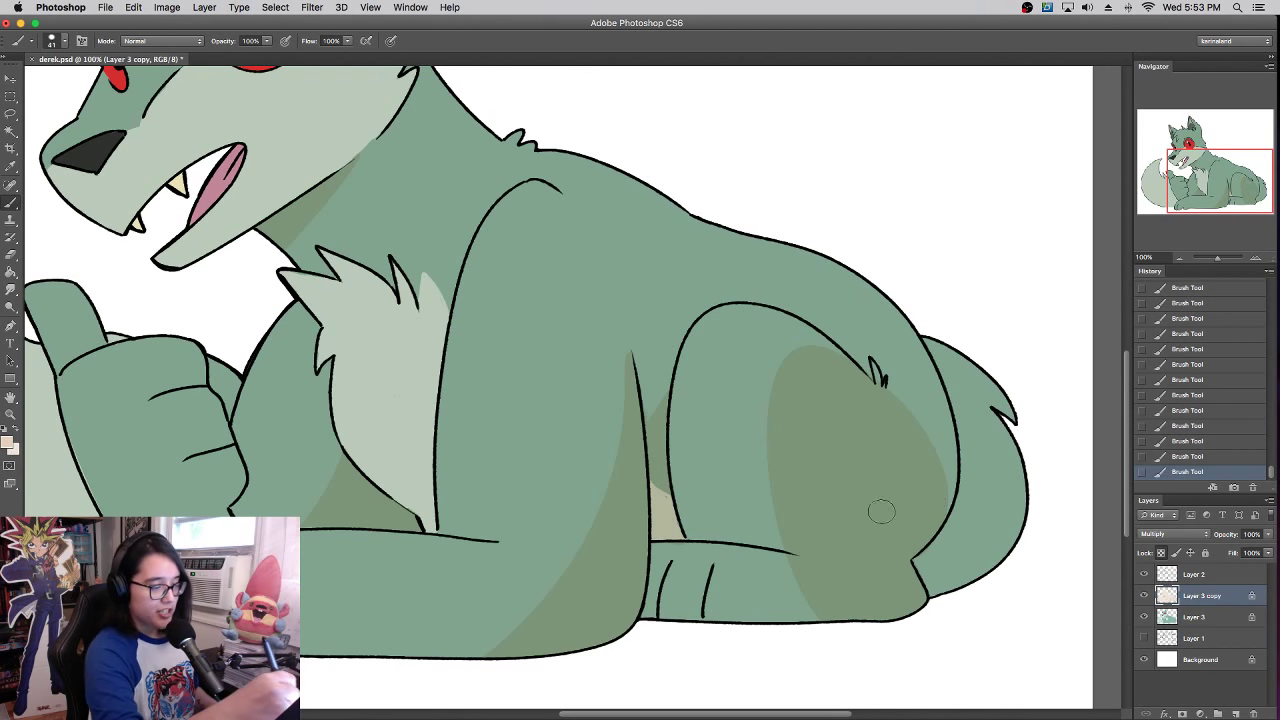
mouse_move(834, 569)
mouse_down()
mouse_move(796, 595)
mouse_move(834, 603)
mouse_move(775, 581)
mouse_move(835, 582)
mouse_move(741, 634)
mouse_move(858, 567)
mouse_move(735, 621)
mouse_move(845, 573)
mouse_up()
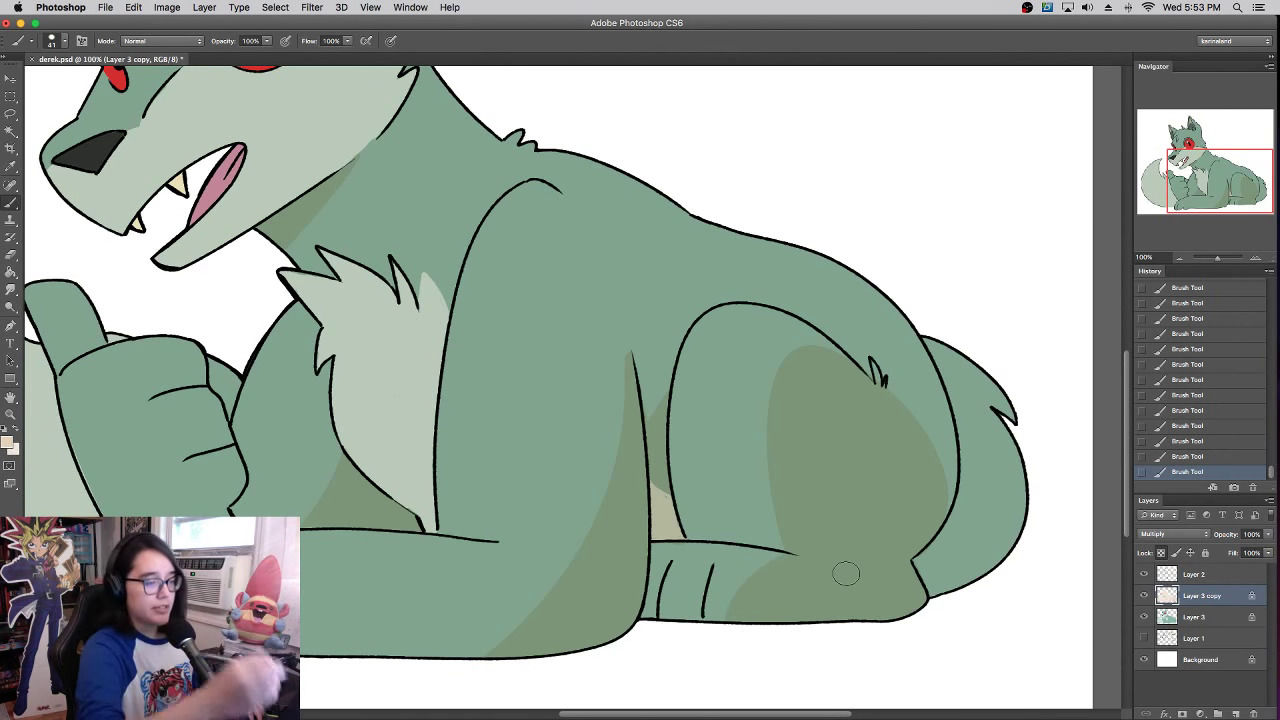
mouse_move(892, 563)
mouse_down()
mouse_move(1022, 356)
mouse_move(1009, 395)
mouse_move(975, 344)
mouse_move(914, 564)
mouse_move(1033, 452)
mouse_move(935, 573)
mouse_move(1056, 473)
mouse_up()
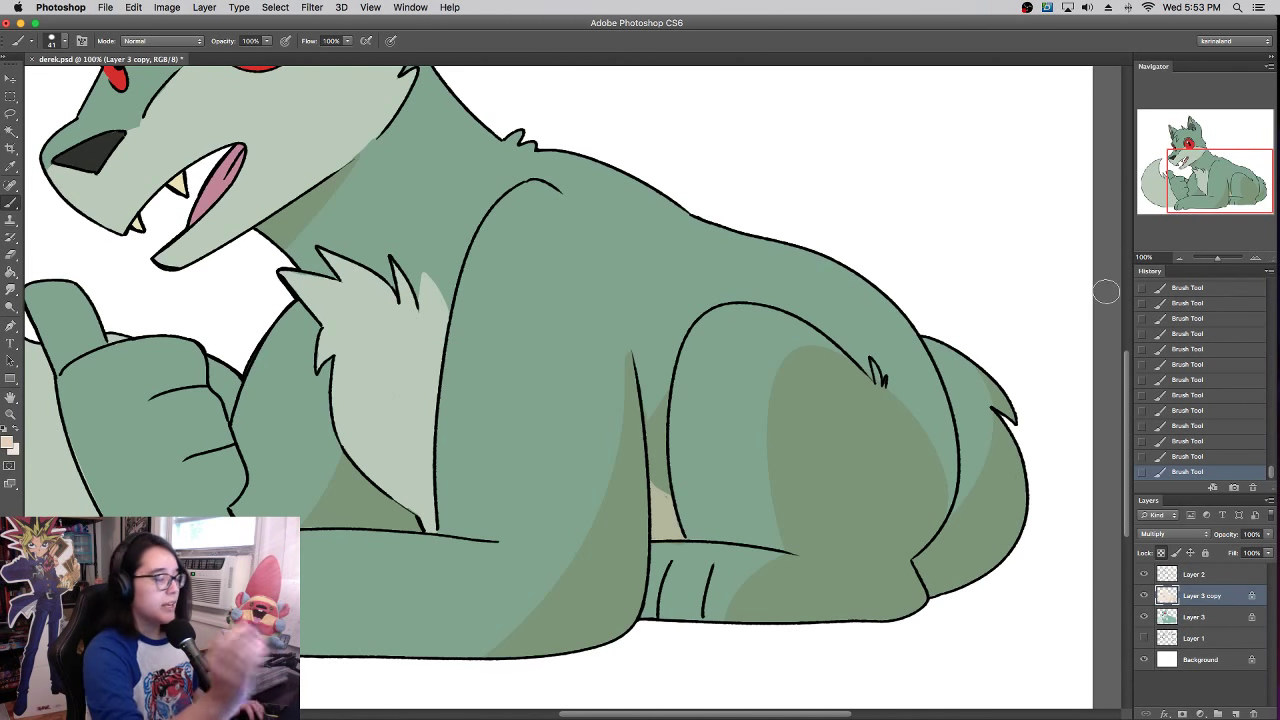
- Paint a curved shadow across the underside of the pale tail tip behind the raised hand
drag(777, 411, 975, 520)
drag(969, 280, 973, 279)
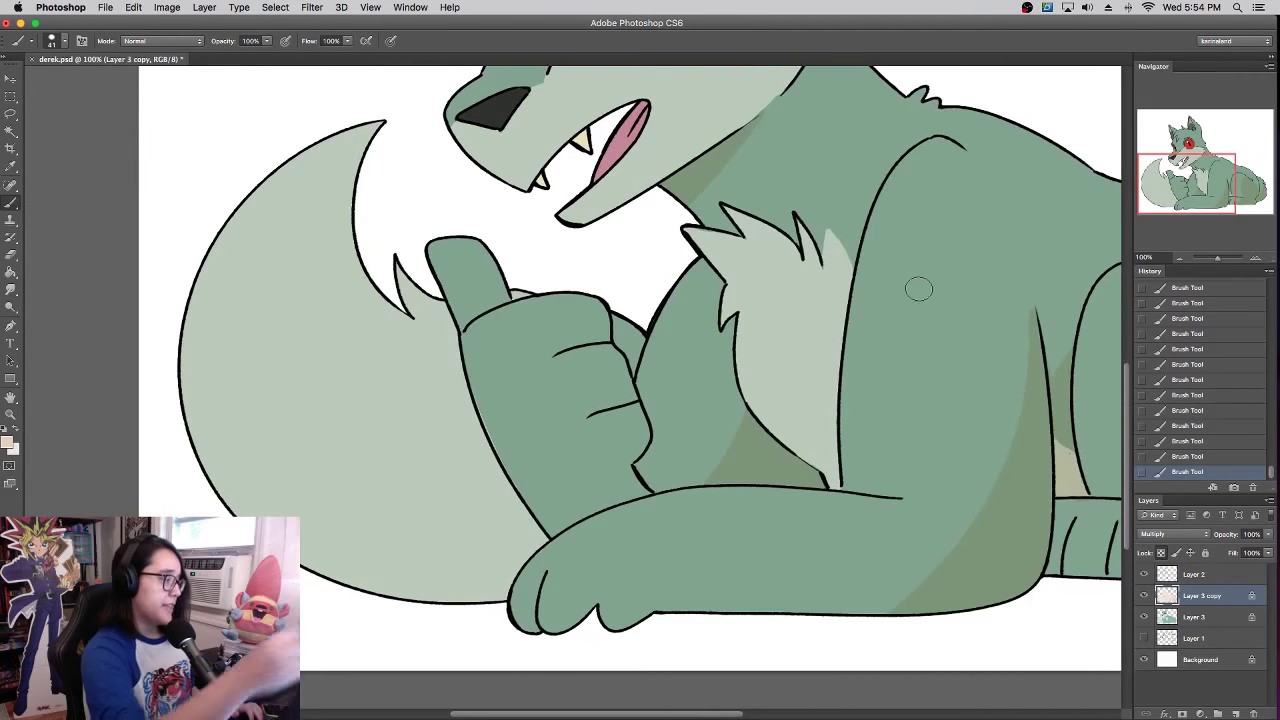
mouse_move(550, 515)
mouse_down()
mouse_move(357, 514)
mouse_move(190, 428)
mouse_up()
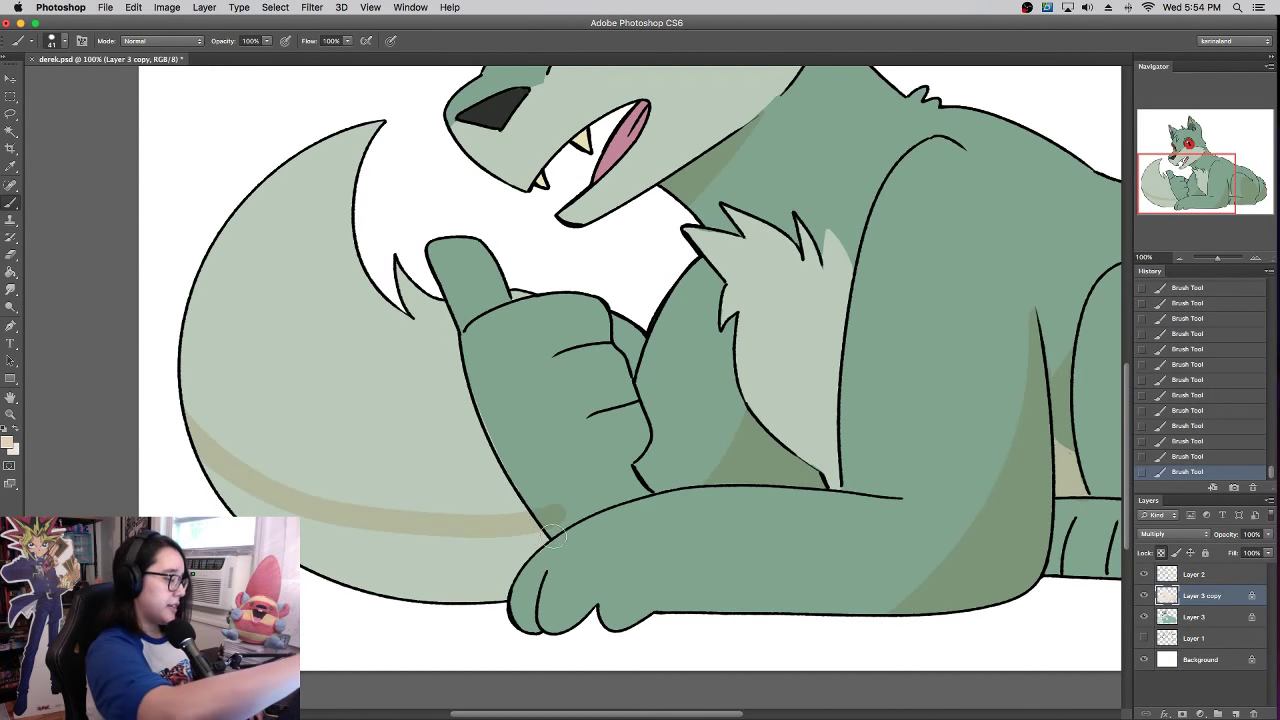
mouse_move(552, 538)
mouse_down()
mouse_move(405, 544)
mouse_move(247, 504)
mouse_move(204, 477)
mouse_move(385, 581)
mouse_move(373, 588)
mouse_move(463, 609)
mouse_move(386, 552)
mouse_move(495, 581)
mouse_move(548, 556)
mouse_move(497, 538)
mouse_up()
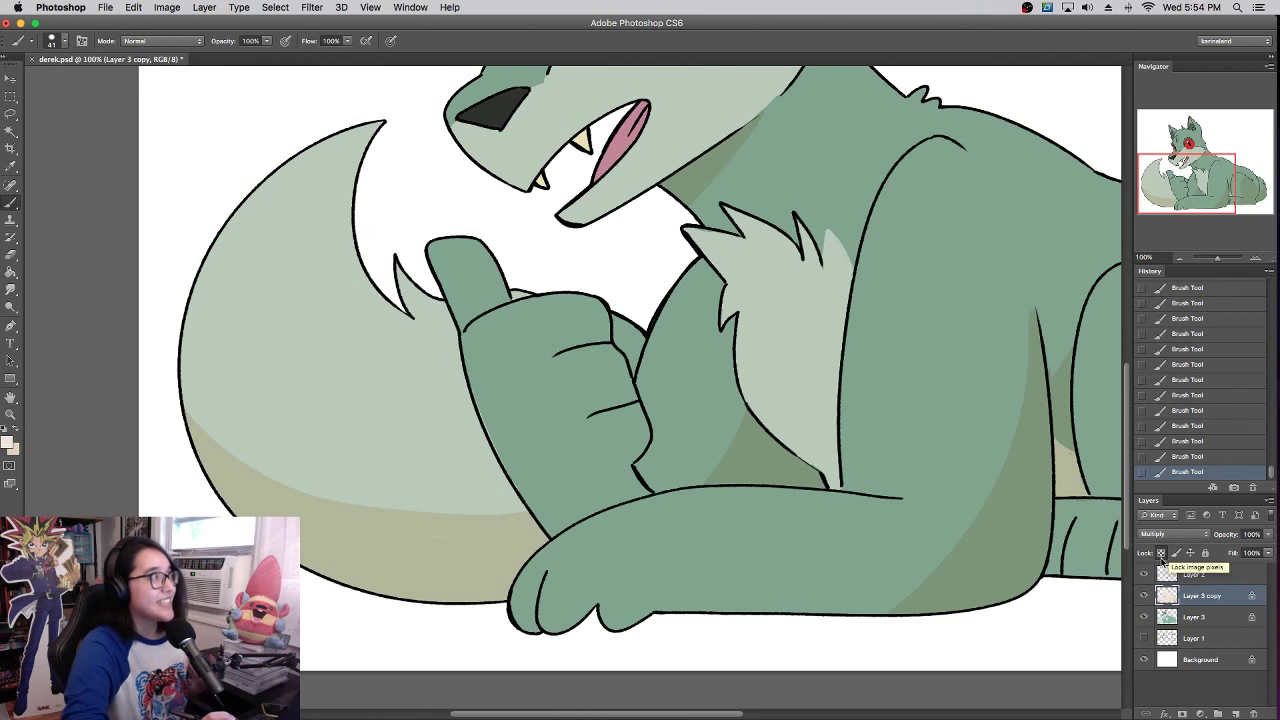
- Temporarily hide the Layer 3 copy shading to sample the unshaded body and tail greens on Layer 3
click(1145, 596)
click(1145, 596)
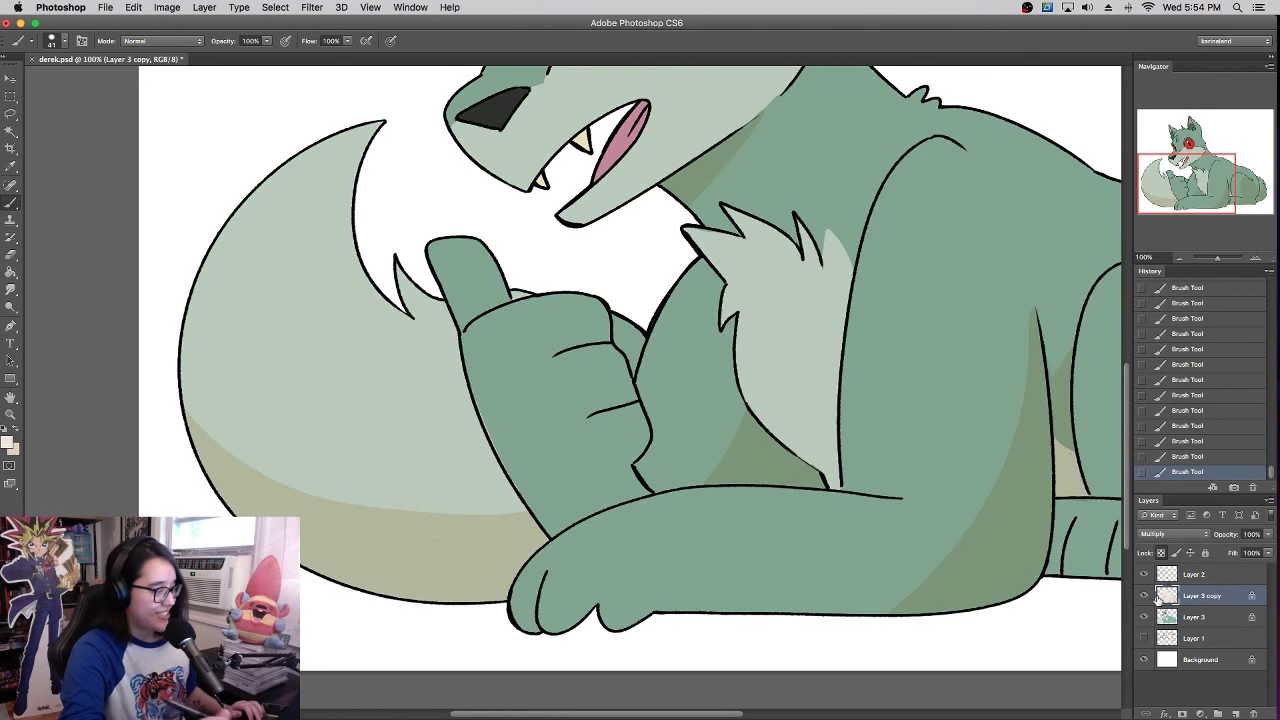
click(1144, 596)
alt+click(543, 451)
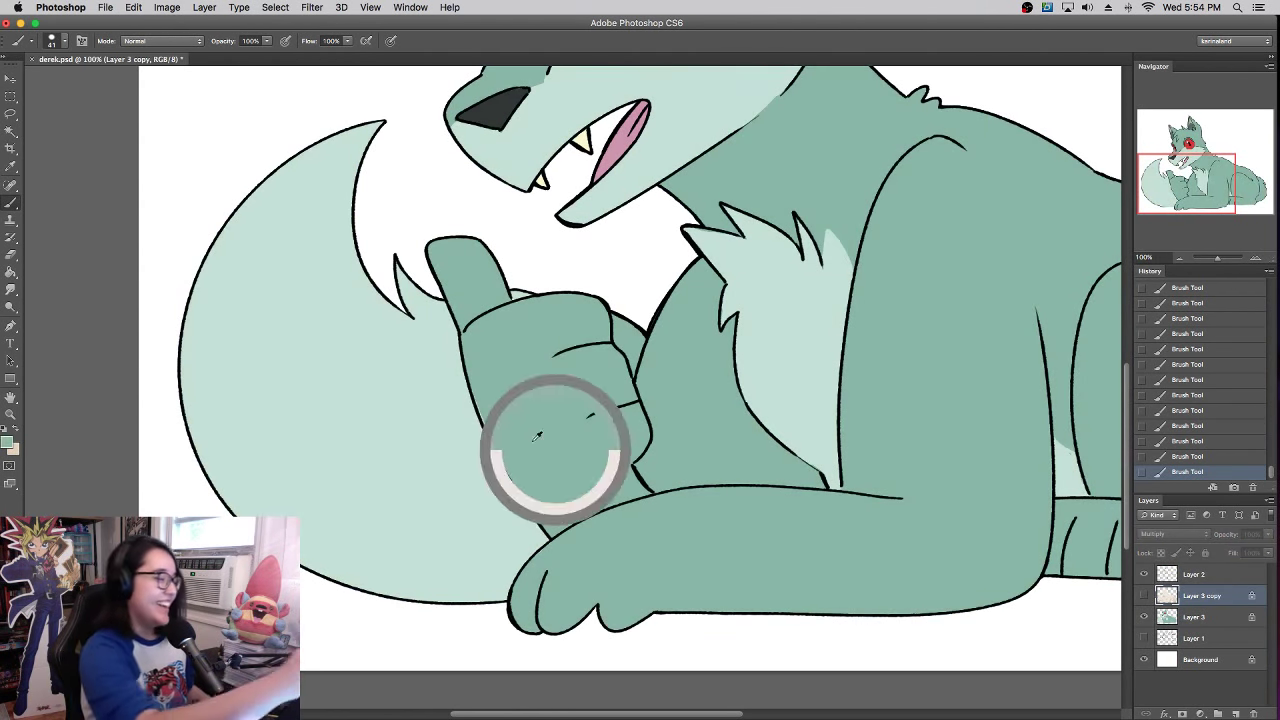
click(661, 313)
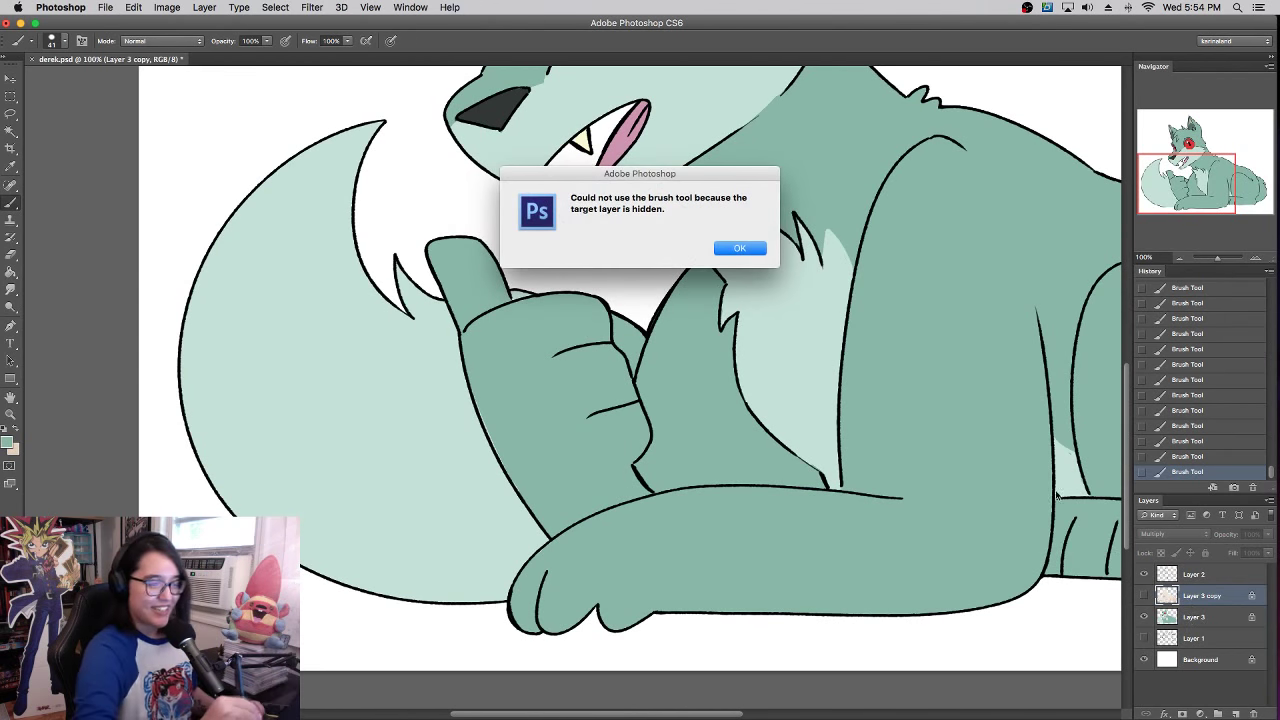
click(756, 252)
click(1192, 616)
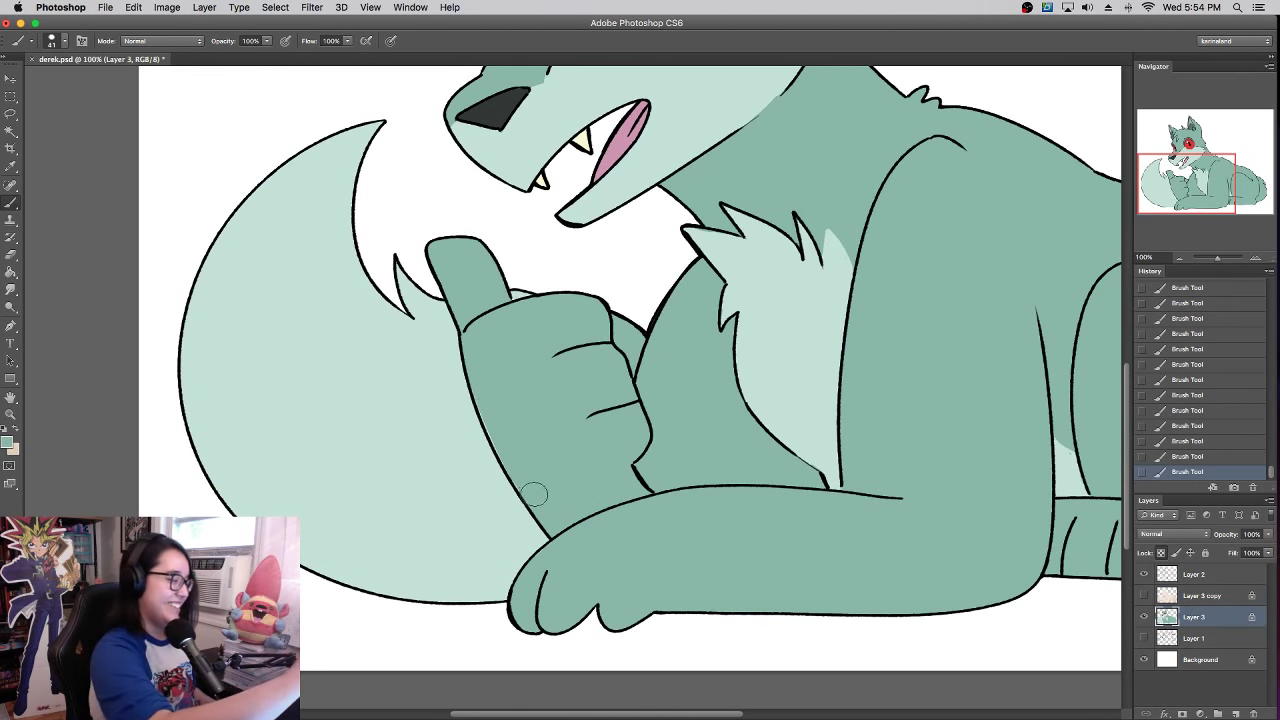
alt+click(492, 484)
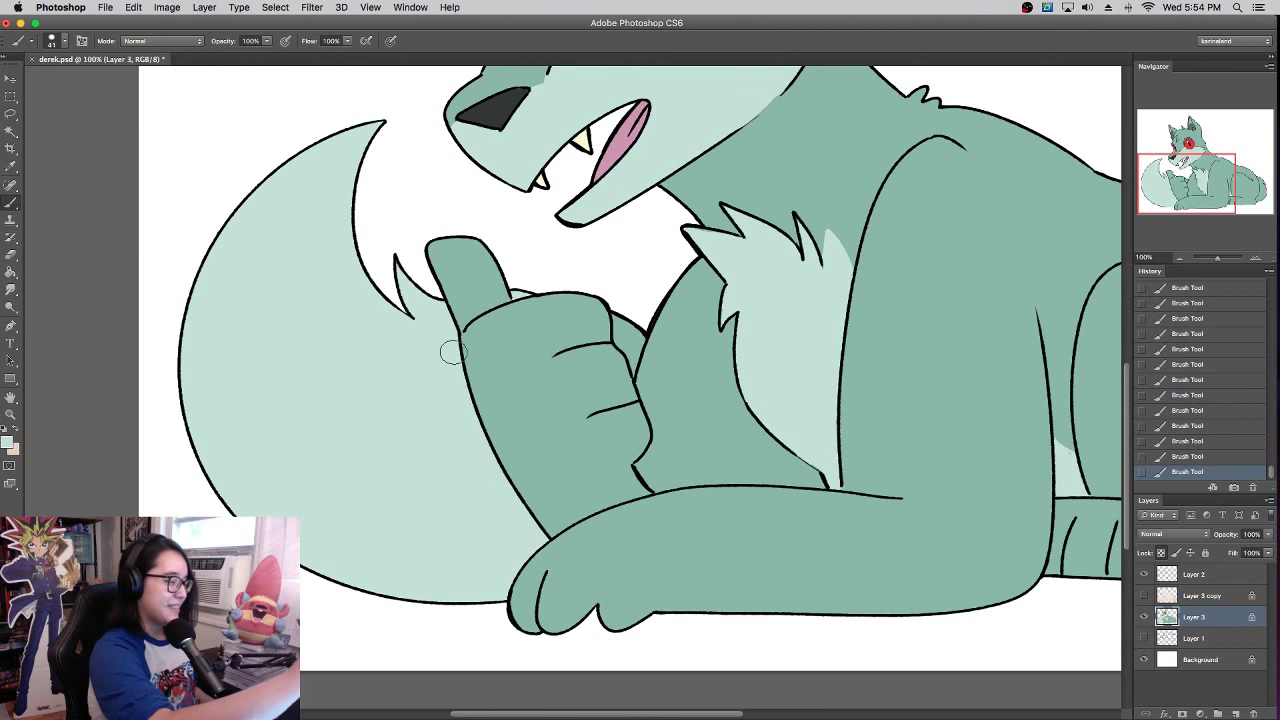
click(1144, 595)
click(1200, 595)
- Add a new layer above Layer 3 copy and set its blend mode to Overlay
drag(1216, 259, 1216, 259)
scroll(851, 371, left, 4)
scroll(851, 371, down, 3)
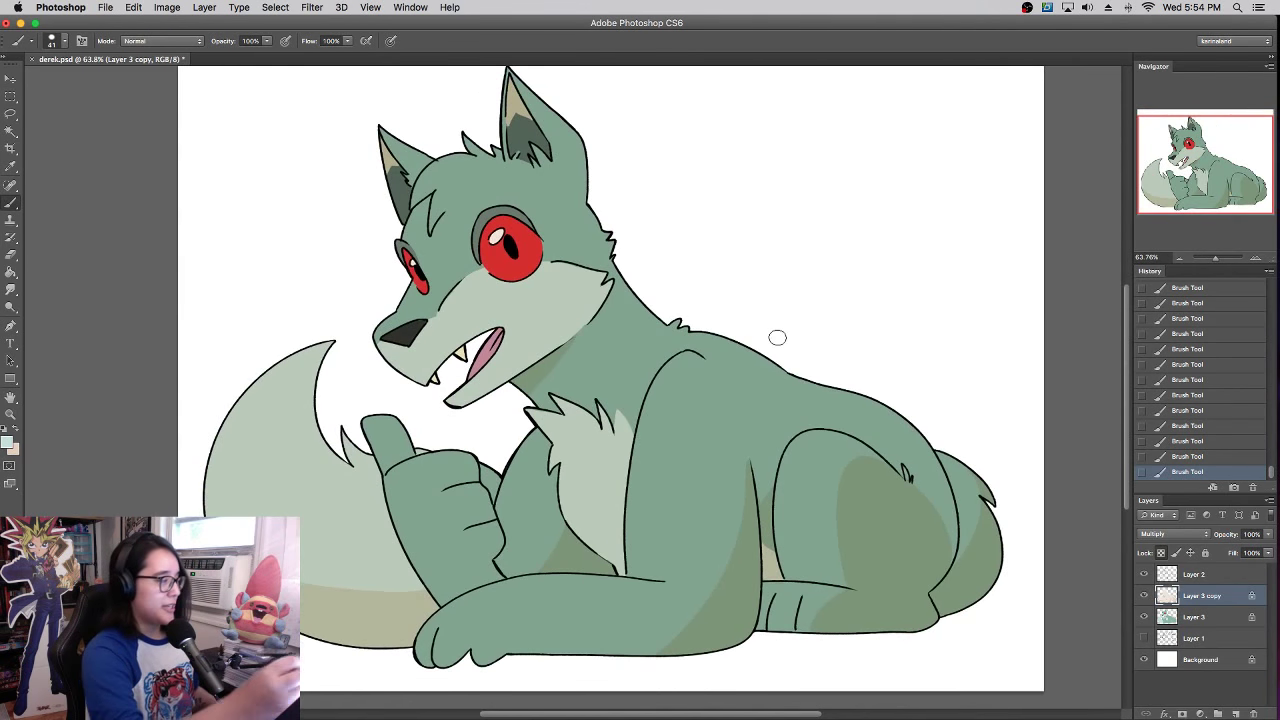
click(11, 271)
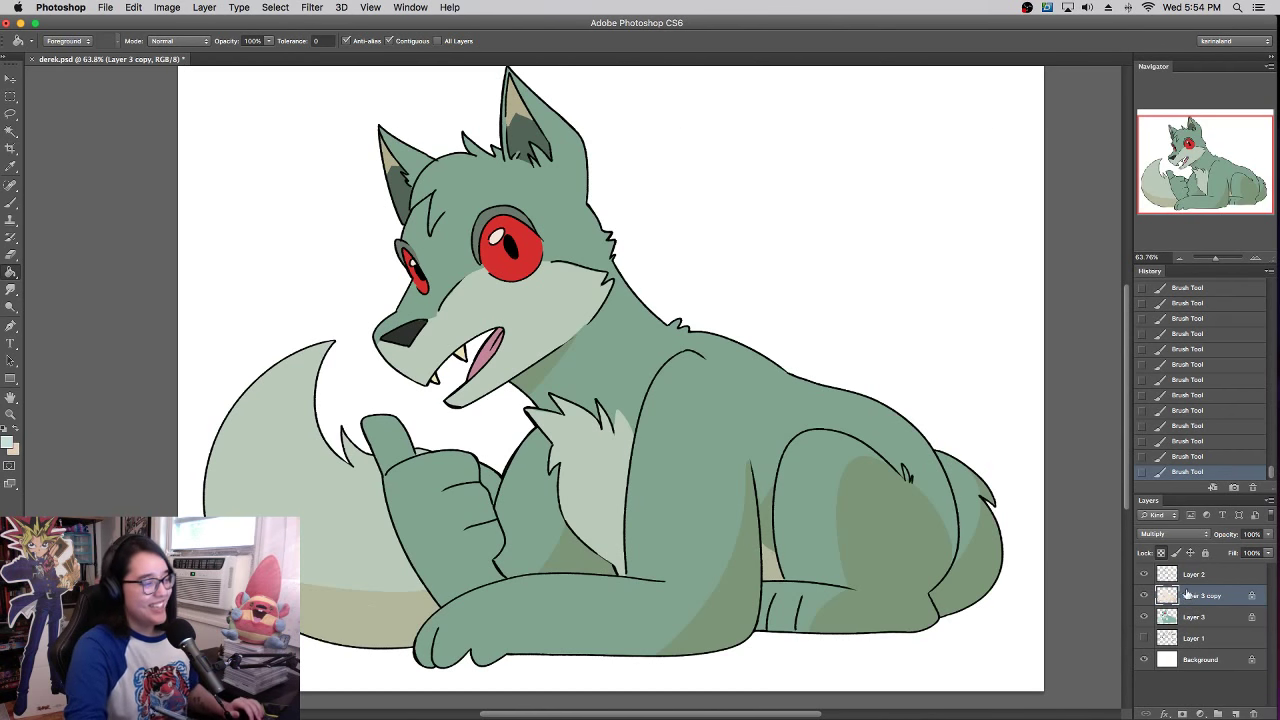
click(1236, 713)
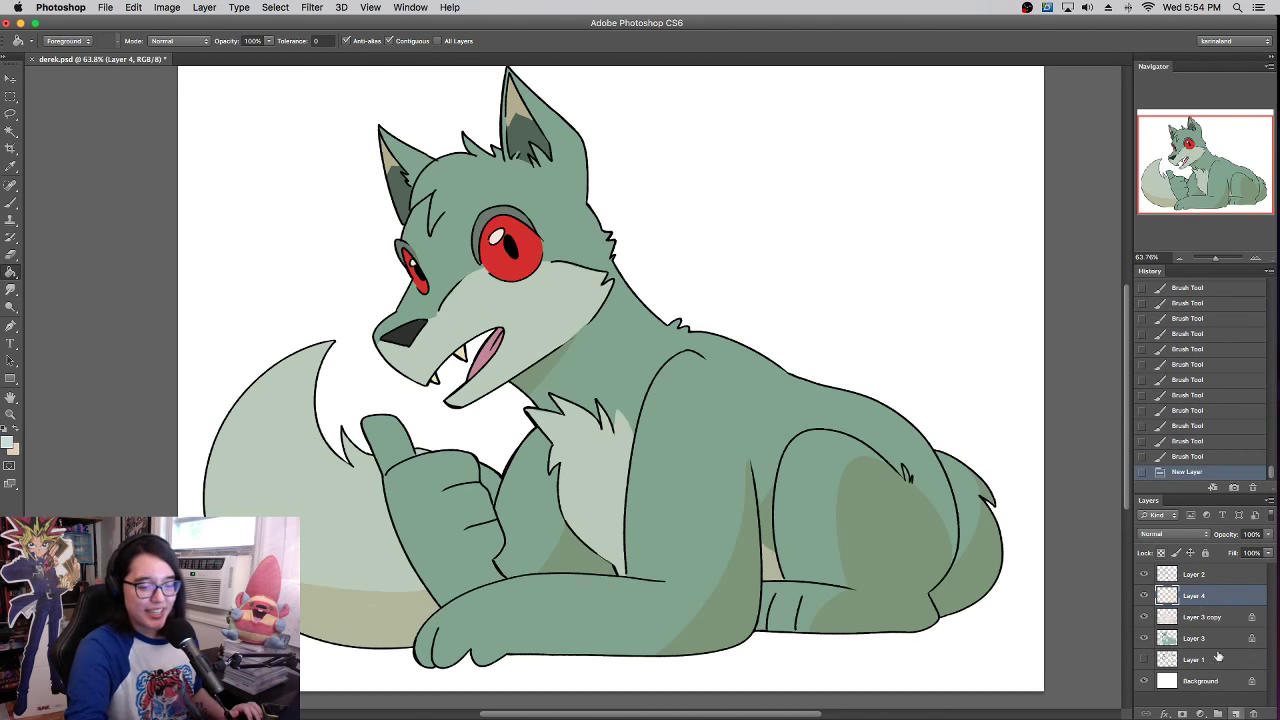
click(1190, 535)
click(1158, 661)
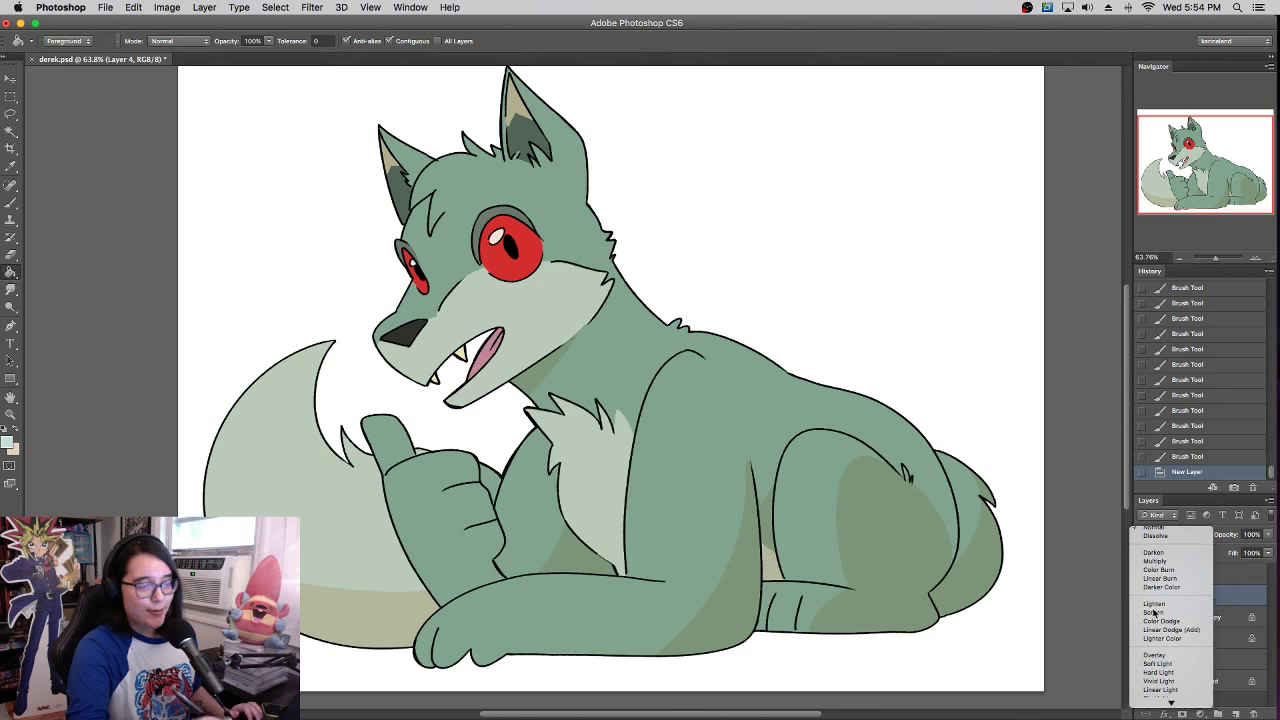
- Fill Layer 4 with the pale grey-blue colour #a1bfc3 using the Paint Bucket
click(10, 443)
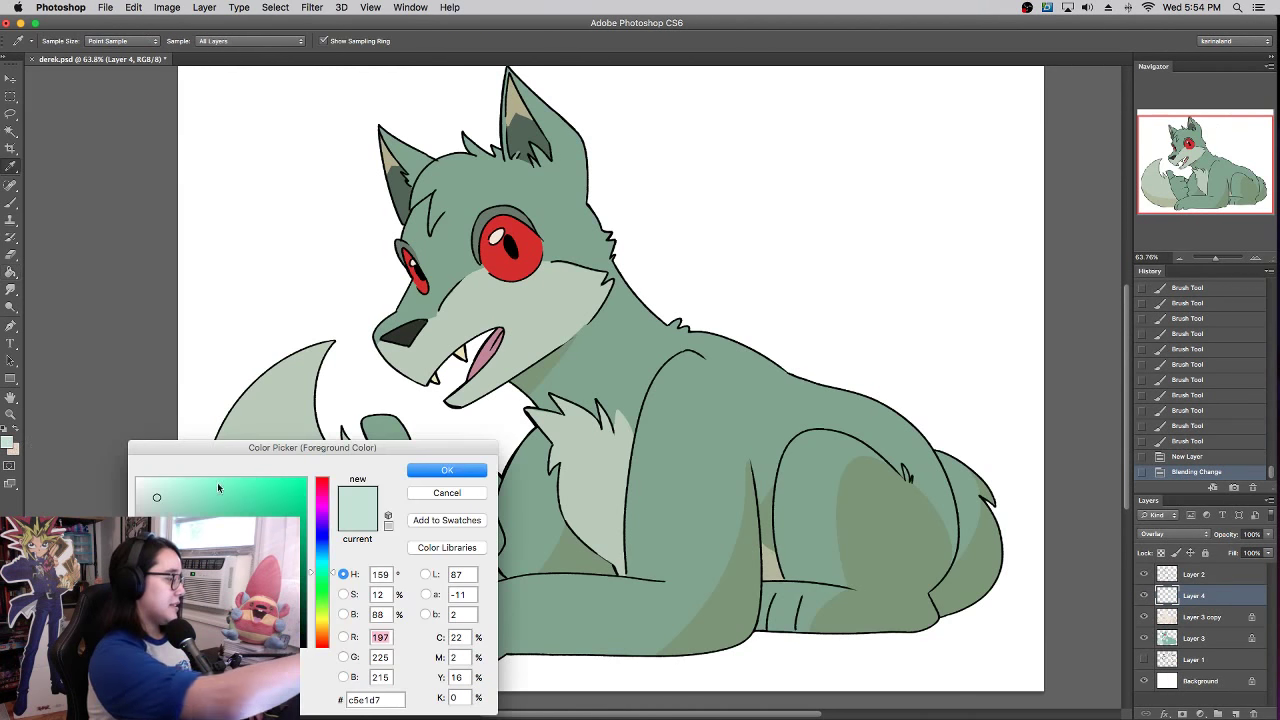
click(446, 470)
key(g)
click(624, 273)
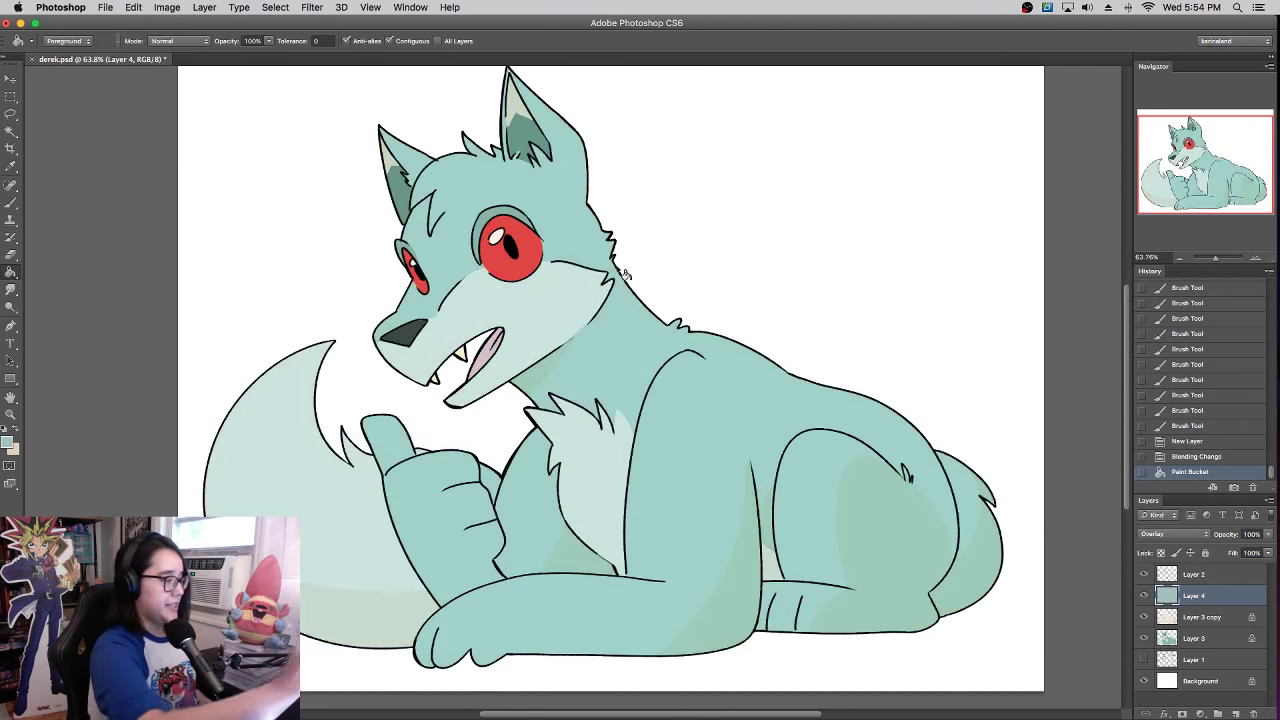
click(166, 8)
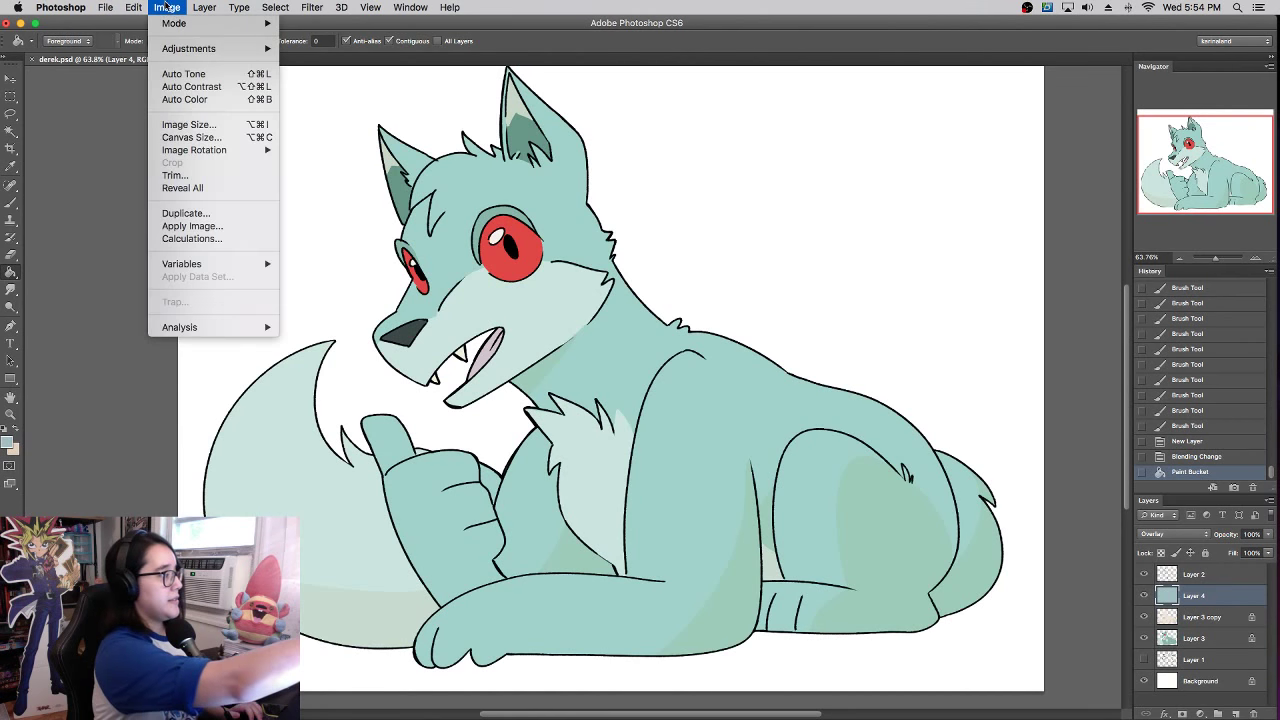
click(166, 8)
- Set Layer 4 to Linear Light and refill it with the darker blue-grey #547a7e
click(1170, 534)
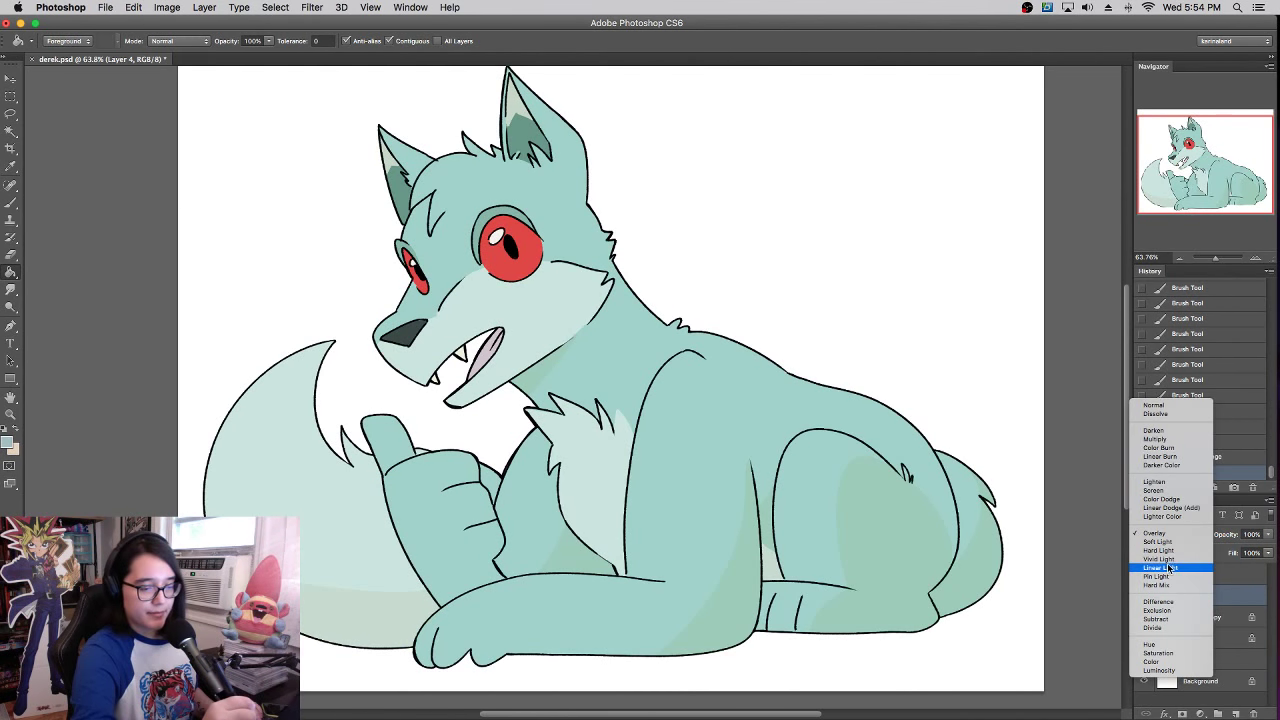
click(1172, 569)
click(7, 442)
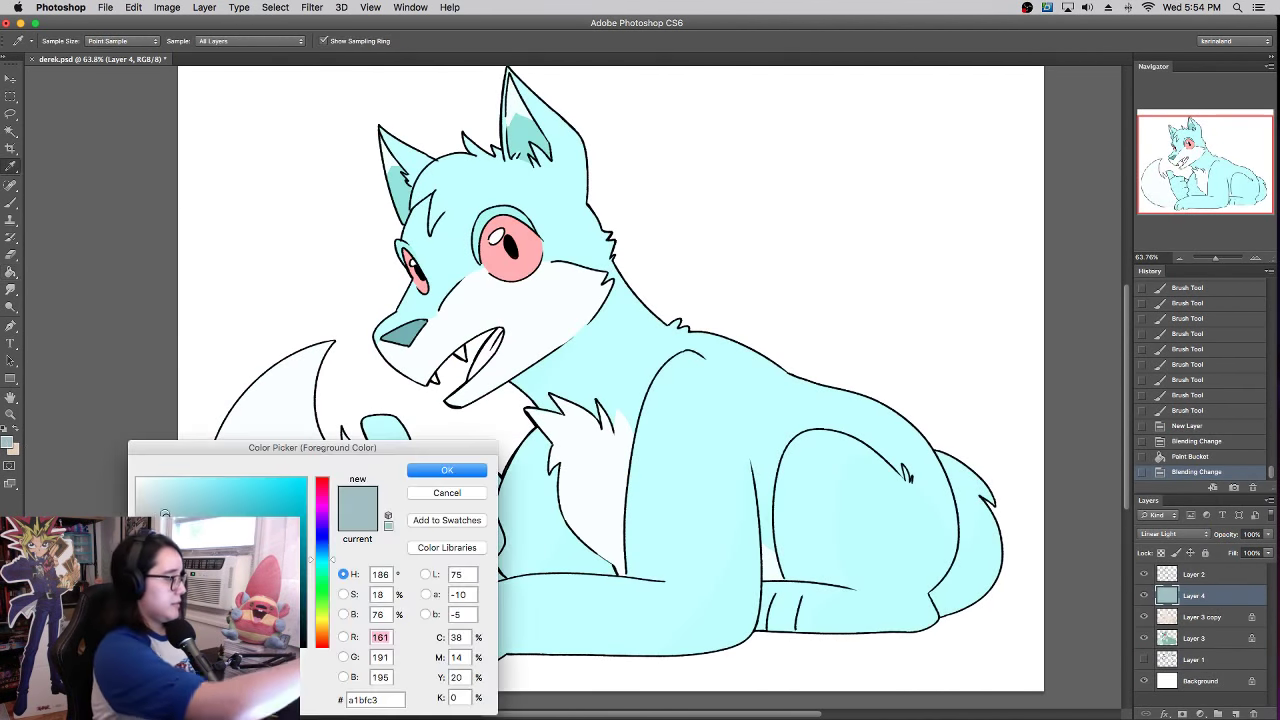
click(192, 564)
click(447, 470)
click(917, 422)
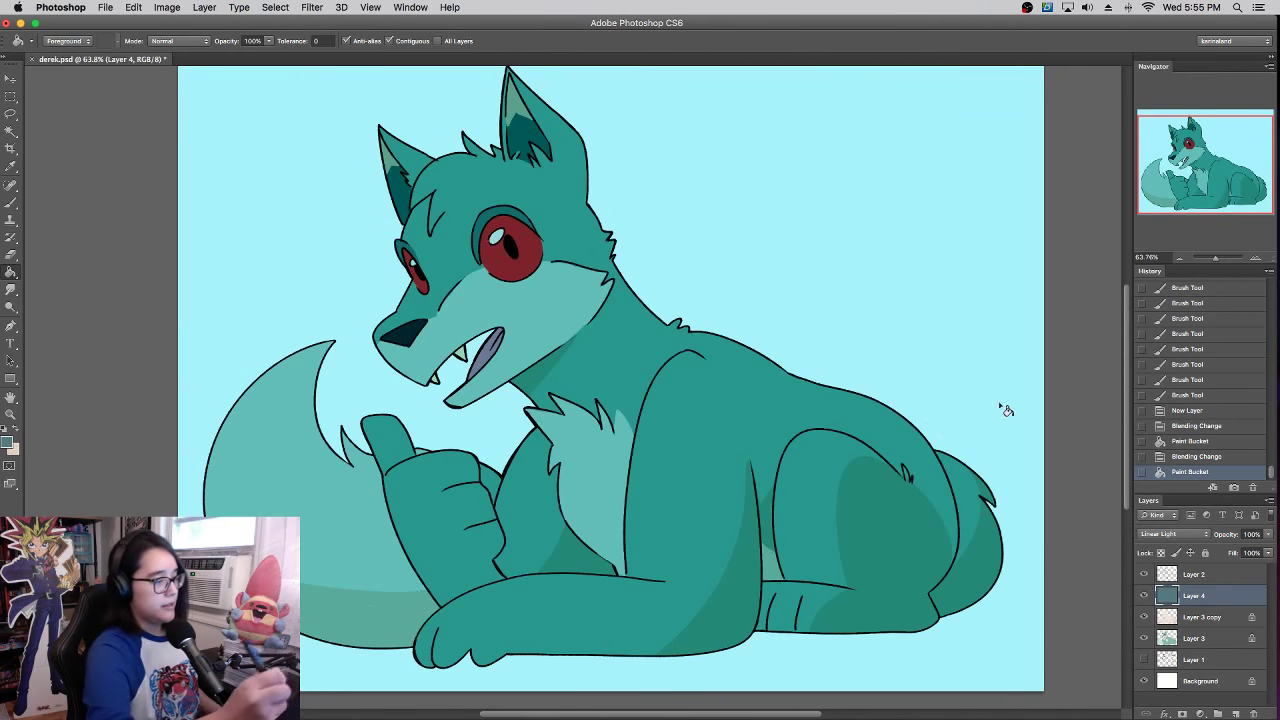
- Set Layer 4's blend mode to Overlay and lower its opacity to about 88%
click(1168, 534)
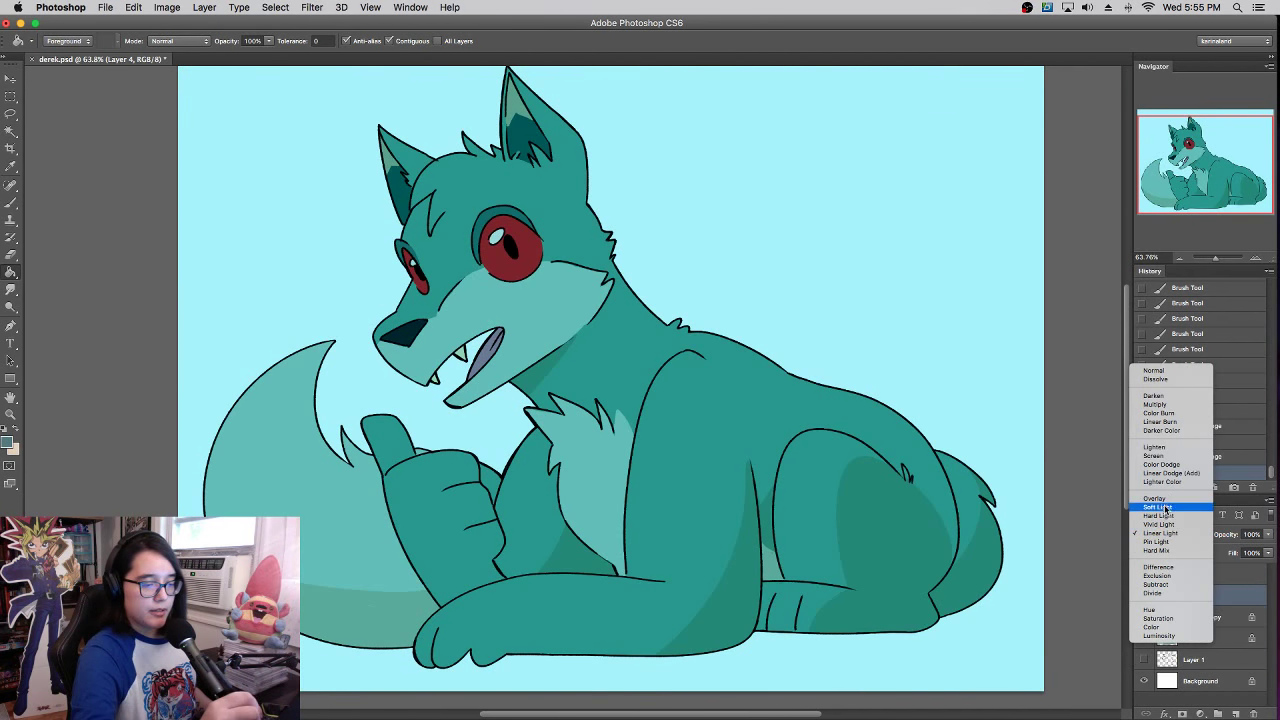
click(1158, 499)
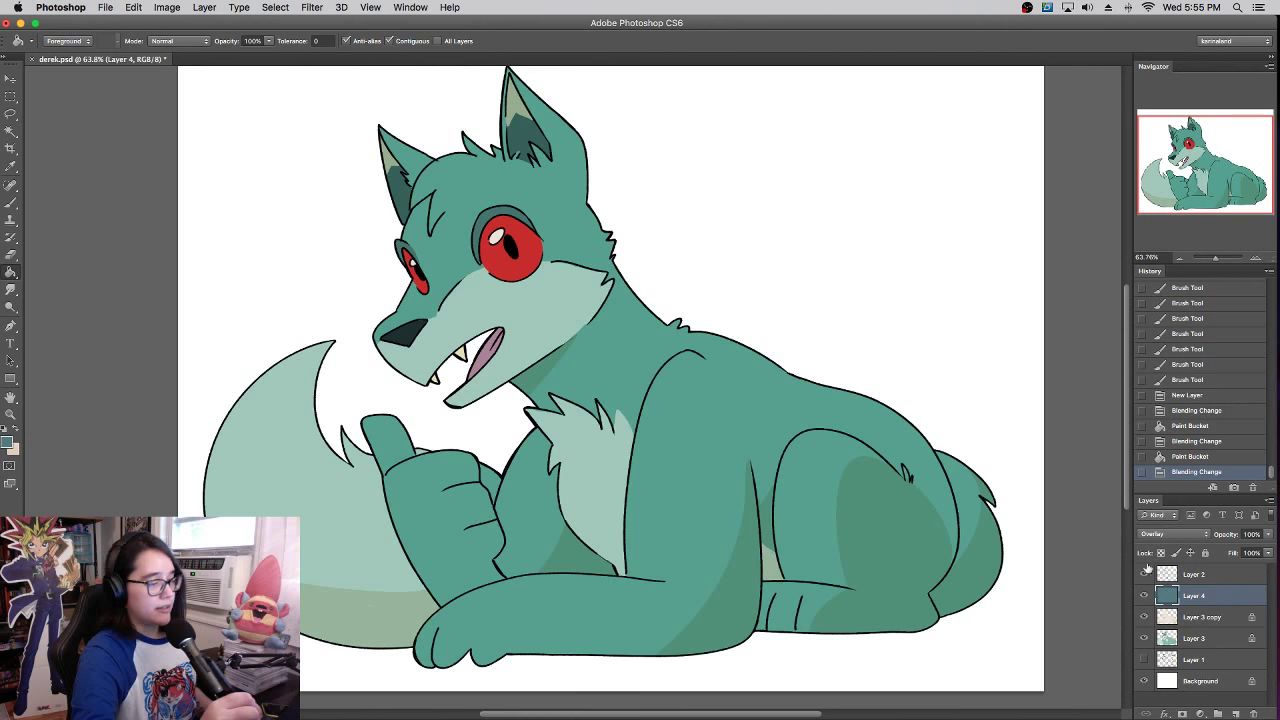
click(1144, 574)
click(1144, 574)
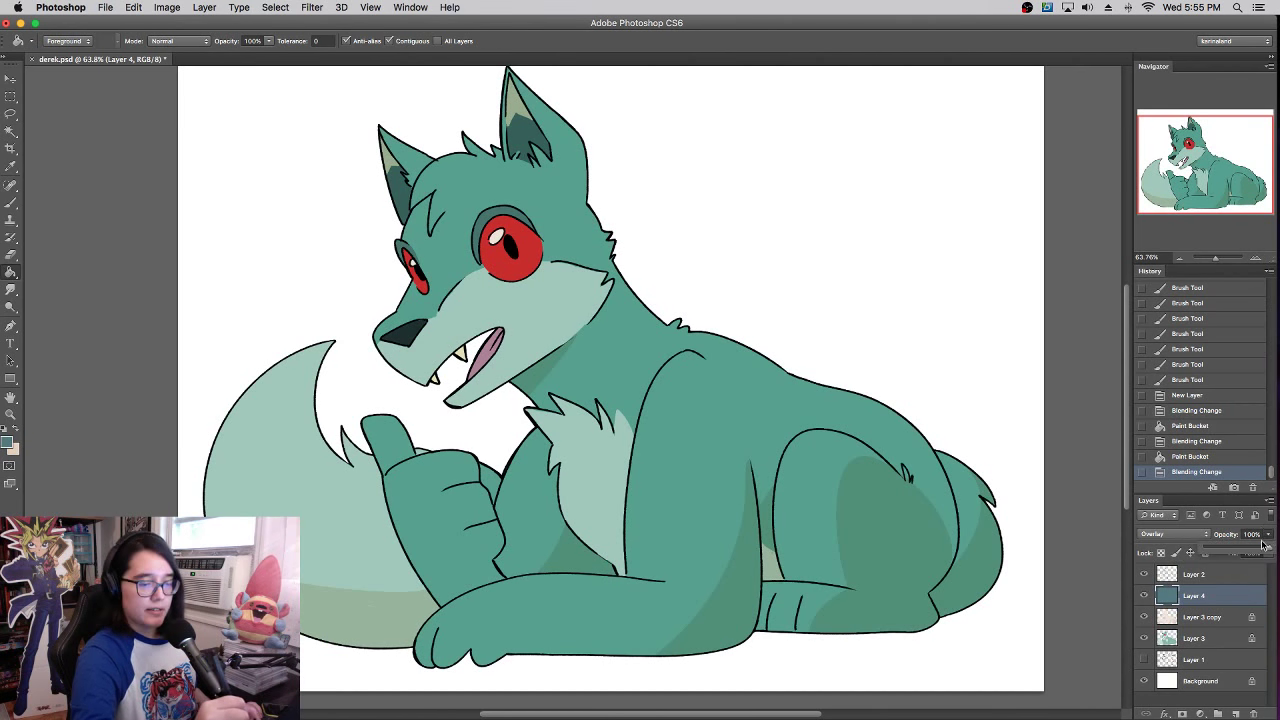
drag(1263, 545, 1261, 552)
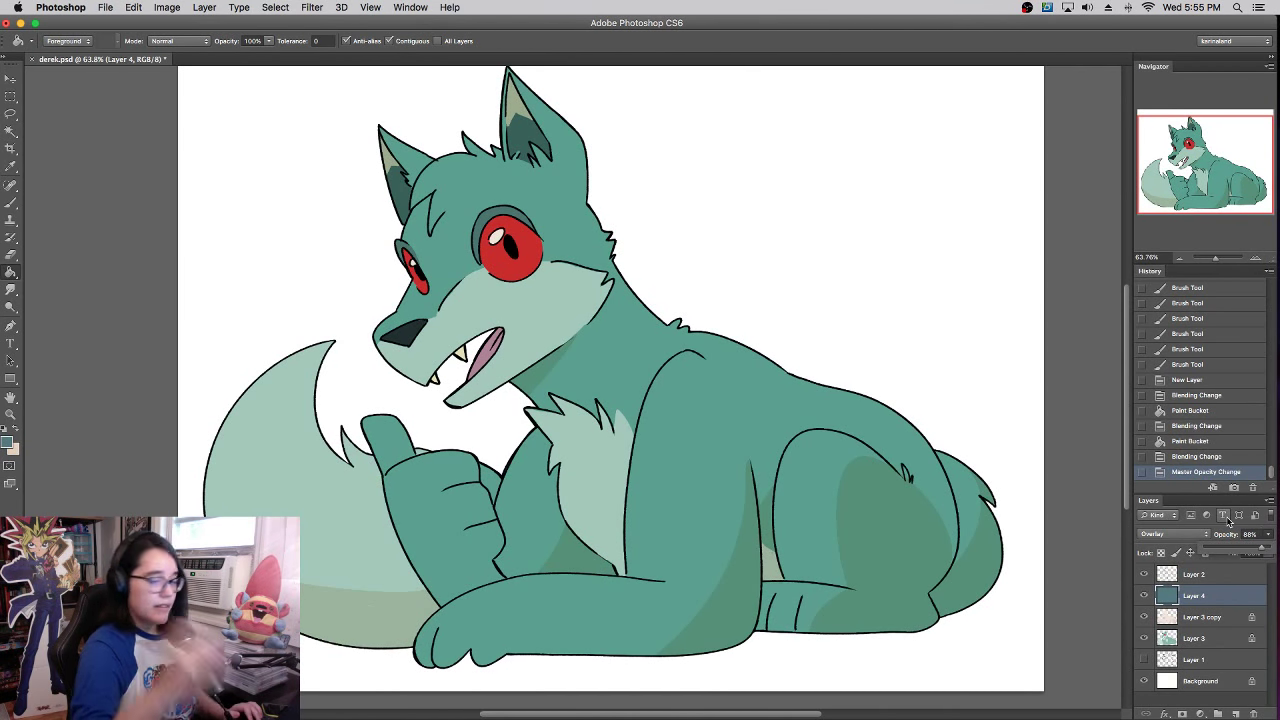
- Select the line art on Layer 2 with its transparent pixels locked and choose a dark blue-teal foreground colour for the brush
click(1195, 574)
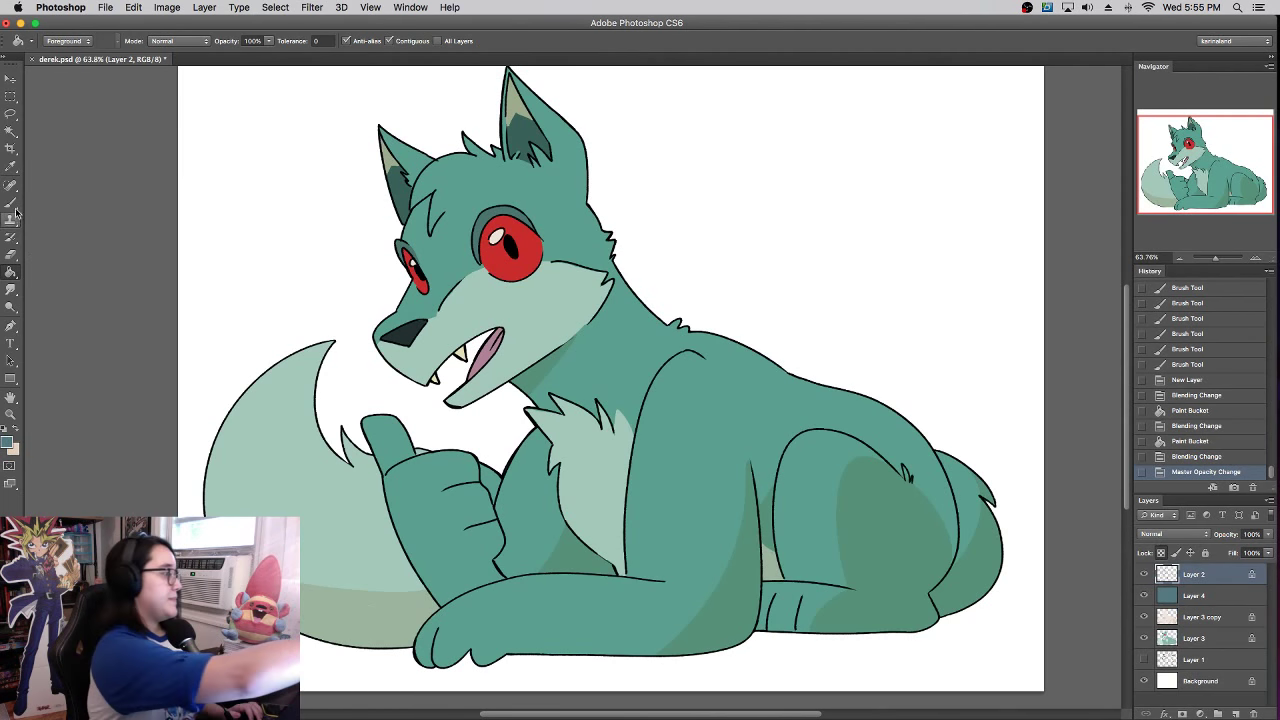
key(i)
click(8, 442)
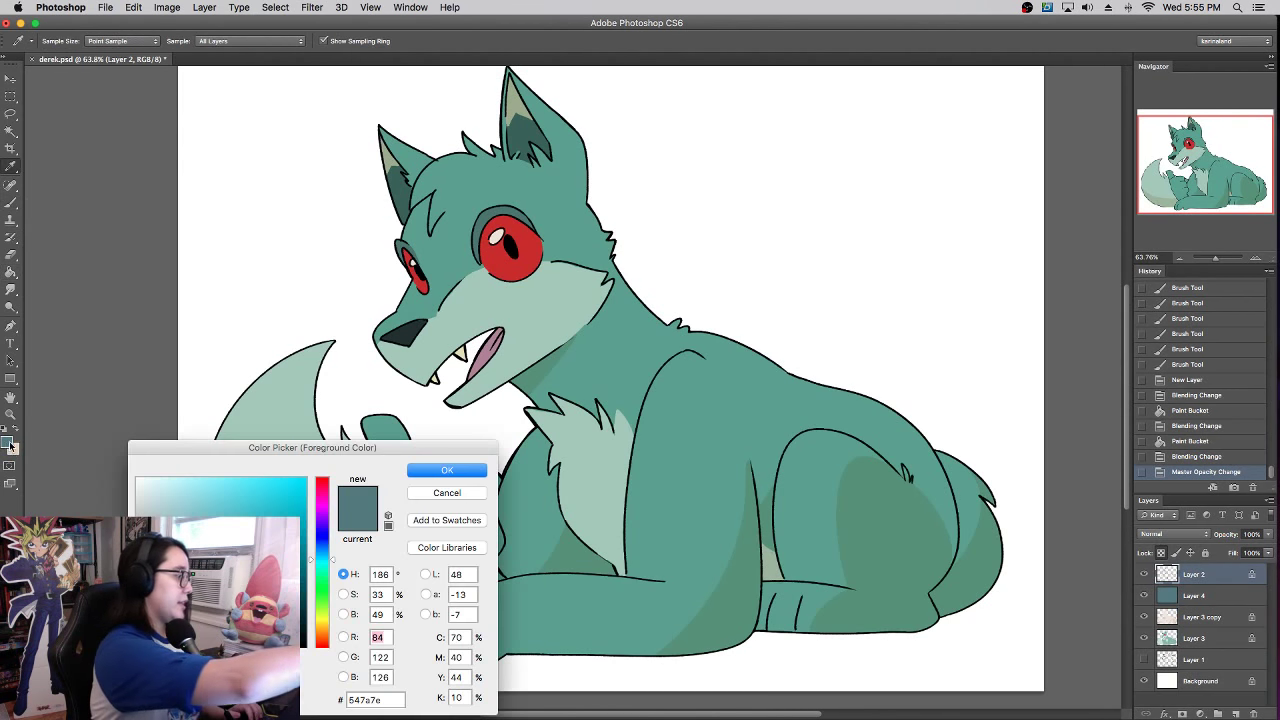
click(674, 395)
click(223, 591)
click(323, 559)
click(447, 470)
key(b)
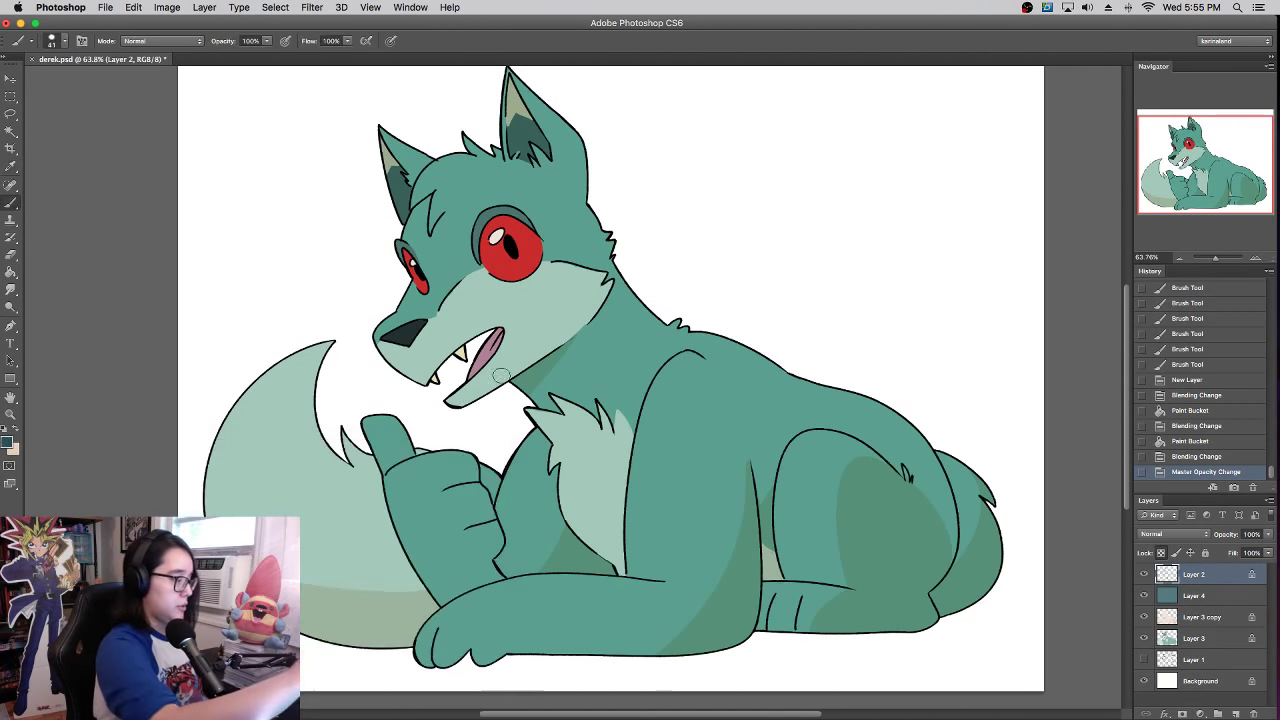
- Recolour the wolf's line art on Layer 2 dark blue-teal with a Hard Round brush of about 191 px
right_click(662, 388)
click(747, 476)
click(752, 498)
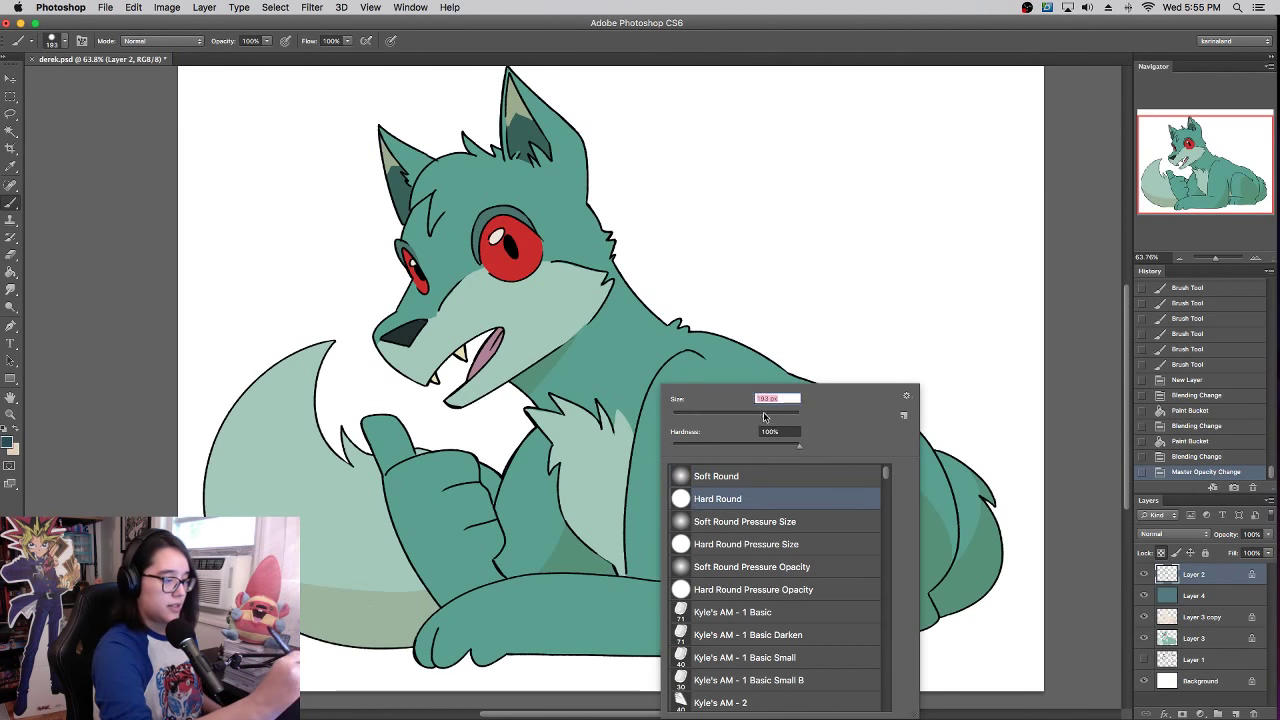
key(Return)
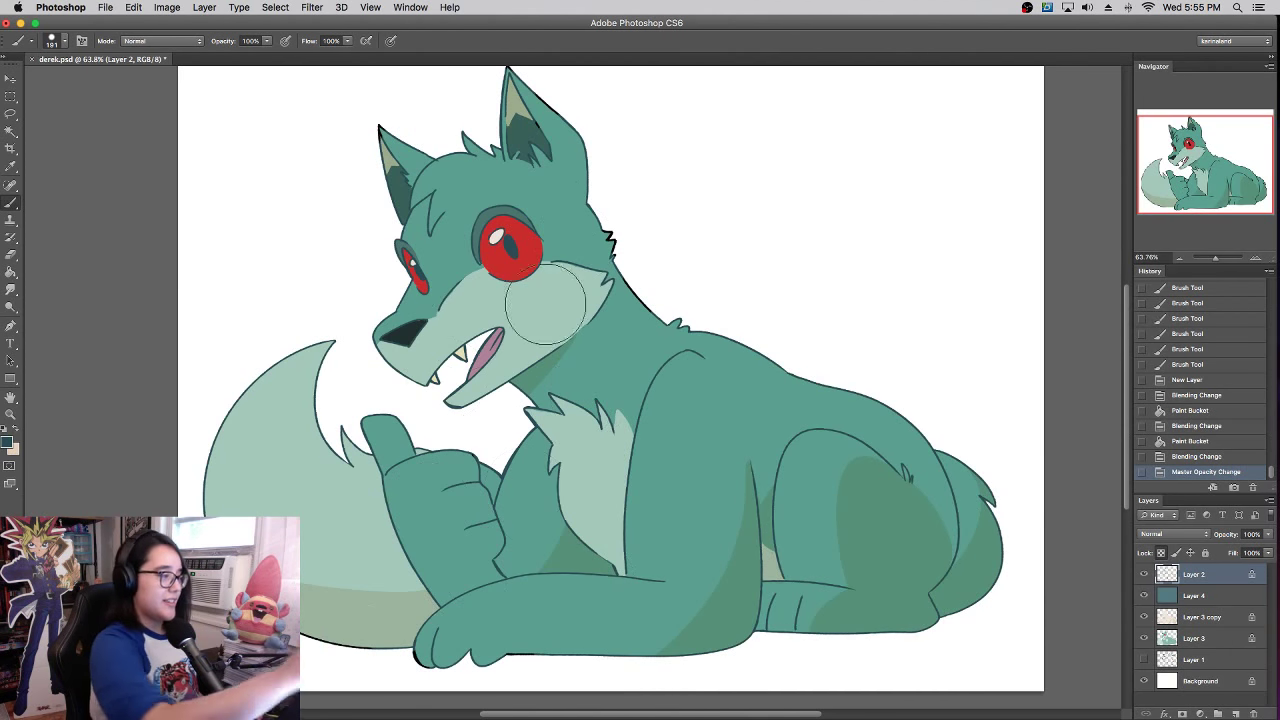
mouse_move(418, 219)
mouse_down()
mouse_move(600, 125)
mouse_move(650, 200)
mouse_up()
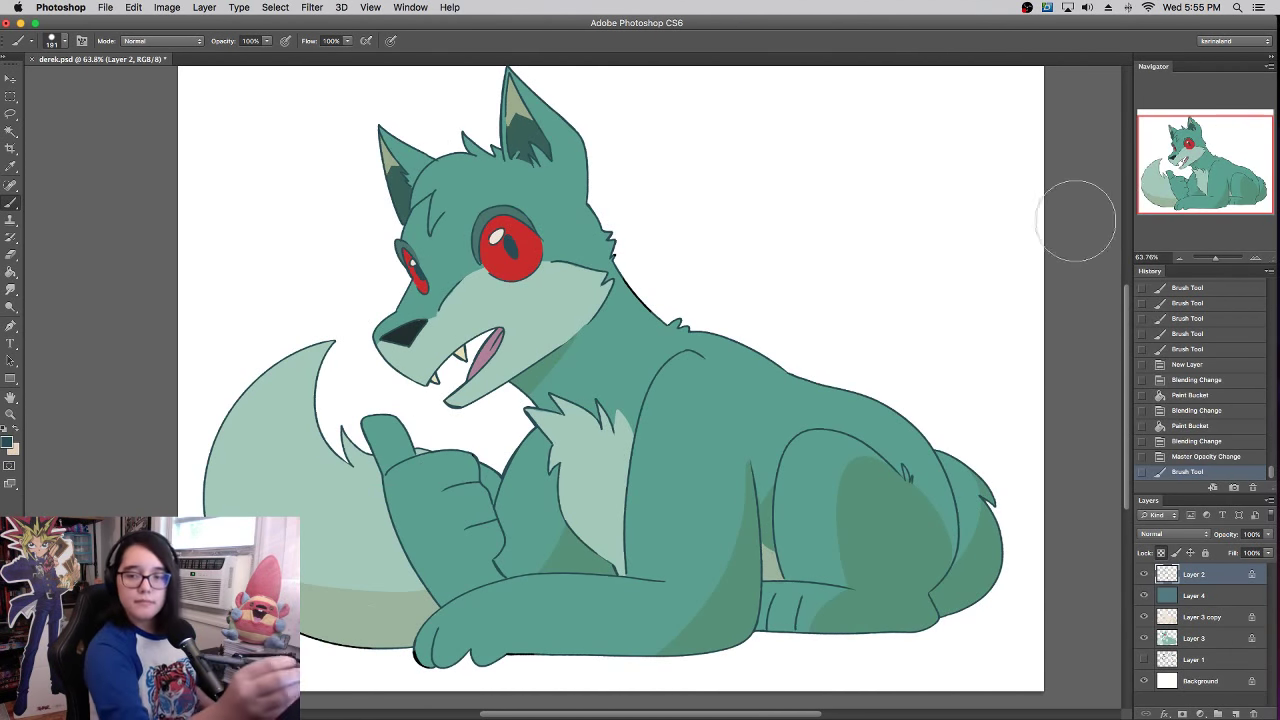
click(1259, 257)
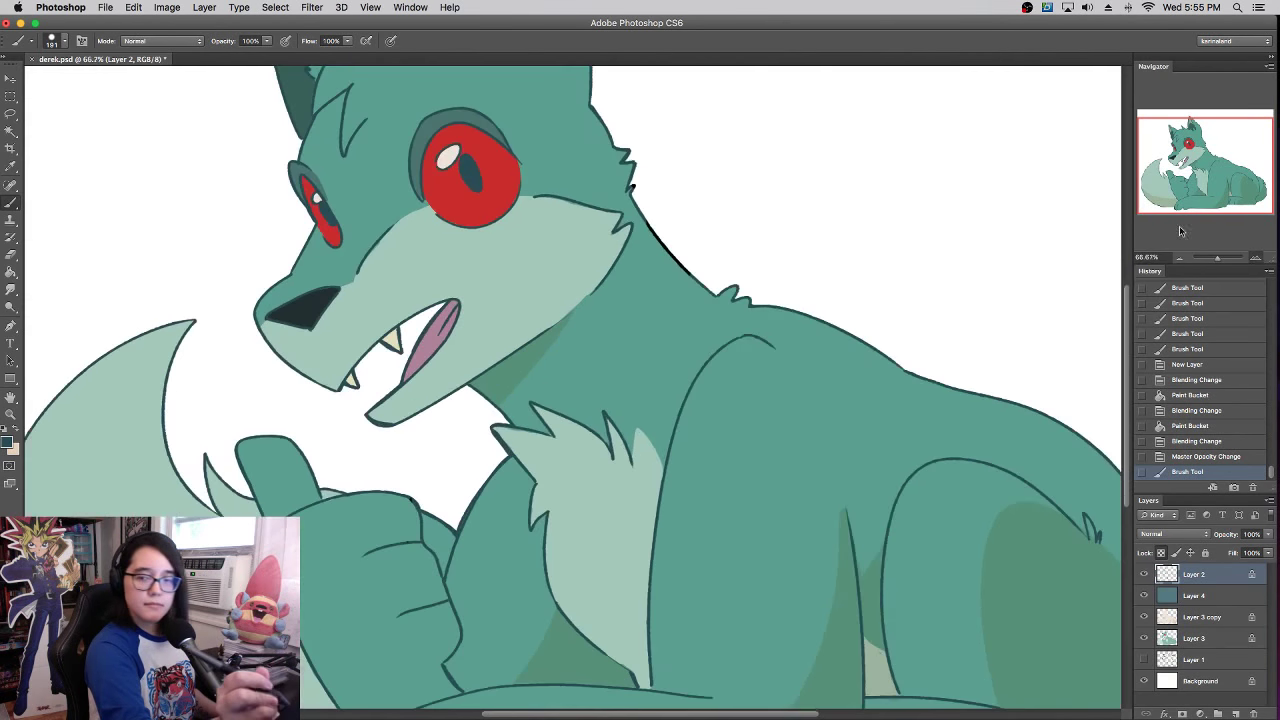
mouse_move(790, 320)
mouse_down()
mouse_move(854, 380)
mouse_move(1048, 466)
mouse_up()
click(564, 446)
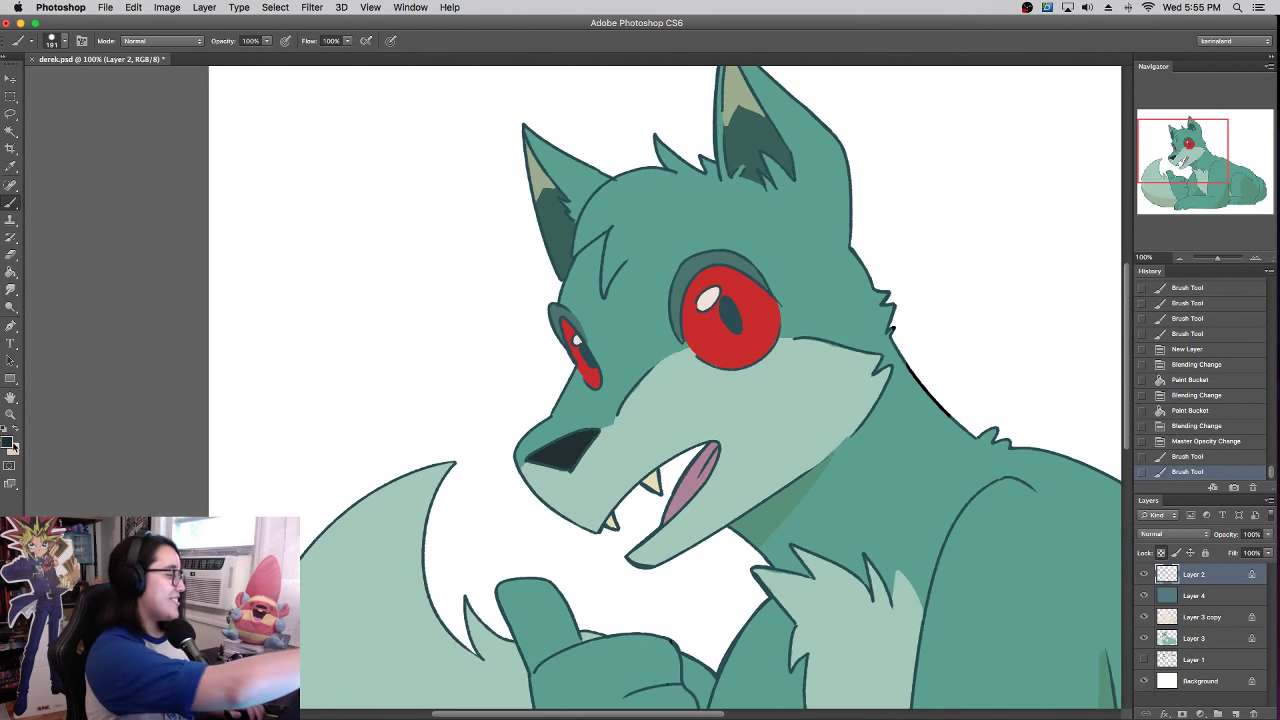
- Set the foreground to near-black #101414 and repaint the nose's line art with a 53 px brush
click(11, 445)
click(166, 634)
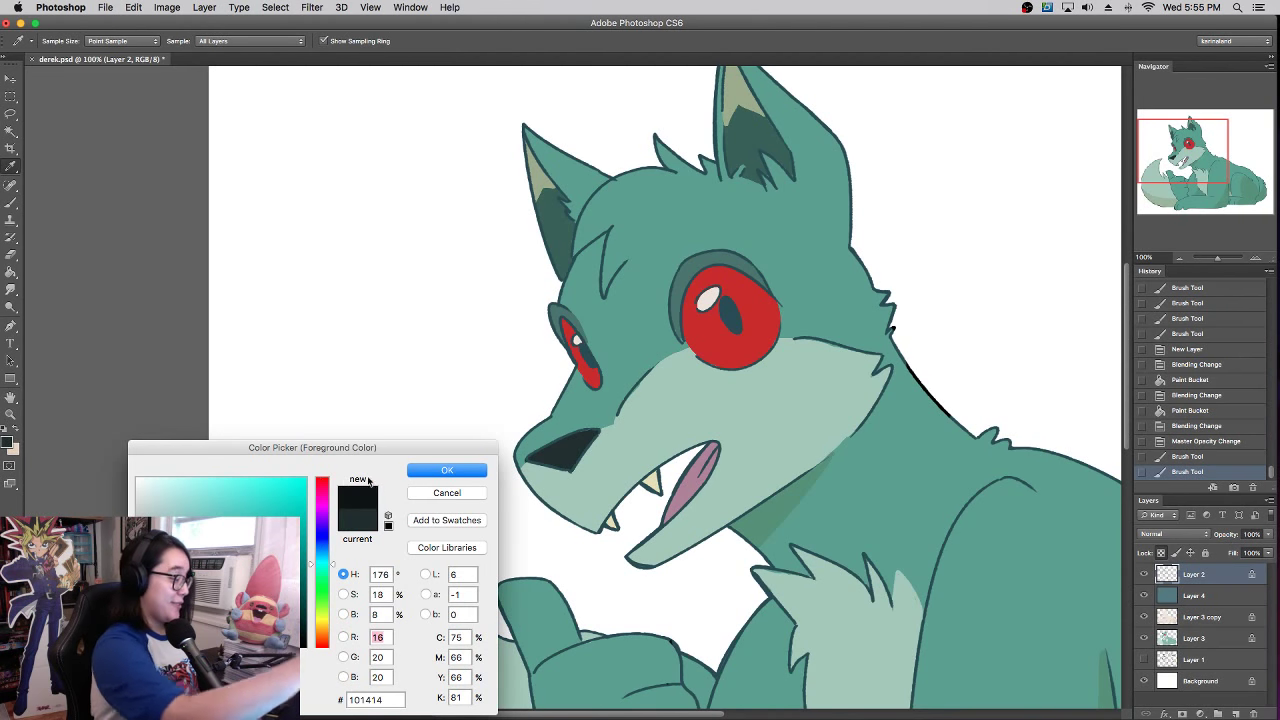
click(447, 474)
right_click(605, 460)
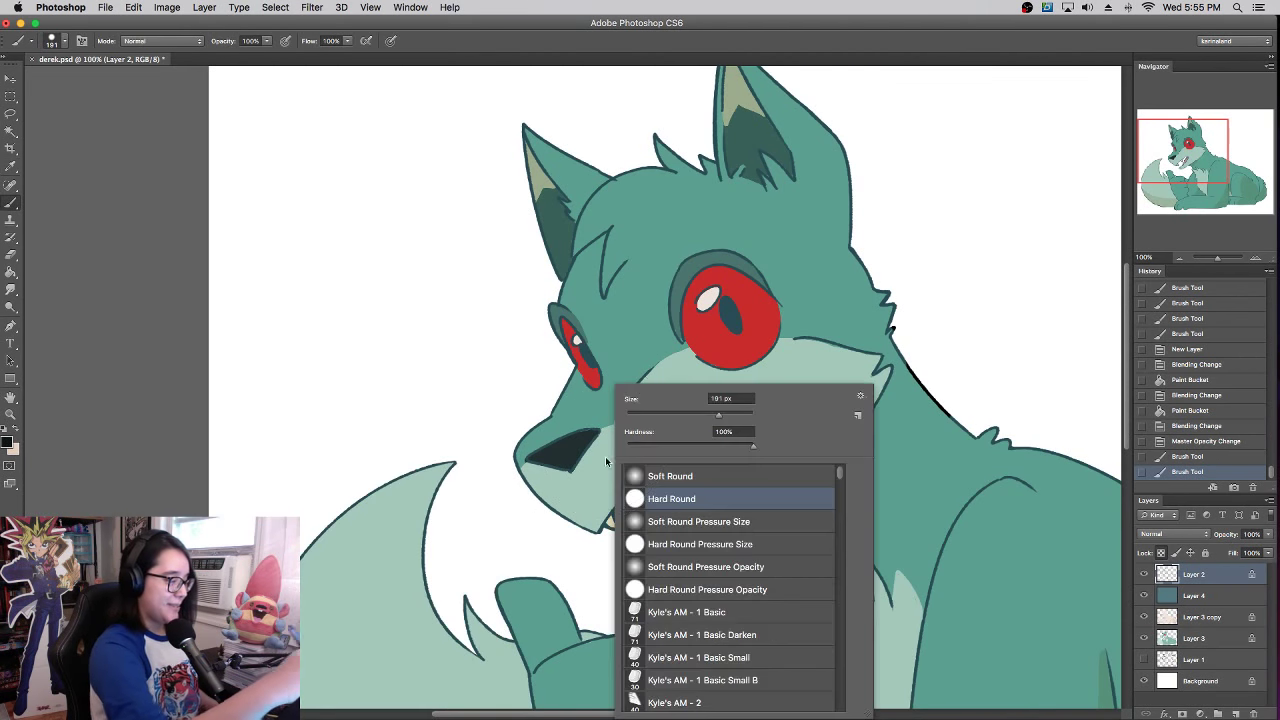
click(660, 415)
mouse_move(565, 459)
mouse_down()
mouse_move(540, 457)
mouse_move(590, 436)
mouse_move(543, 458)
mouse_up()
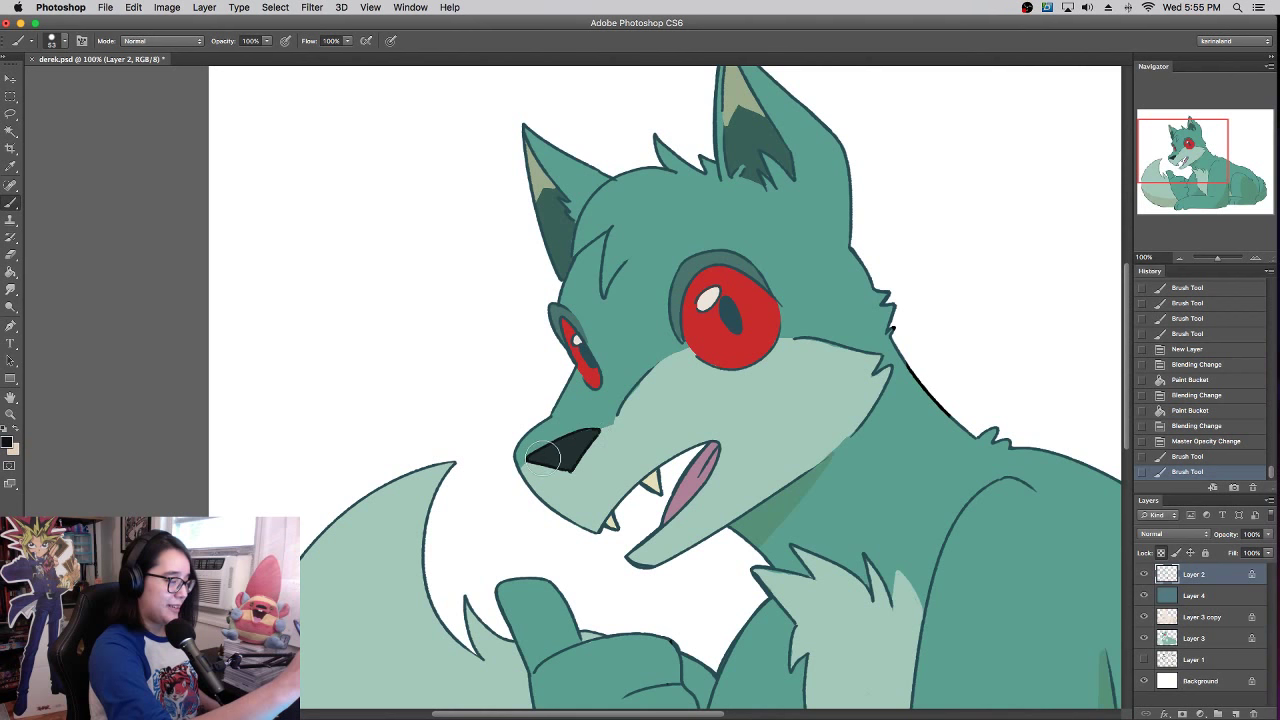
click(543, 456)
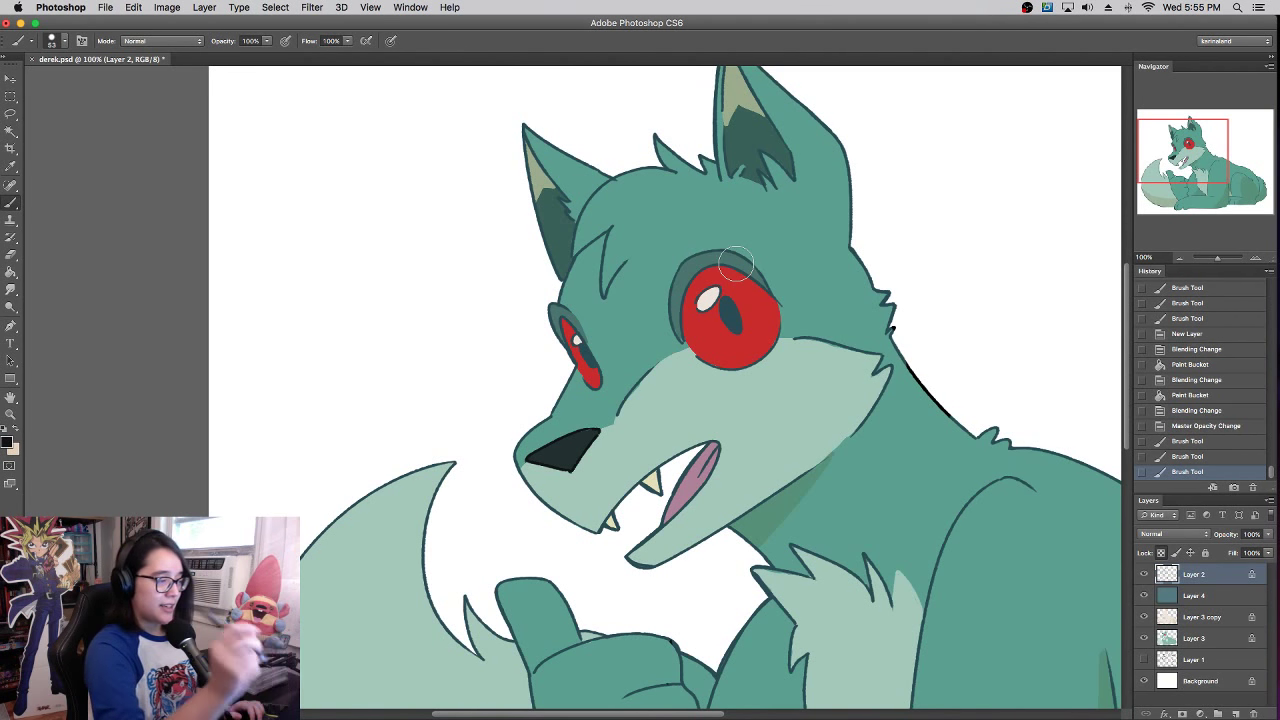
- Hide Layer 4 and Layer 3 copy, and touch up the pale muzzle colour below the near eye on Layer 3 with a 25 px brush
click(1144, 595)
click(1144, 616)
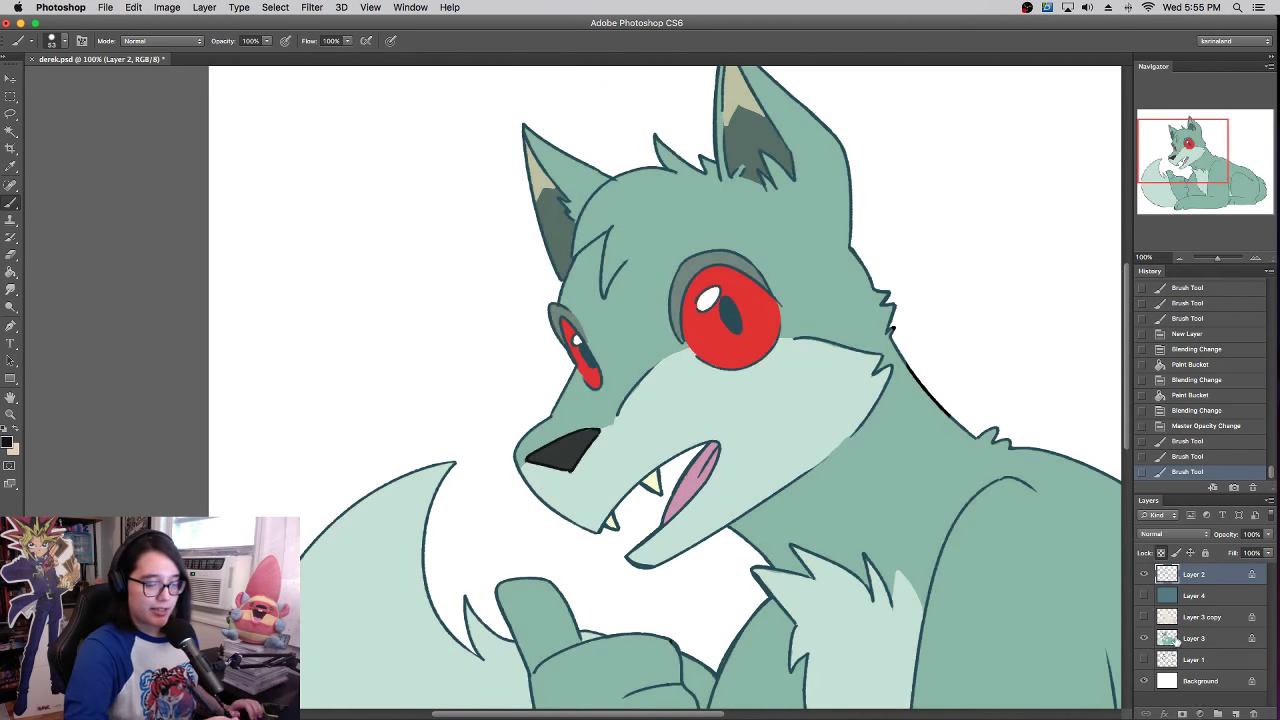
click(1190, 638)
right_click(686, 396)
drag(706, 392, 620, 425)
drag(654, 384, 659, 372)
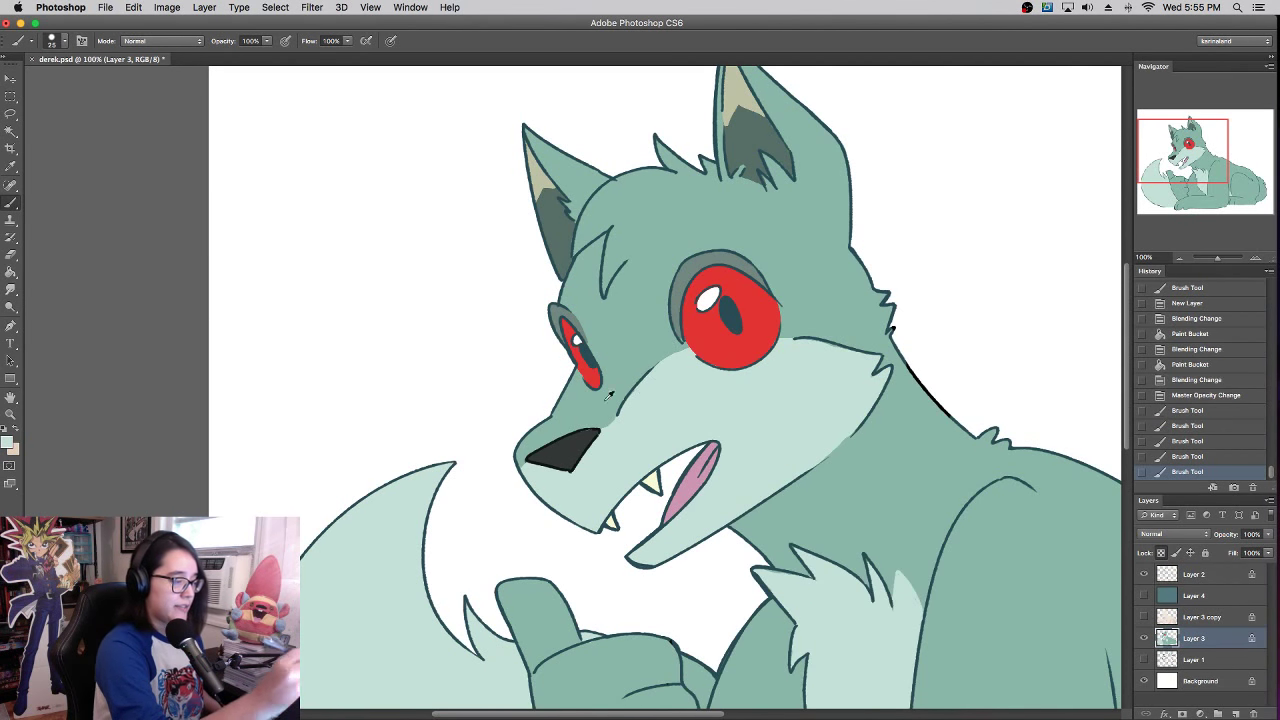
- Touch up the nose and the fur above it on Layer 3 using colours sampled from each area
alt+click(605, 400)
alt+click(579, 448)
mouse_move(583, 442)
mouse_down()
mouse_move(571, 419)
mouse_move(577, 444)
mouse_up()
alt+click(588, 415)
alt+click(570, 450)
drag(572, 448, 586, 440)
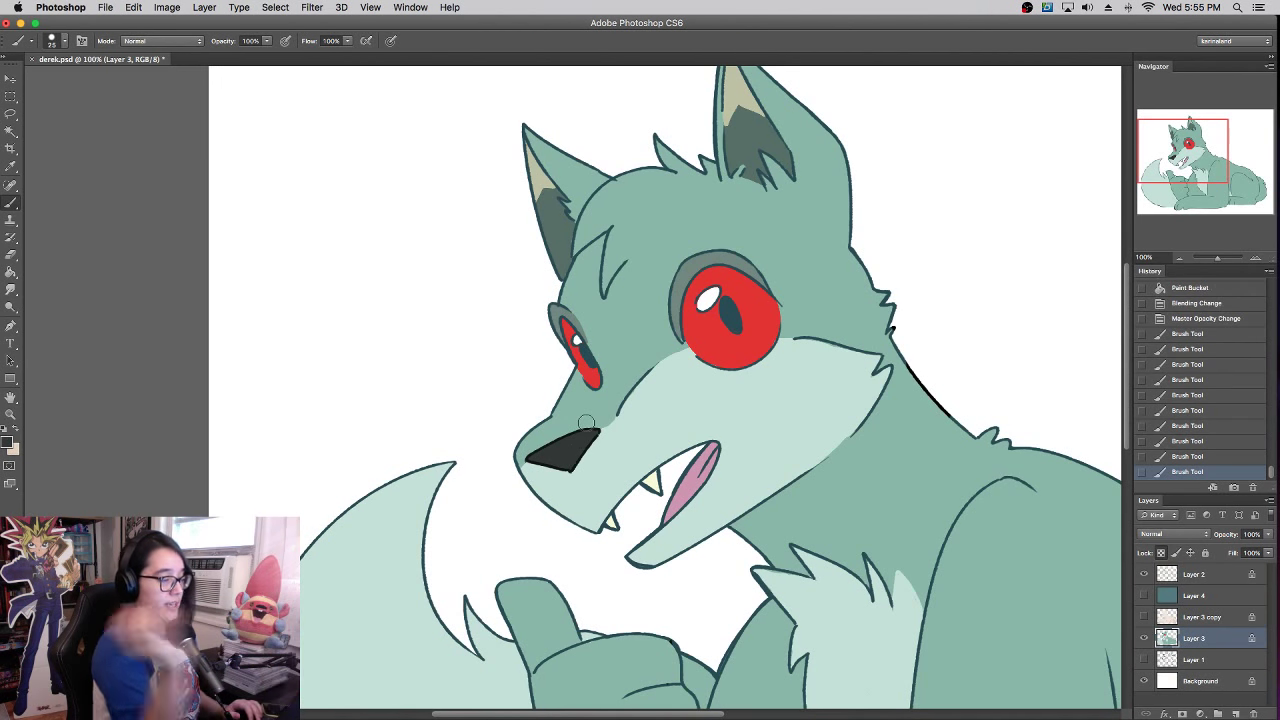
click(1144, 597)
click(1144, 617)
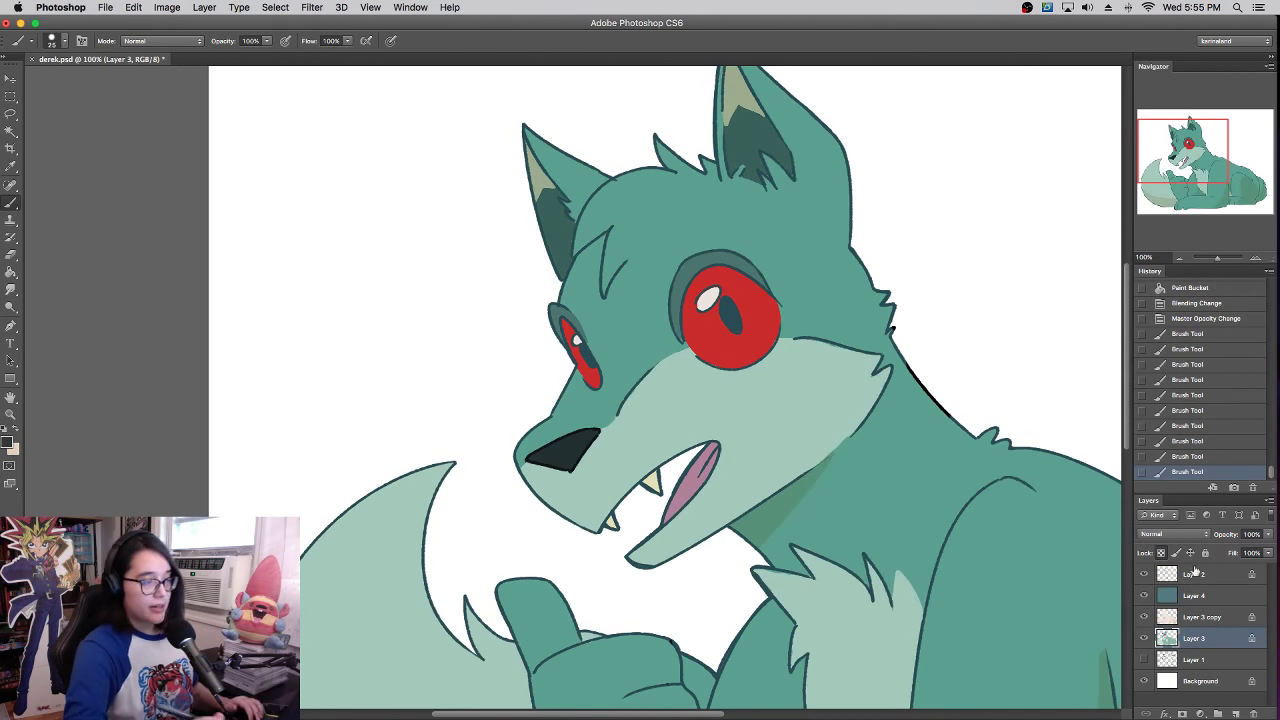
click(1195, 596)
click(1144, 595)
click(1144, 616)
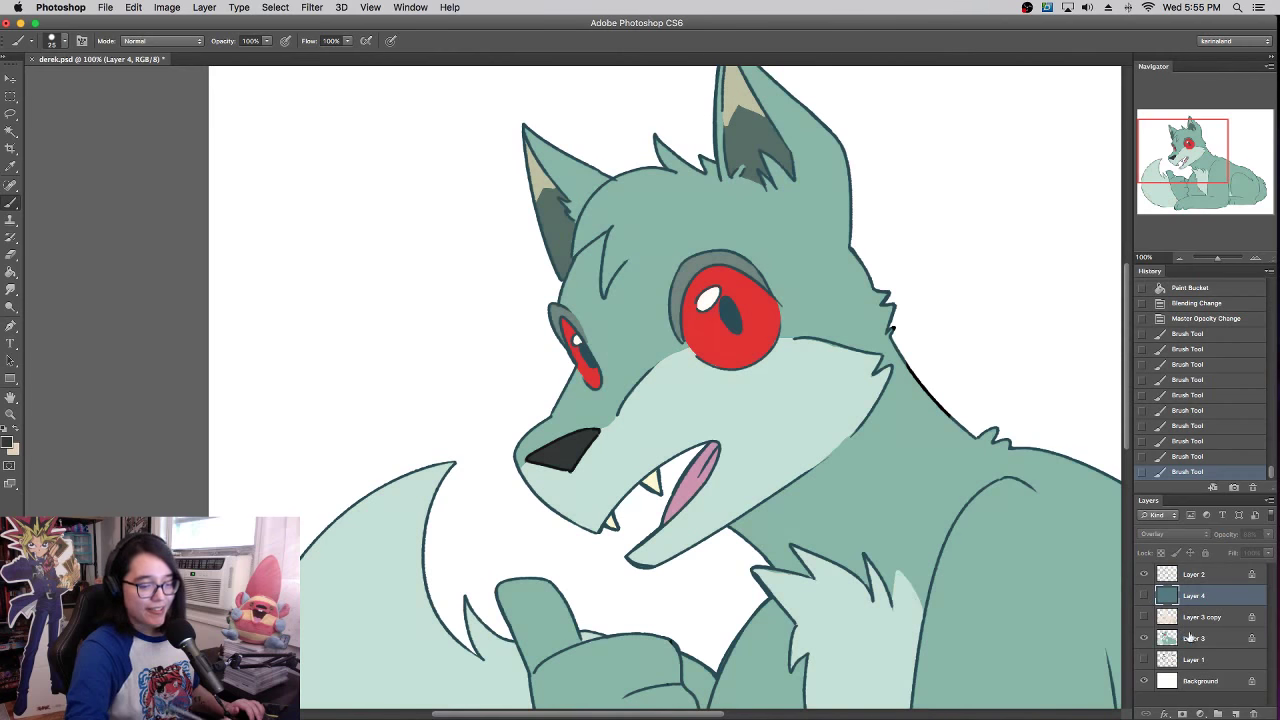
- Touch up the base colours around the near eye on Layer 3 with sampled colours and a 14 px brush
click(1192, 638)
alt+click(686, 290)
right_click(687, 290)
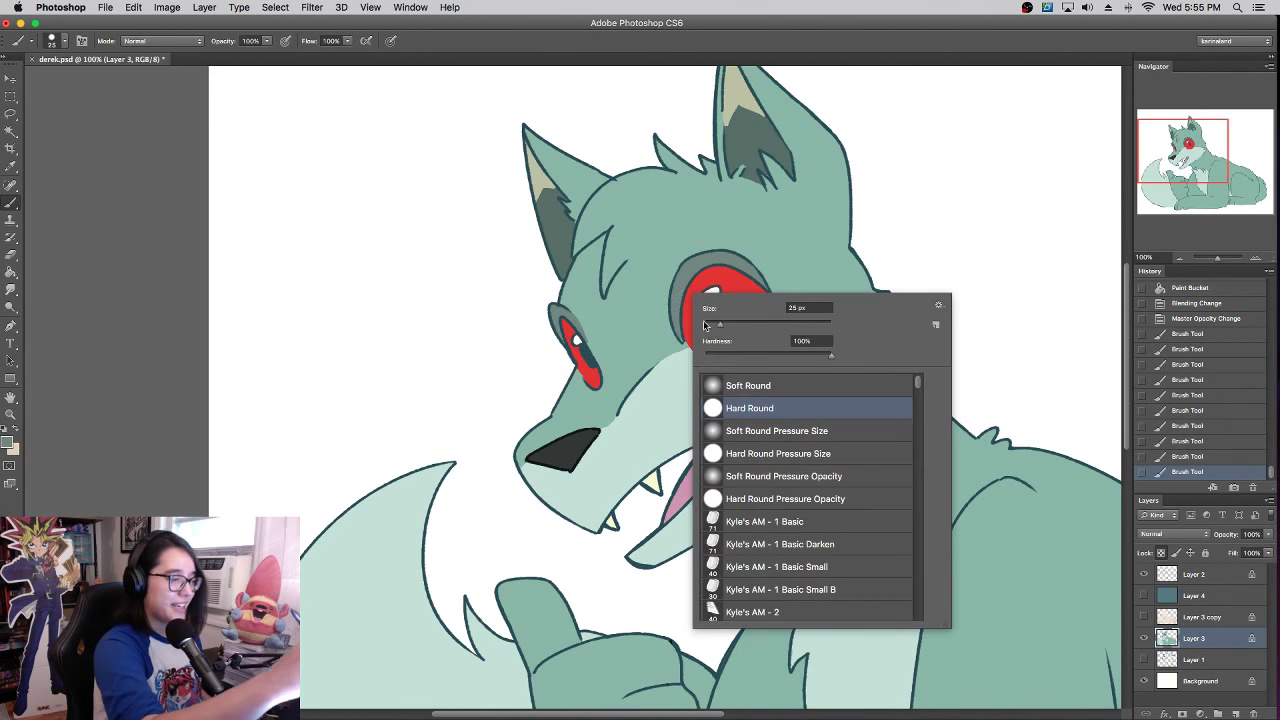
click(703, 320)
drag(673, 312, 678, 346)
key(super+z)
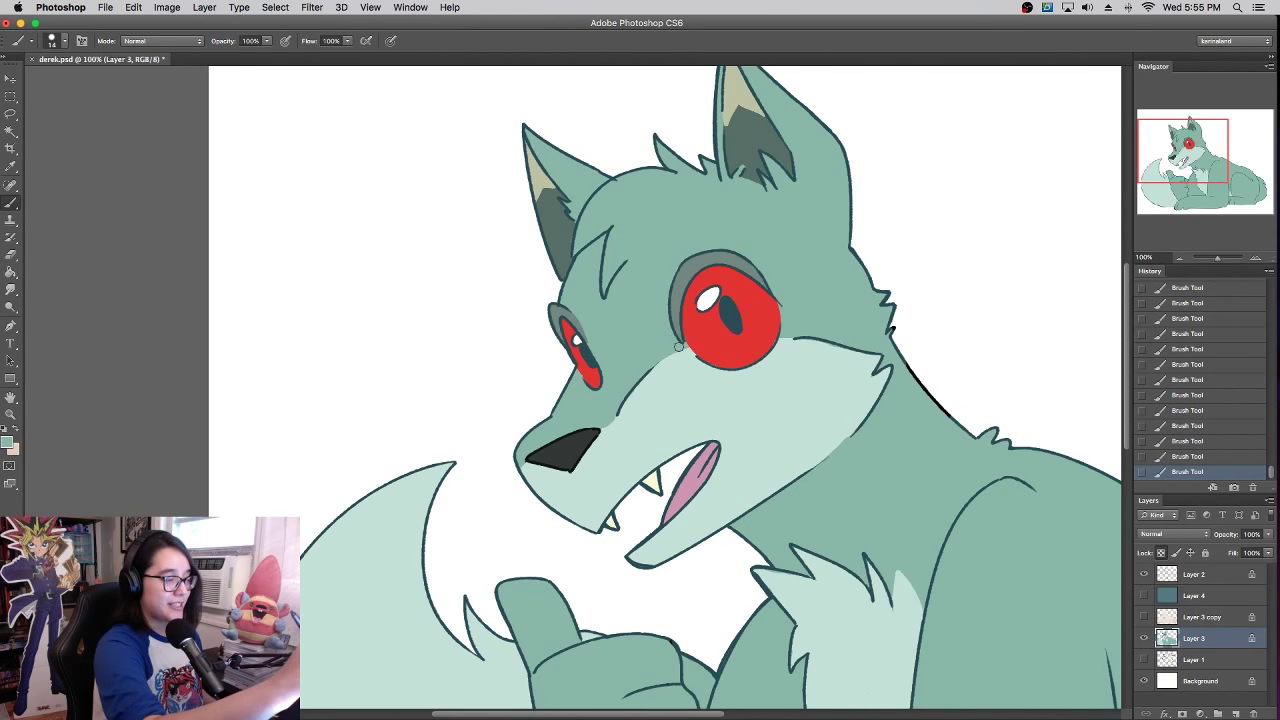
alt+click(765, 336)
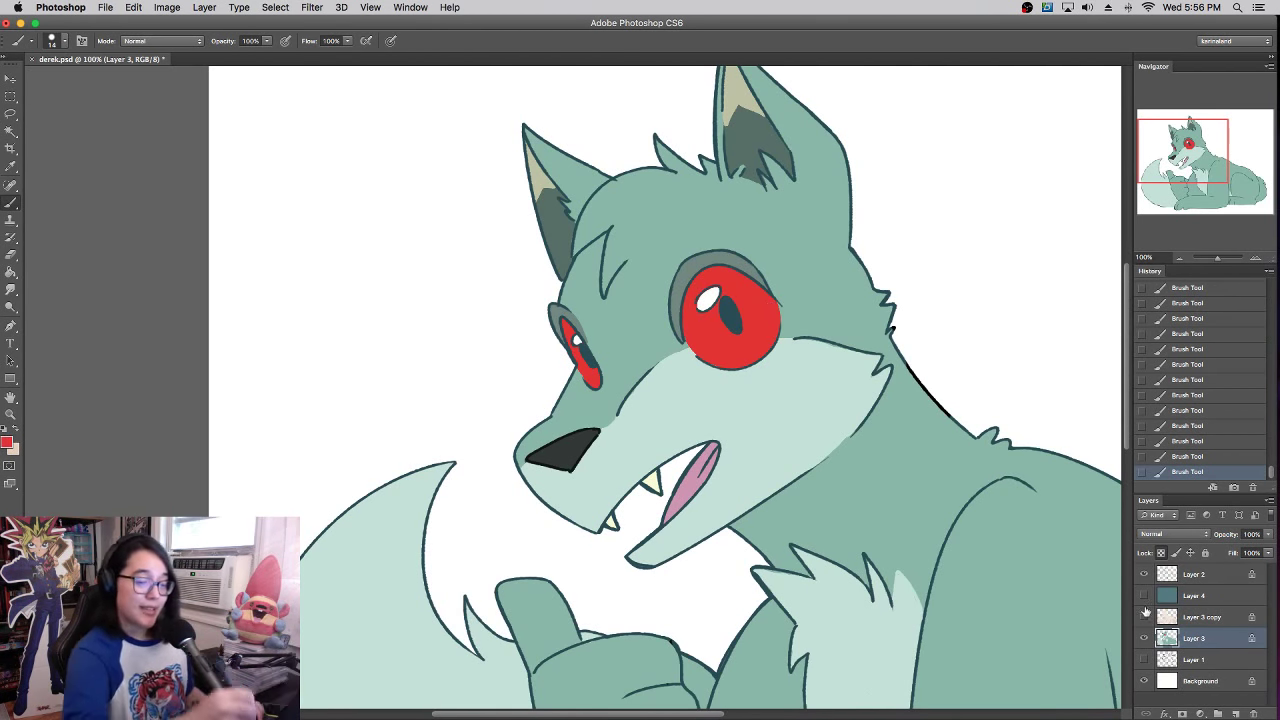
- Make Layer 3 copy and Layer 4 visible again
click(1145, 616)
click(1182, 614)
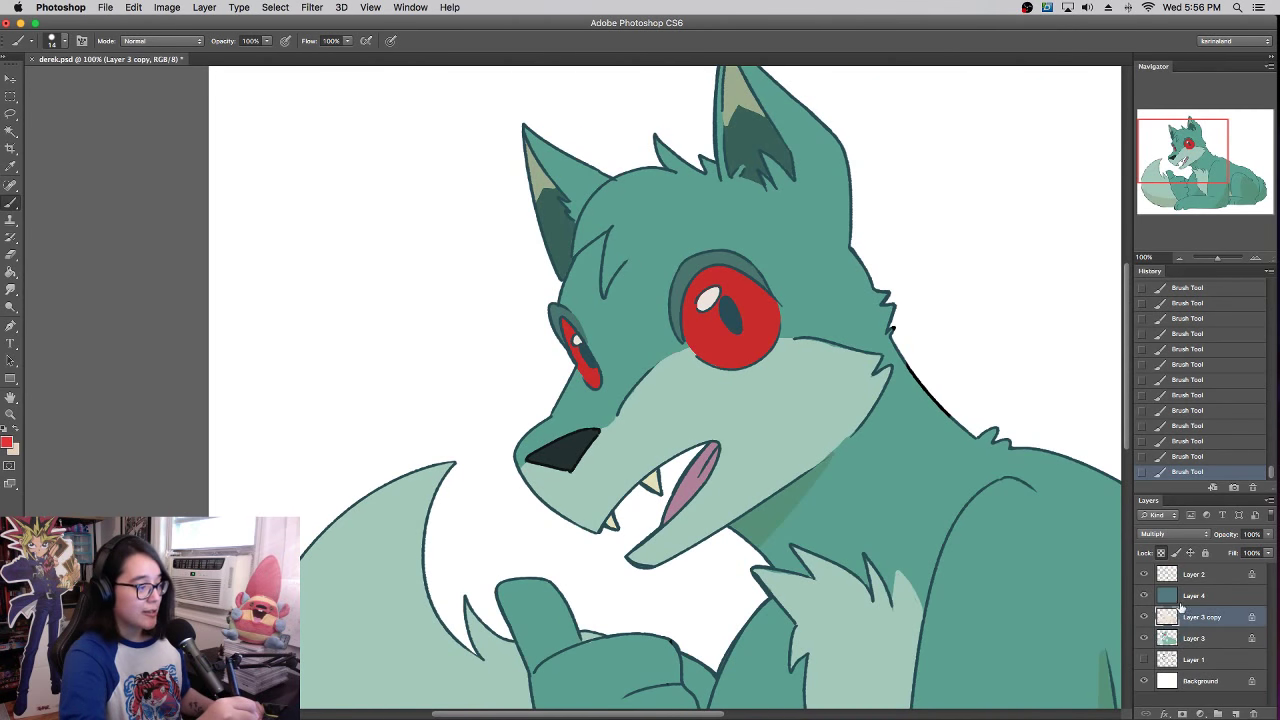
click(1163, 597)
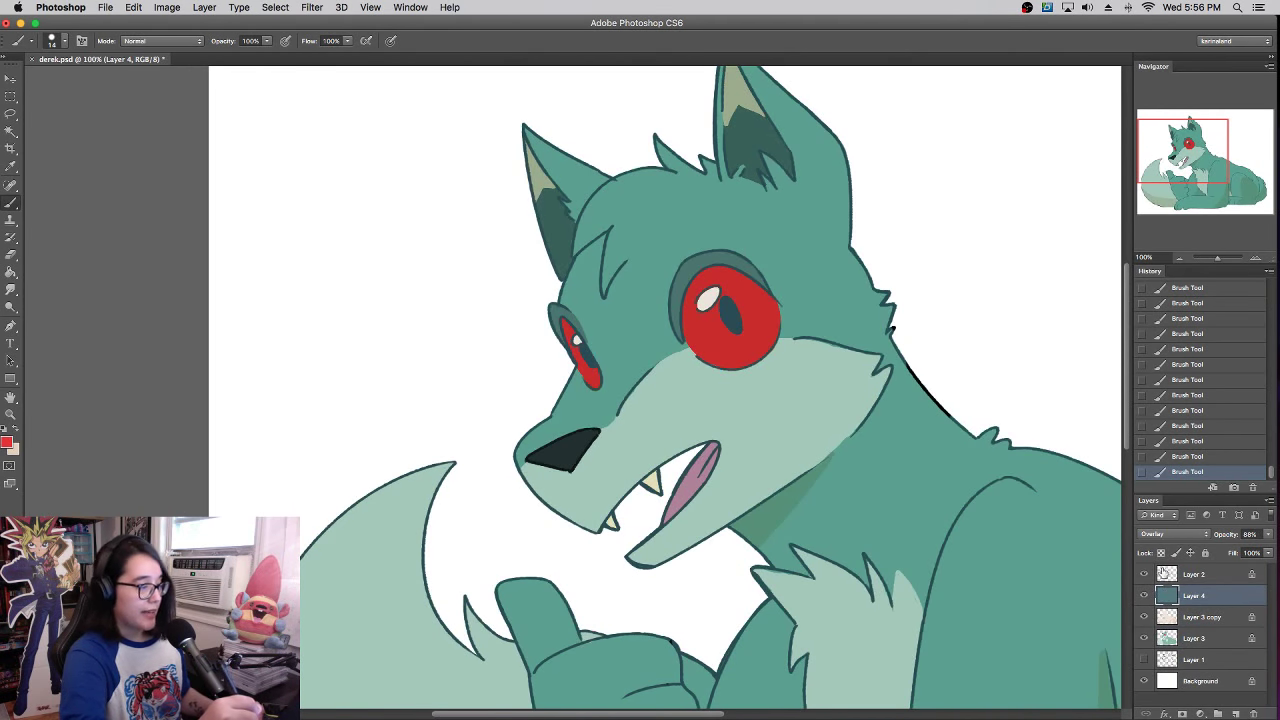
- Choose a dark red foreground and recolour the pupils and line art of both eyes on Layer 2
click(1166, 574)
click(10, 442)
click(266, 556)
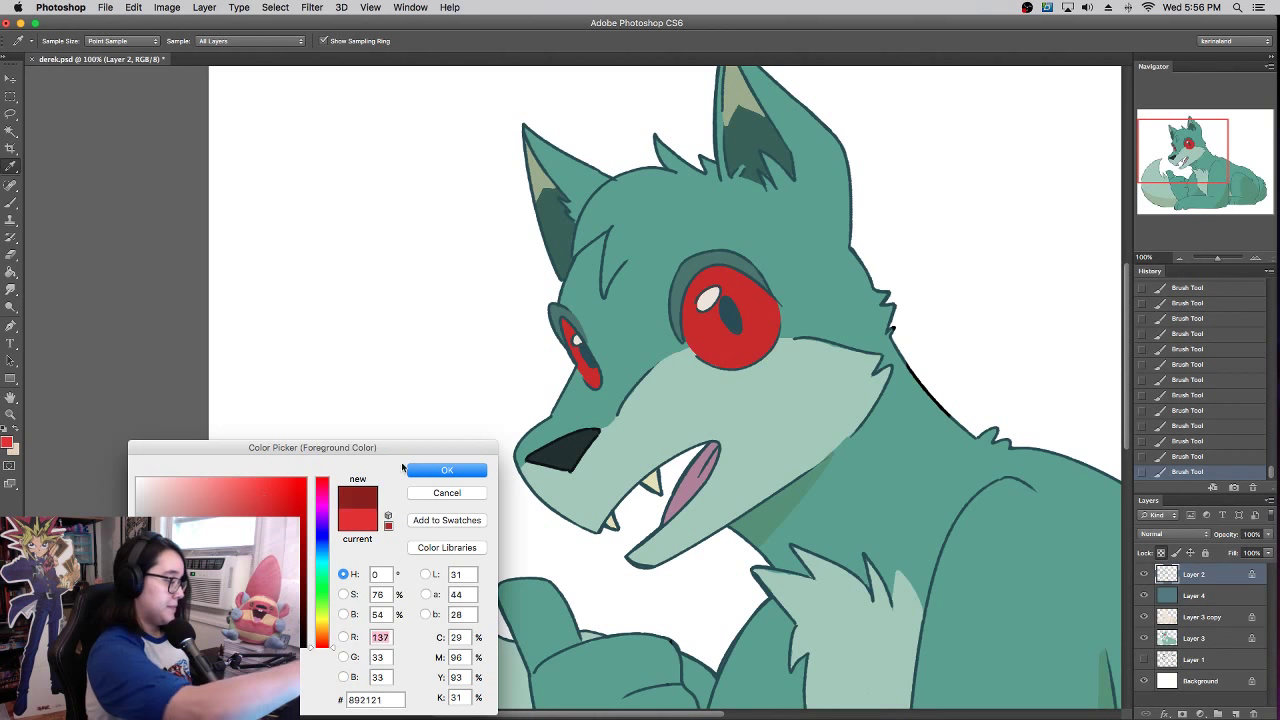
click(447, 470)
key(b)
drag(740, 320, 712, 310)
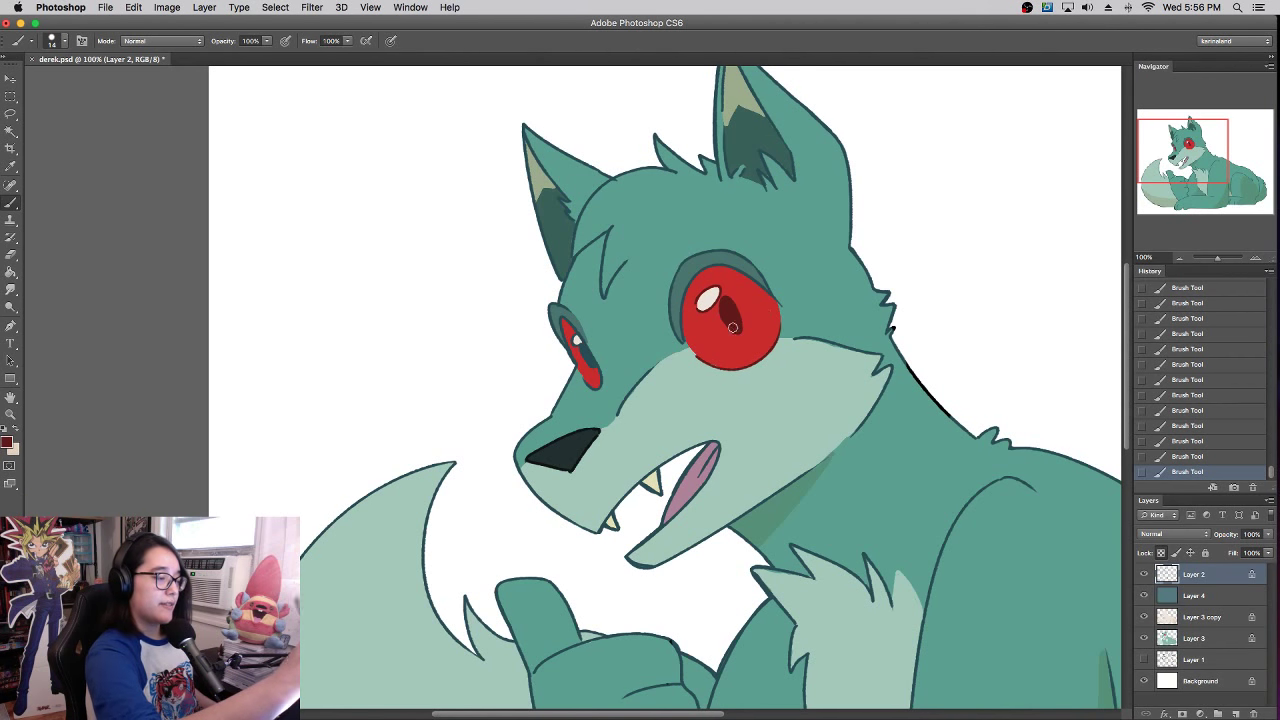
drag(597, 387, 575, 341)
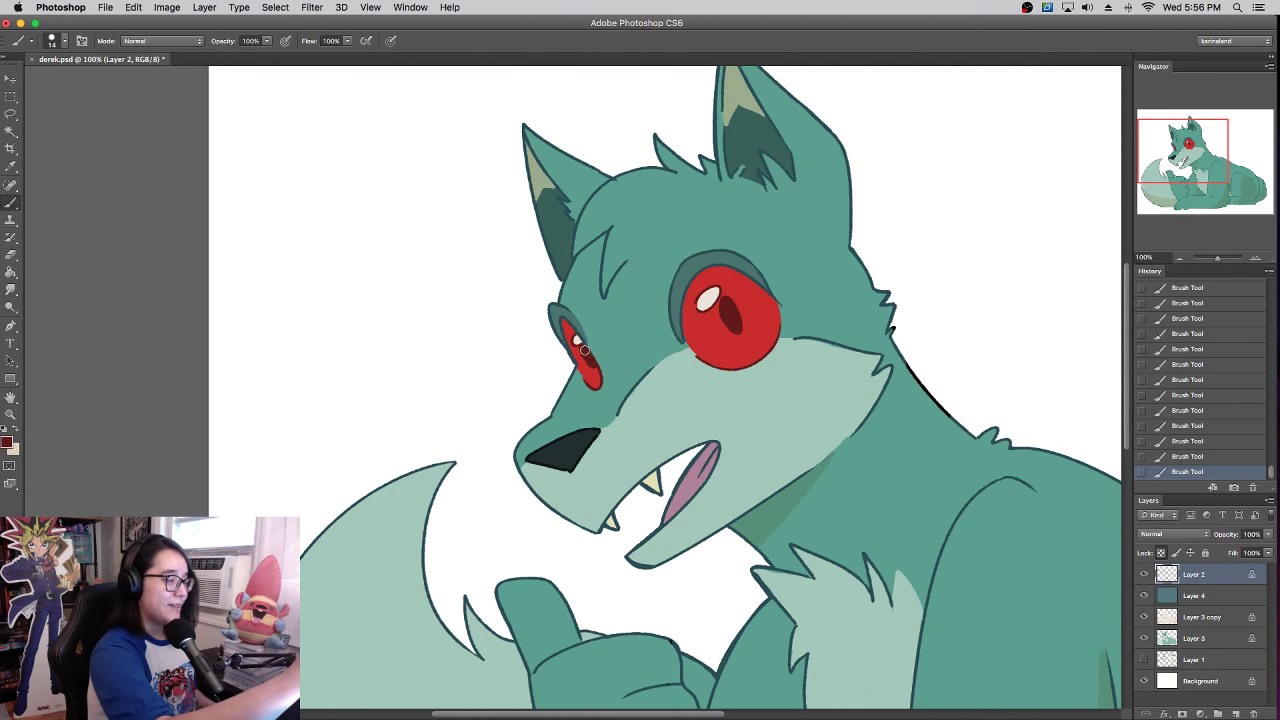
- Choose the dark mauve #834965, based on the tongue's colour, and recolour the line art inside the mouth on Layer 2
scroll(824, 352, down, 3)
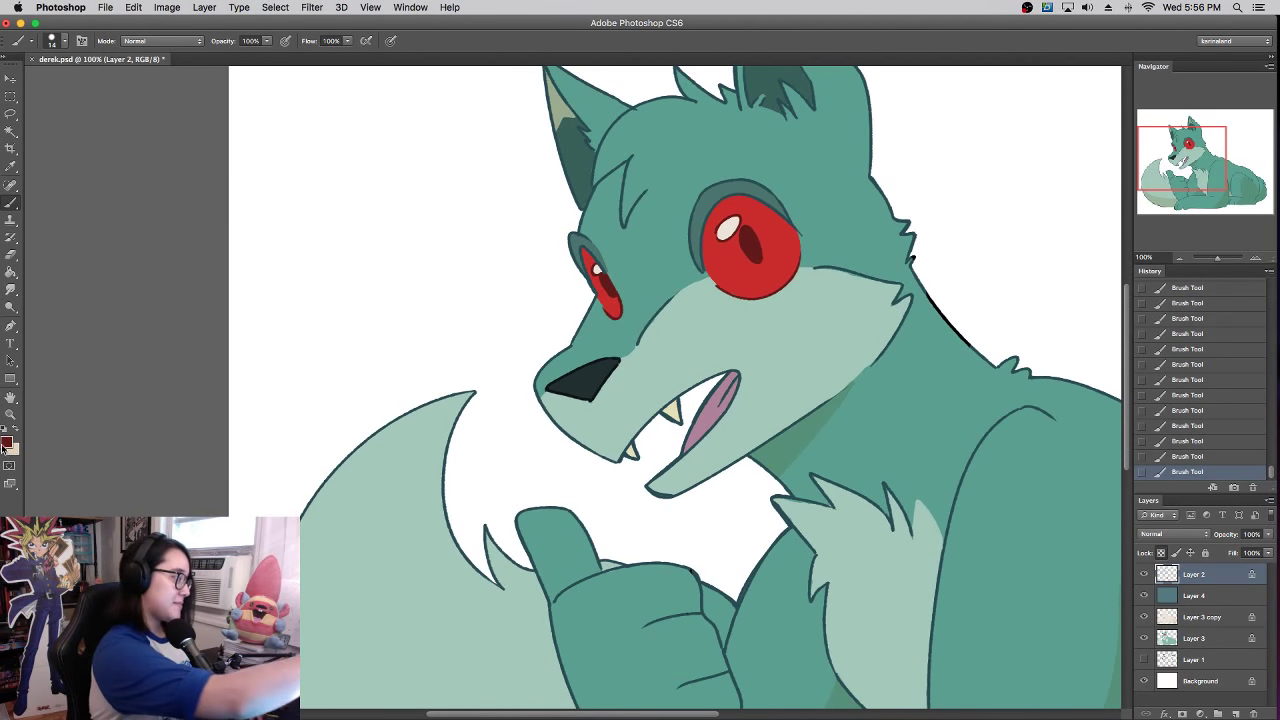
click(6, 443)
click(707, 425)
click(211, 561)
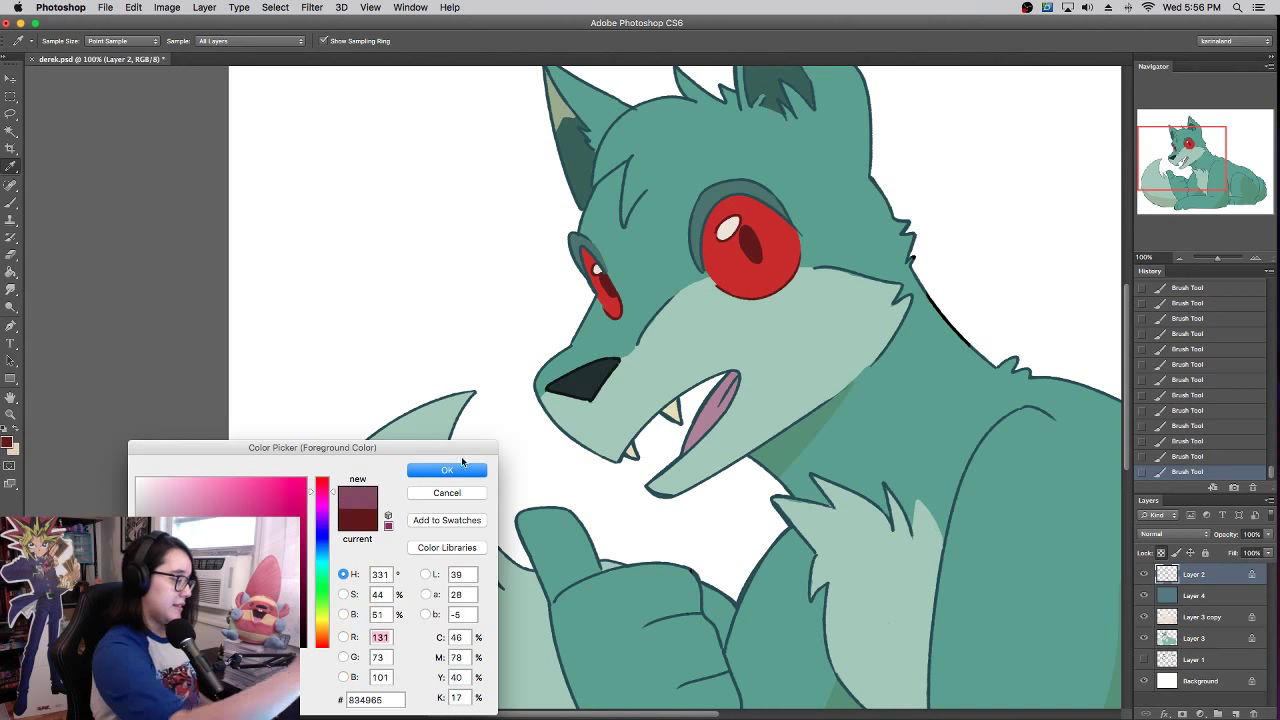
click(446, 471)
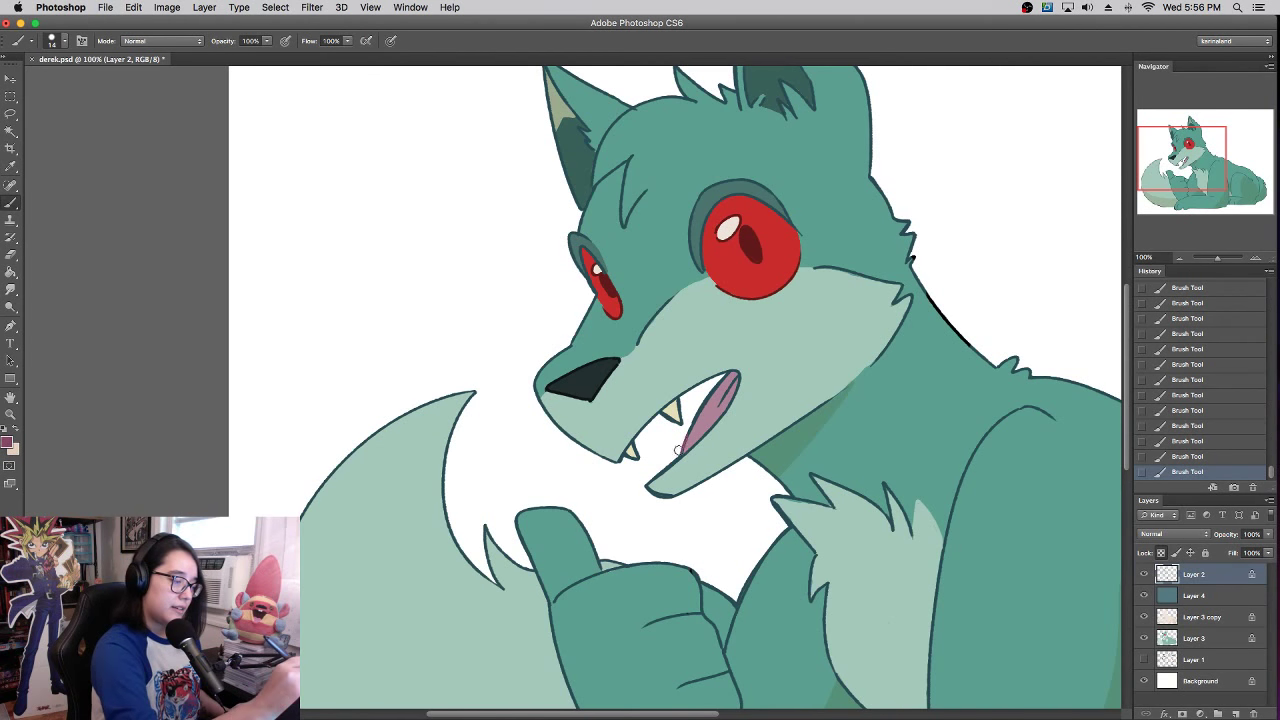
drag(678, 450, 718, 393)
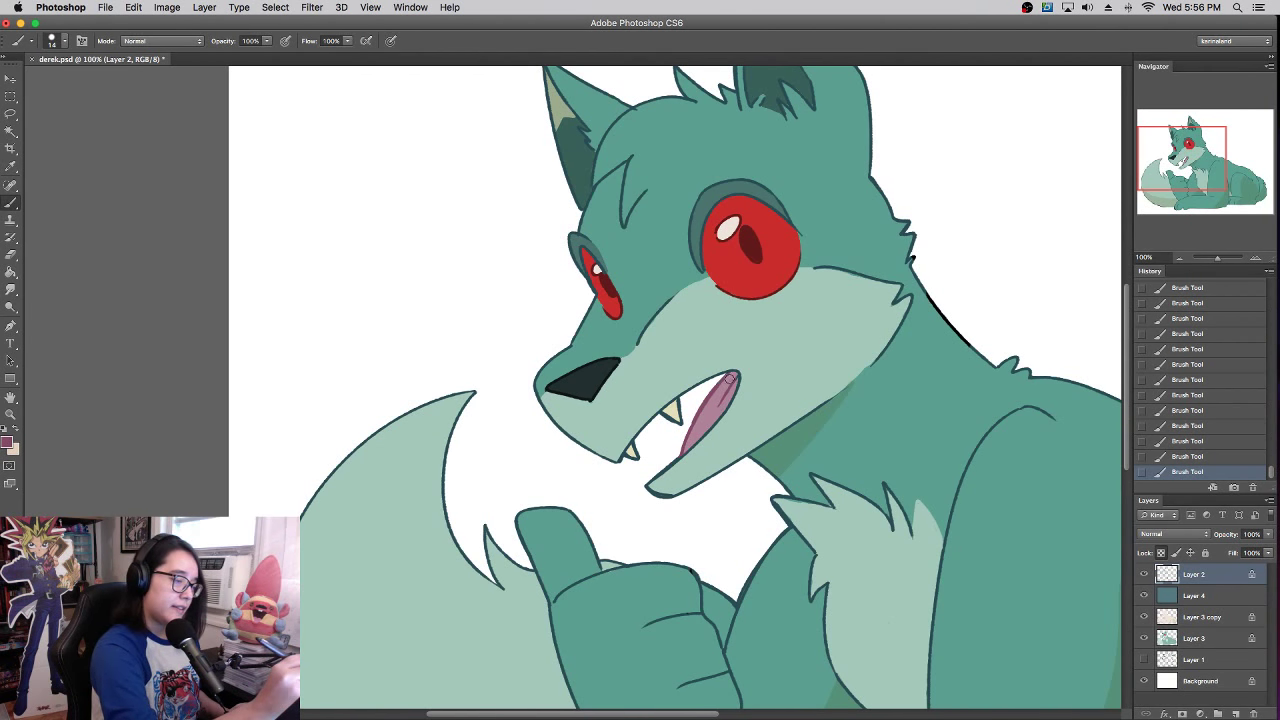
drag(949, 312, 895, 437)
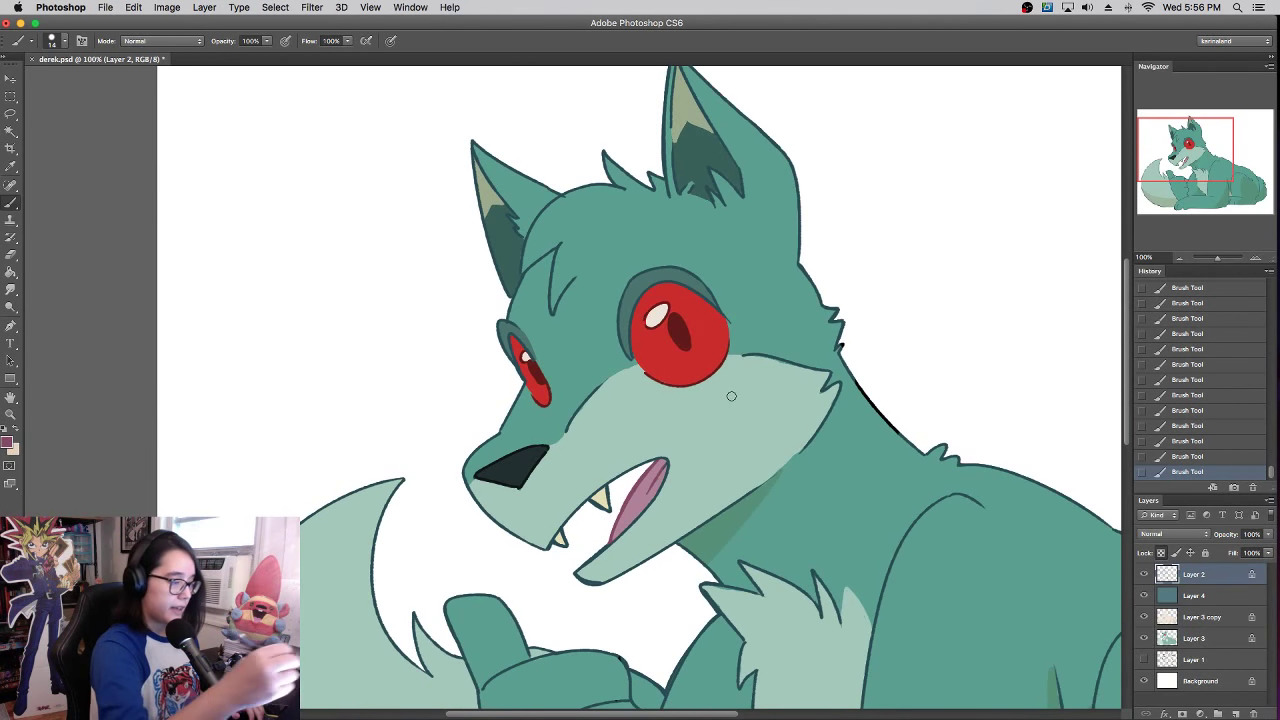
click(1143, 596)
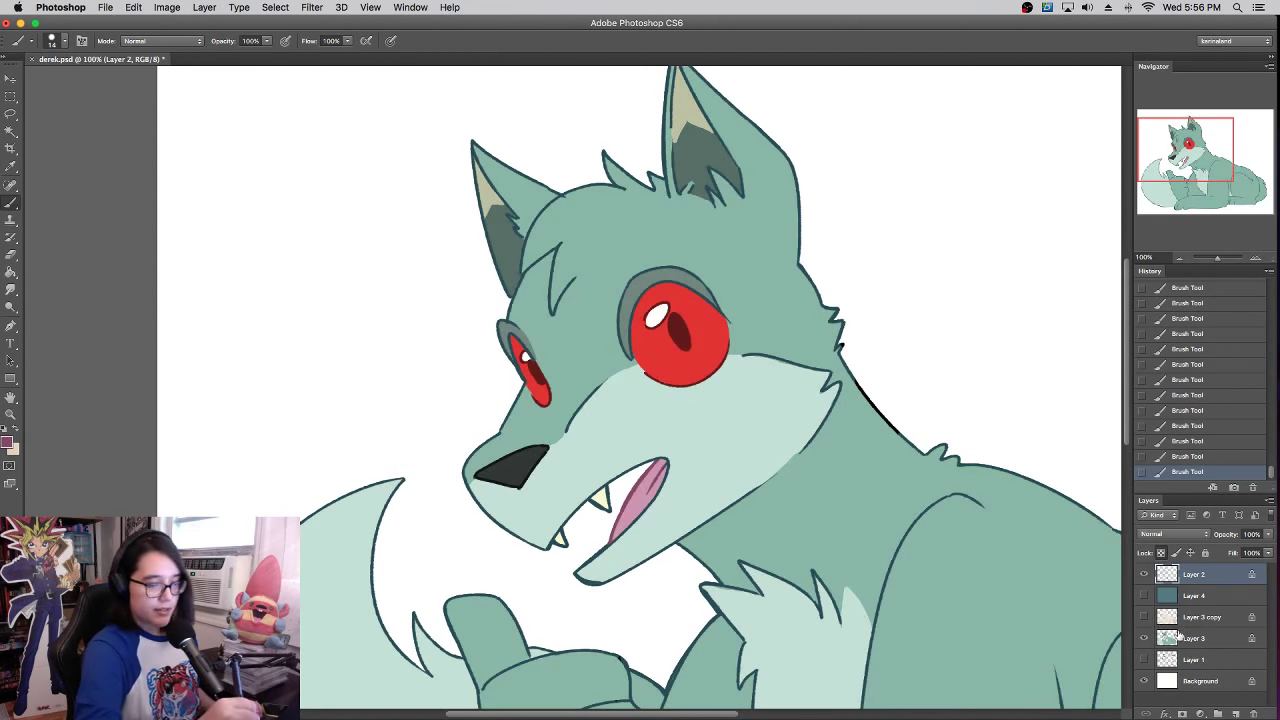
click(1180, 637)
alt+click(812, 404)
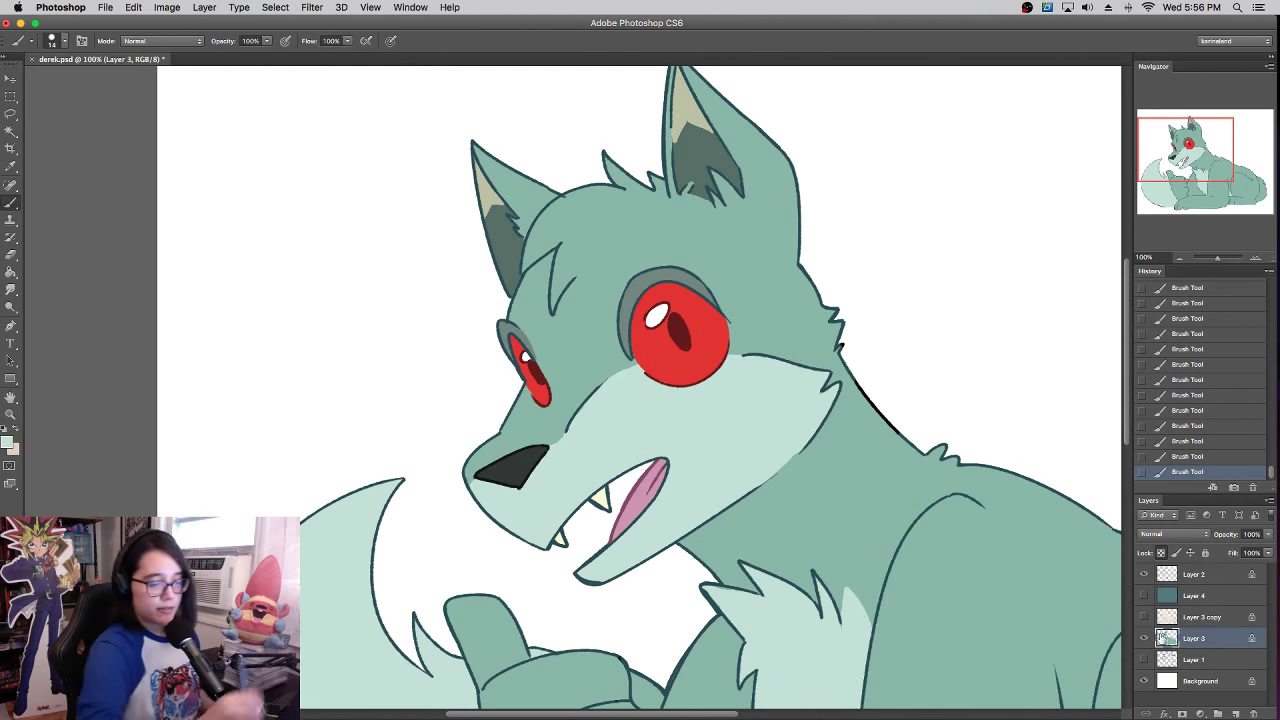
click(1143, 617)
click(1143, 596)
click(1190, 595)
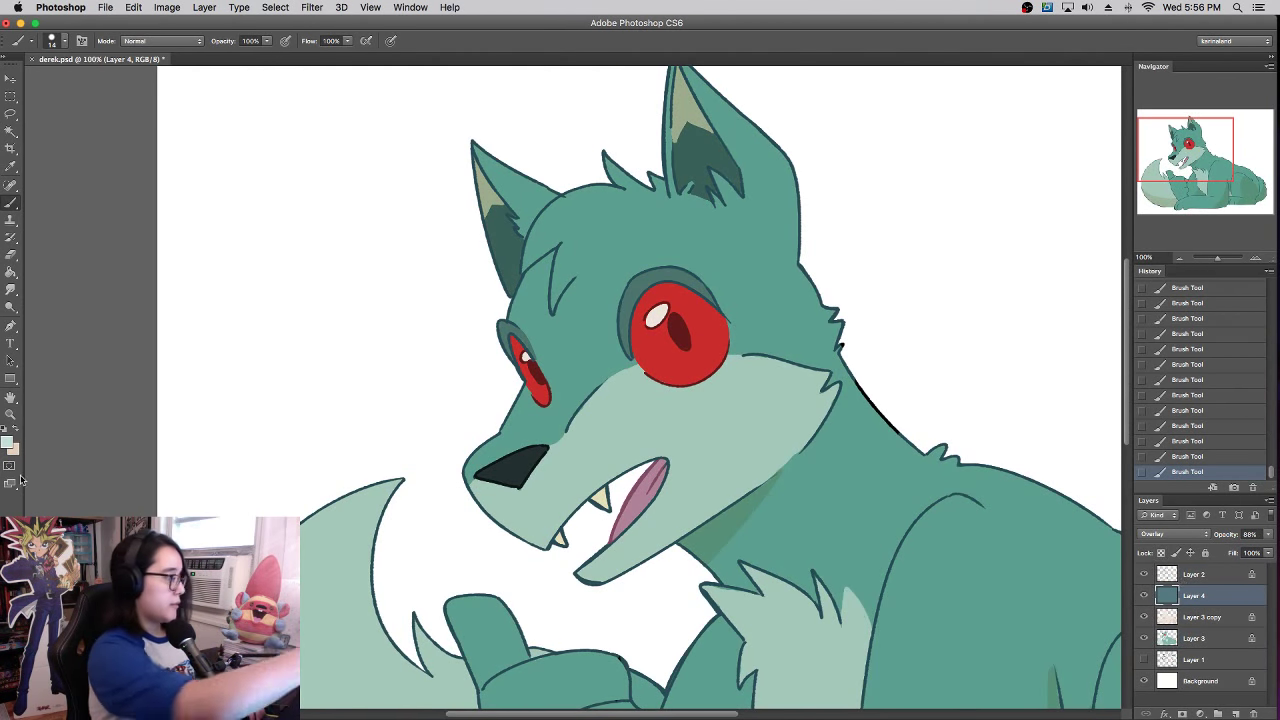
- Choose a darker khaki based on the teeth's colour and recolour the teeth outlines on Layer 2
click(8, 443)
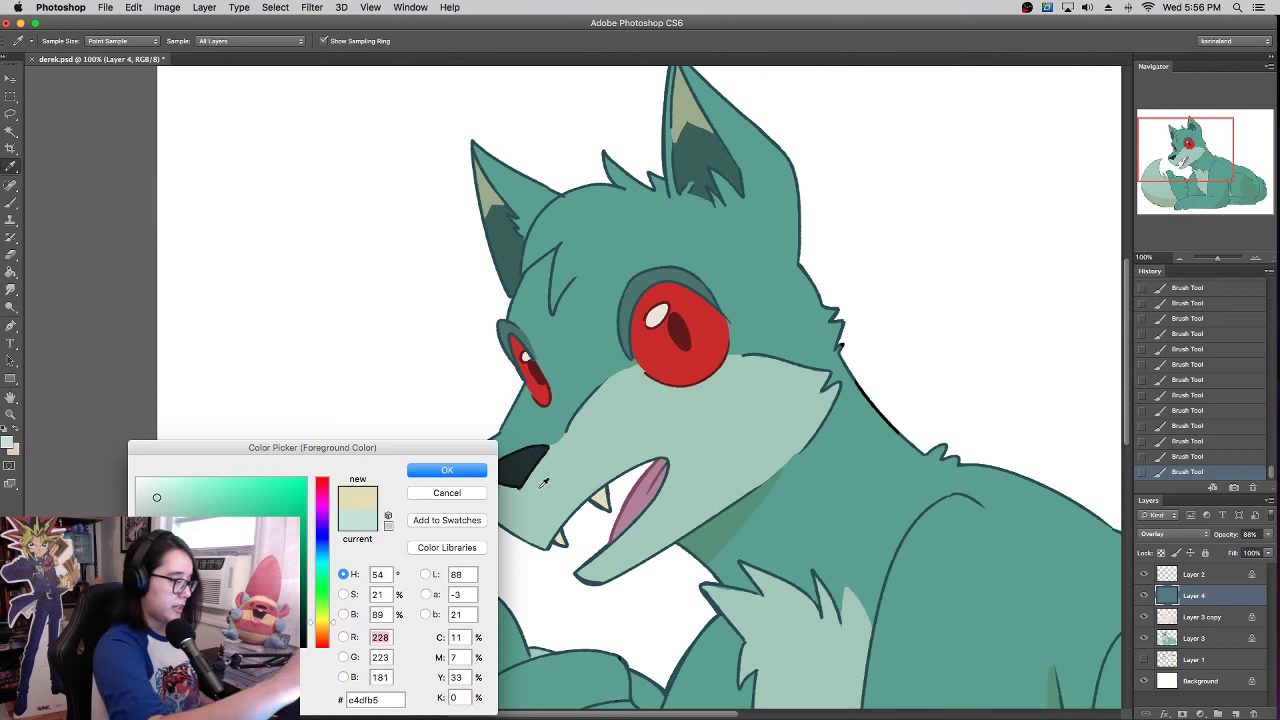
click(599, 498)
click(447, 470)
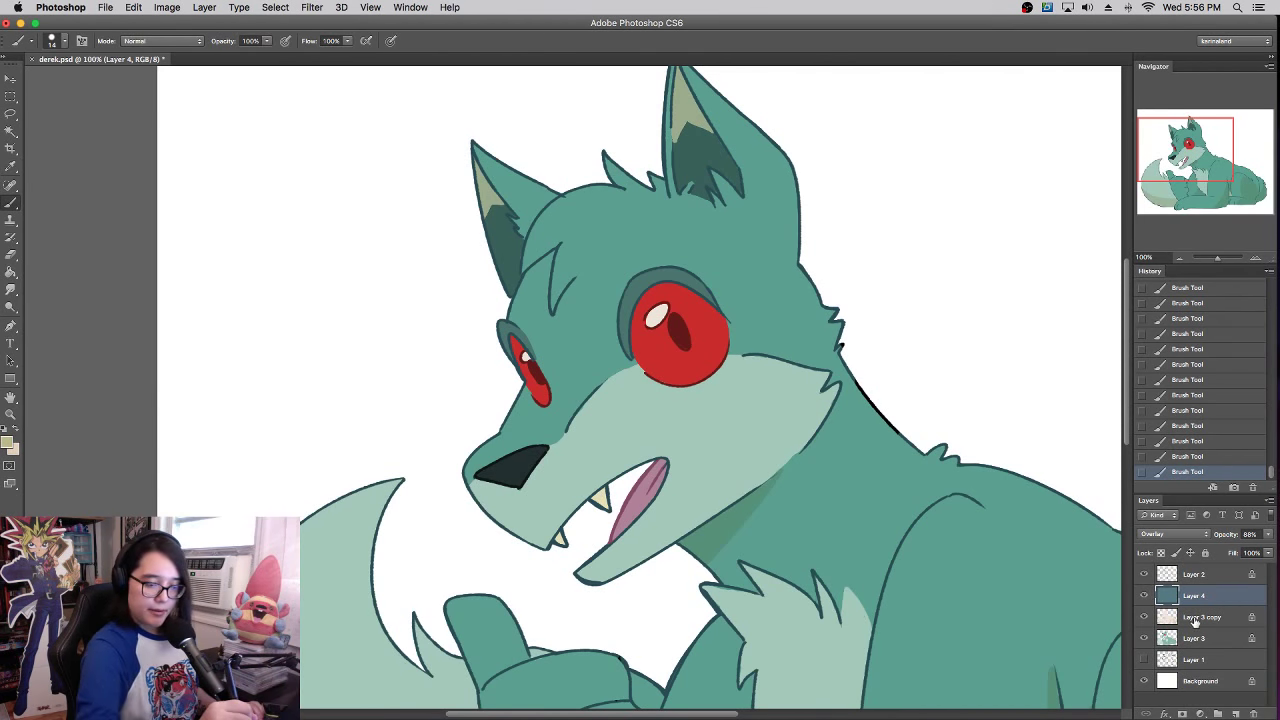
click(1192, 575)
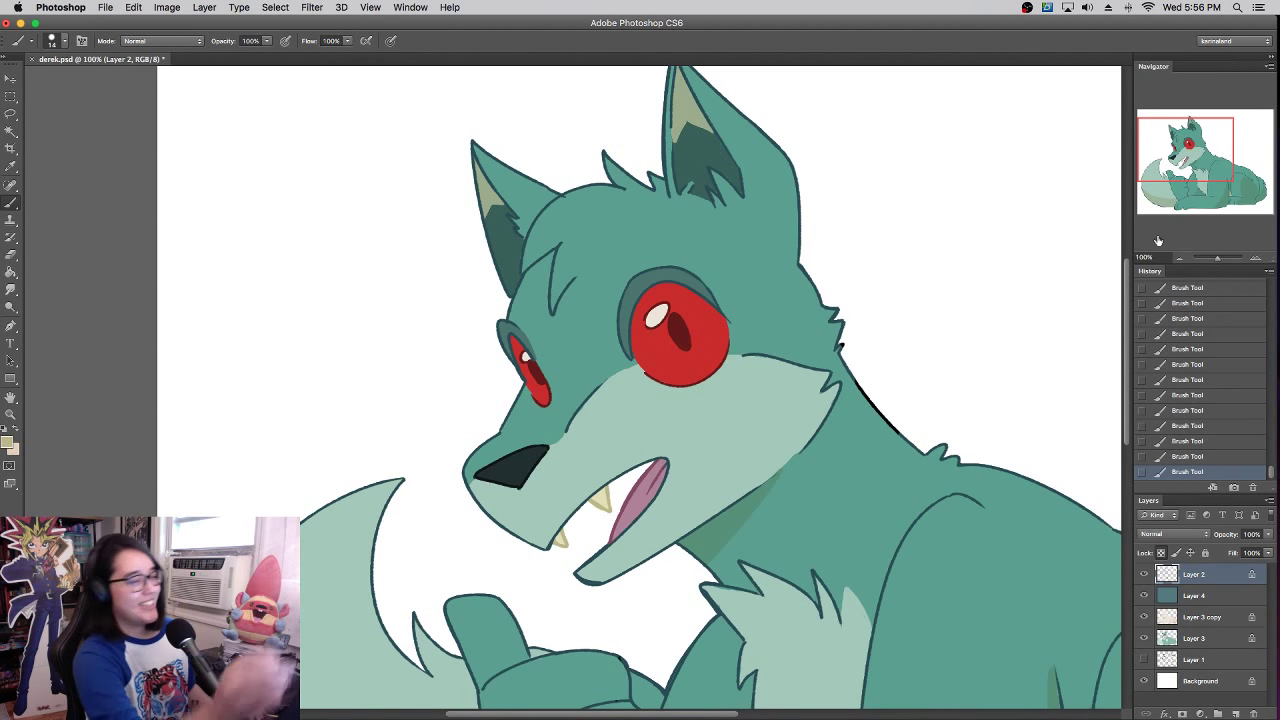
- Recolour both pupils on Layer 2 with the near-black sampled from the nose
alt+click(516, 460)
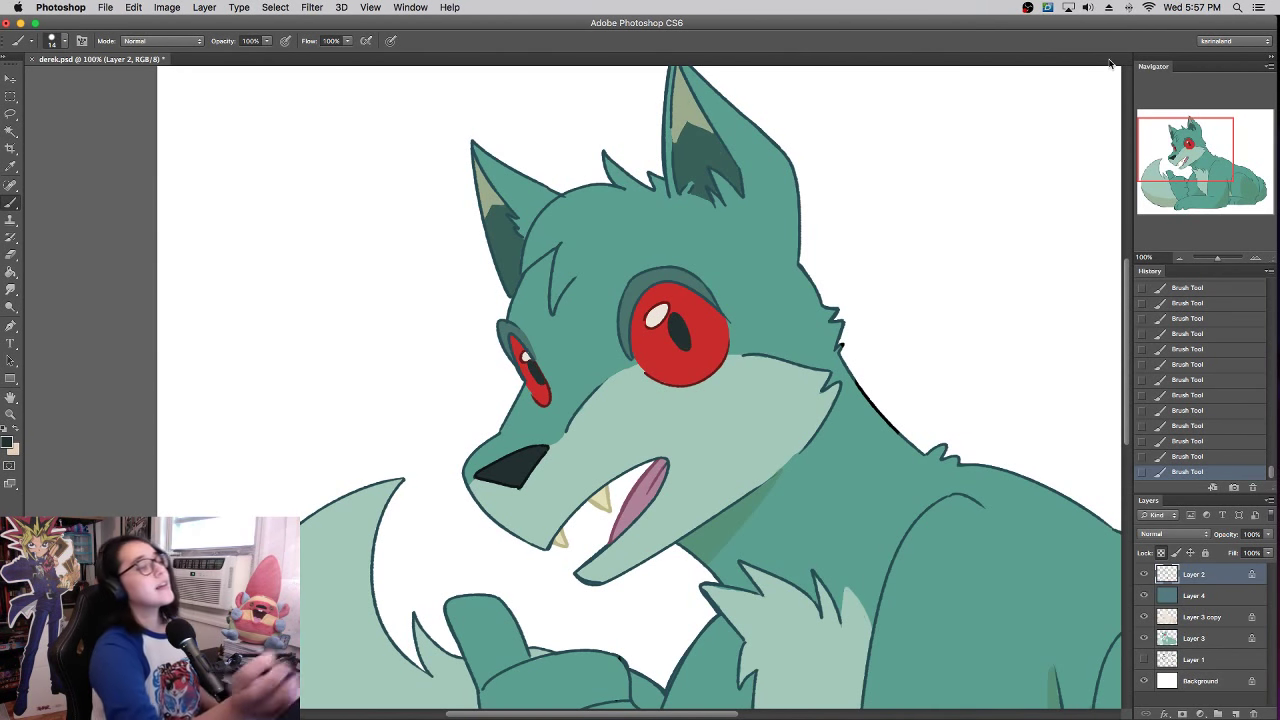
drag(1217, 263, 1219, 260)
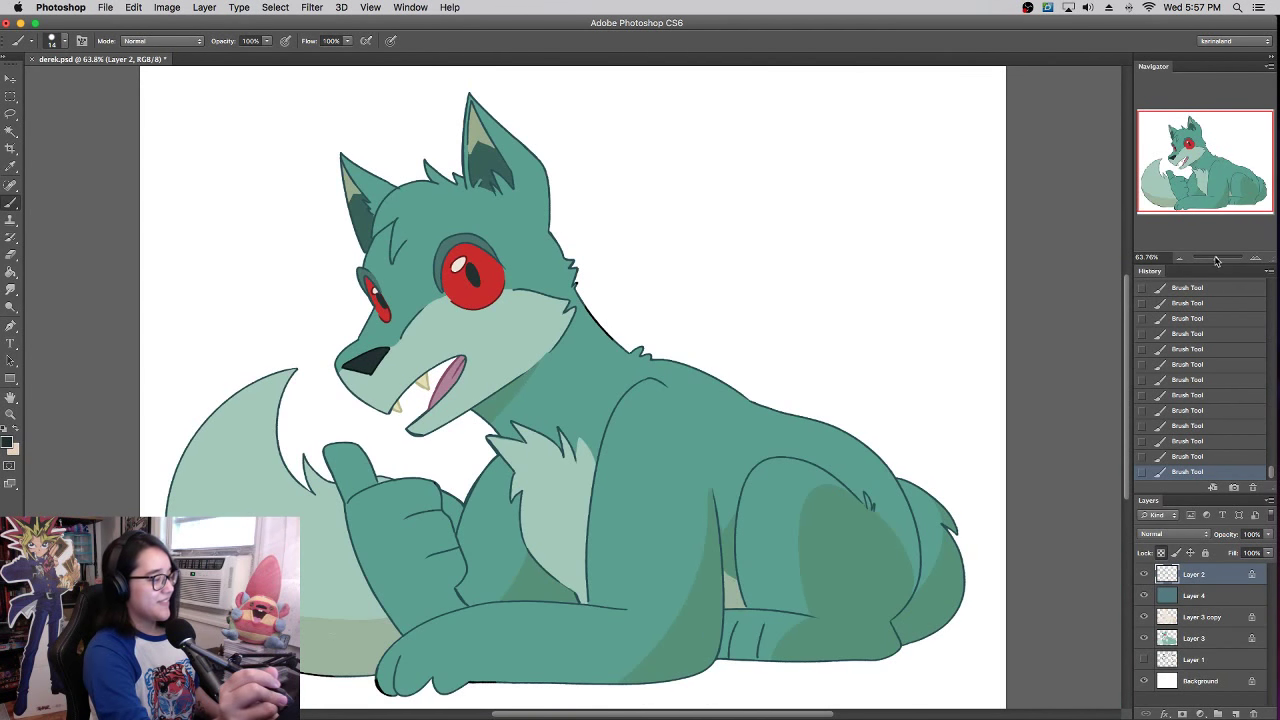
- Replace the pale cream colour on Layer 3 copy using Hue -83, Saturation +47 and Lightness +52
click(1144, 618)
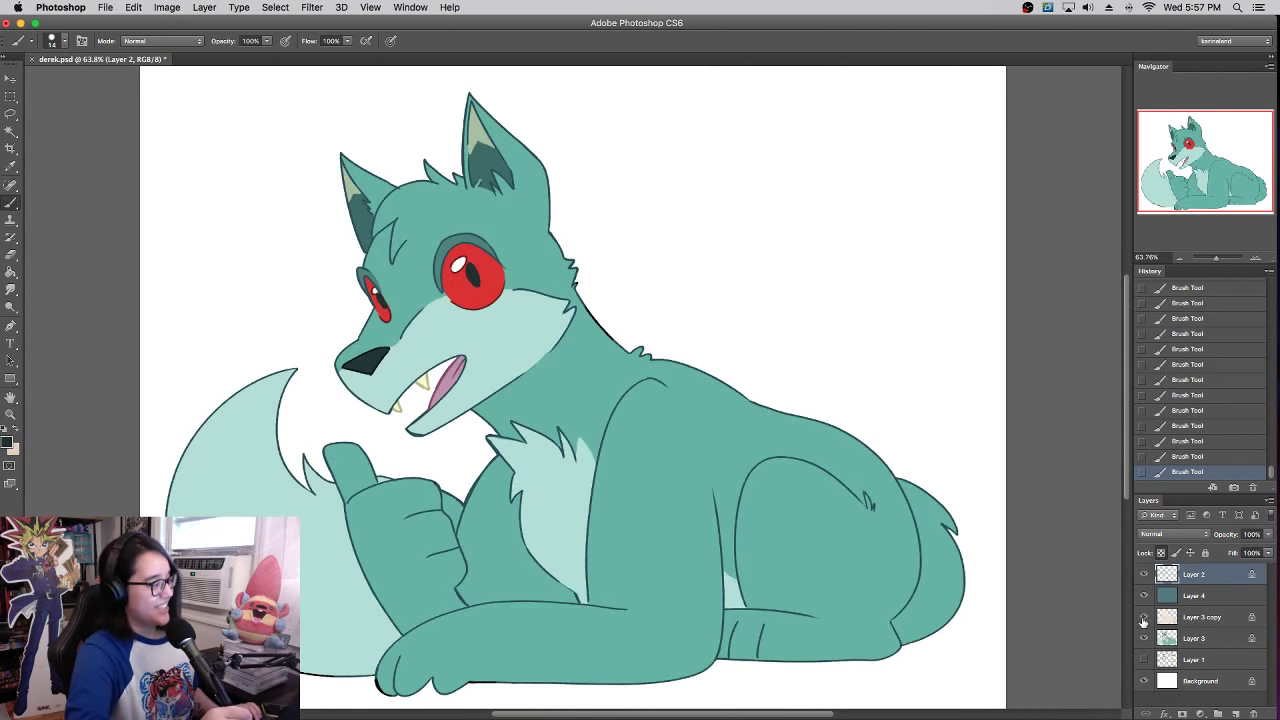
click(1144, 618)
click(1195, 617)
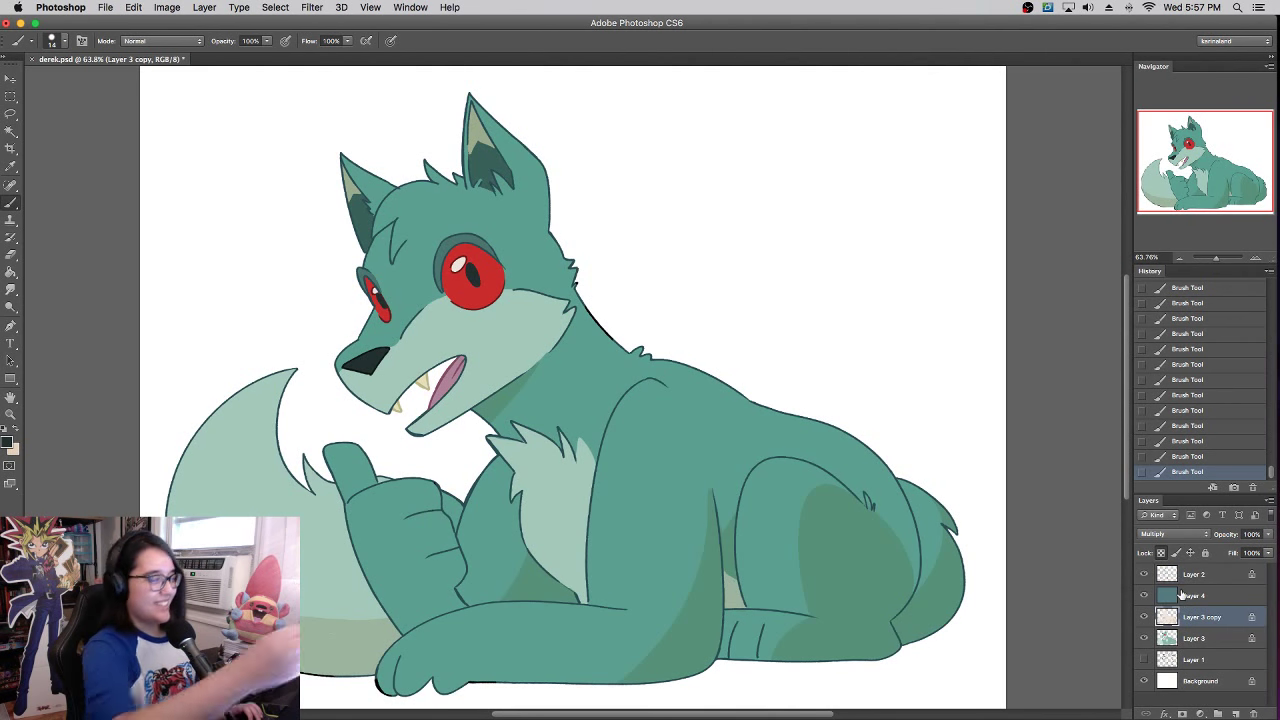
click(11, 131)
click(166, 7)
mouse_move(200, 48)
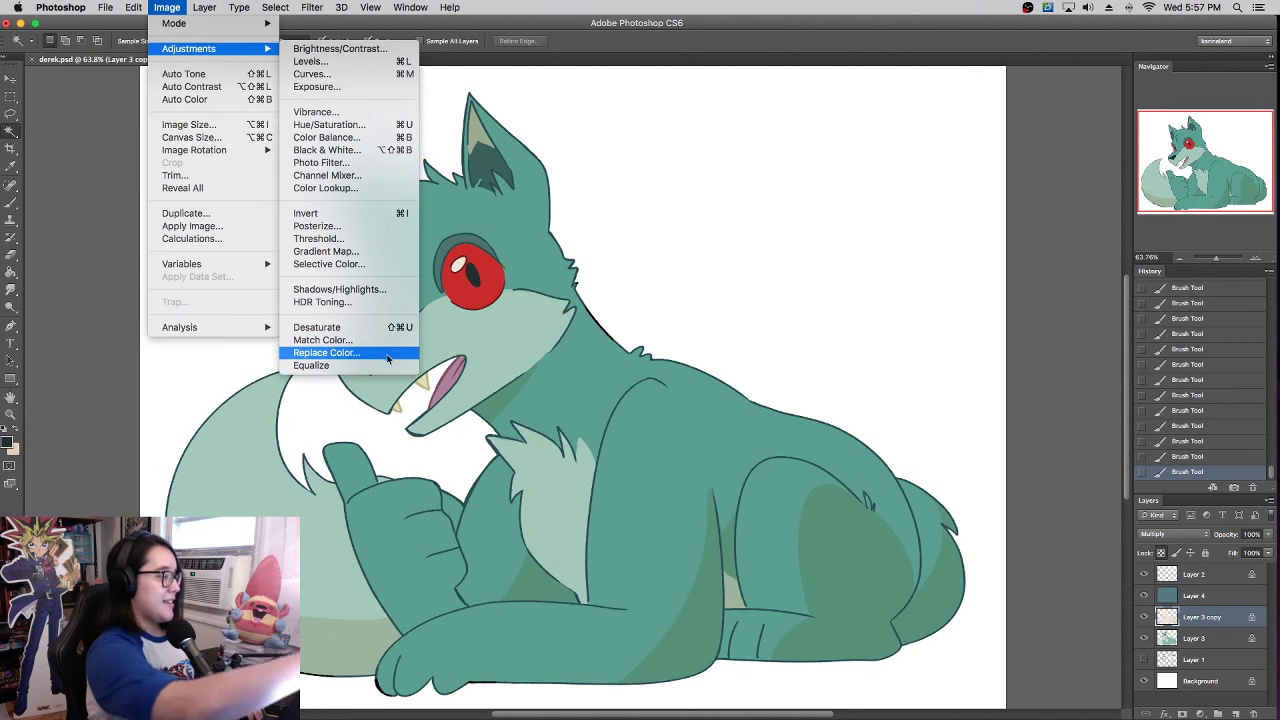
click(325, 353)
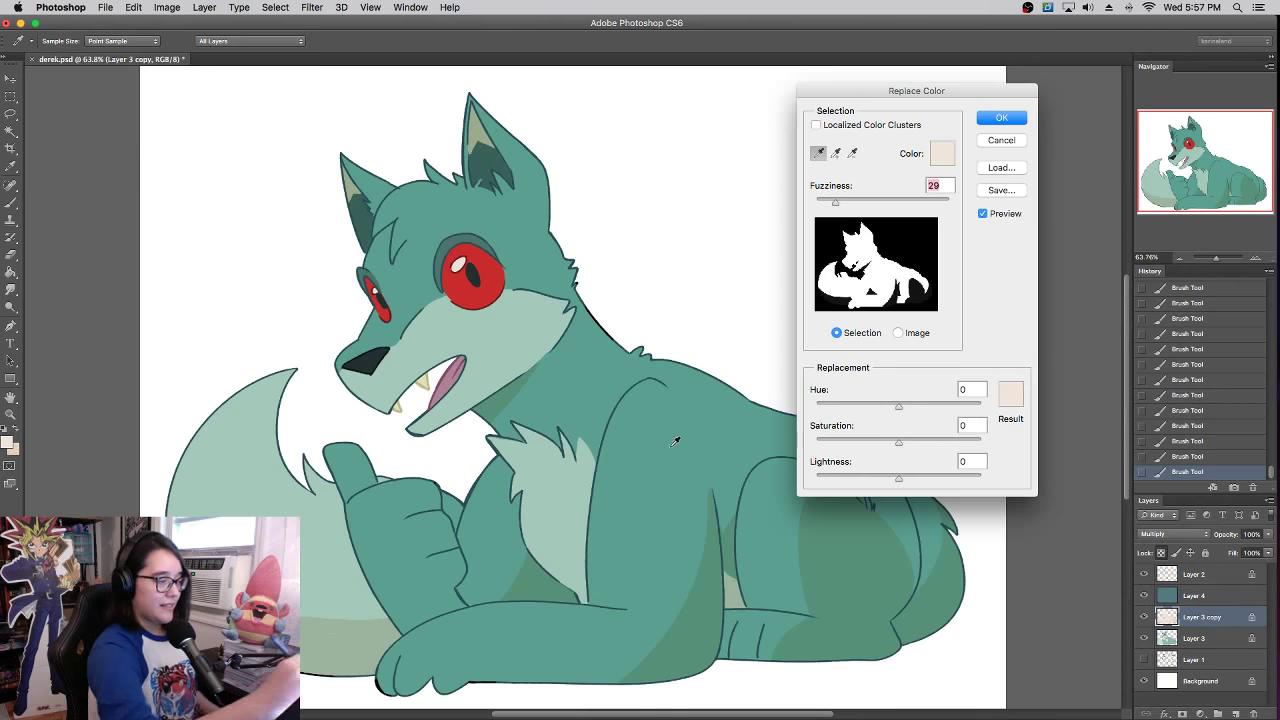
drag(860, 403, 856, 405)
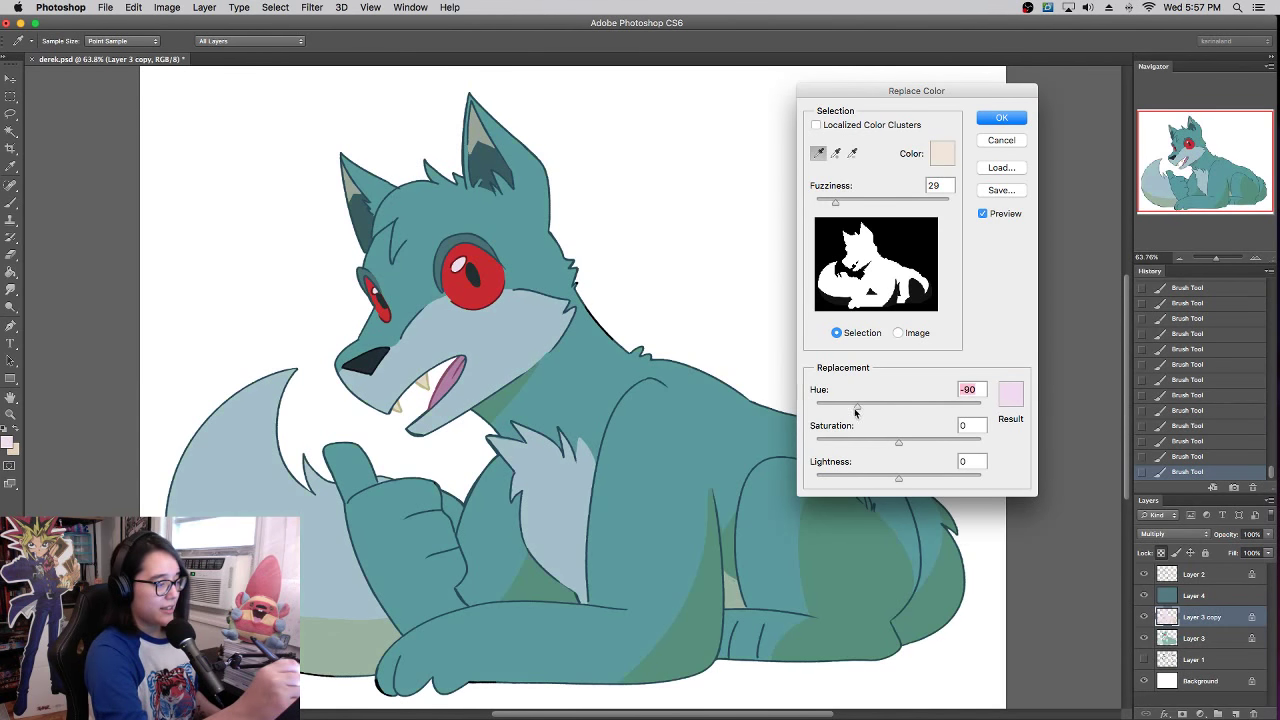
click(927, 479)
drag(928, 483, 940, 483)
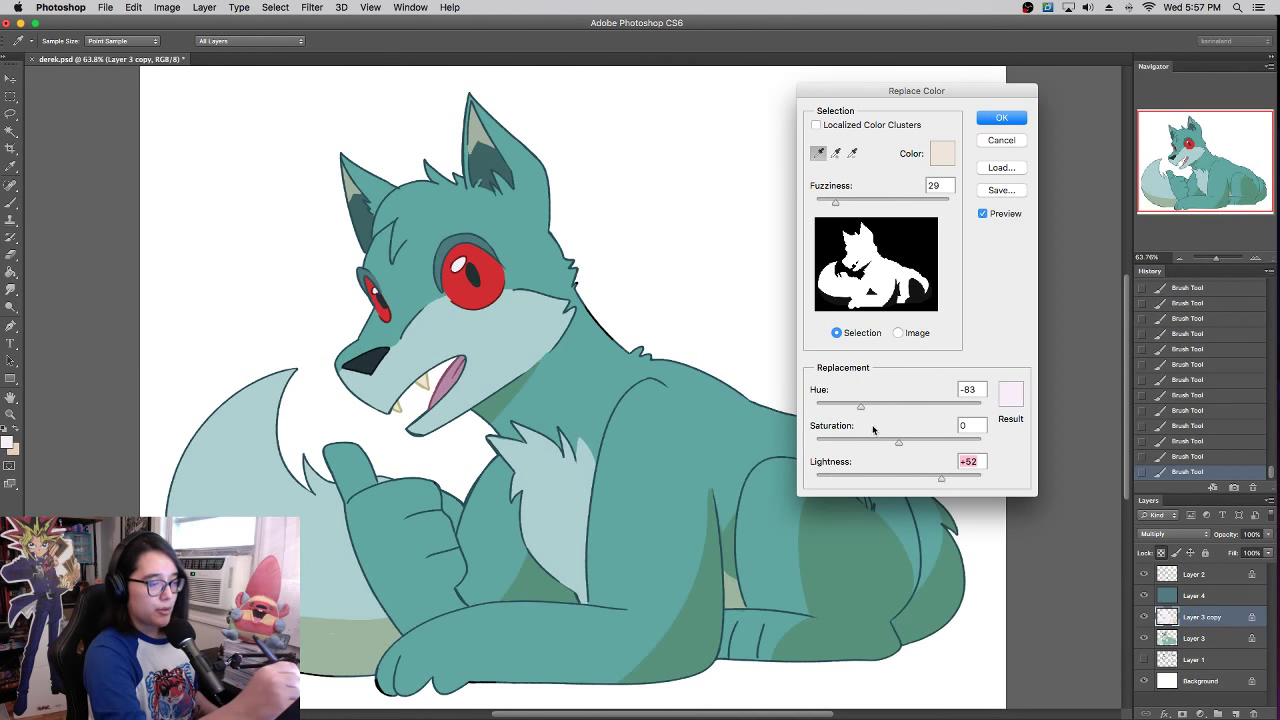
drag(877, 442, 937, 450)
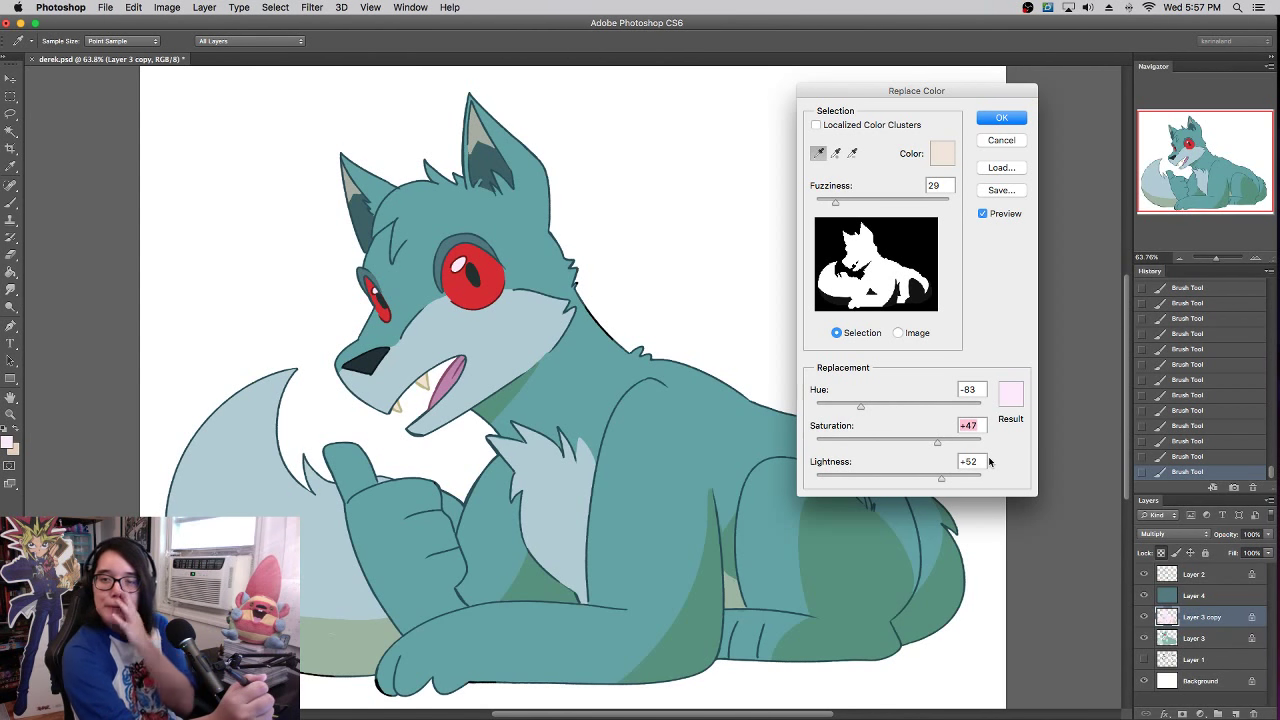
click(1000, 119)
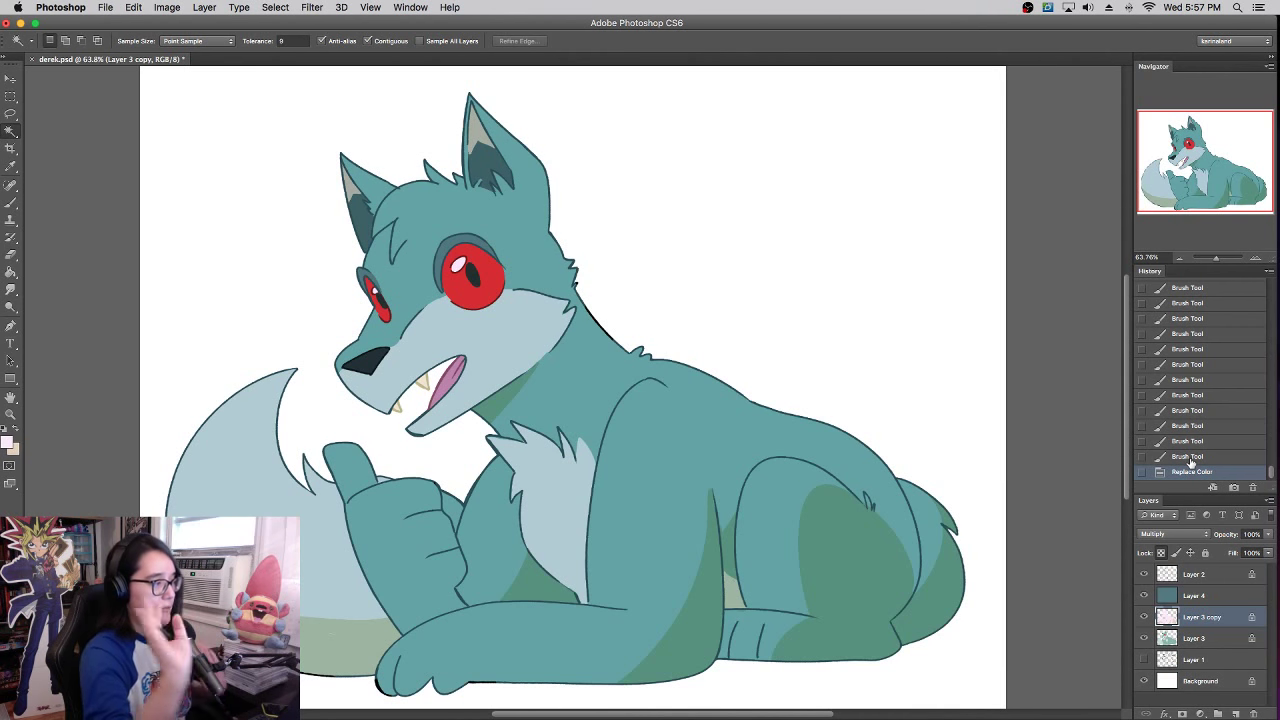
- Compare the drawing with and without Layer 3 copy and Layer 4, and replace Layer 3 copy's peach shadow colour with Hue -113
click(1144, 617)
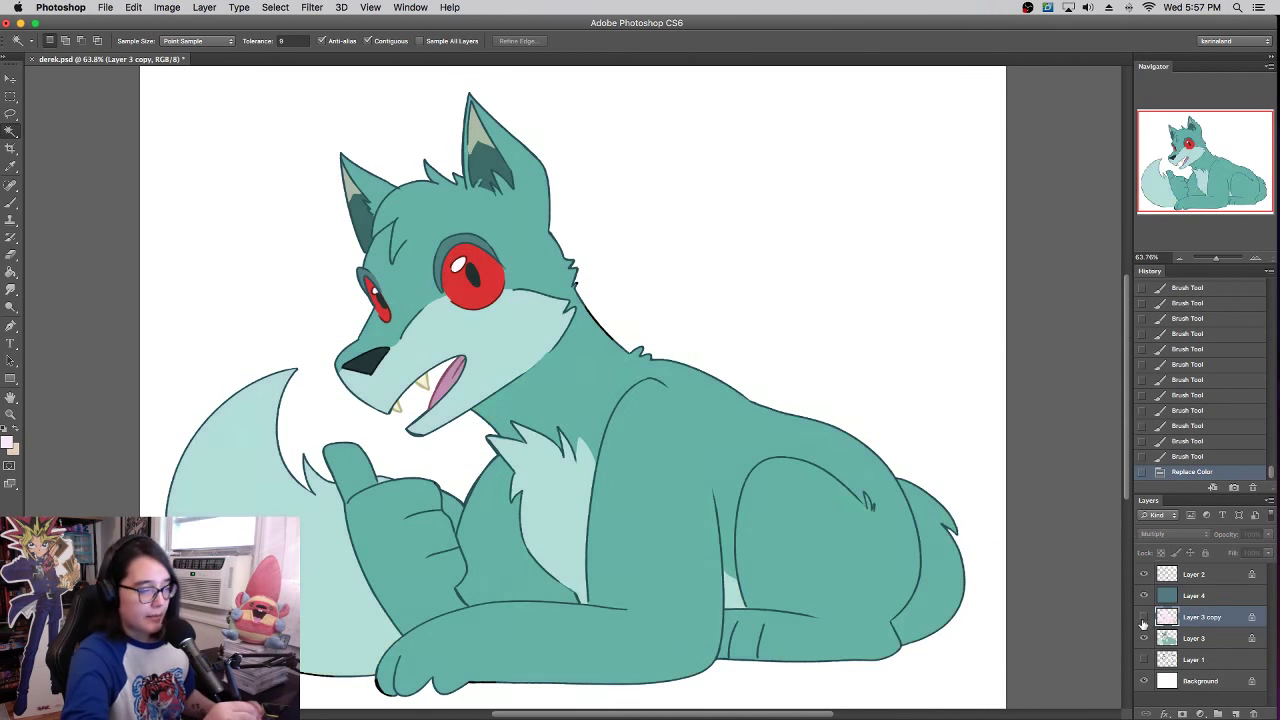
click(1144, 617)
click(1144, 597)
click(1144, 597)
click(1168, 600)
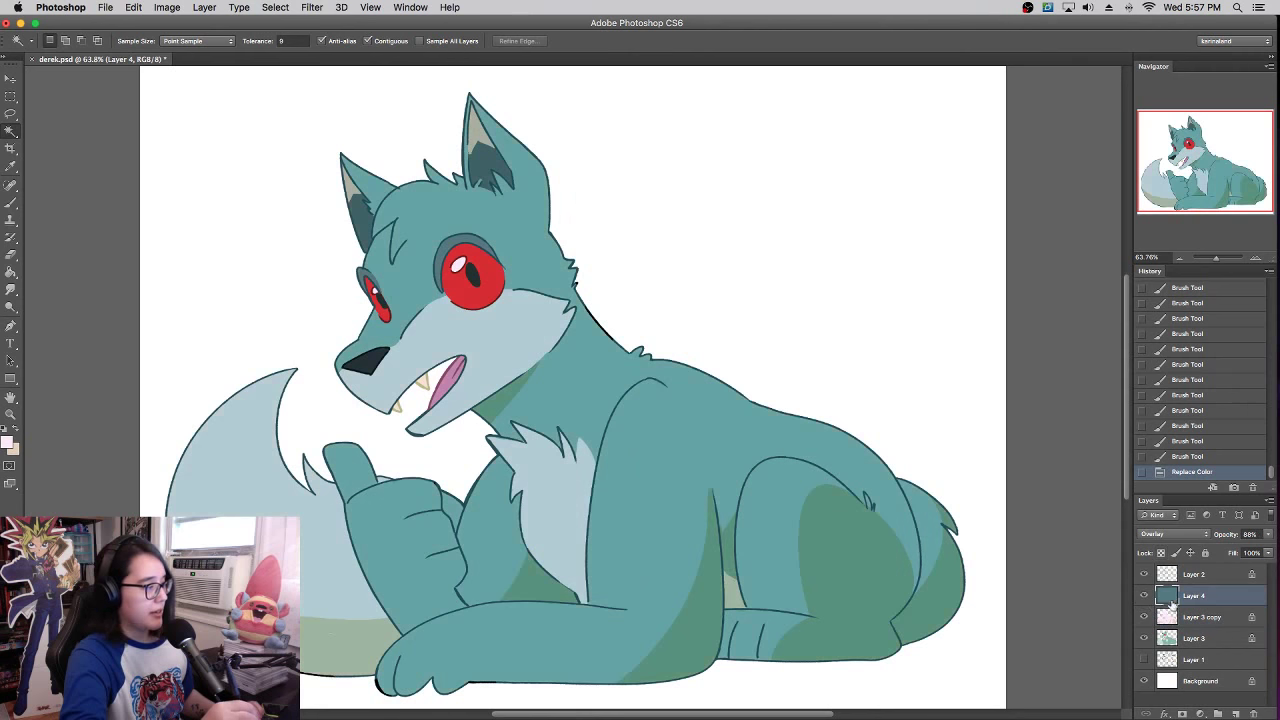
click(1180, 617)
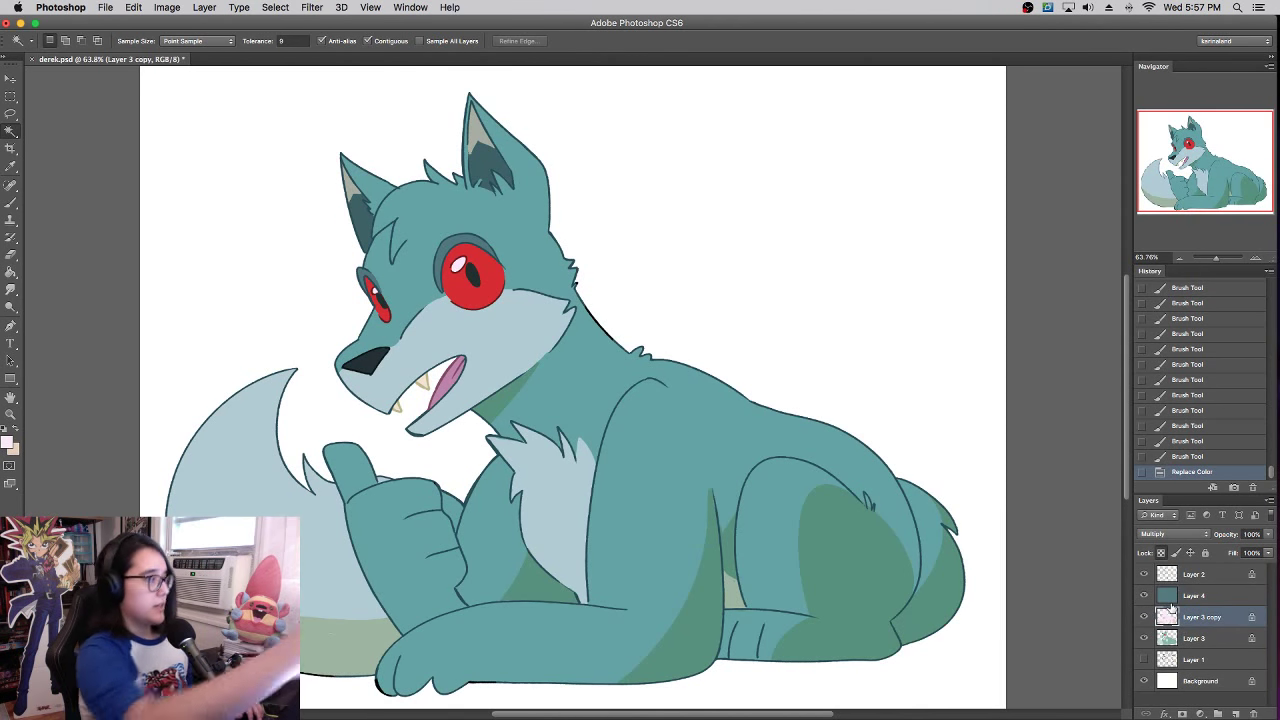
click(166, 7)
mouse_move(238, 52)
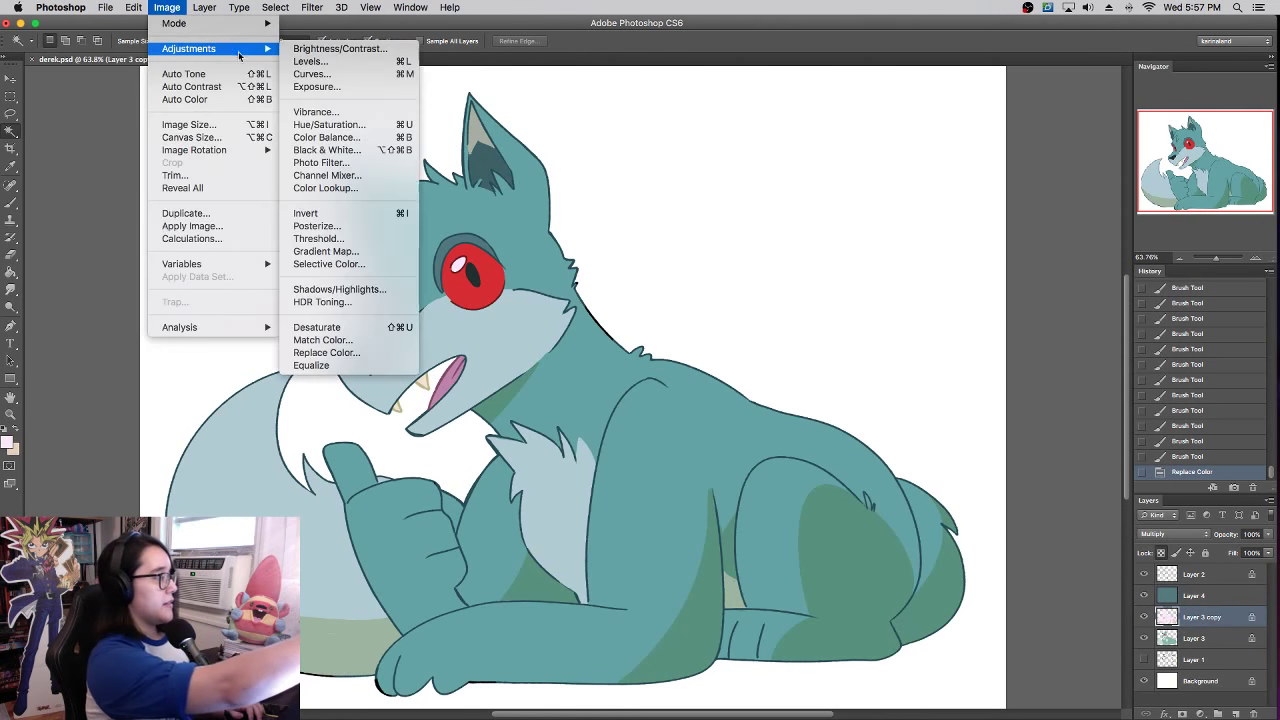
click(377, 353)
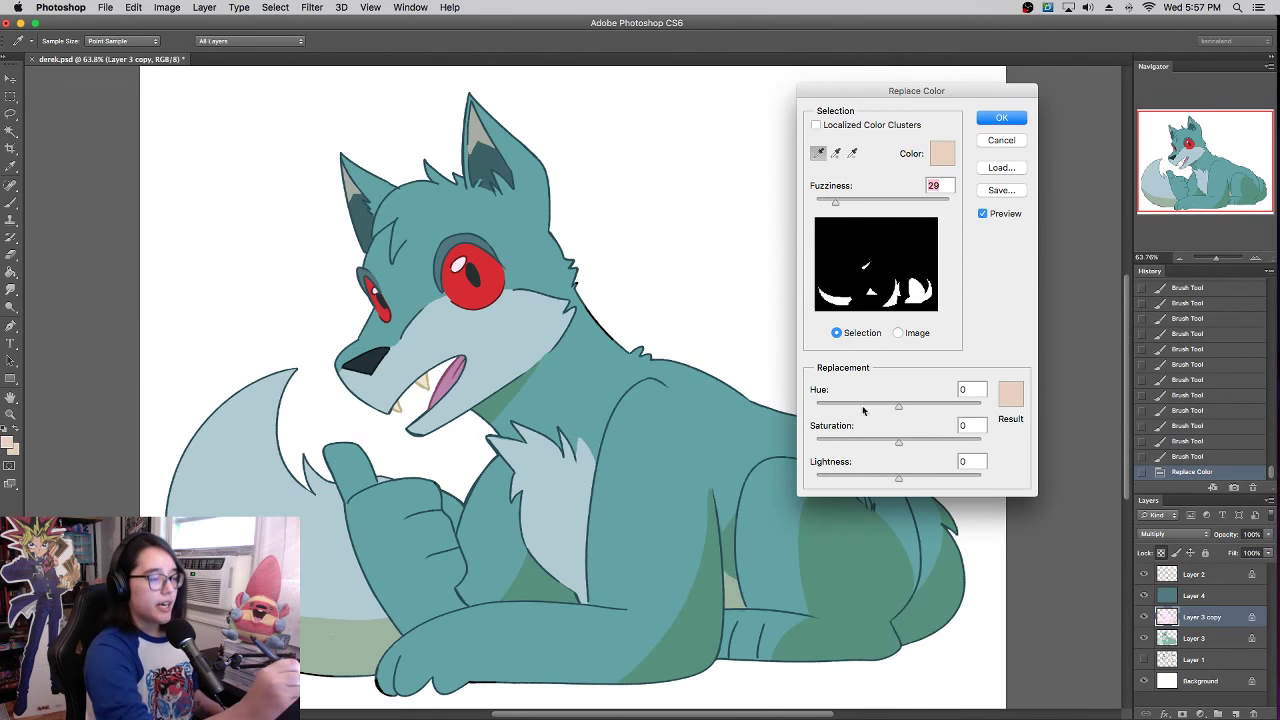
click(863, 406)
drag(835, 410, 846, 410)
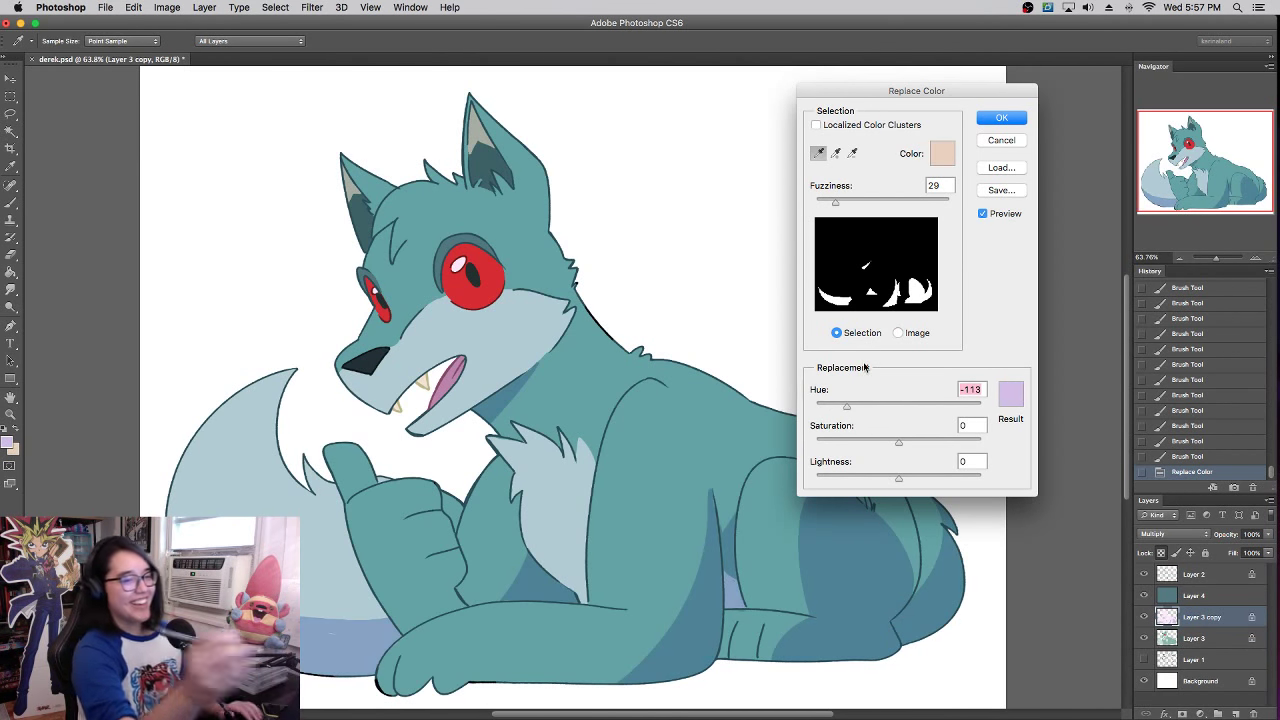
key(Return)
key(w)
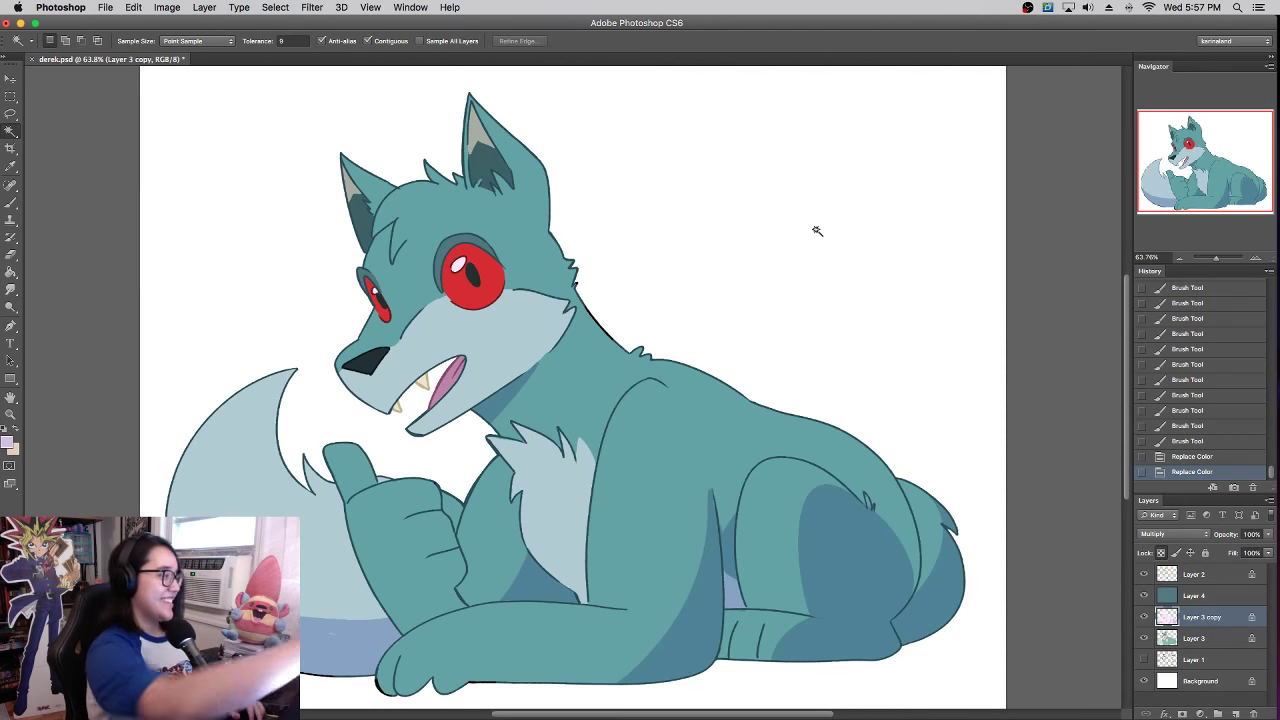
key(b)
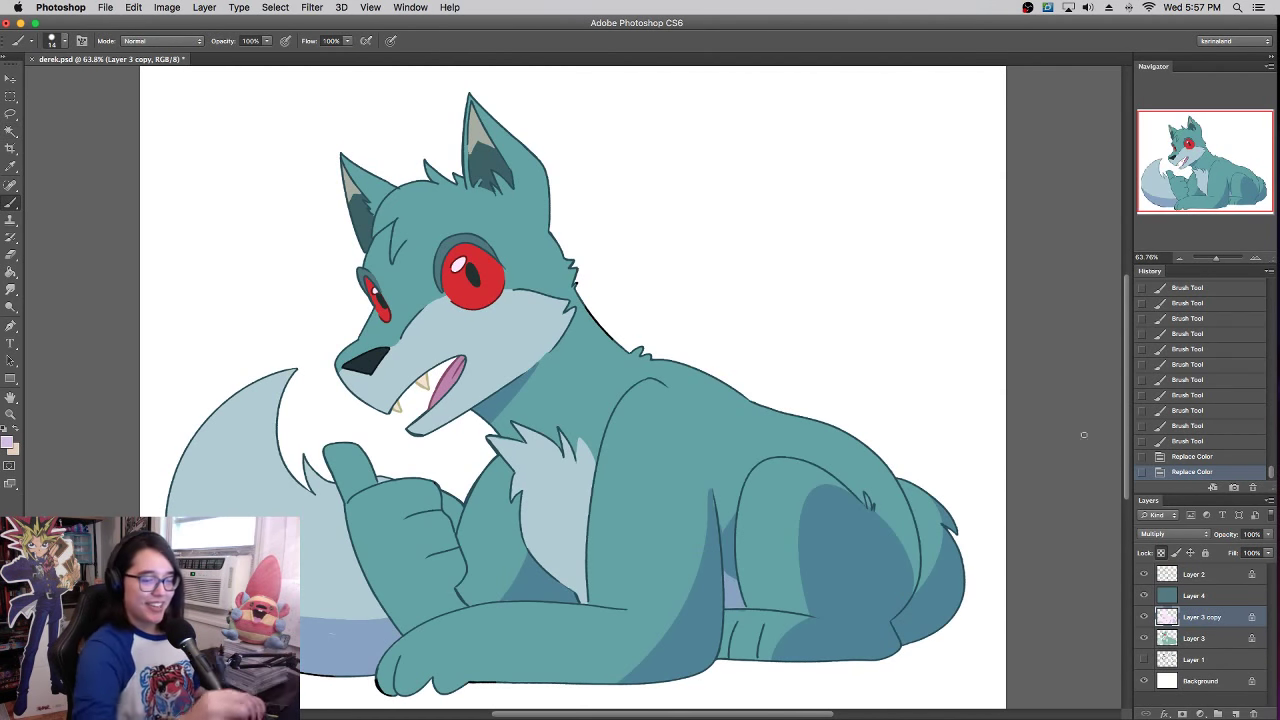
- Lower the brightness of the line art on Layer 2 to -8 with Brightness/Contrast, comparing it against the original
click(1195, 575)
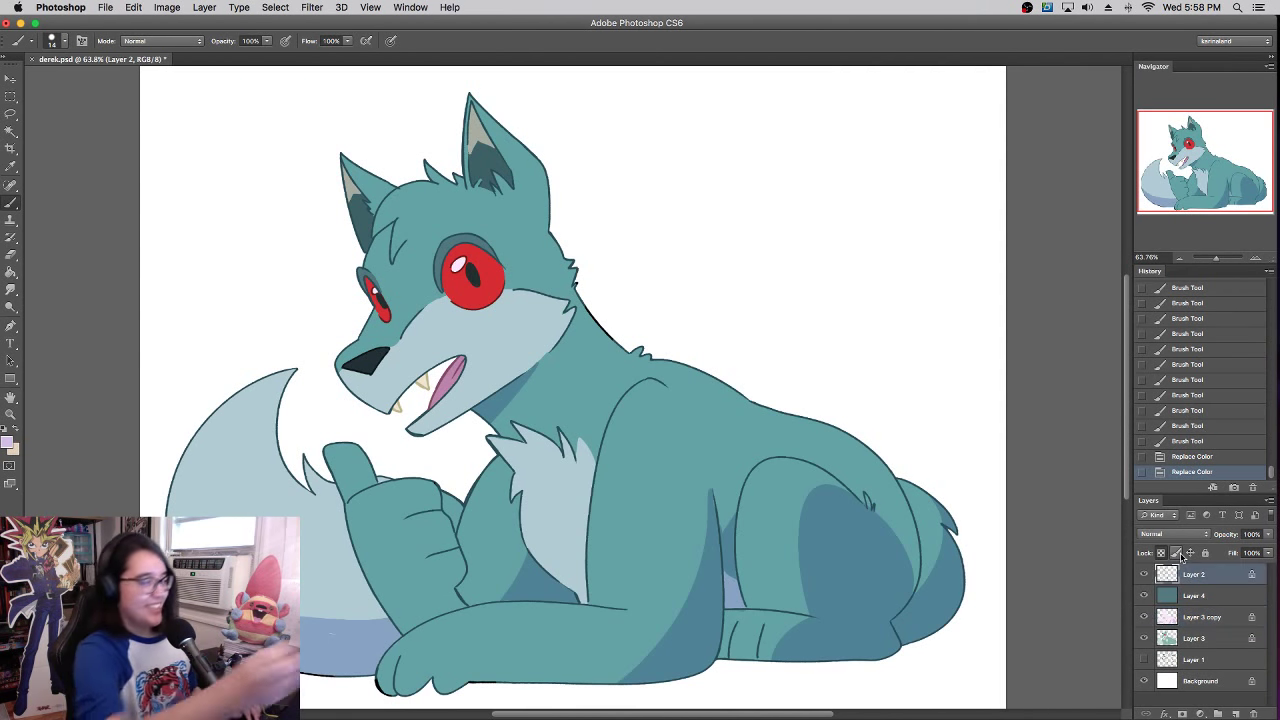
click(166, 7)
mouse_move(200, 46)
click(330, 56)
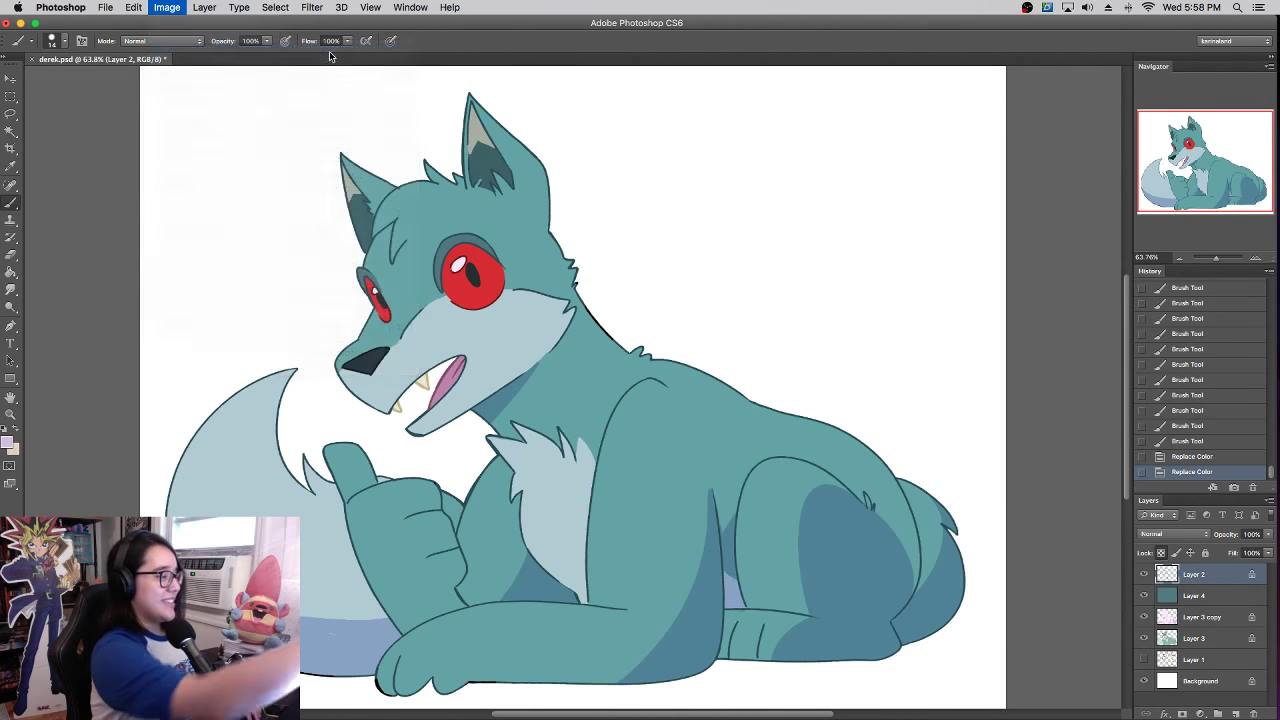
mouse_move(875, 251)
mouse_down()
mouse_move(858, 255)
mouse_move(872, 255)
mouse_up()
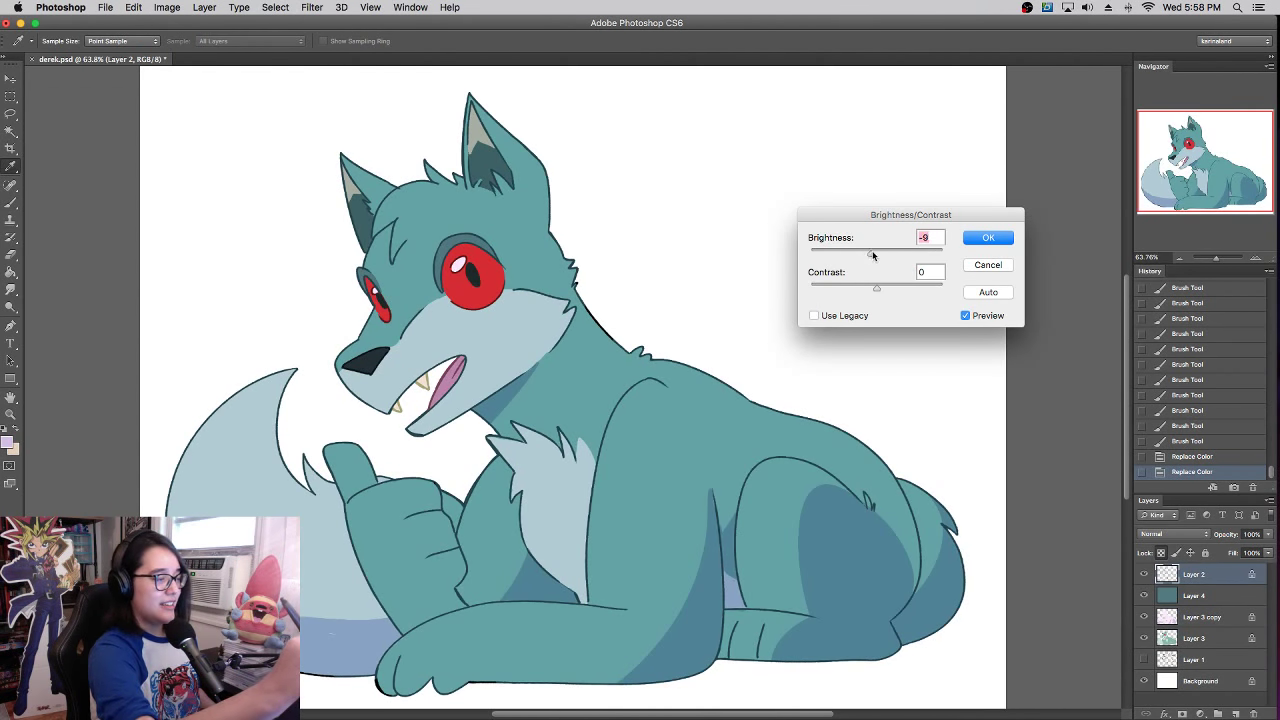
click(966, 316)
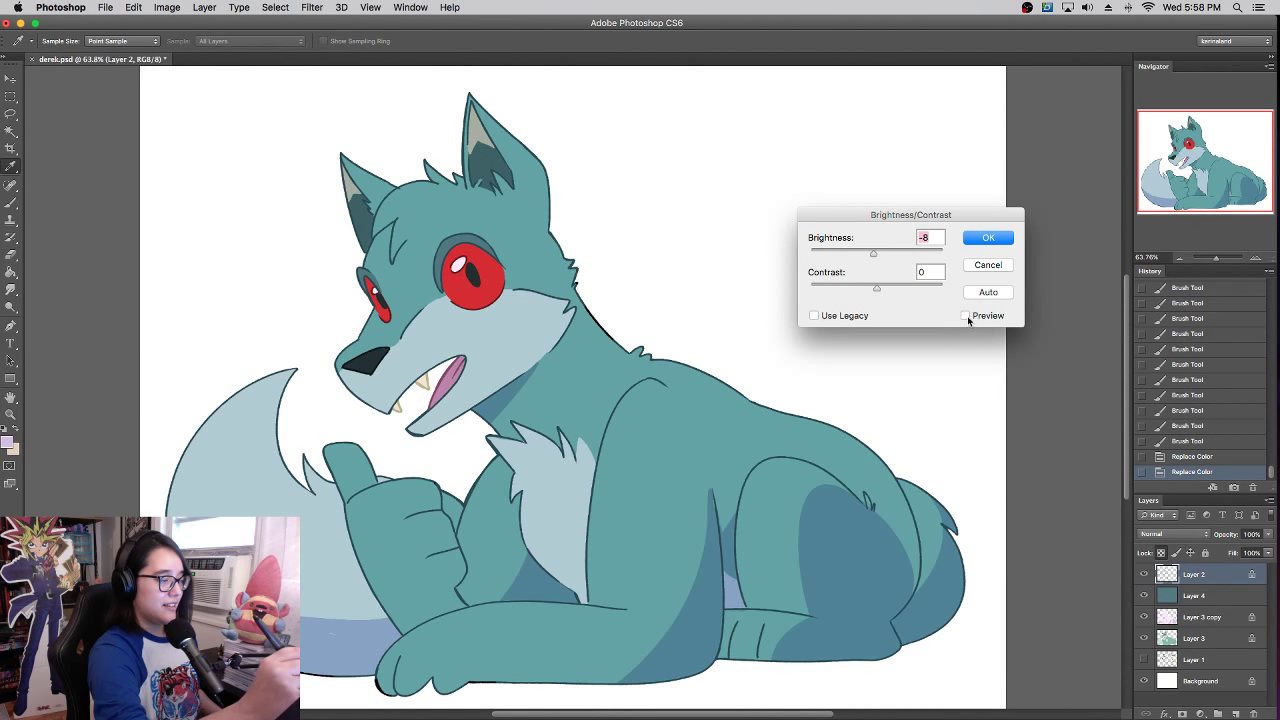
click(966, 316)
click(997, 240)
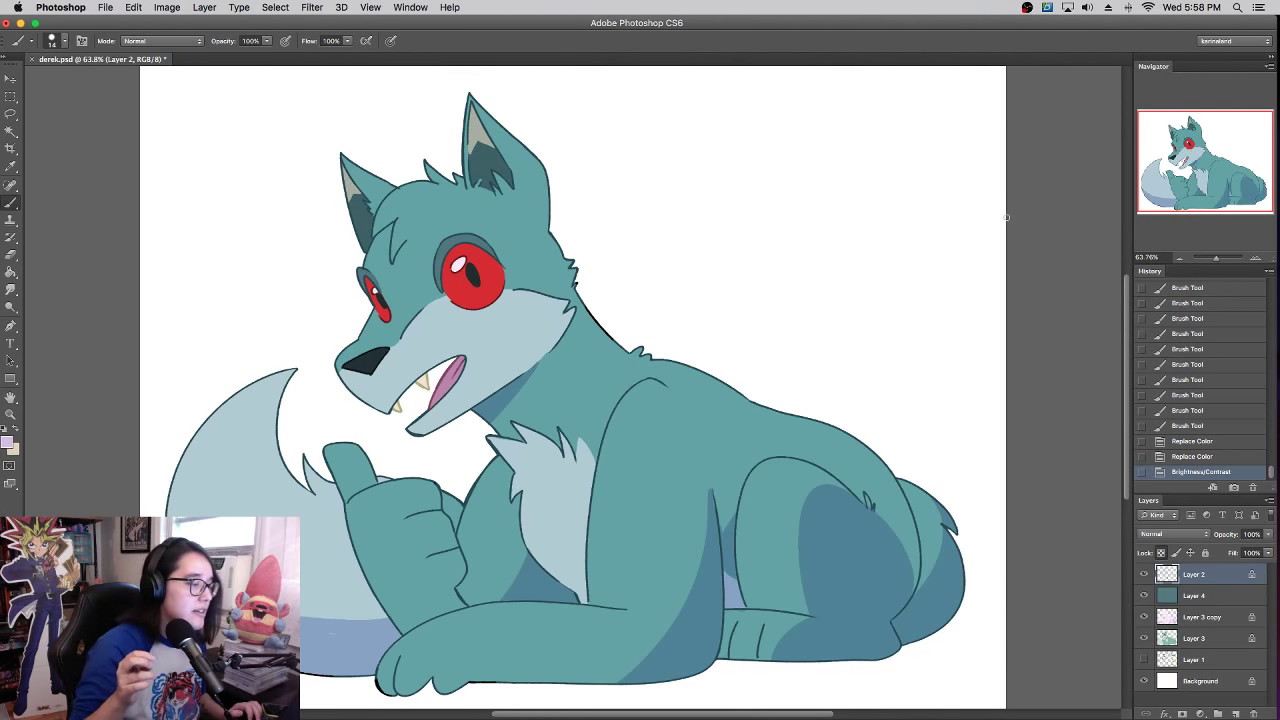
- Recolour the leftover black line art along the back of the neck and on the cheek tuft with the neighbouring dark teal
click(1256, 259)
click(1256, 259)
click(1256, 259)
click(1256, 259)
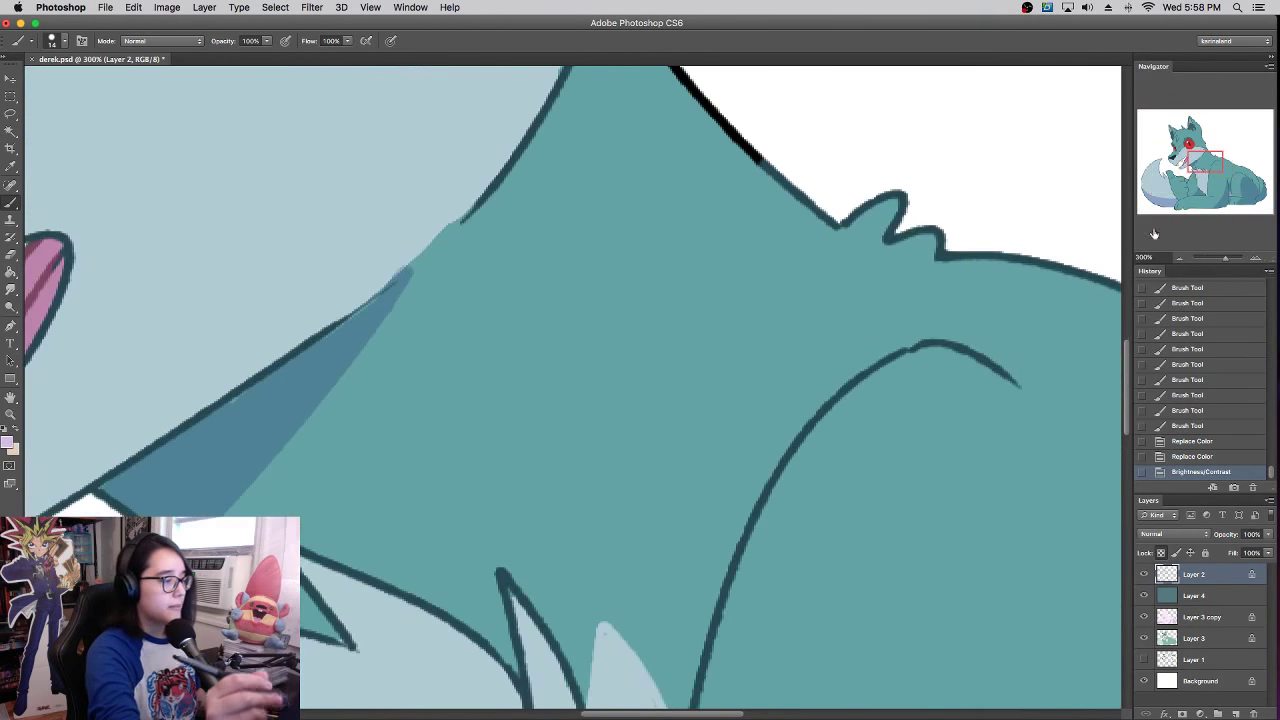
drag(890, 353, 871, 610)
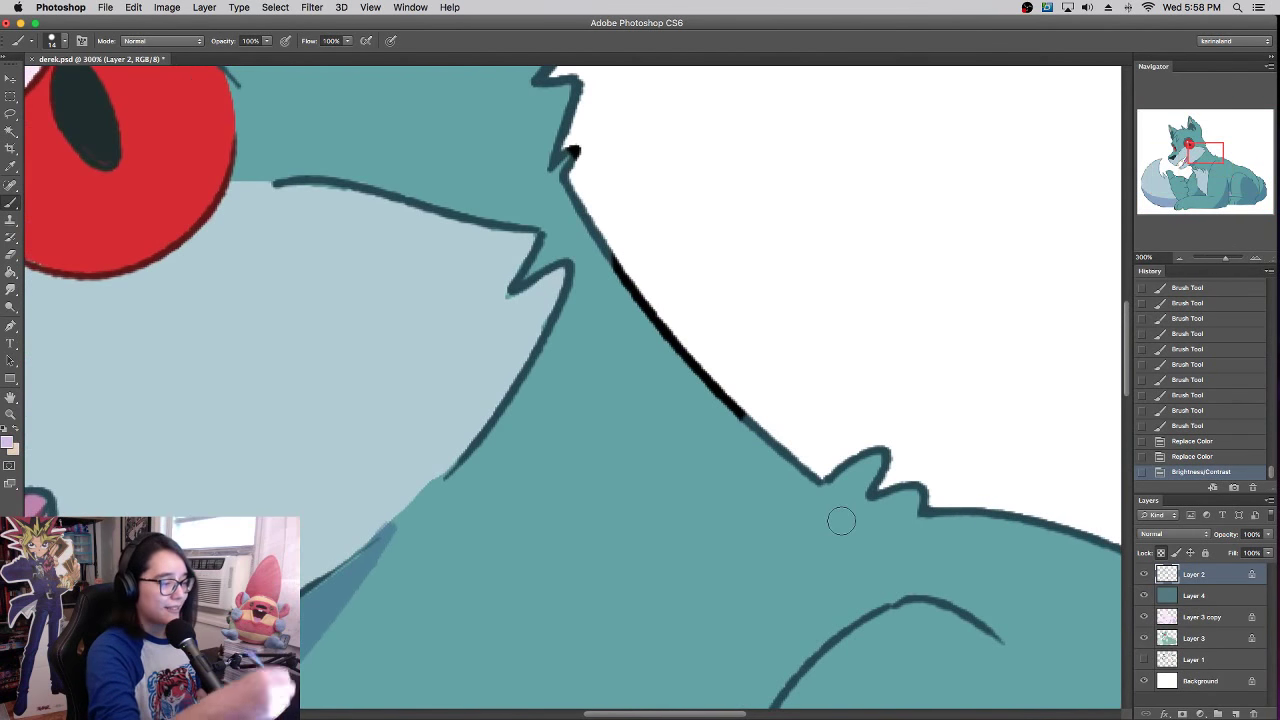
alt+click(769, 436)
drag(750, 412, 609, 225)
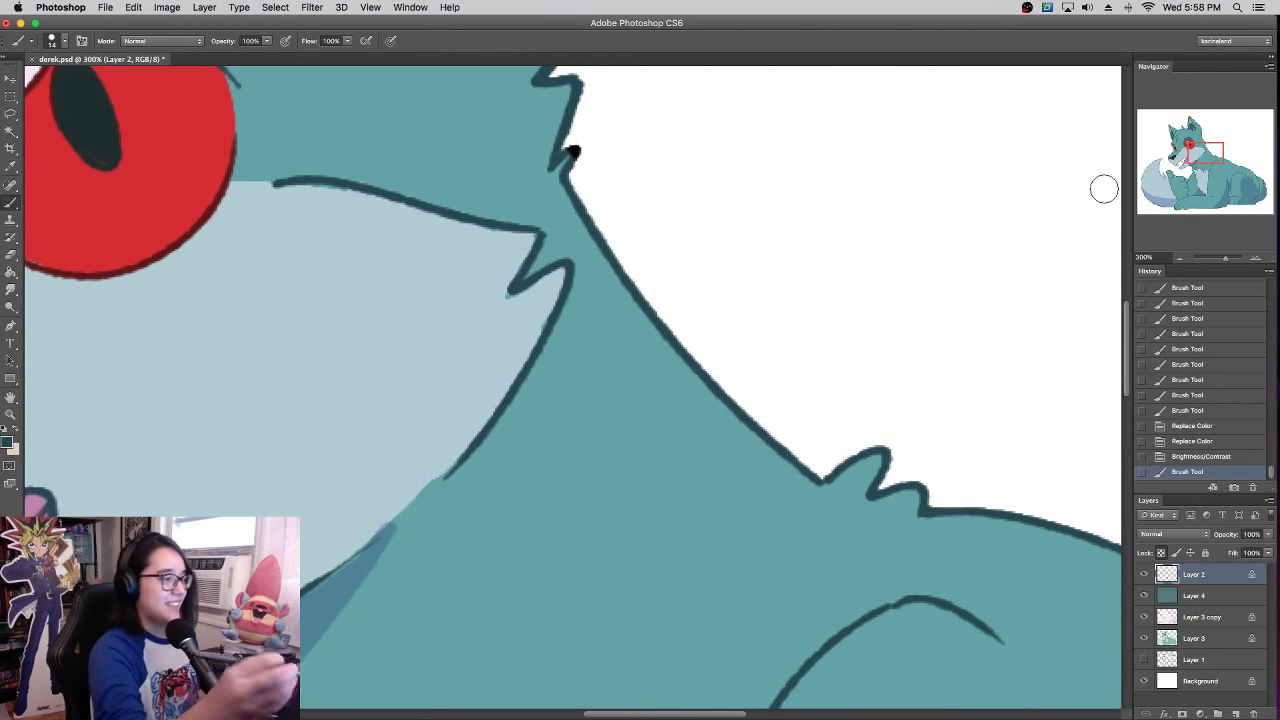
drag(586, 167, 639, 86)
- Add a new layer above Layer 2 and set up a size 20 brush with a light aqua foreground colour
drag(1222, 262, 1217, 264)
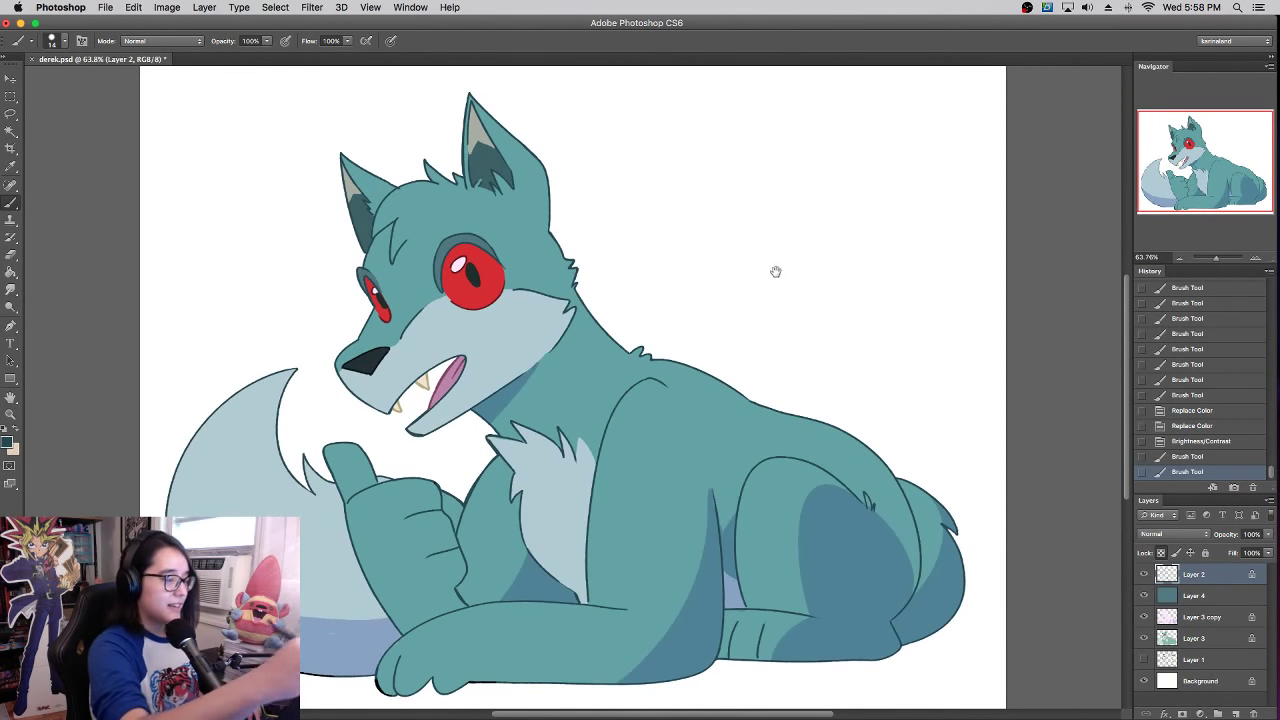
drag(775, 272, 804, 263)
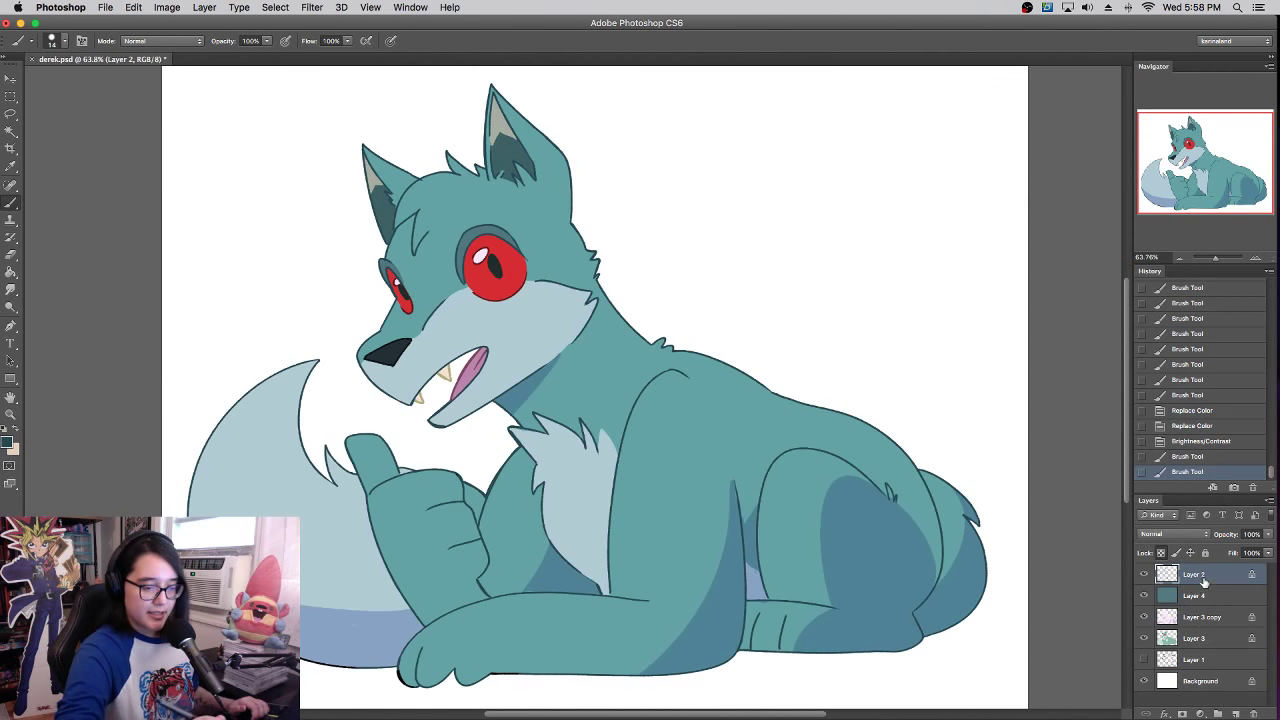
click(1236, 713)
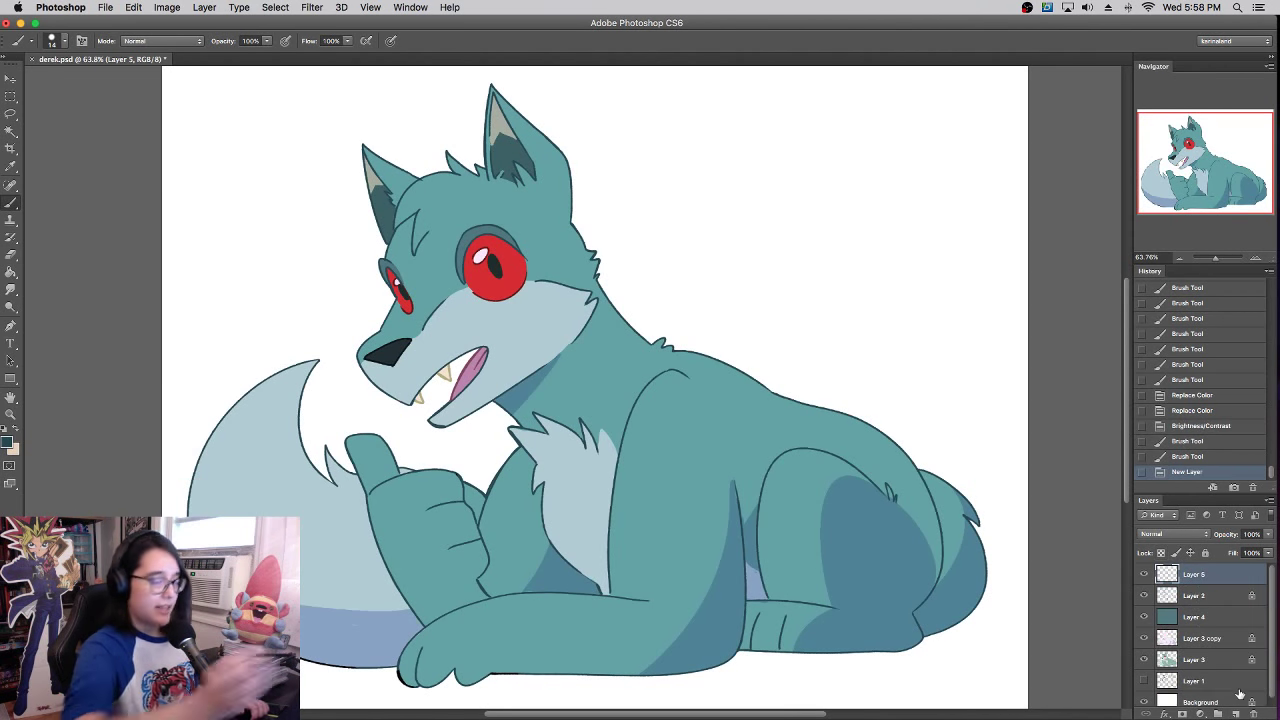
click(31, 41)
click(138, 85)
click(8, 441)
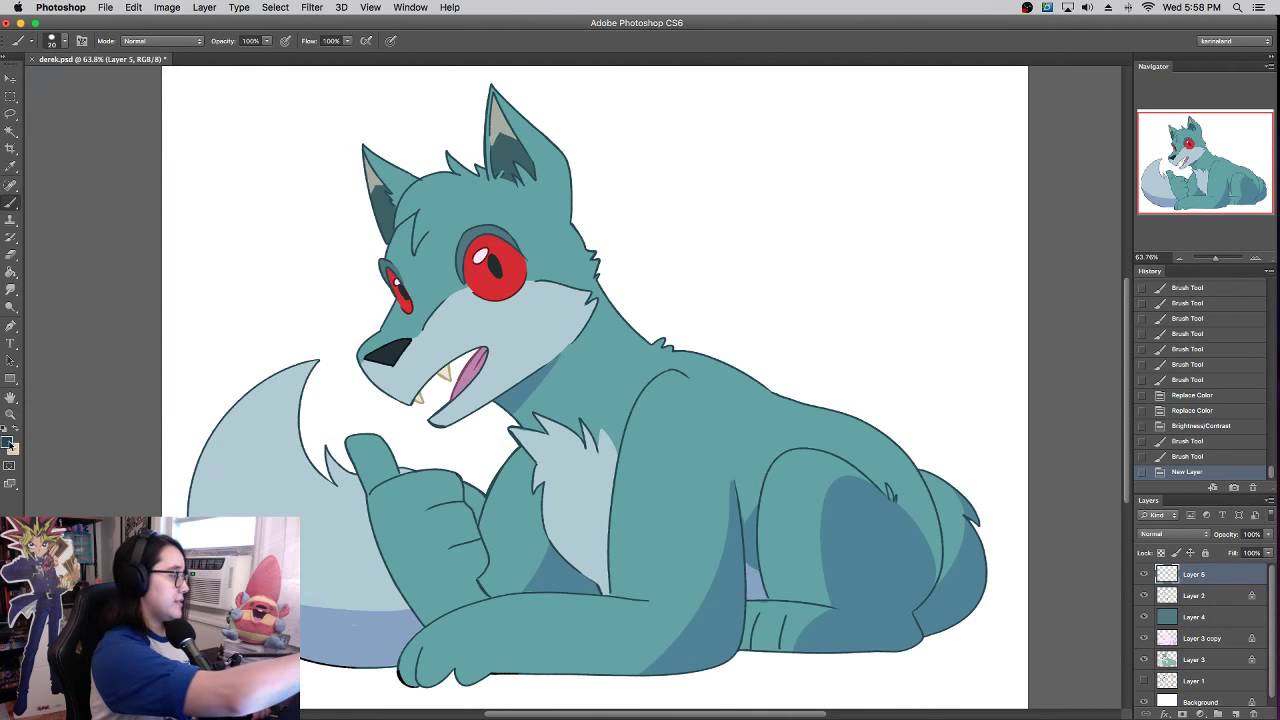
click(8, 441)
click(327, 571)
click(194, 506)
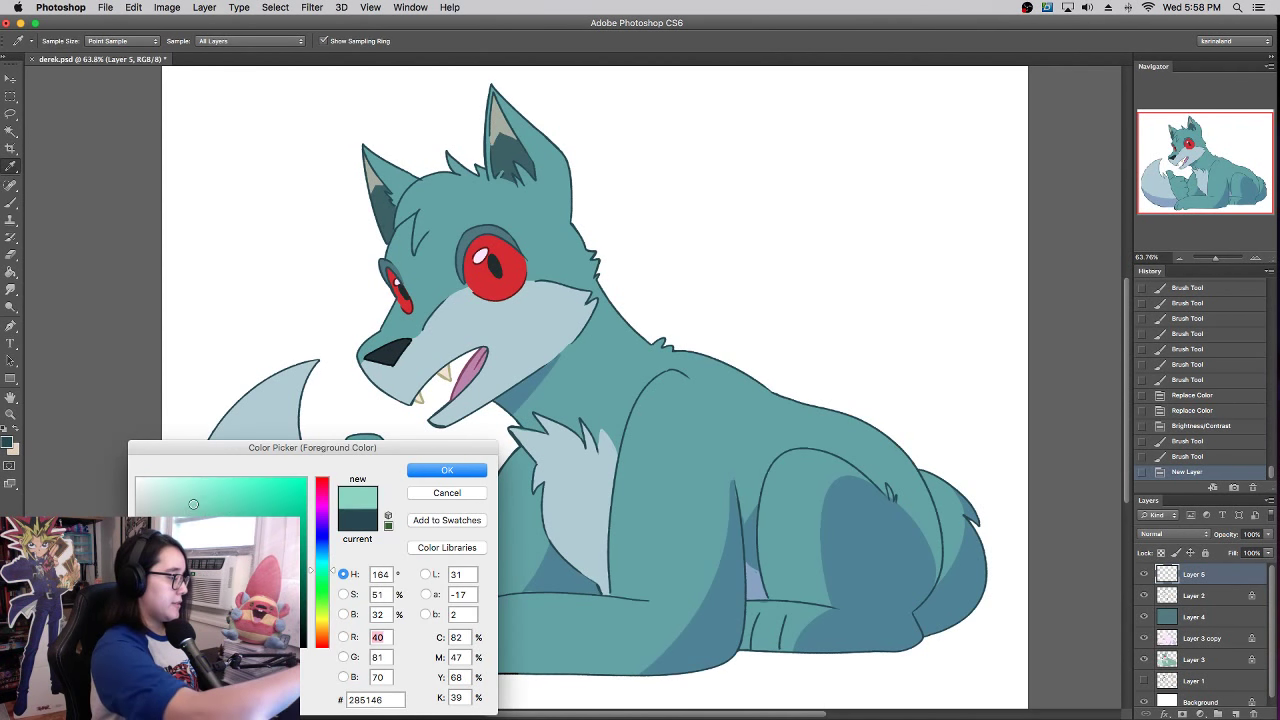
drag(325, 570, 326, 562)
click(430, 472)
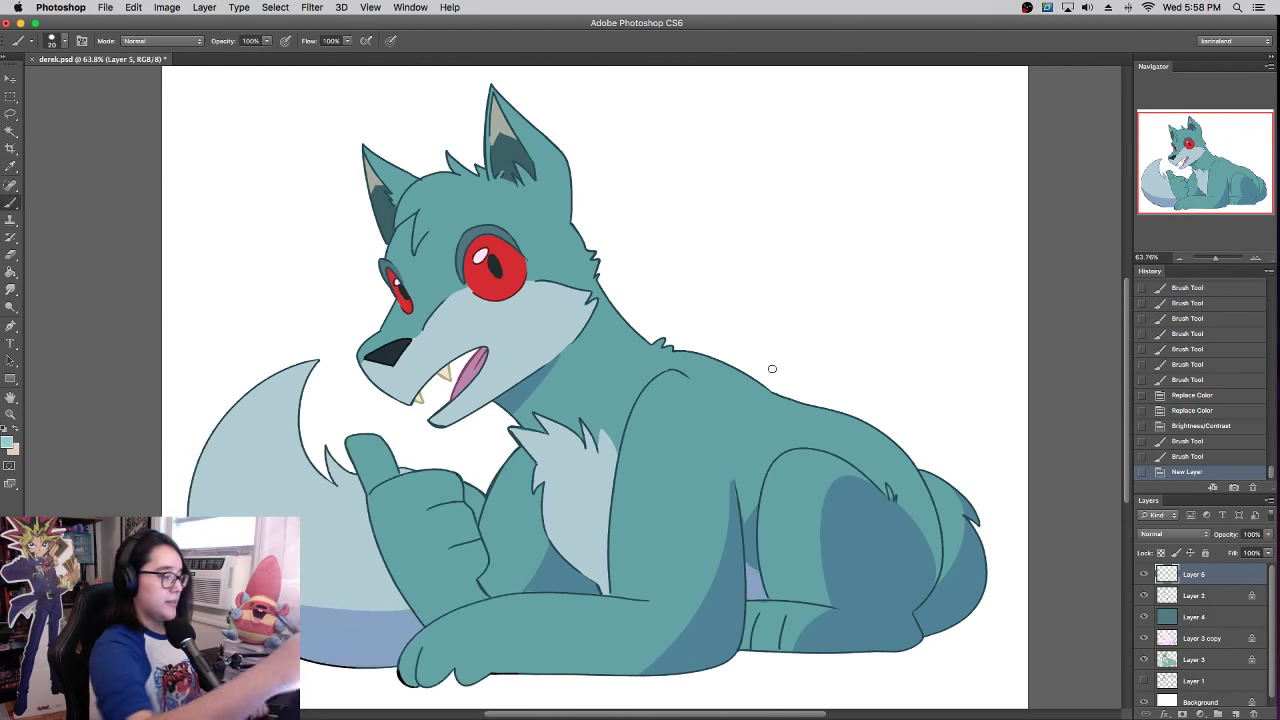
- Dot five light aqua spots of varying size along and above the wolf's back and rump
click(822, 407)
click(853, 395)
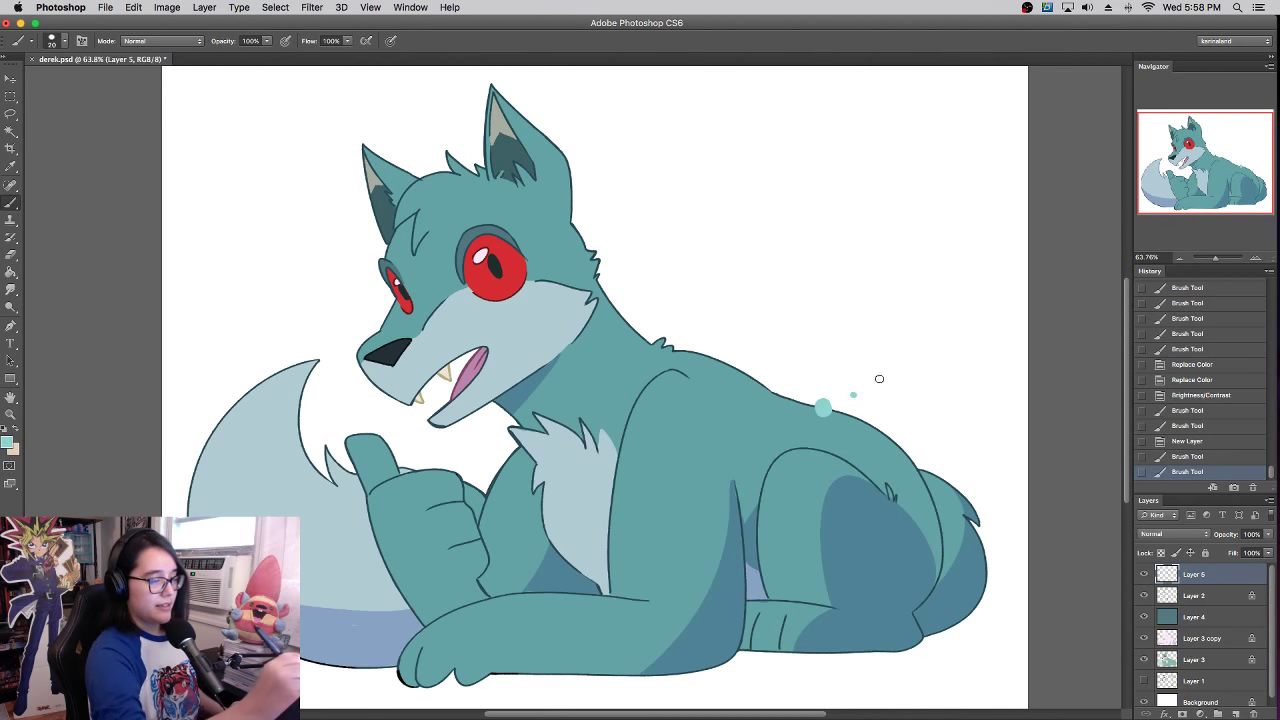
click(904, 420)
click(958, 413)
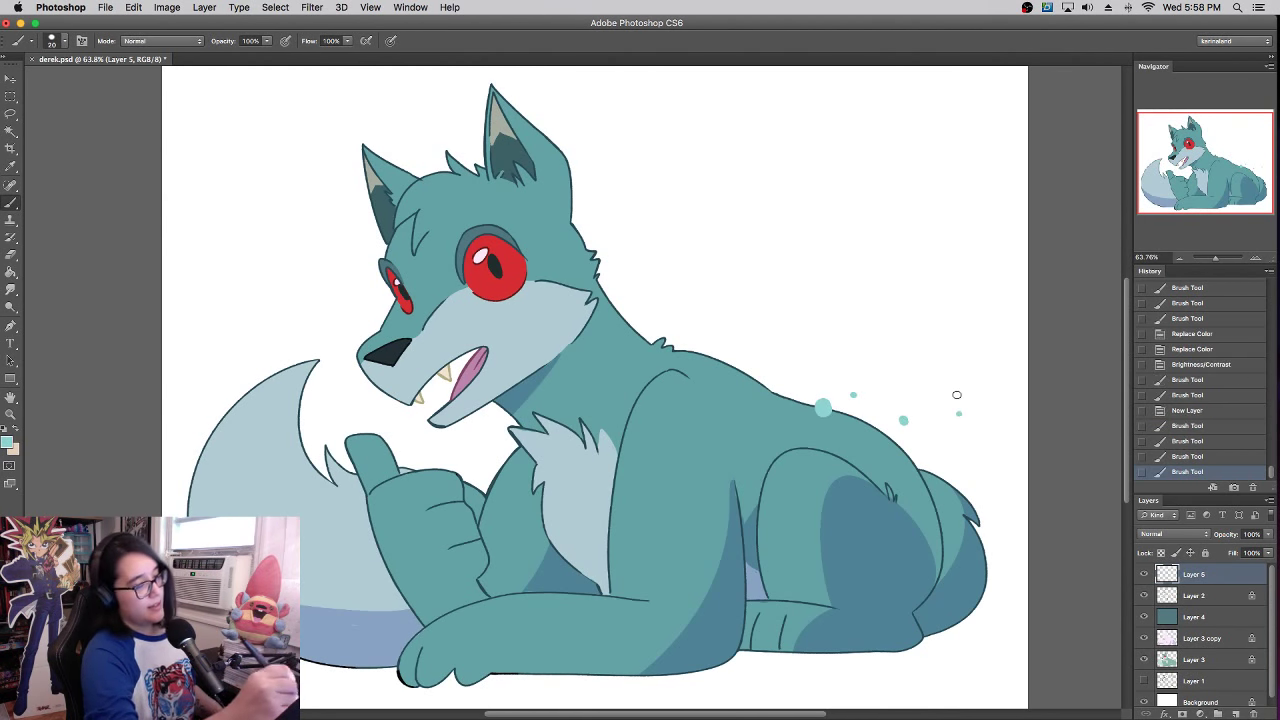
click(941, 479)
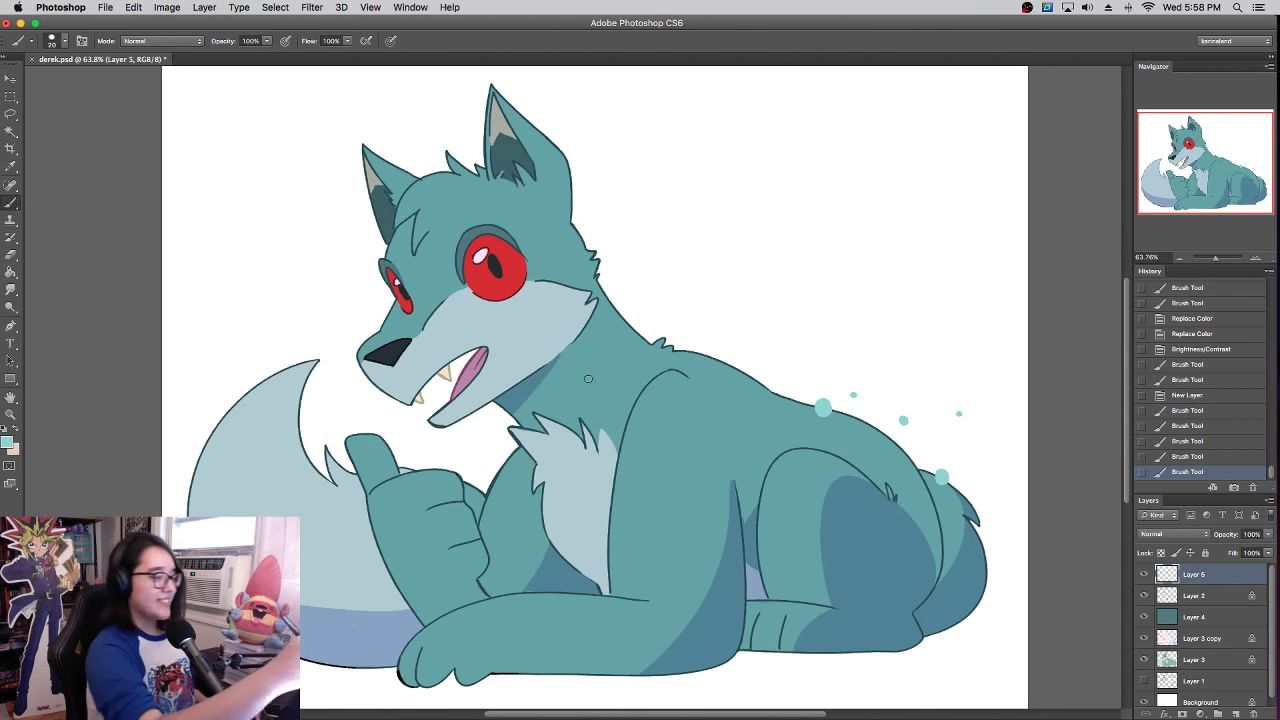
- Dot pairs of light aqua spots above the raised thumb, along the outer edge of the tail and behind the ear
click(420, 444)
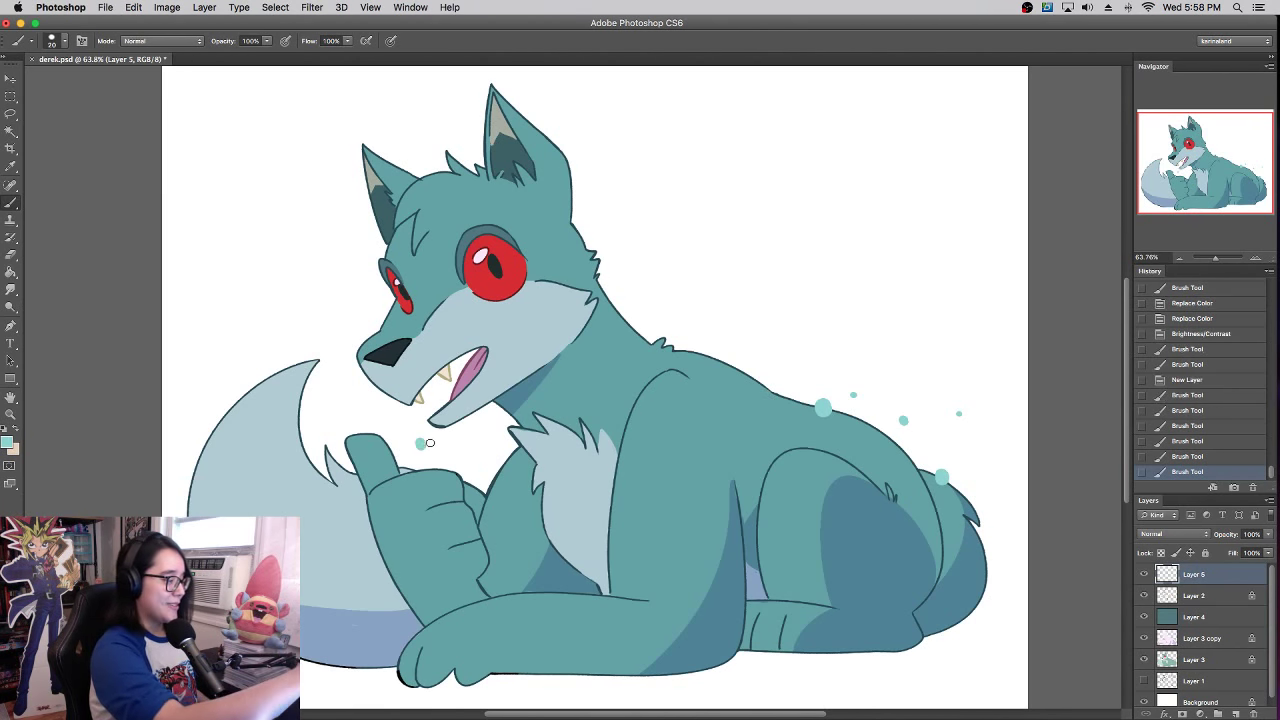
click(438, 447)
click(231, 406)
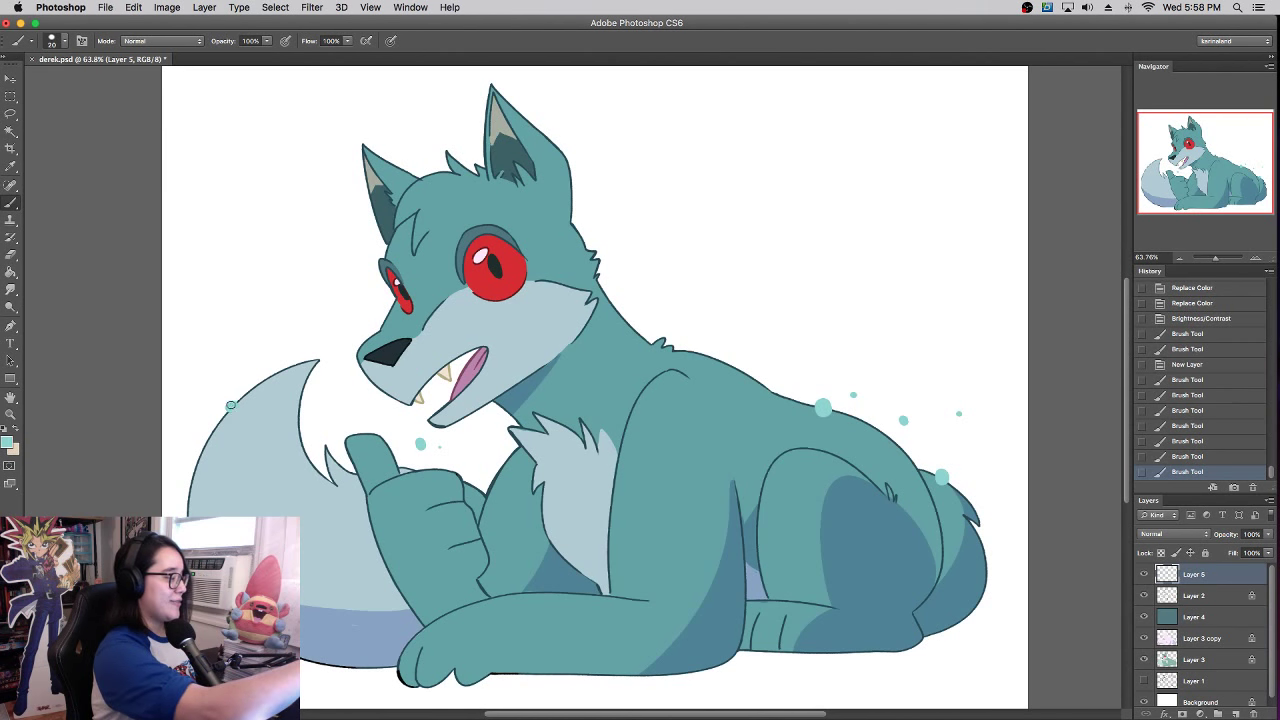
click(225, 391)
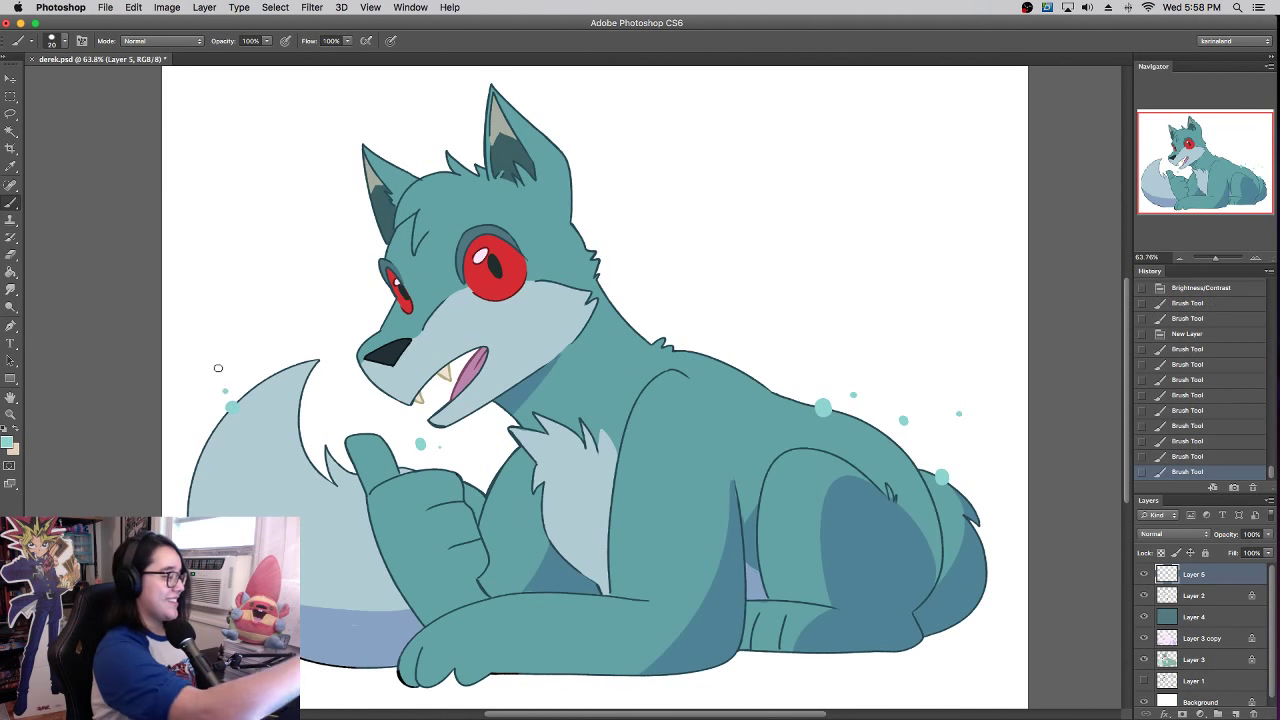
click(573, 183)
click(589, 195)
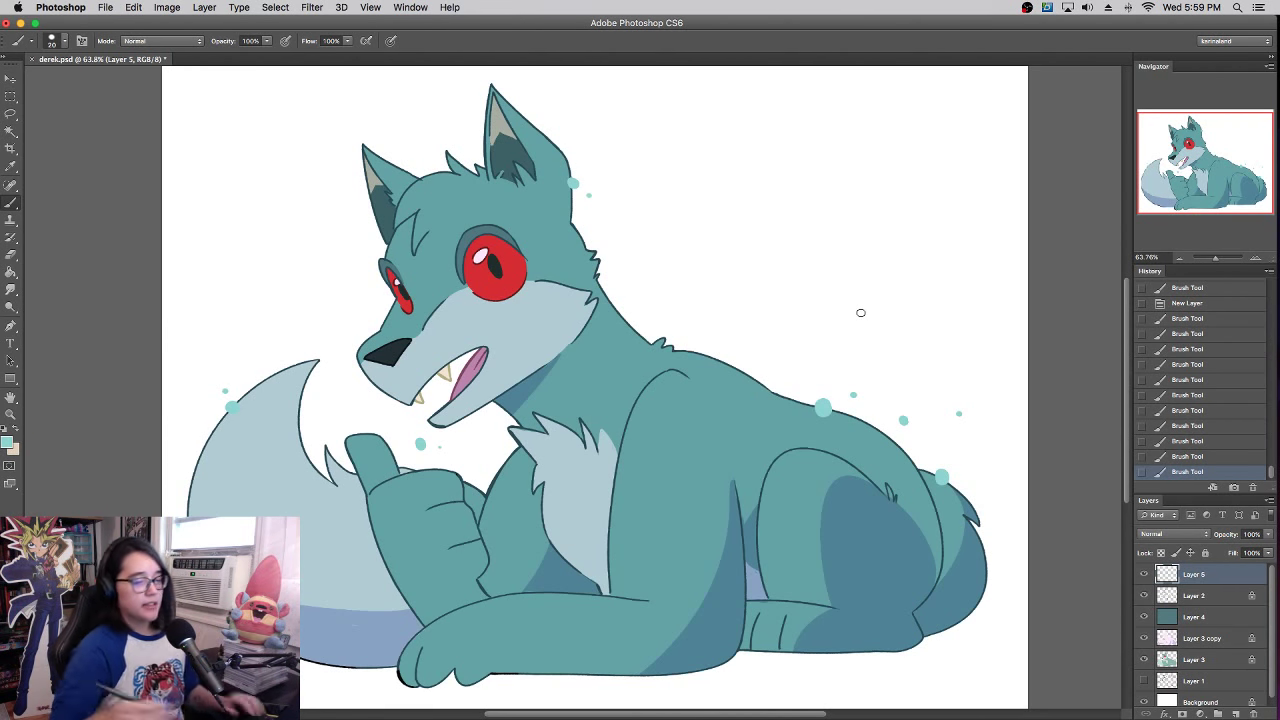
- Make Layer 3 active, lock its transparent pixels and set the foreground colour to a dark slate blue
click(1198, 661)
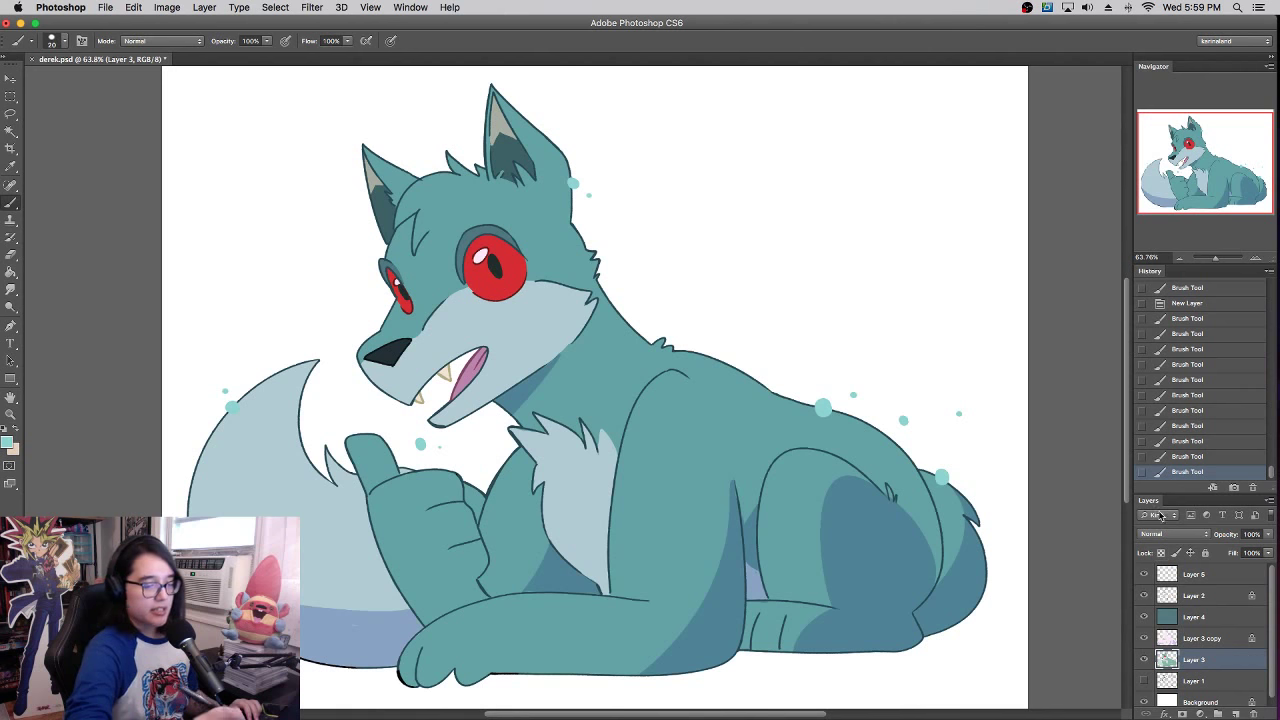
click(8, 443)
click(173, 564)
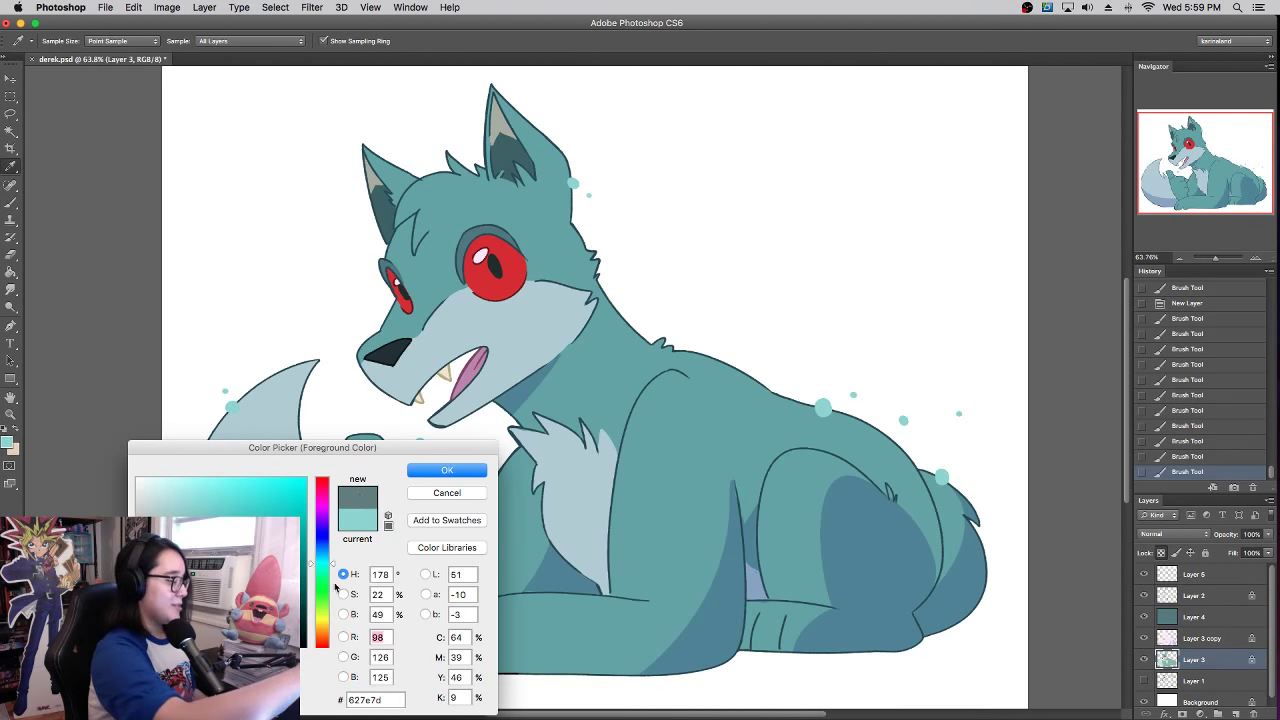
click(325, 553)
click(192, 574)
click(428, 473)
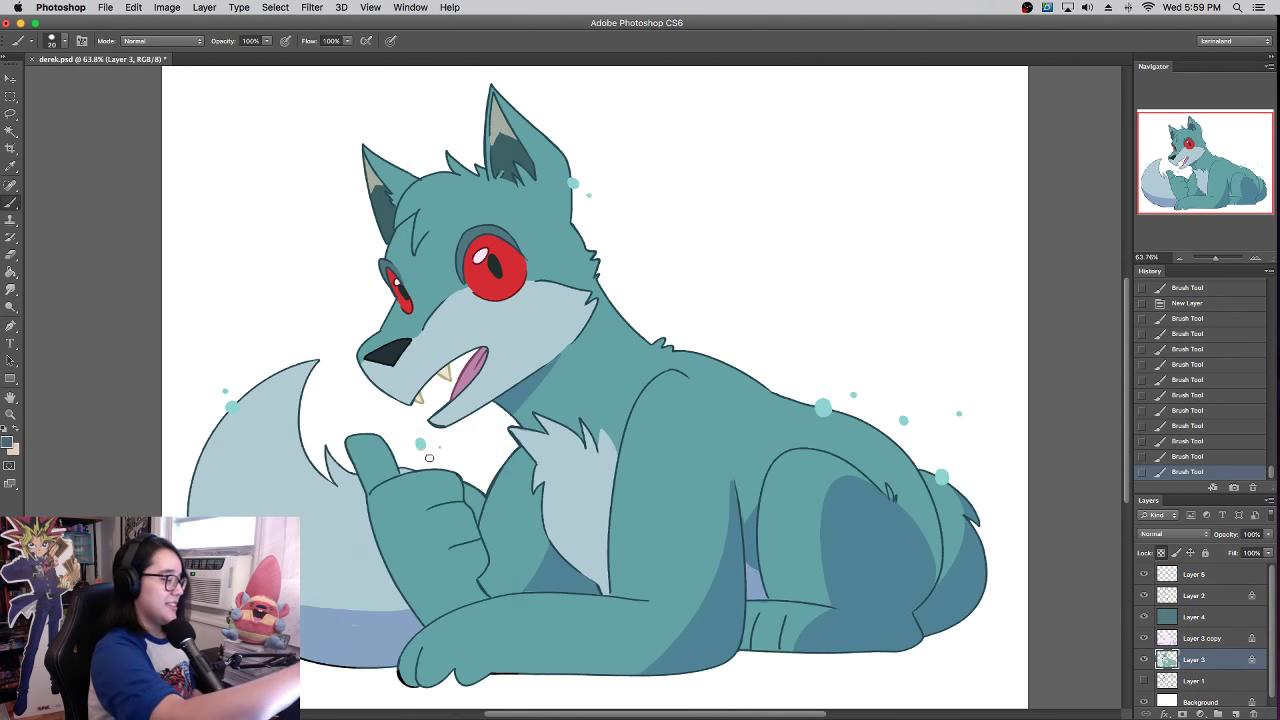
- Select the wolf's teal body fill on Layer 3 with the Magic Wand
drag(547, 538, 480, 465)
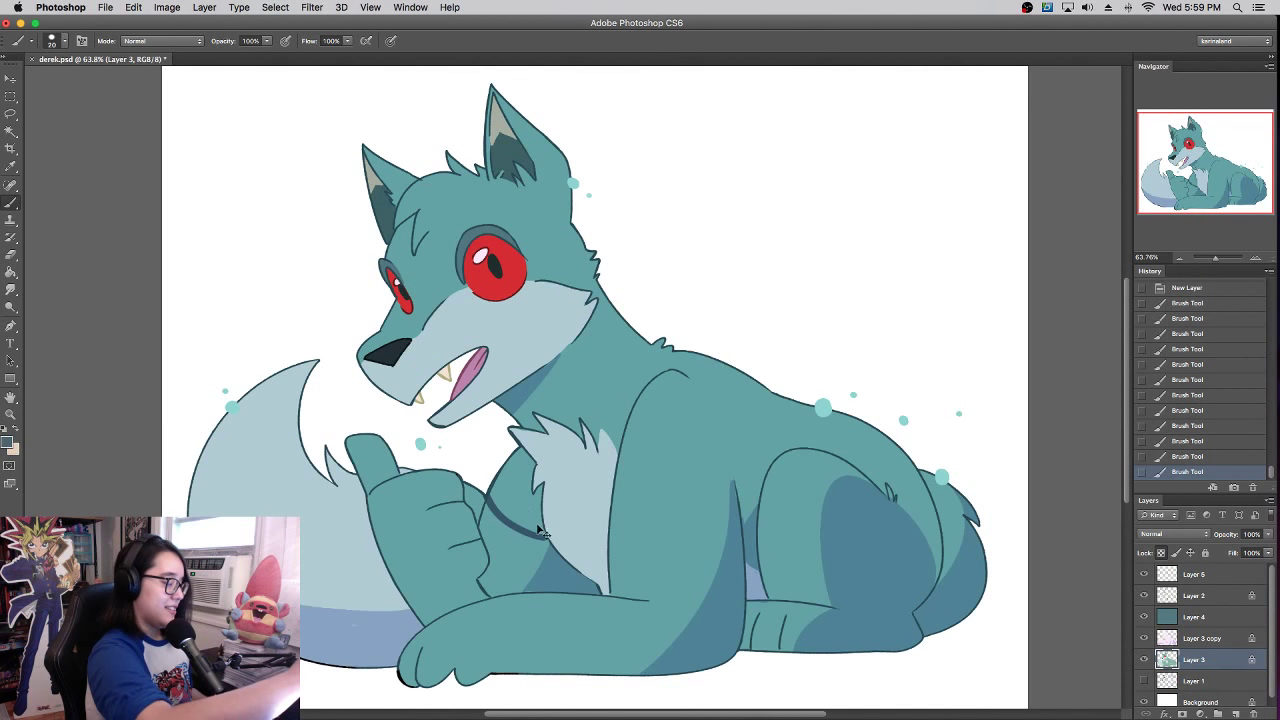
key(super+z)
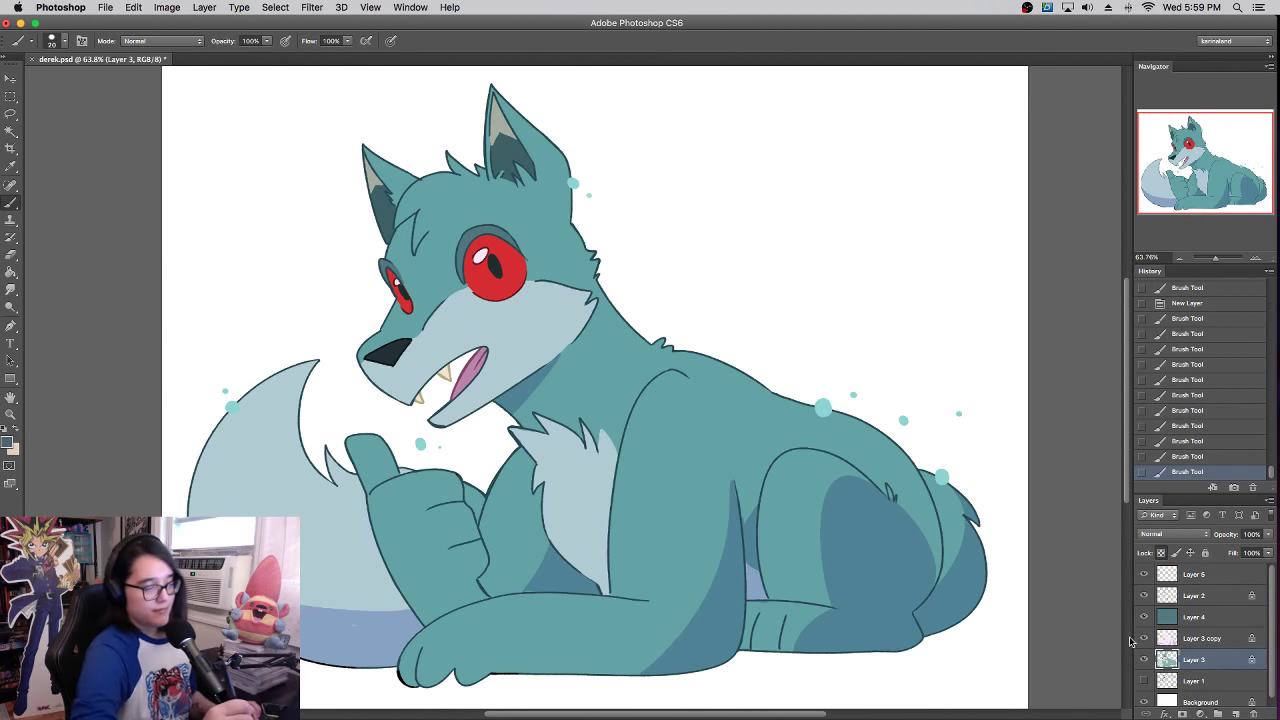
click(11, 134)
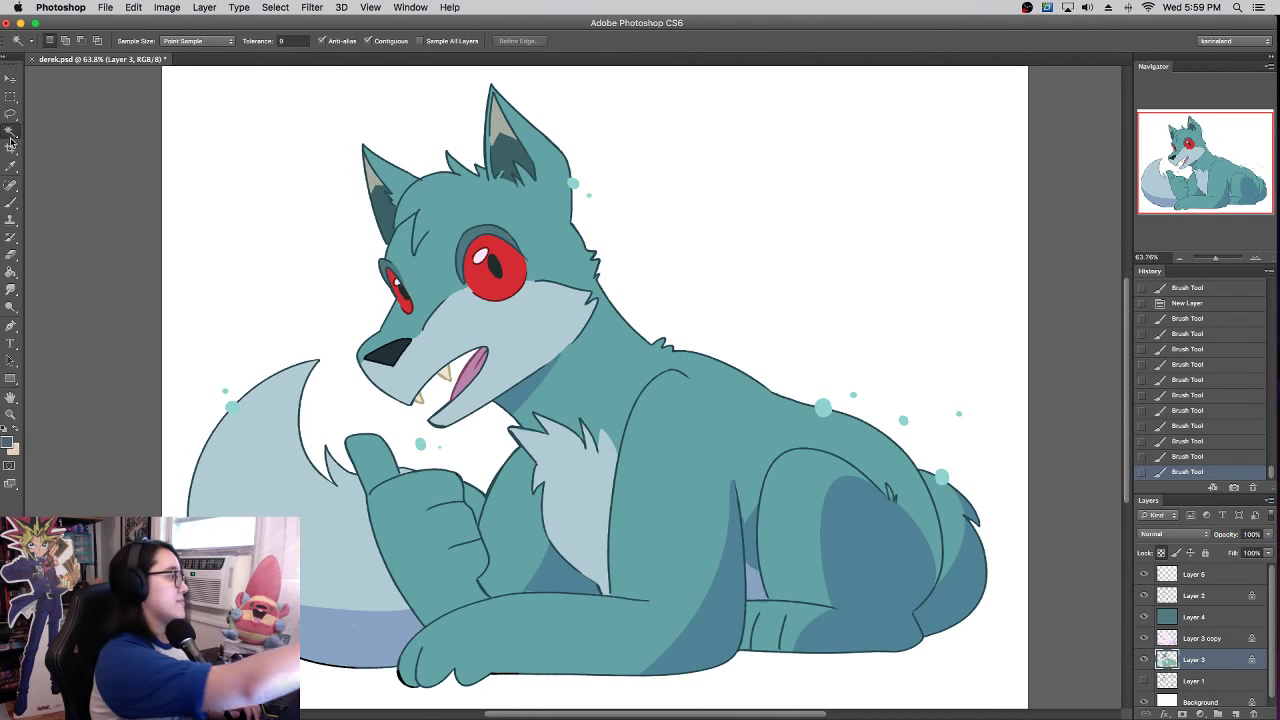
click(516, 546)
mouse_move(500, 464)
mouse_down()
mouse_move(534, 504)
mouse_move(492, 464)
mouse_move(553, 508)
mouse_move(494, 449)
mouse_move(607, 513)
mouse_move(495, 526)
mouse_move(485, 514)
mouse_move(583, 545)
mouse_move(507, 530)
mouse_move(558, 552)
mouse_up()
key(super+z)
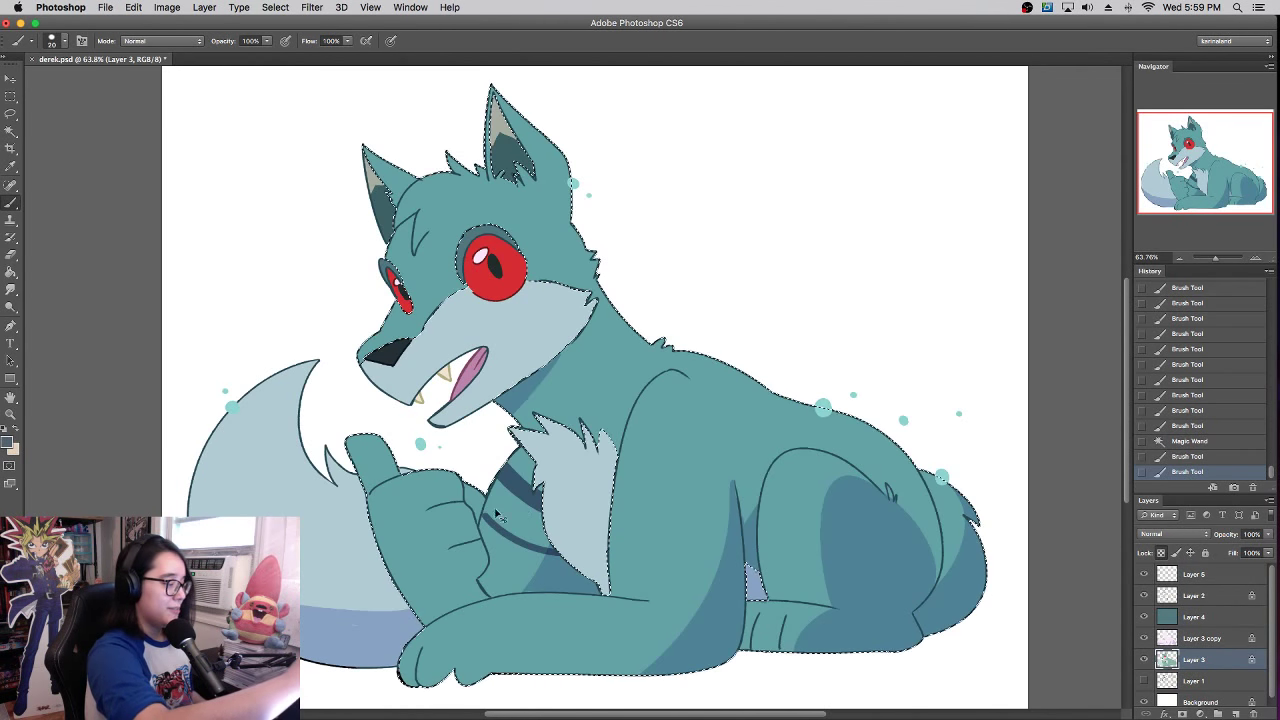
key(super+z)
drag(485, 514, 556, 550)
mouse_move(484, 512)
mouse_down()
mouse_move(597, 531)
mouse_move(486, 514)
mouse_move(554, 549)
mouse_up()
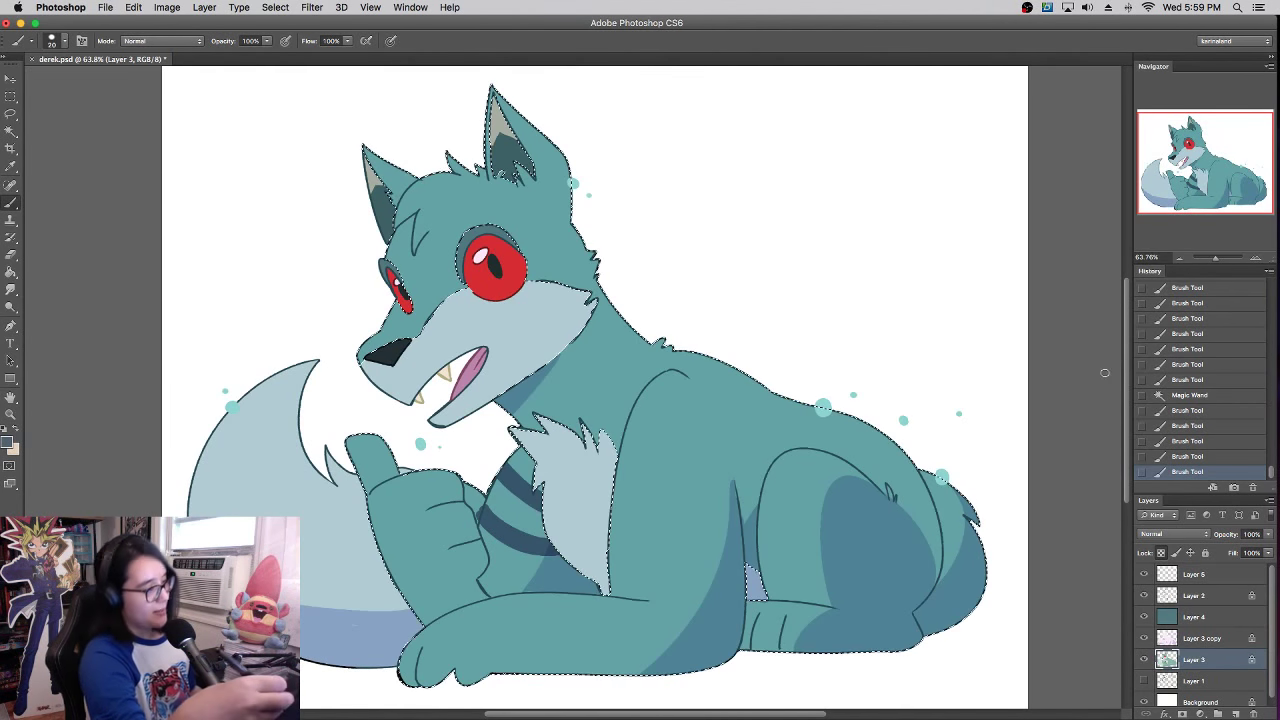
click(1187, 441)
click(1175, 424)
click(1176, 397)
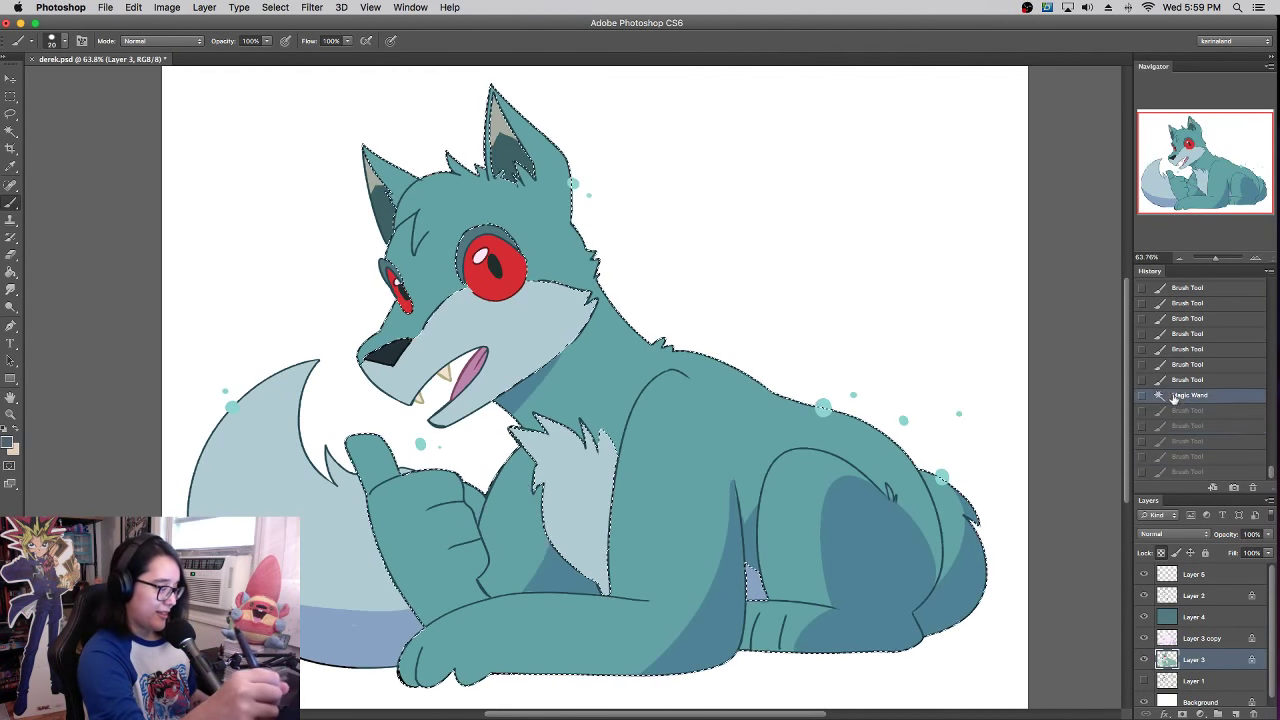
click(1177, 411)
click(1173, 399)
- Paint two dark slate-blue stripes across the upper part of the raised arm with a size 15 brush, and deselect
right_click(626, 514)
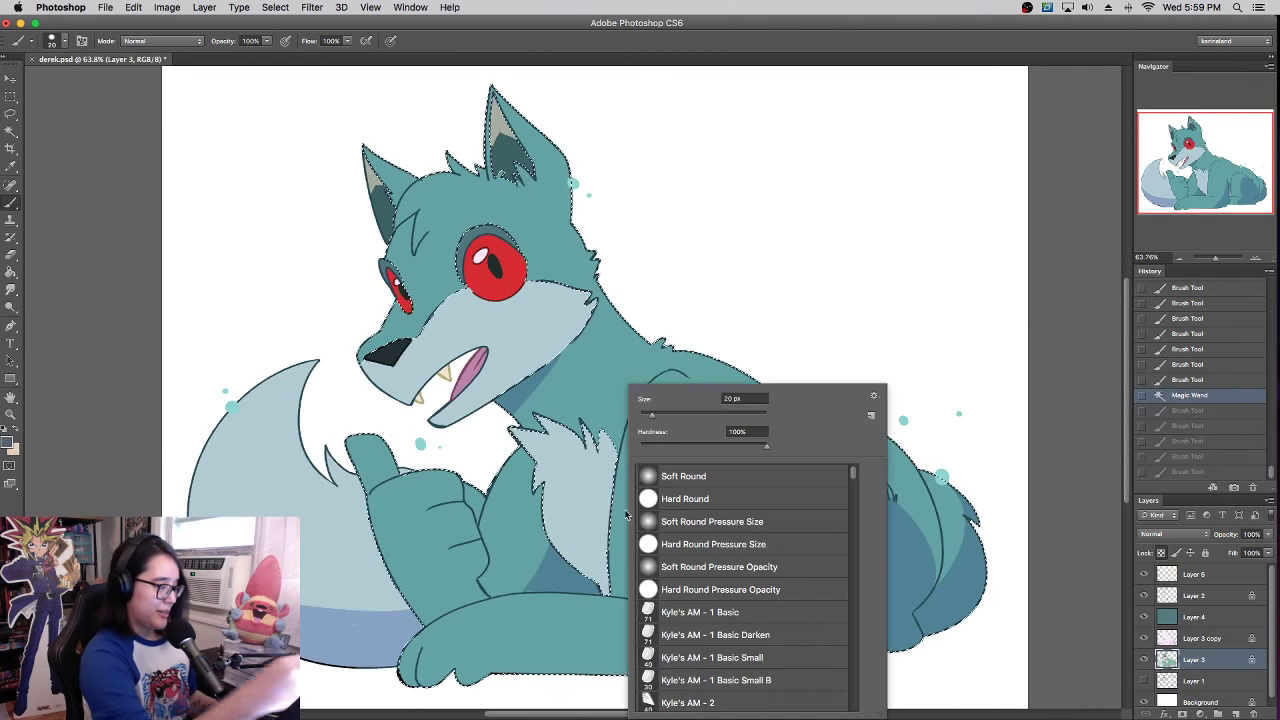
key(Return)
drag(504, 457, 541, 502)
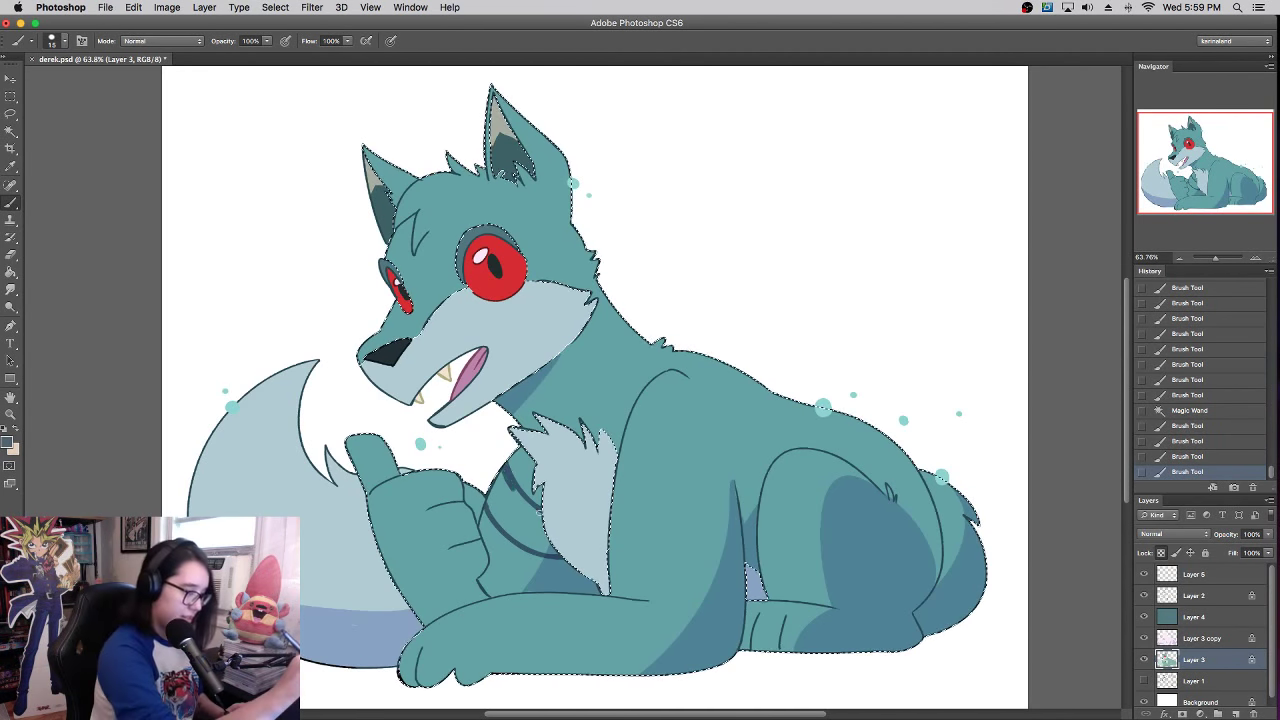
drag(512, 462, 548, 507)
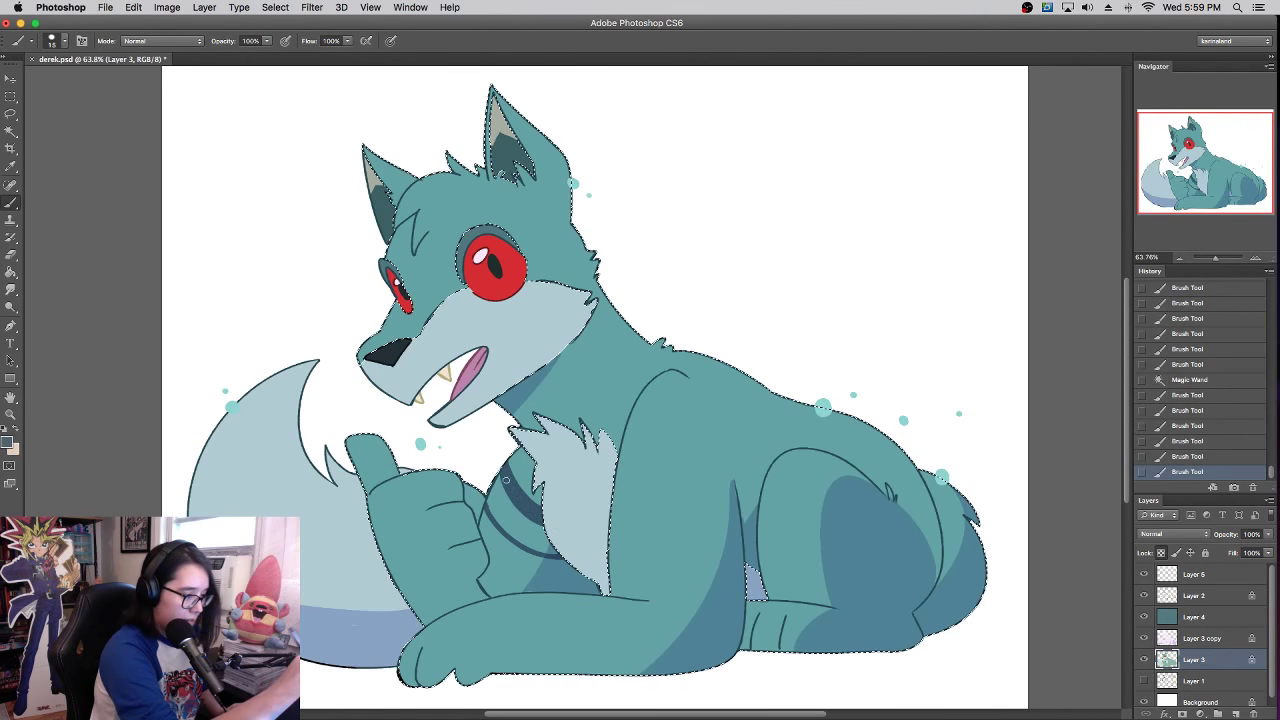
mouse_move(505, 470)
mouse_down()
mouse_move(543, 503)
mouse_move(545, 490)
mouse_move(547, 545)
mouse_up()
key(super+z)
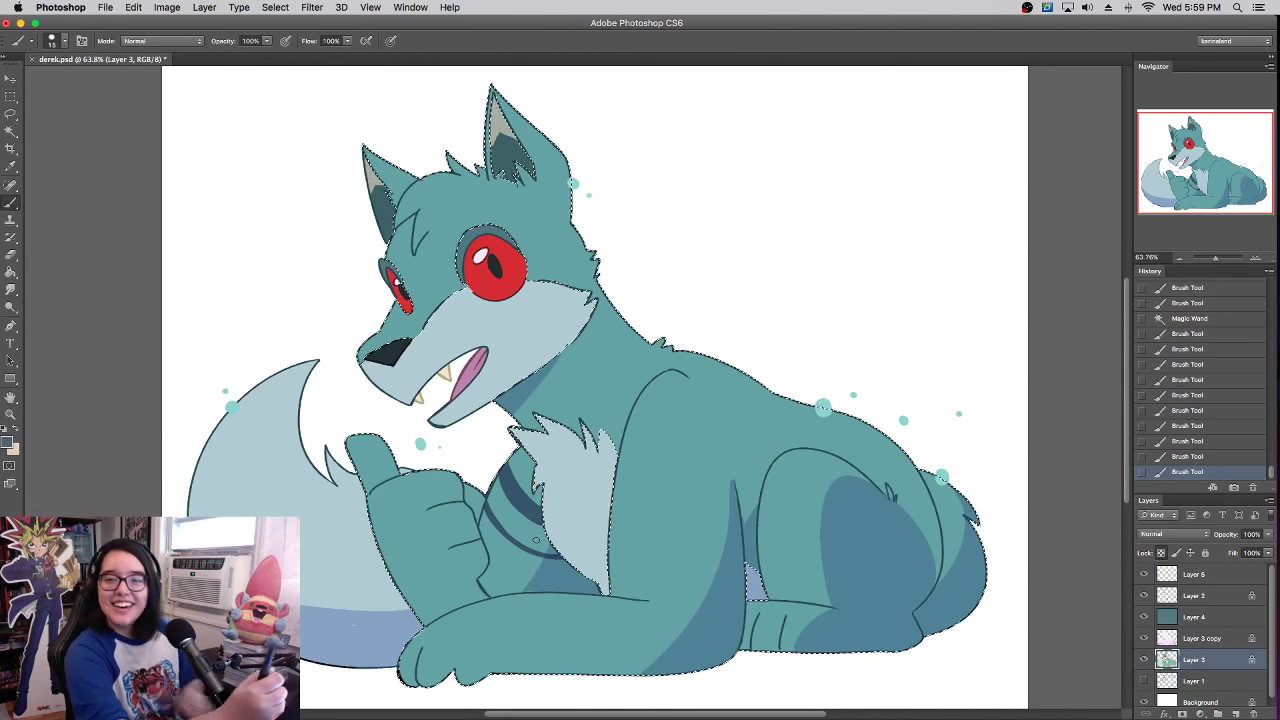
key(super+d)
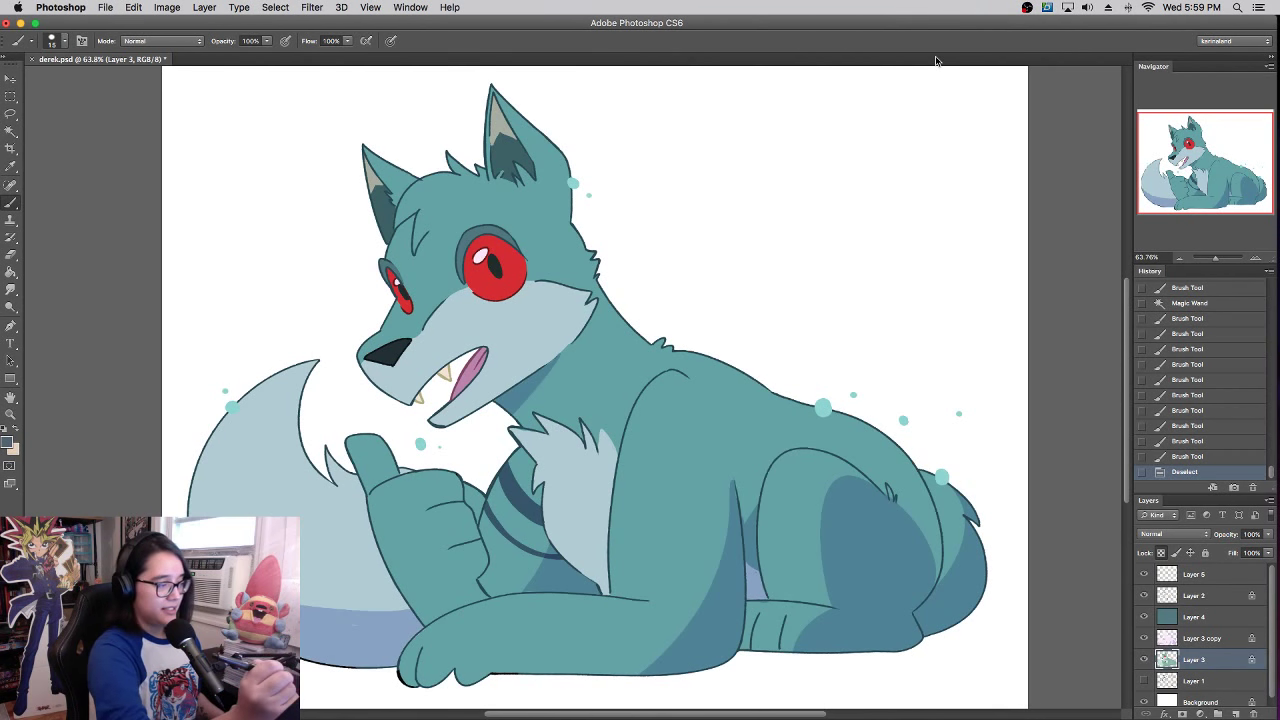
- Make Layer 5 active and set the foreground colour to a bright pink
click(1192, 575)
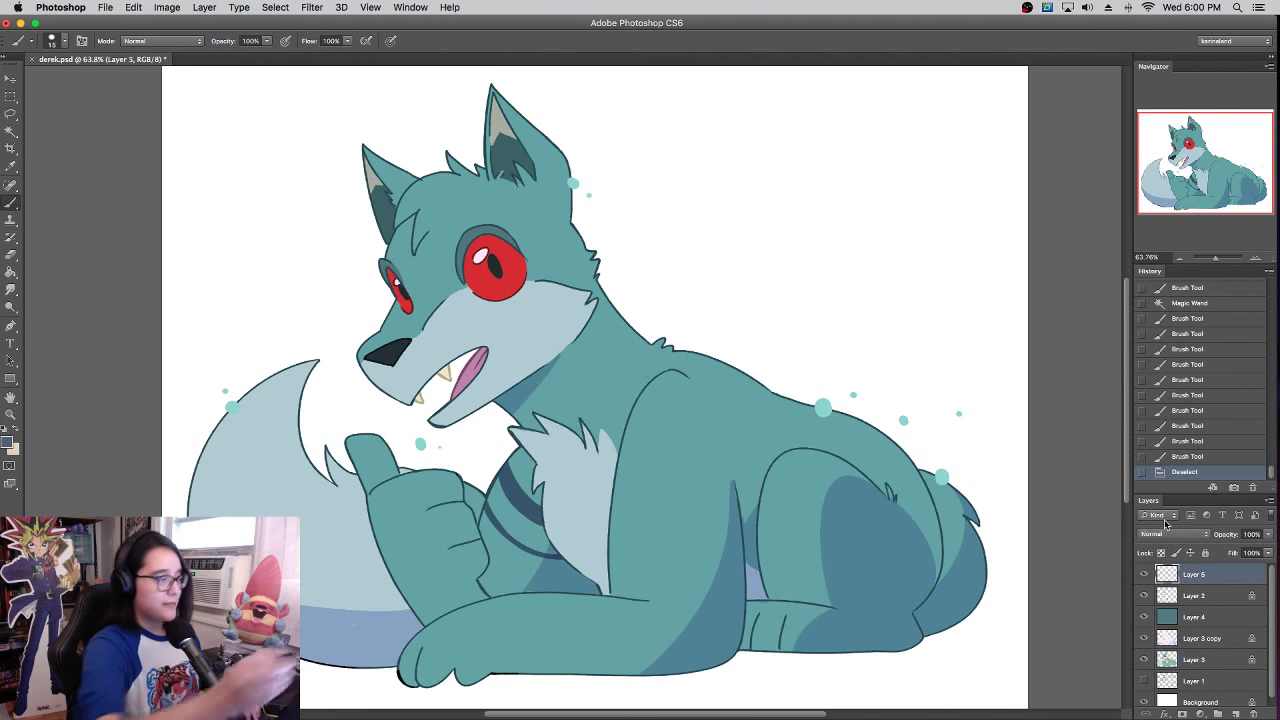
click(13, 438)
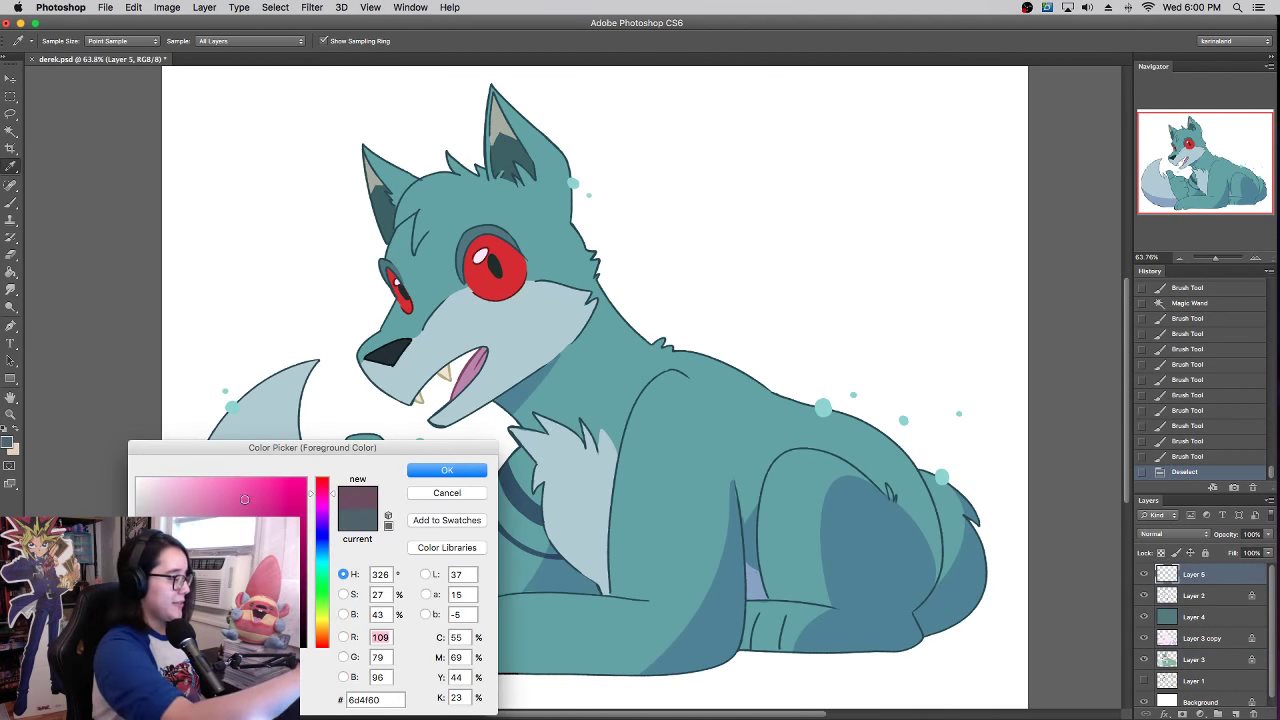
click(245, 499)
click(317, 490)
click(429, 469)
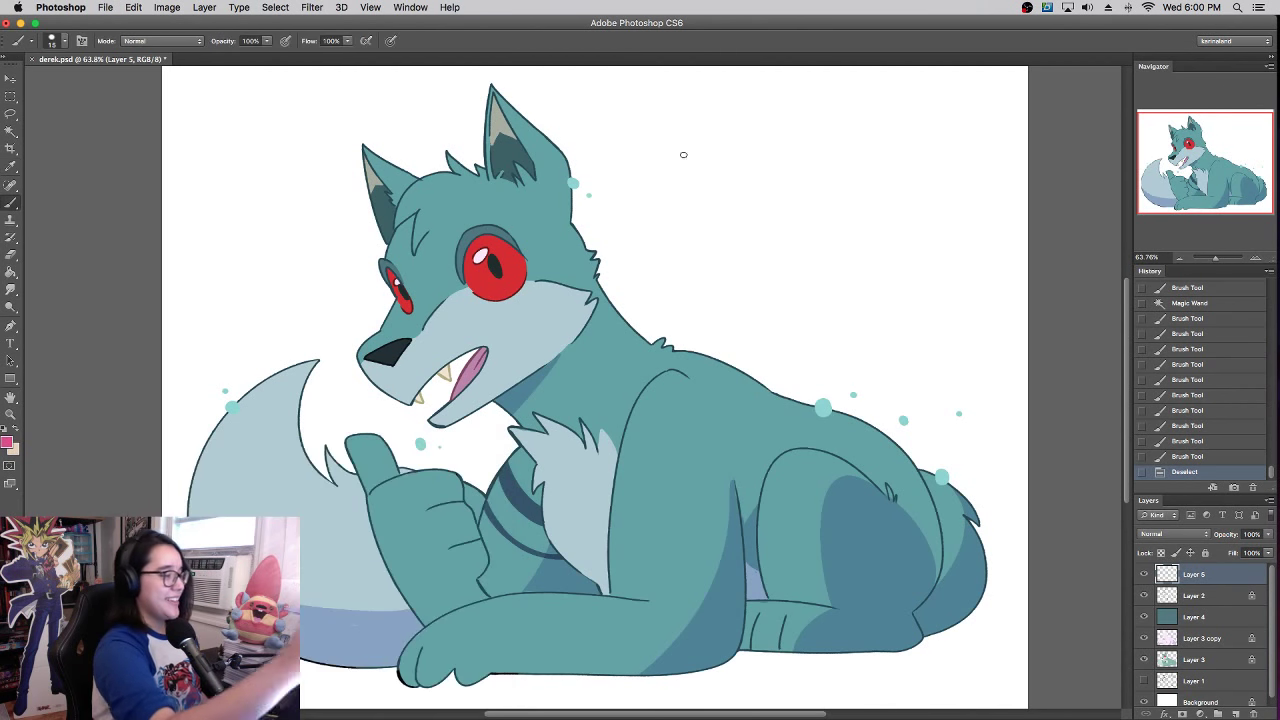
- Hand-letter the character's first name in pink capitals in the empty white area above the wolf's back
mouse_move(693, 243)
mouse_down()
mouse_move(694, 158)
mouse_move(693, 238)
mouse_move(707, 183)
mouse_move(679, 238)
mouse_move(700, 178)
mouse_move(666, 202)
mouse_move(693, 187)
mouse_up()
key(super+z)
key(super+z)
key(super+z)
drag(745, 153, 722, 202)
mouse_move(721, 178)
mouse_down()
mouse_move(744, 178)
mouse_move(752, 204)
mouse_move(772, 172)
mouse_move(809, 180)
mouse_move(856, 136)
mouse_move(856, 158)
mouse_up()
key(super+z)
mouse_move(830, 193)
mouse_down()
mouse_move(857, 185)
mouse_move(884, 128)
mouse_move(918, 172)
mouse_up()
drag(919, 114, 889, 149)
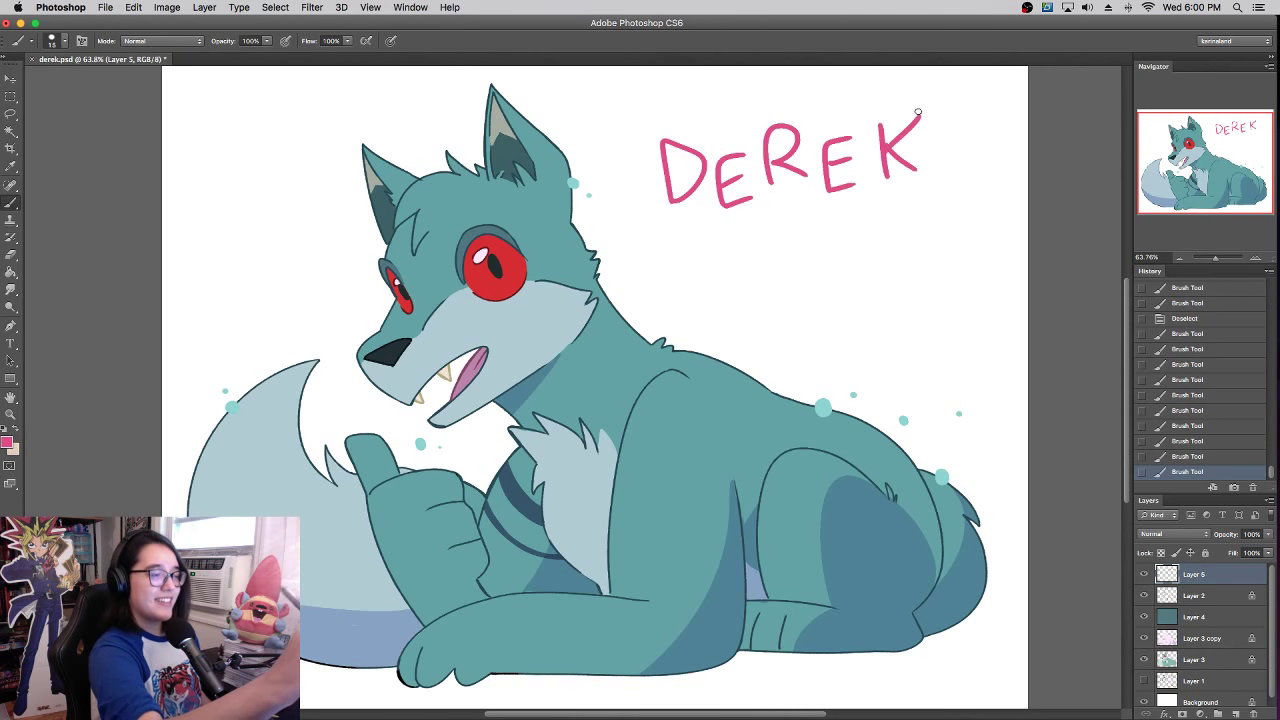
- Hand-letter the character's last name and an exclamation mark in pink beneath the first name
mouse_move(720, 240)
mouse_down()
mouse_move(724, 294)
mouse_move(760, 282)
mouse_up()
mouse_move(744, 236)
mouse_down()
mouse_move(726, 266)
mouse_move(798, 282)
mouse_move(786, 256)
mouse_move(837, 270)
mouse_move(870, 212)
mouse_move(868, 236)
mouse_up()
drag(856, 270, 882, 264)
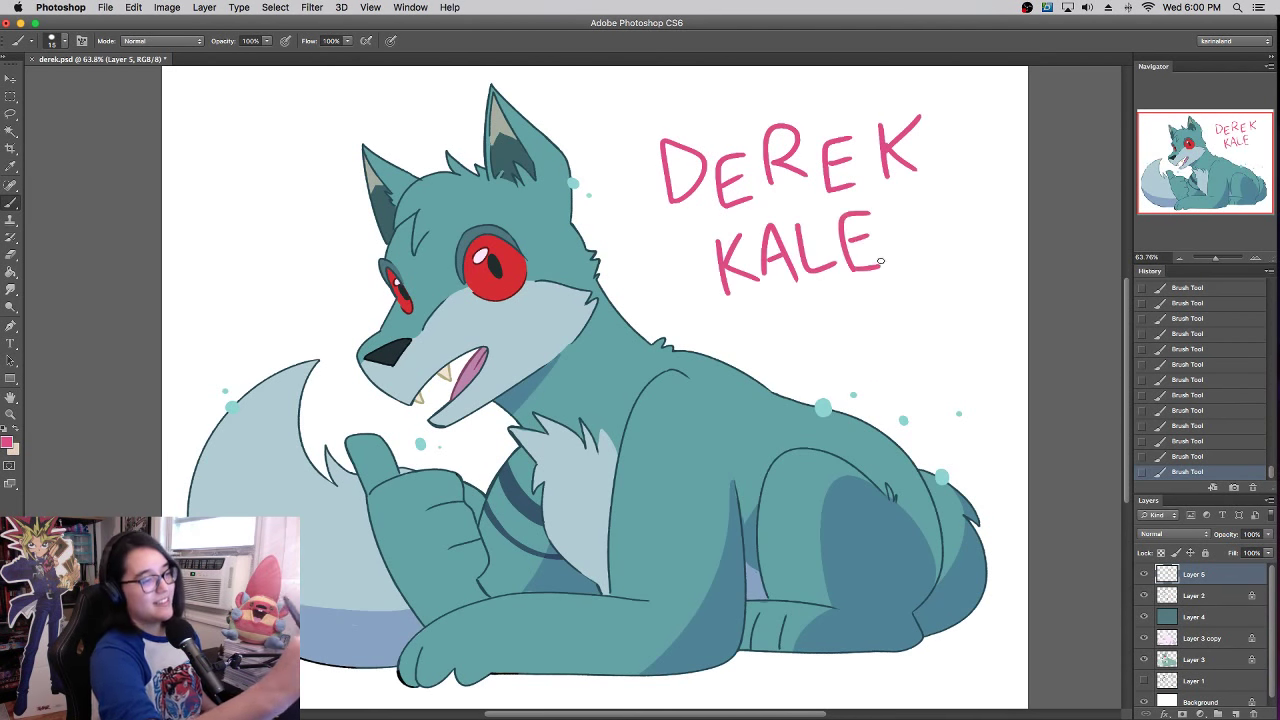
drag(902, 195, 906, 234)
click(906, 244)
click(908, 252)
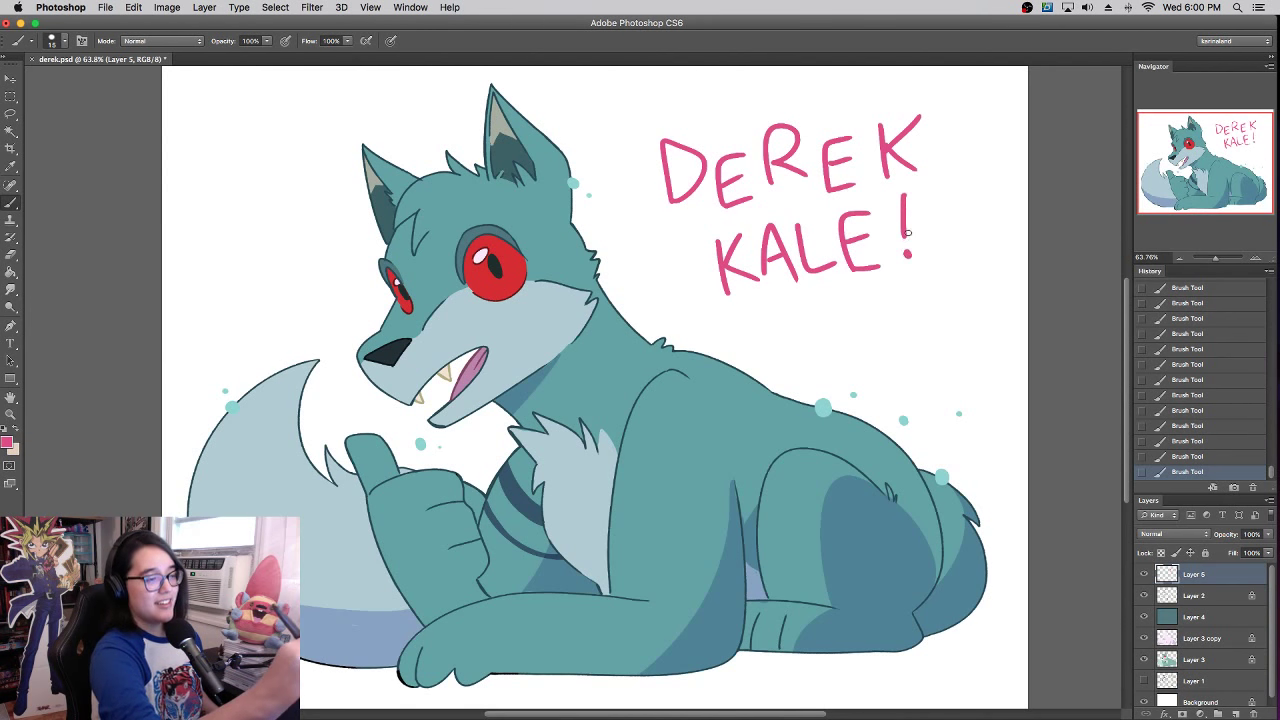
- Thicken all the pink letters of both names and the exclamation mark into bold strokes
mouse_move(673, 181)
mouse_down()
mouse_move(671, 147)
mouse_move(681, 193)
mouse_move(697, 170)
mouse_move(671, 147)
mouse_move(671, 185)
mouse_move(667, 145)
mouse_move(682, 192)
mouse_move(692, 153)
mouse_move(668, 150)
mouse_move(678, 197)
mouse_move(672, 153)
mouse_move(722, 178)
mouse_up()
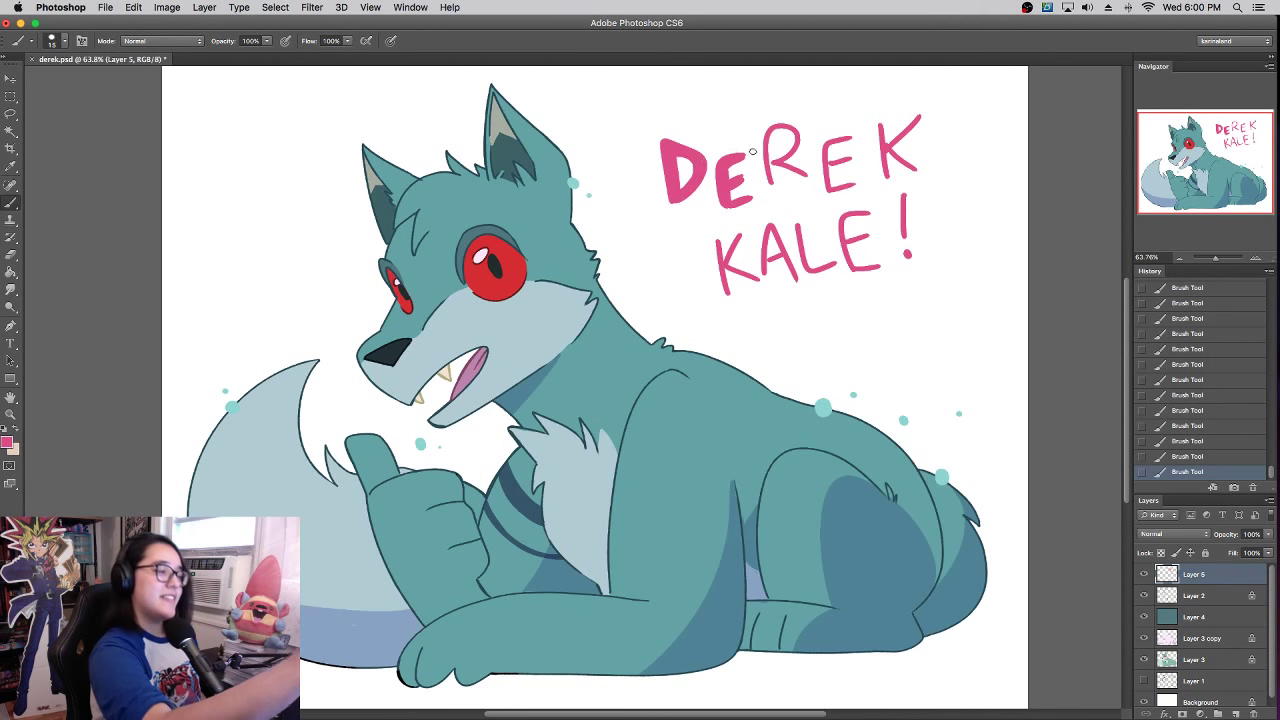
mouse_move(764, 150)
mouse_down()
mouse_move(791, 131)
mouse_move(778, 158)
mouse_move(770, 136)
mouse_move(775, 185)
mouse_move(772, 141)
mouse_move(800, 151)
mouse_move(789, 164)
mouse_move(805, 174)
mouse_move(832, 152)
mouse_move(831, 181)
mouse_move(829, 145)
mouse_move(849, 140)
mouse_move(852, 181)
mouse_up()
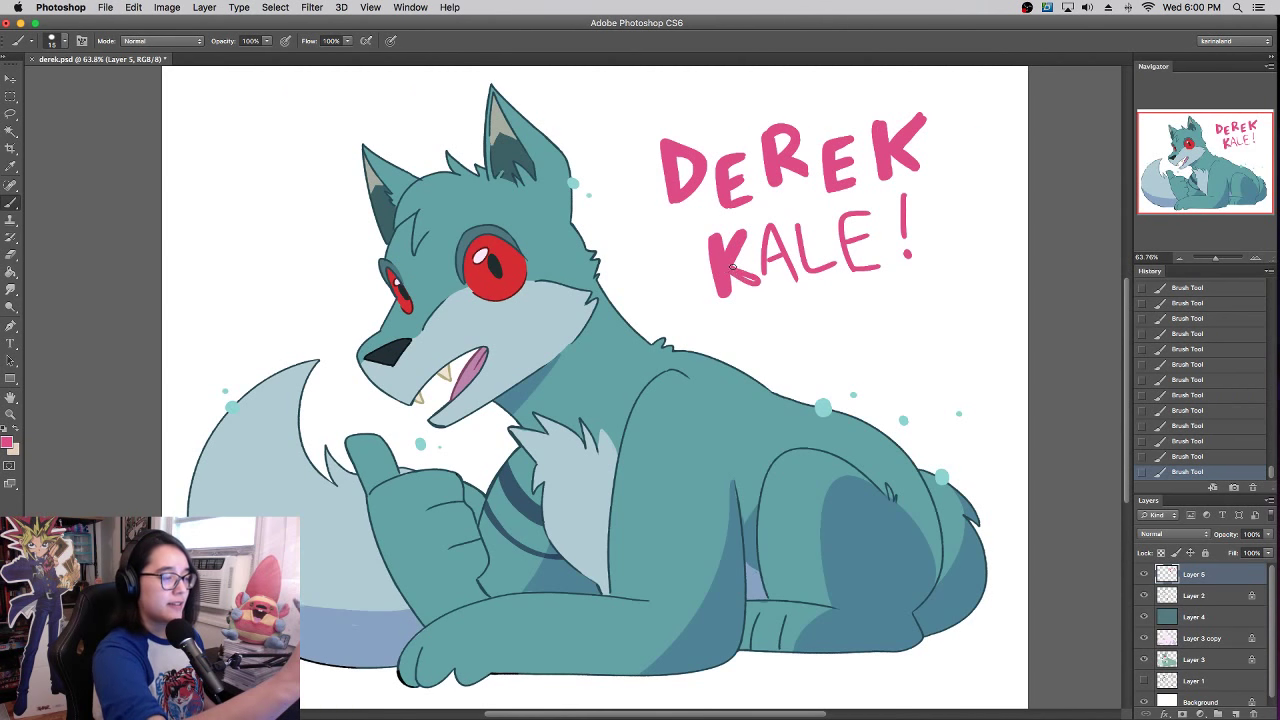
mouse_move(762, 270)
mouse_down()
mouse_move(775, 223)
mouse_move(796, 276)
mouse_move(770, 262)
mouse_move(799, 249)
mouse_move(810, 268)
mouse_move(800, 226)
mouse_move(828, 263)
mouse_up()
drag(848, 218, 853, 261)
drag(773, 231, 796, 279)
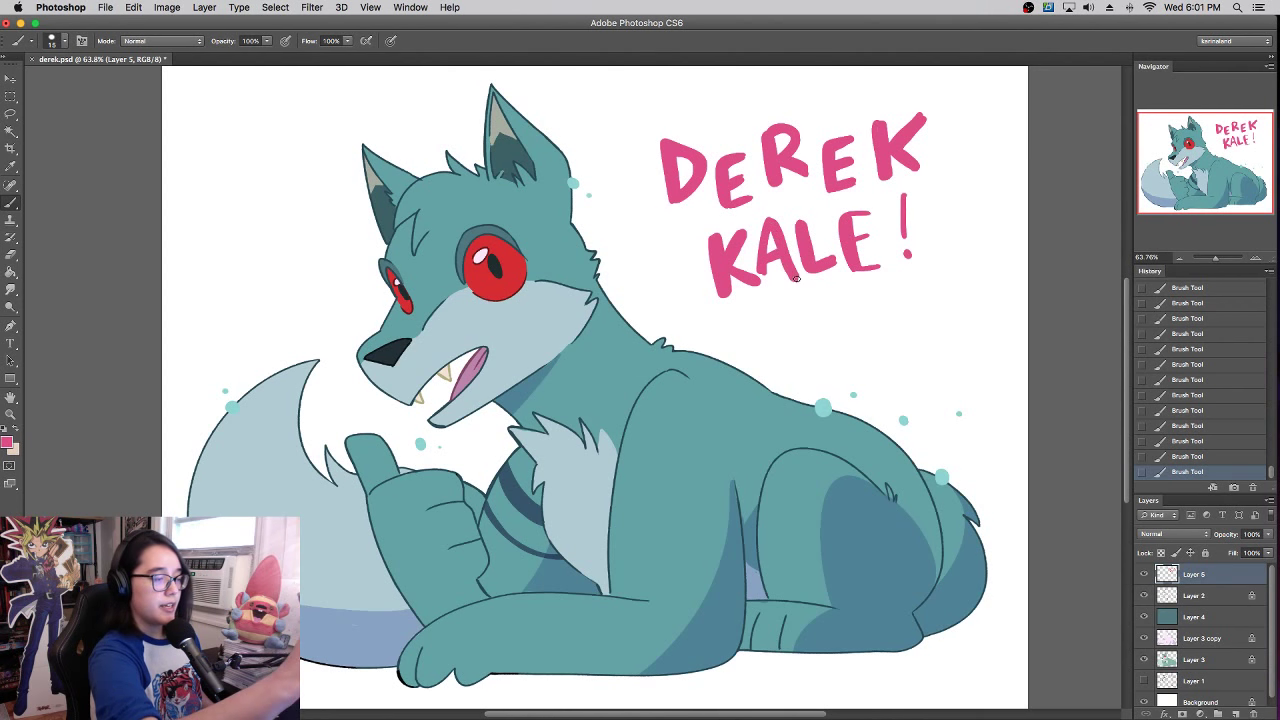
mouse_move(867, 249)
mouse_down()
mouse_move(855, 219)
mouse_move(868, 214)
mouse_move(852, 214)
mouse_move(907, 237)
mouse_move(909, 193)
mouse_up()
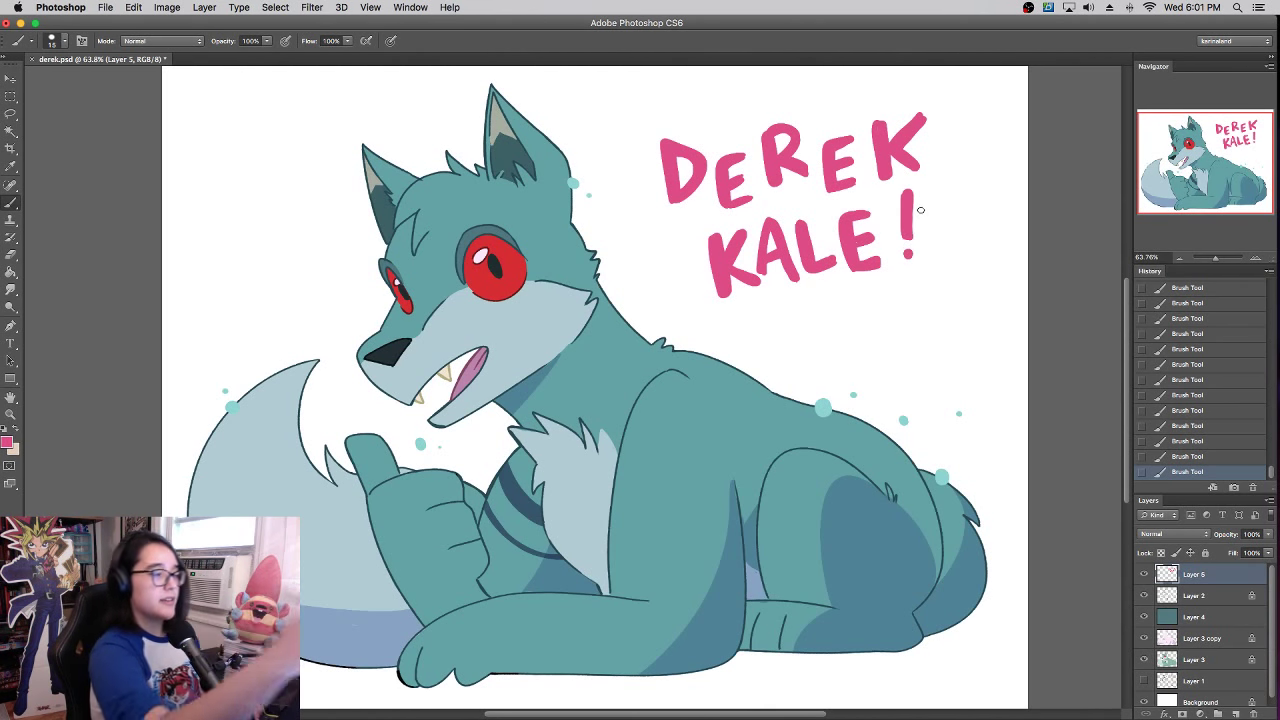
- Clean up the edges and stroke ends of the pink lettering with the Eraser, and save the document
key(e)
mouse_move(753, 194)
mouse_down()
mouse_move(755, 207)
mouse_move(748, 163)
mouse_move(776, 187)
mouse_move(807, 183)
mouse_up()
drag(851, 125, 851, 145)
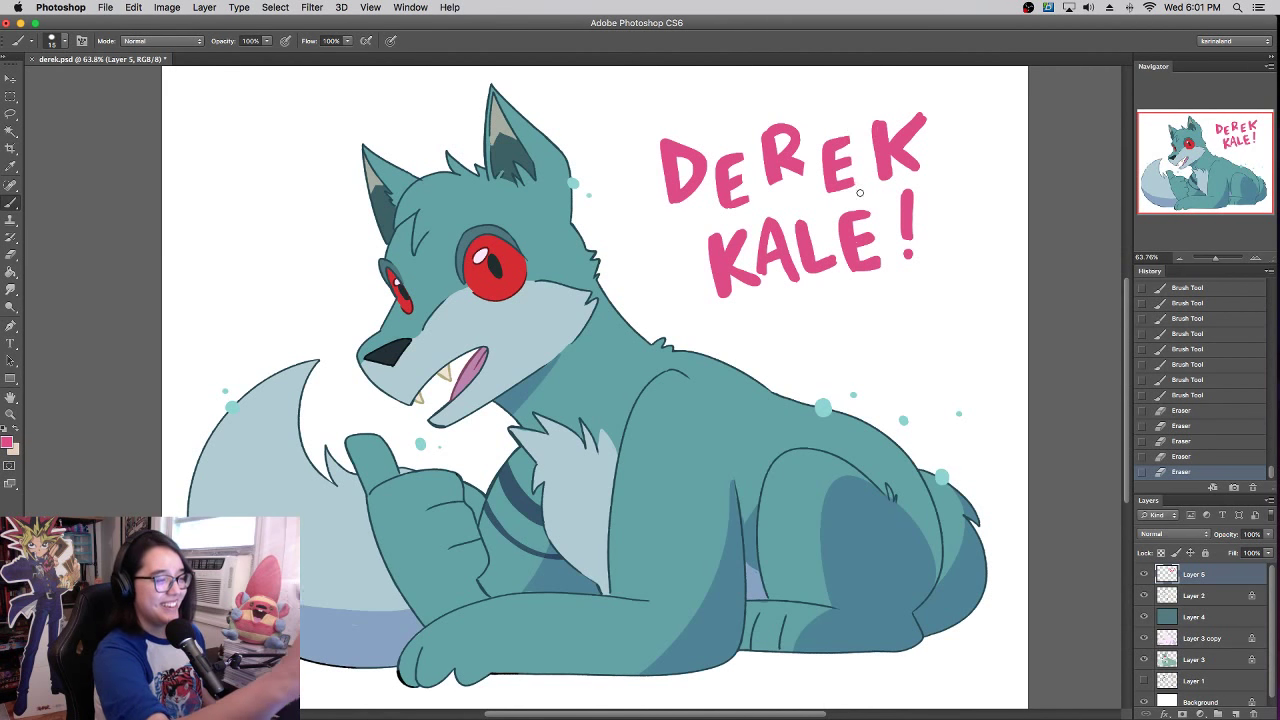
mouse_move(904, 110)
mouse_down()
mouse_move(869, 122)
mouse_move(926, 112)
mouse_up()
mouse_move(916, 110)
mouse_down()
mouse_move(929, 122)
mouse_move(917, 200)
mouse_up()
drag(914, 188, 897, 193)
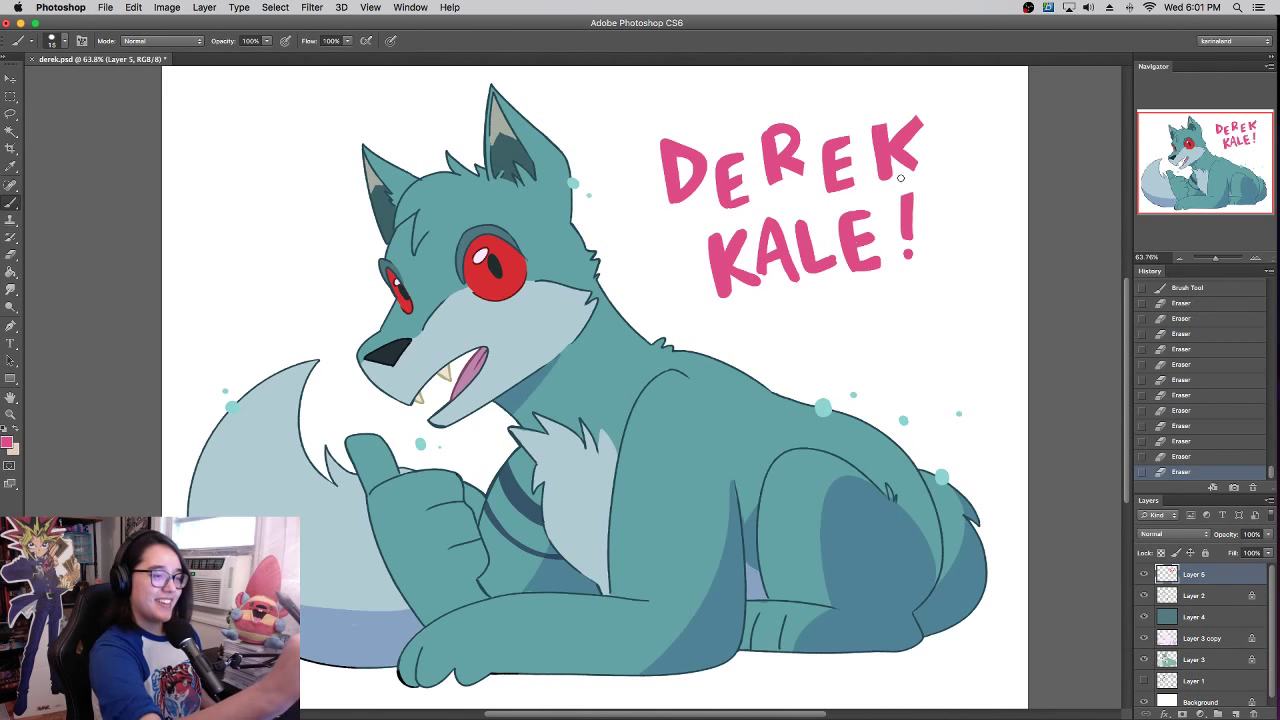
drag(904, 145, 907, 131)
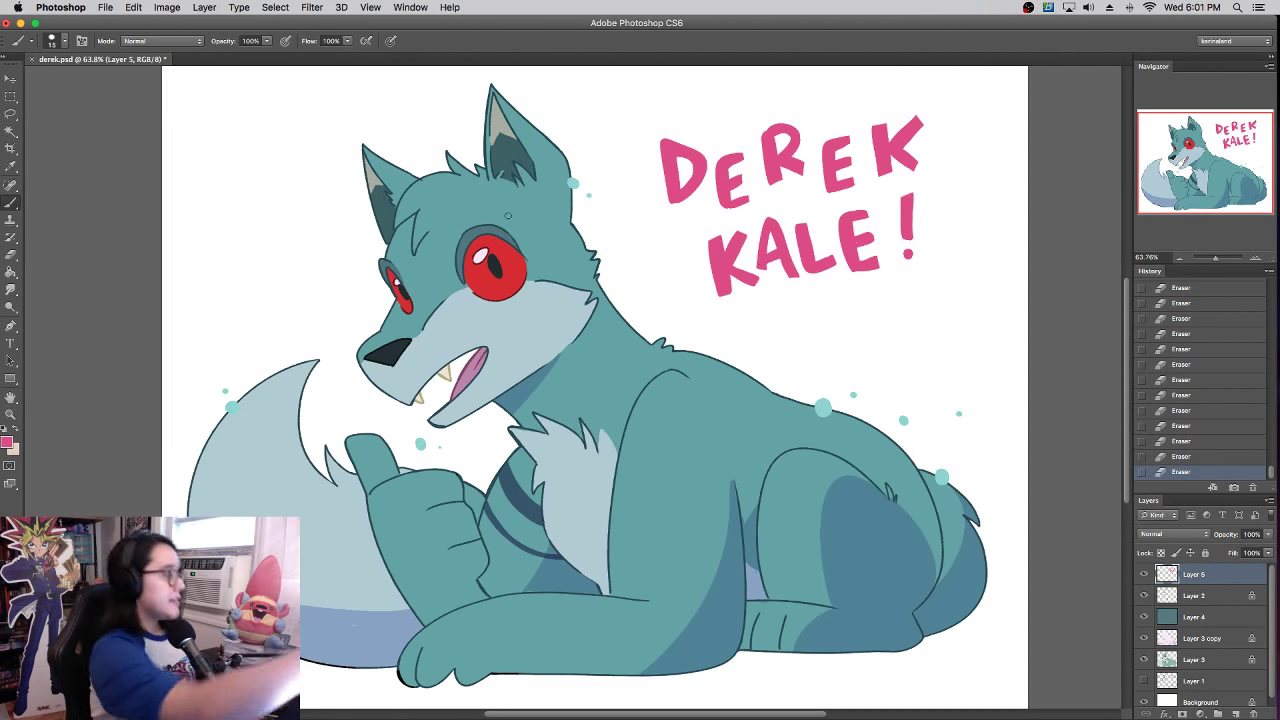
key(super+s)
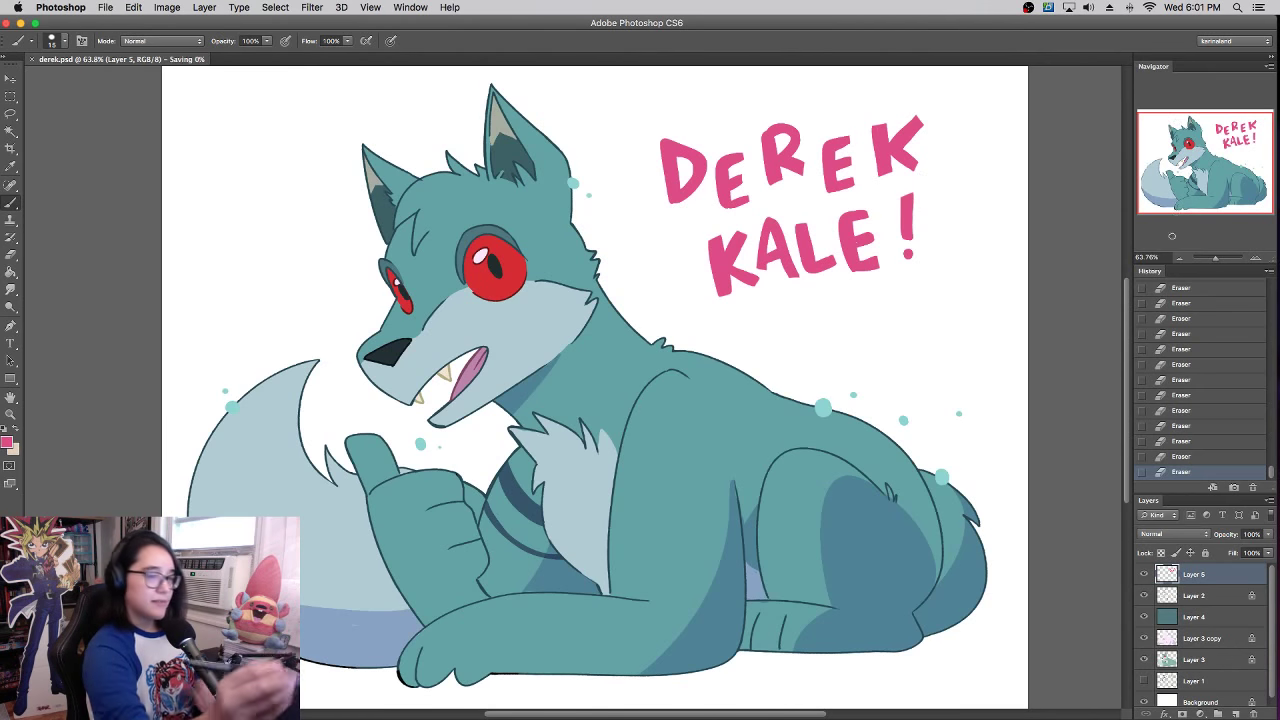
- Save a JPEG copy of the drawing as derek.jpg on the Desktop at Maximum quality 12 with Baseline ("Standard") format
click(1177, 258)
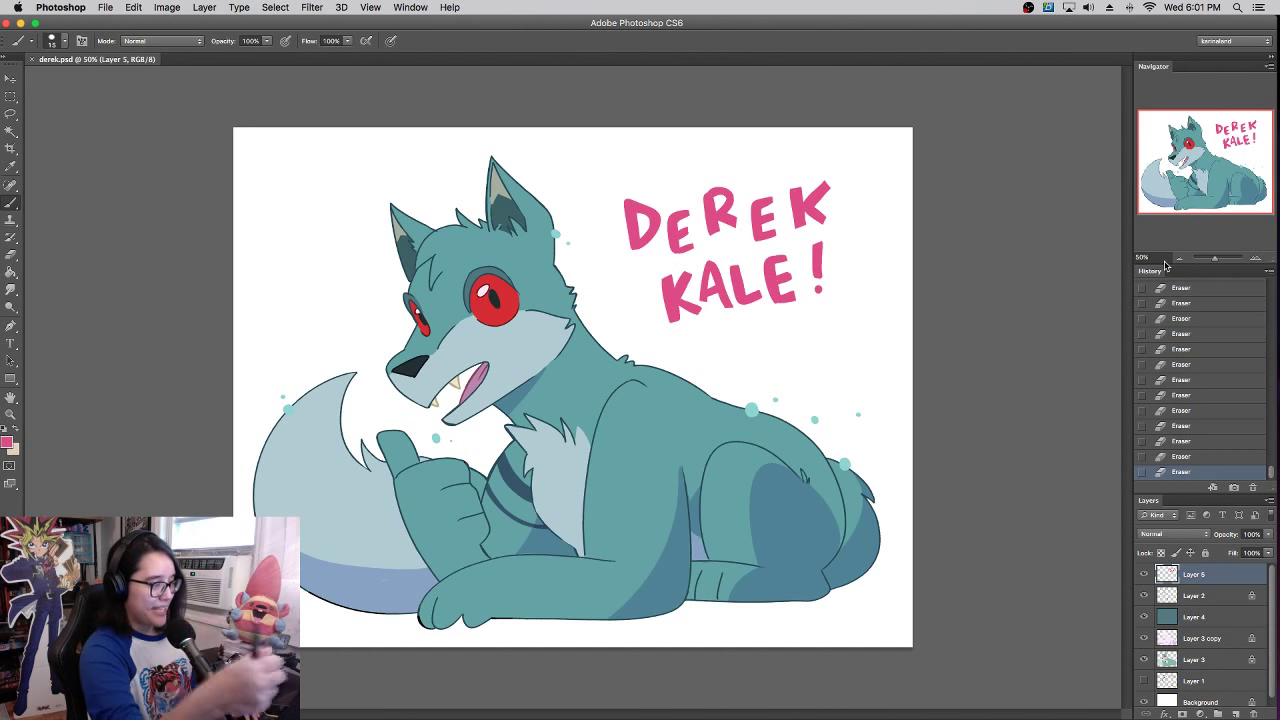
click(106, 8)
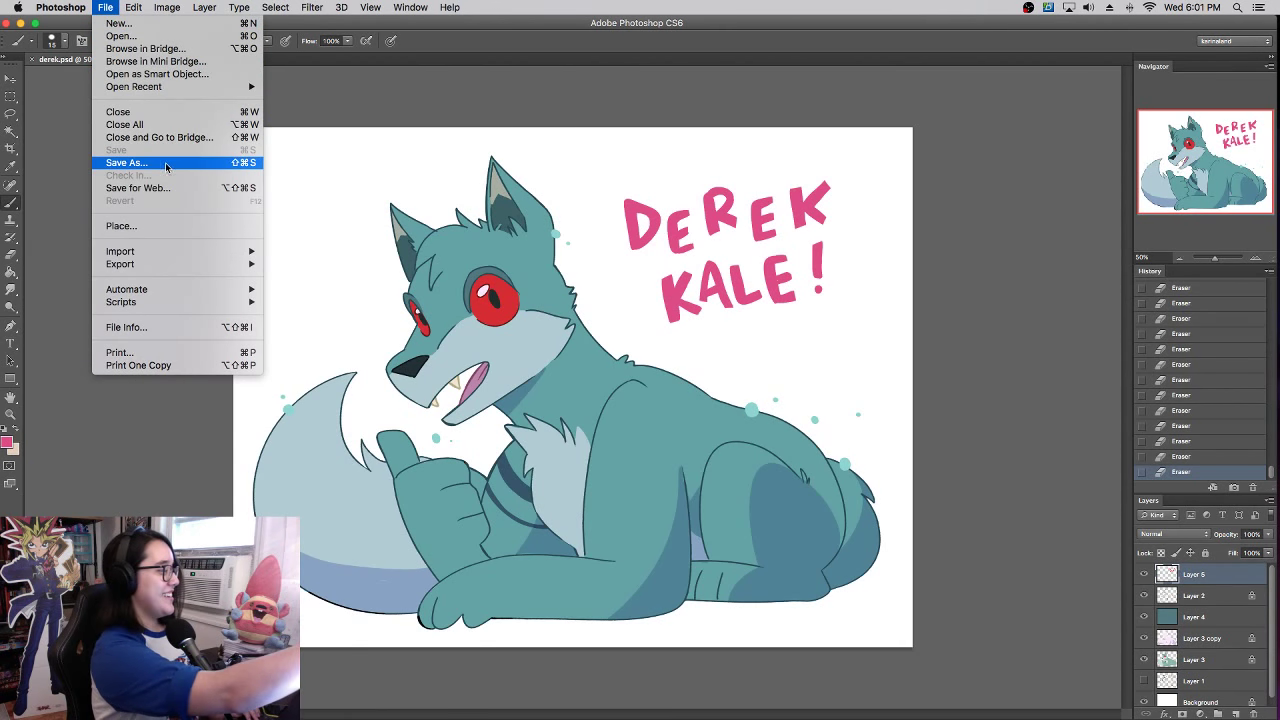
click(166, 163)
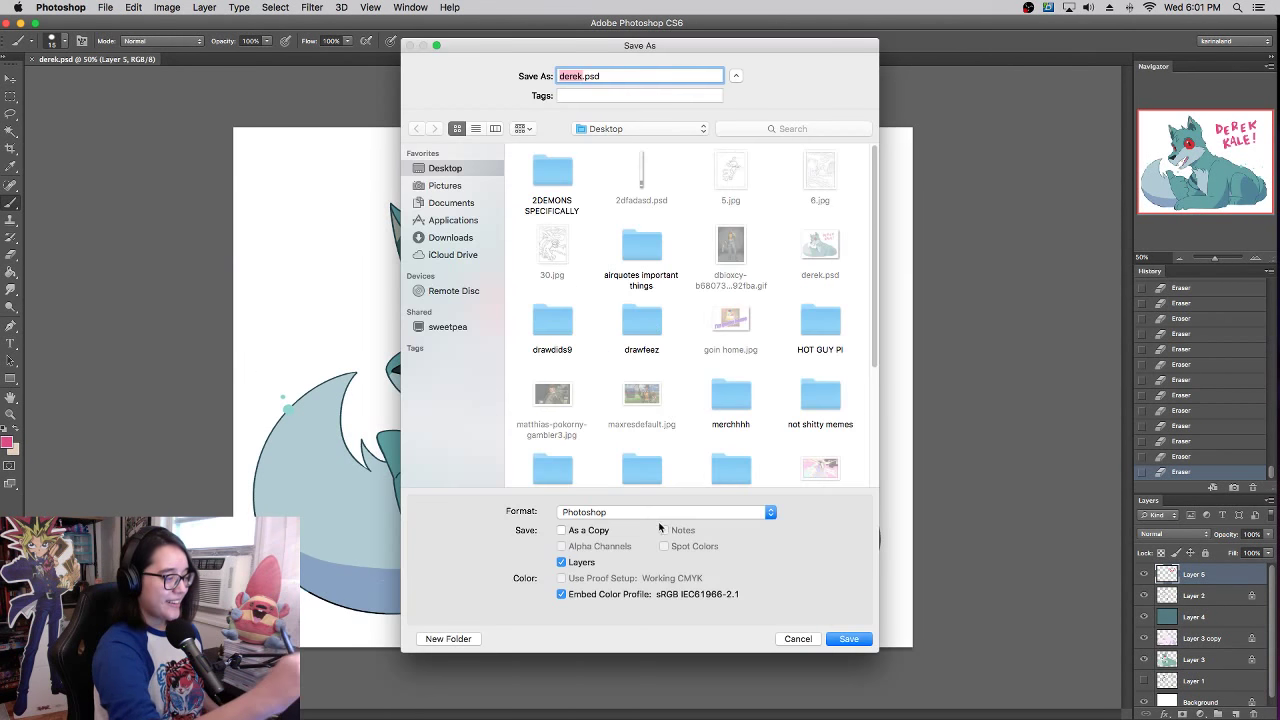
click(660, 511)
click(645, 597)
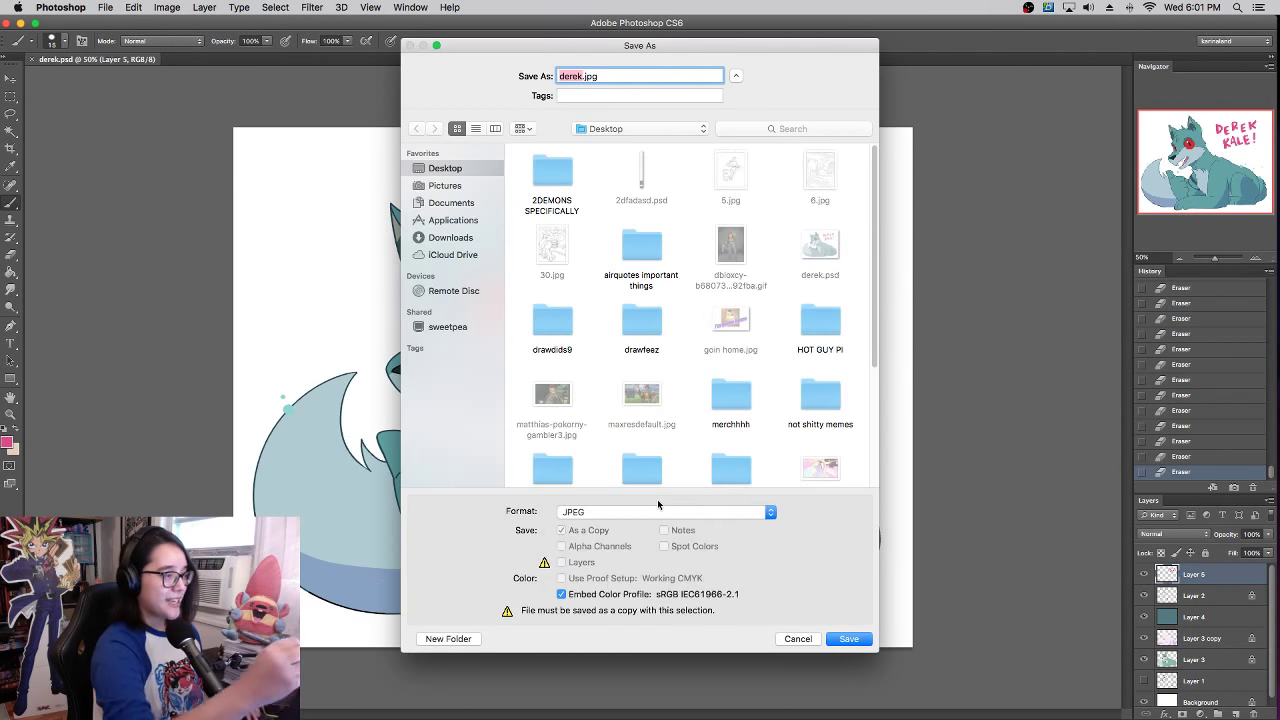
click(848, 638)
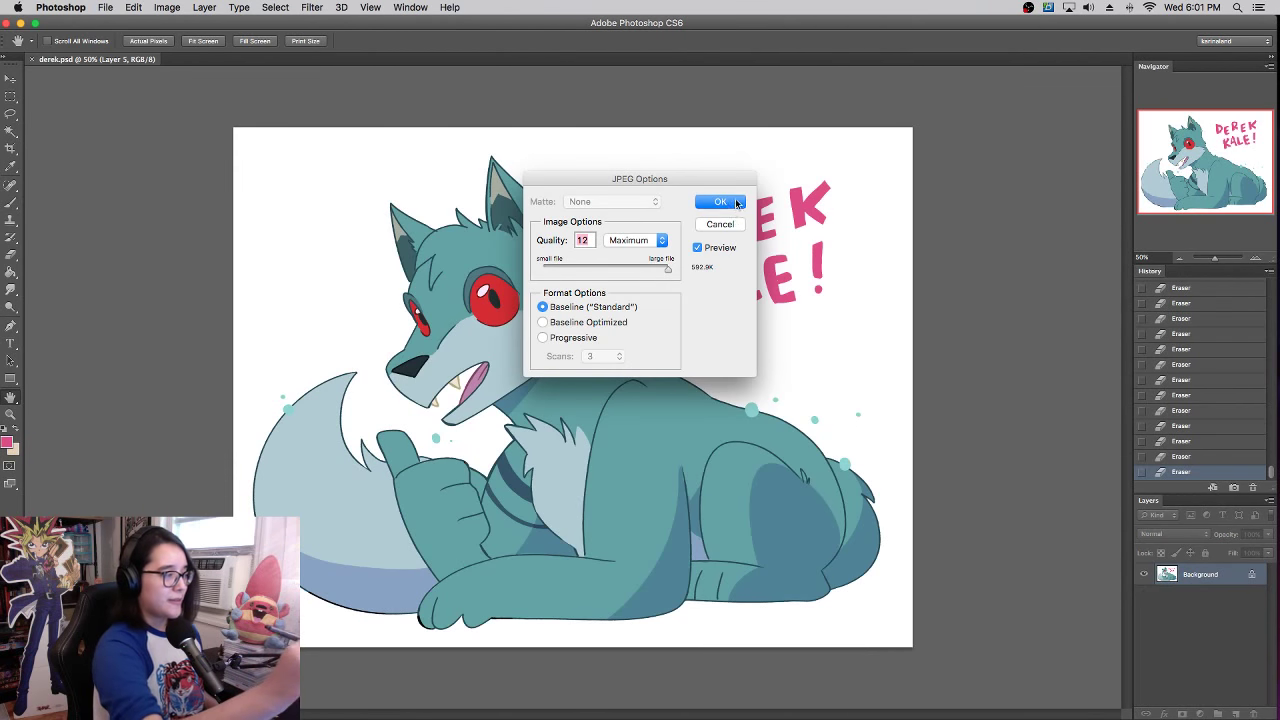
click(737, 203)
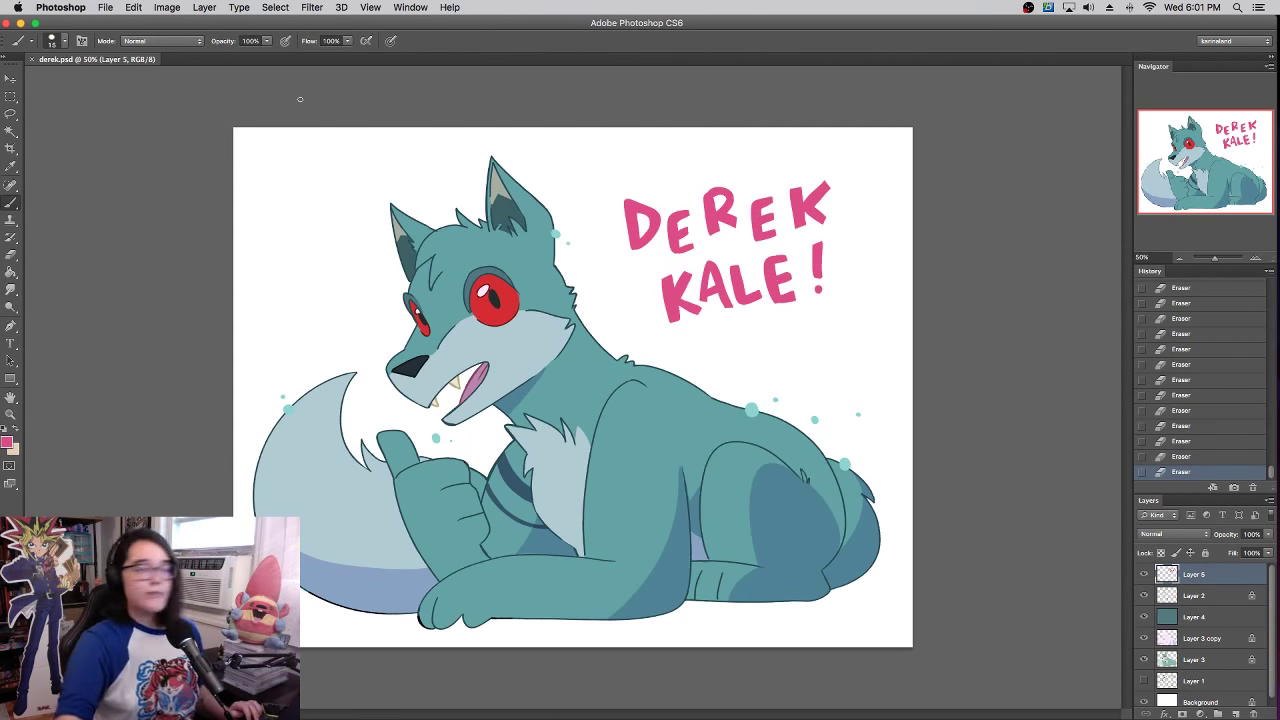
- Open derek.jpg from the Desktop and close the layered derek.psd document
click(112, 7)
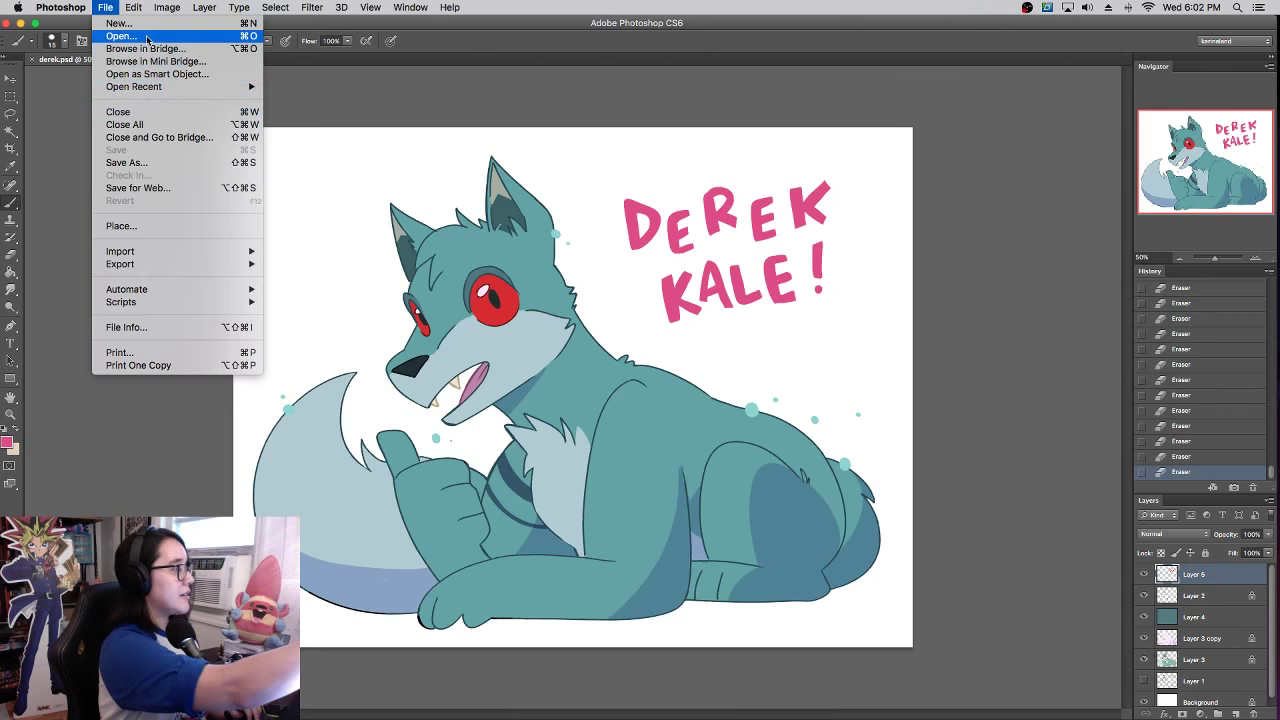
click(153, 30)
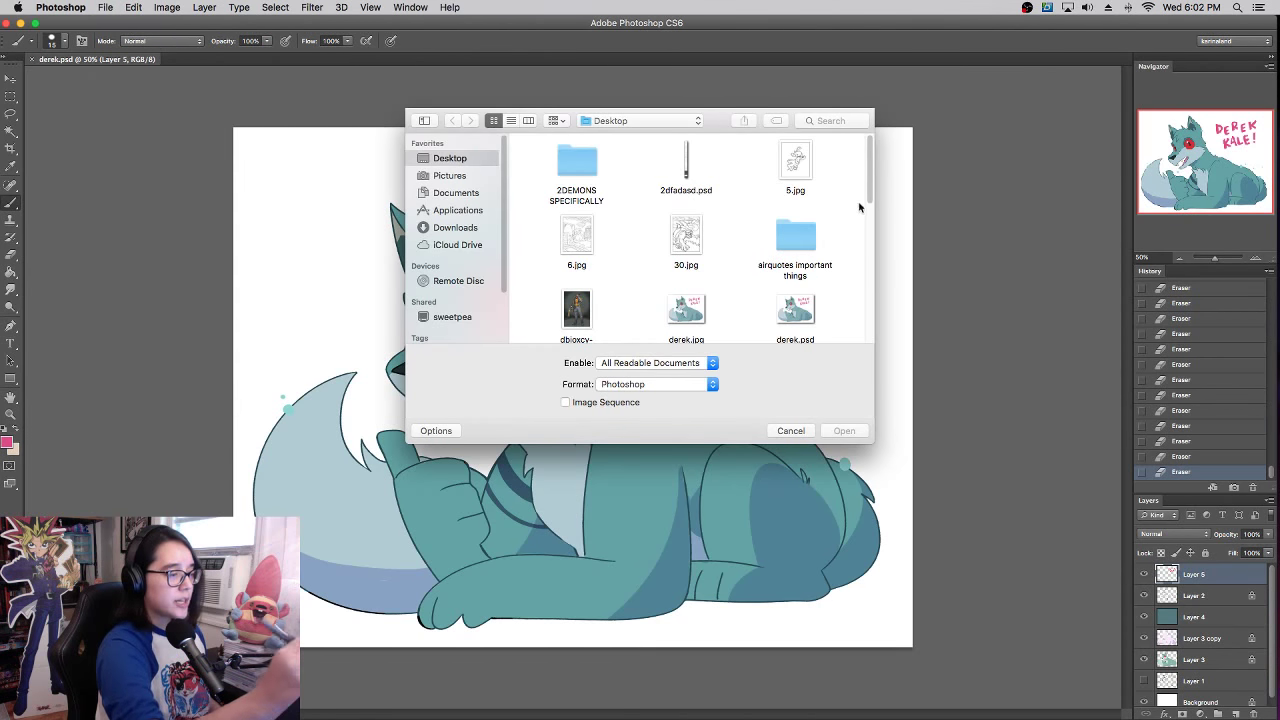
click(686, 310)
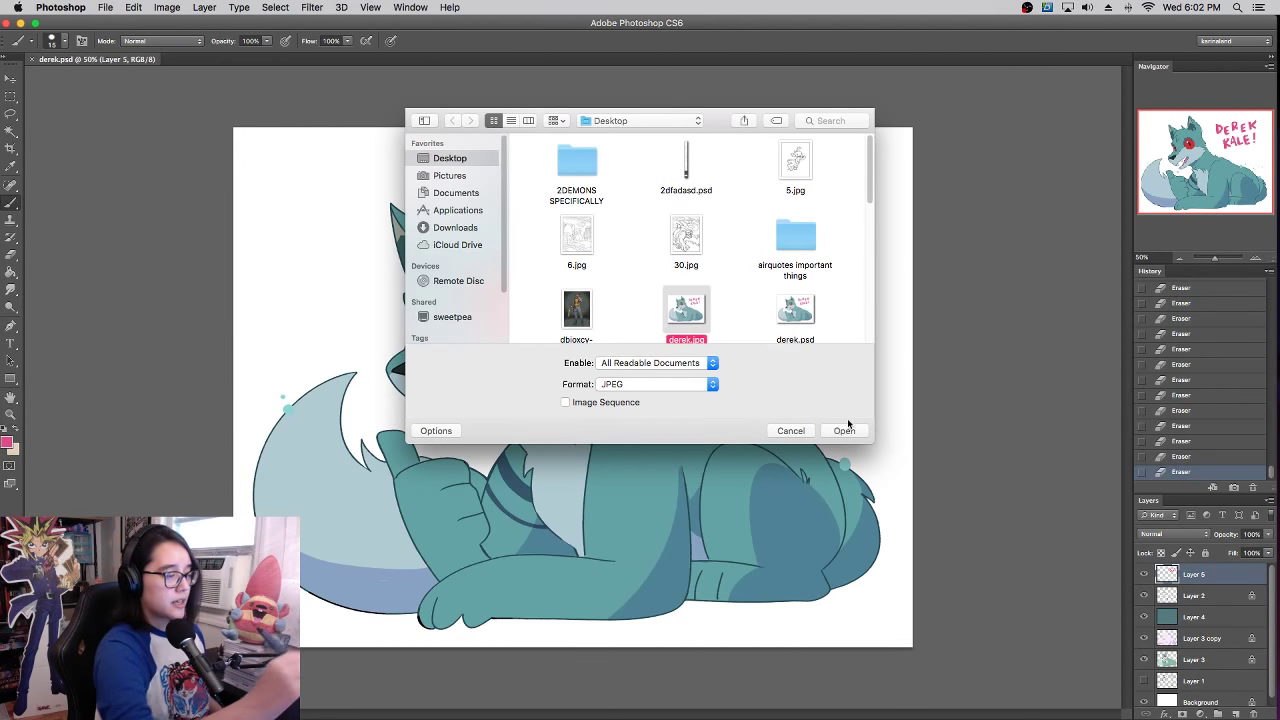
click(844, 430)
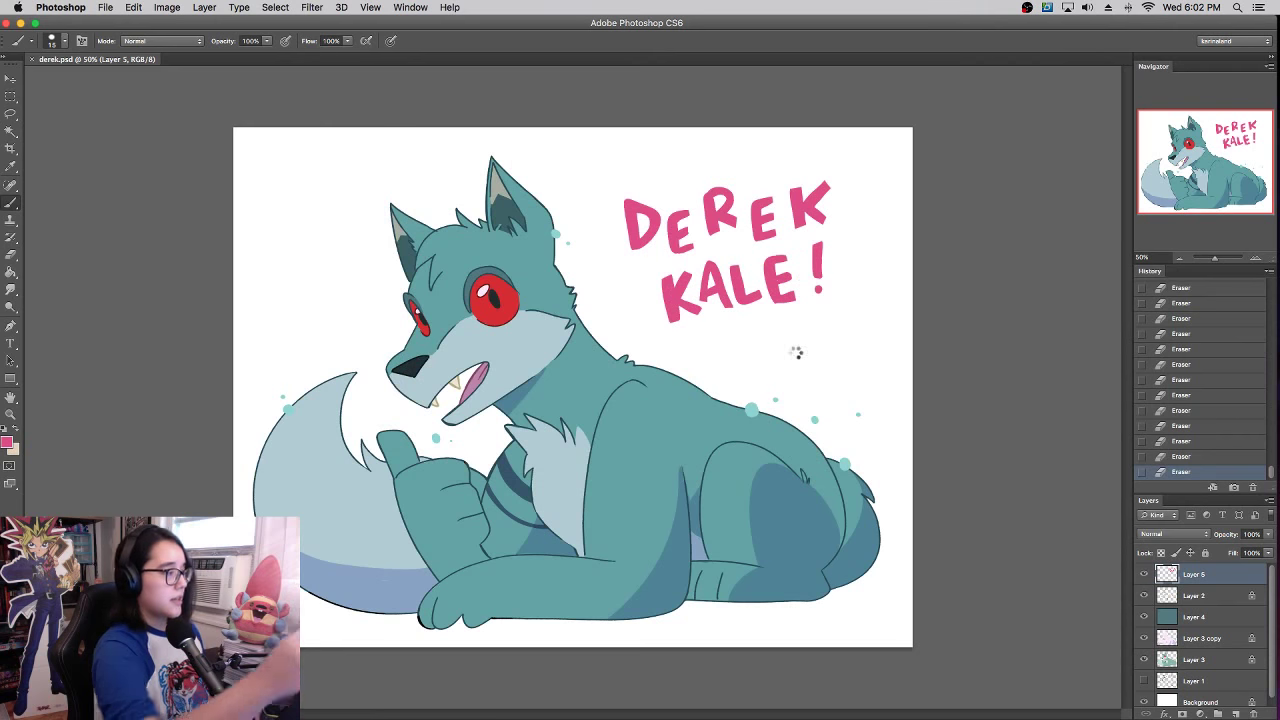
click(144, 61)
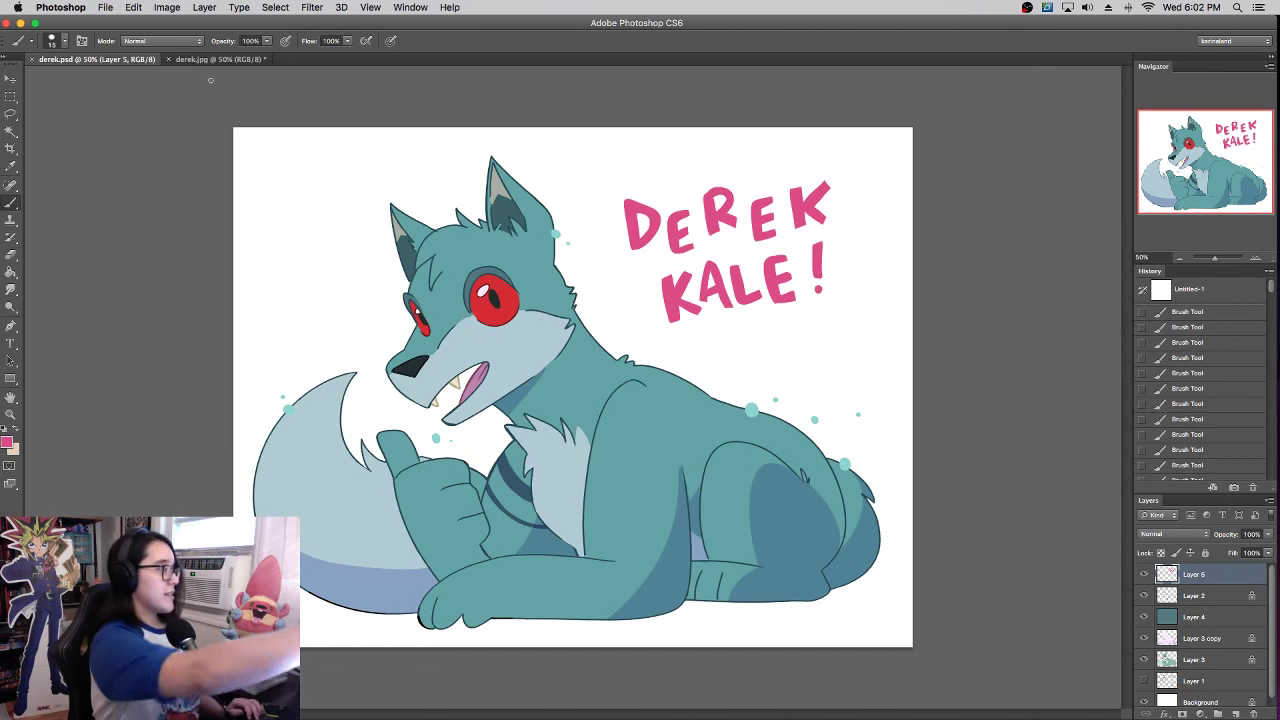
click(31, 60)
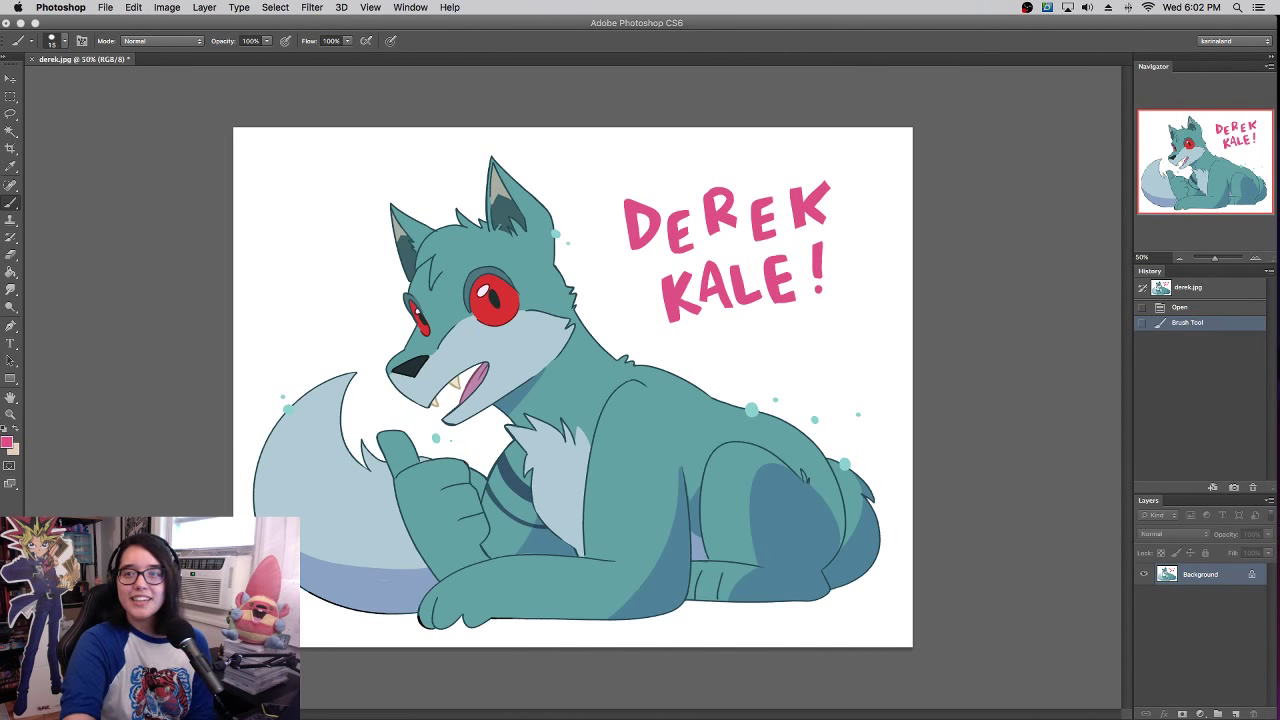
- Switch to the Neopets site in the browser and open its news page
key(ctrl+Right)
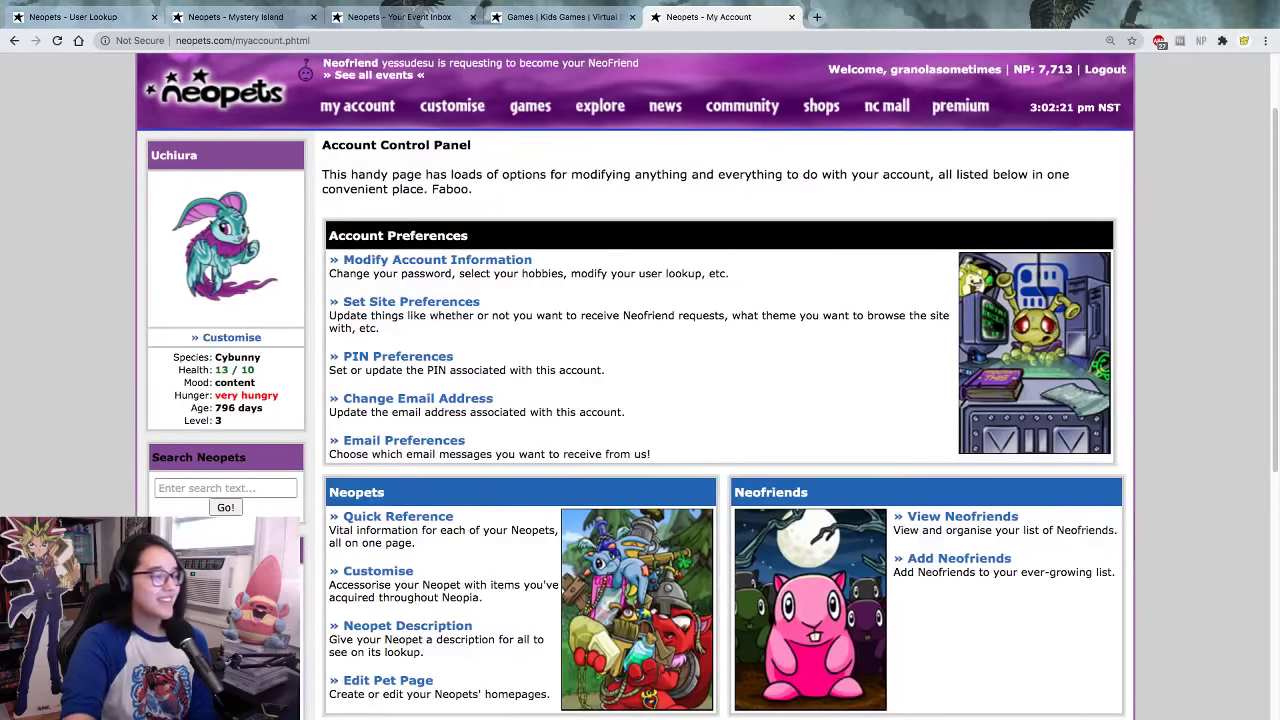
scroll(791, 397, down, 5)
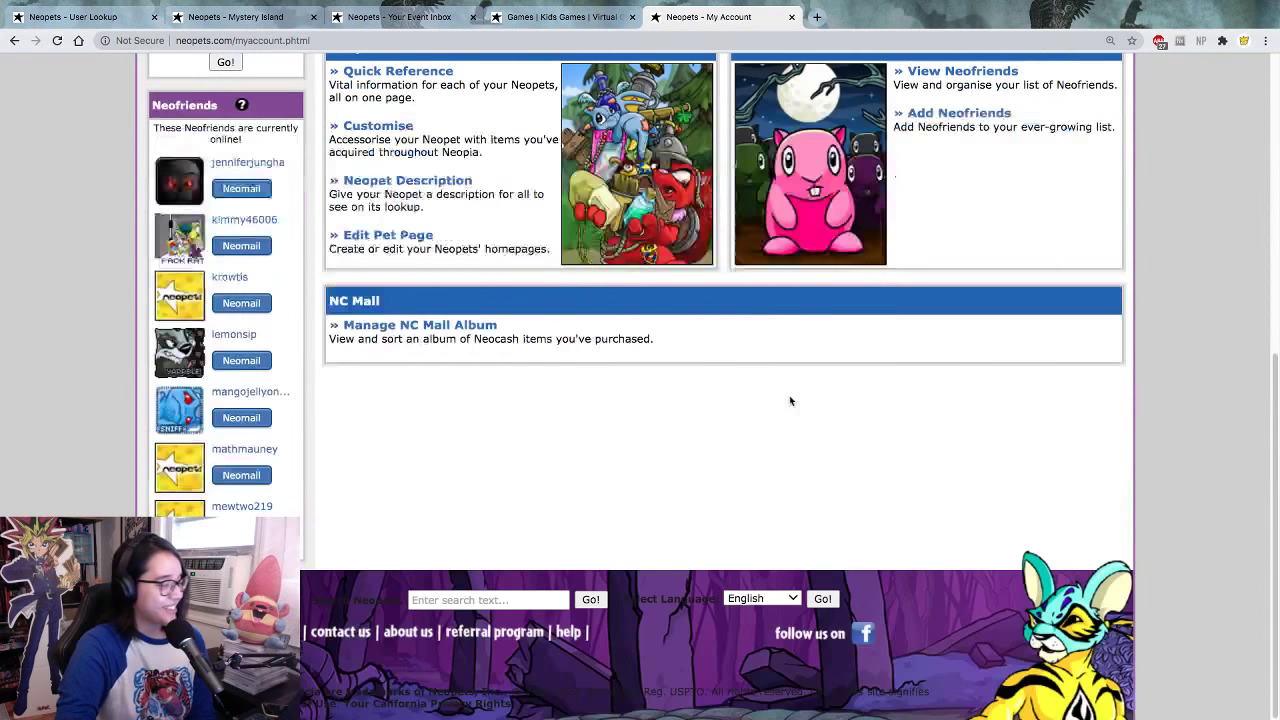
scroll(802, 404, up, 6)
scroll(802, 404, down, 1)
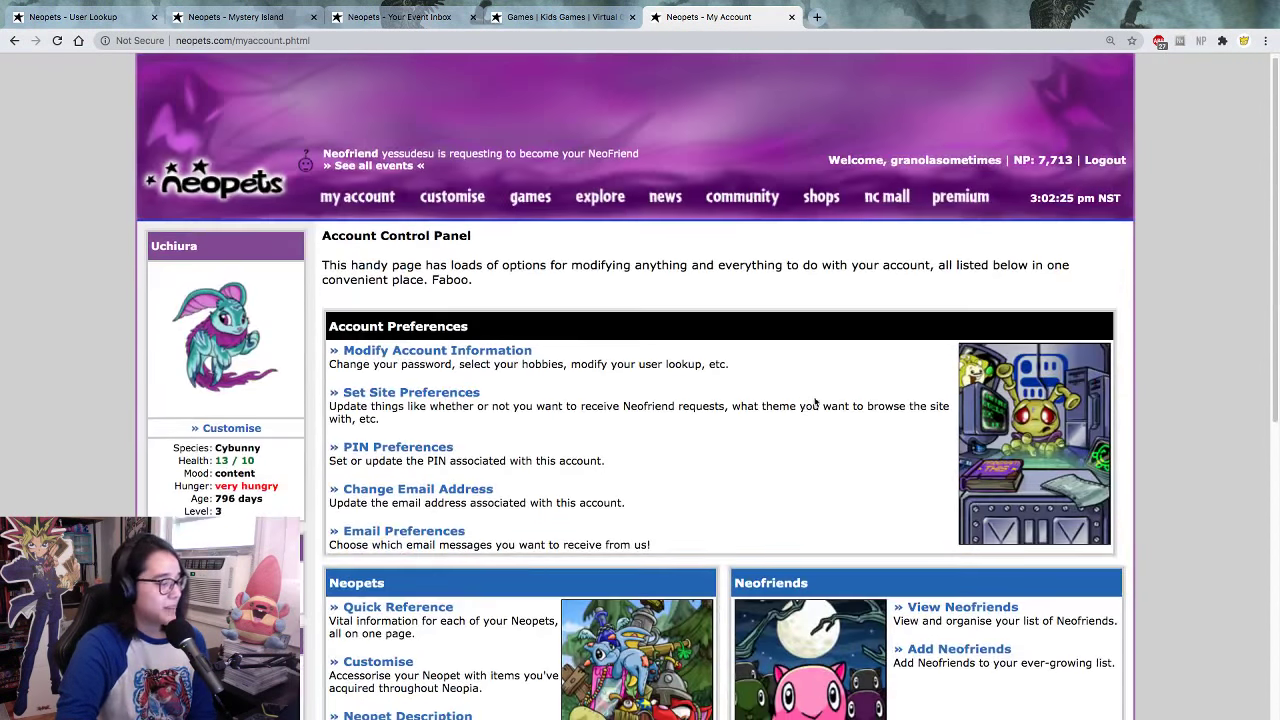
mouse_move(477, 201)
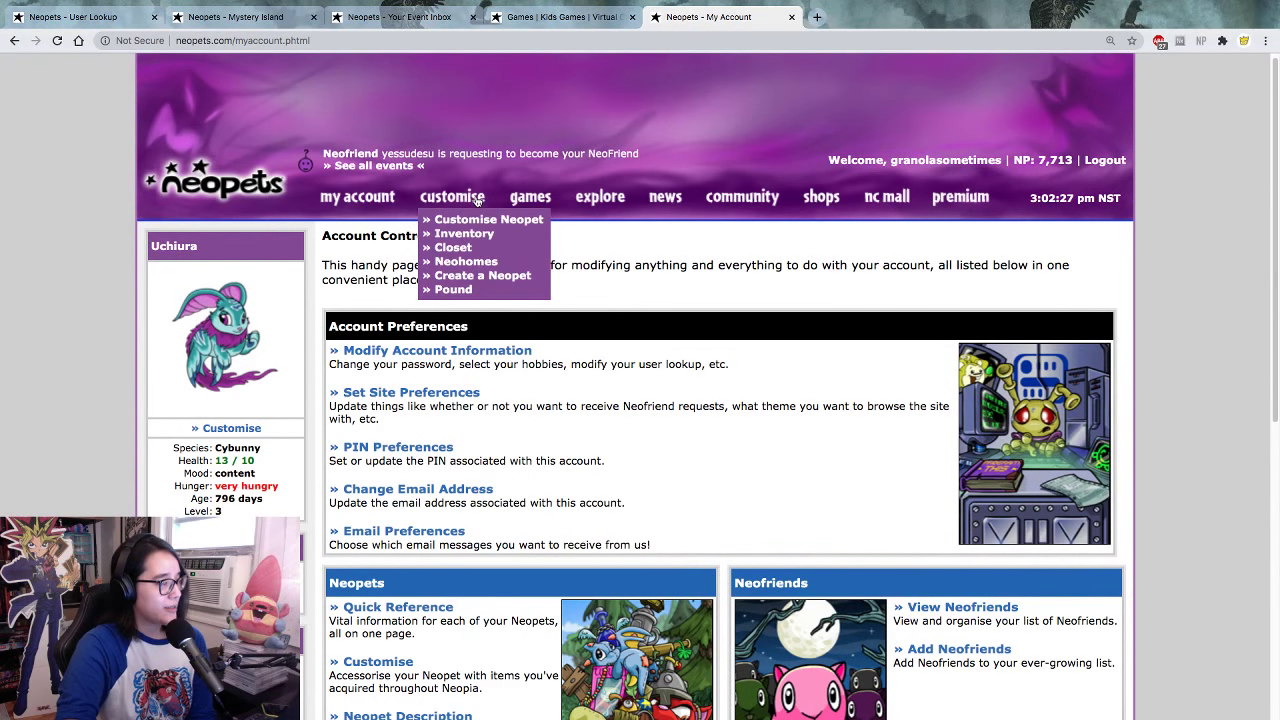
scroll(477, 201, up, 1)
click(675, 202)
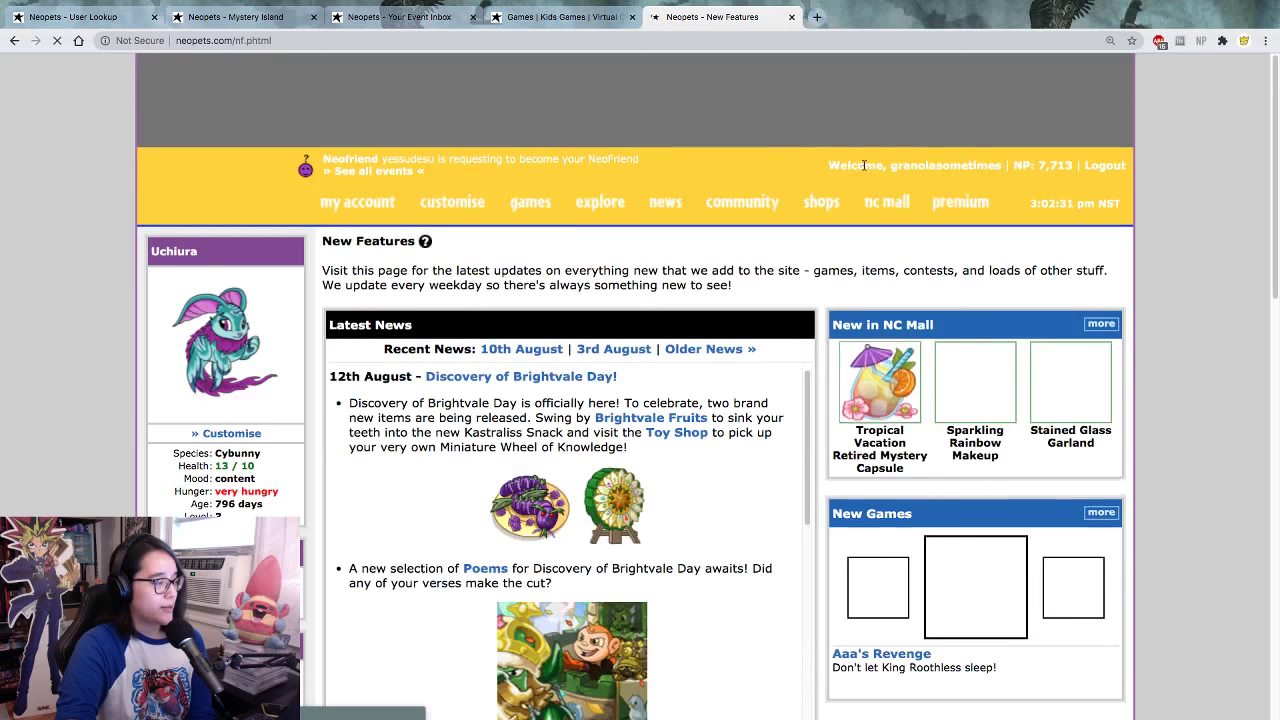
- Look through the latest news and open the Art Gallery from Contests and Spotlights
scroll(870, 187, down, 3)
scroll(780, 378, down, 10)
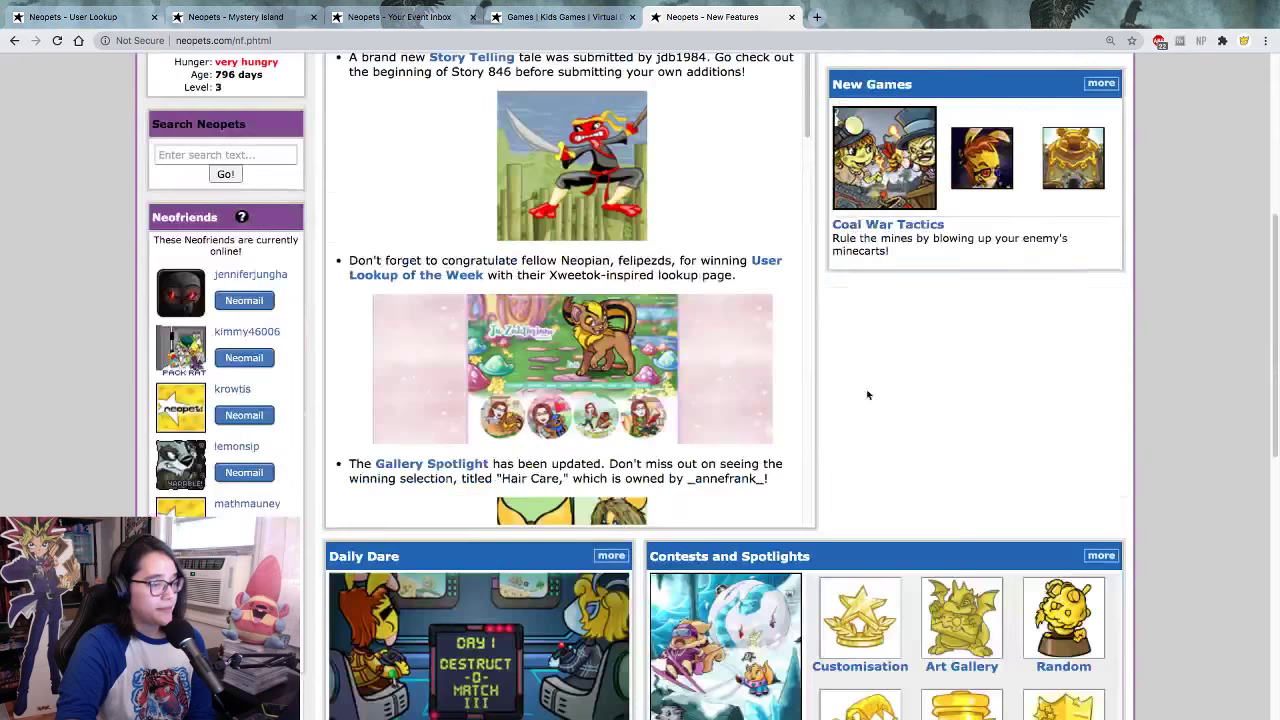
scroll(836, 369, down, 1)
scroll(720, 346, down, 10)
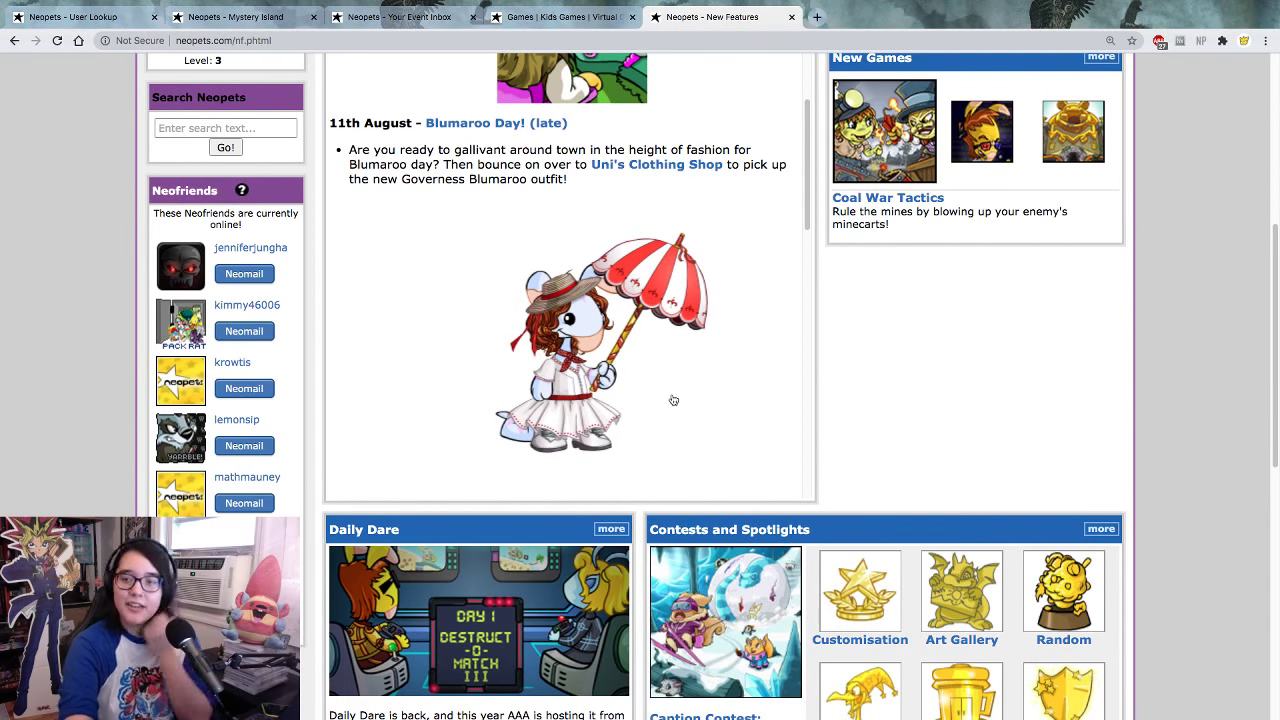
click(982, 628)
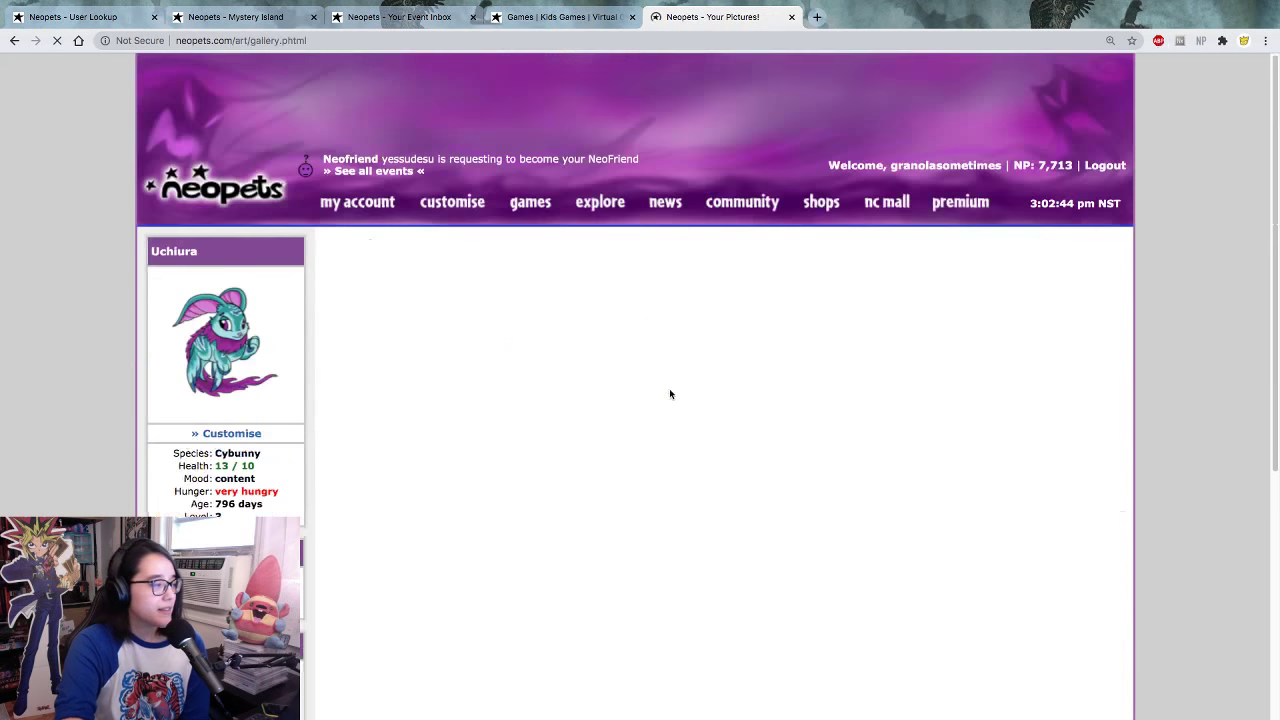
- Examine the Art Gallery's entry conditions, the published fan pictures and the links to earlier gallery pages
scroll(714, 480, down, 3)
scroll(714, 480, up, 2)
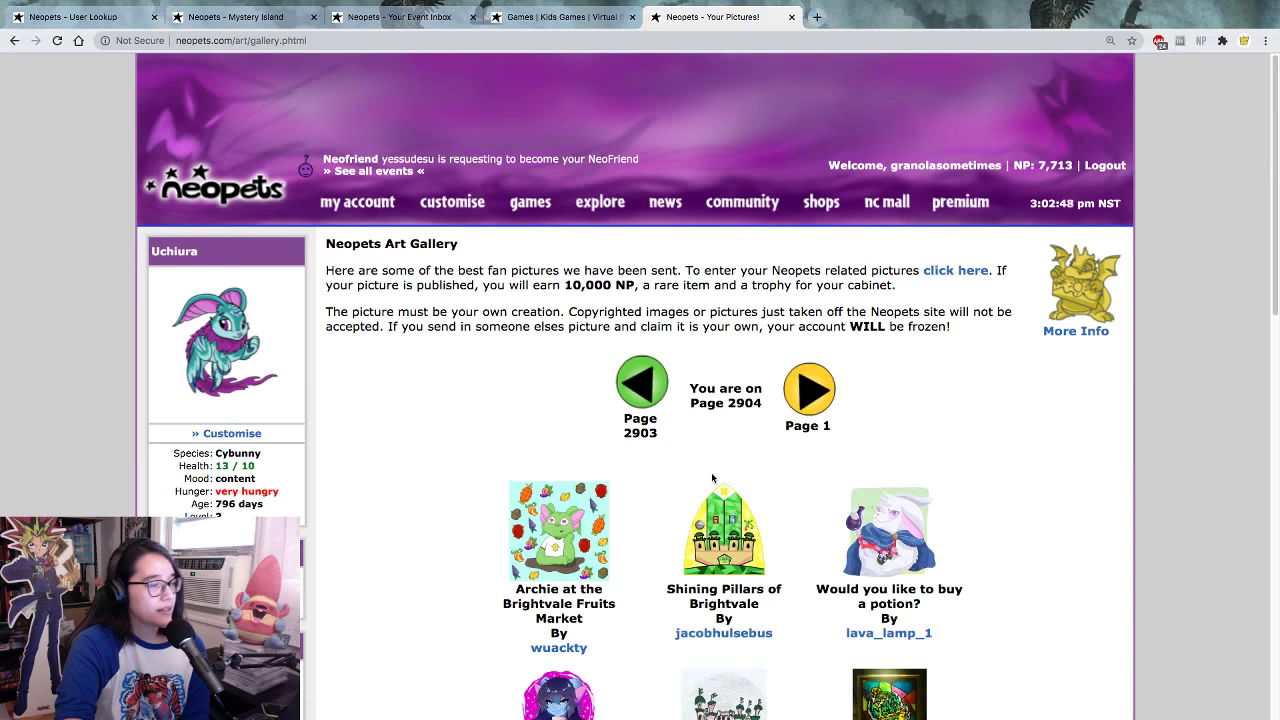
scroll(712, 478, down, 4)
scroll(712, 478, up, 4)
drag(484, 312, 797, 312)
click(797, 312)
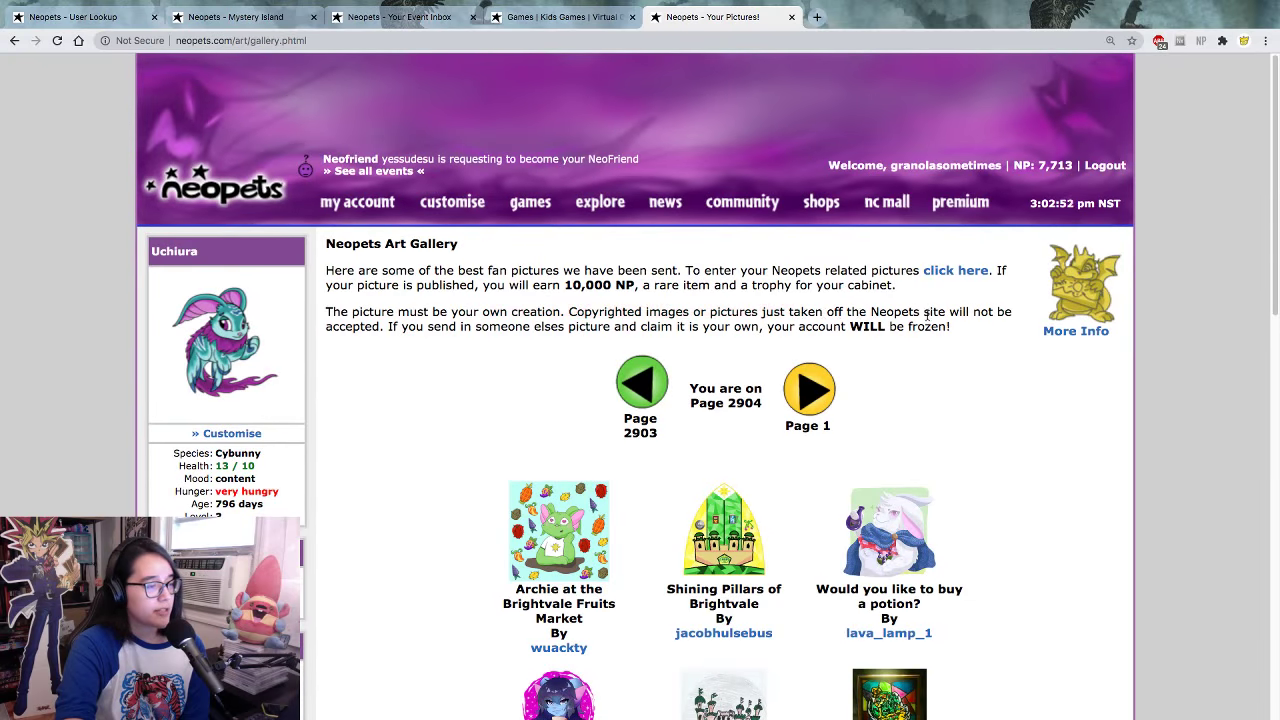
drag(978, 336, 762, 315)
click(762, 315)
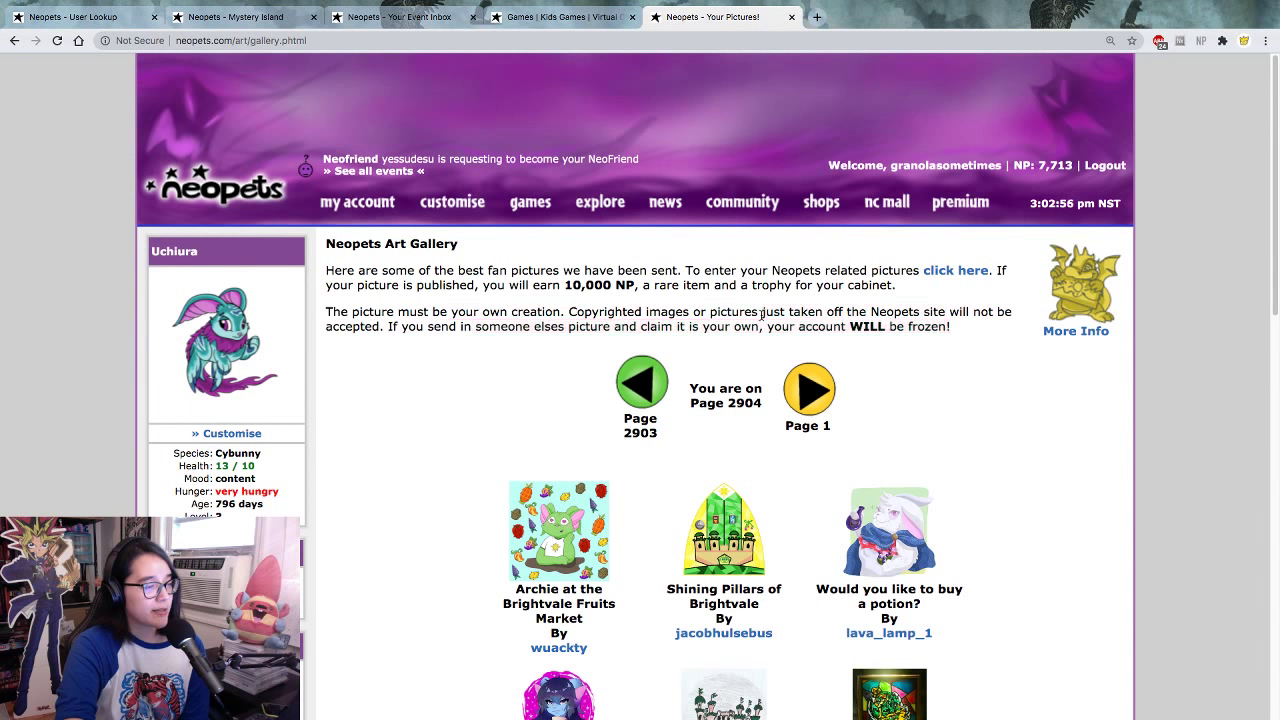
scroll(779, 315, down, 10)
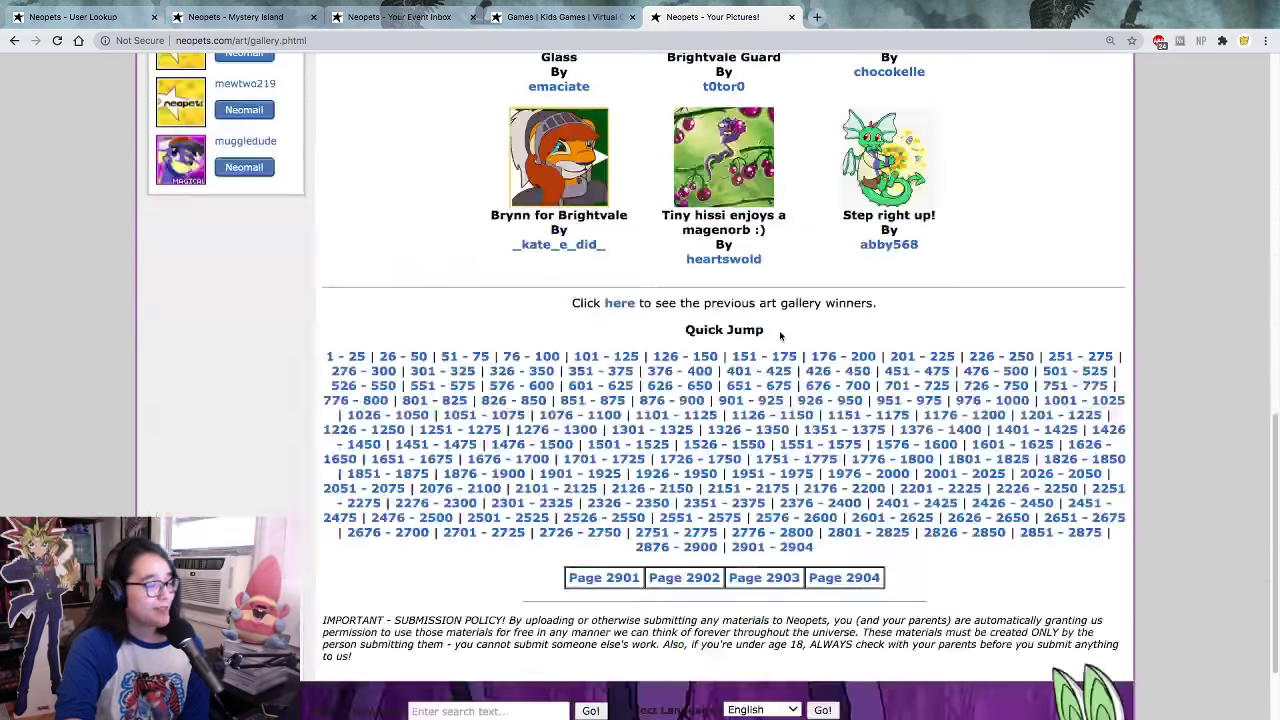
scroll(770, 393, up, 10)
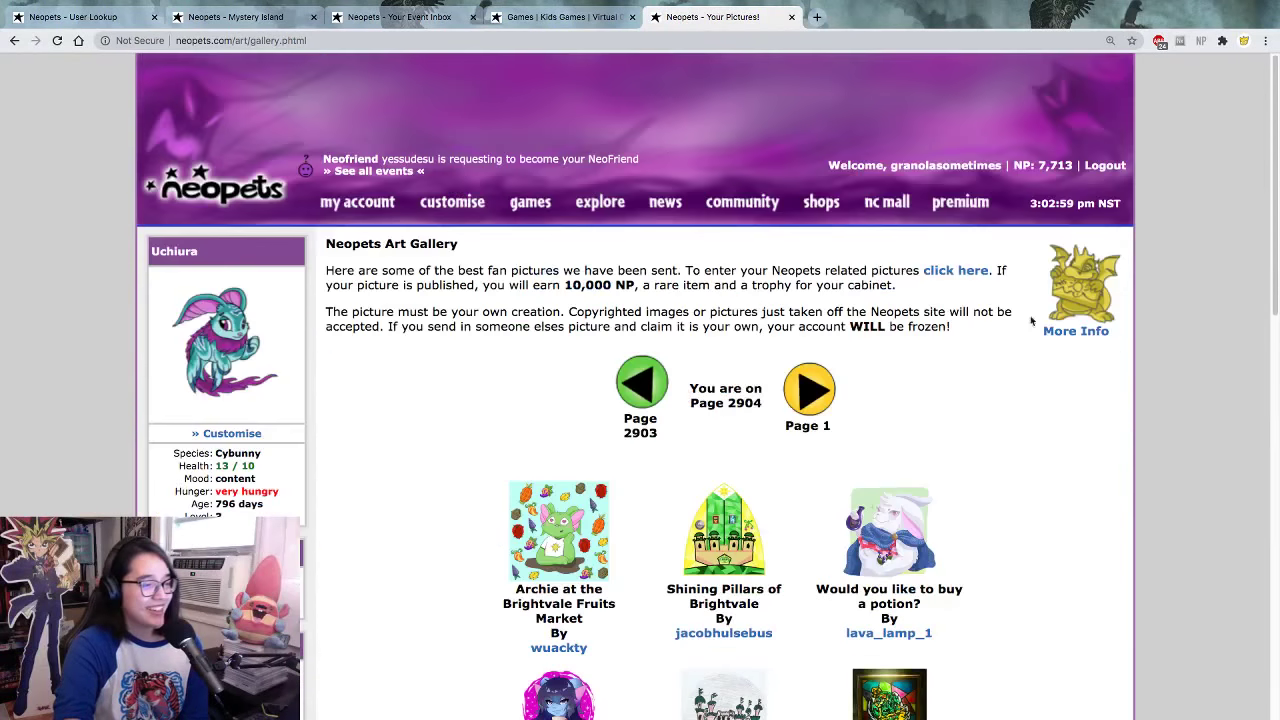
- Open the Art Gallery submission form and bring up the Art Contest Rules linked from its file format note
click(966, 271)
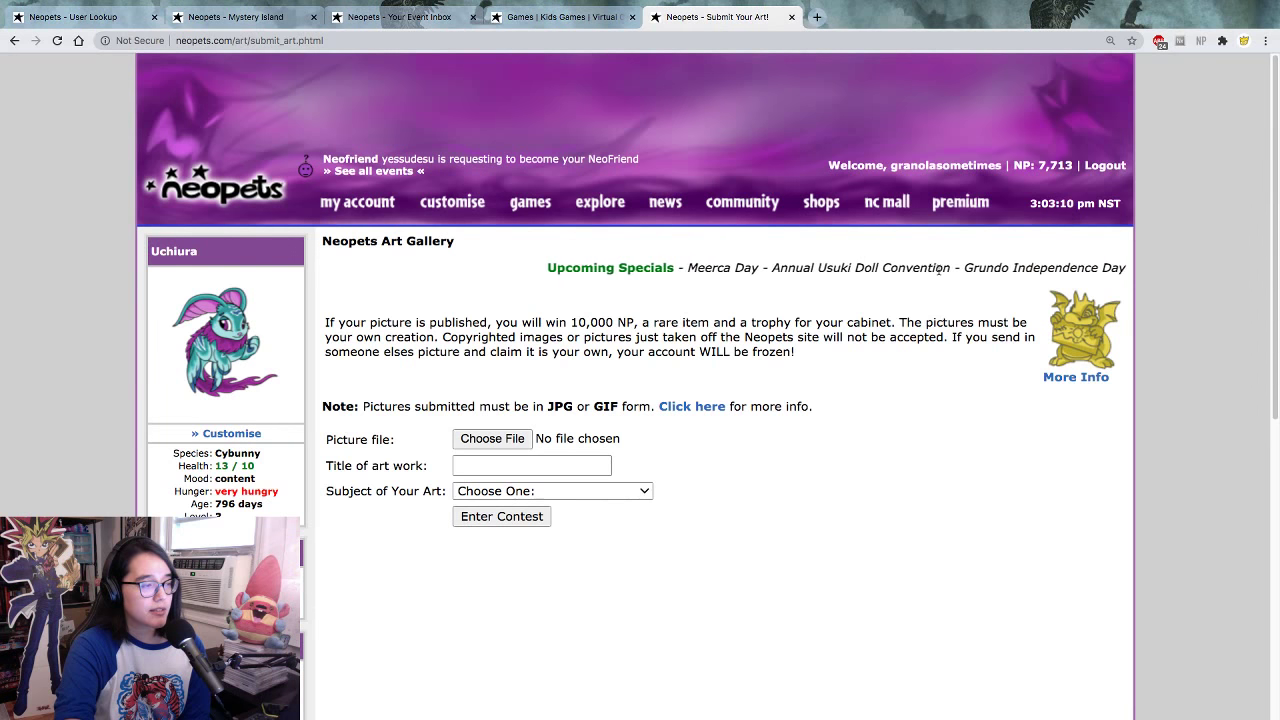
click(692, 406)
scroll(548, 290, down, 2)
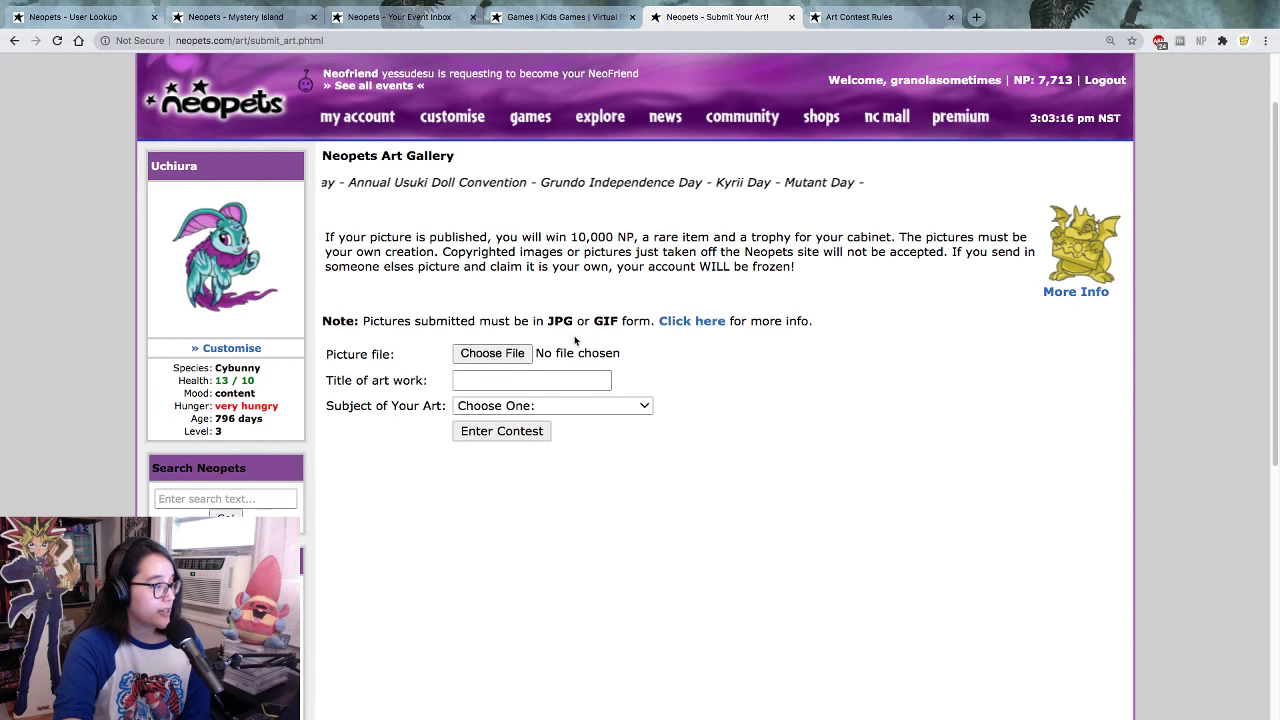
click(859, 16)
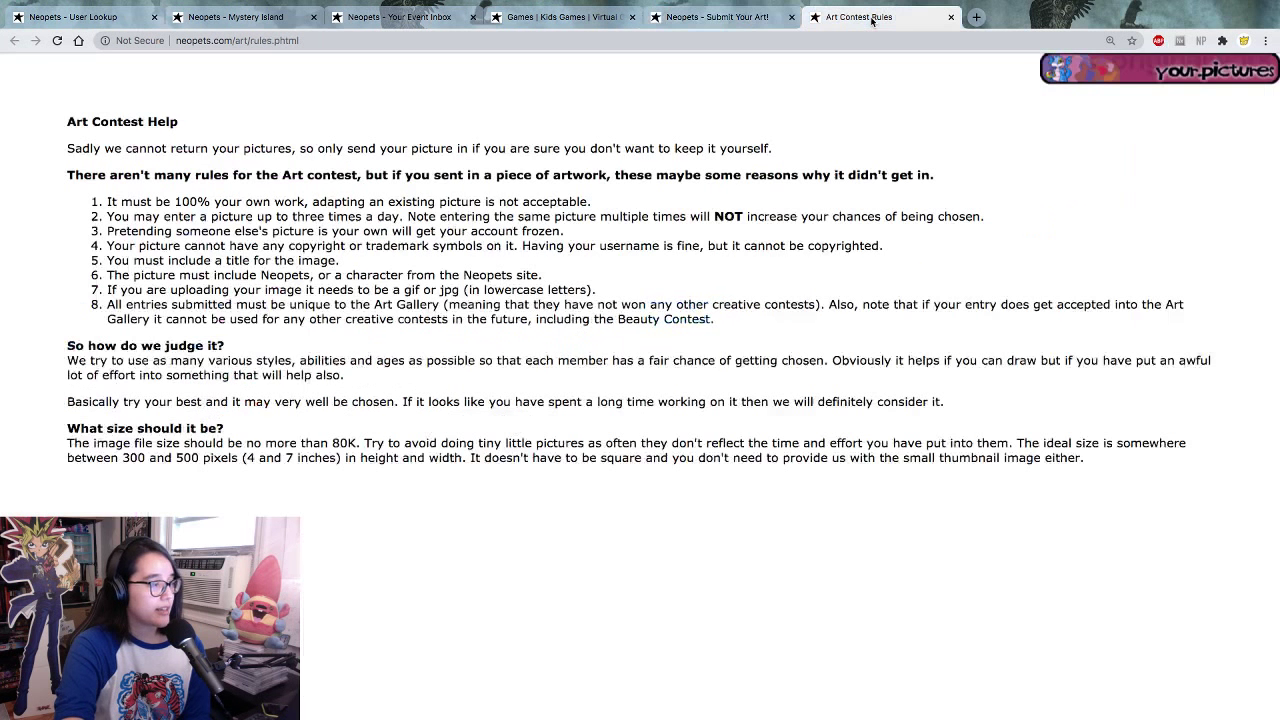
- Read the Art Contest Rules on originality, daily entry limit, copyright marks, Neopets content and accepted file types
drag(121, 201, 450, 201)
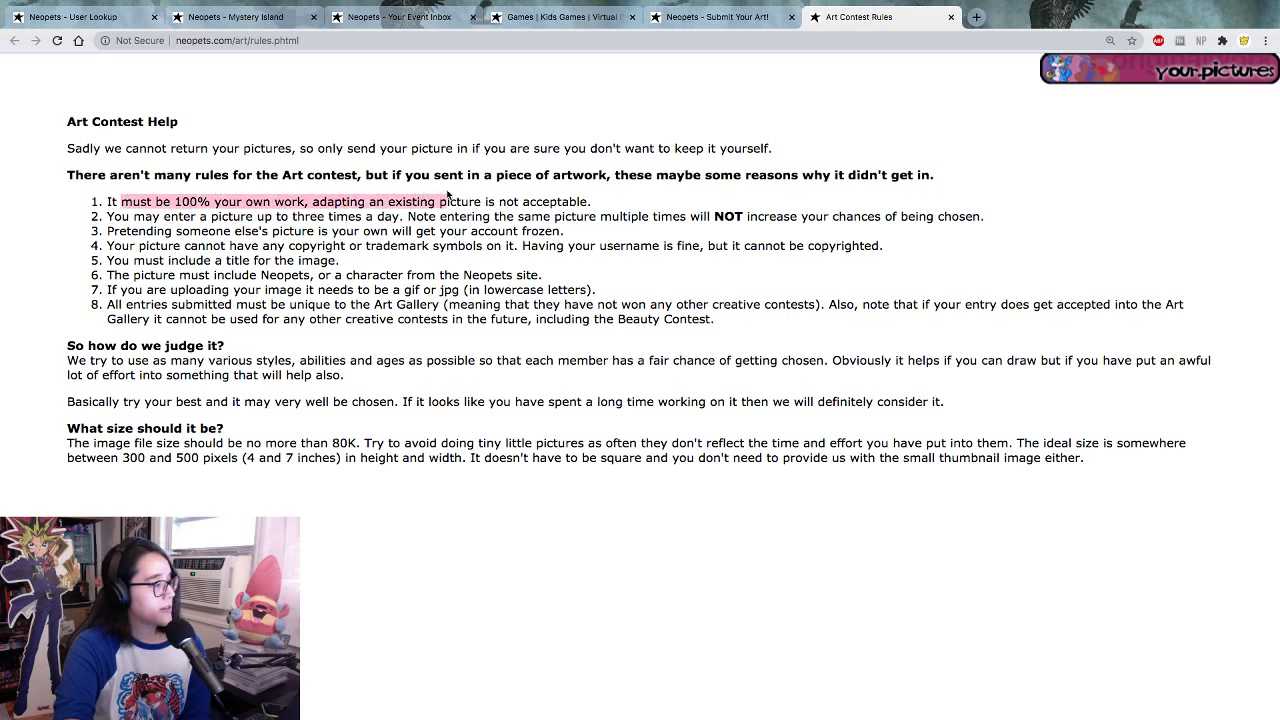
click(148, 207)
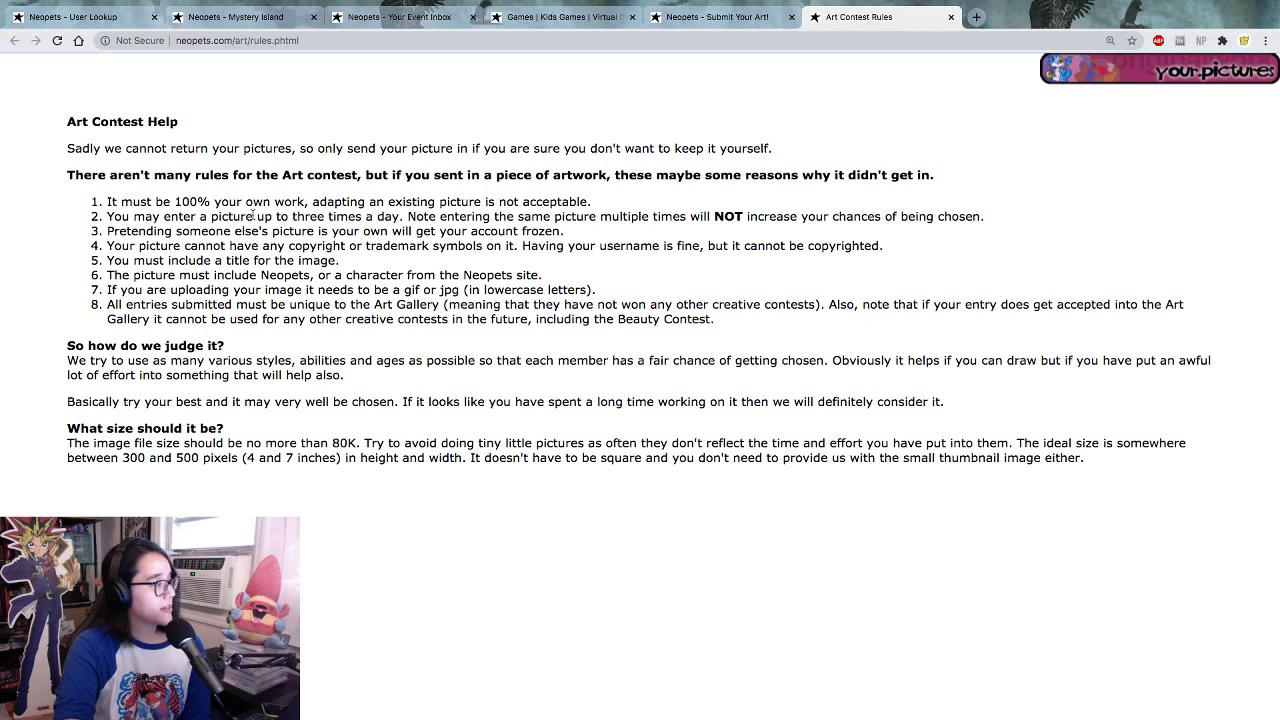
drag(241, 216, 782, 218)
click(782, 218)
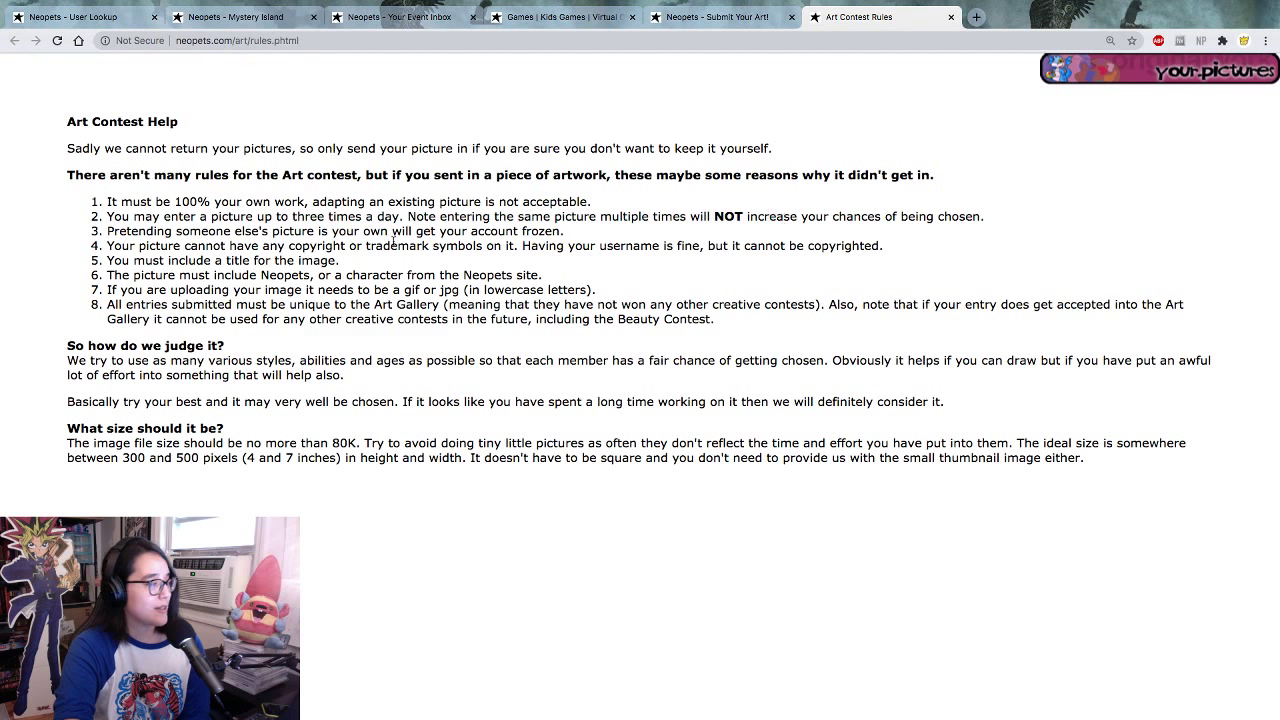
drag(123, 237, 289, 245)
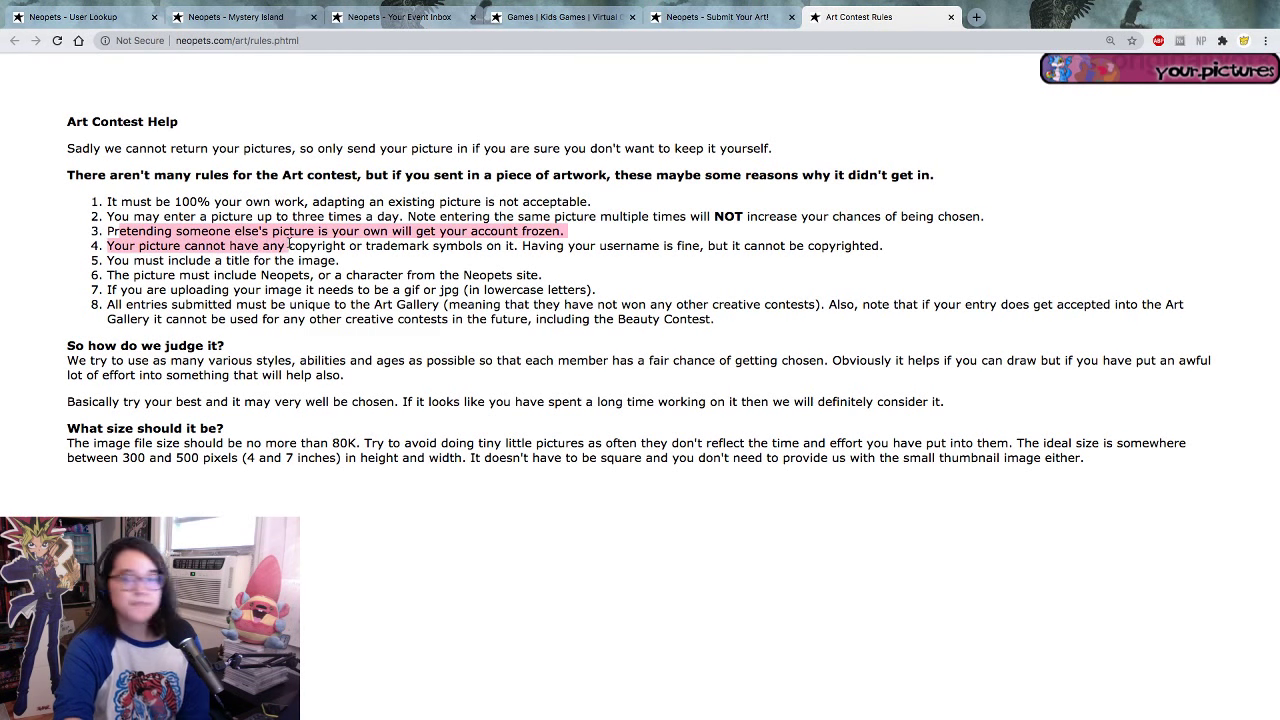
click(289, 245)
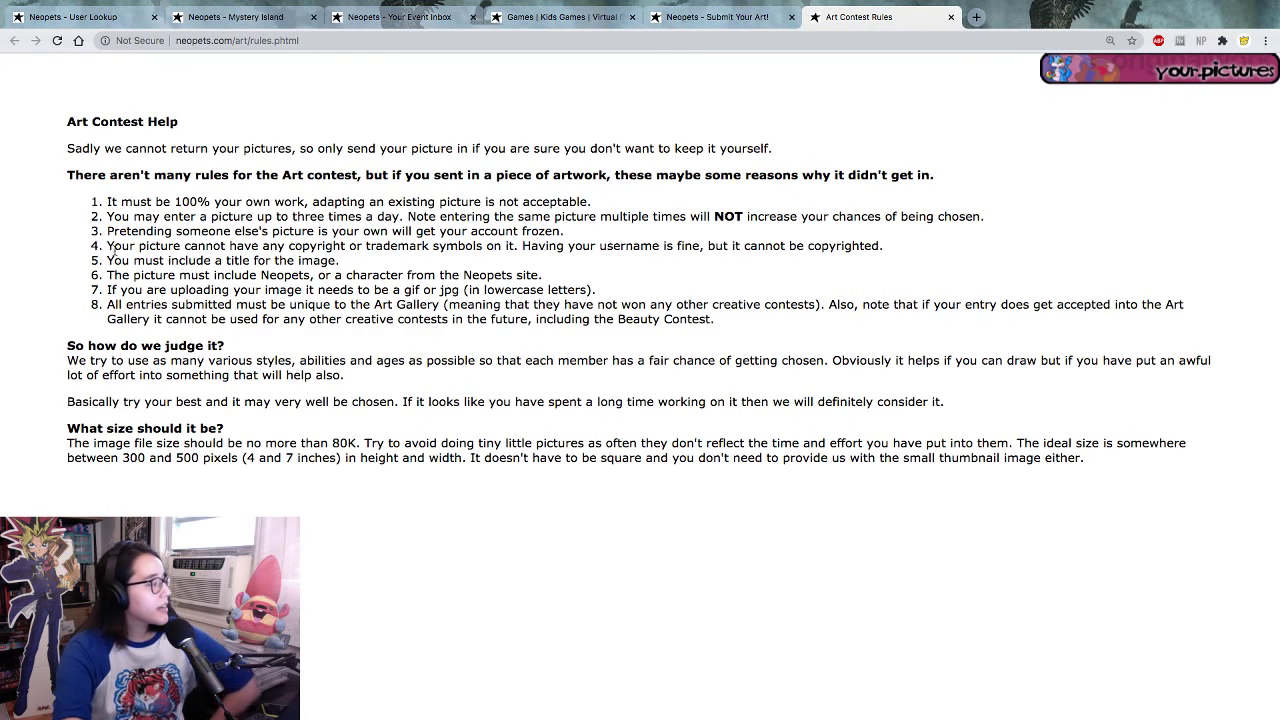
drag(112, 246, 570, 252)
click(572, 263)
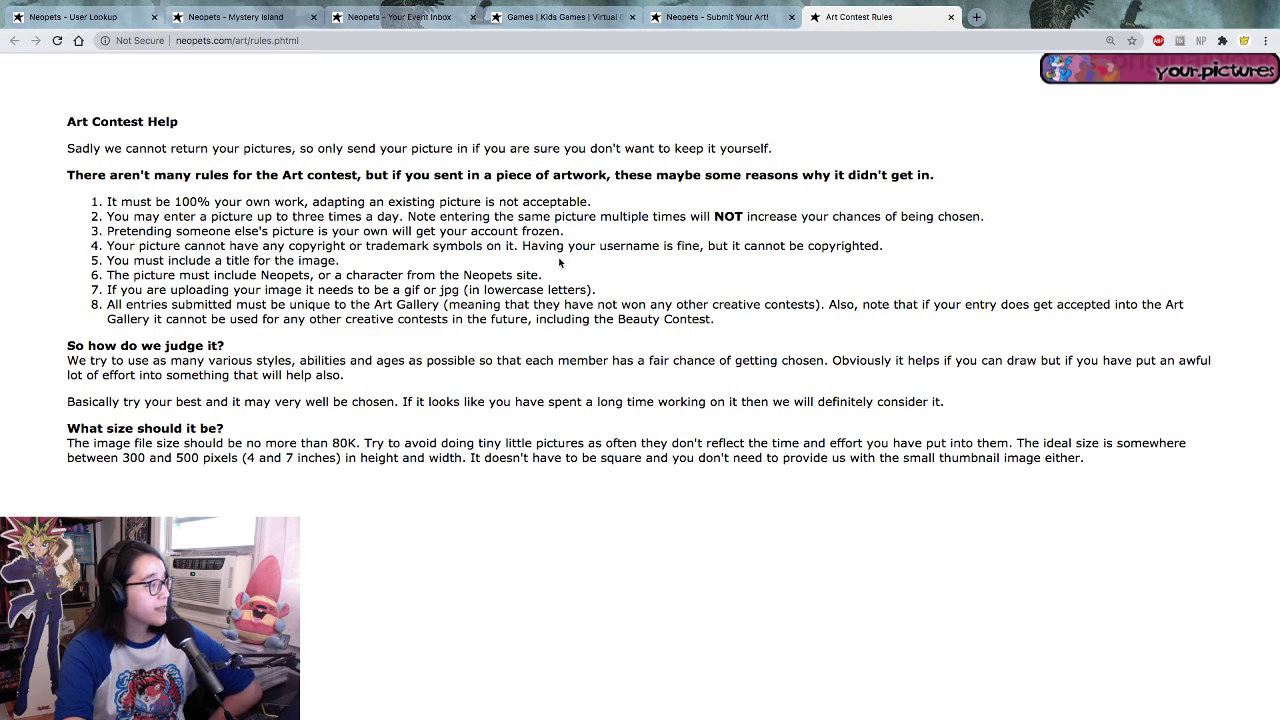
drag(121, 275, 500, 290)
click(418, 289)
click(490, 292)
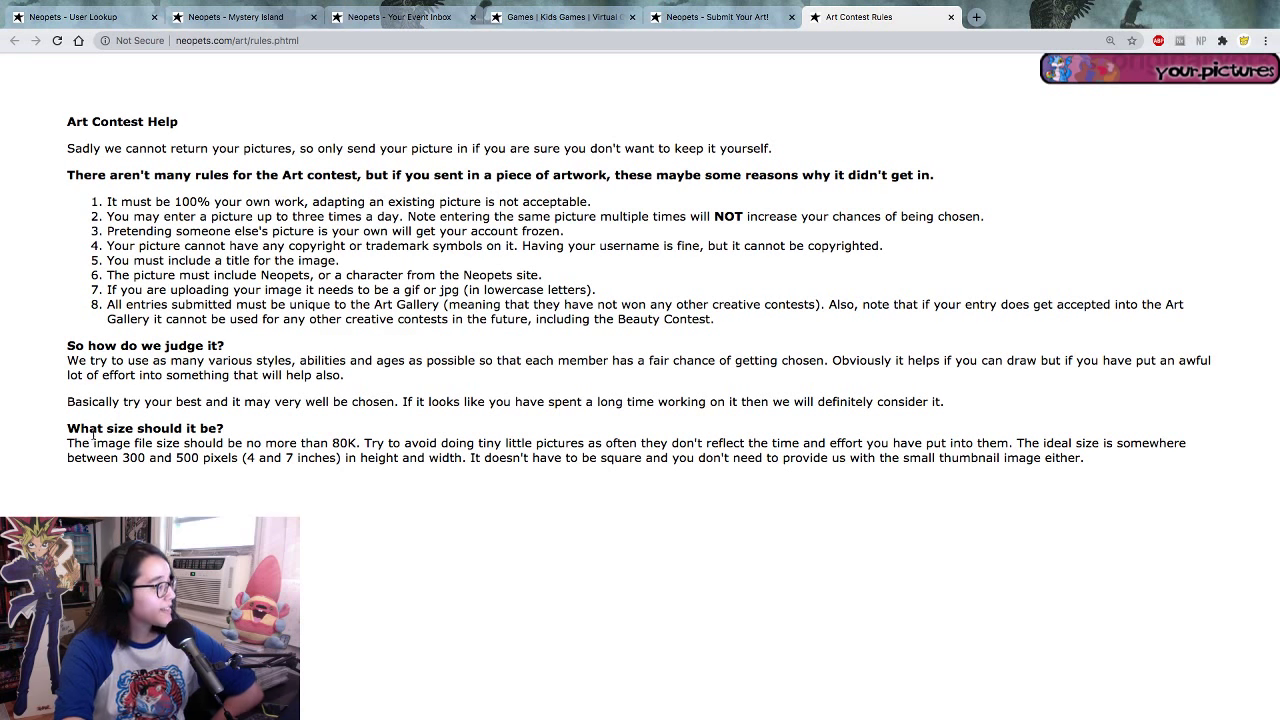
- Read the contest's file size limit and ideal picture dimensions, and return to the art submission form
drag(73, 441, 368, 452)
click(349, 442)
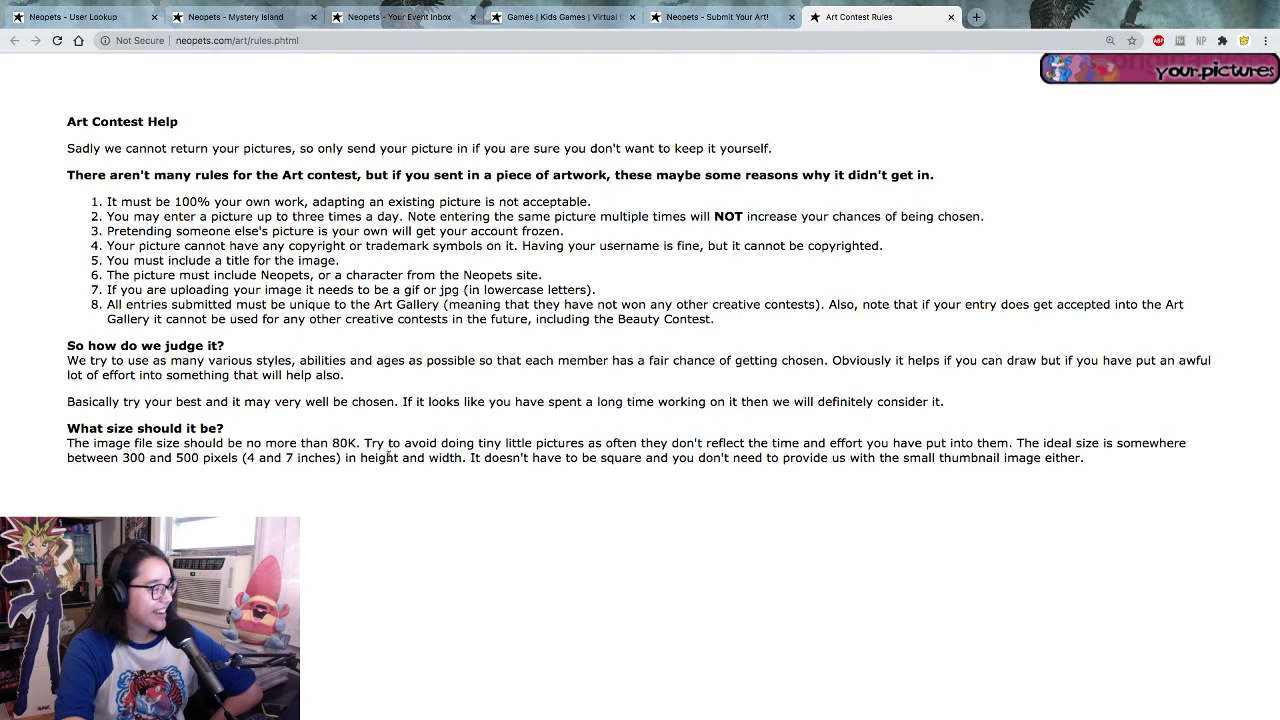
drag(379, 443, 304, 477)
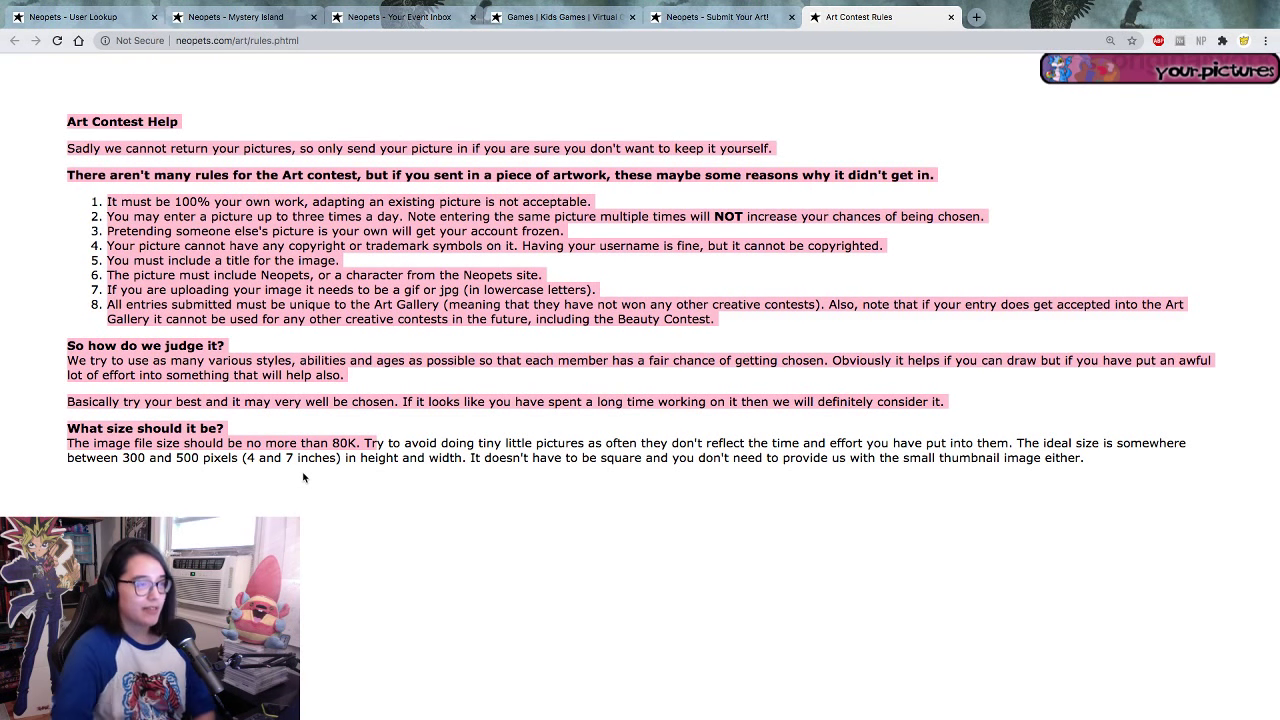
click(748, 23)
click(879, 25)
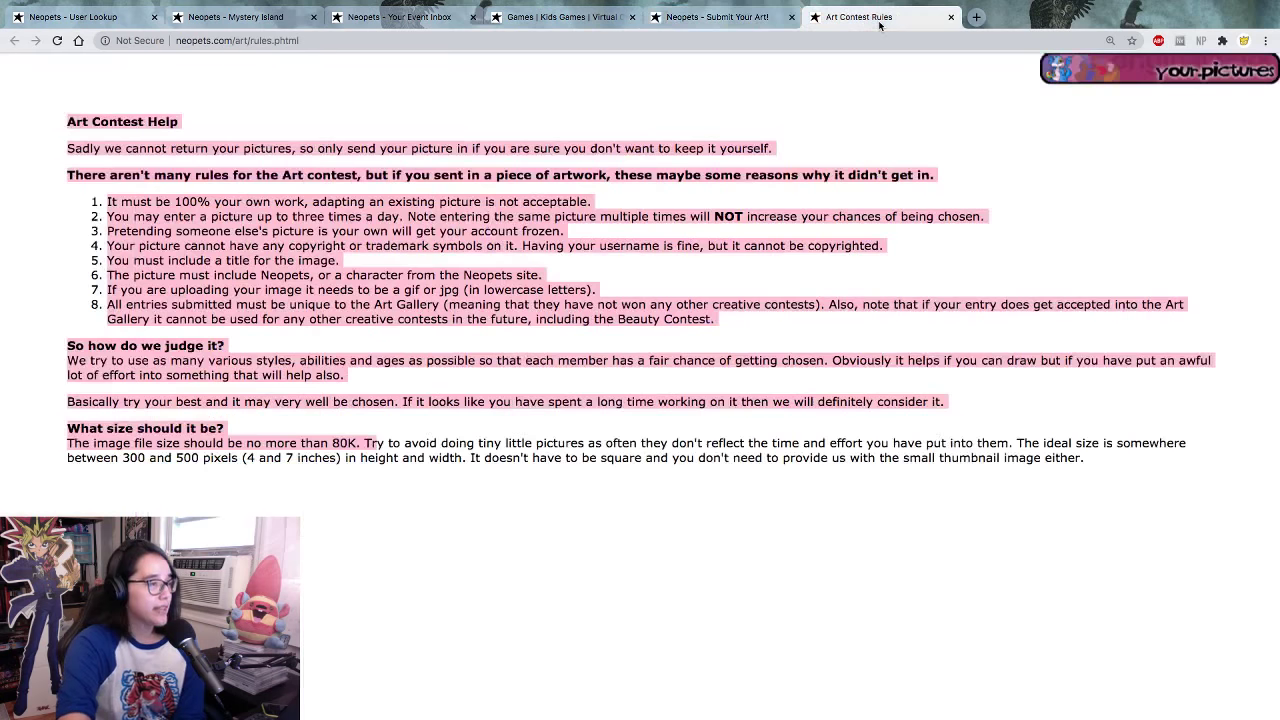
click(372, 478)
click(718, 17)
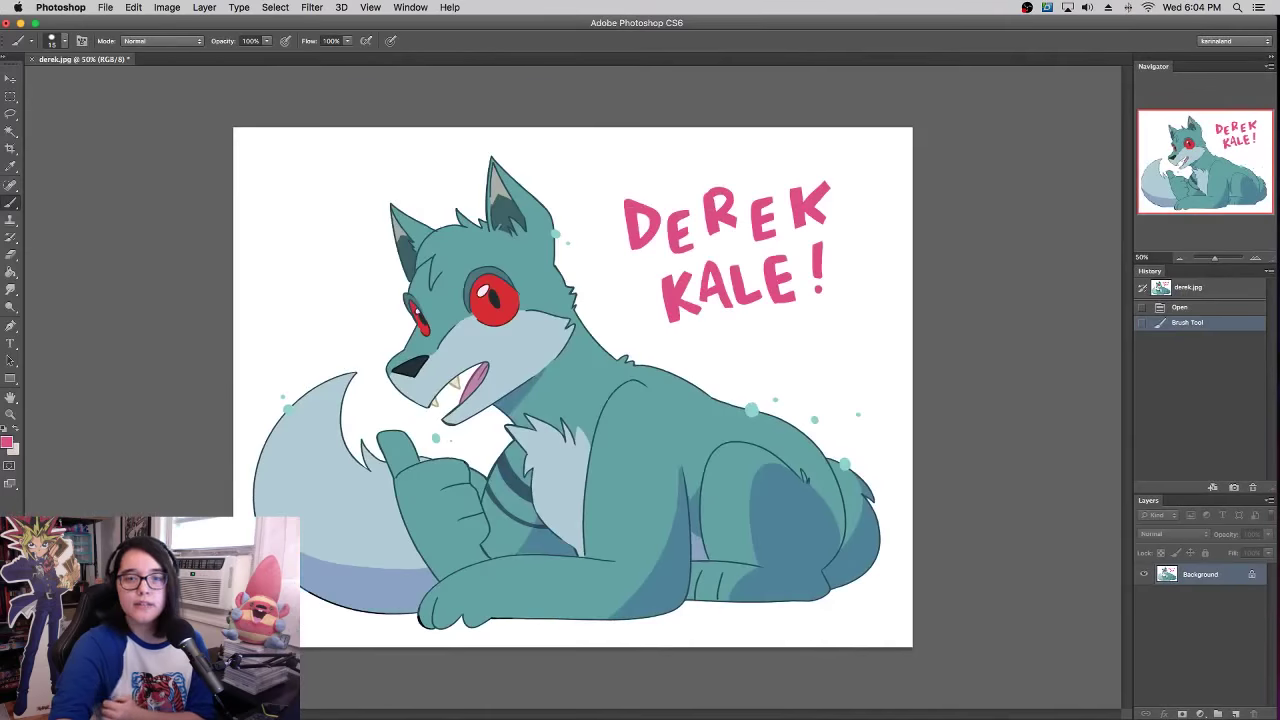
- Switch to Photoshop and enter a width of 500 pixels in the image size settings for derek.jpg
click(167, 7)
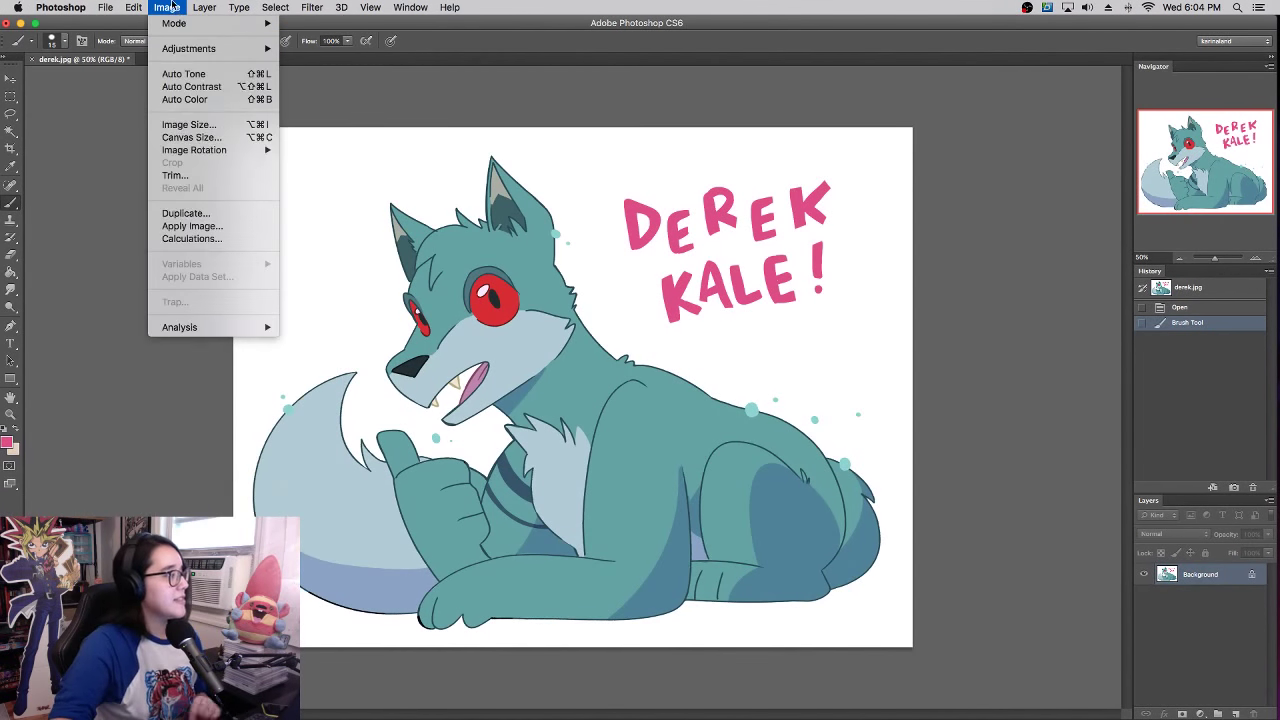
click(199, 128)
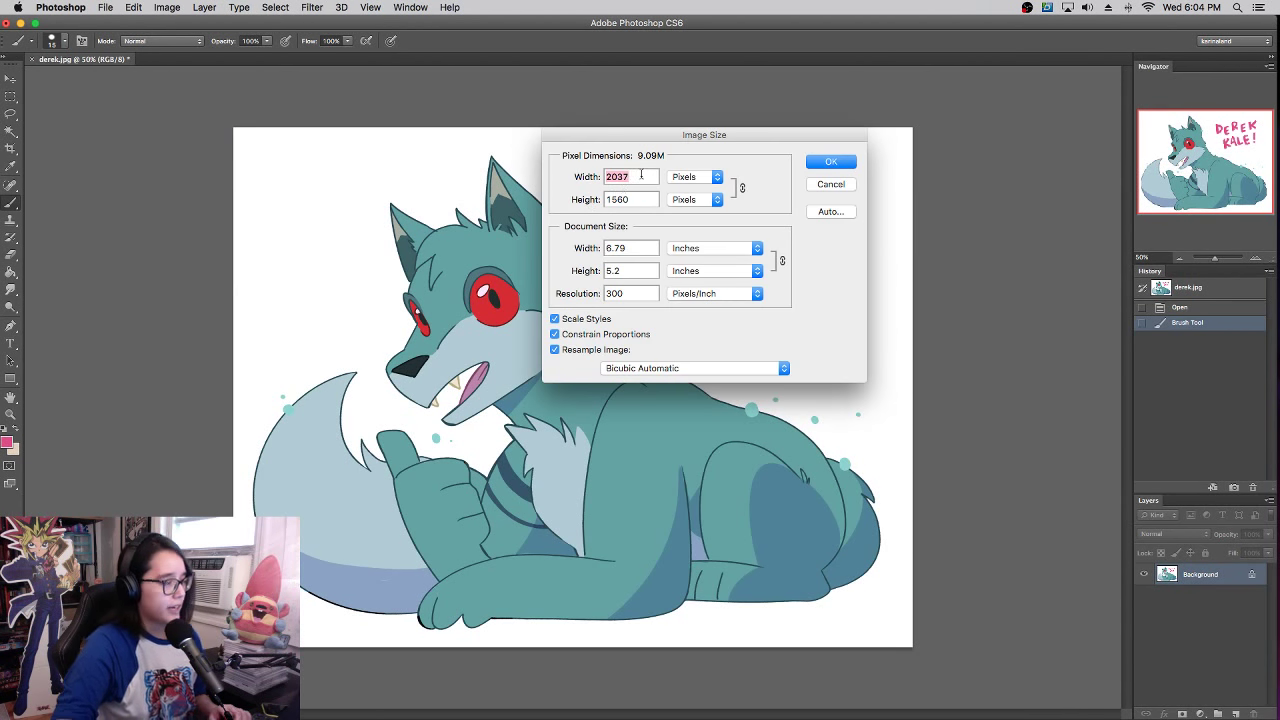
text(500)
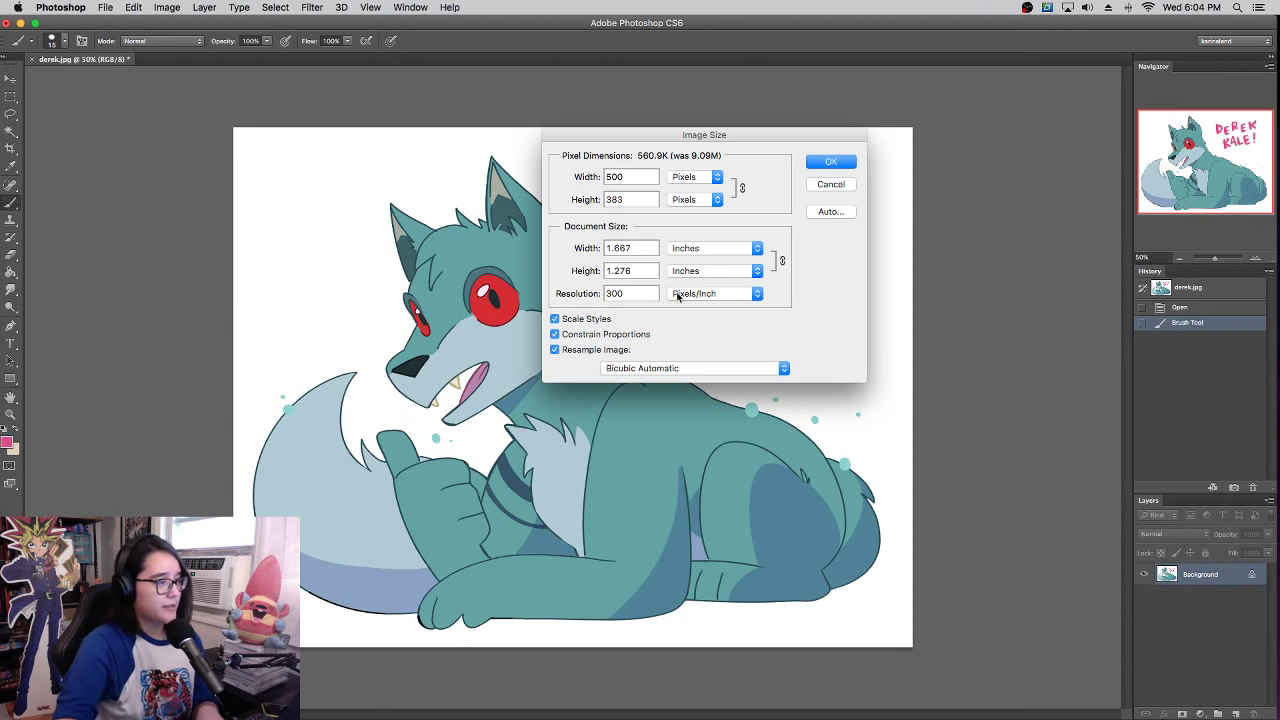
click(655, 370)
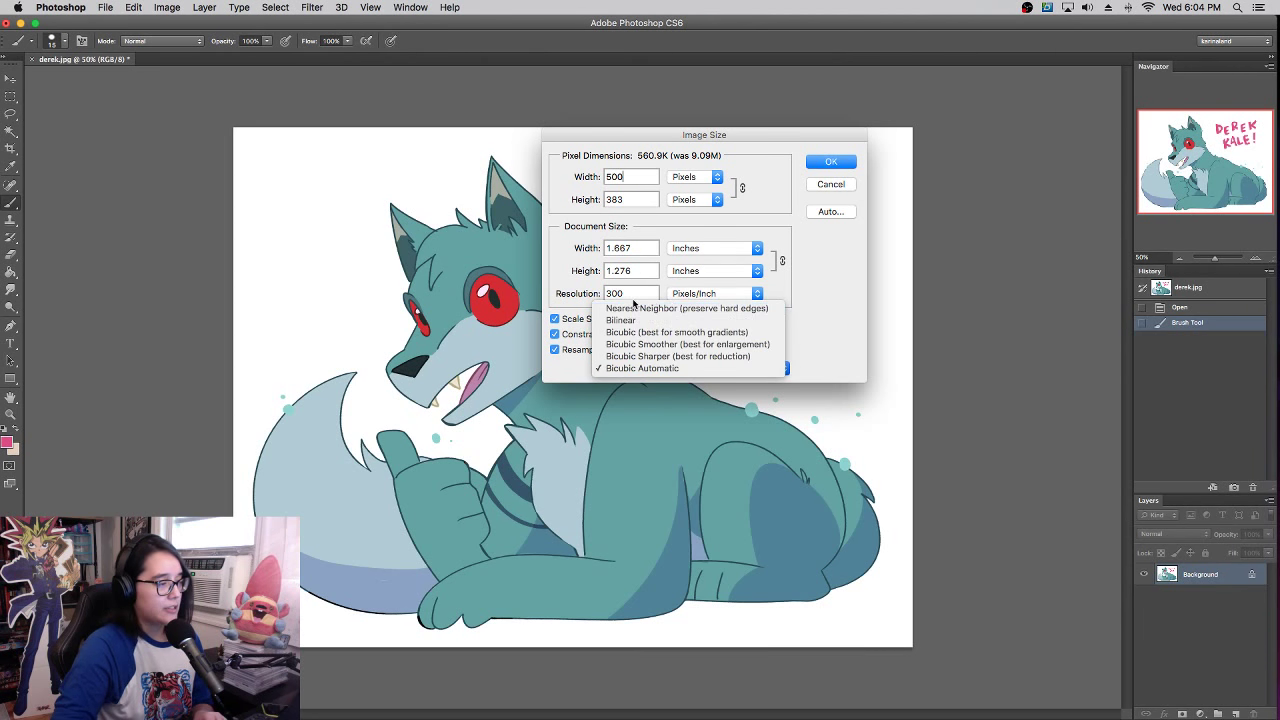
click(558, 294)
- Resize the image to 500 pixels wide at 72 pixels/inch, using Bicubic (best for smooth gradients) resampling
drag(627, 296, 481, 294)
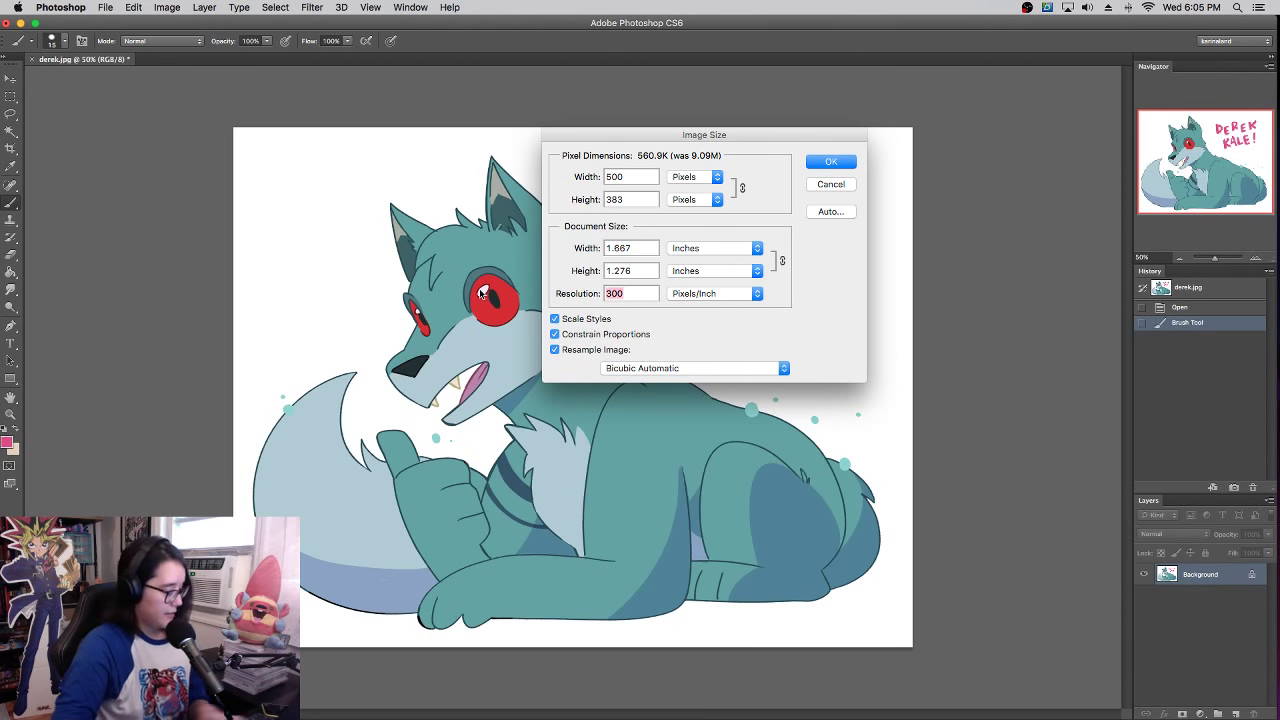
text(72)
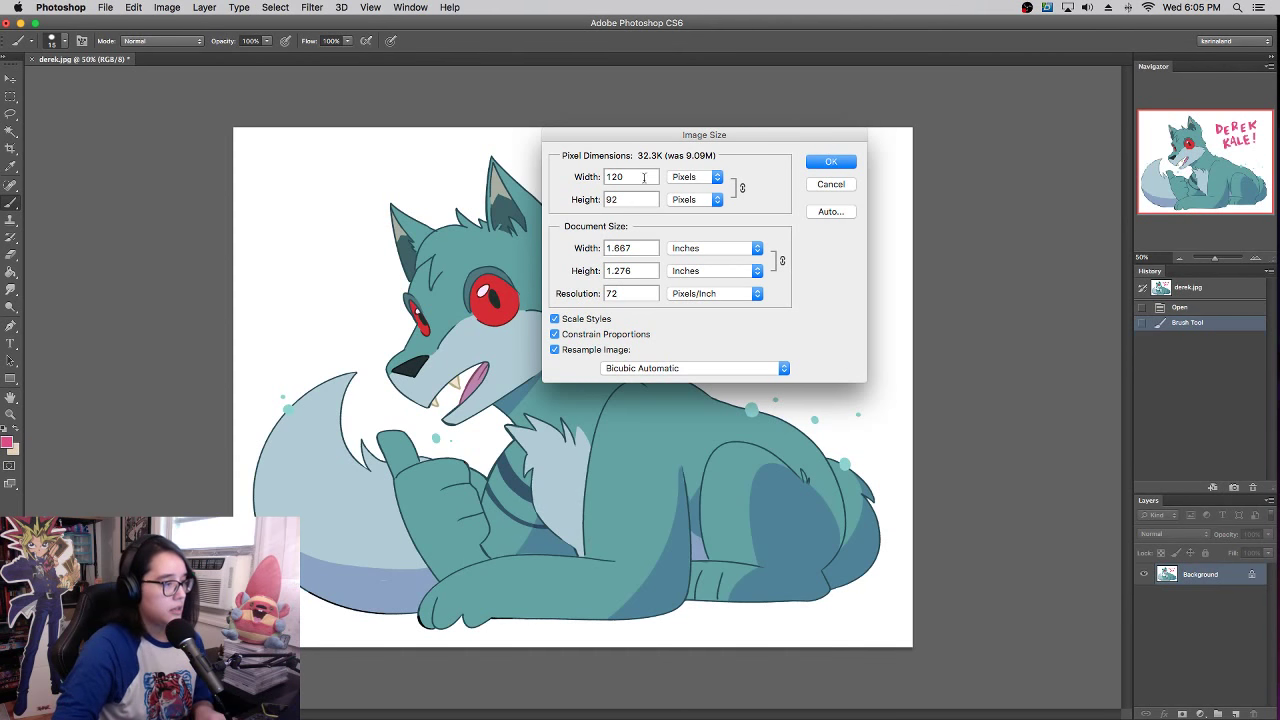
double_click(644, 177)
text(5)
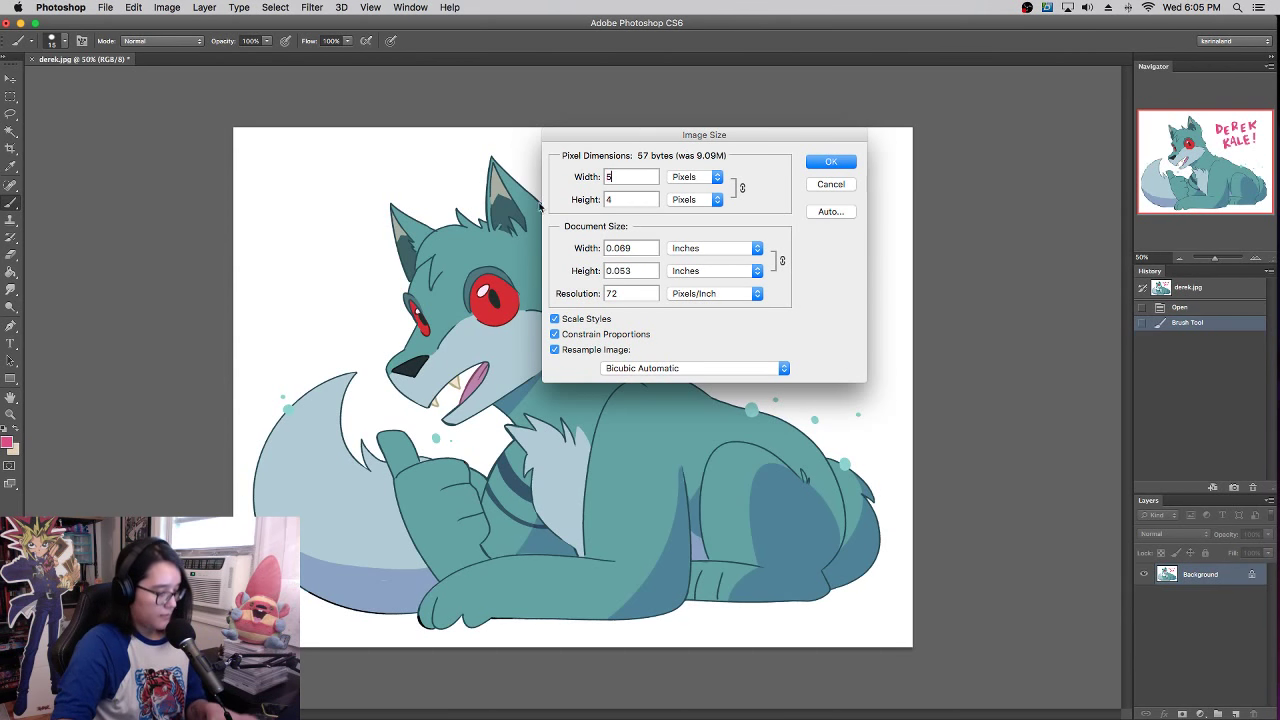
text(00)
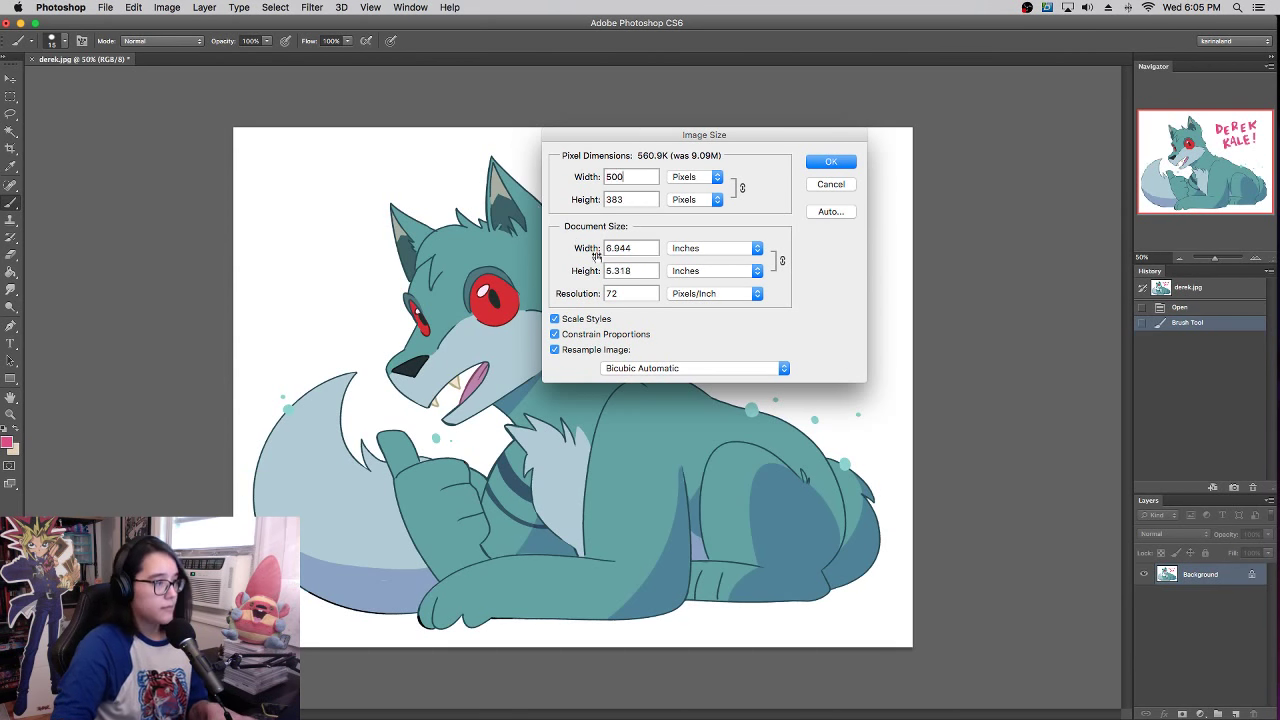
click(686, 368)
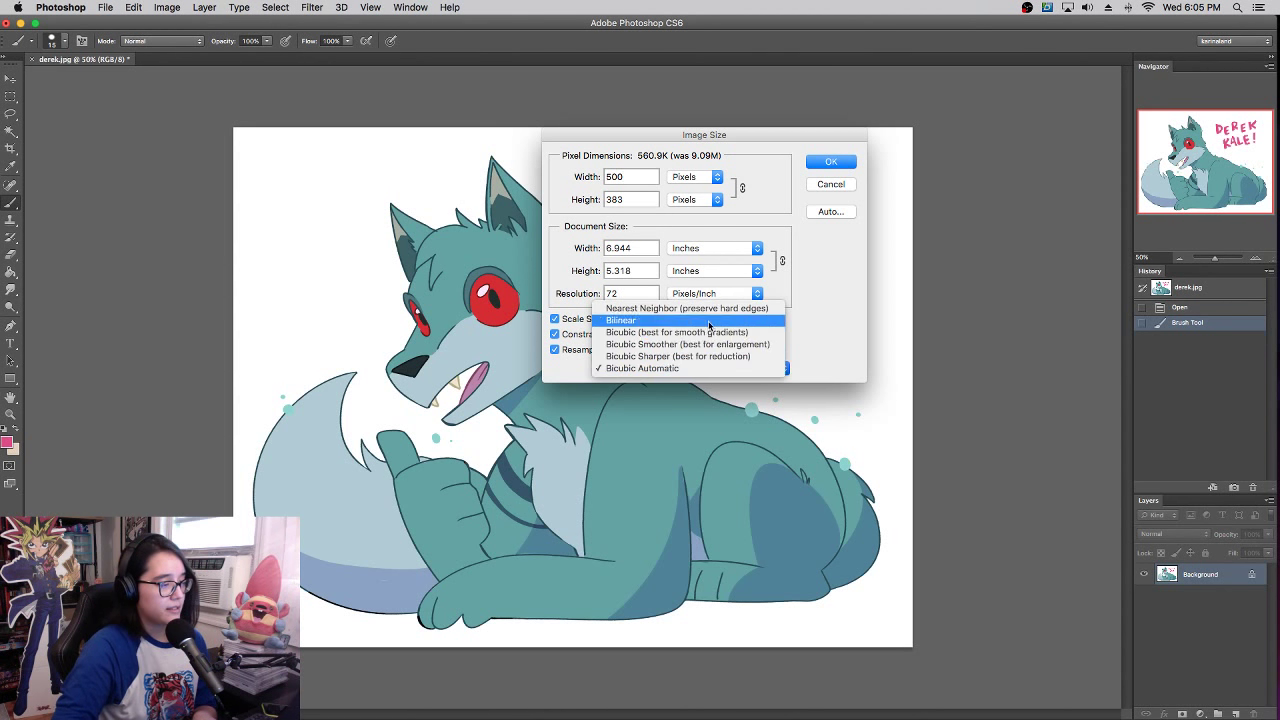
click(720, 332)
click(831, 163)
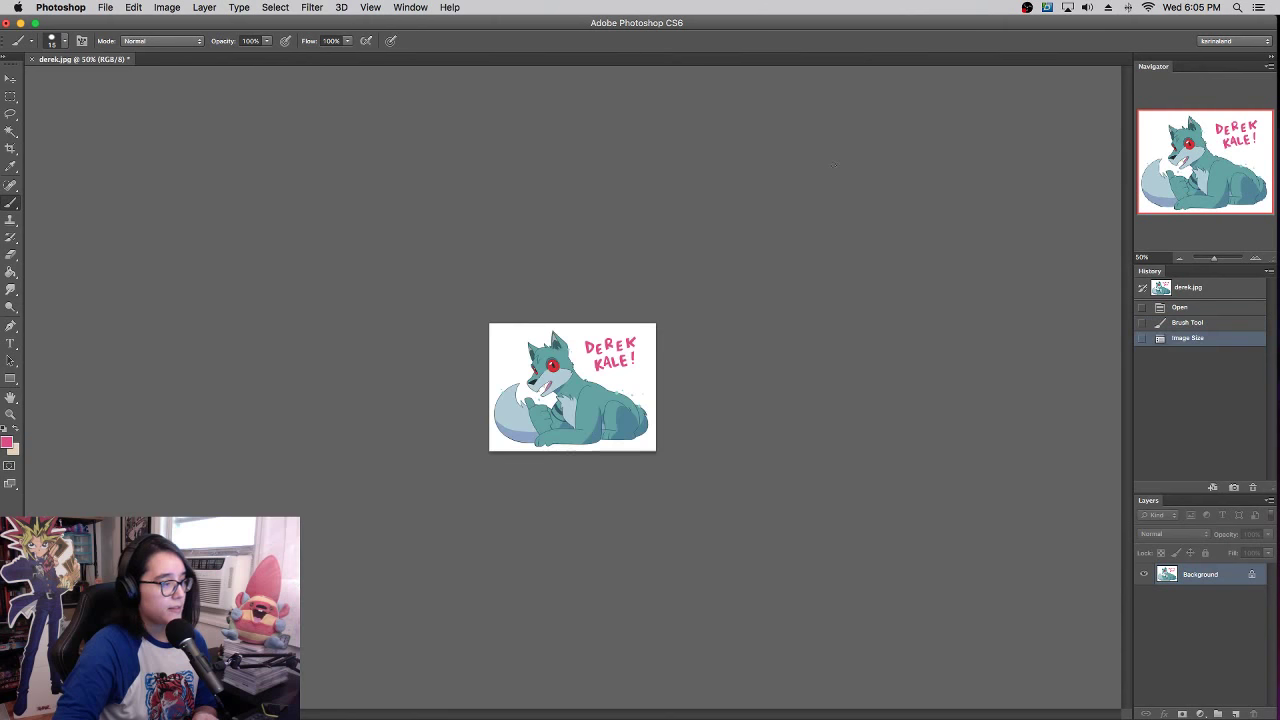
- Inspect the resized wolf drawing at 100% and save it to derek.jpg
click(1257, 260)
click(1257, 260)
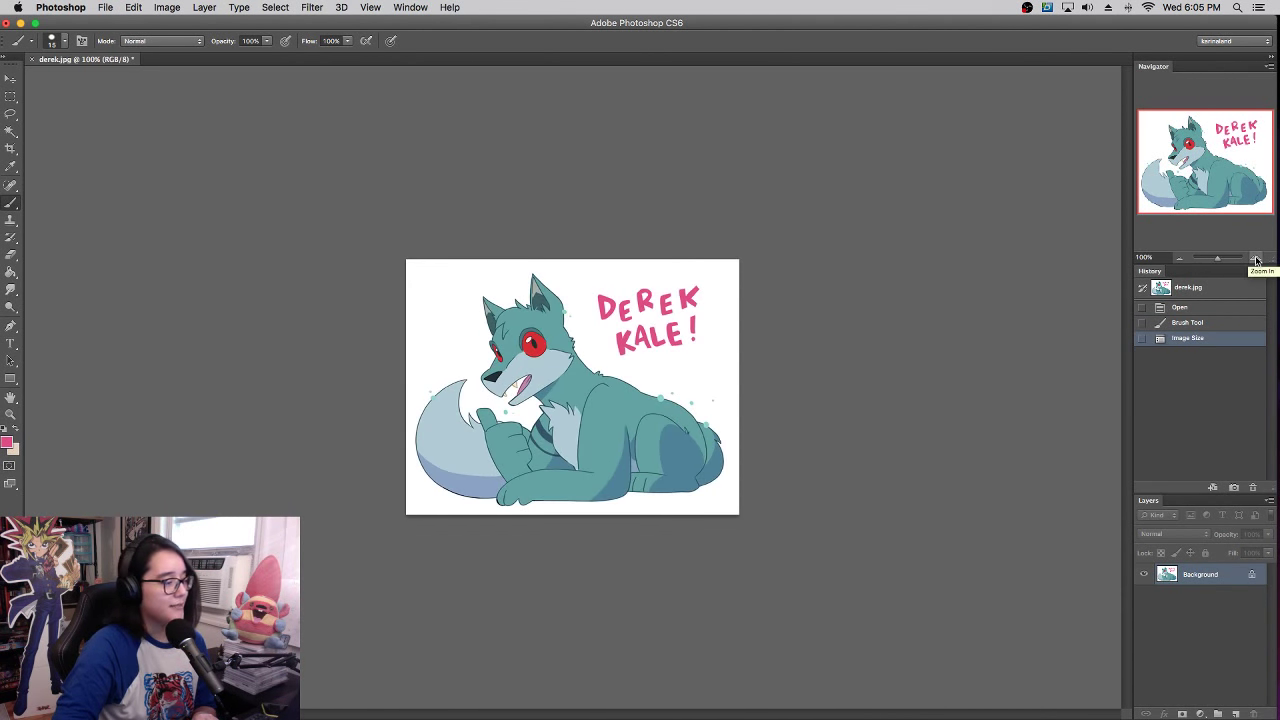
click(114, 7)
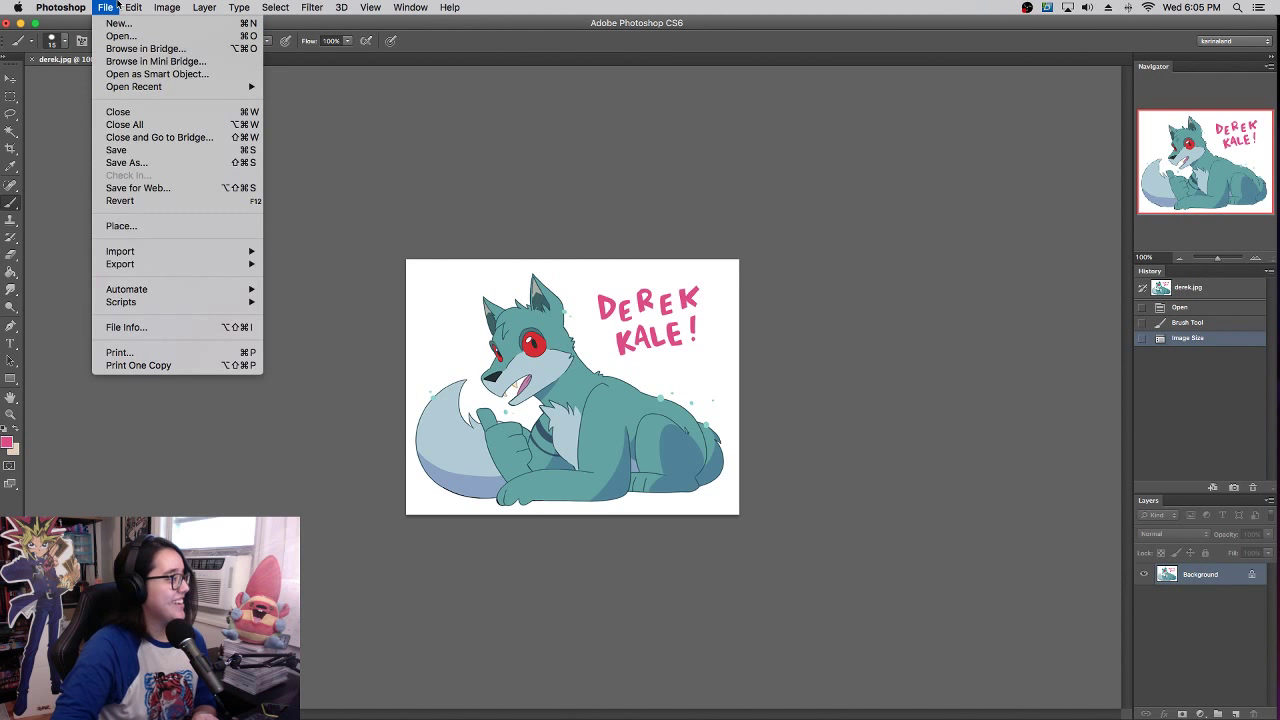
click(360, 161)
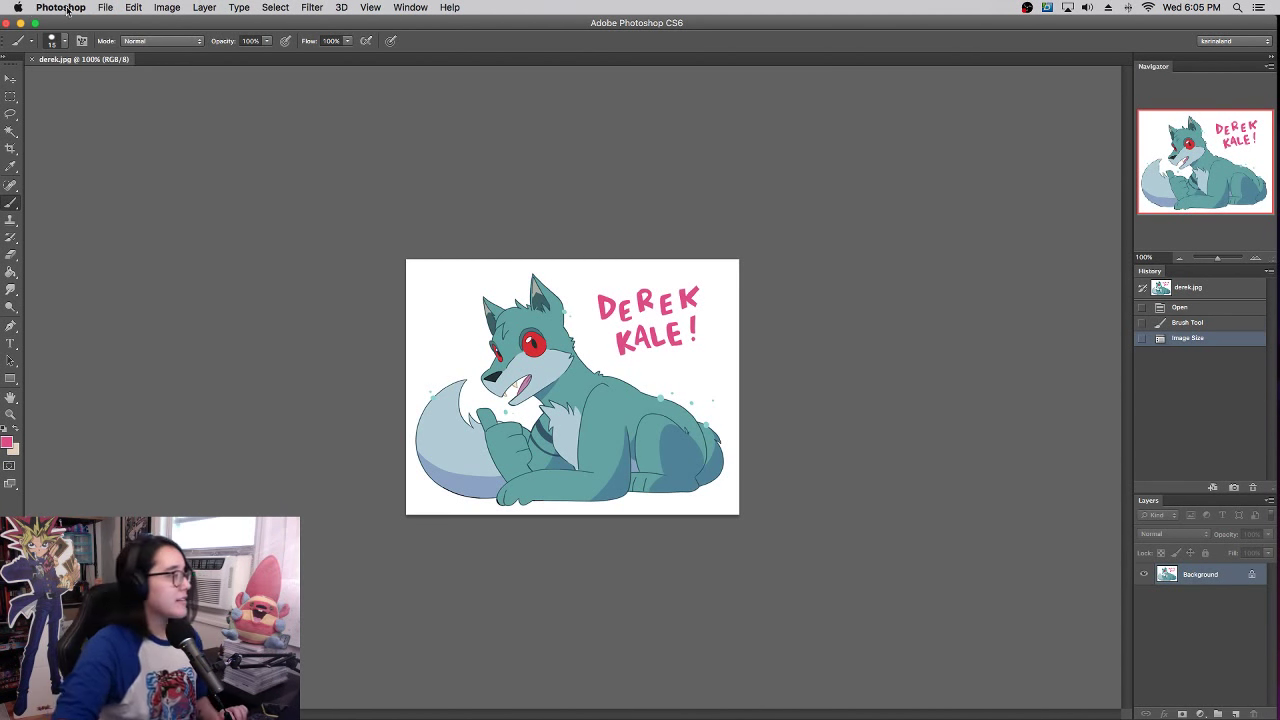
- Look for the saved drawing among the Desktop files in Finder and return to Photoshop
key(super+Tab)
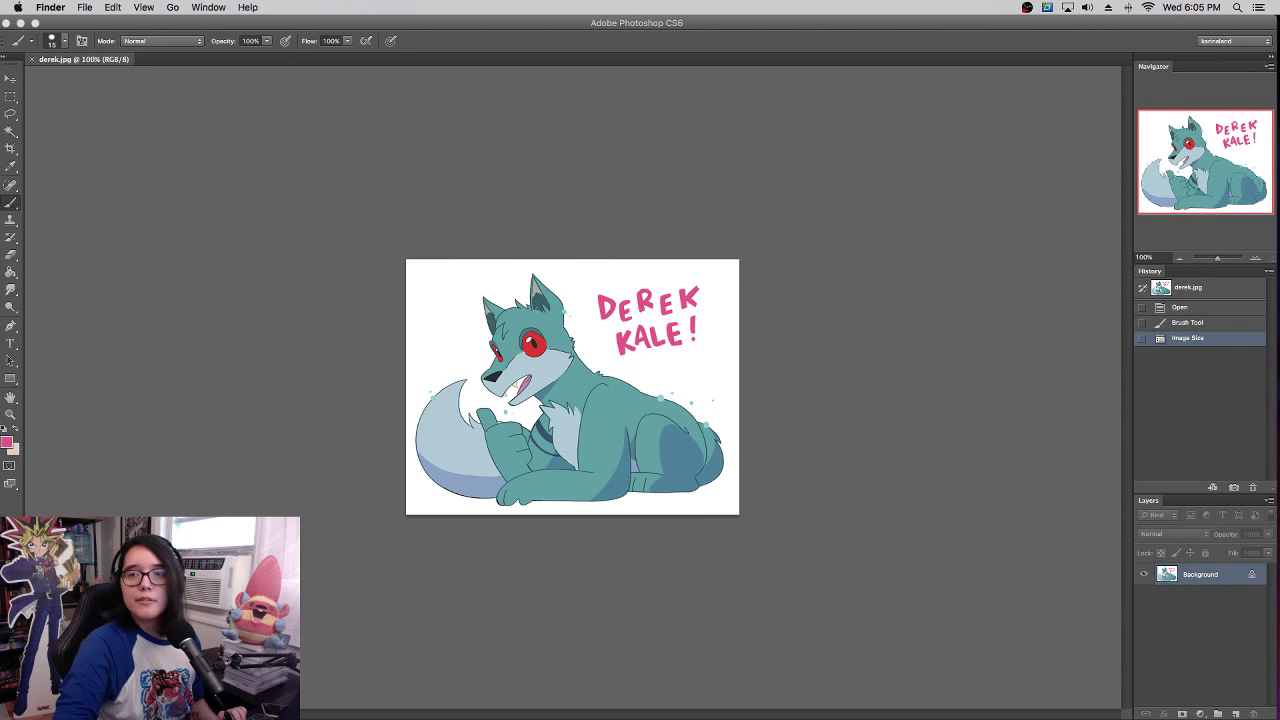
key(super+n)
drag(626, 59, 622, 104)
scroll(475, 290, down, 4)
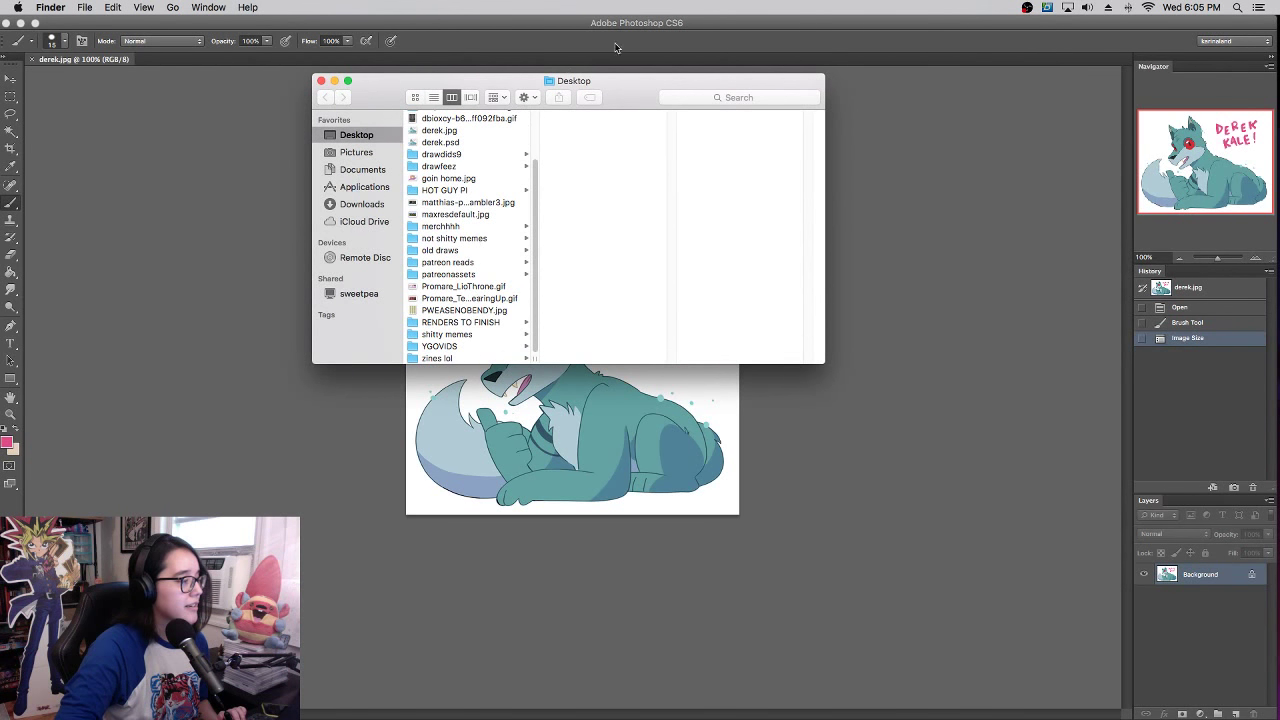
key(super+w)
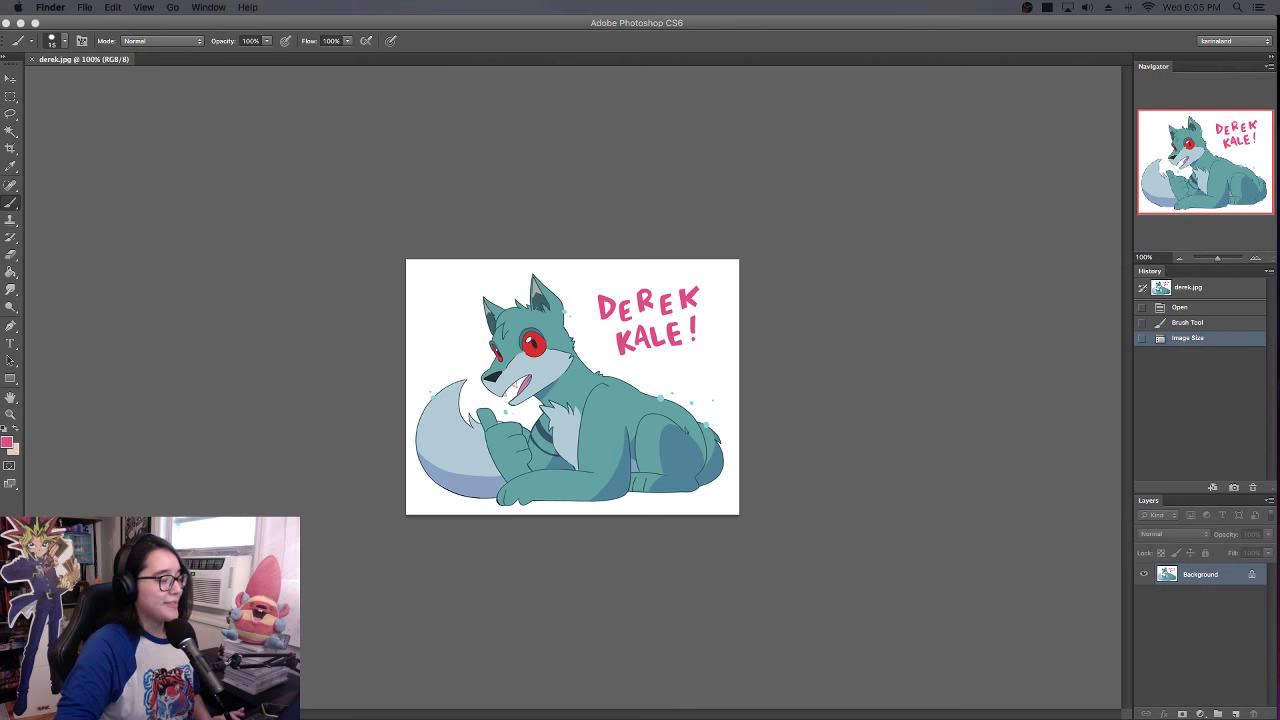
click(87, 28)
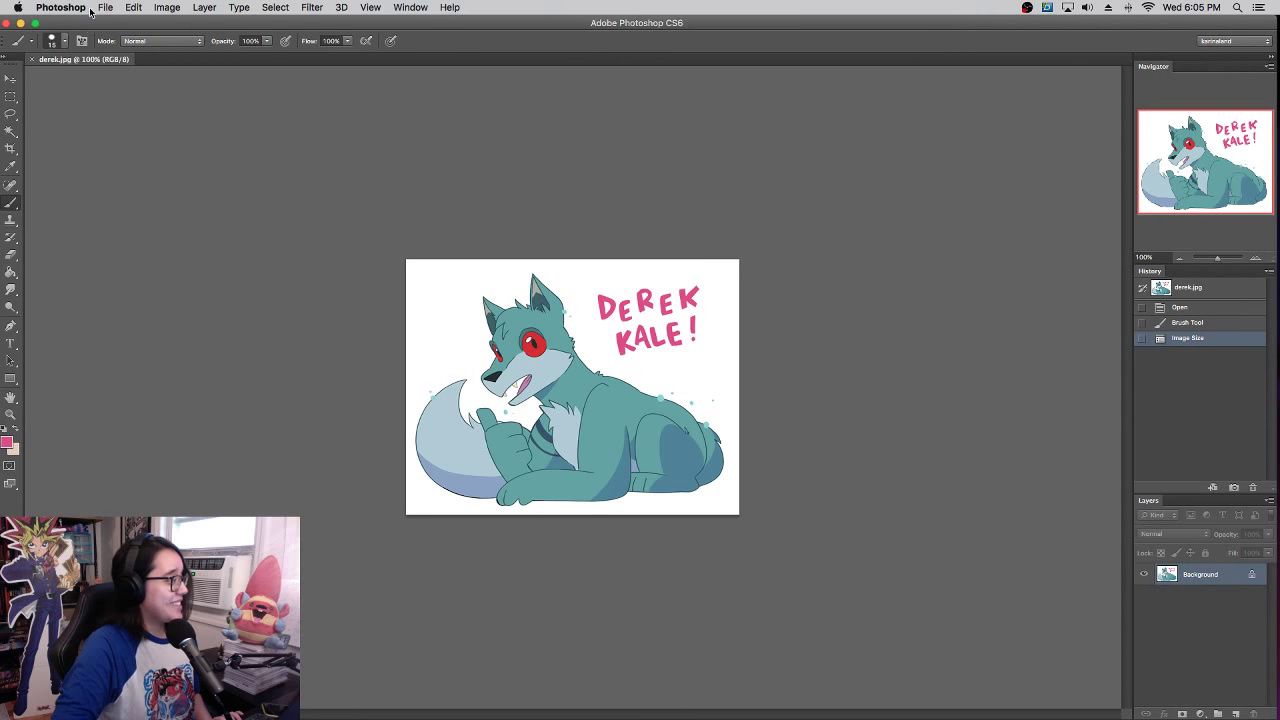
- Save the resized drawing to the Desktop as a new JPEG named derek2.jpg
click(105, 7)
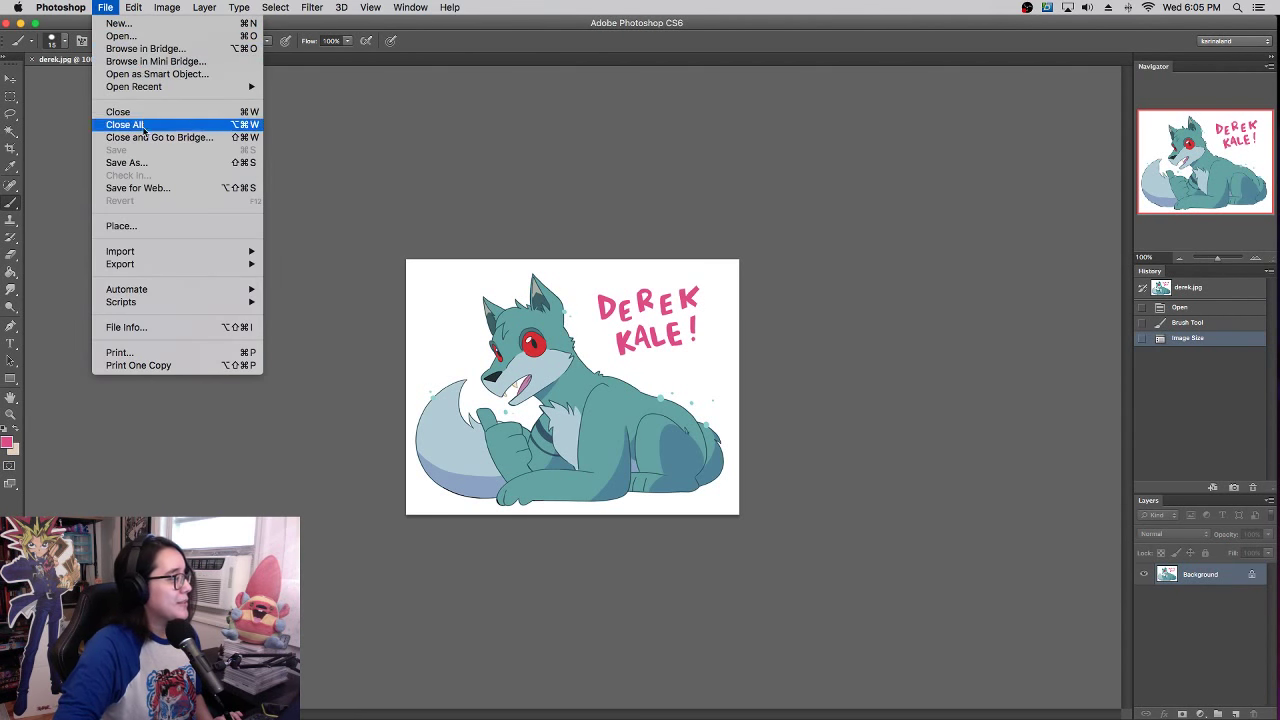
click(143, 163)
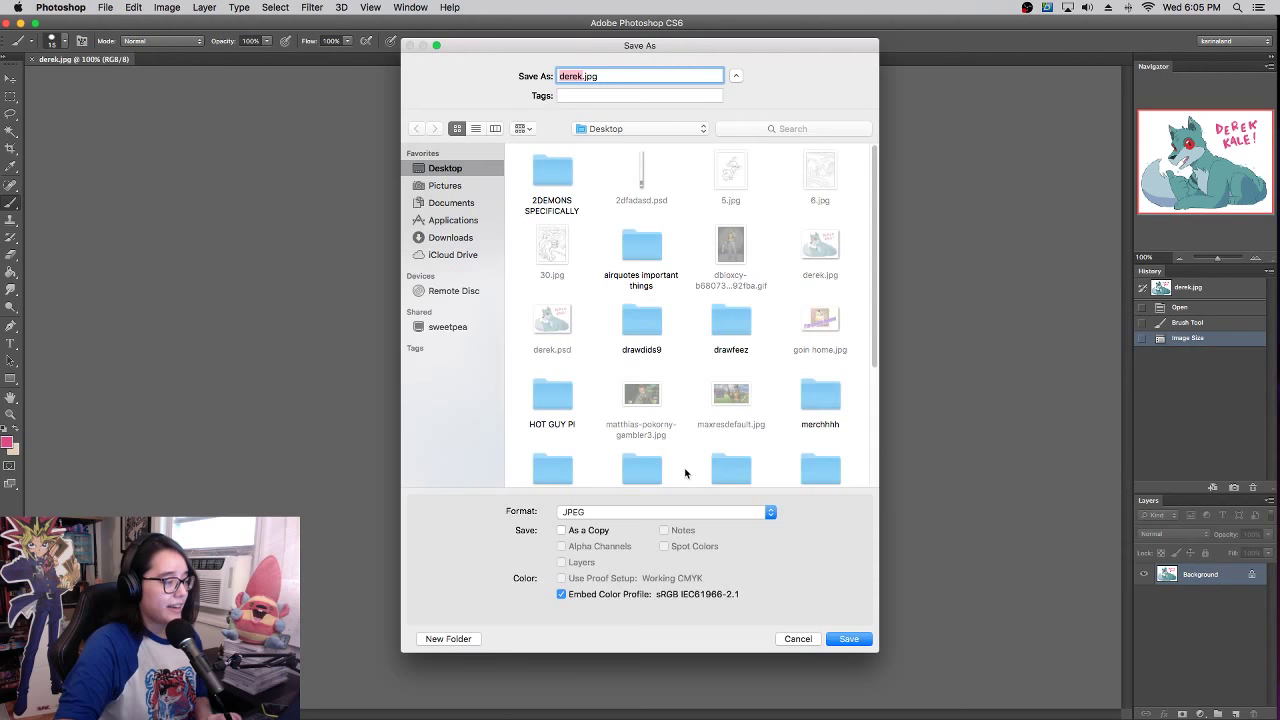
click(610, 75)
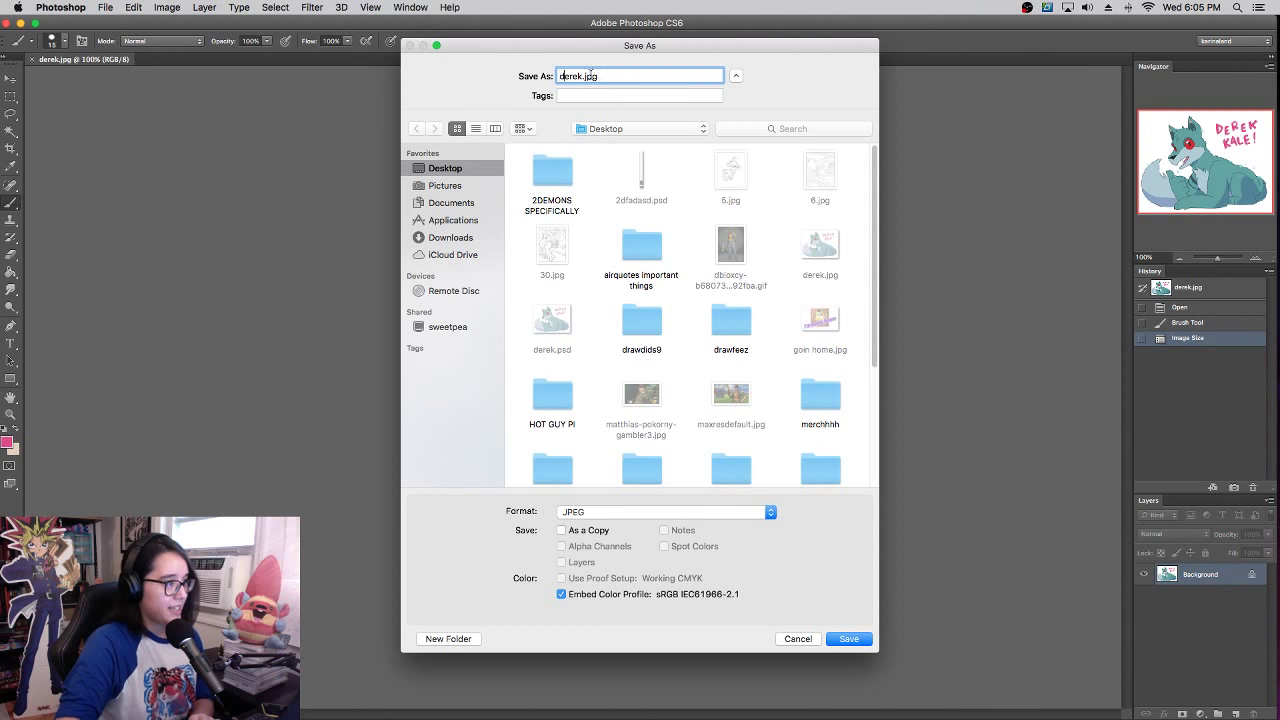
click(582, 76)
text(2)
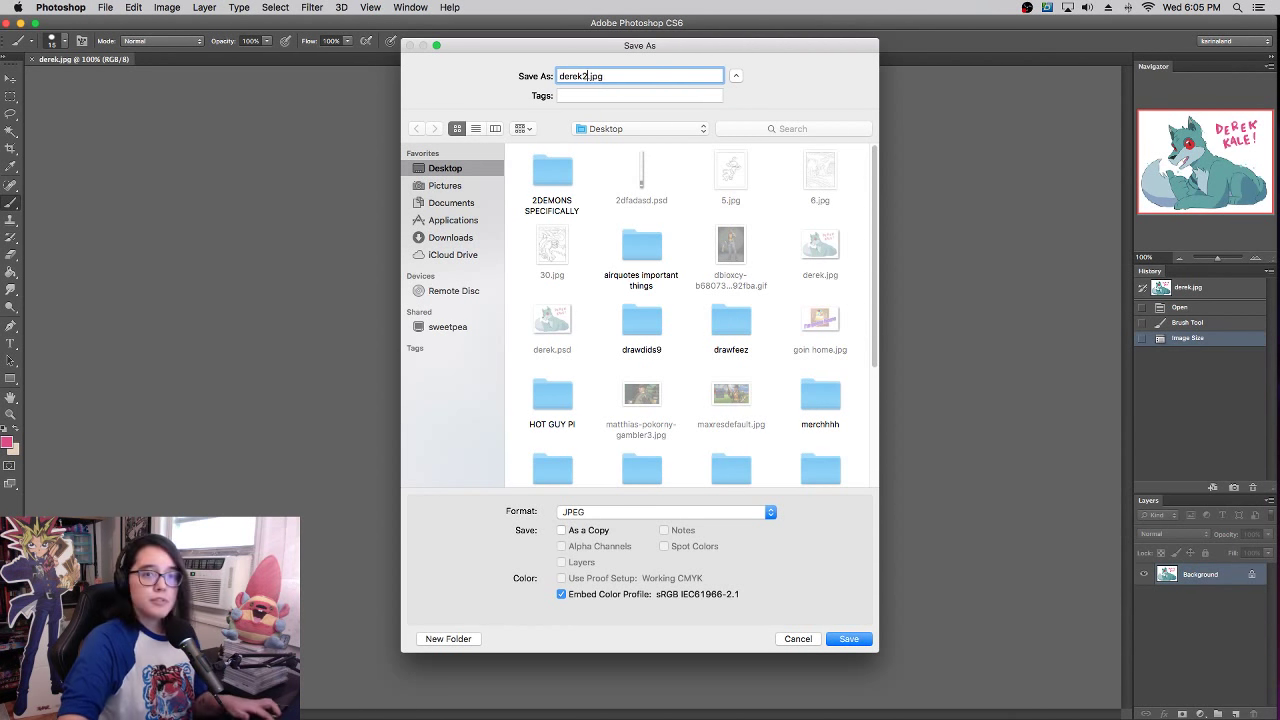
click(851, 638)
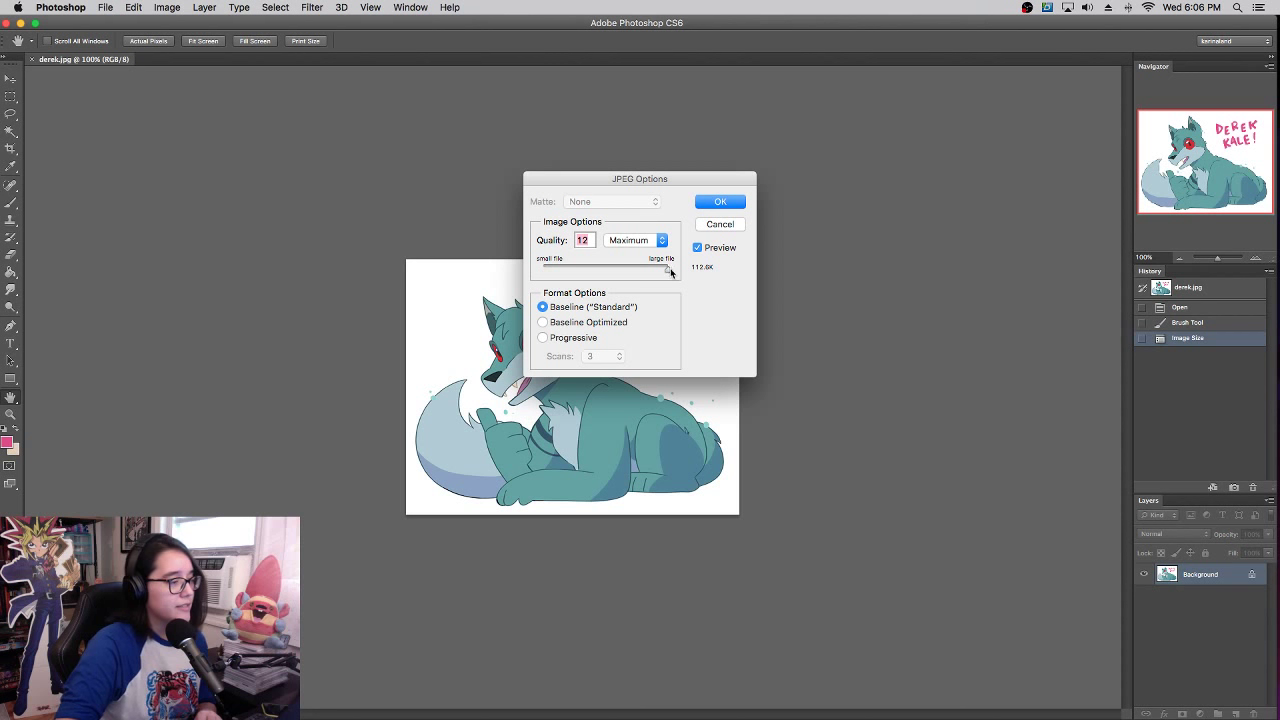
- Compare quality levels for derek2.jpg and finish the save at quality 10 (Maximum) in Baseline ("Standard") format
drag(670, 272, 646, 272)
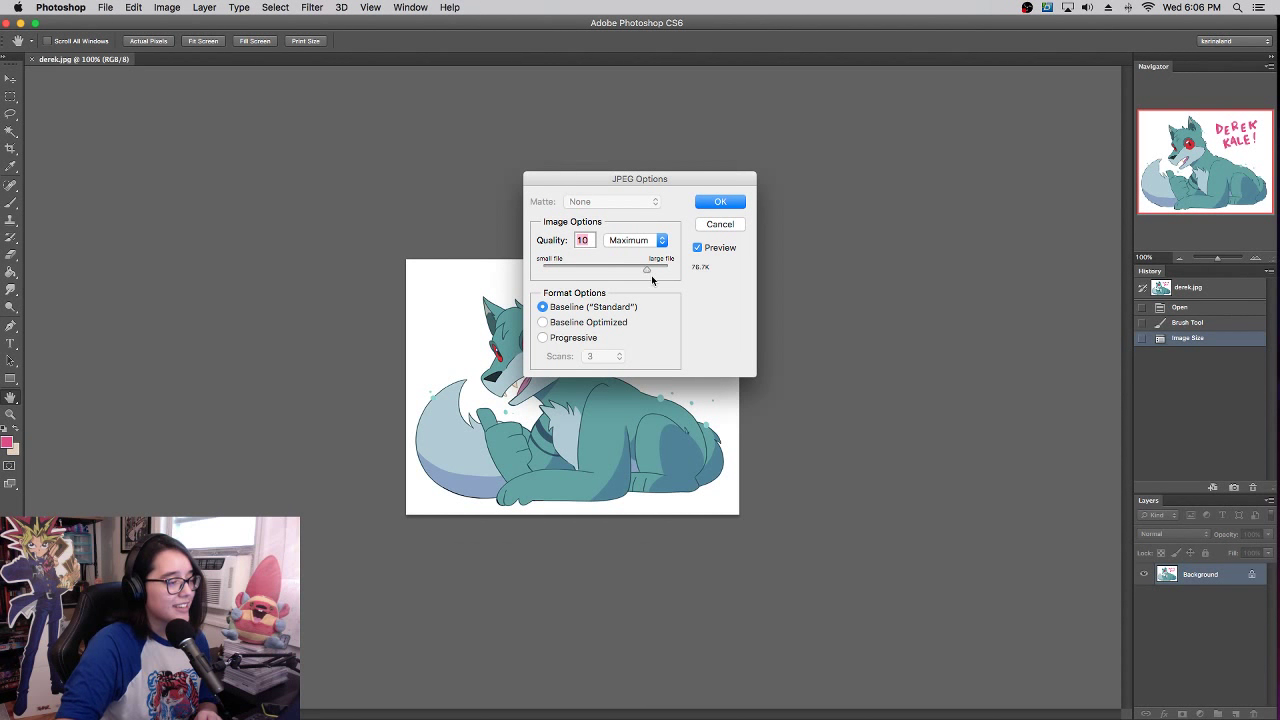
click(645, 270)
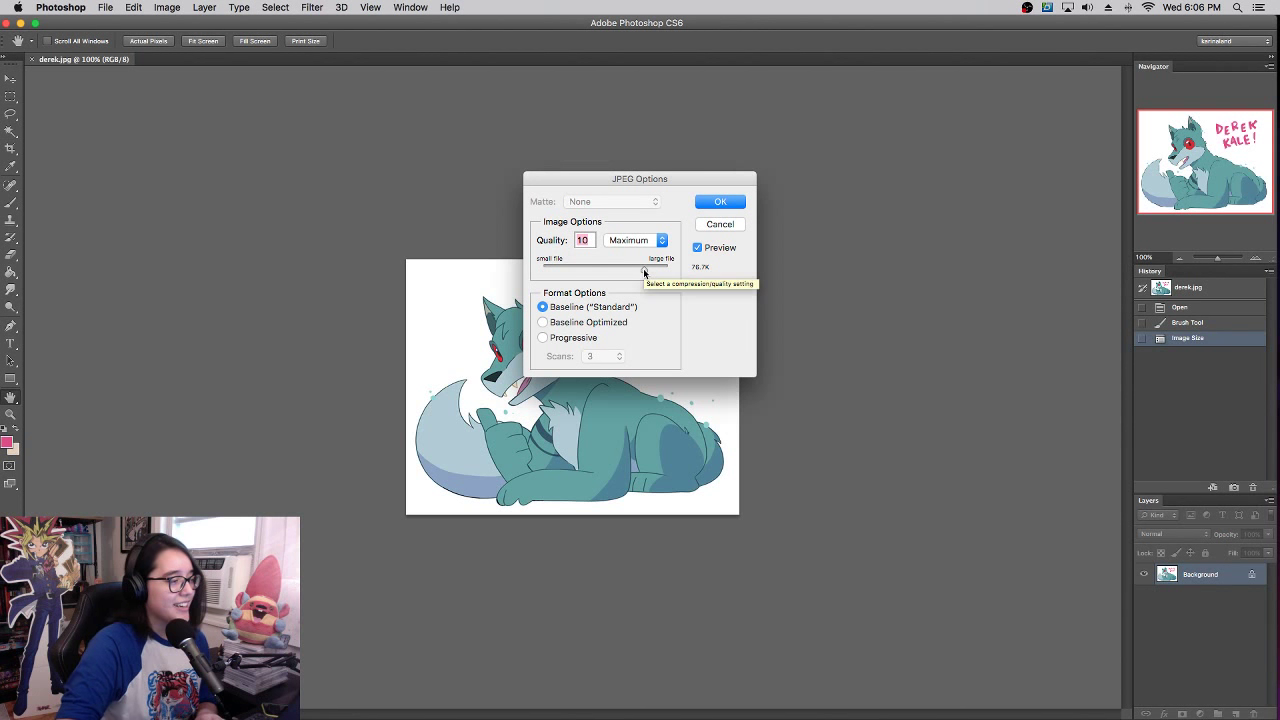
click(650, 240)
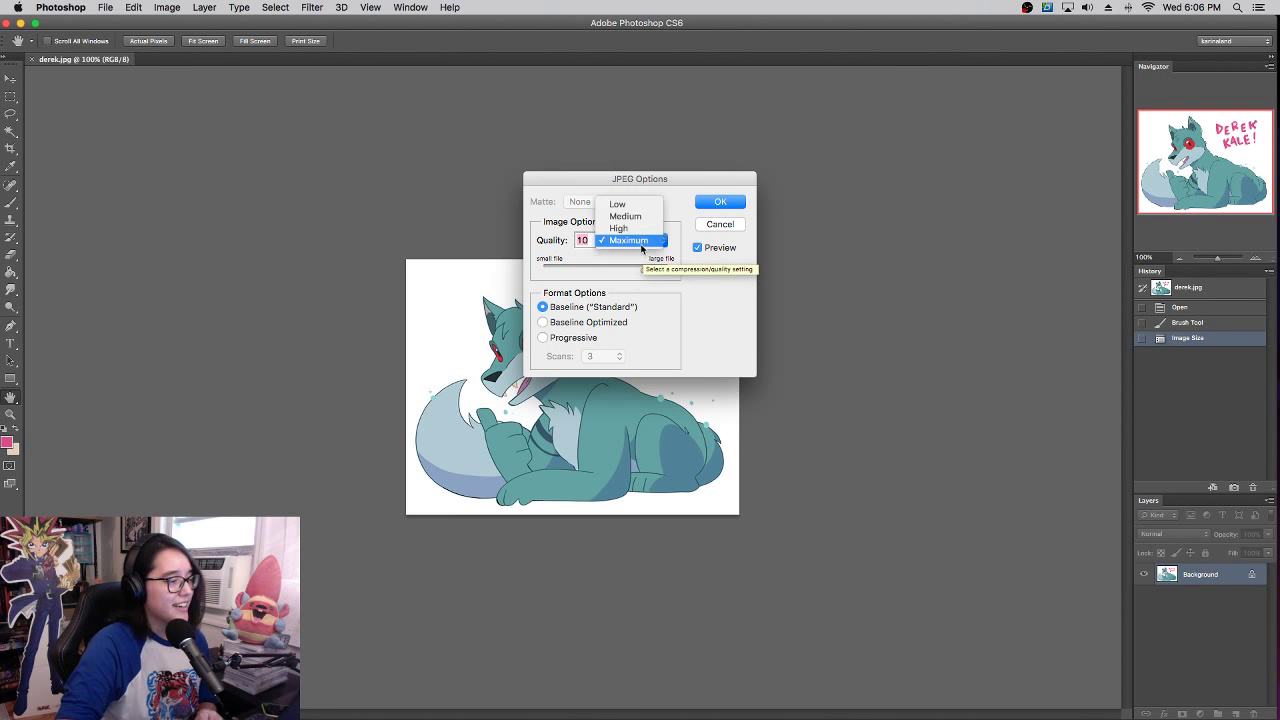
click(701, 336)
click(641, 241)
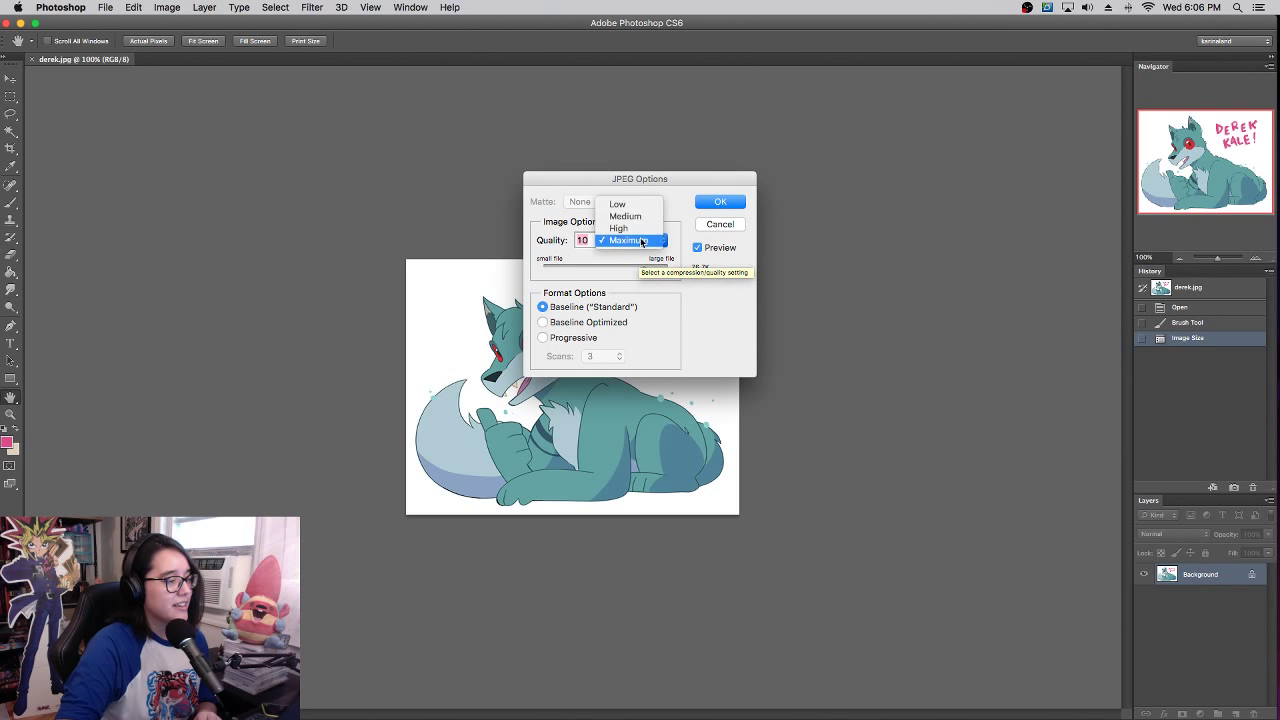
click(690, 325)
drag(648, 268, 637, 272)
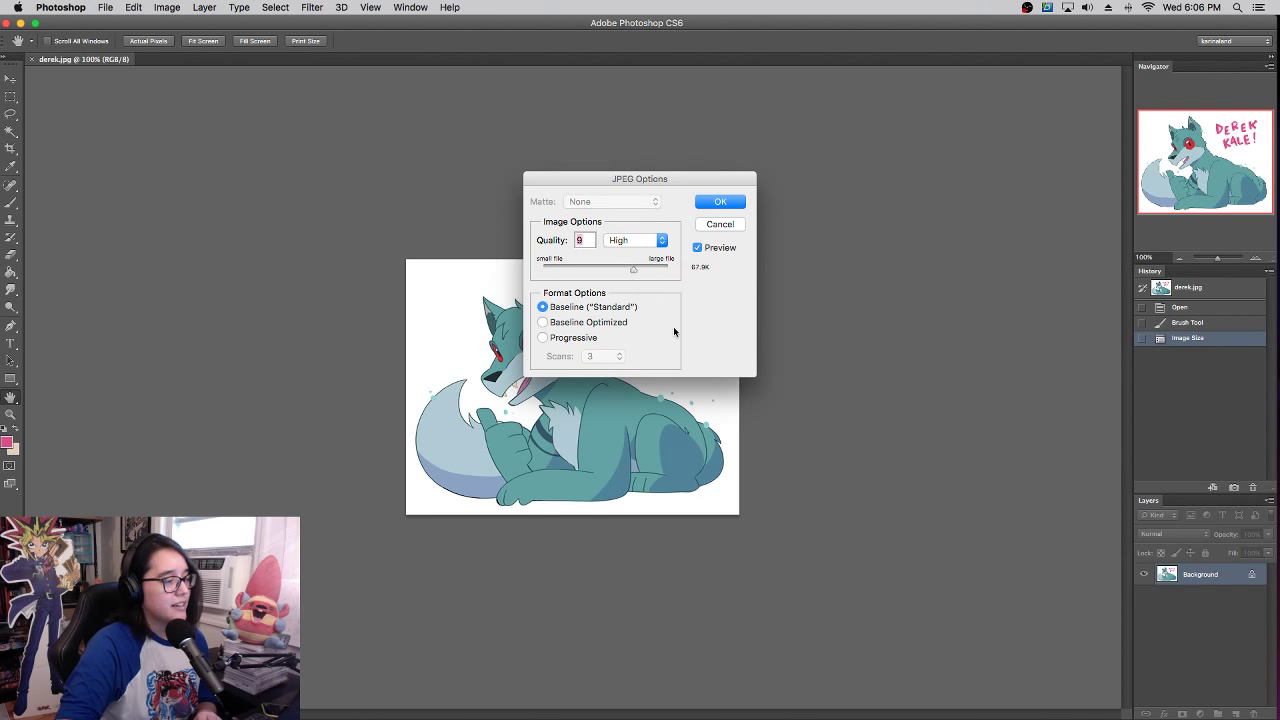
drag(634, 270, 642, 276)
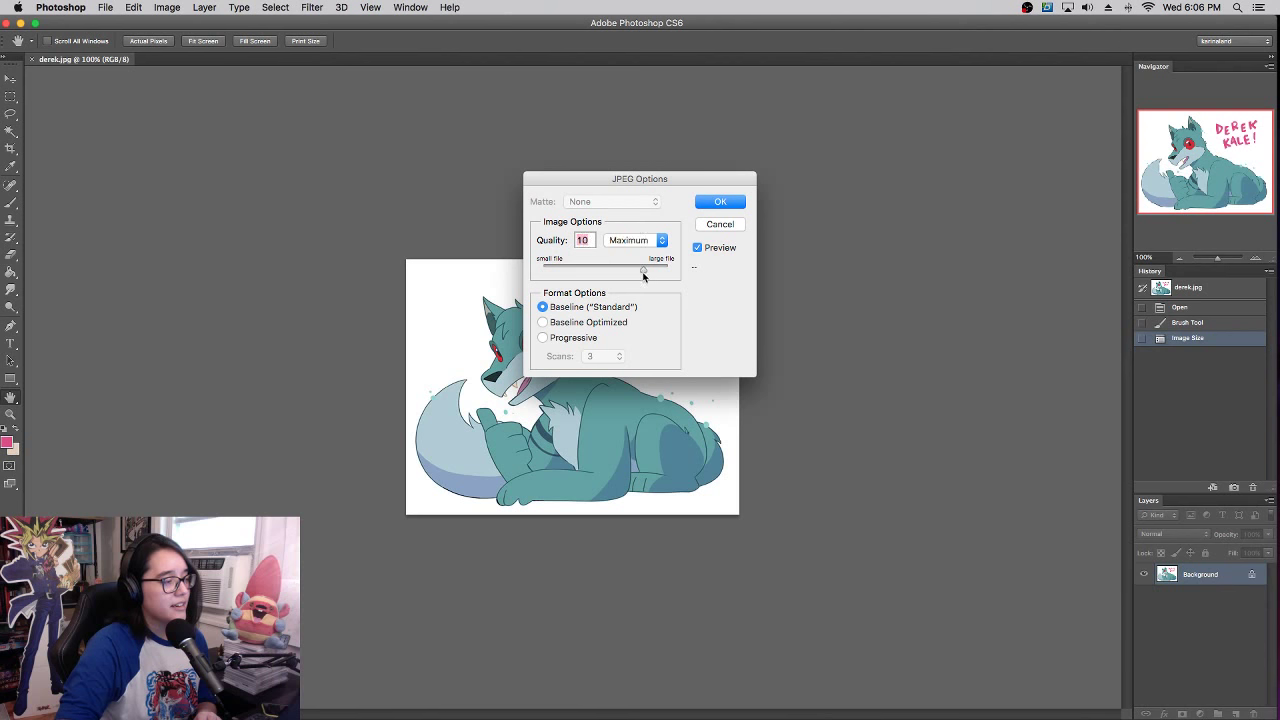
click(719, 203)
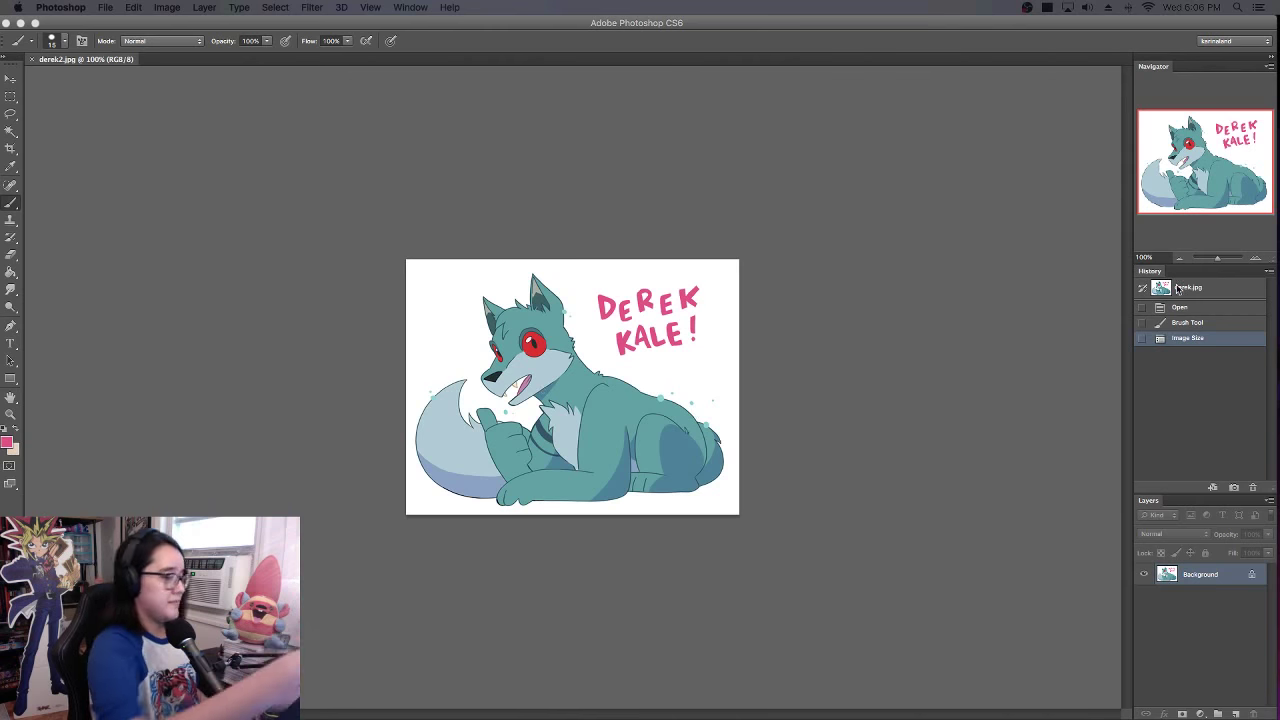
- Choose the Kyle's Manga - Razor brush for signing the blank area below the wolf's hind legs
key(super+plus)
key(super+plus)
drag(862, 480, 766, 255)
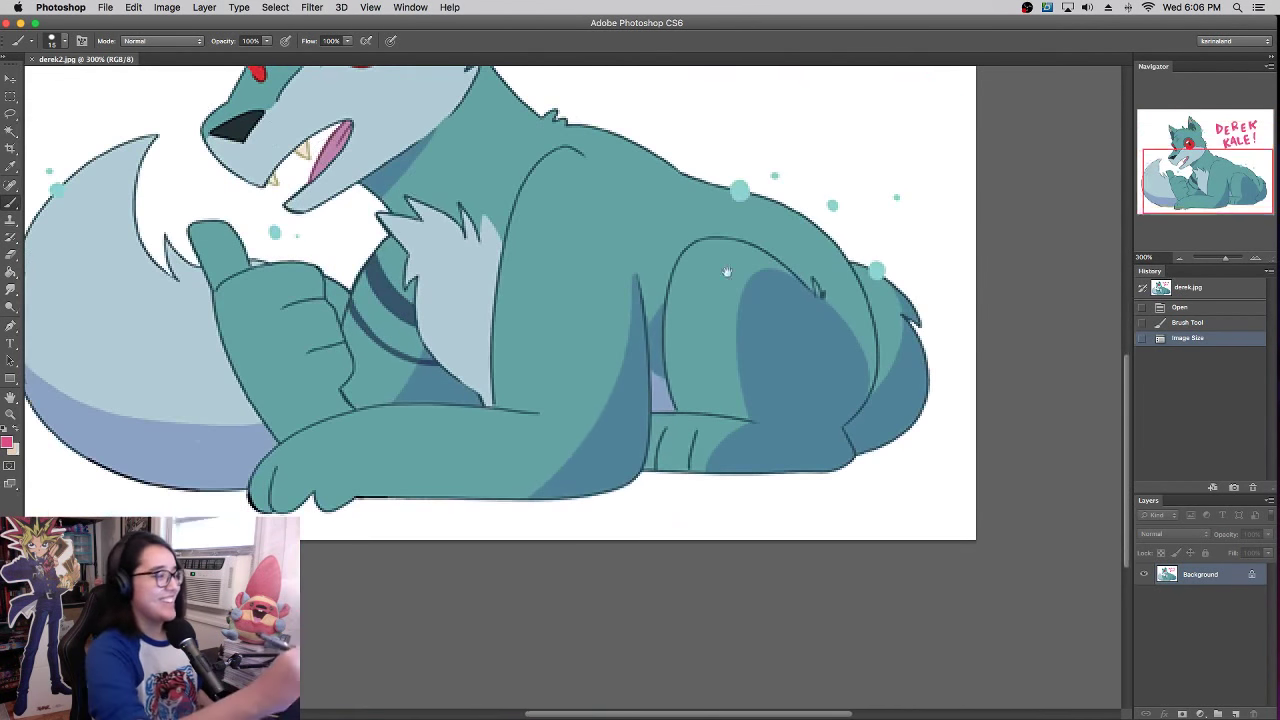
click(58, 41)
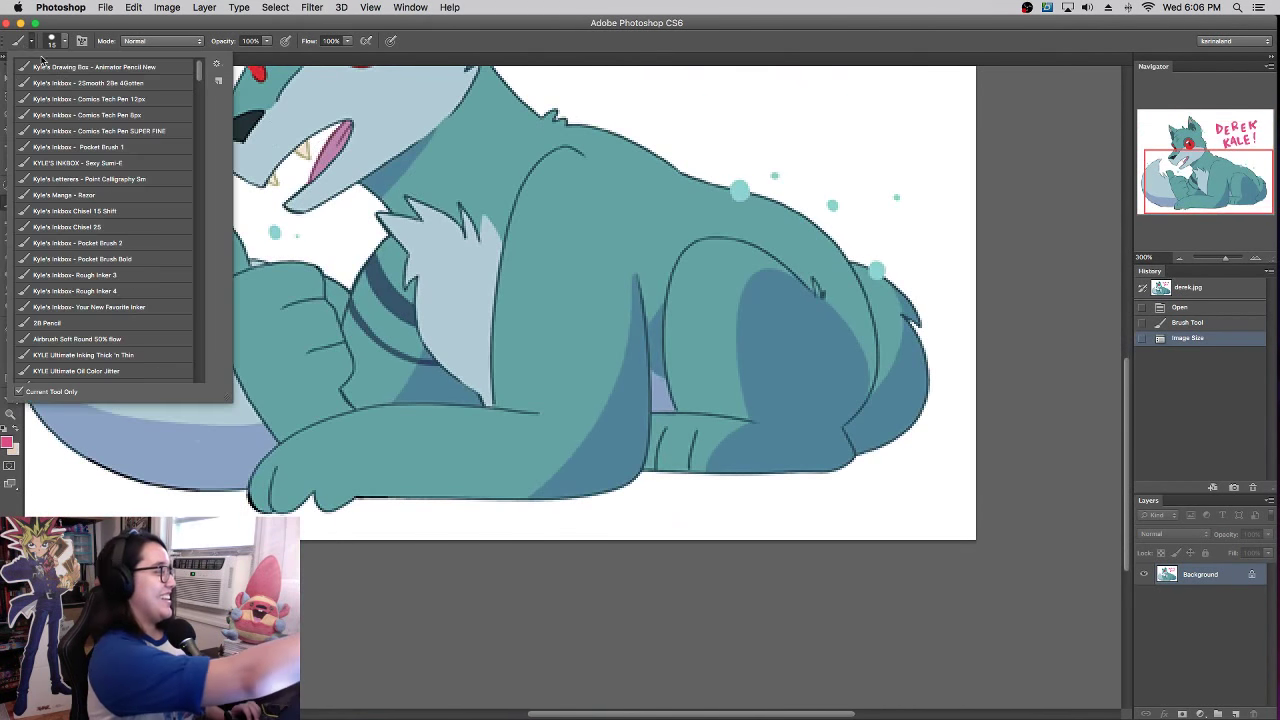
click(127, 194)
right_click(832, 404)
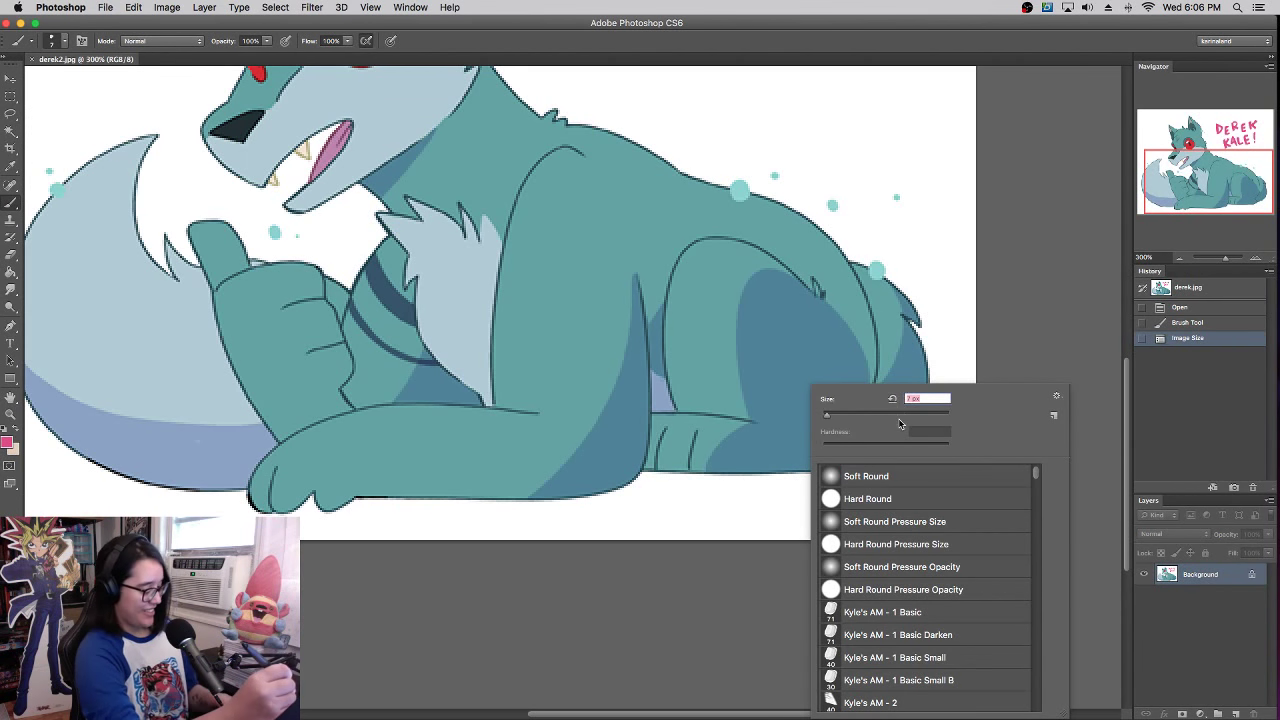
key(Return)
- Handwrite the Neopets username in pink below the wolf's hind legs and check its spelling against the art submission page
mouse_move(644, 497)
mouse_down()
mouse_move(651, 526)
mouse_move(677, 498)
mouse_move(692, 518)
mouse_move(720, 491)
mouse_move(765, 513)
mouse_up()
mouse_move(781, 490)
mouse_down()
mouse_move(770, 515)
mouse_move(798, 501)
mouse_move(861, 514)
mouse_up()
mouse_move(851, 494)
mouse_down()
mouse_move(869, 494)
mouse_move(876, 514)
mouse_move(926, 512)
mouse_up()
drag(945, 494, 936, 510)
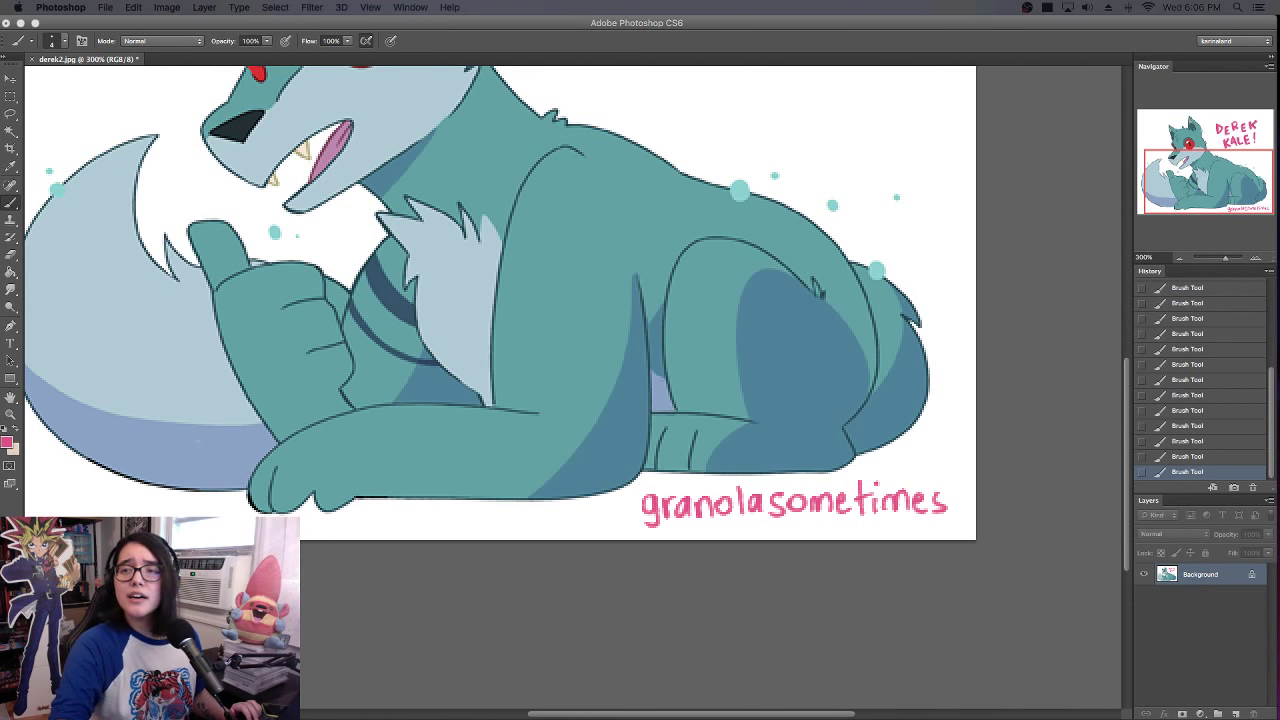
key(ctrl+Right)
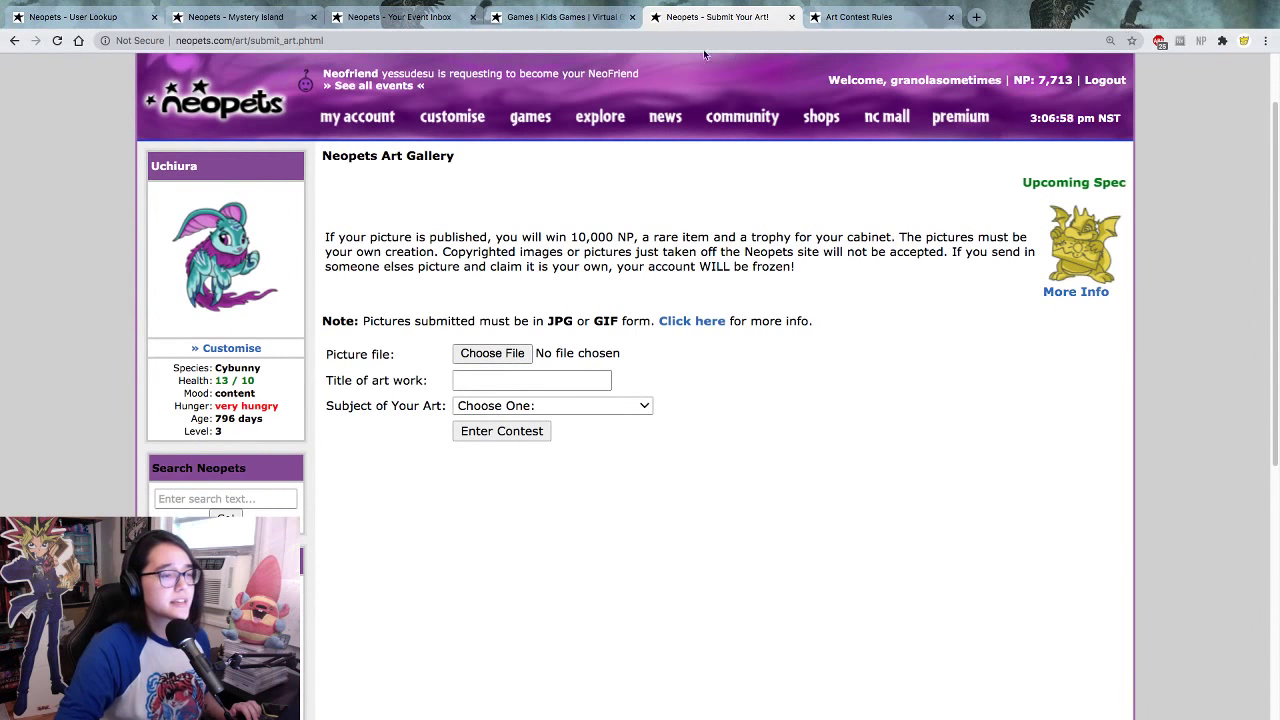
key(ctrl+Left)
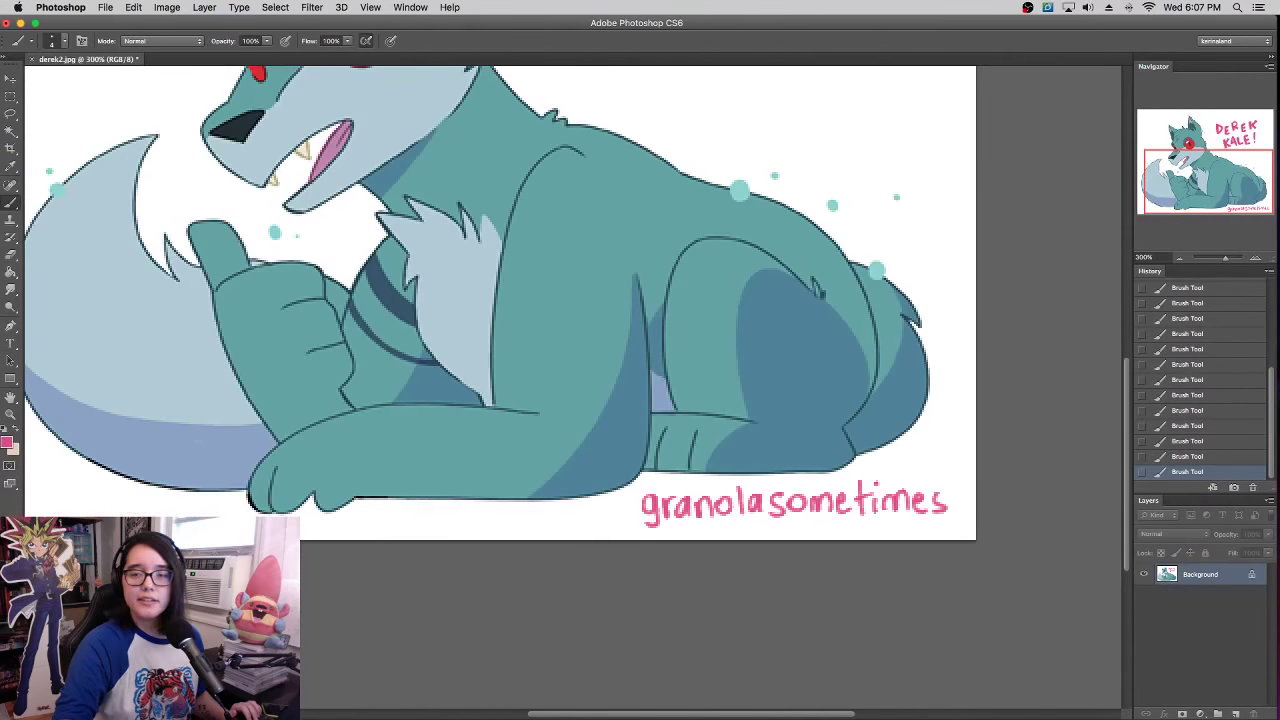
click(1180, 259)
click(1180, 259)
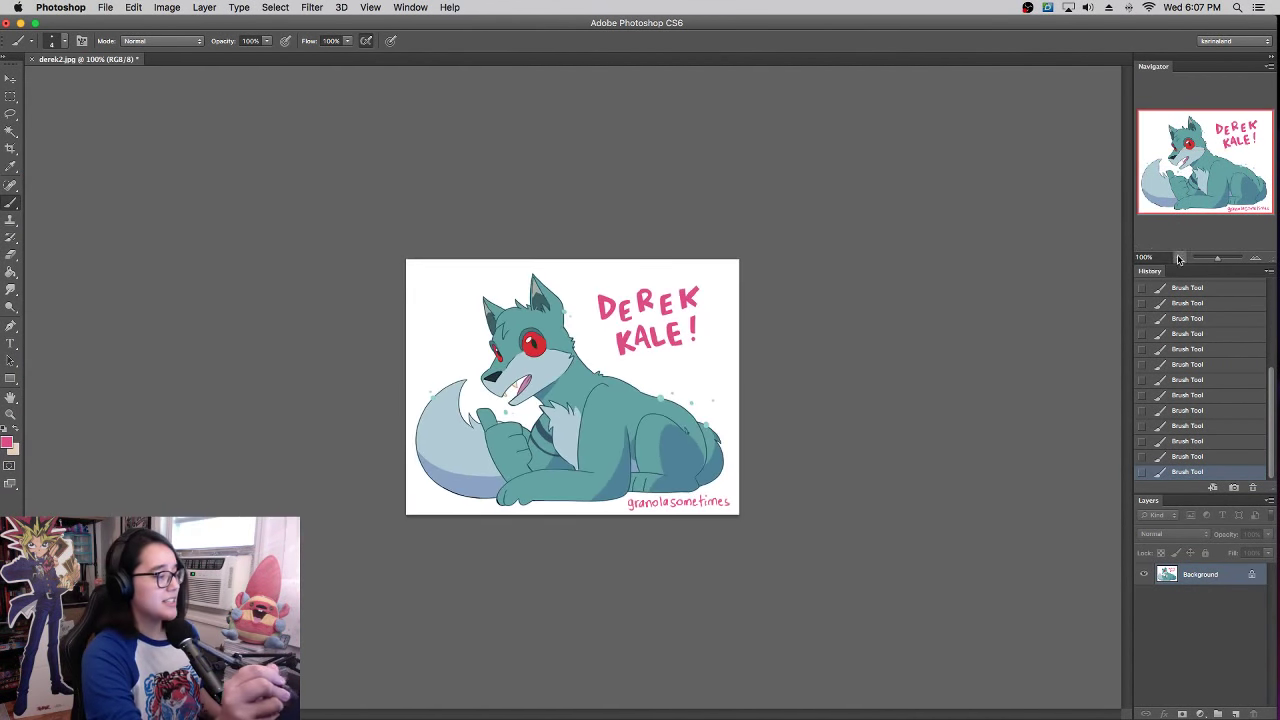
- Save the signed drawing to the Desktop as derek3.jpg with JPEG quality 8 (High)
click(106, 8)
click(169, 160)
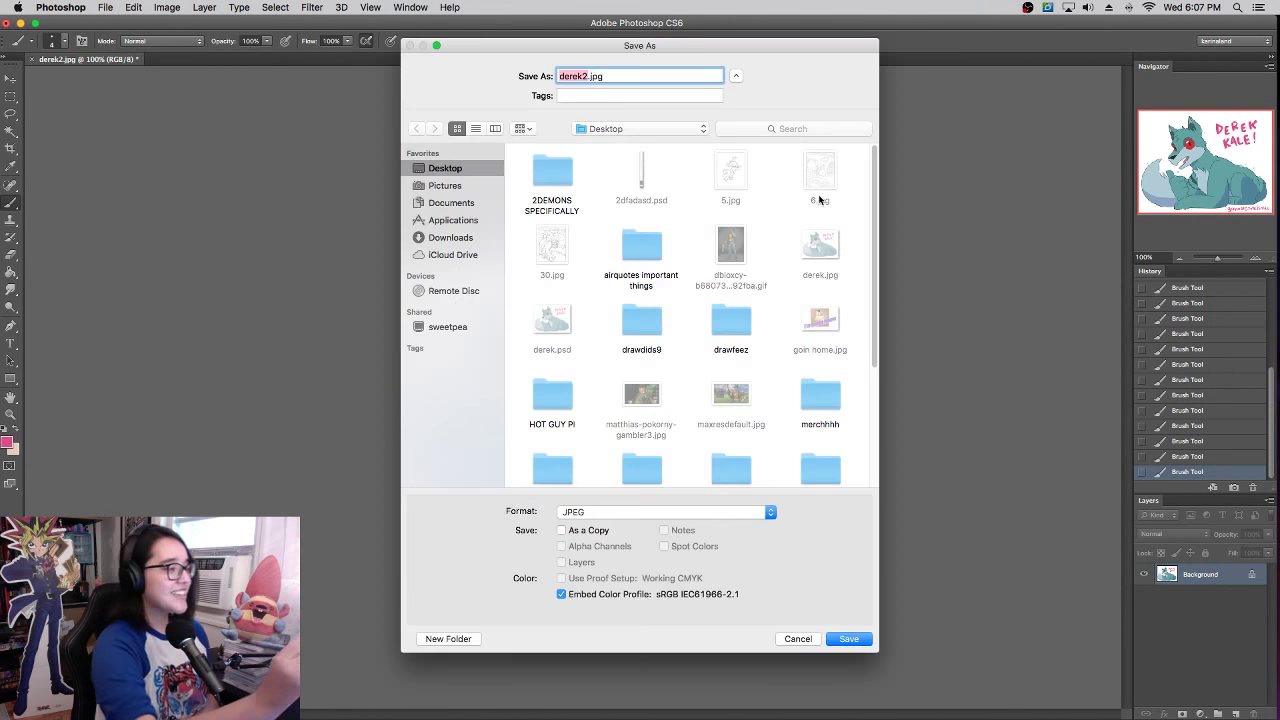
key(BackSpace)
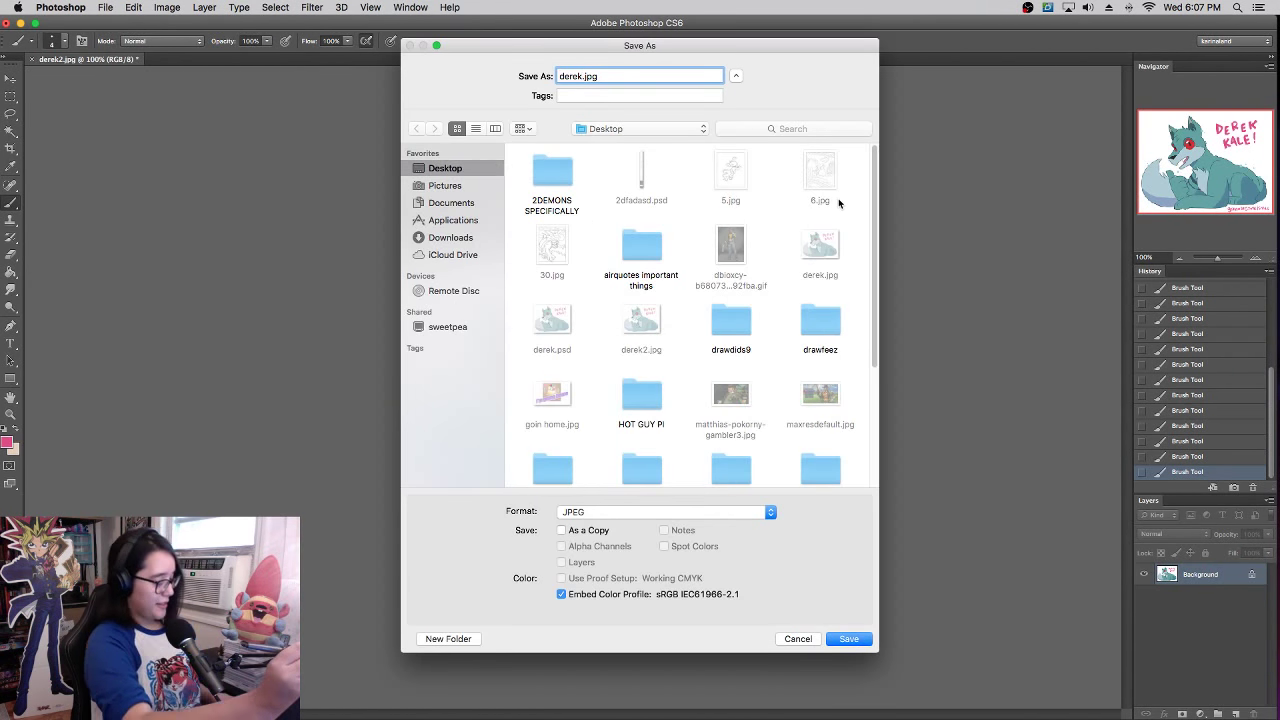
text(3)
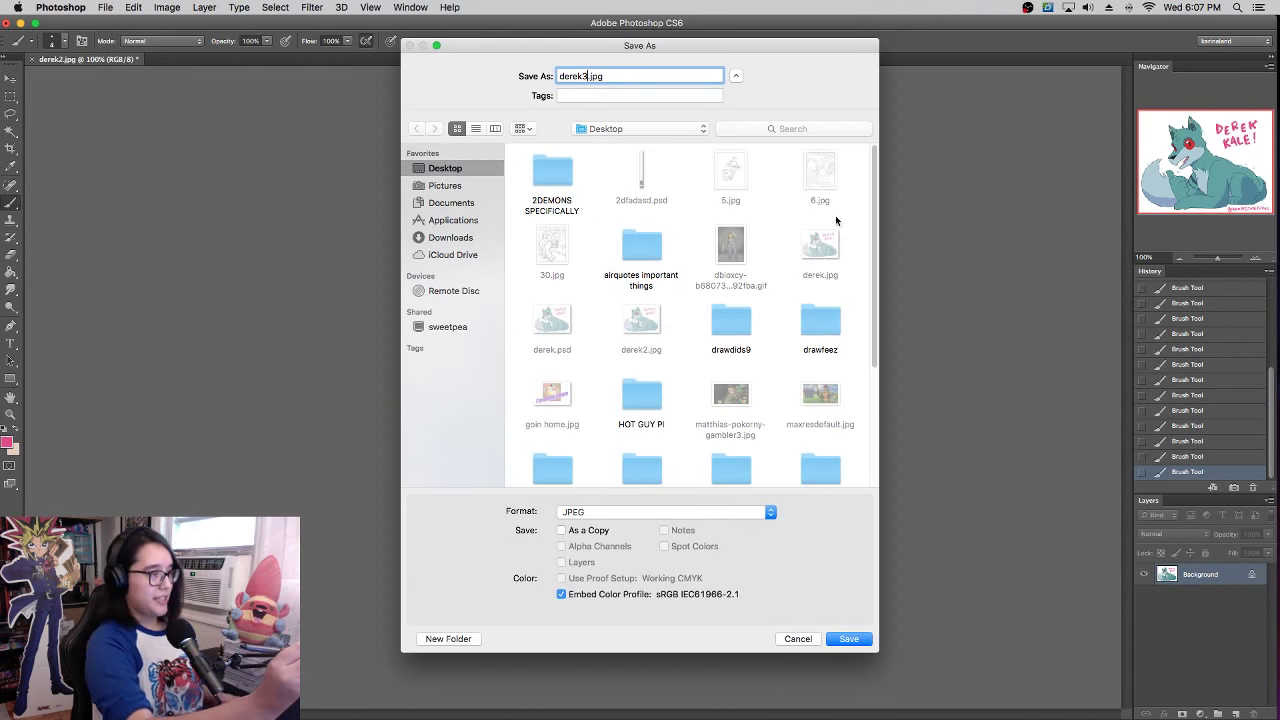
click(849, 639)
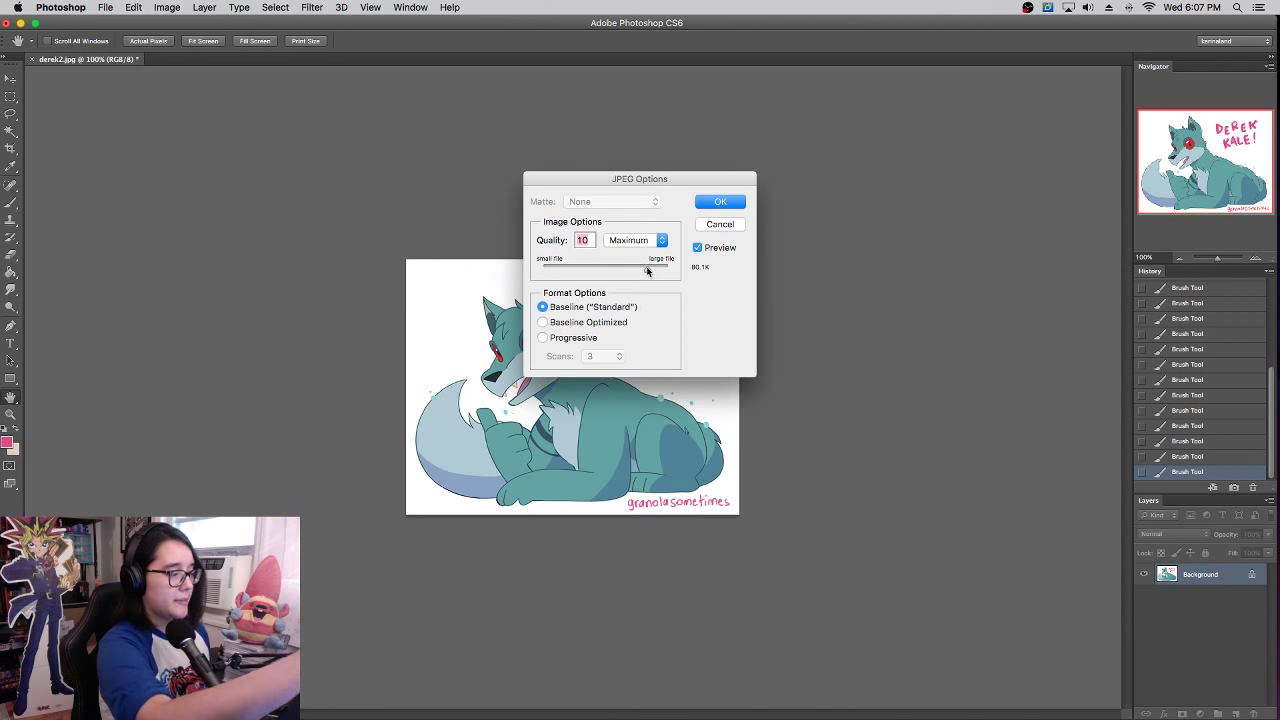
drag(646, 270, 637, 270)
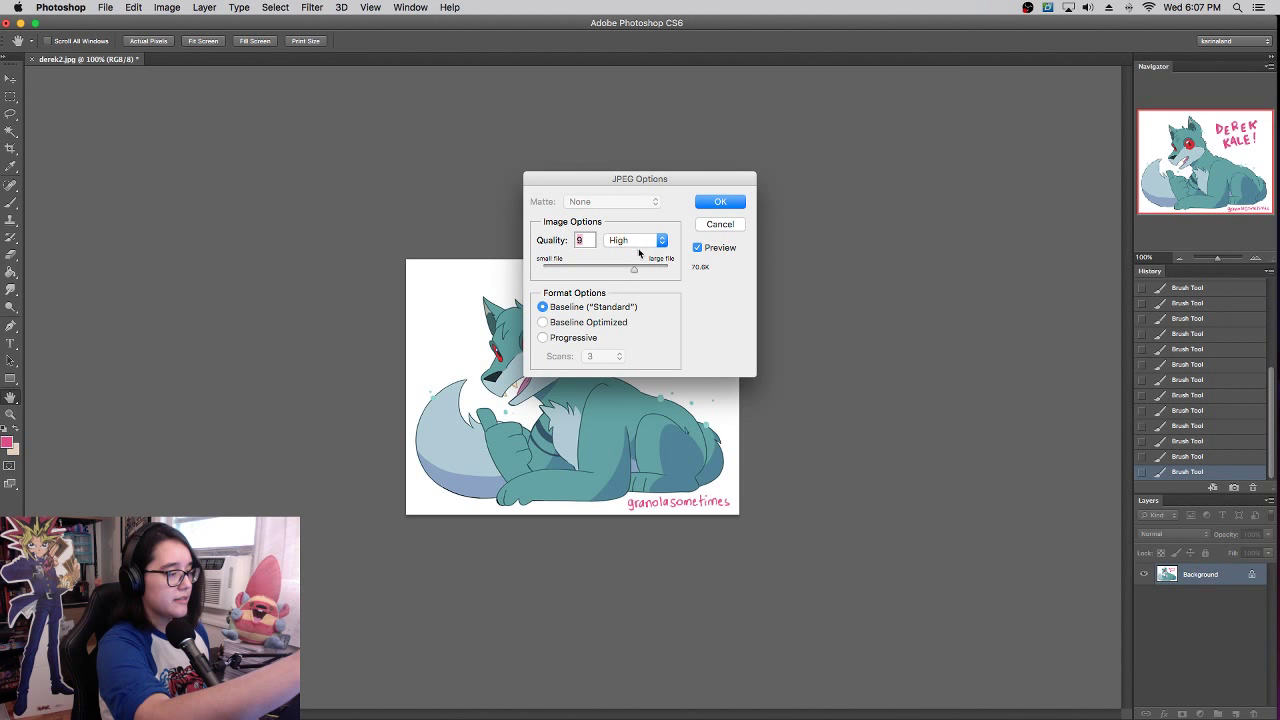
drag(635, 262, 630, 260)
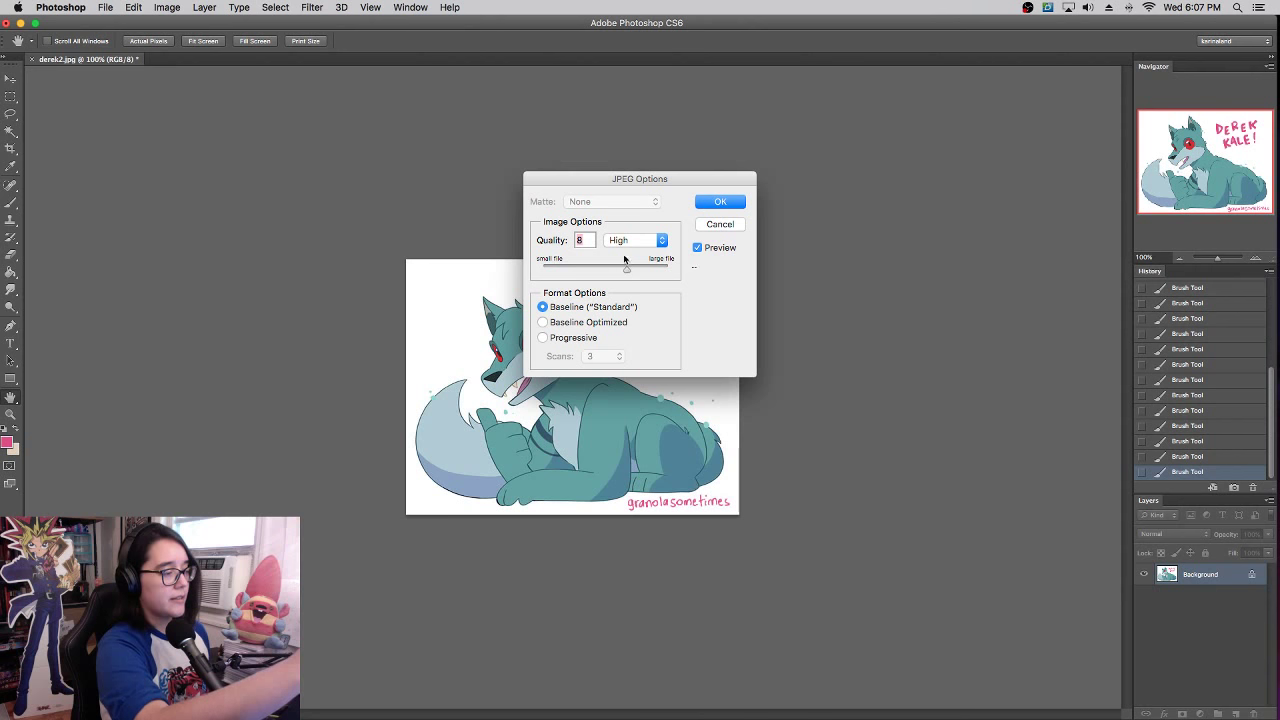
click(720, 202)
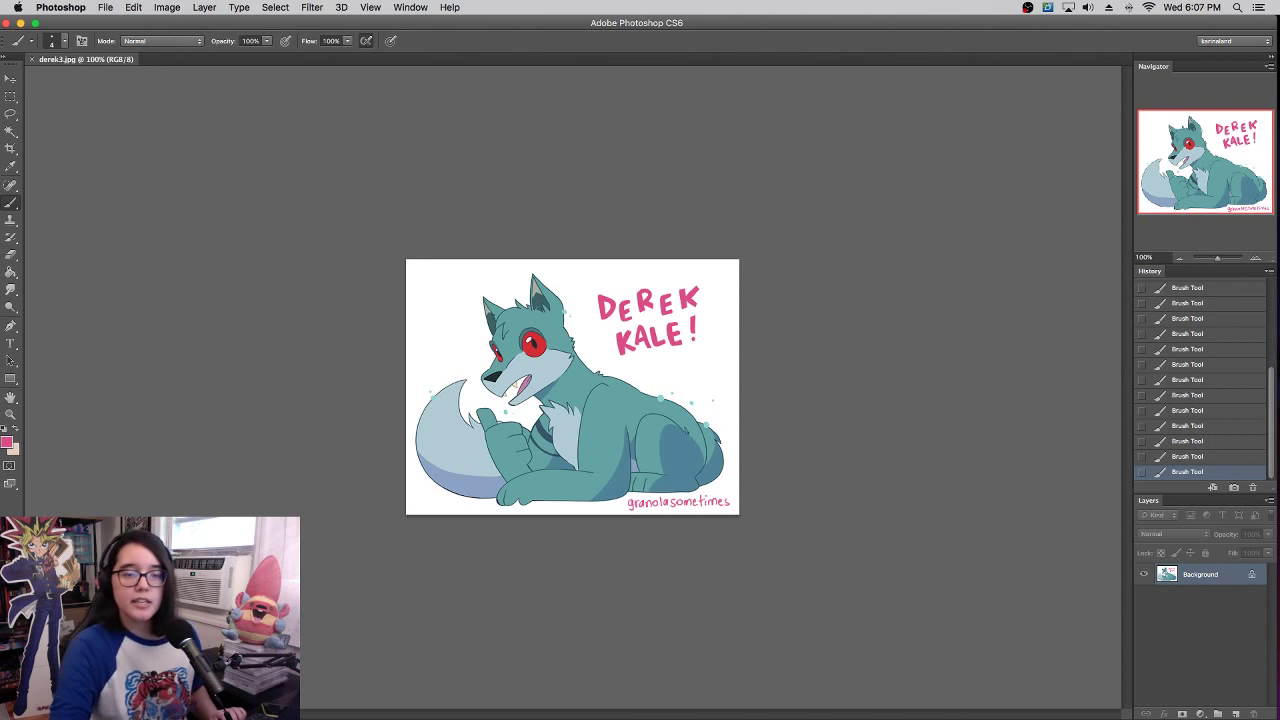
key(super+Tab)
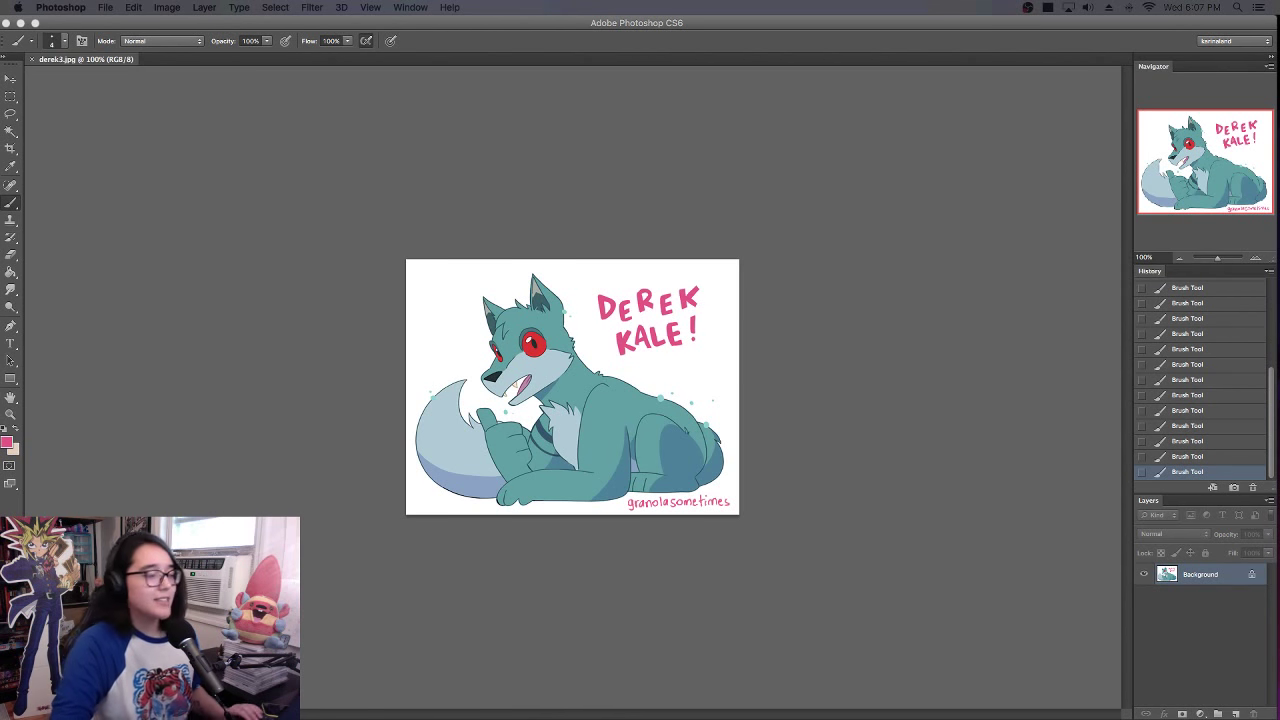
click(1190, 461)
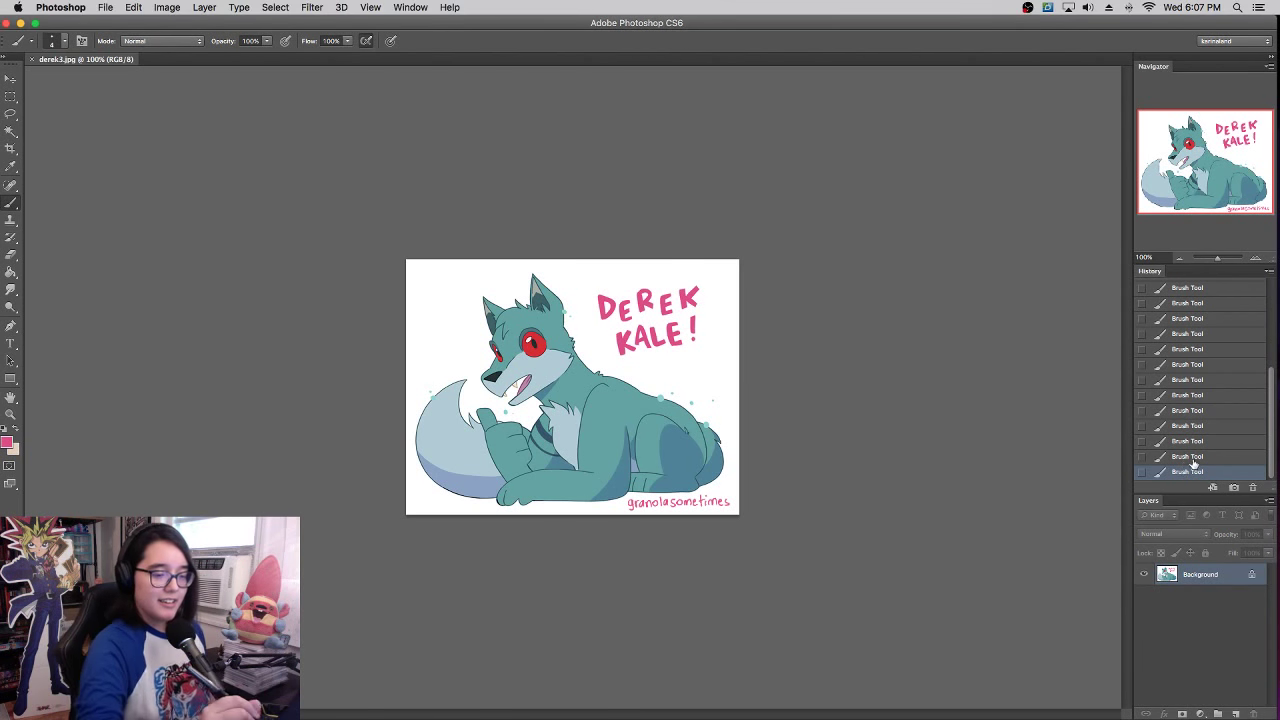
click(105, 7)
click(176, 162)
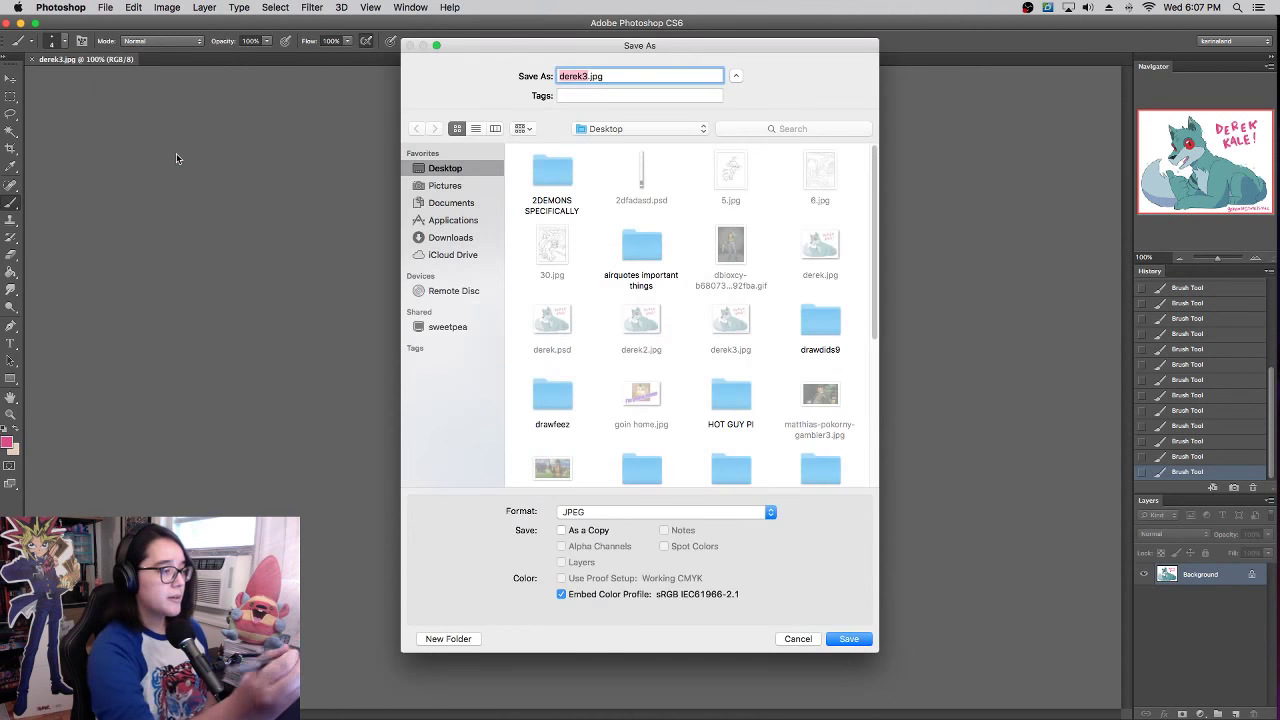
key(Right)
key(BackSpace)
text(4)
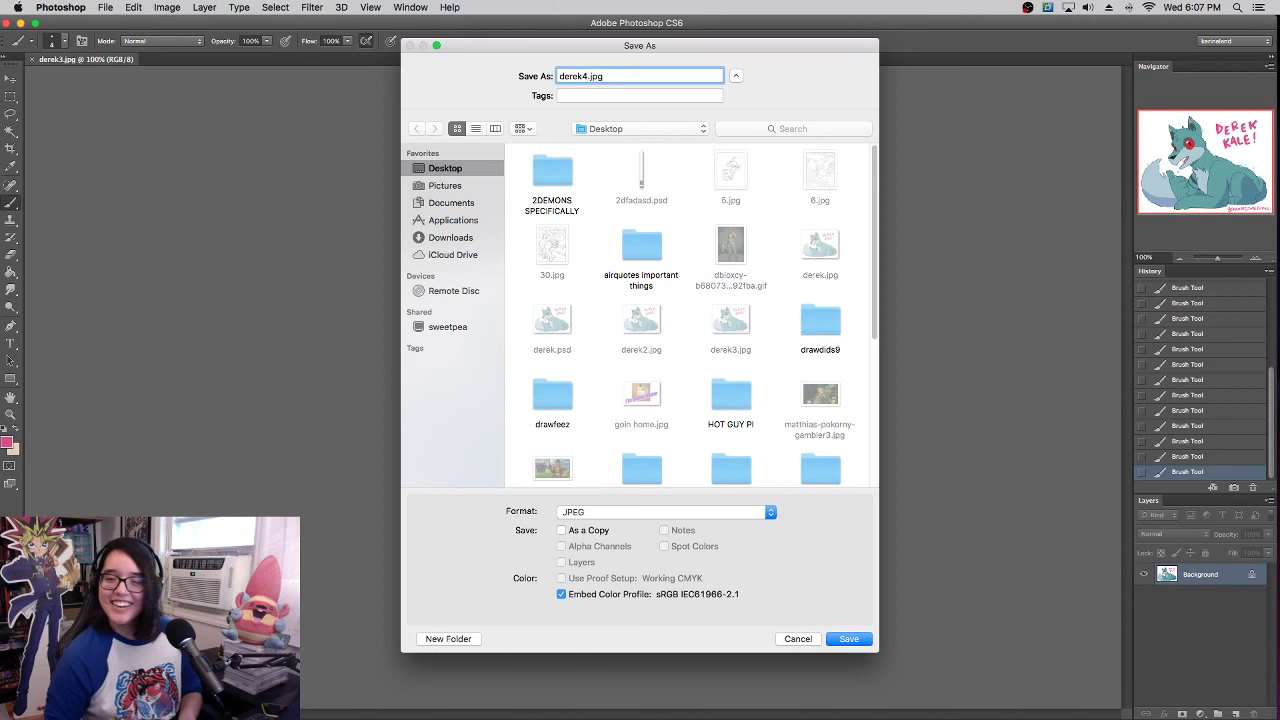
click(845, 641)
click(105, 7)
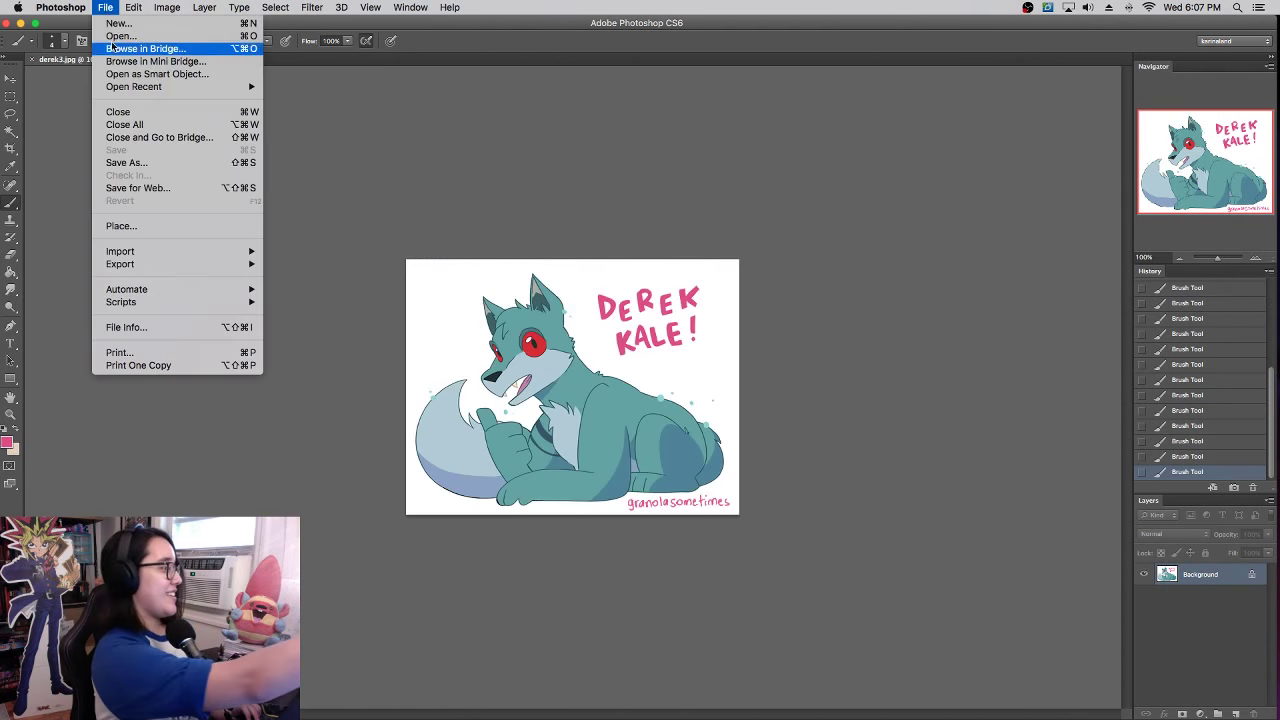
click(196, 181)
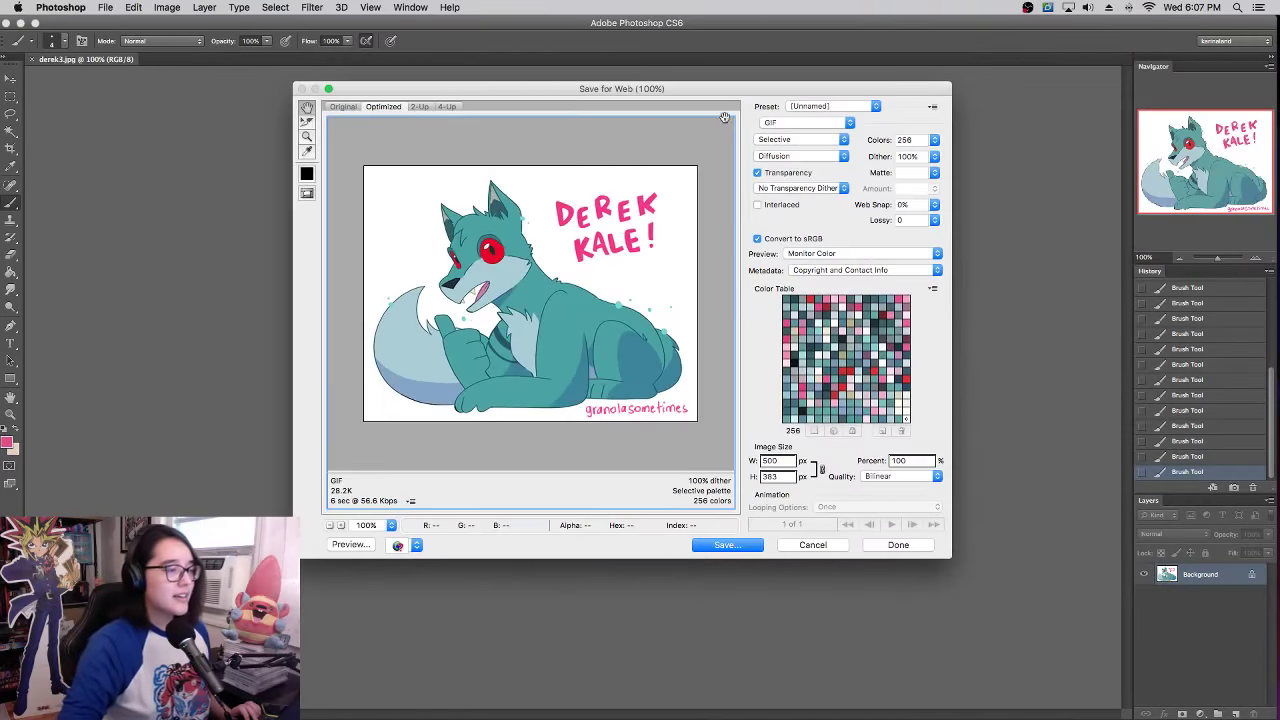
click(836, 122)
click(820, 133)
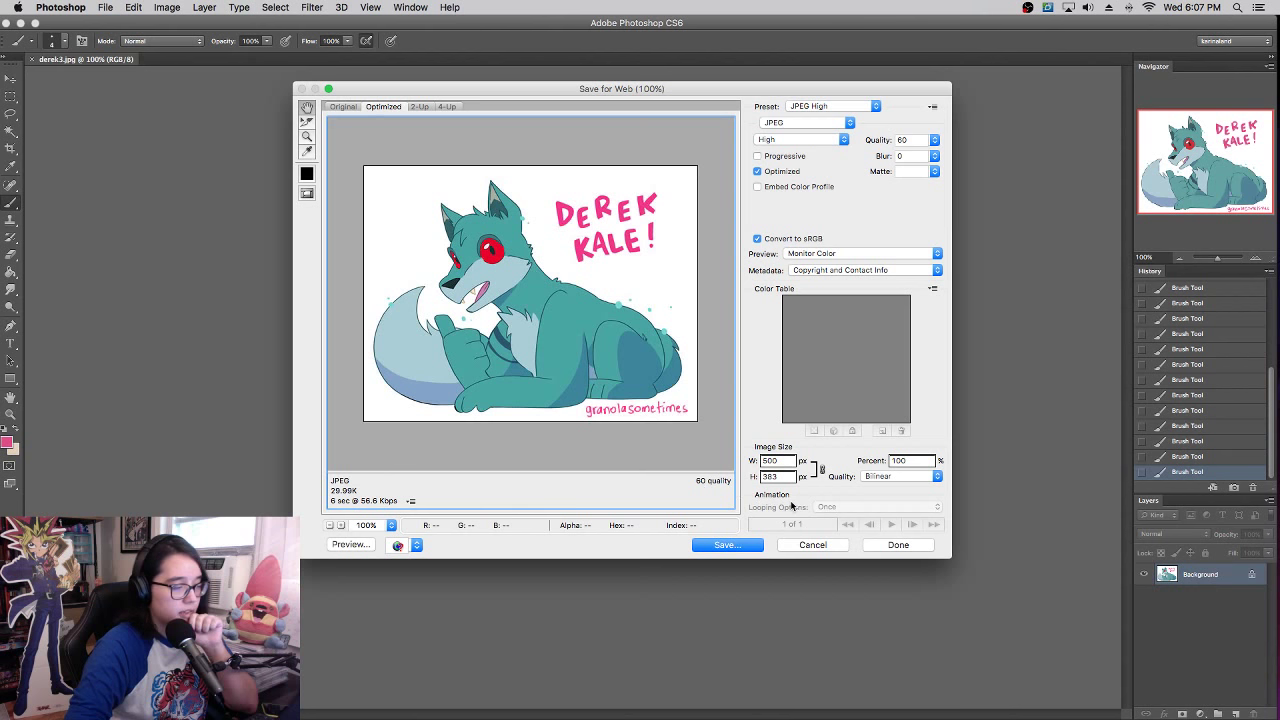
click(833, 105)
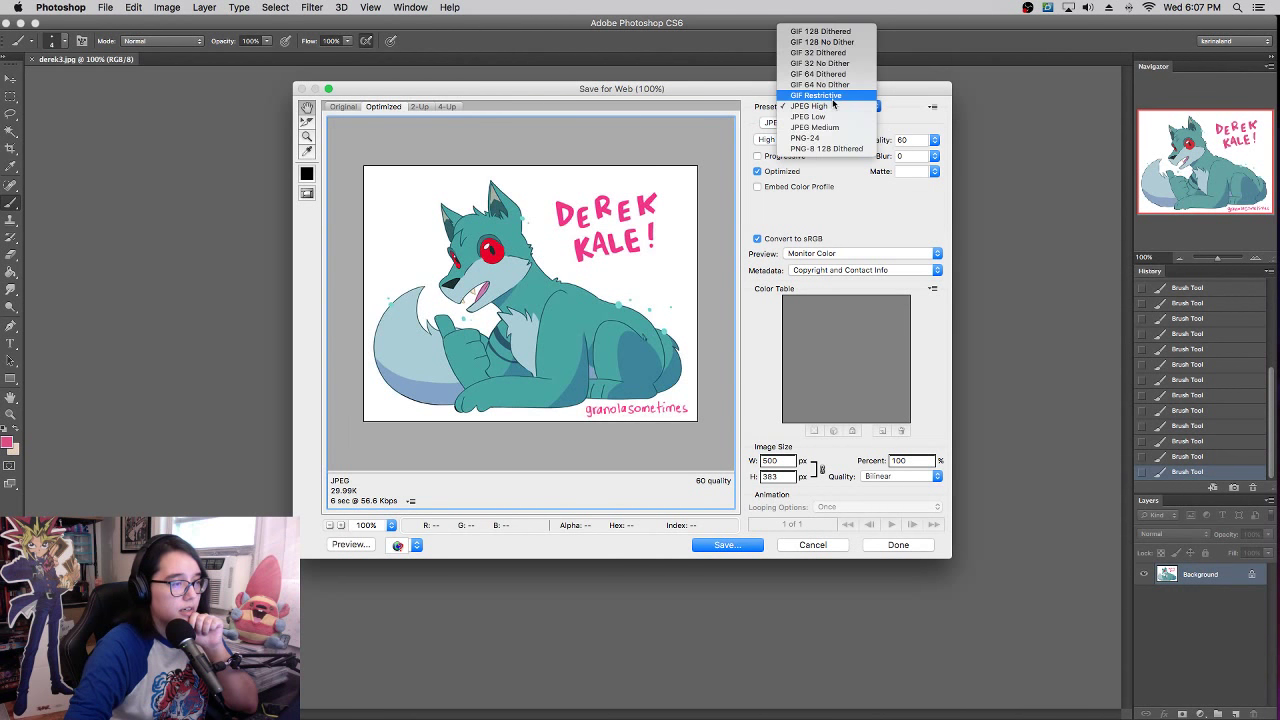
click(920, 98)
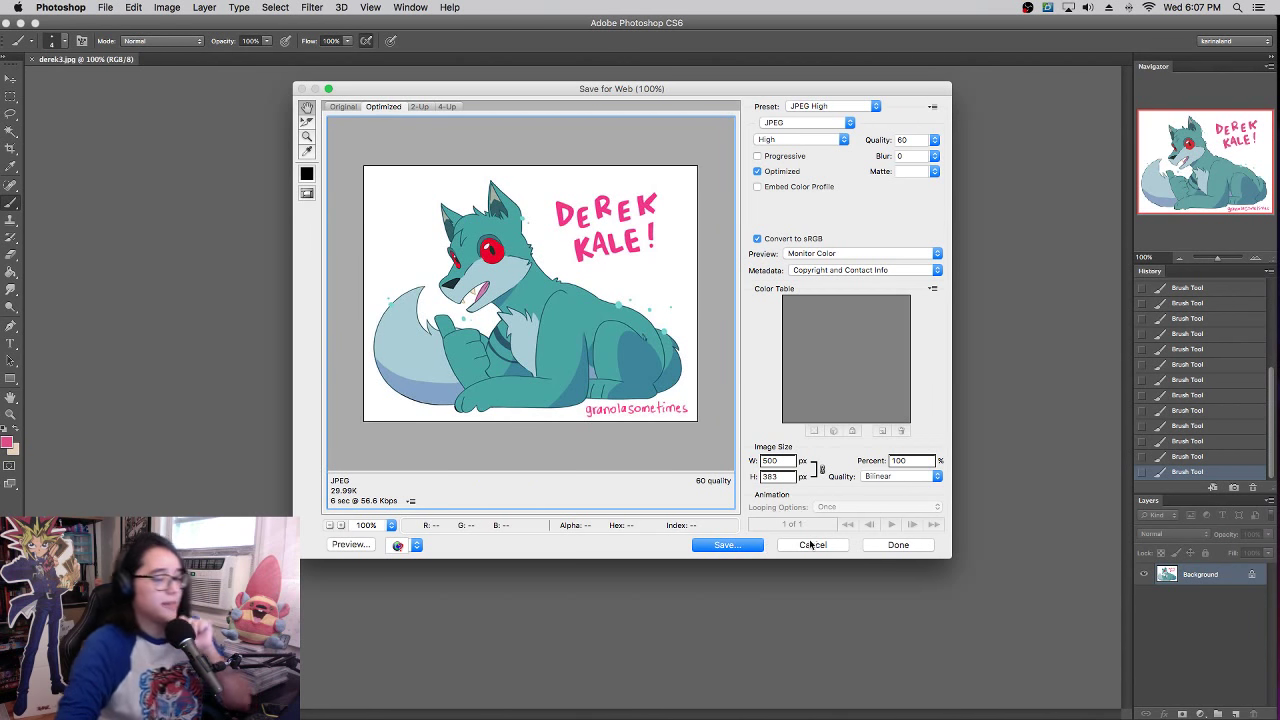
click(812, 544)
- Save the signed drawing to the Desktop as derek4.jpg with JPEG quality 4 (Low) in Baseline ("Standard") format
click(105, 8)
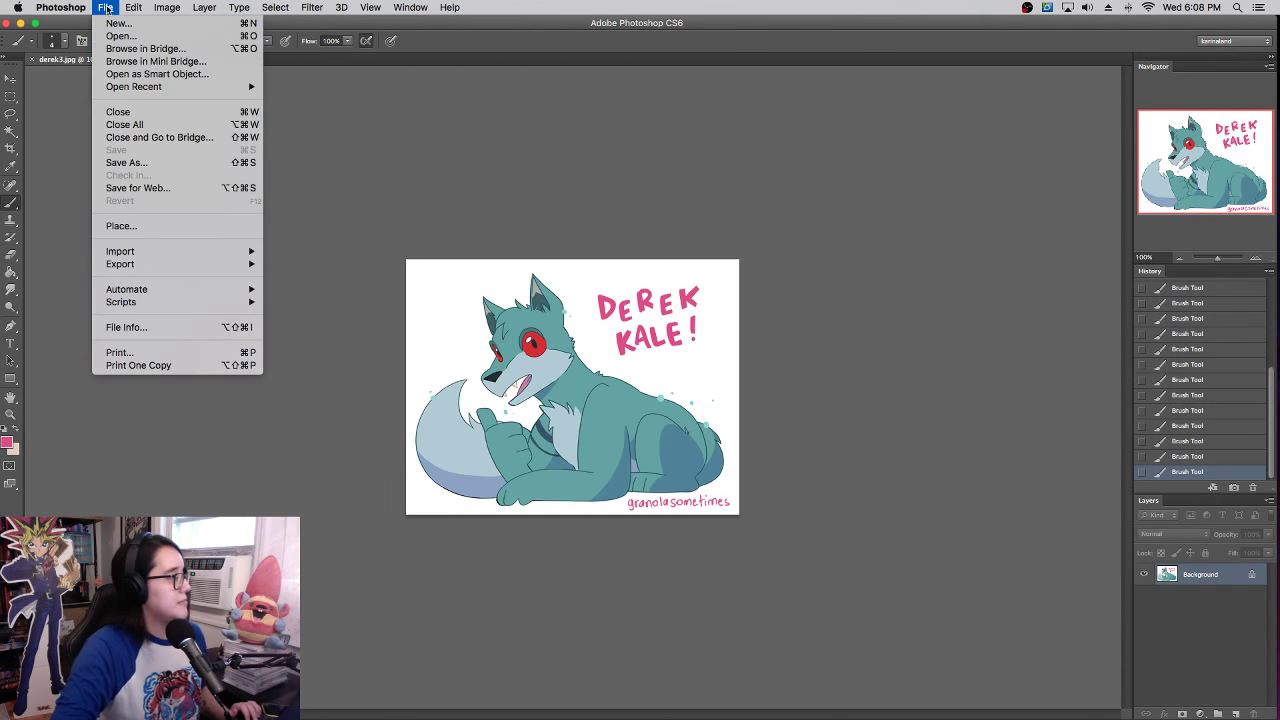
click(144, 163)
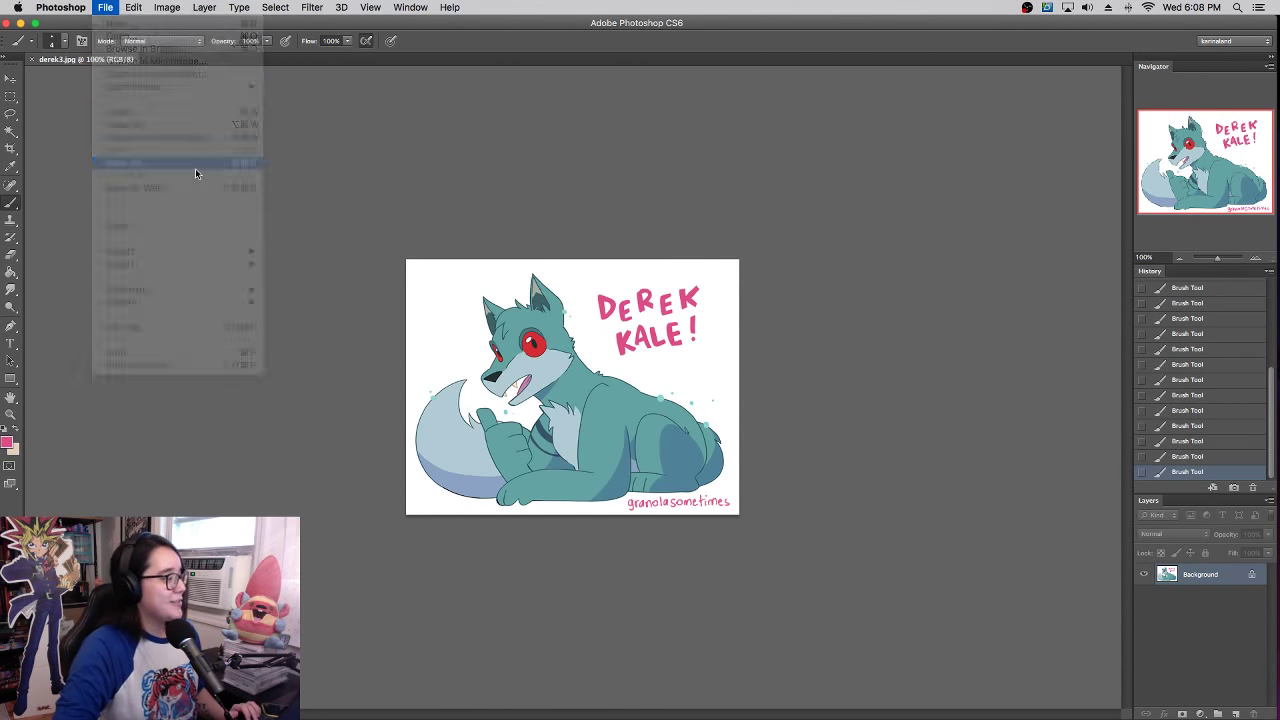
text(derek)
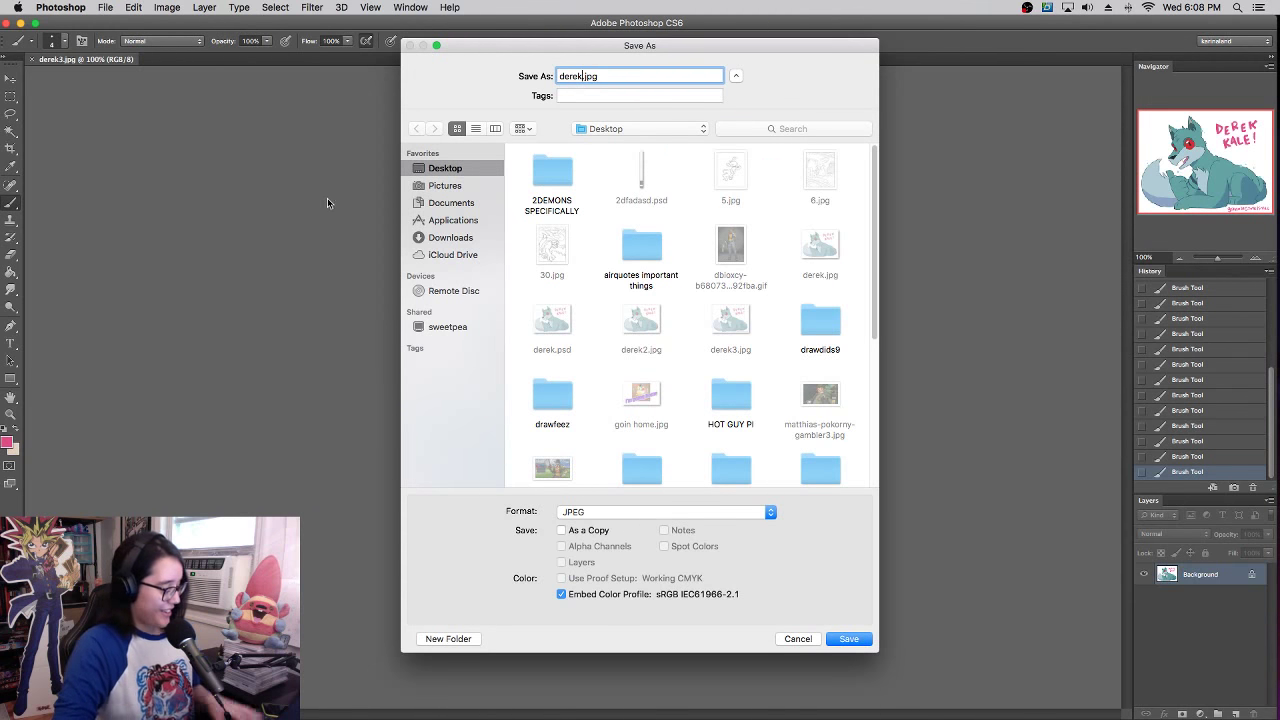
text(4)
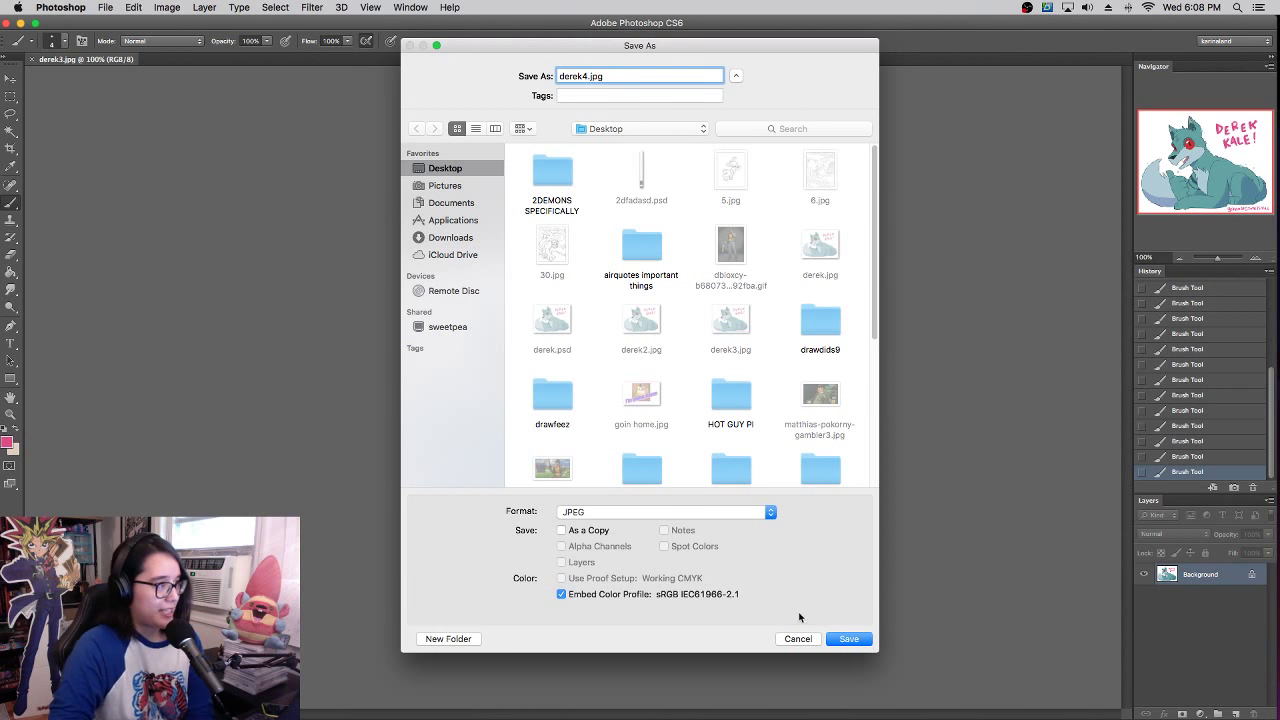
click(846, 640)
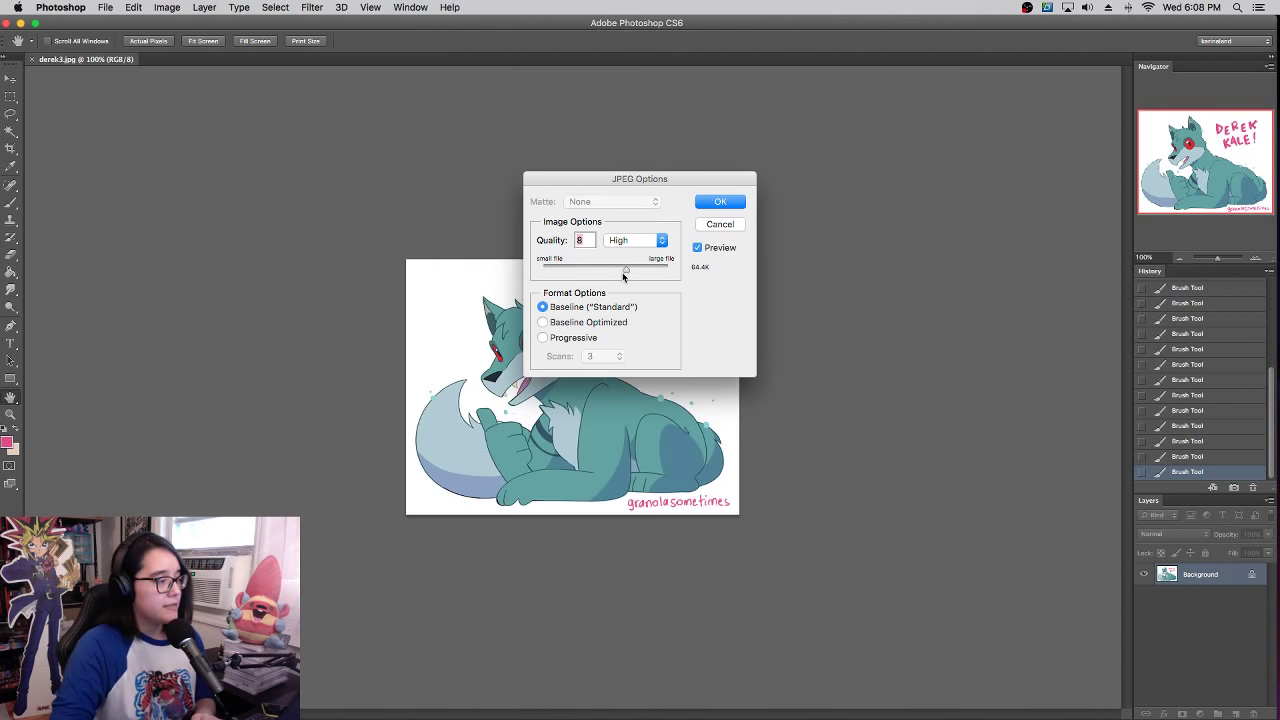
drag(623, 276, 585, 263)
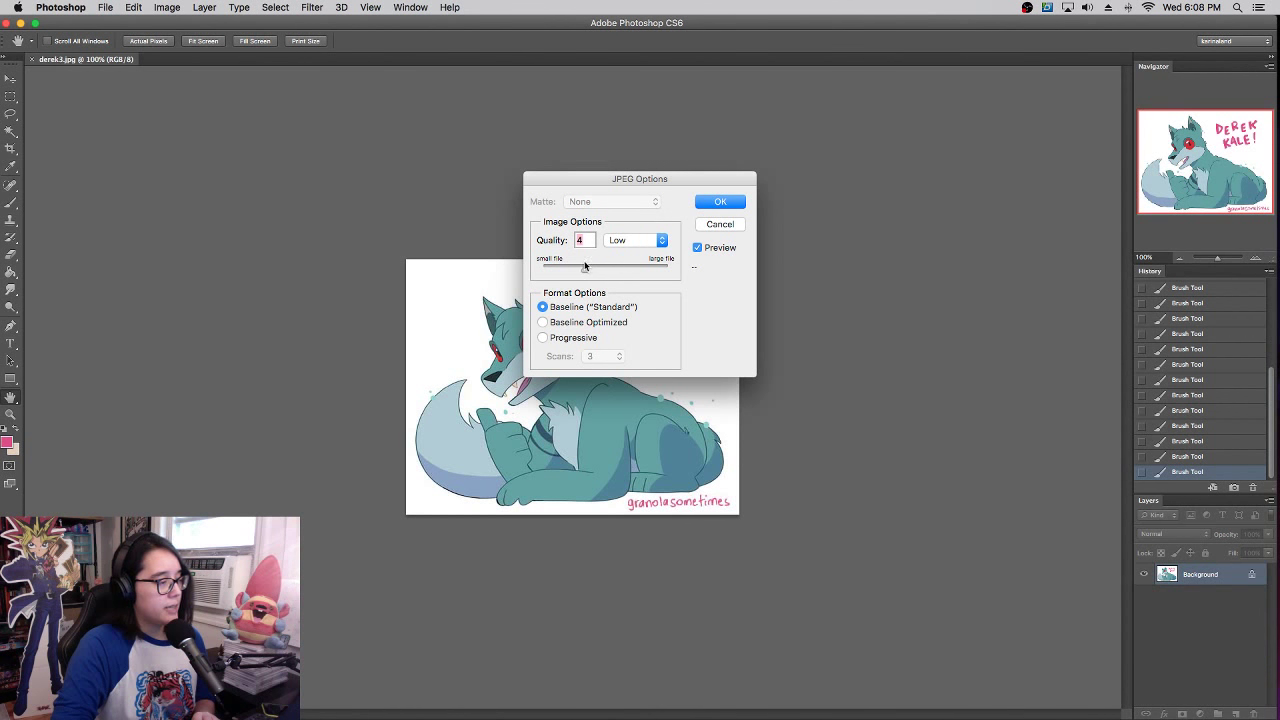
click(714, 201)
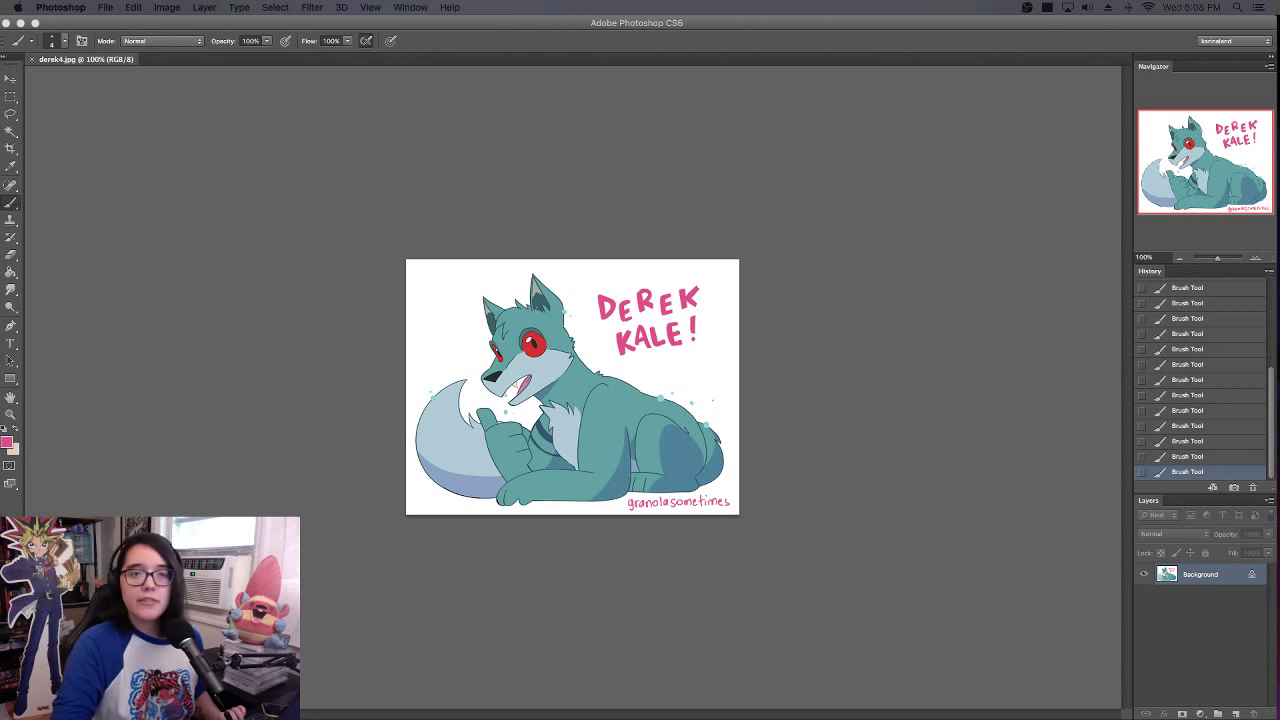
- Examine the saved derek4.jpg in an enlarged Preview window for compression quality, and close it
drag(652, 228, 605, 215)
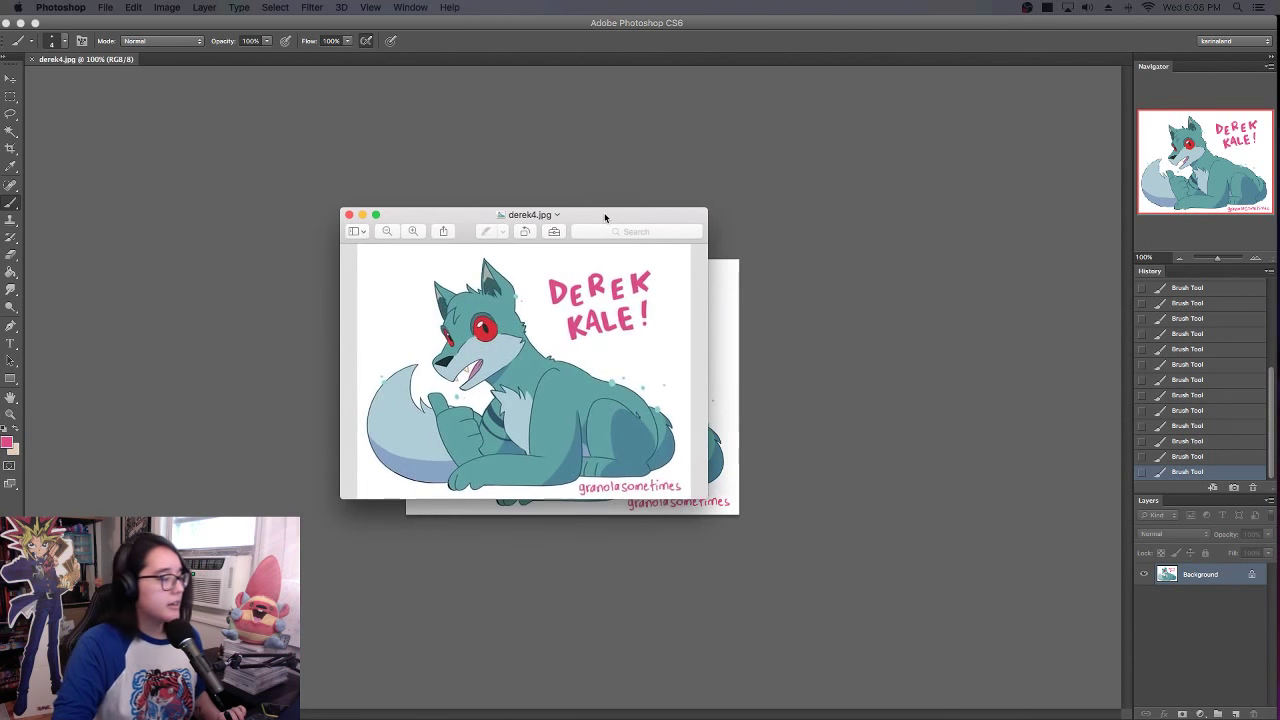
drag(706, 498, 1222, 690)
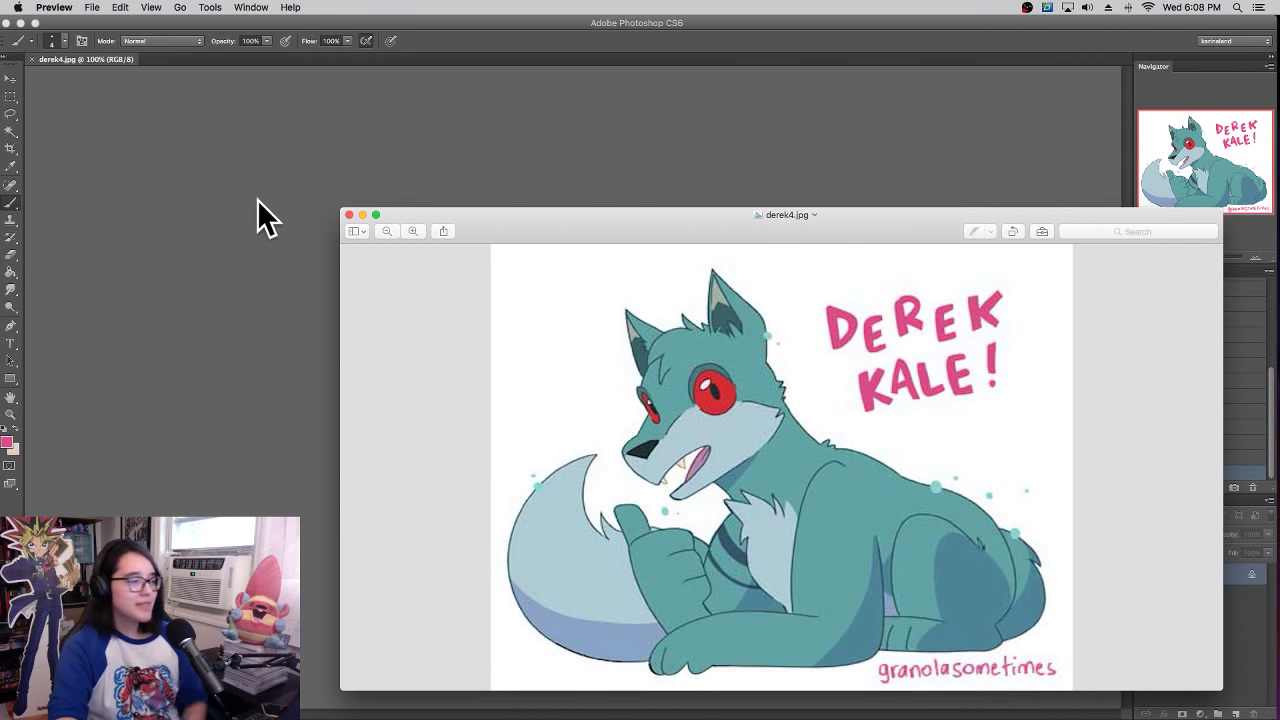
click(349, 215)
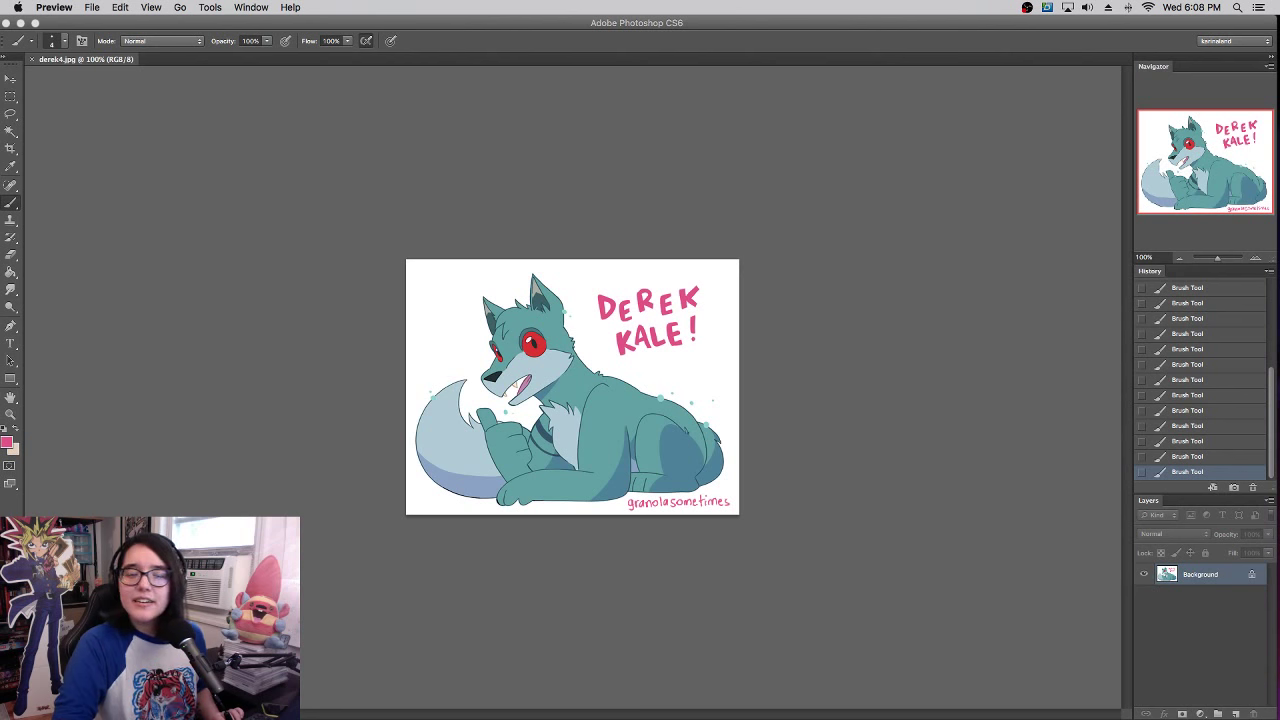
- Switch to the browser's Neopets art submission page and attach derek4.jpg from the Desktop as the picture file
key(ctrl+Right)
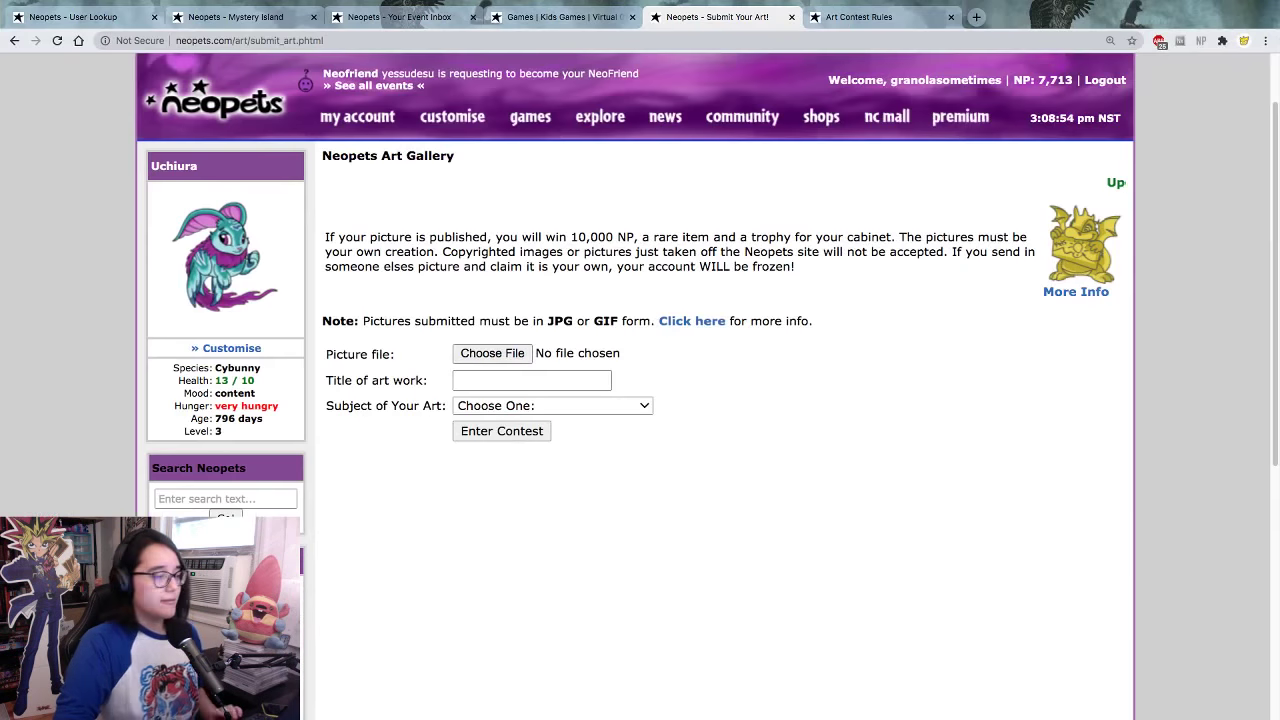
click(492, 355)
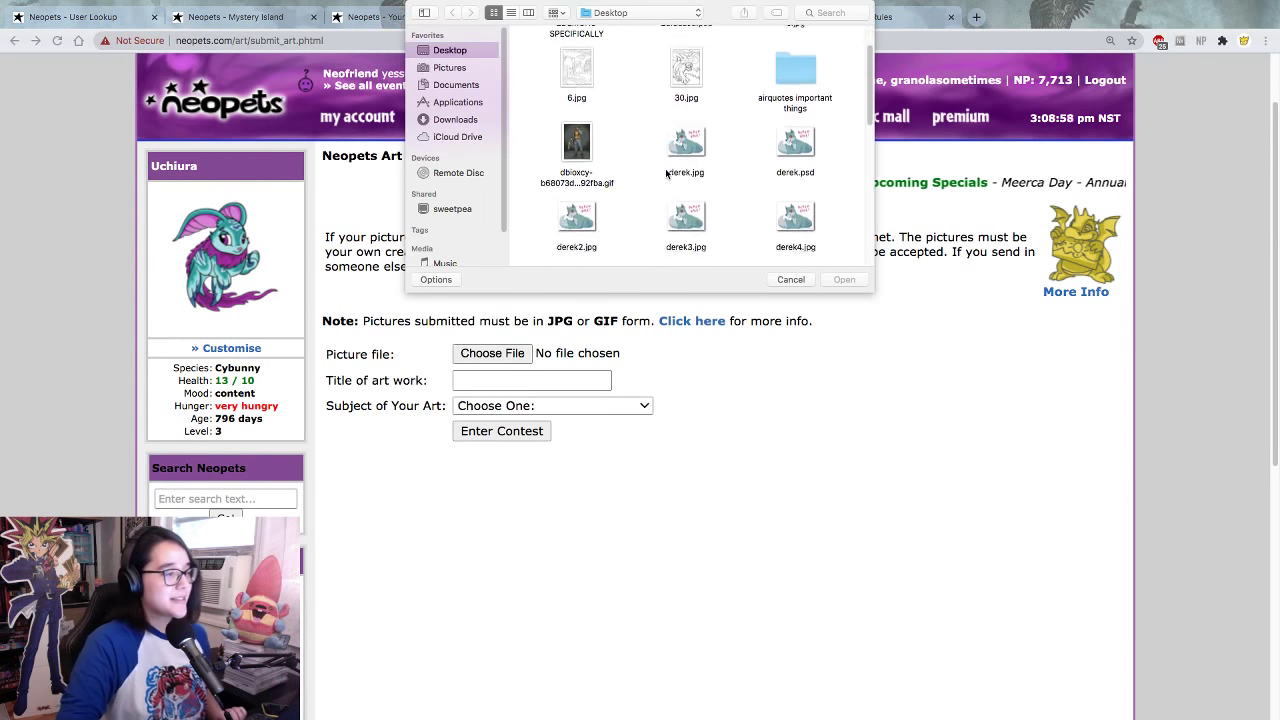
scroll(680, 170, down, 5)
scroll(730, 180, up, 3)
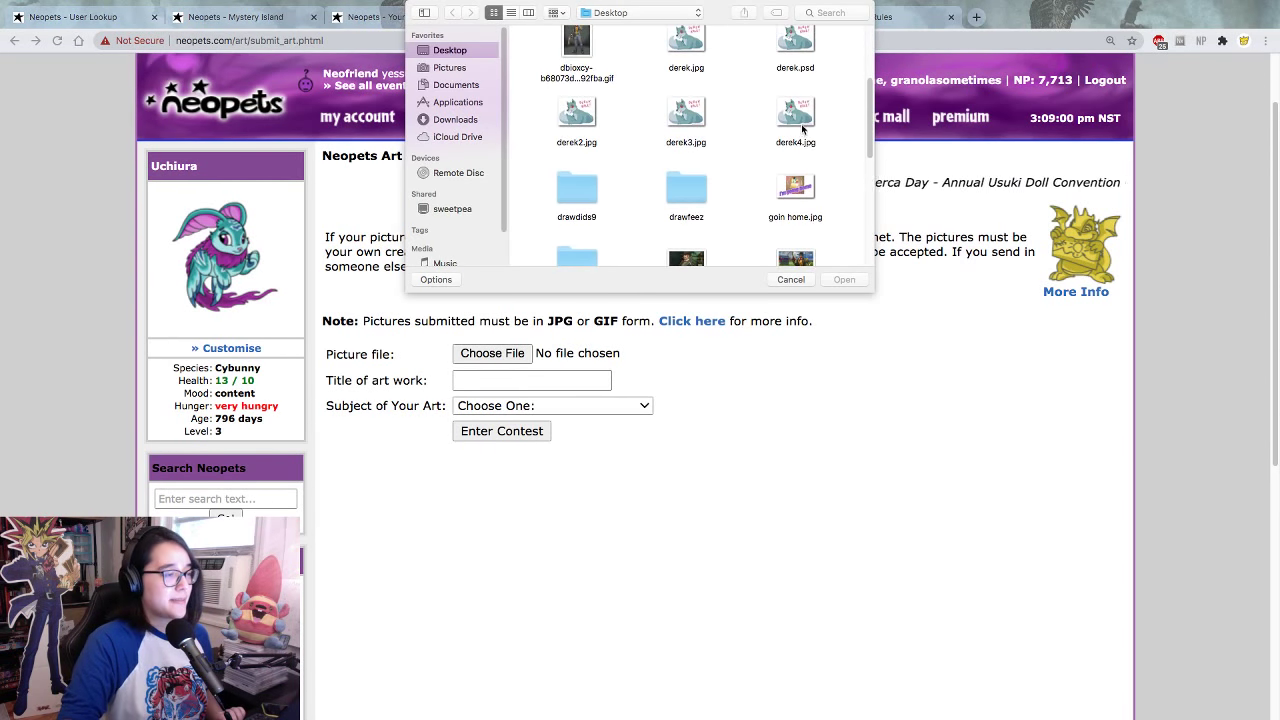
click(802, 128)
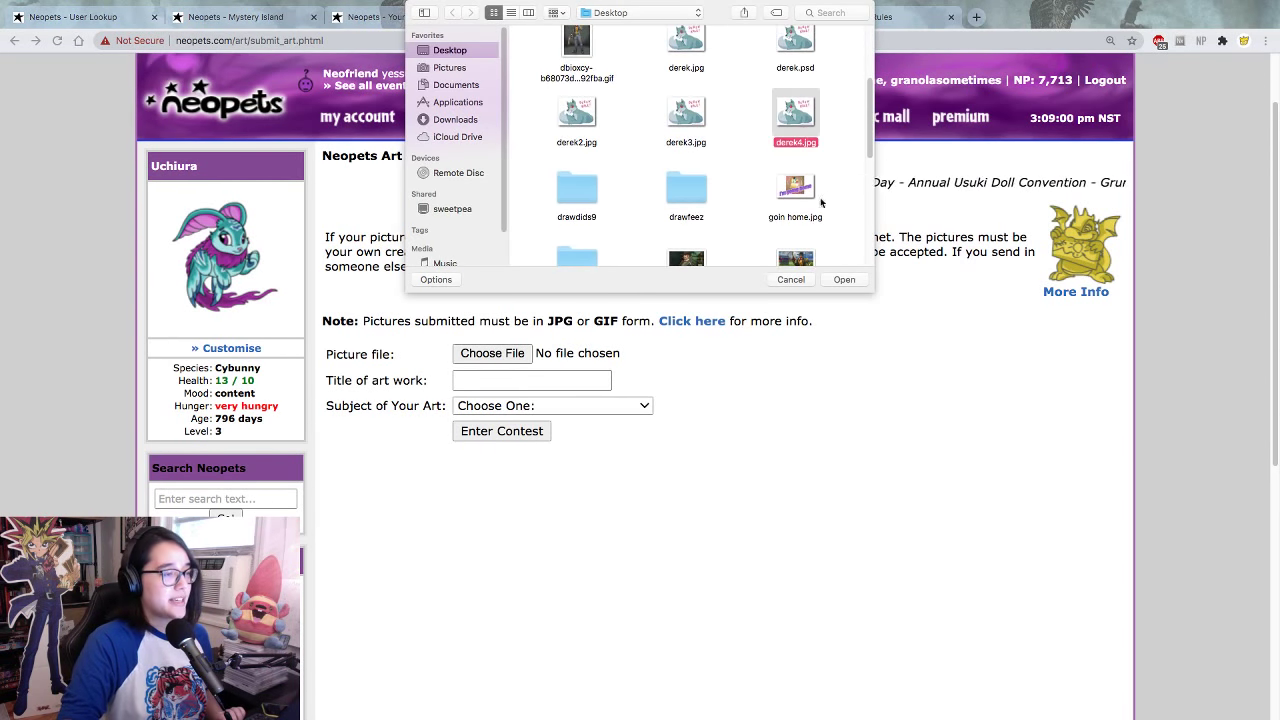
click(844, 280)
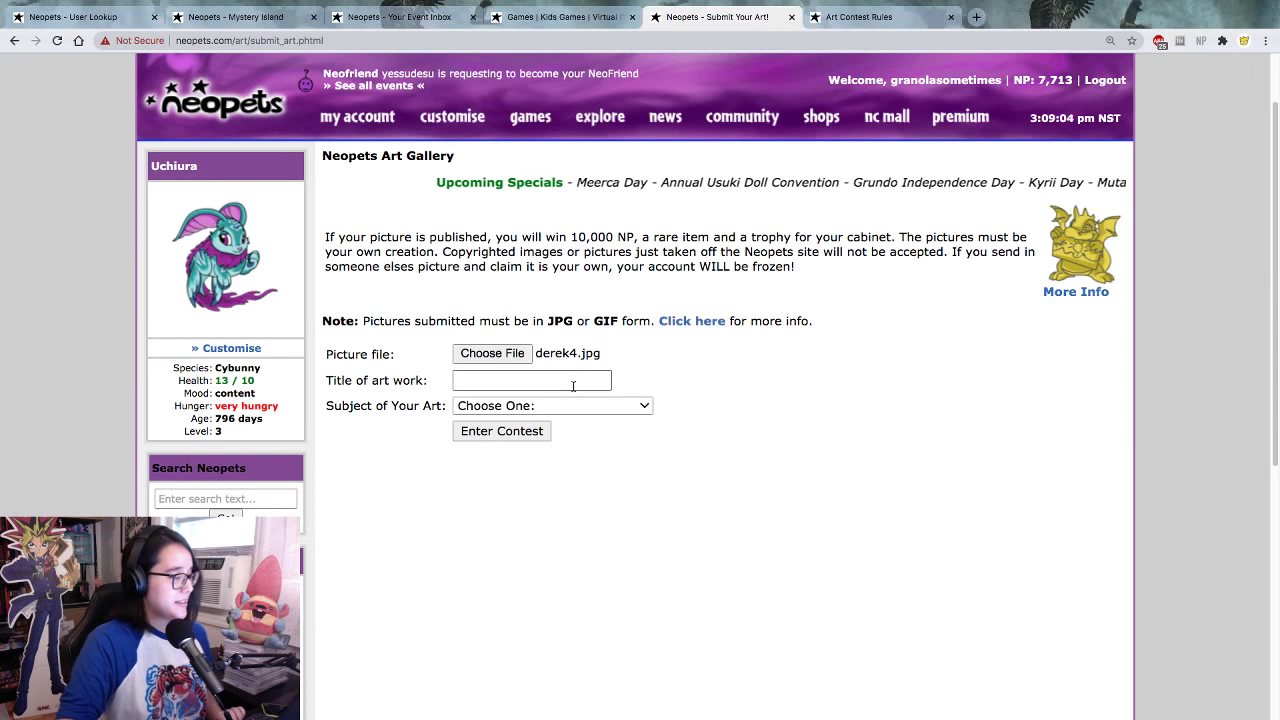
- Enter the art contest with the title "Derek Kale" and Lupe as the subject
click(573, 386)
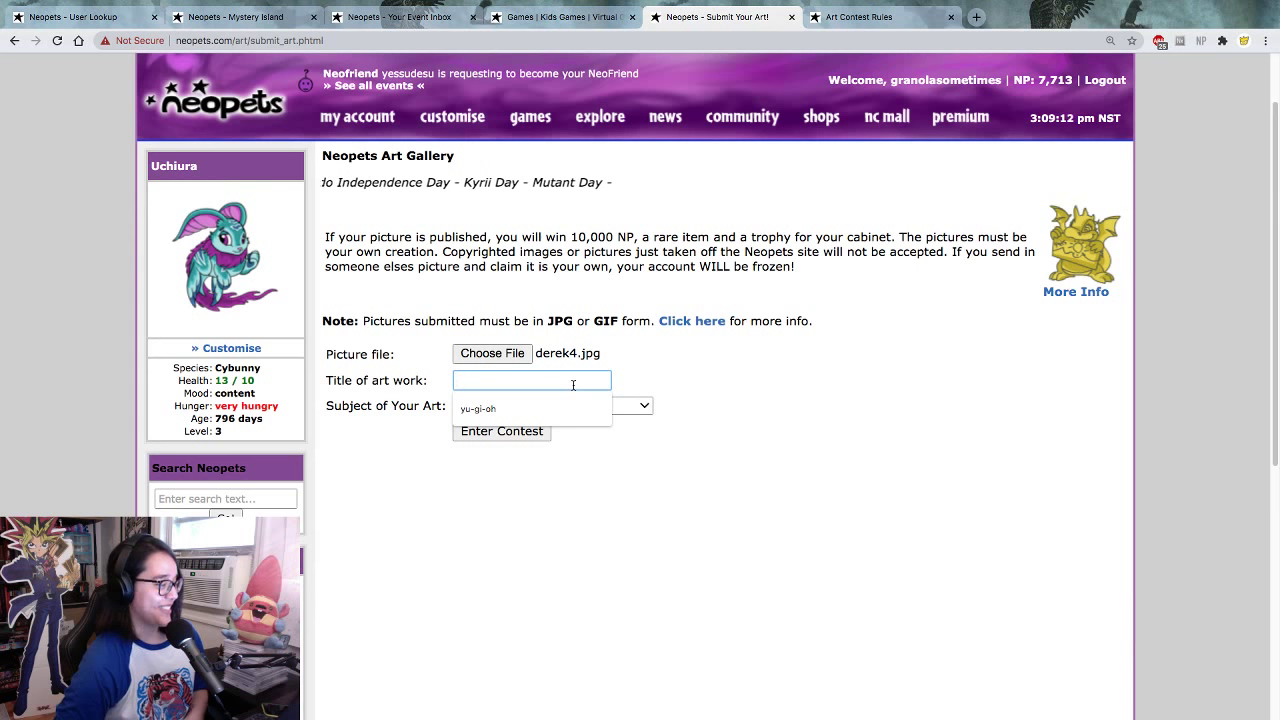
text(D)
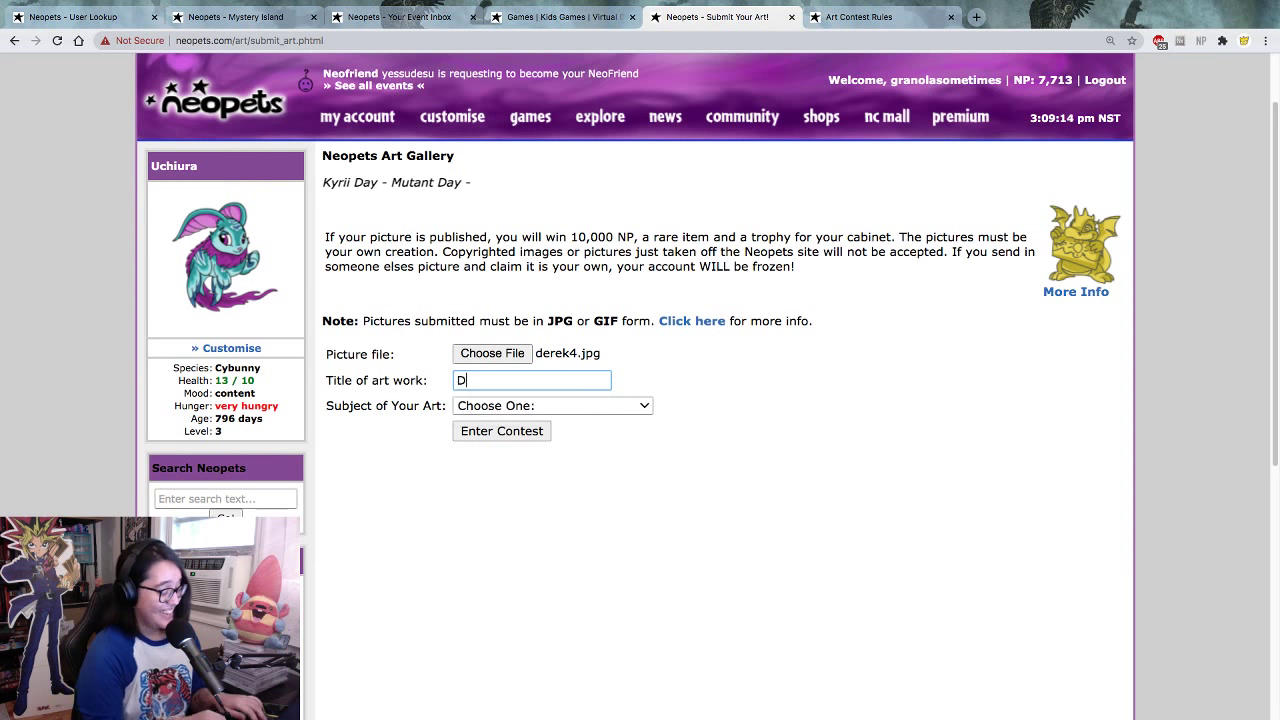
text(erek Kale)
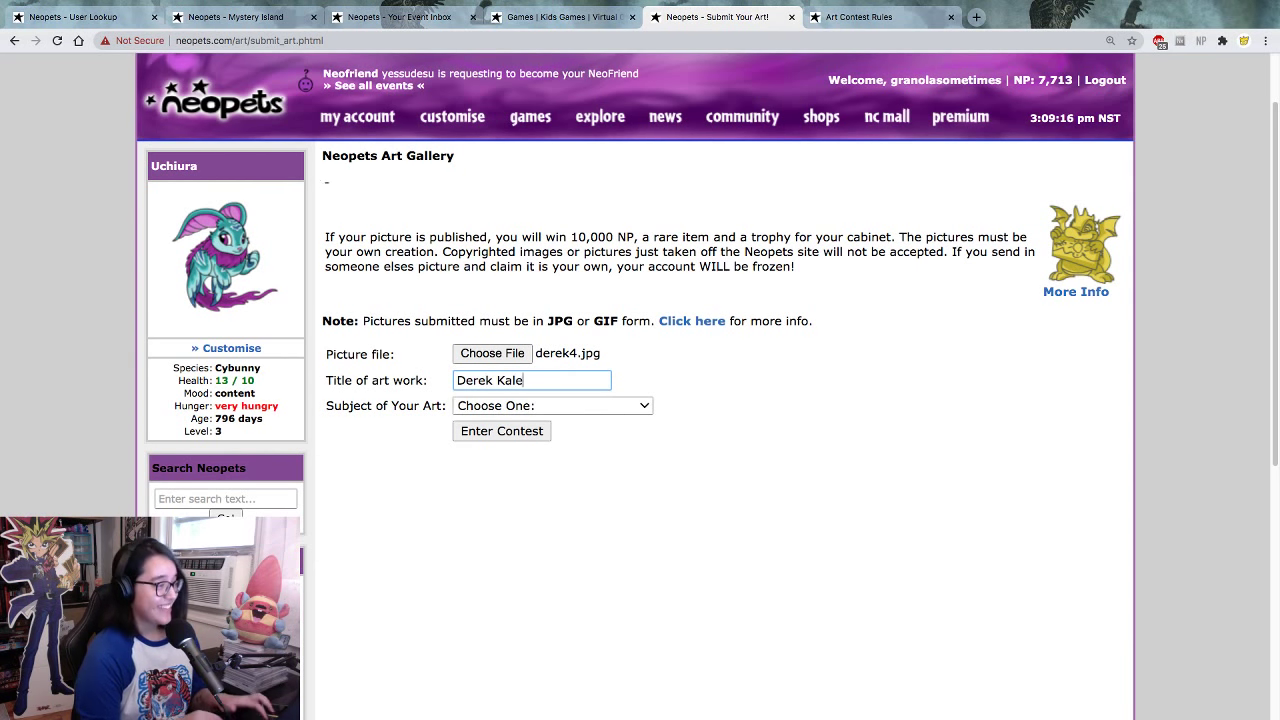
click(595, 405)
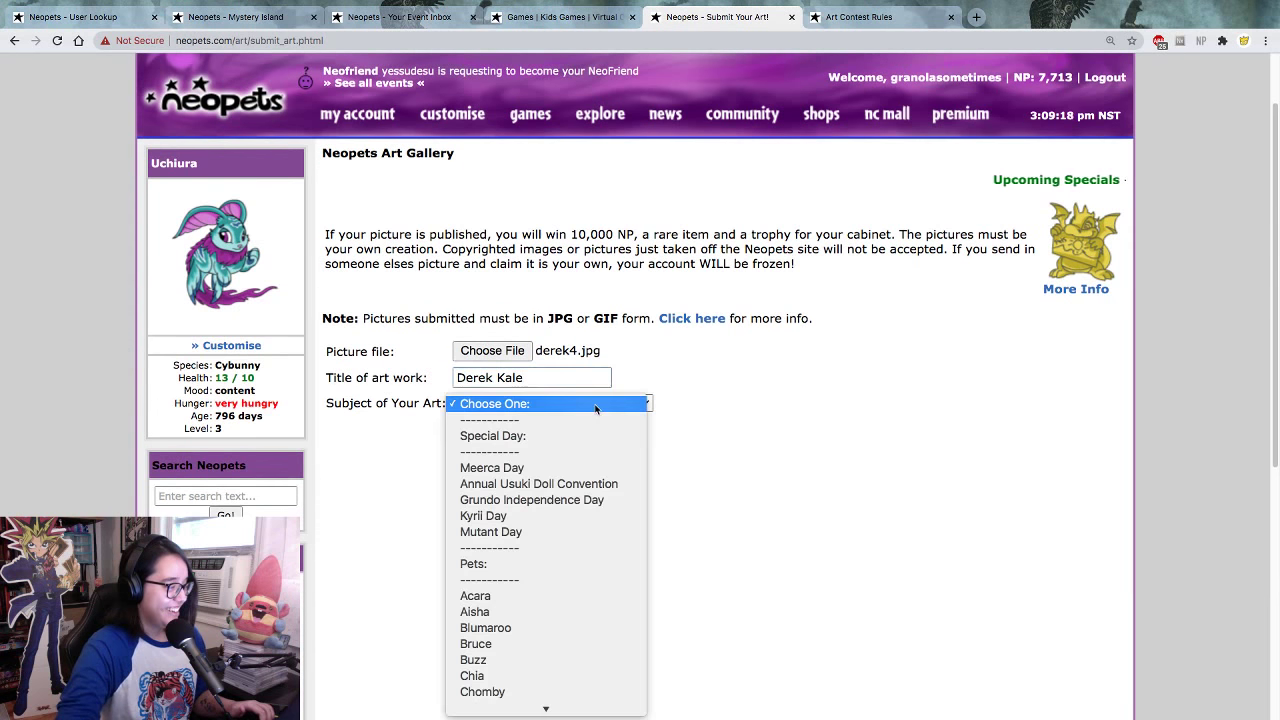
scroll(551, 566, down, 1)
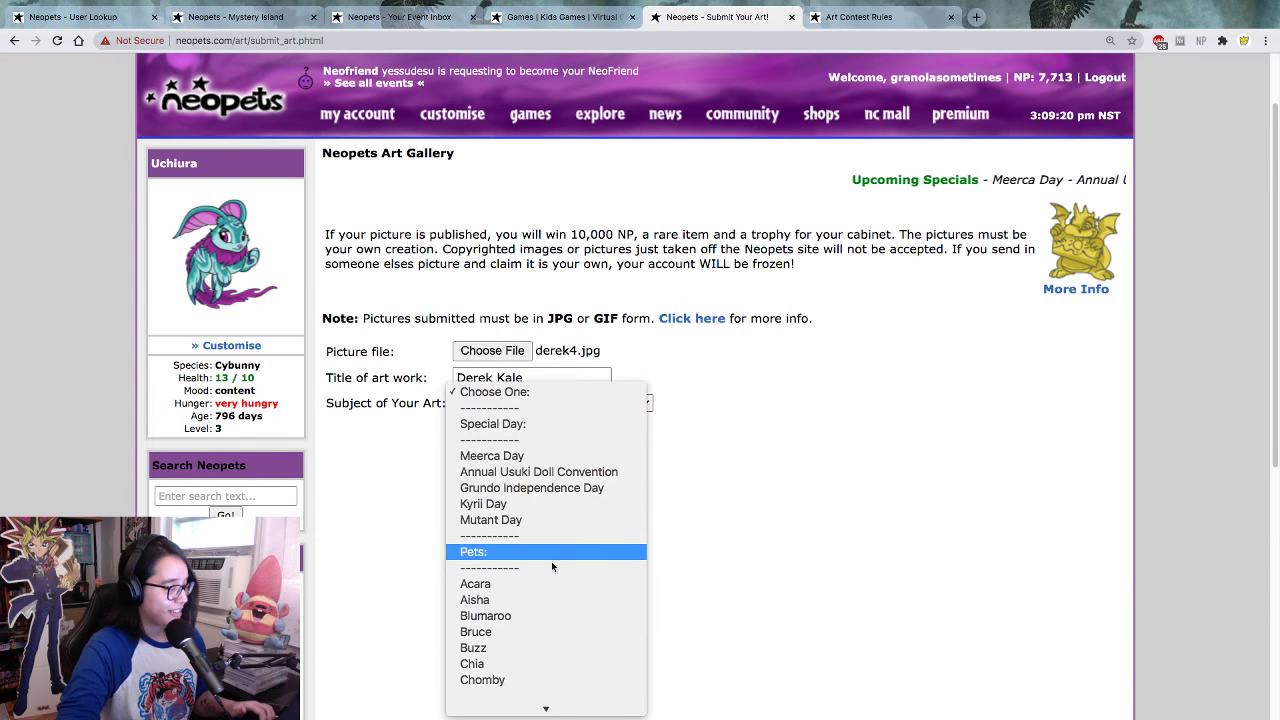
scroll(551, 561, down, 10)
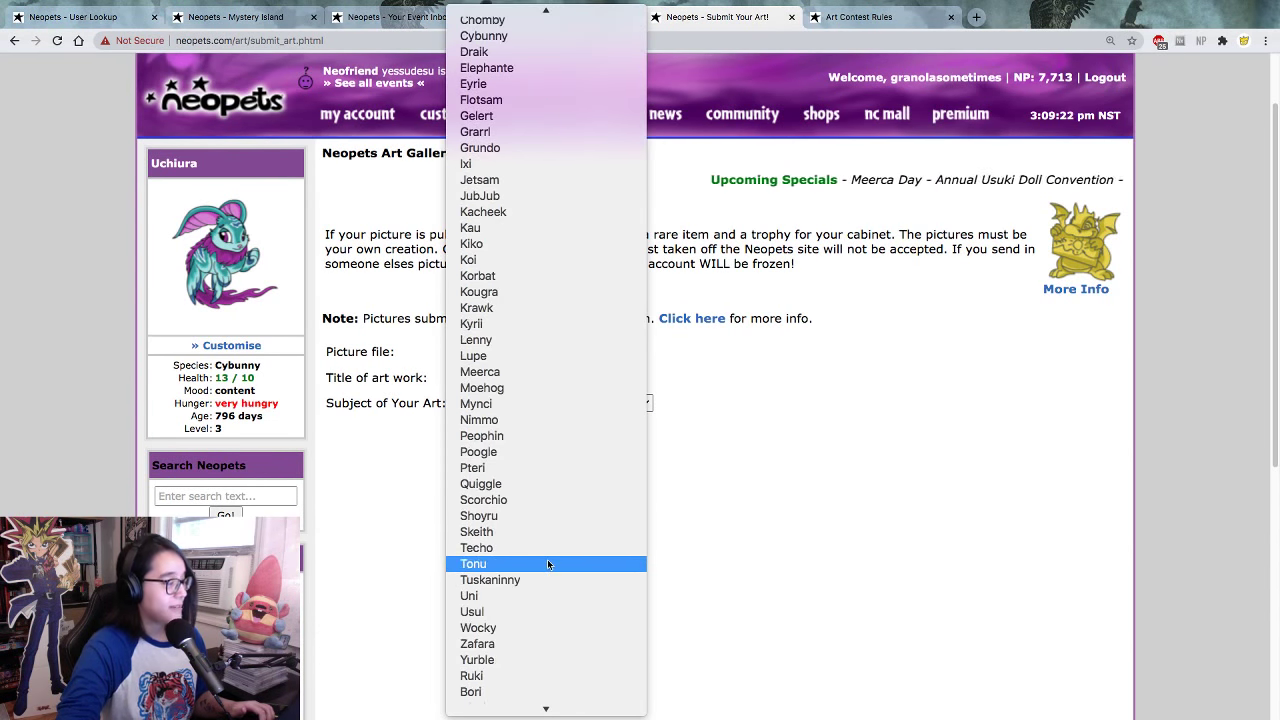
click(540, 354)
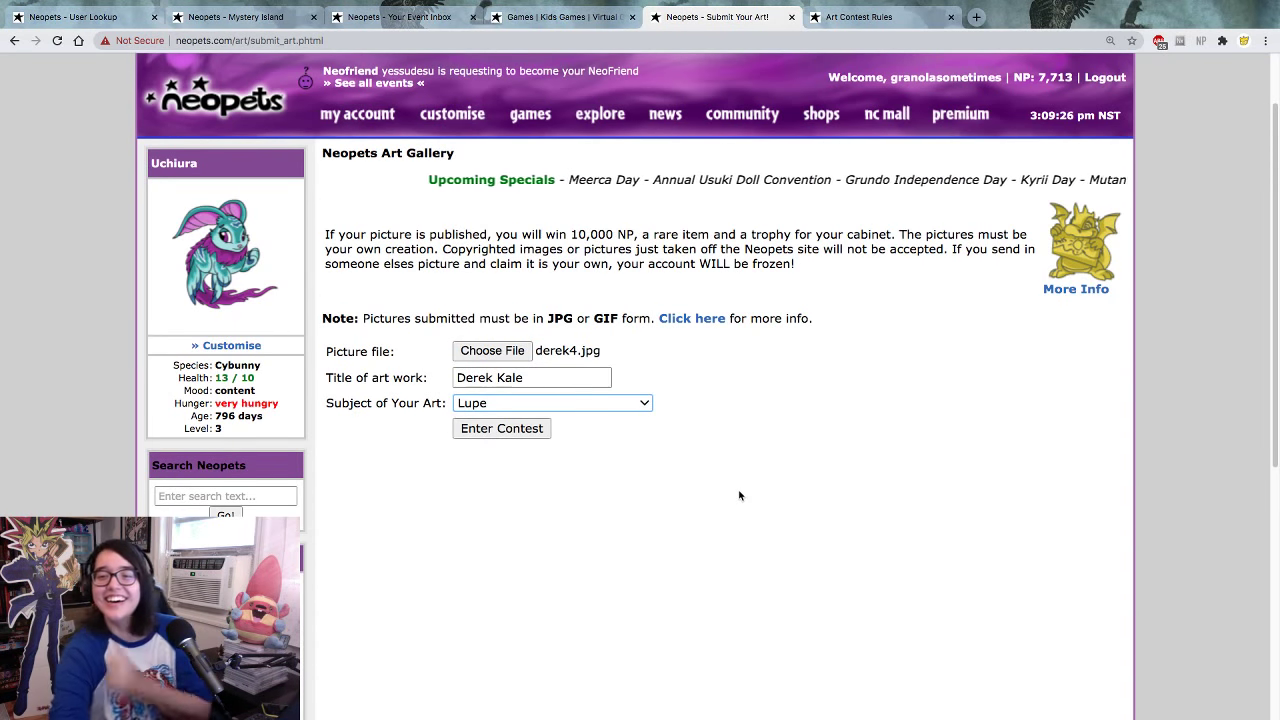
click(527, 429)
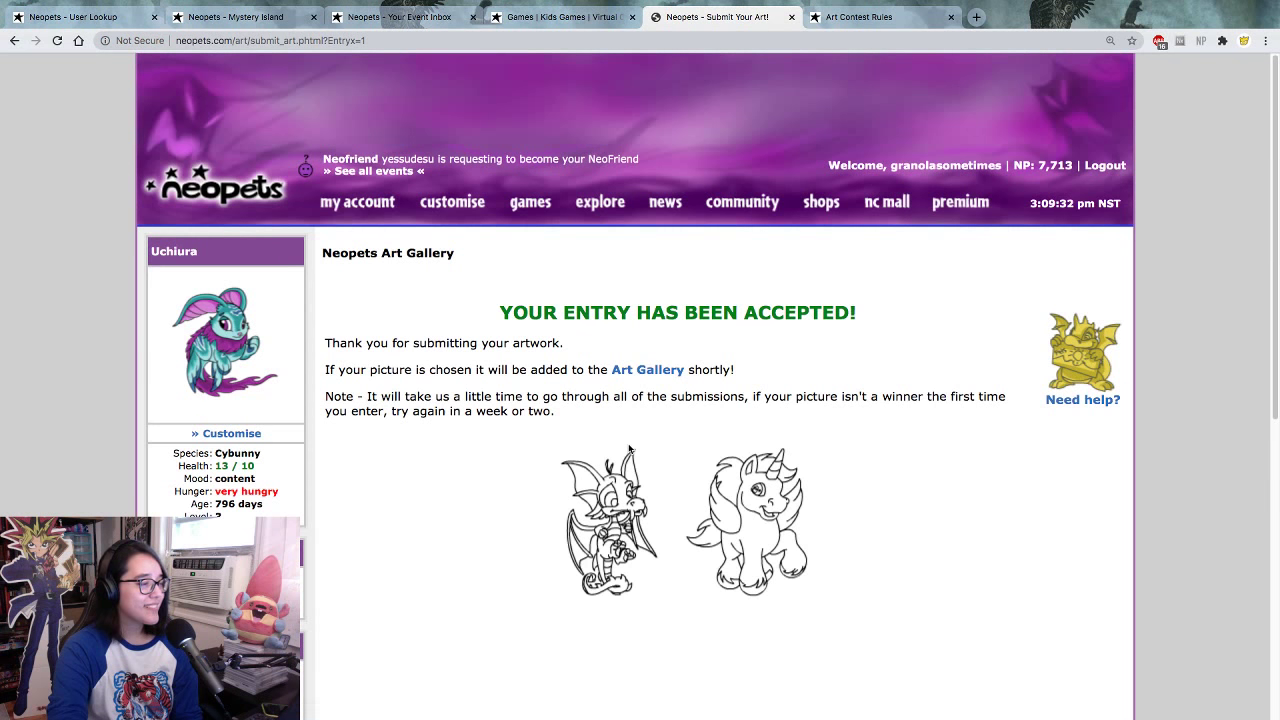
scroll(698, 460, down, 5)
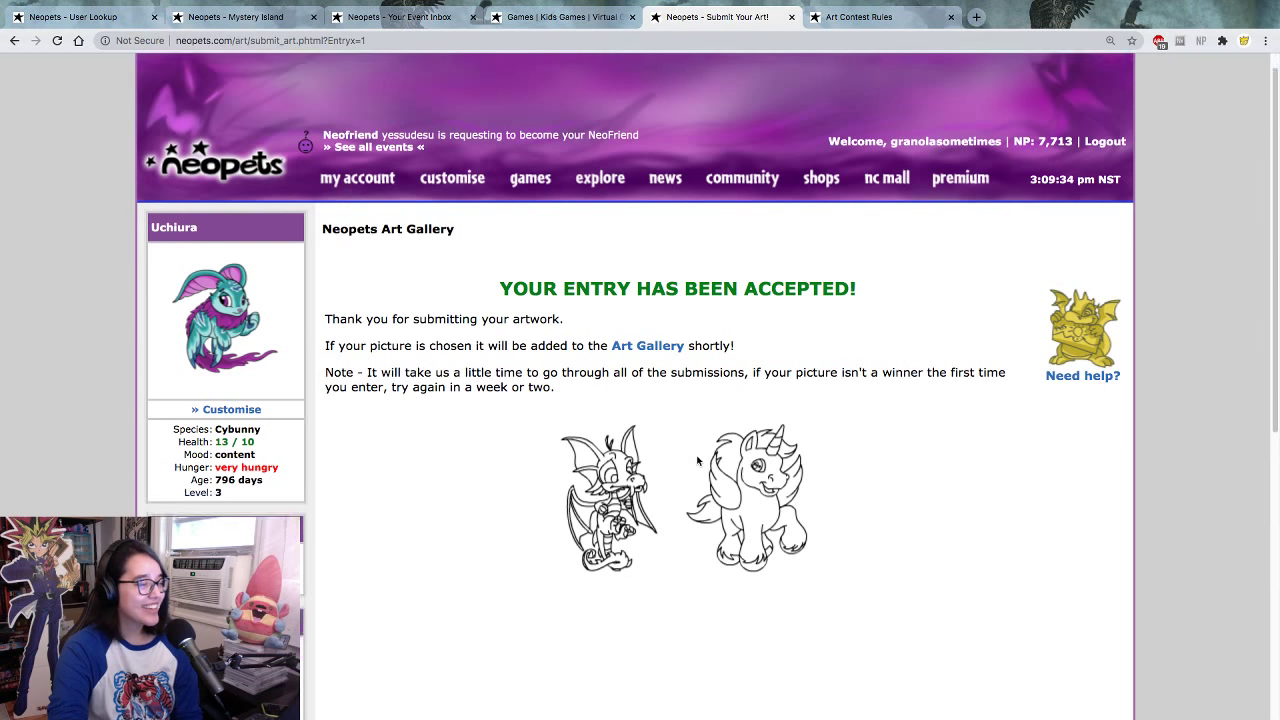
scroll(698, 460, up, 5)
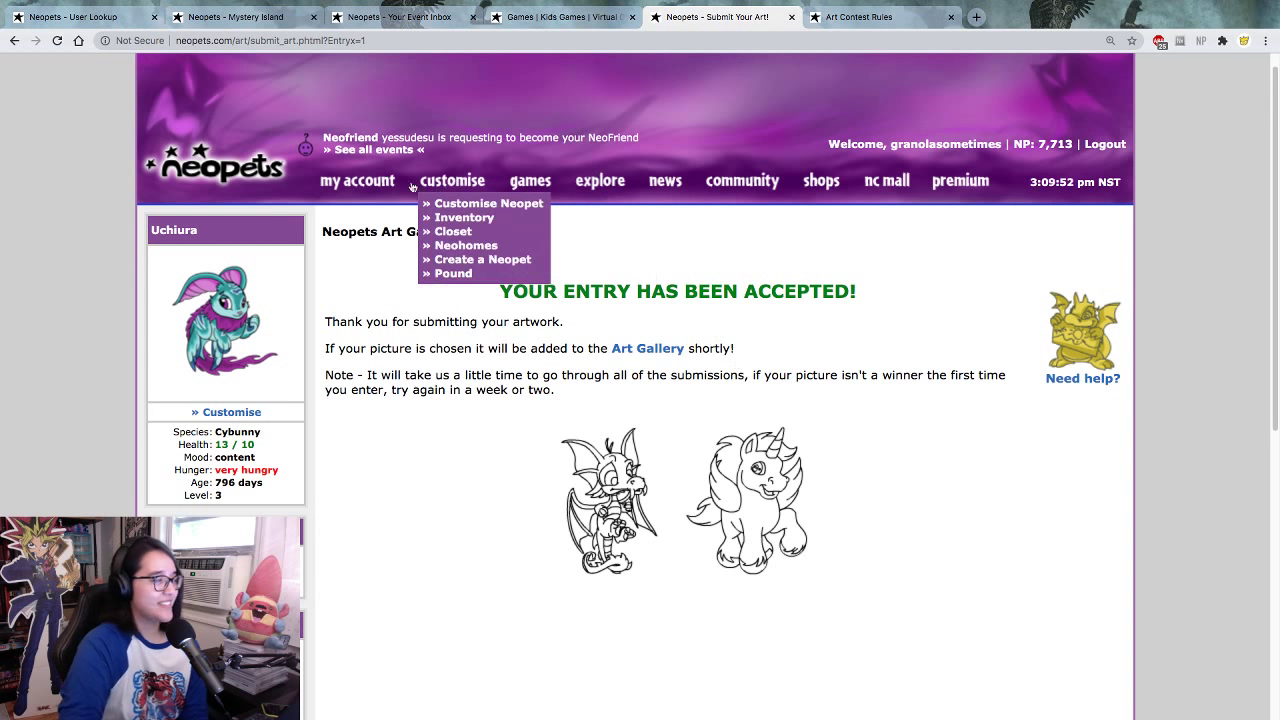
scroll(662, 370, down, 1)
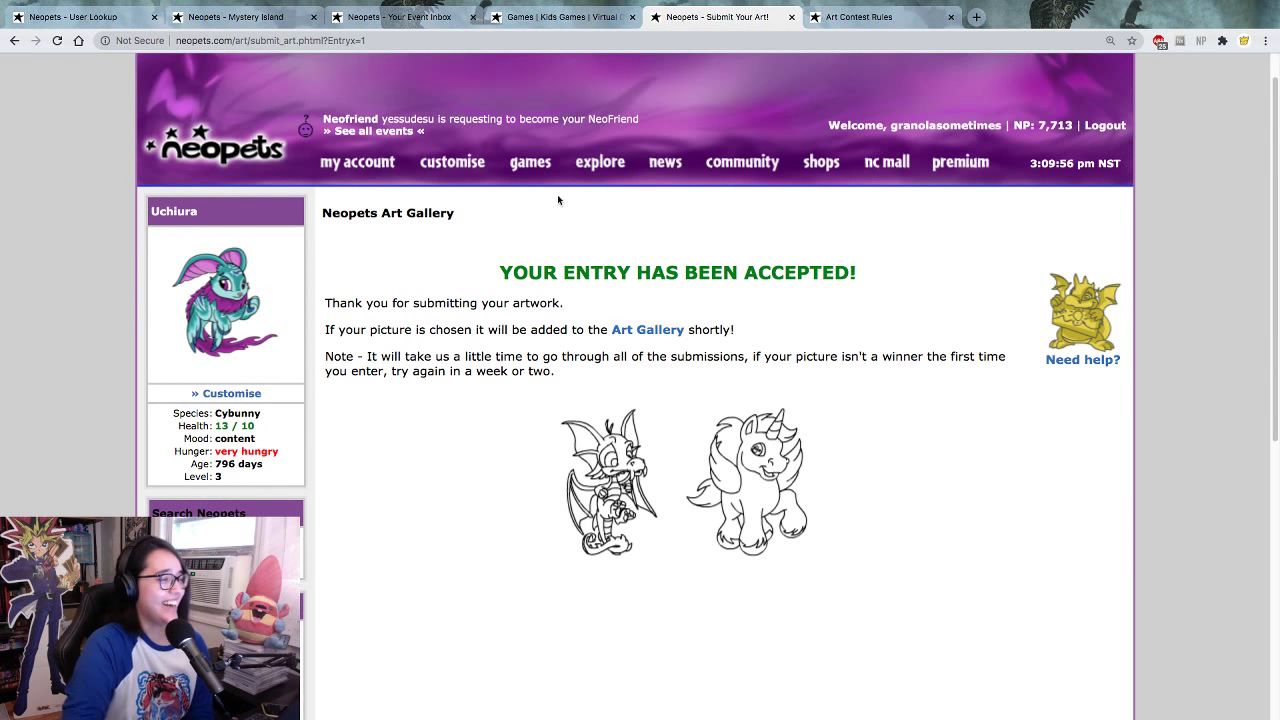
mouse_move(531, 165)
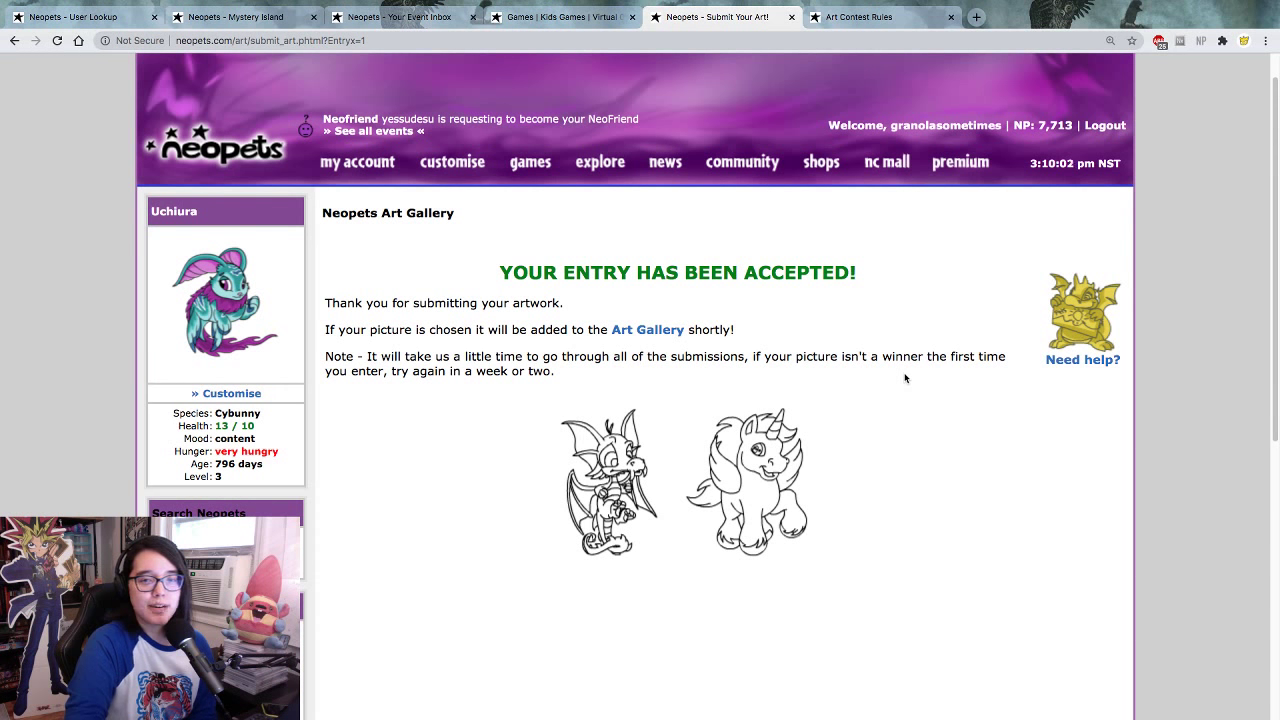
- Open the Art Gallery linked in the entry confirmation and look over the Blumaroo Day Special pictures
click(607, 163)
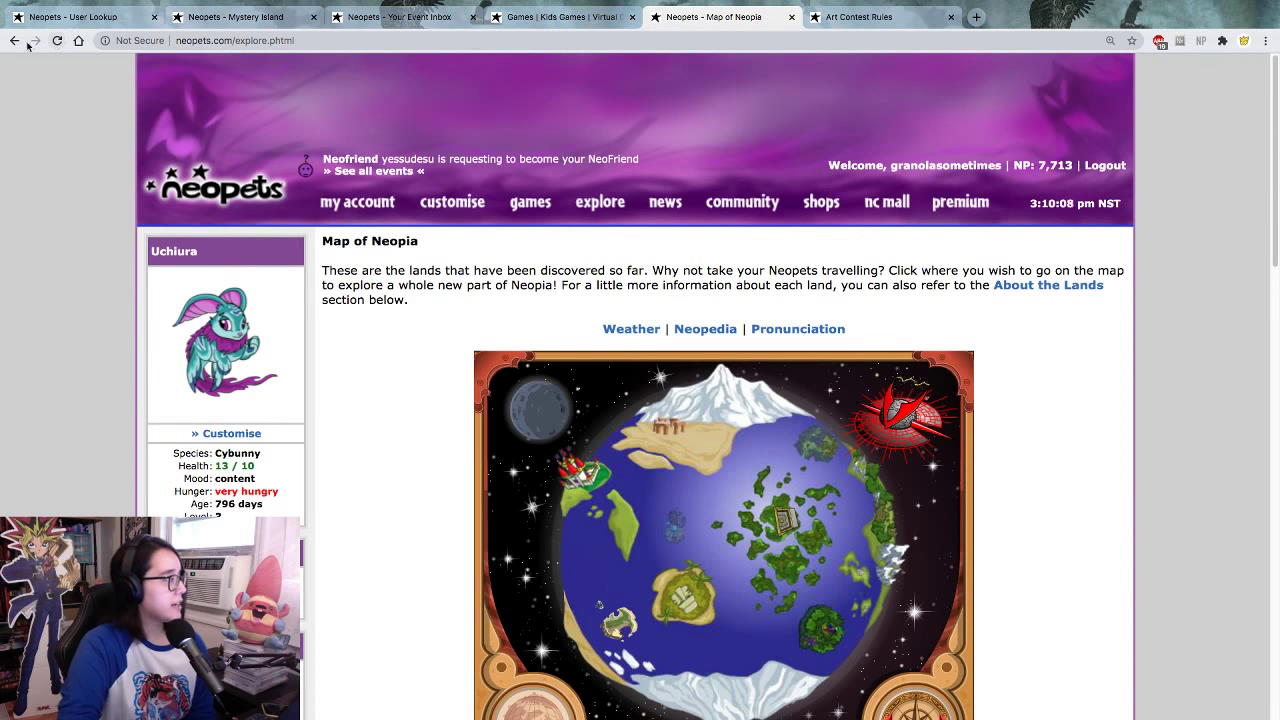
click(762, 466)
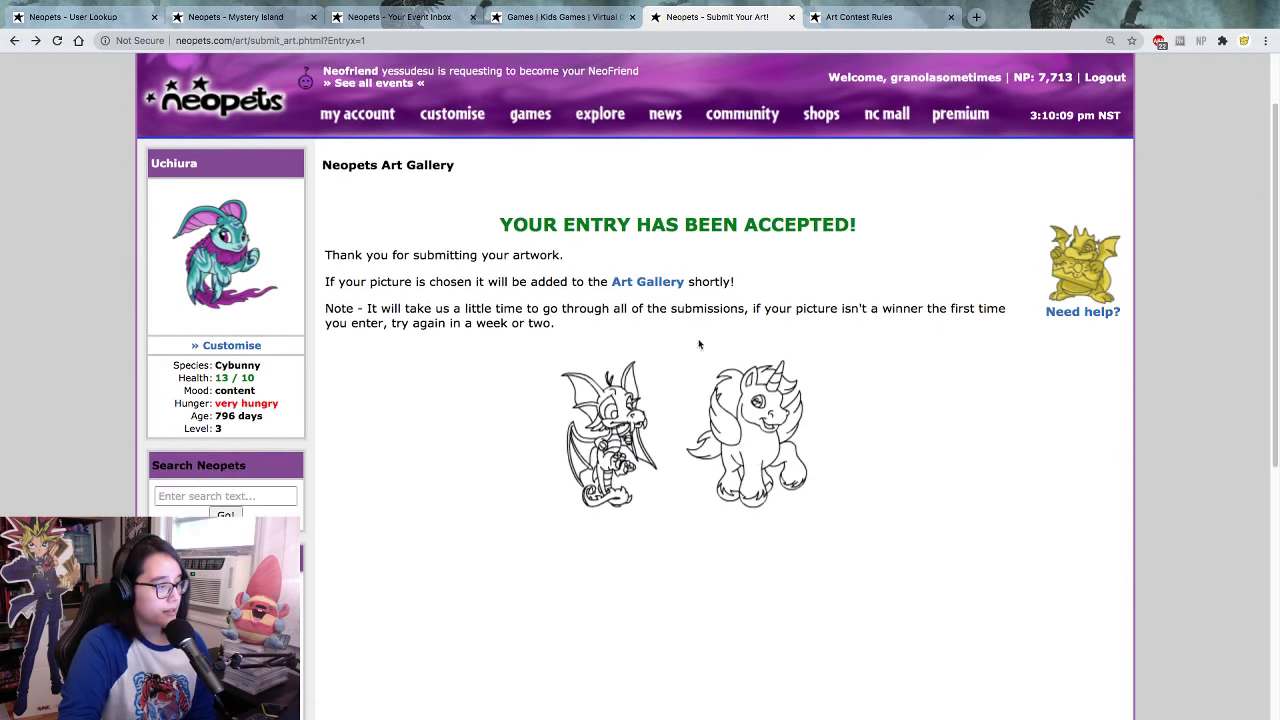
click(663, 283)
scroll(755, 410, down, 8)
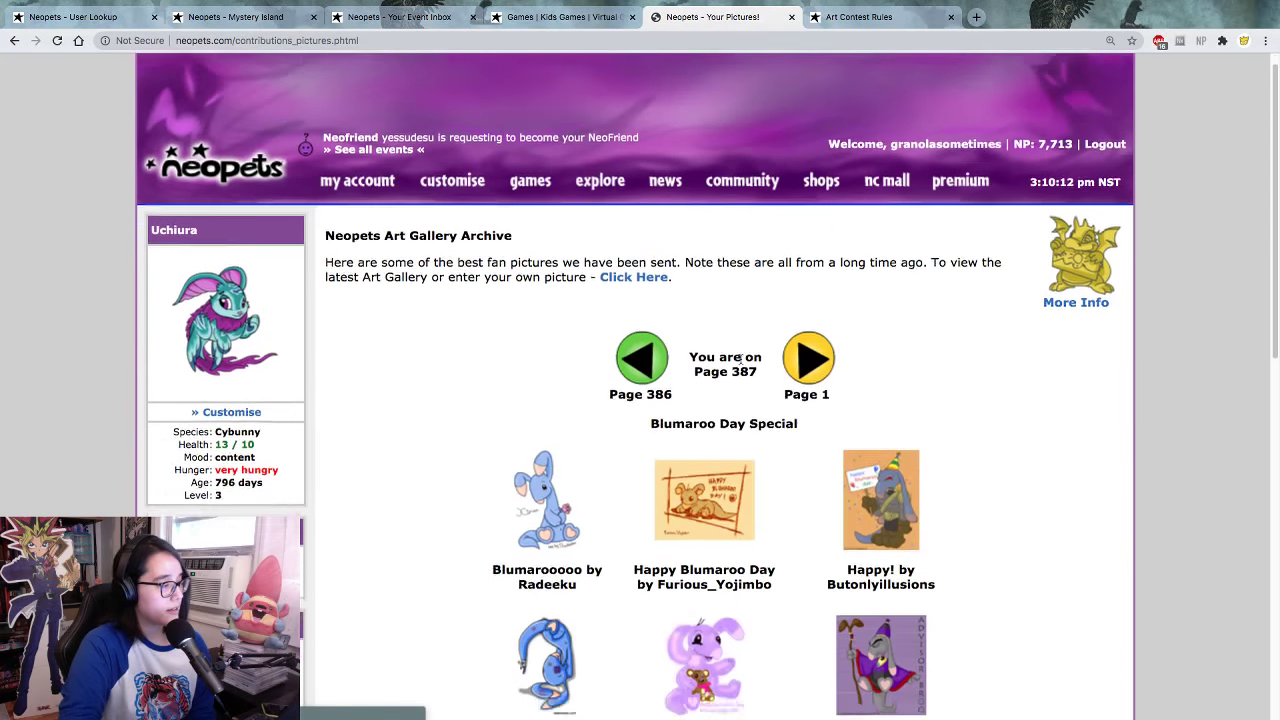
scroll(761, 420, down, 3)
scroll(967, 491, up, 4)
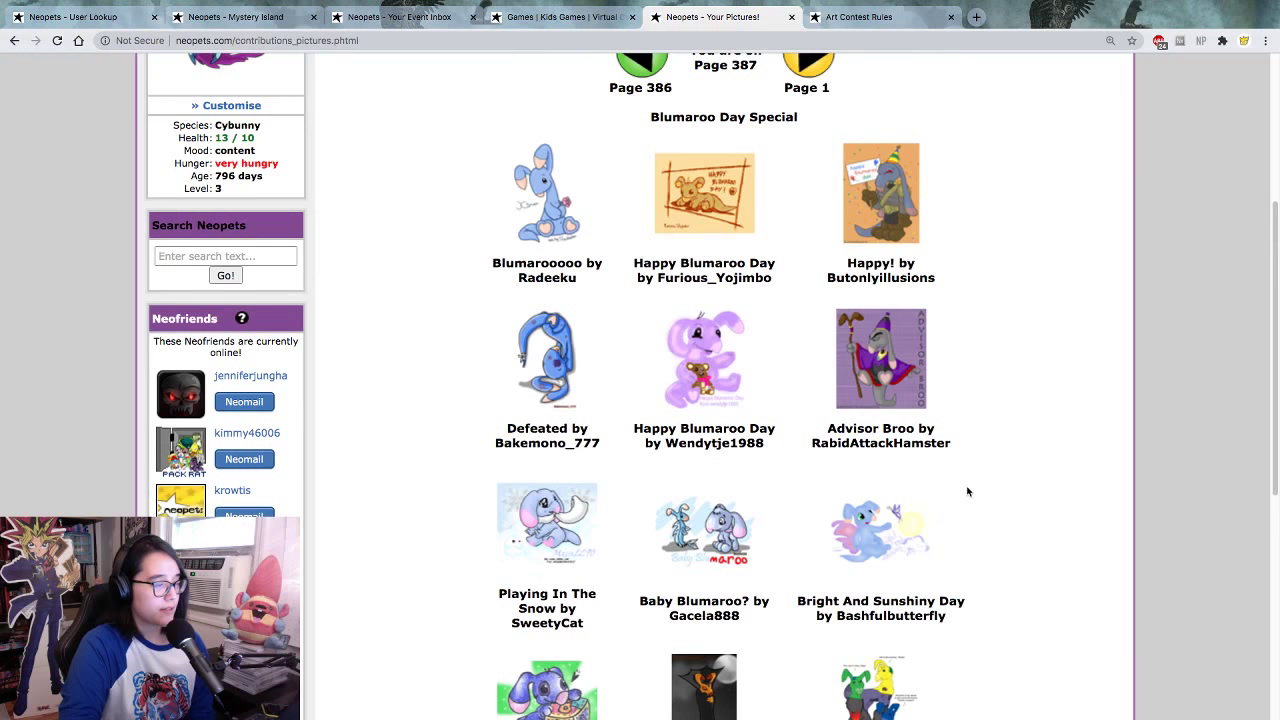
- View the "Defeated" picture at full size, close it, and look through the remaining Blumaroo pictures on the archive page
click(545, 362)
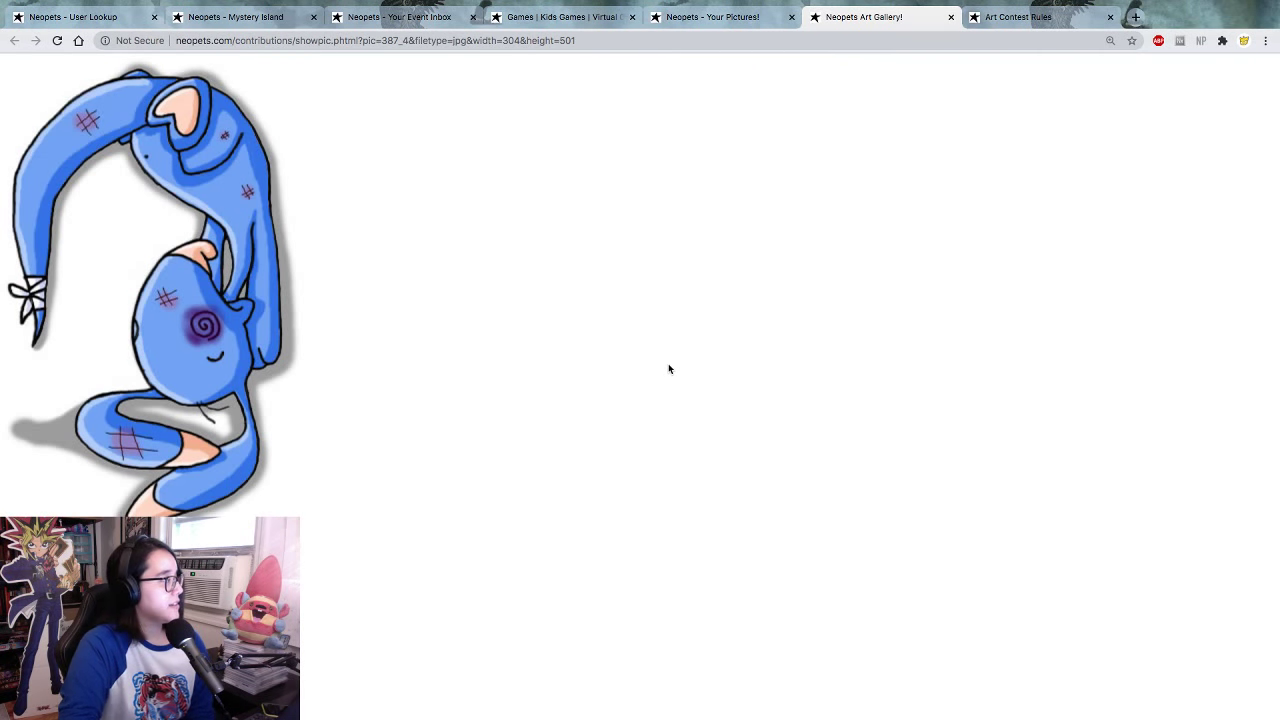
middle_click(872, 19)
scroll(705, 260, down, 3)
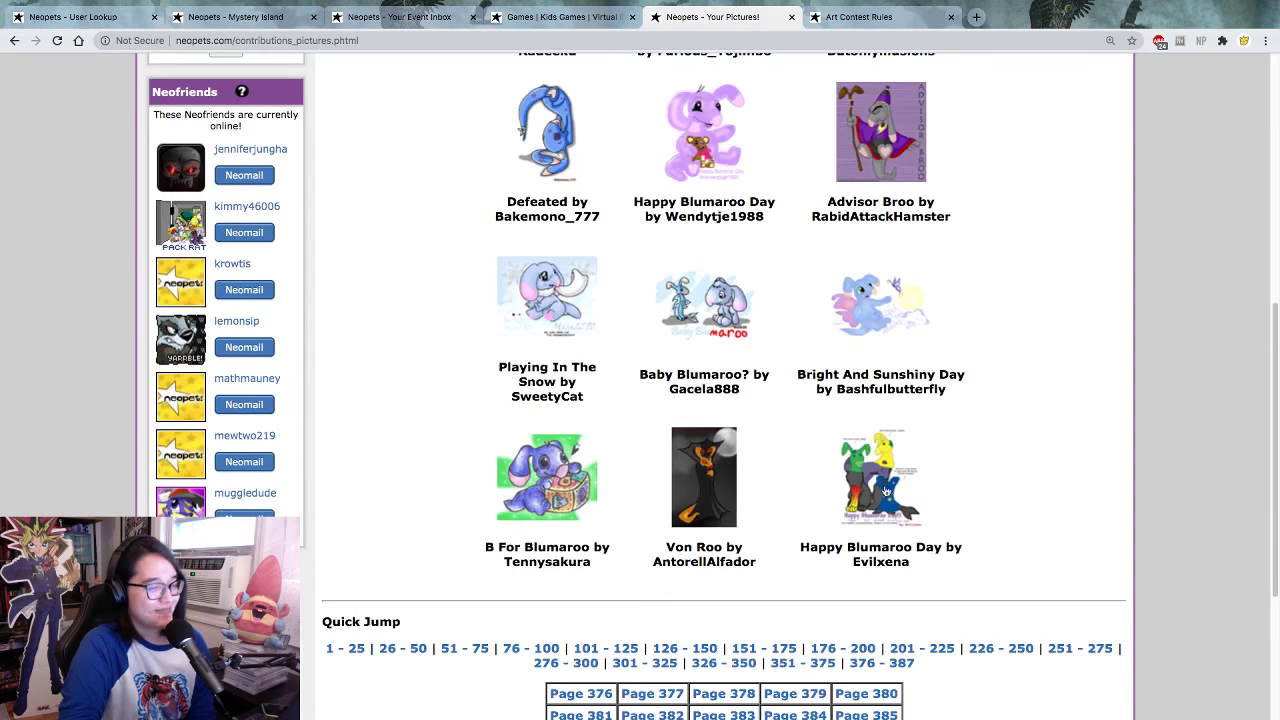
scroll(884, 490, down, 3)
scroll(884, 490, up, 9)
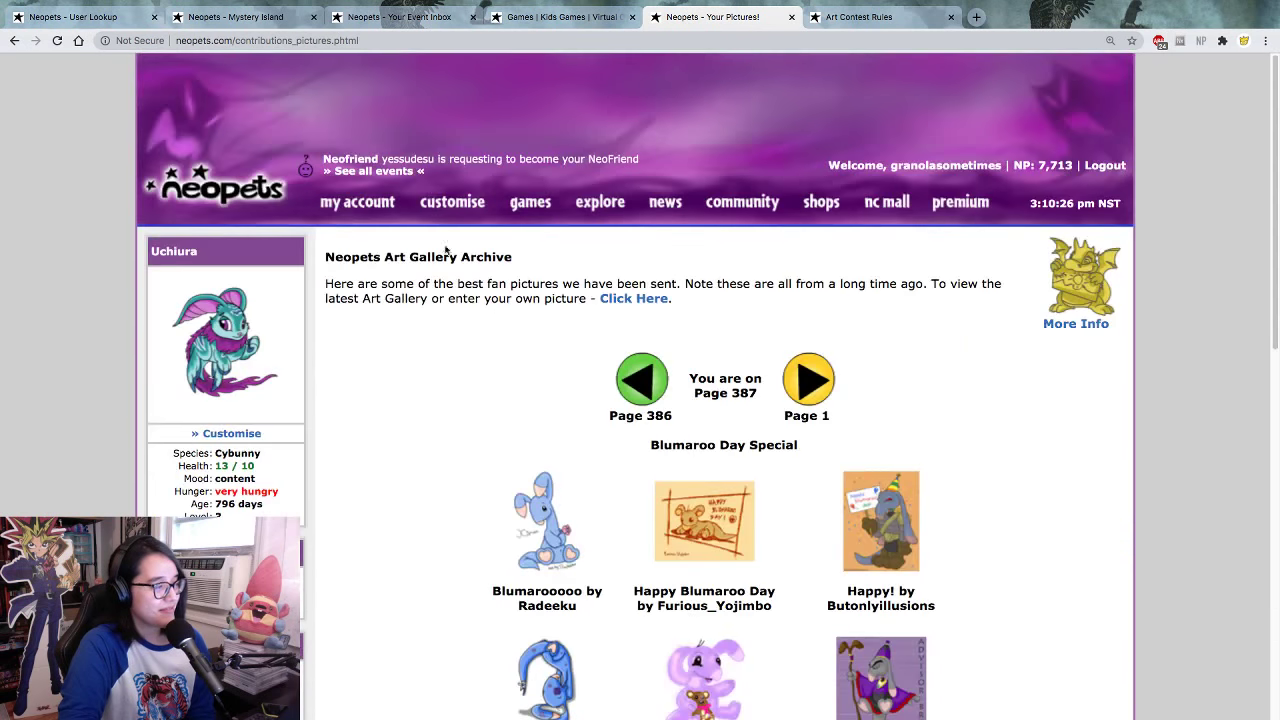
- Go to the Neopets Games Room
mouse_move(581, 226)
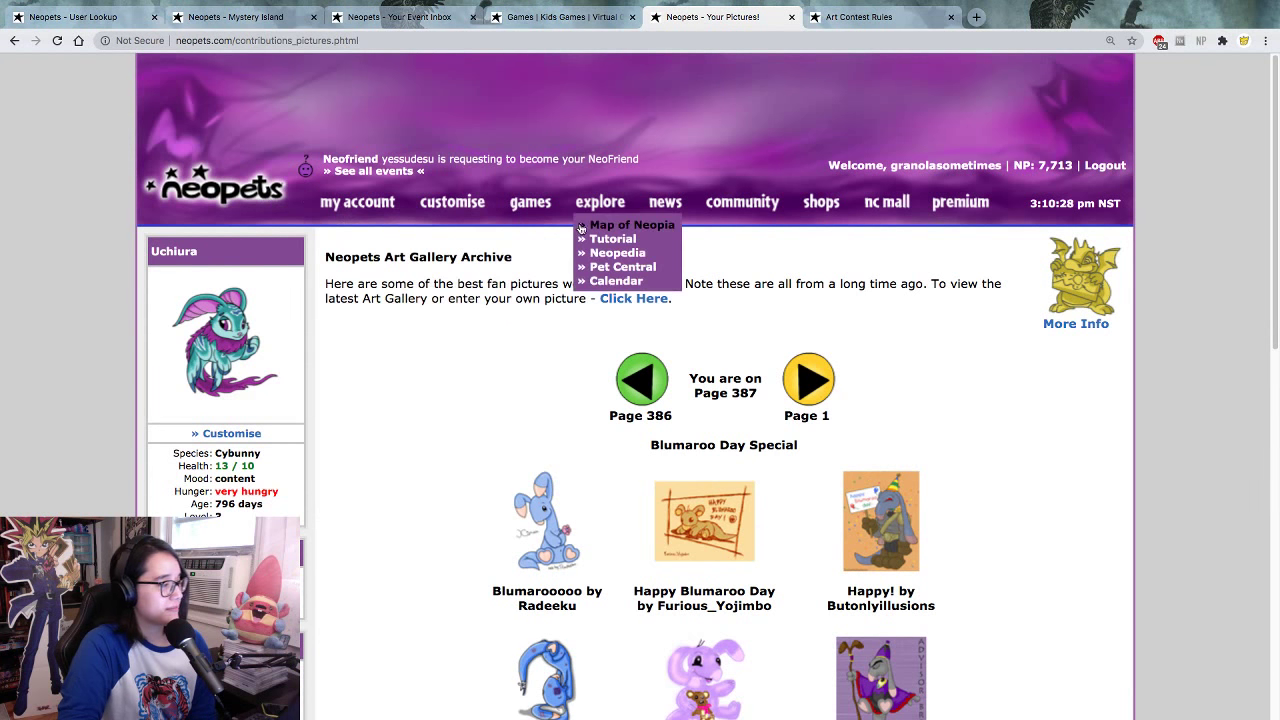
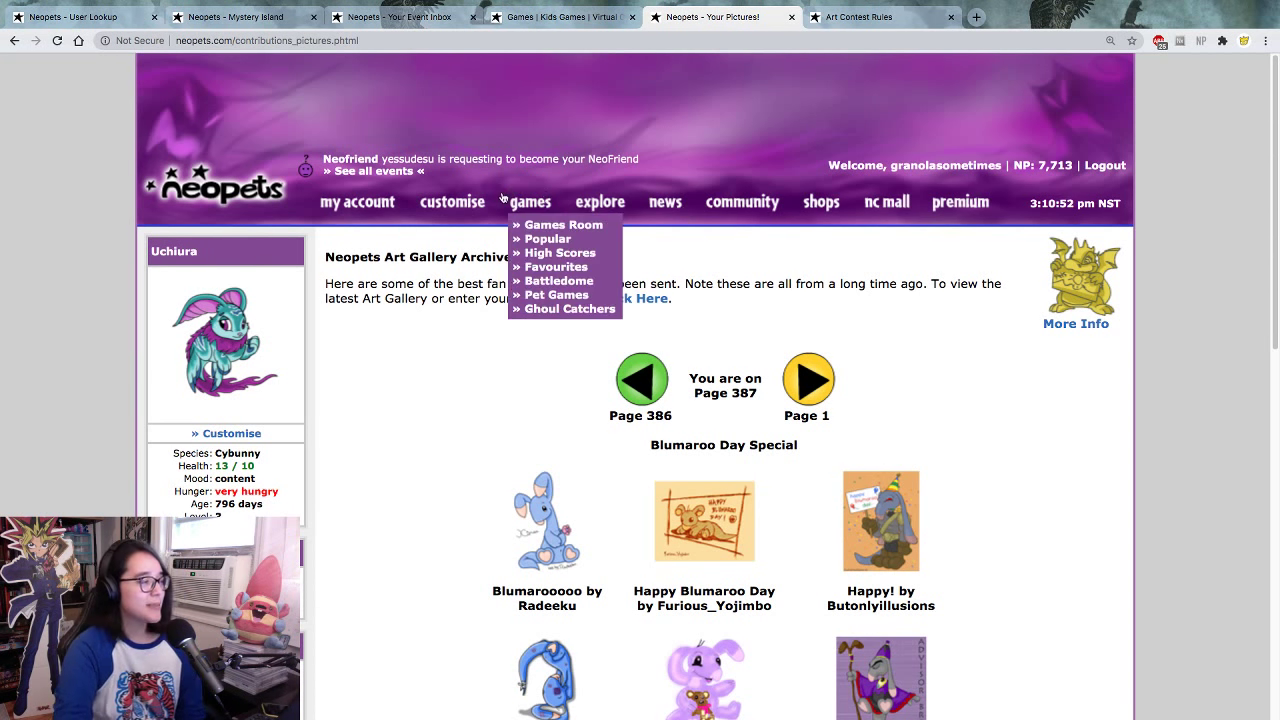
mouse_move(463, 206)
mouse_move(526, 205)
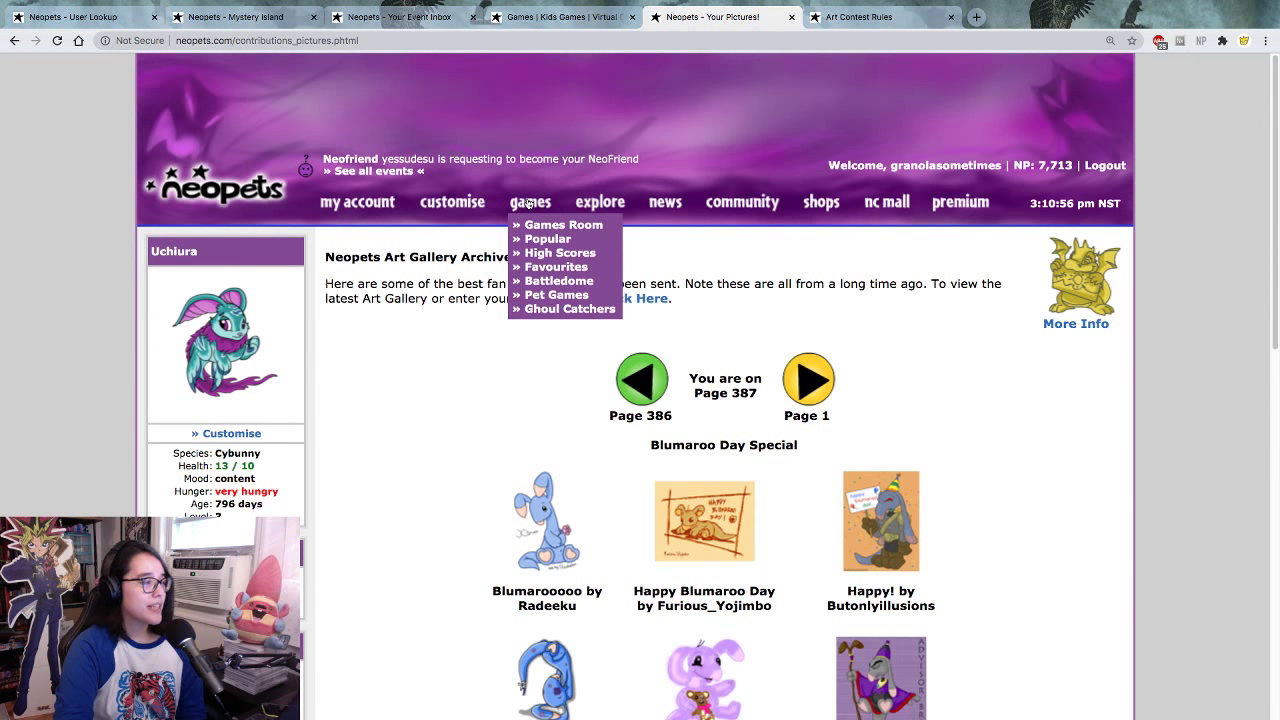
click(545, 225)
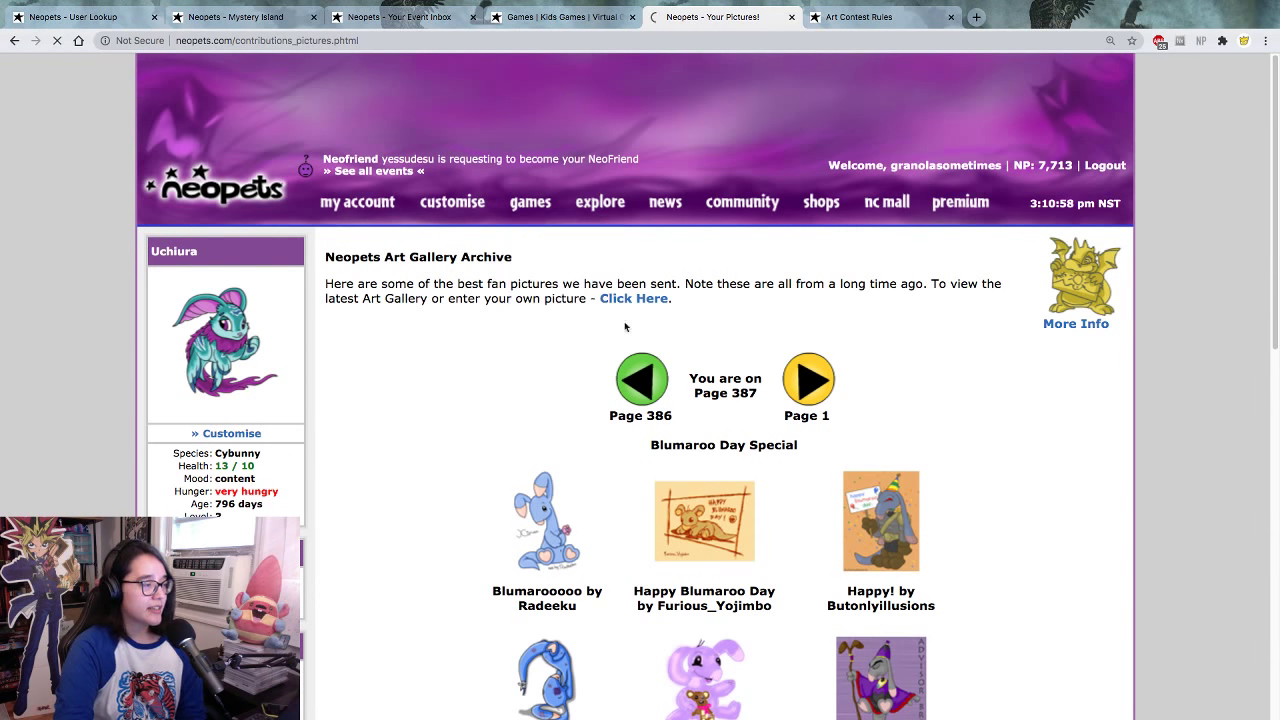
- Open Hasee Bounce from the favourite games, launch it, and bring the whole game area into view
scroll(786, 361, down, 2)
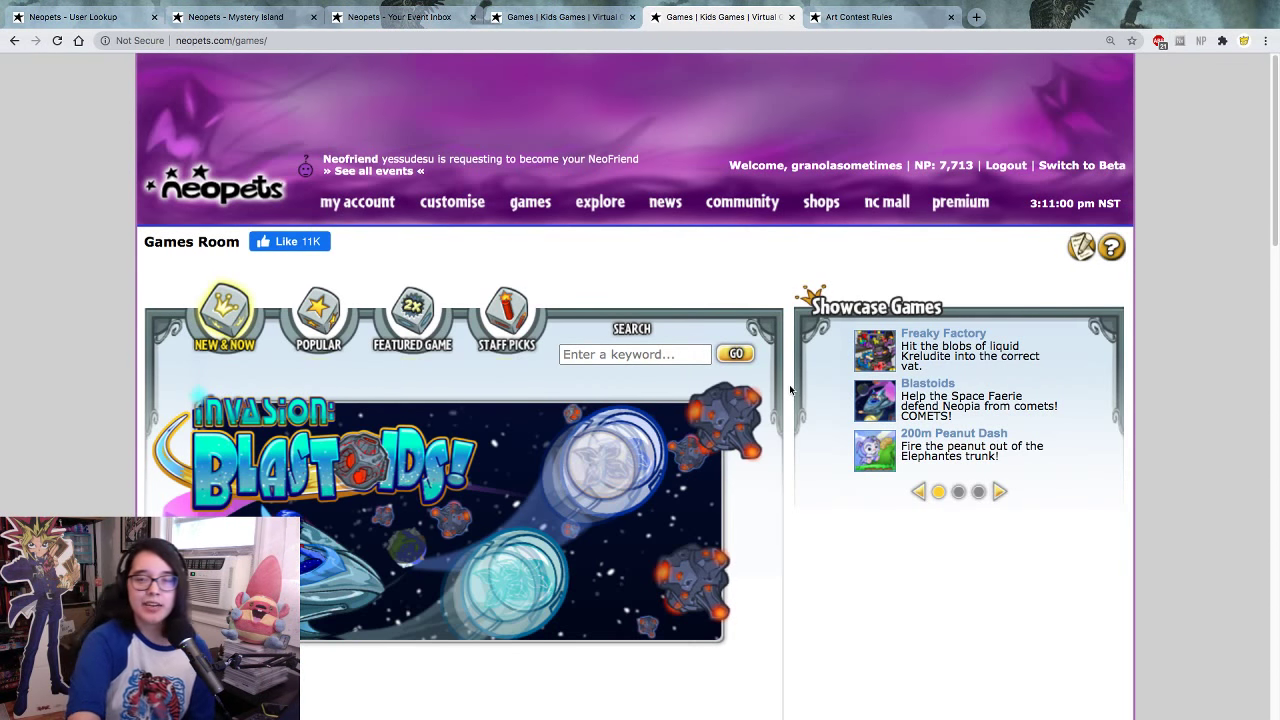
scroll(790, 389, down, 7)
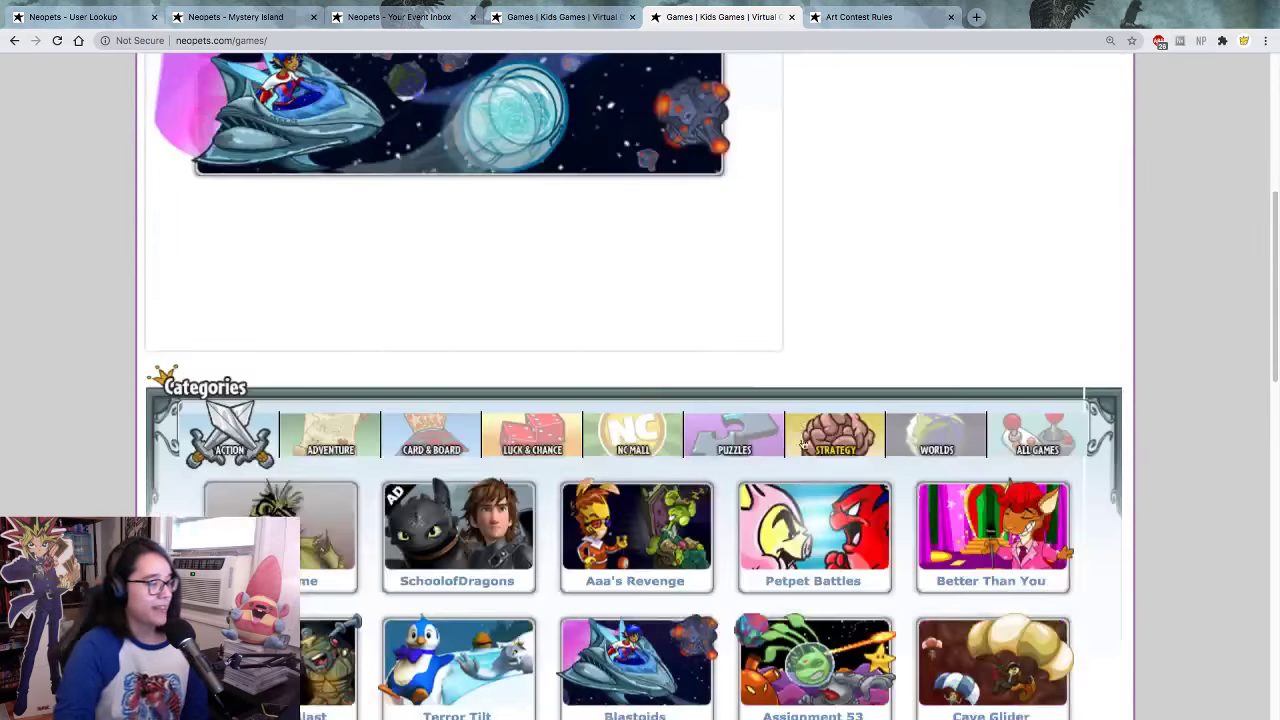
scroll(834, 482, down, 4)
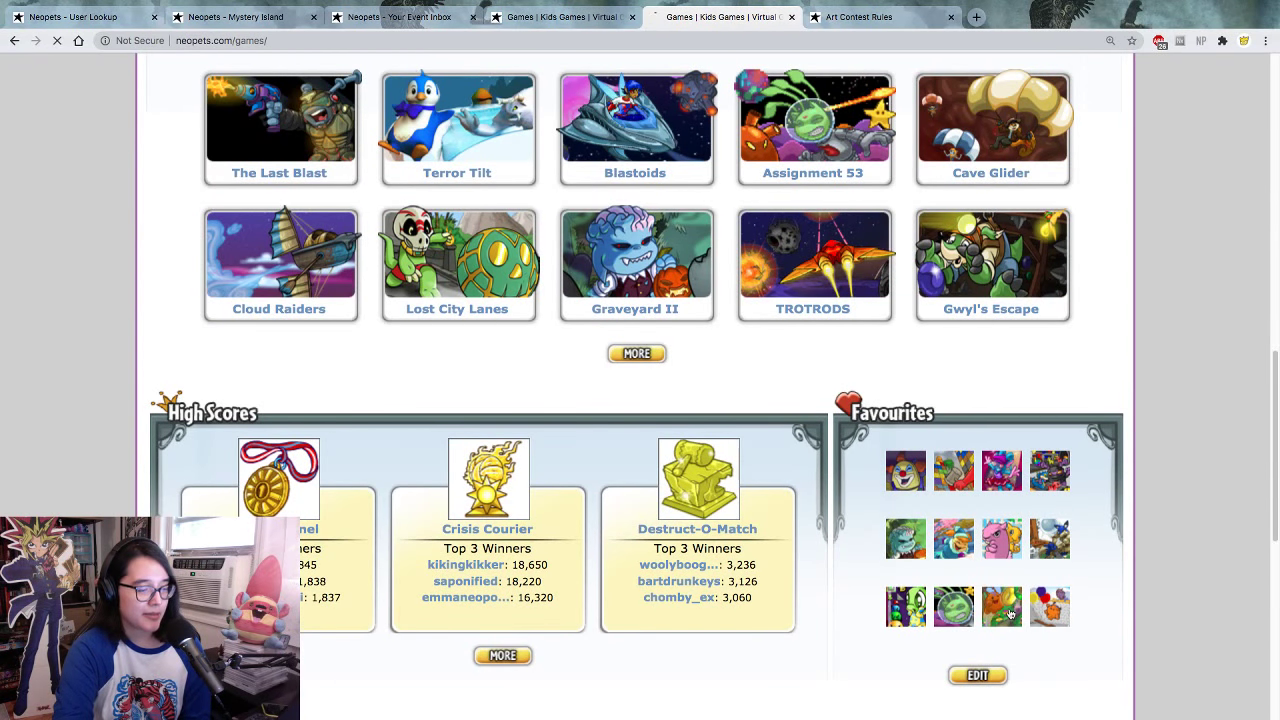
click(1049, 607)
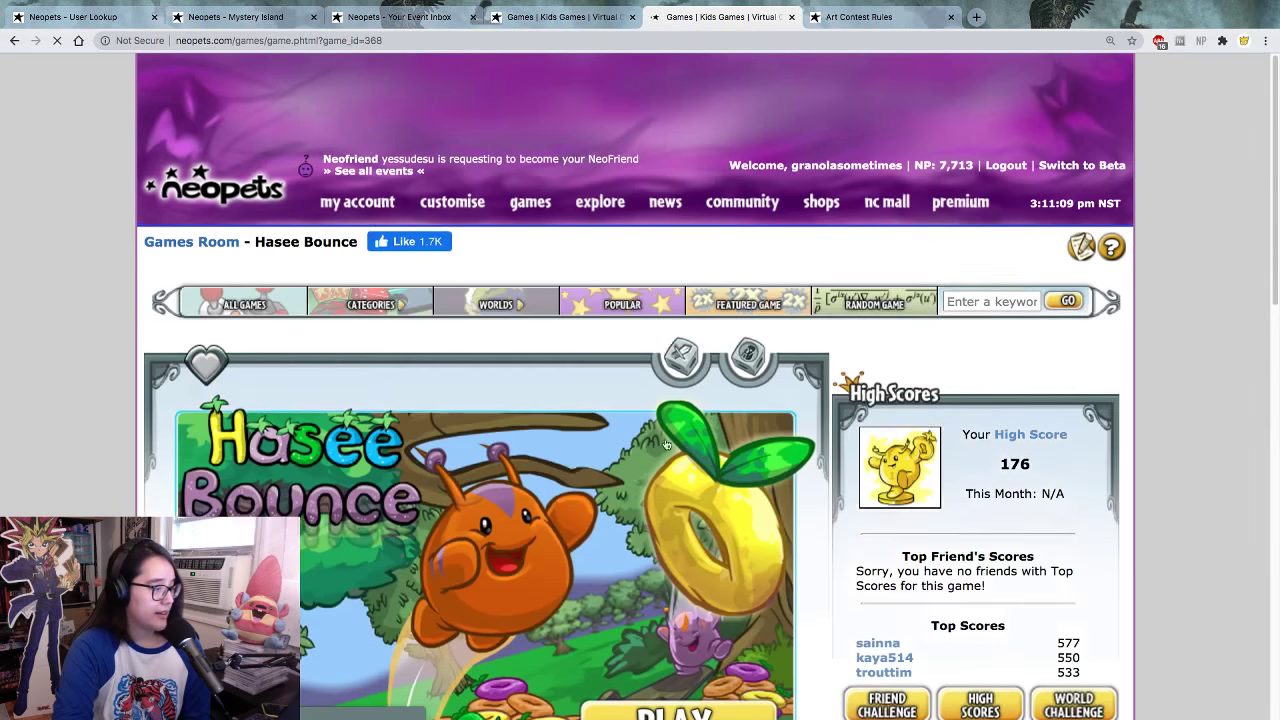
scroll(660, 487, down, 2)
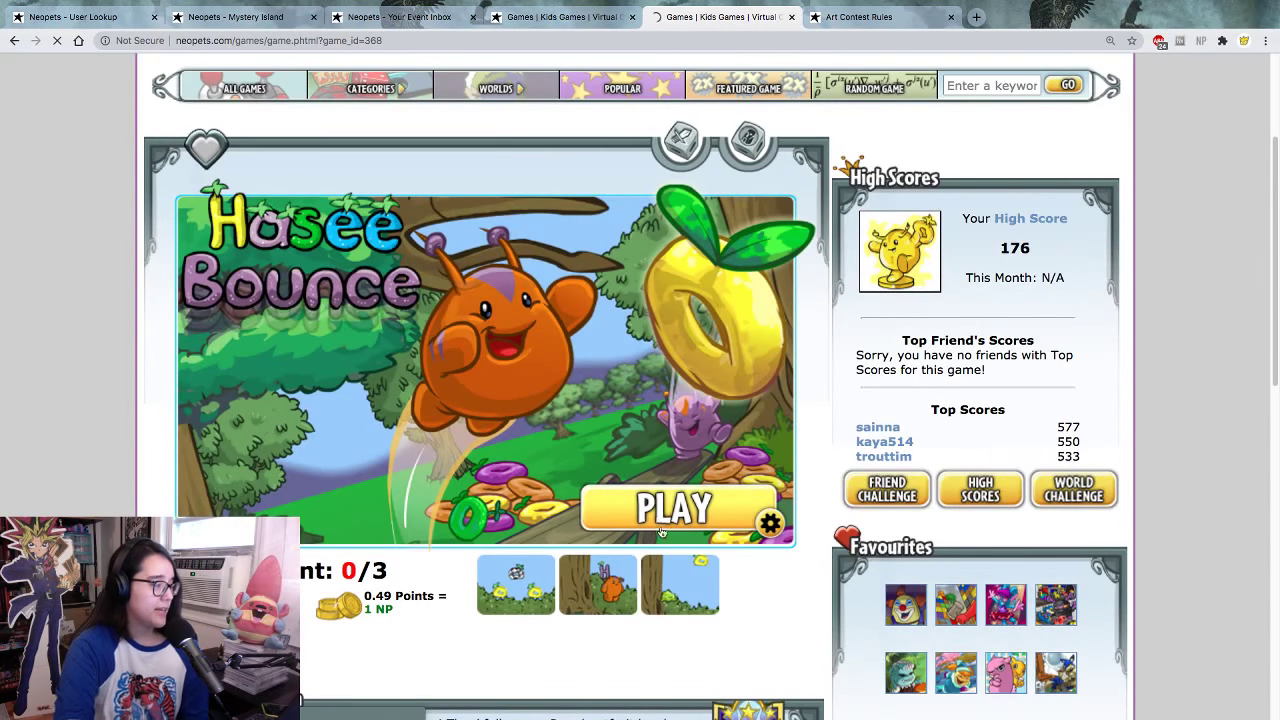
click(665, 508)
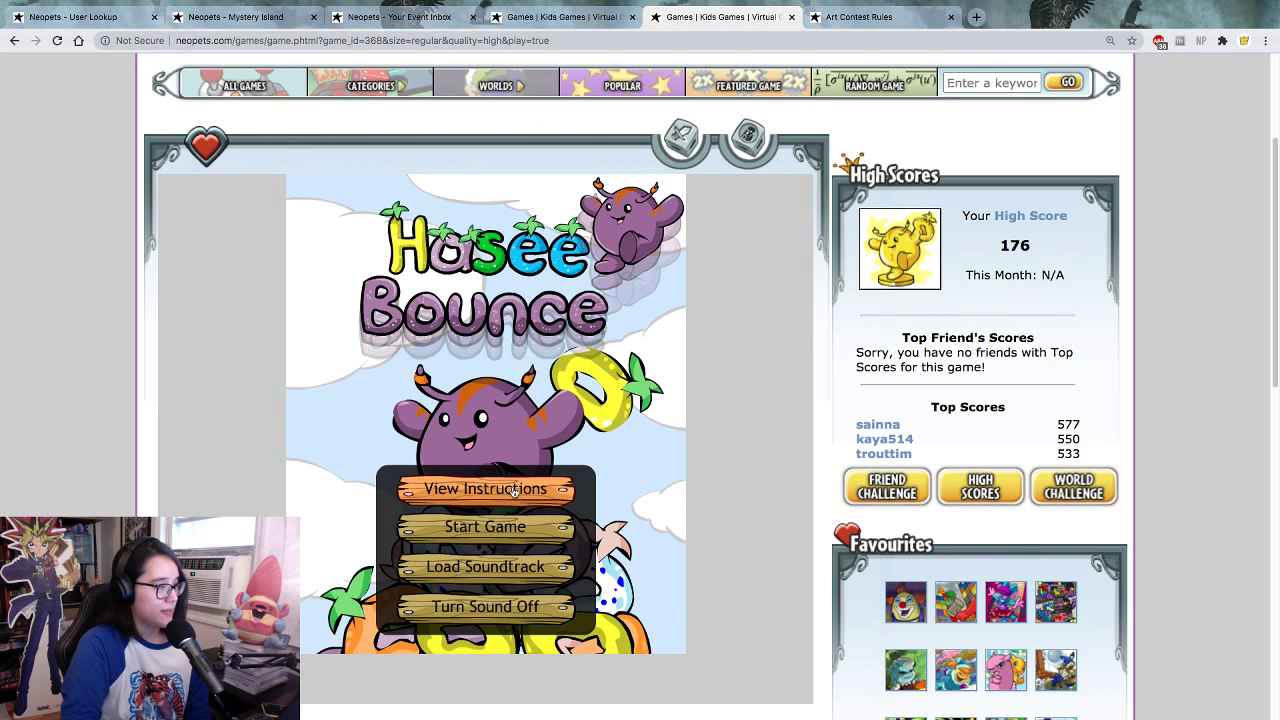
scroll(508, 497, down, 5)
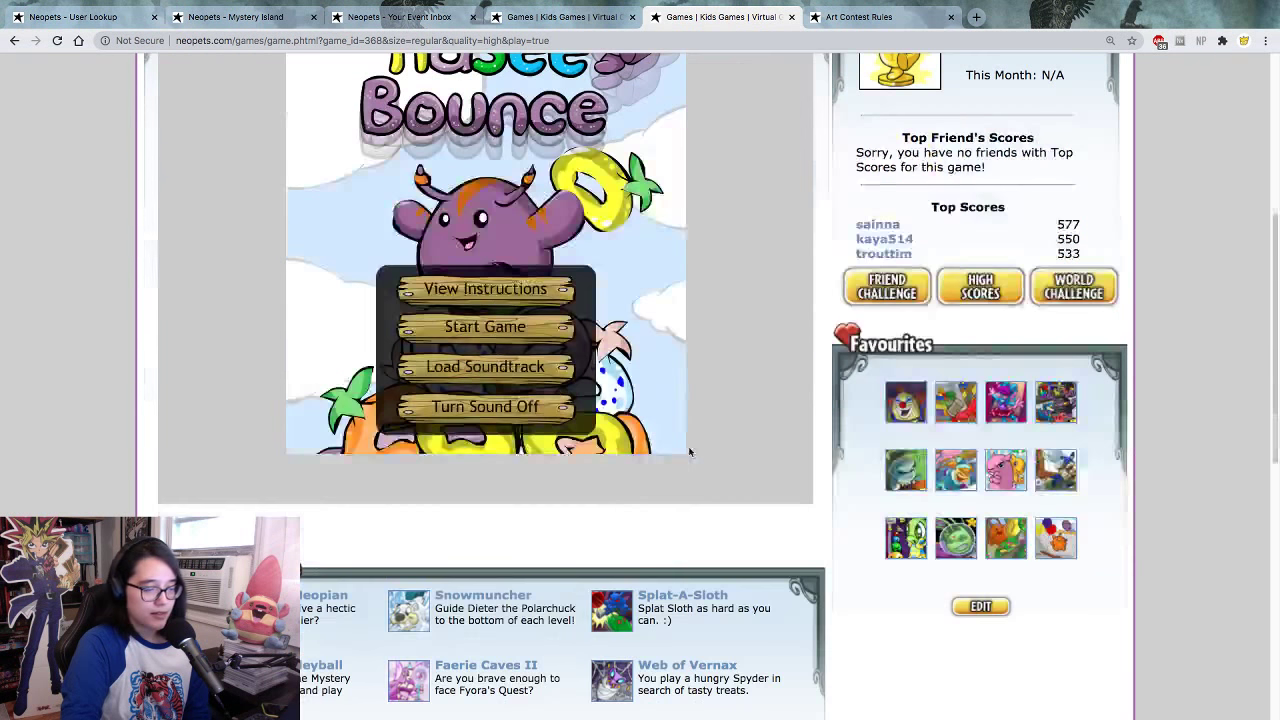
scroll(686, 449, up, 3)
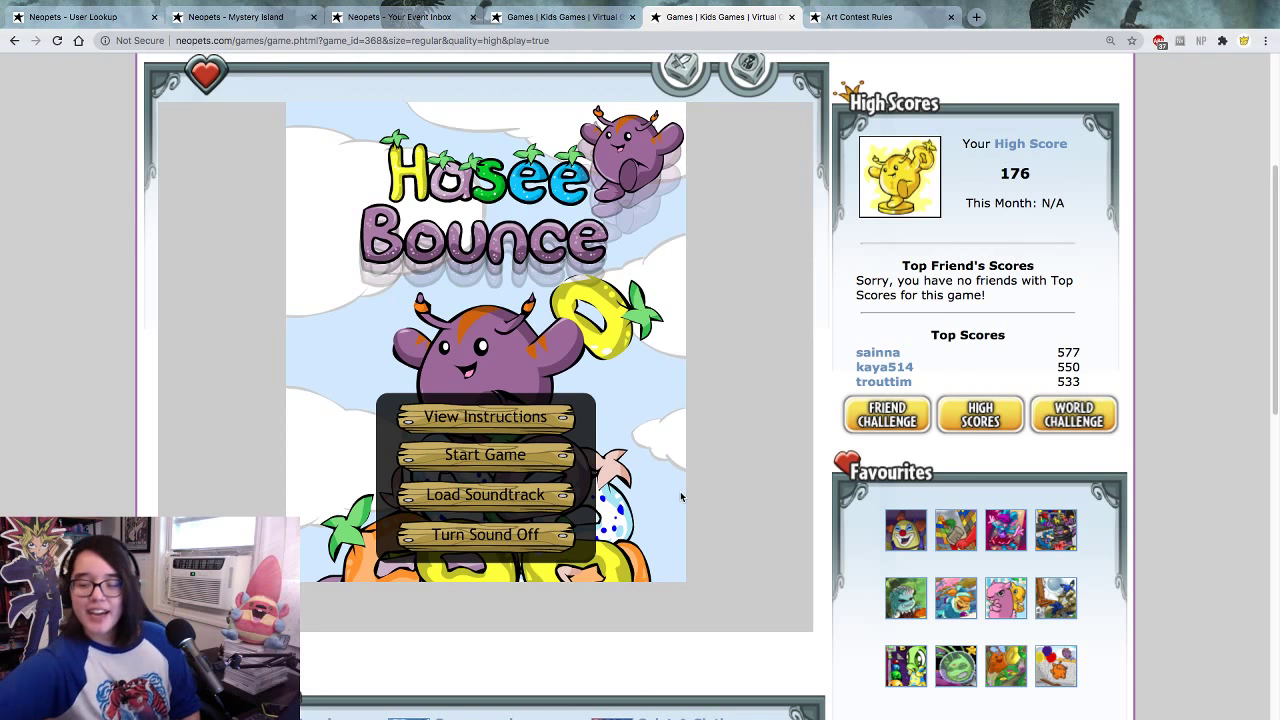
- Read the Hasee Bounce instructions and return to the game's start screen
click(489, 412)
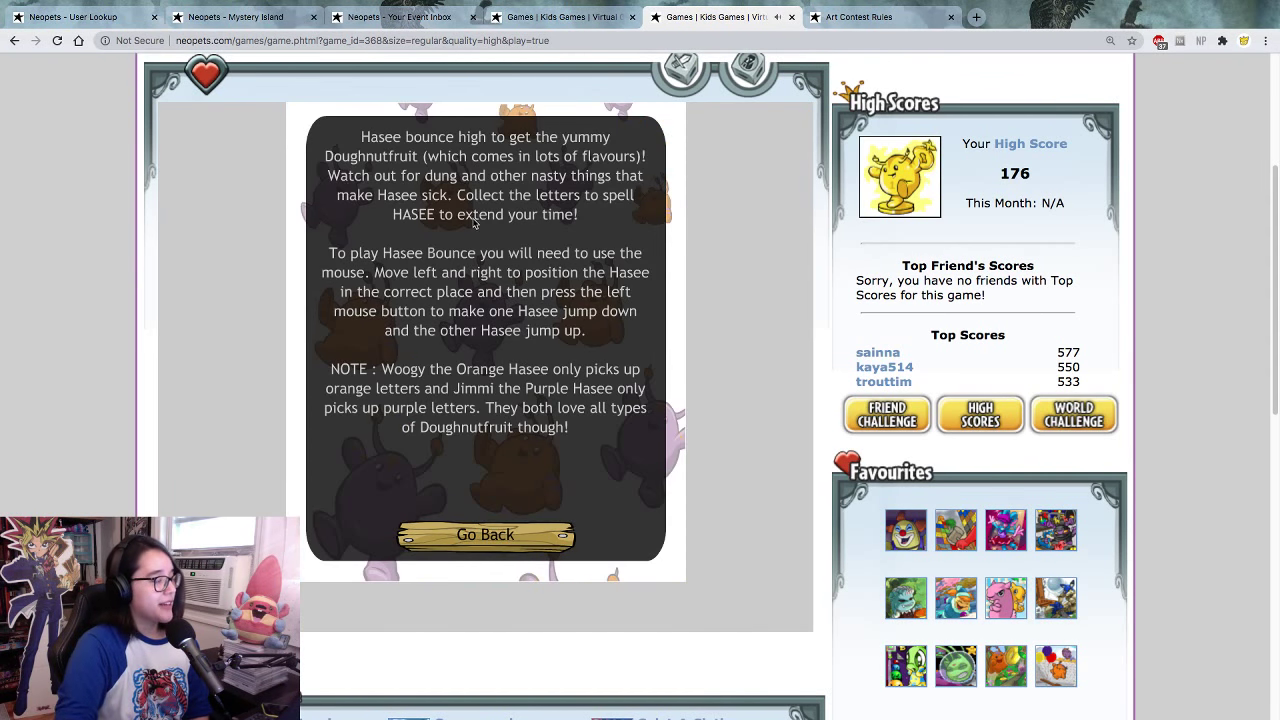
scroll(502, 327, up, 1)
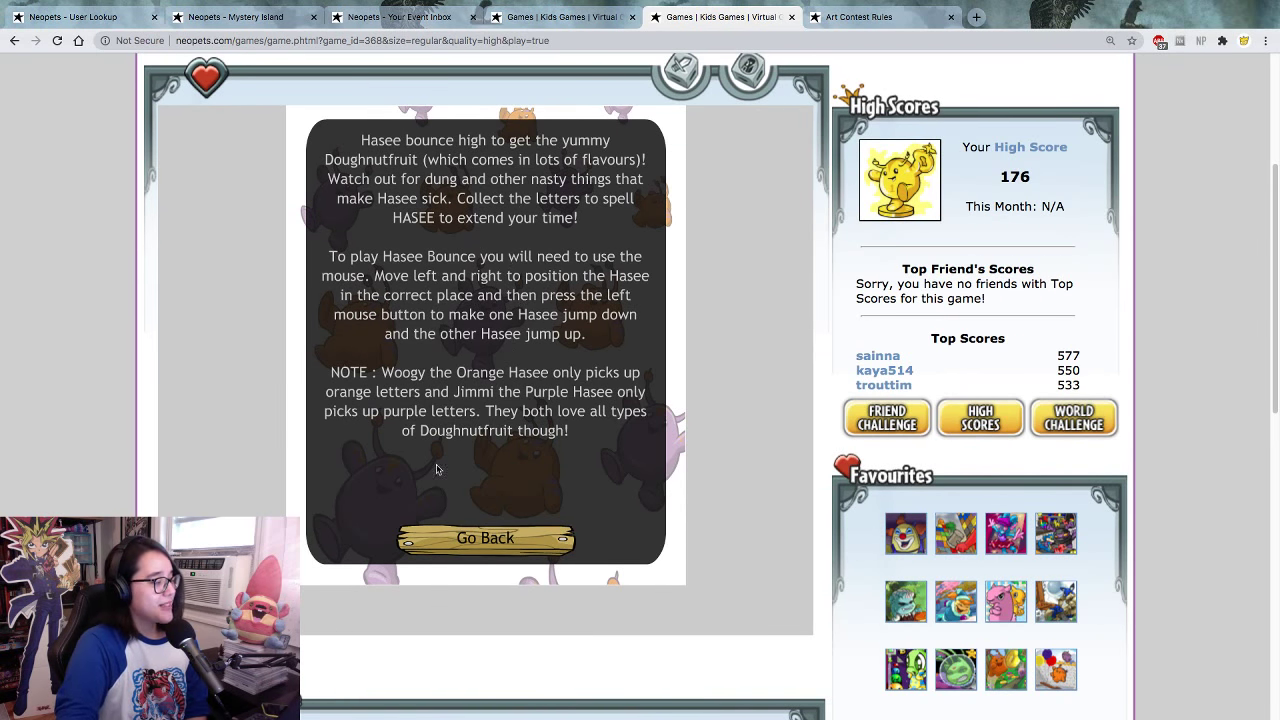
click(473, 540)
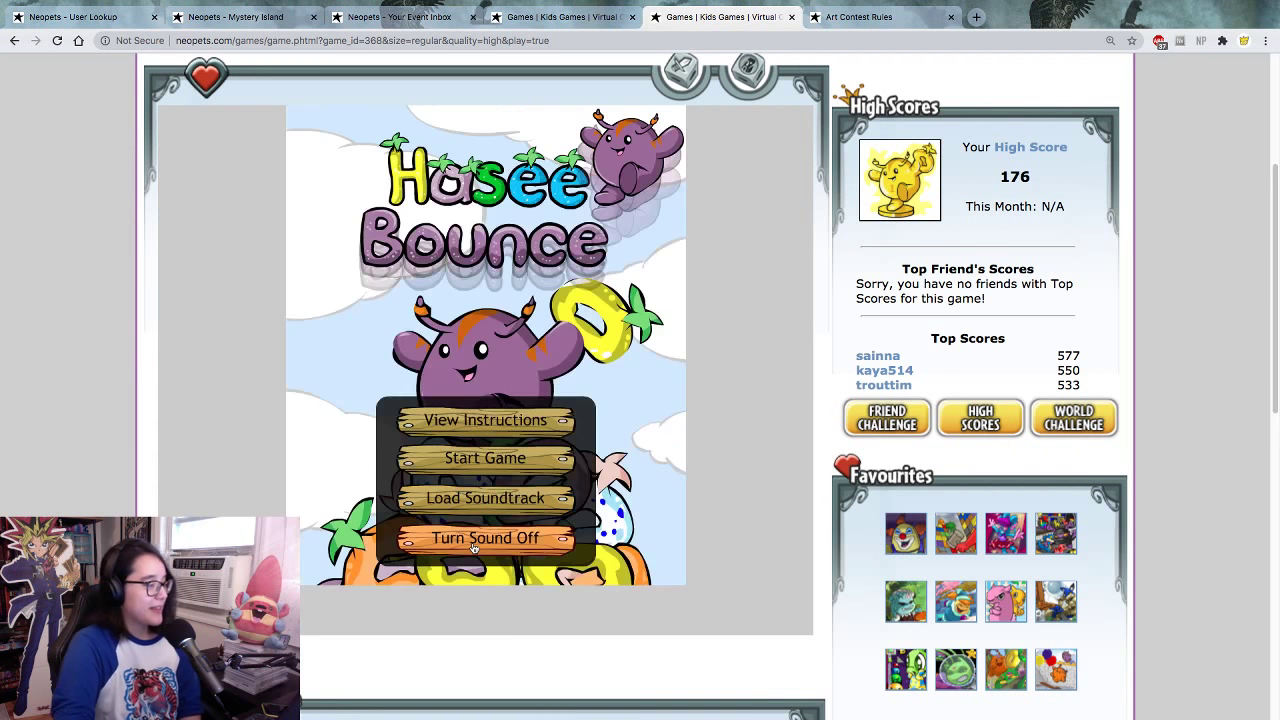
- Start a Hasee Bounce round and bounce the two Hasees to catch doughnutfruit and matching-colour letters while avoiding dung
click(490, 474)
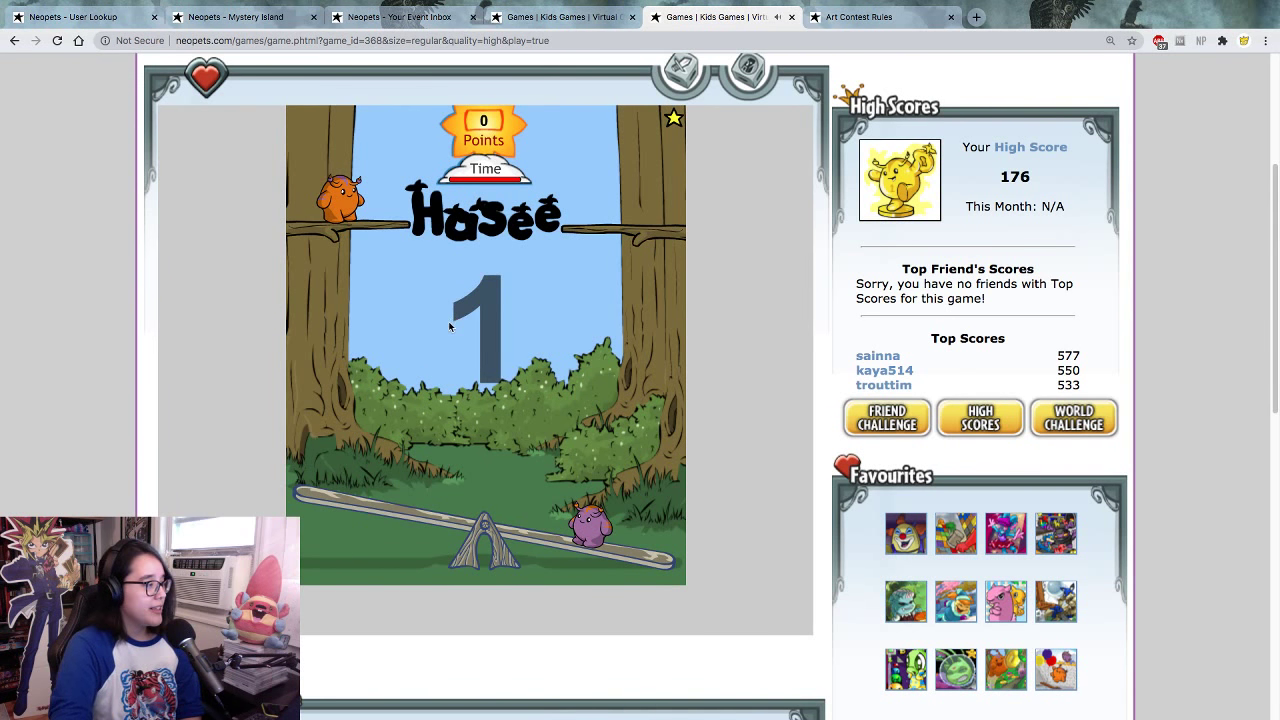
click(368, 295)
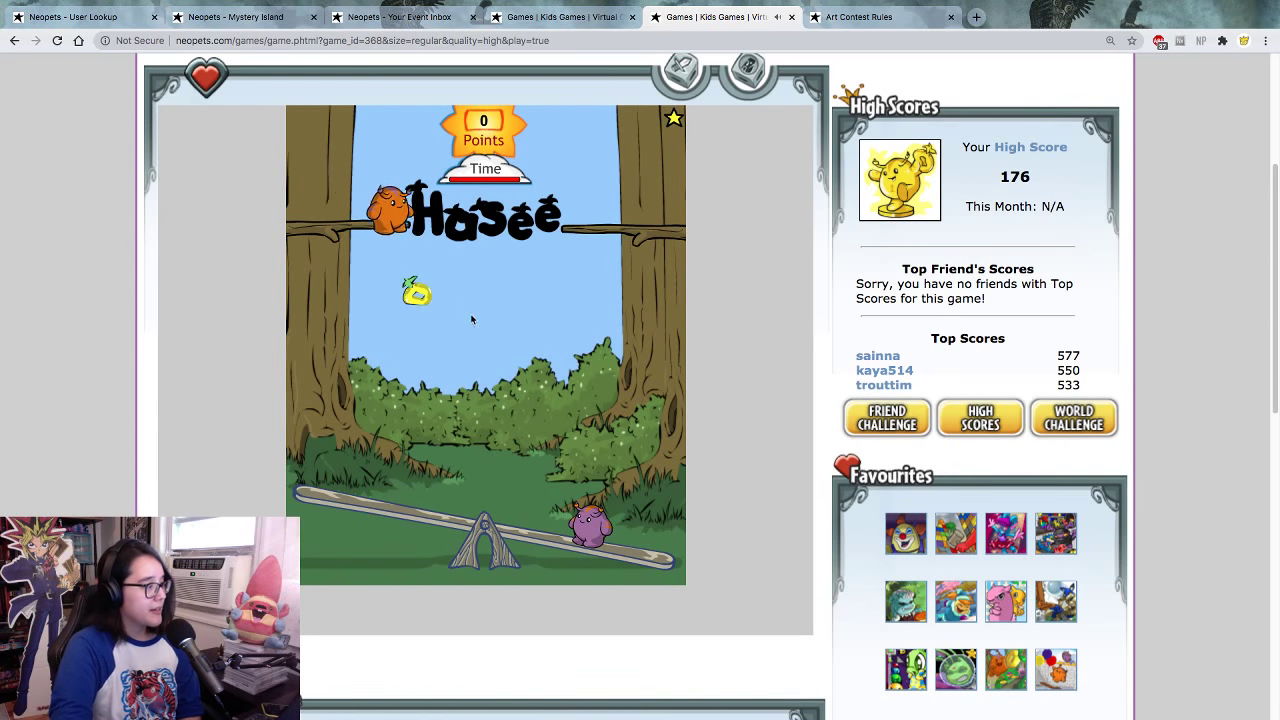
click(570, 330)
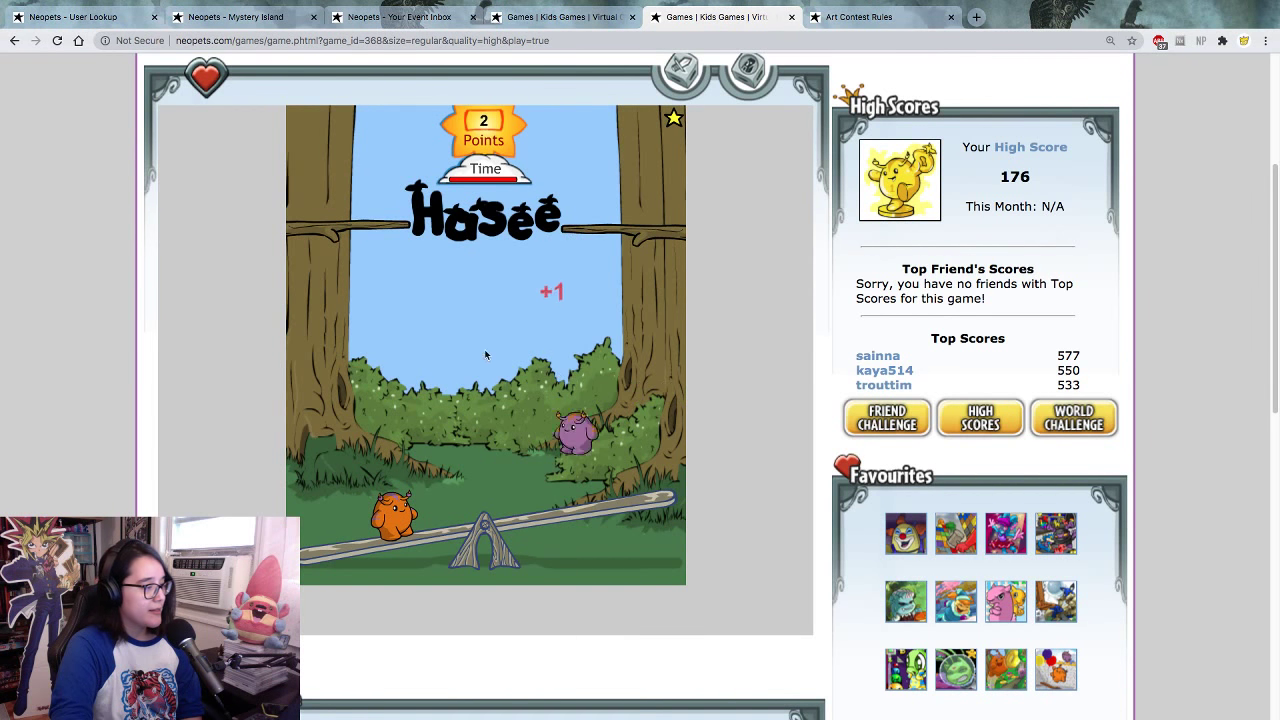
click(372, 331)
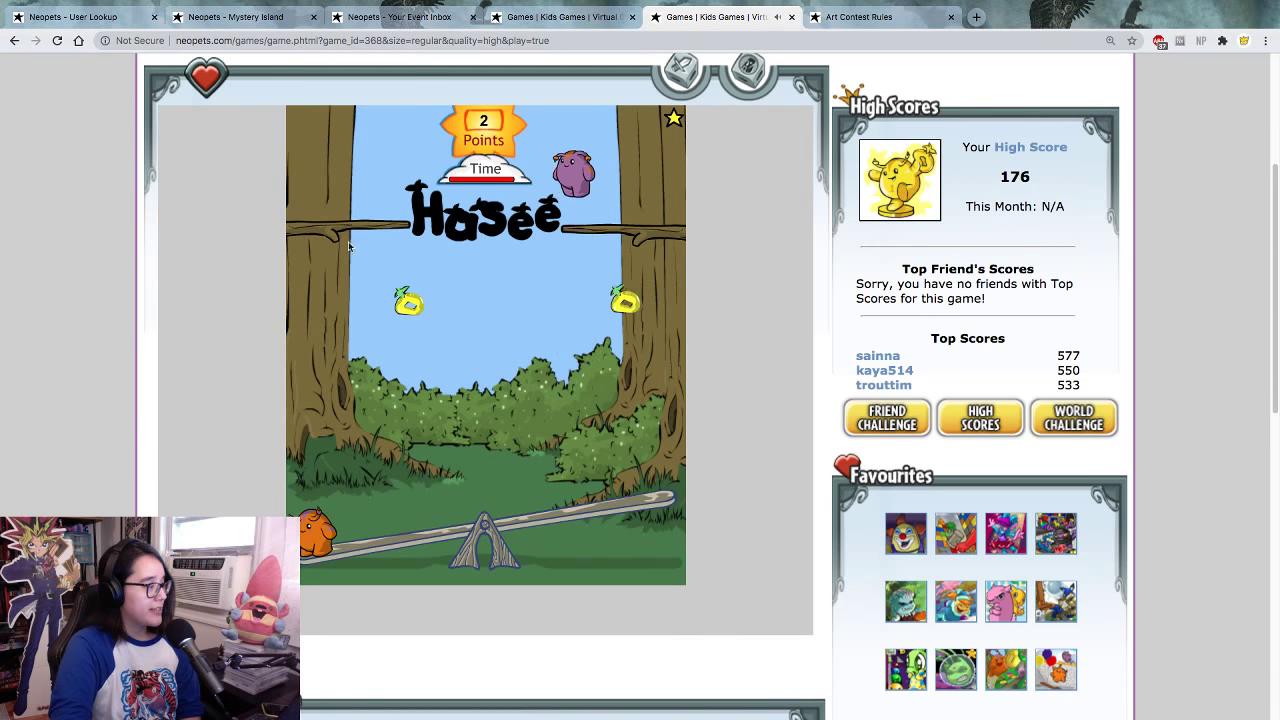
click(590, 260)
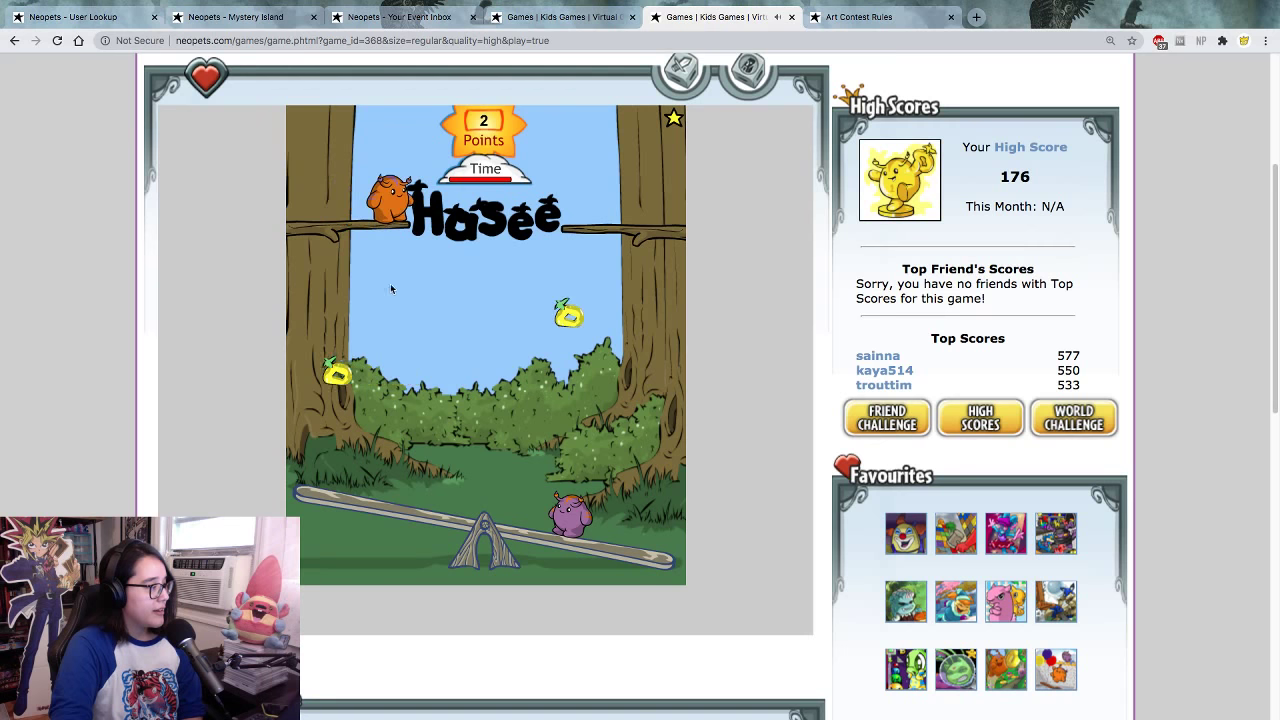
click(364, 270)
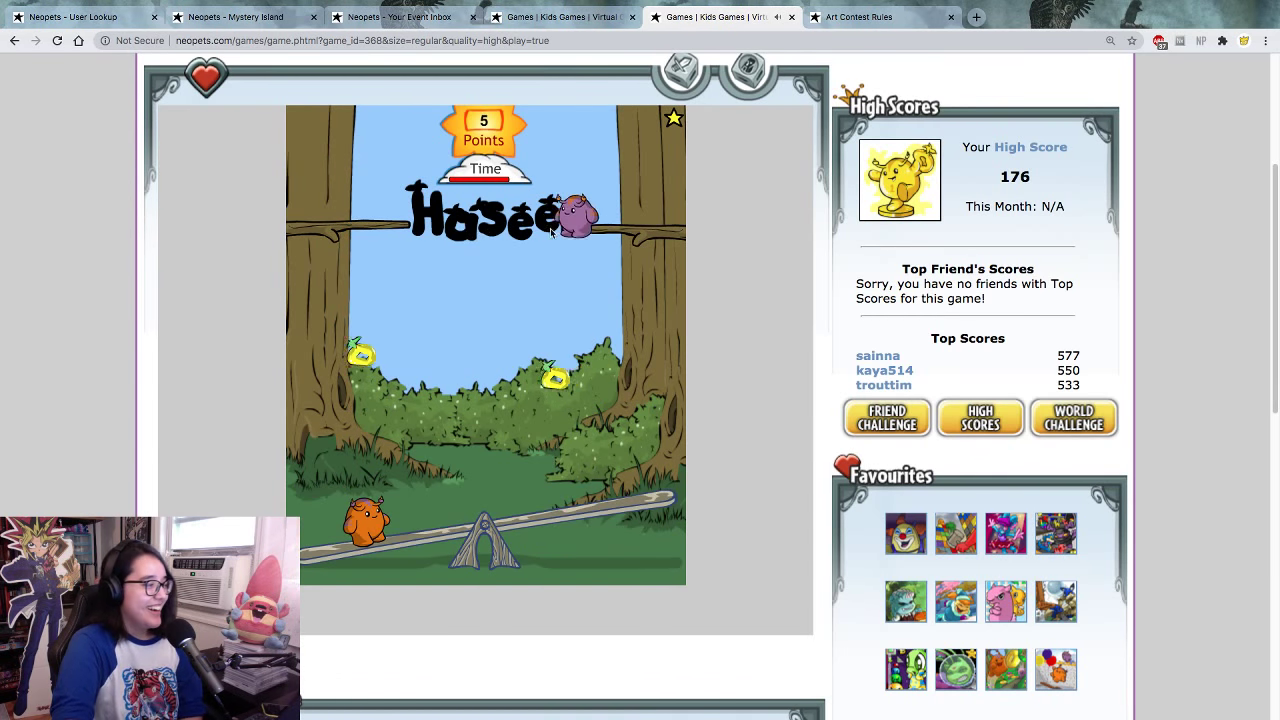
click(577, 228)
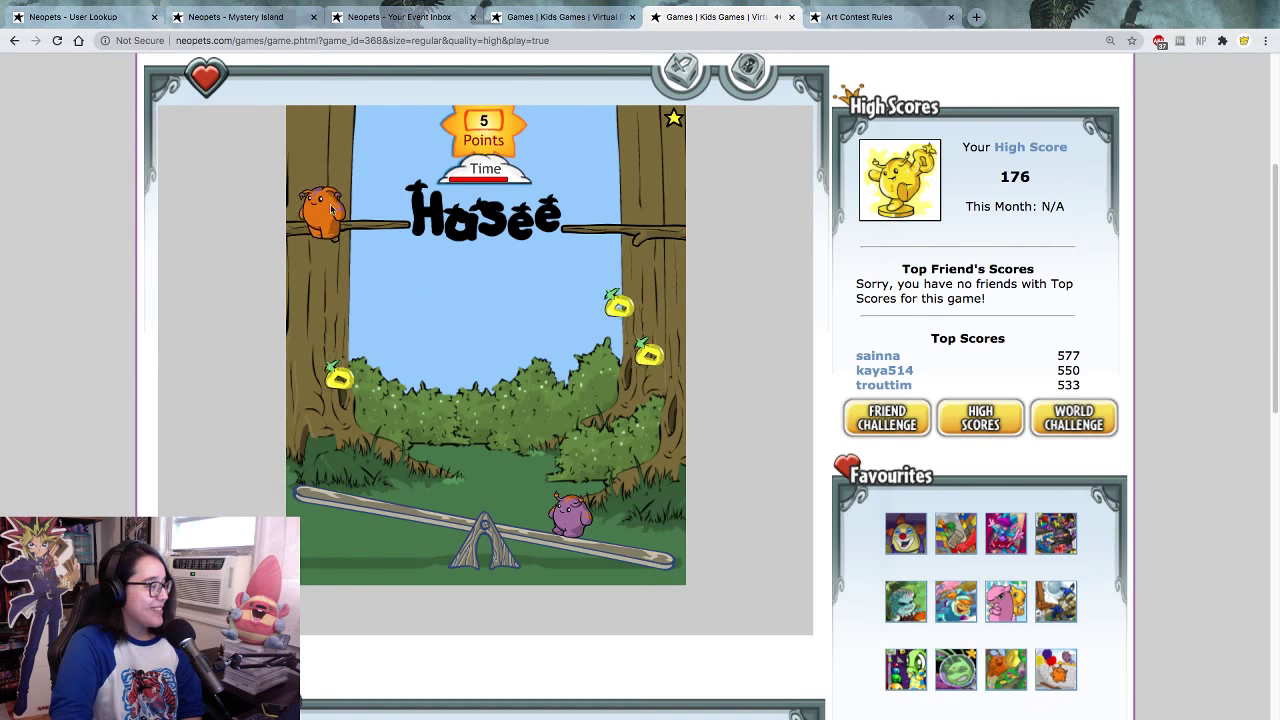
click(337, 206)
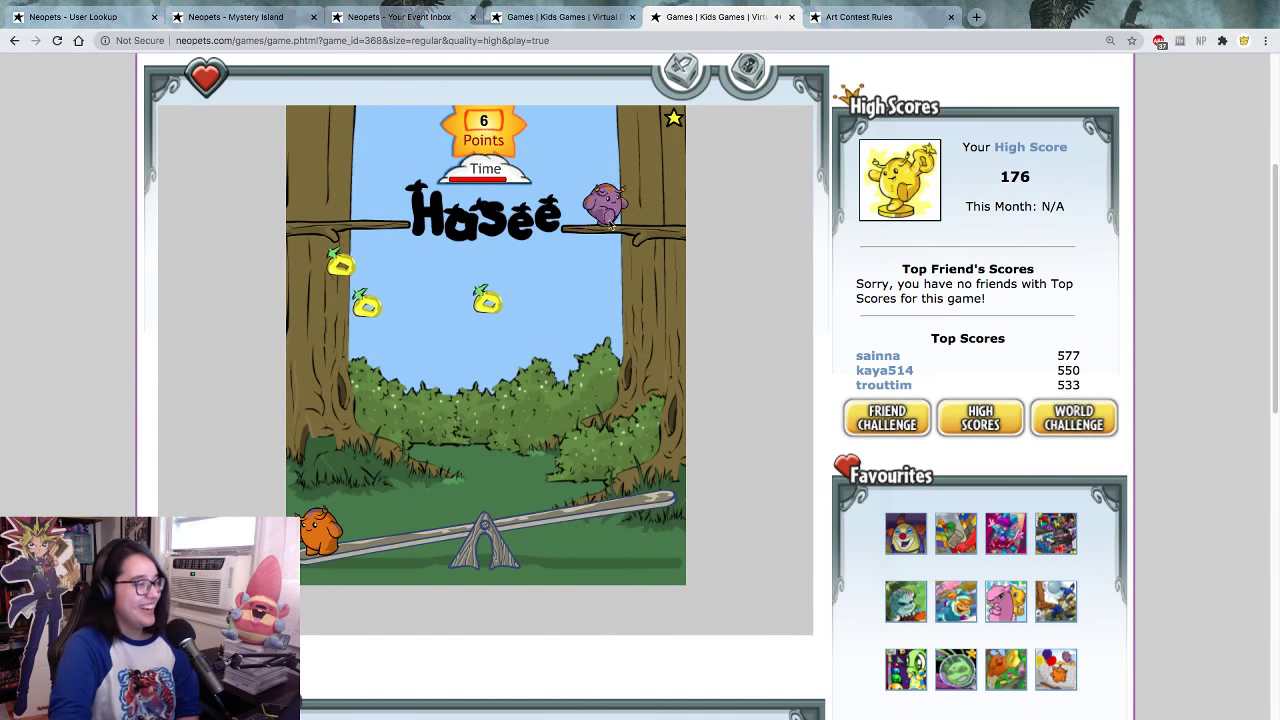
click(617, 242)
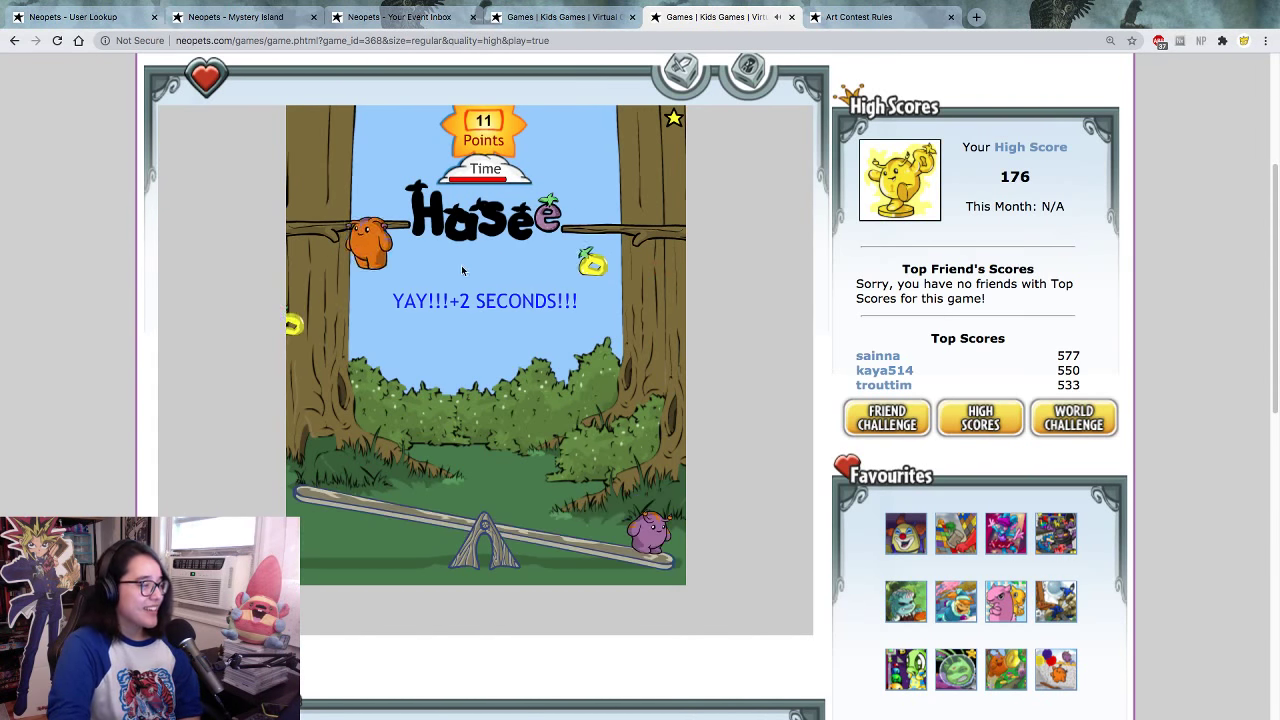
click(339, 260)
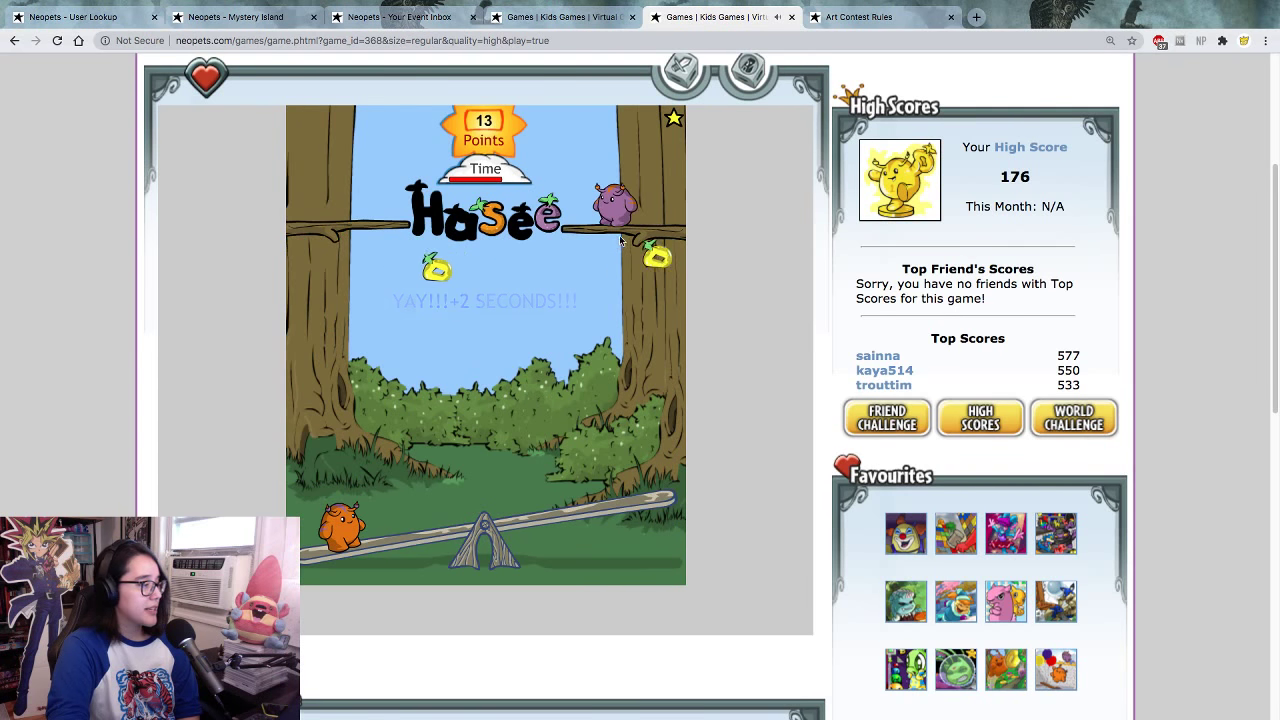
click(540, 305)
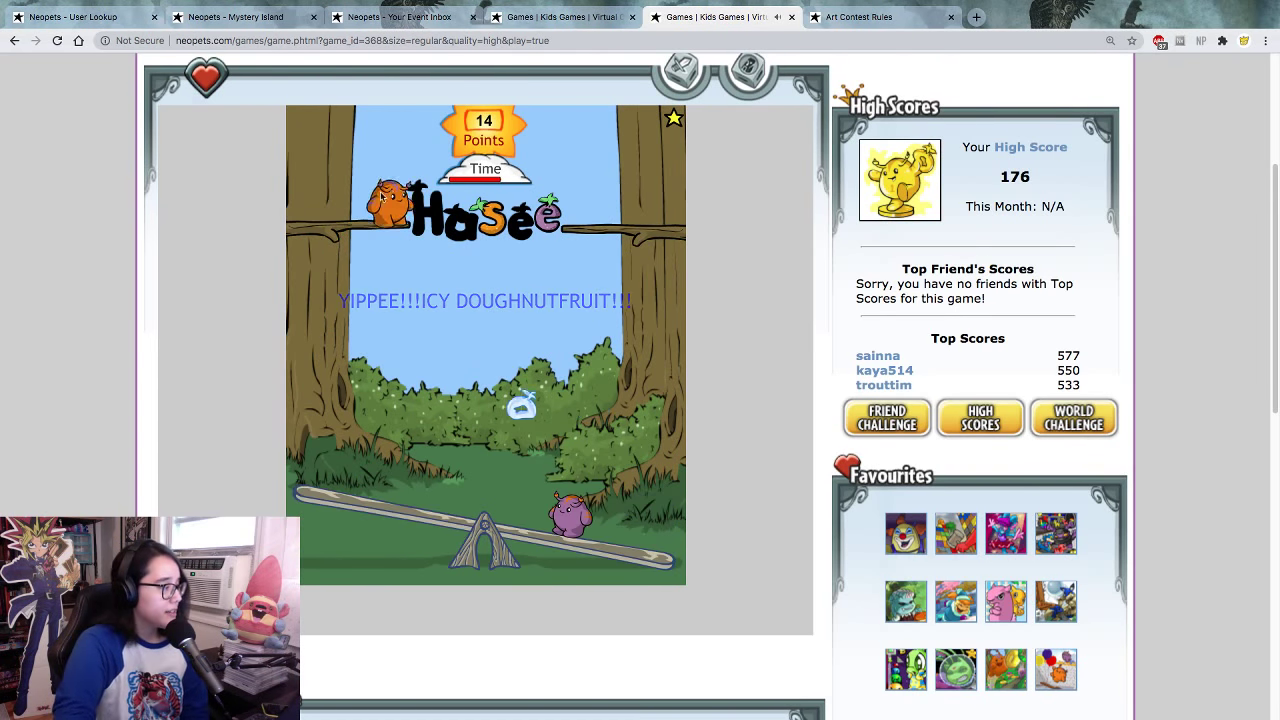
click(476, 352)
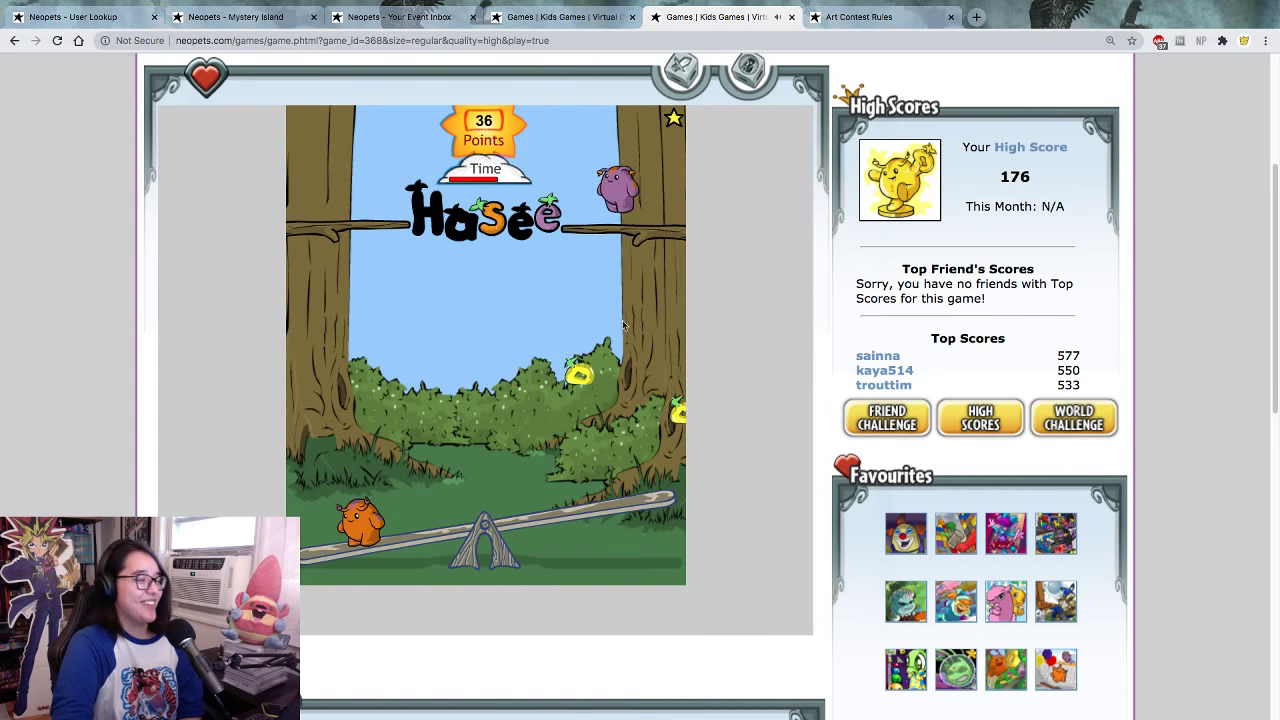
click(510, 368)
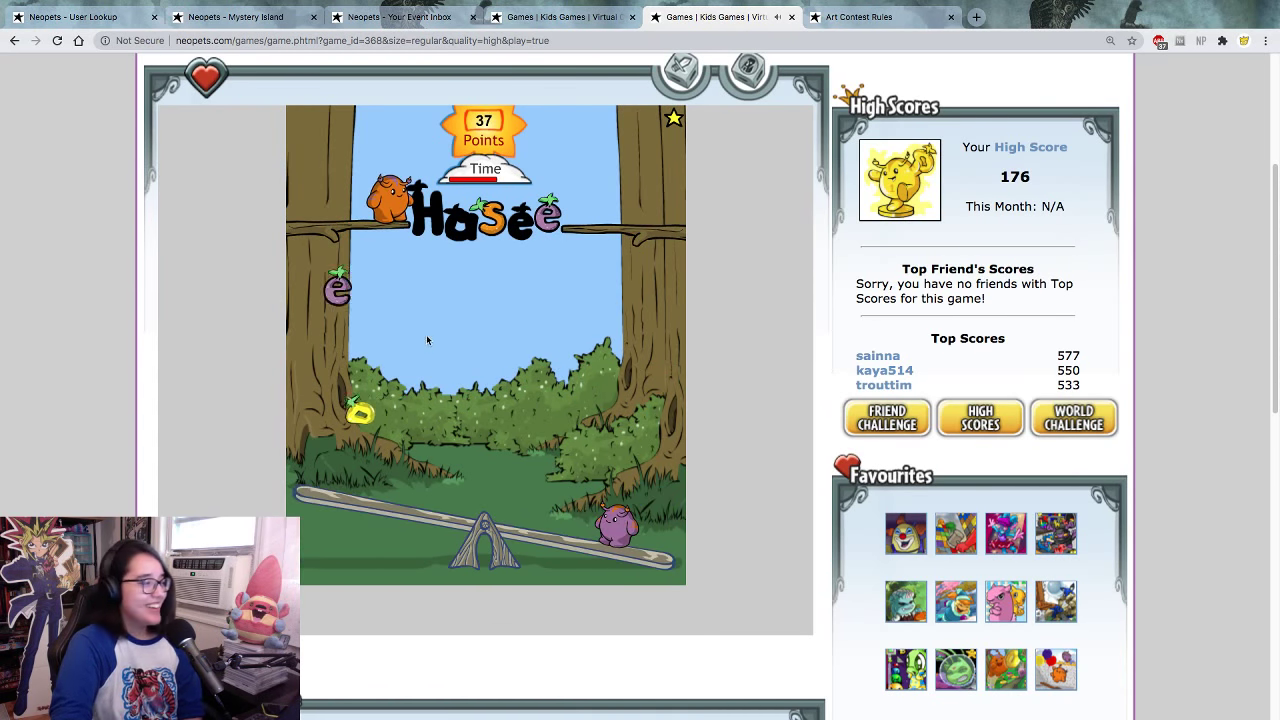
click(536, 362)
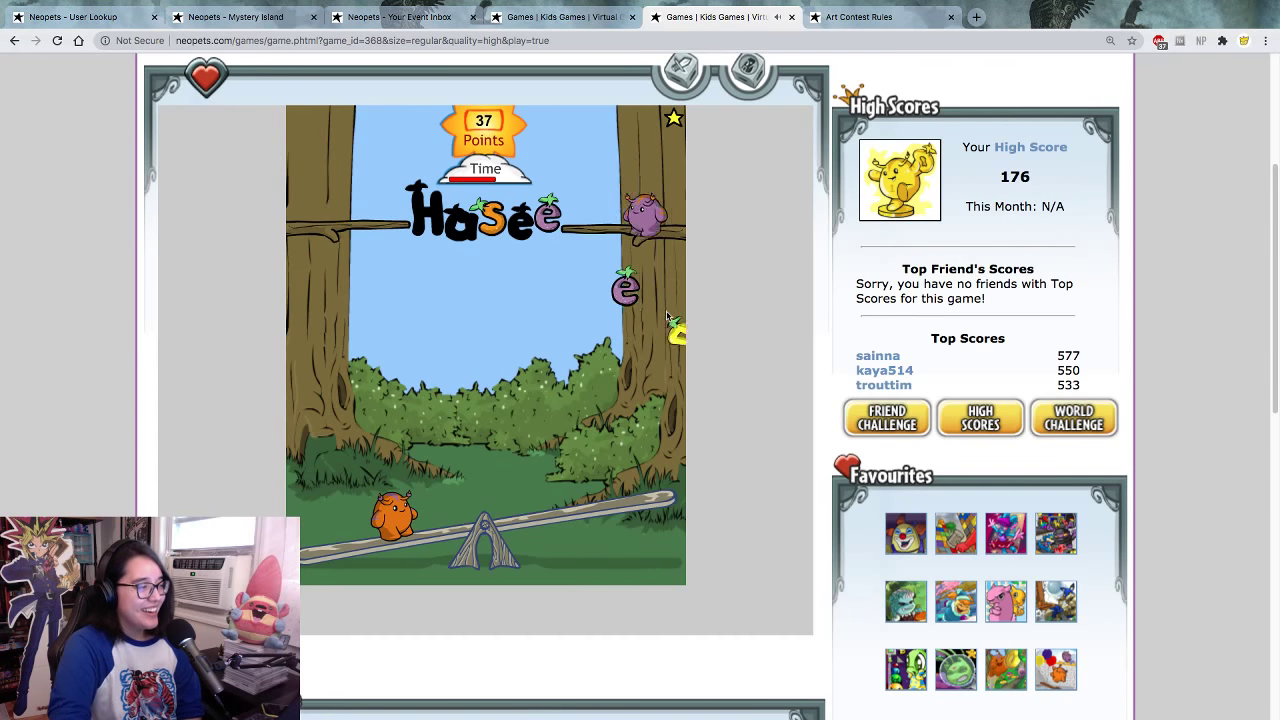
click(533, 343)
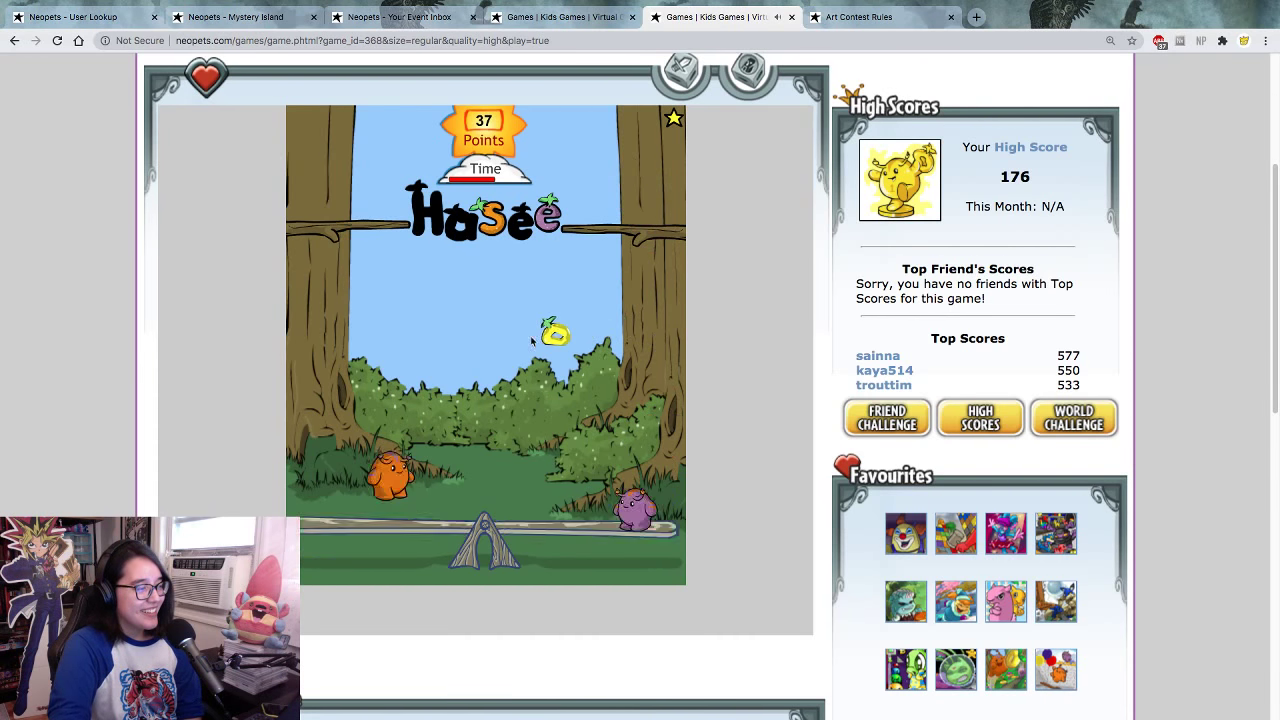
click(330, 286)
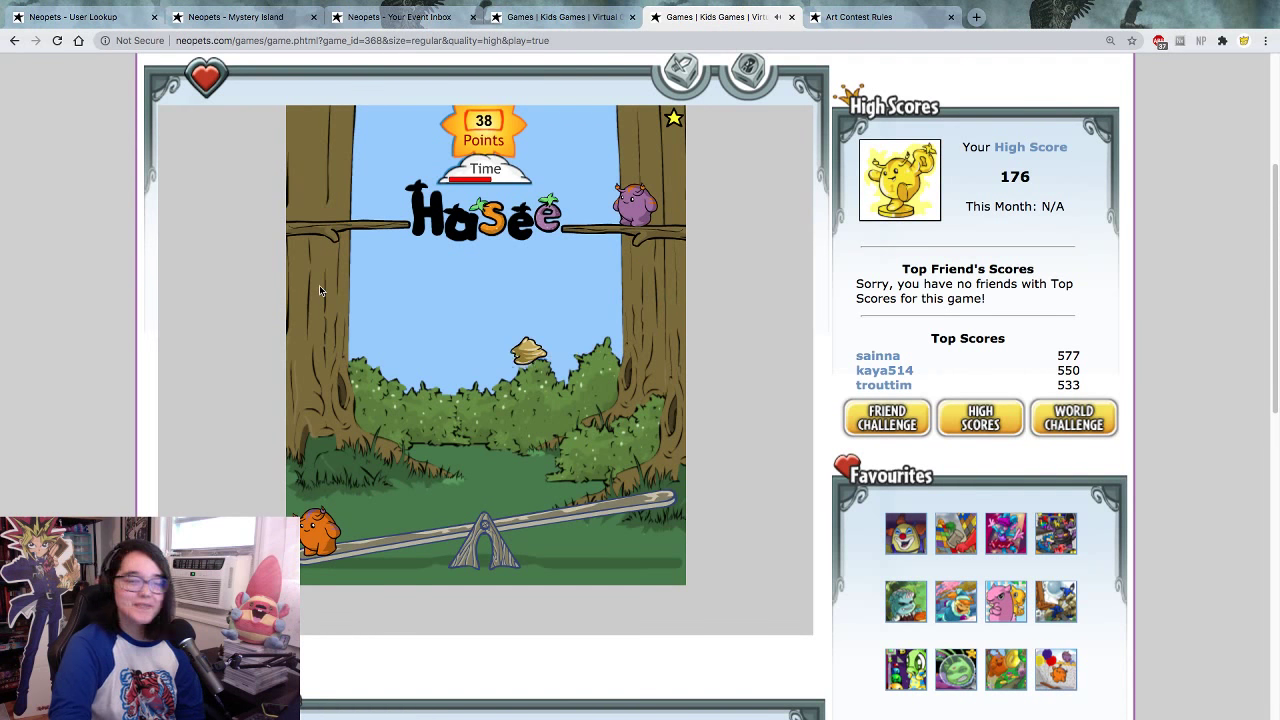
click(627, 272)
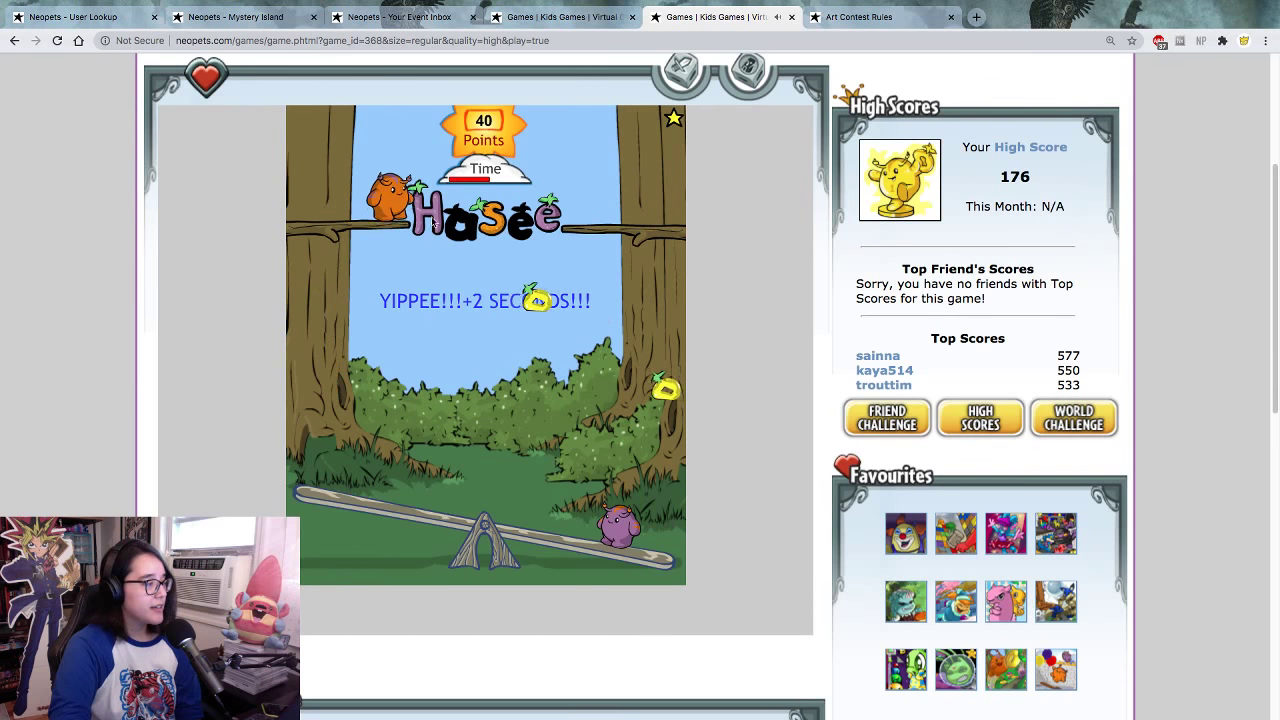